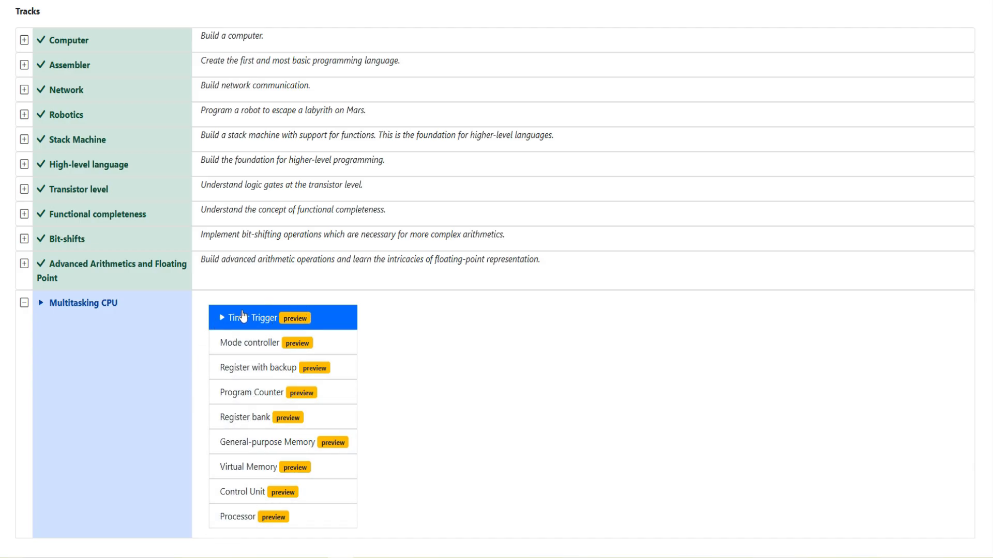
- Open the Timer Trigger level and read the introduction's paragraphs on multitasking, memory safety and process isolation
{"action": "left_click", "coordinate": [321, 328]}
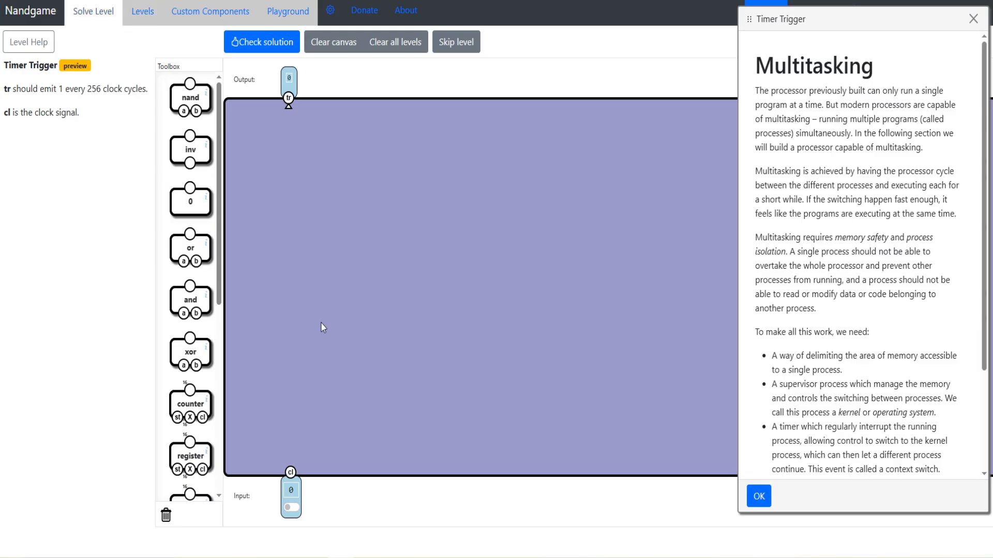
{"action": "left_click_drag", "start_coordinate": [755, 91], "coordinate": [856, 89]}
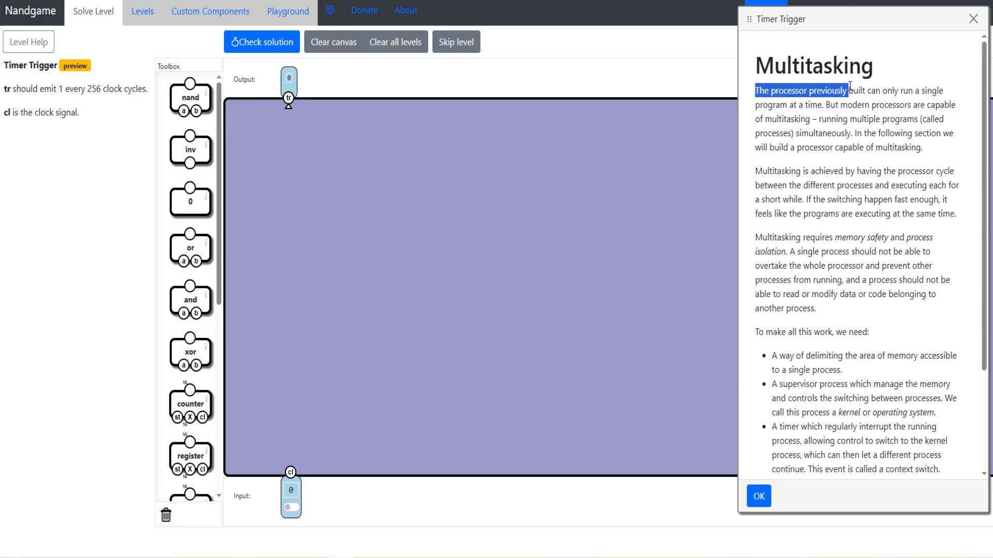
{"action": "left_click_drag", "start_coordinate": [849, 86], "coordinate": [921, 147]}
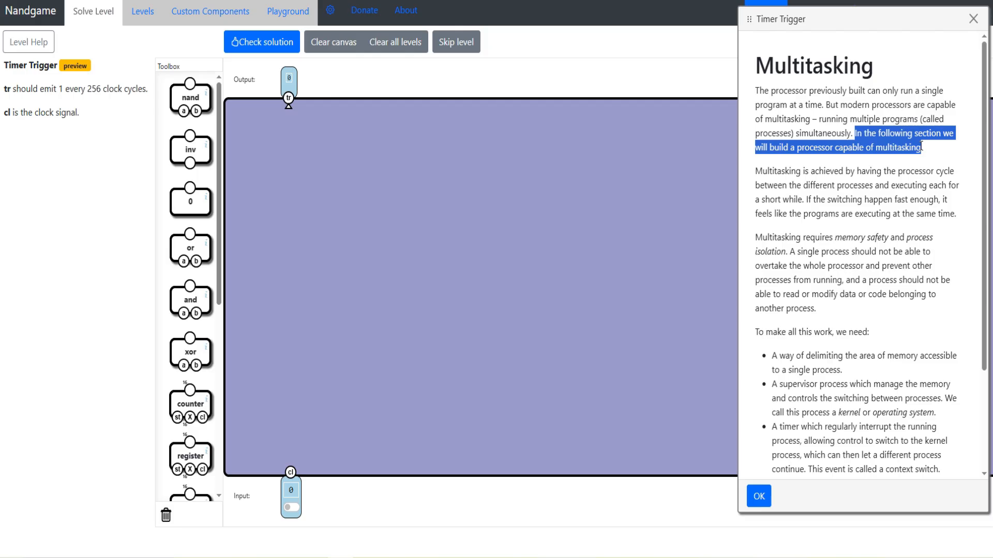
{"action": "left_click_drag", "start_coordinate": [756, 170], "coordinate": [863, 175]}
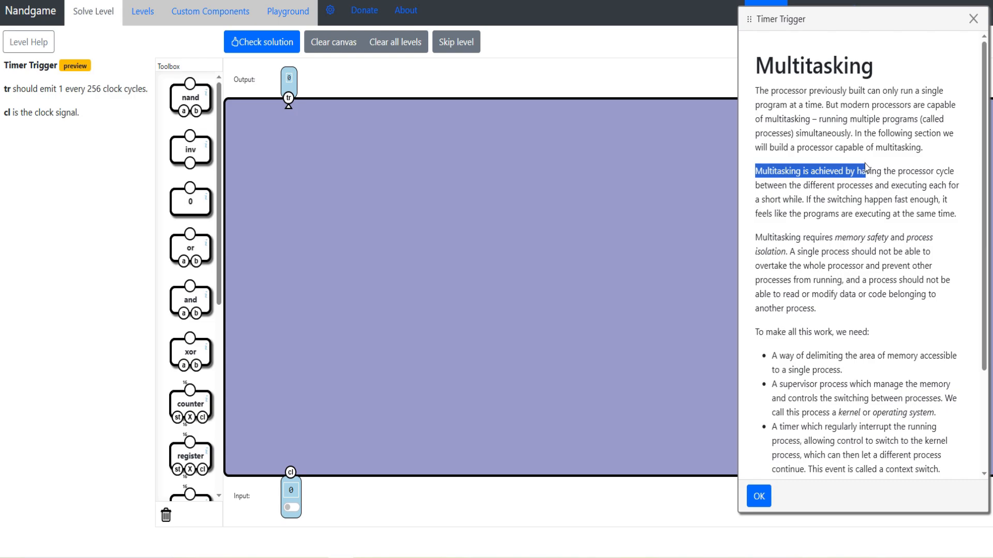
{"action": "scroll", "coordinate": [867, 173], "scroll_direction": "down", "scroll_amount": 1}
{"action": "left_click_drag", "start_coordinate": [755, 178], "coordinate": [847, 220]}
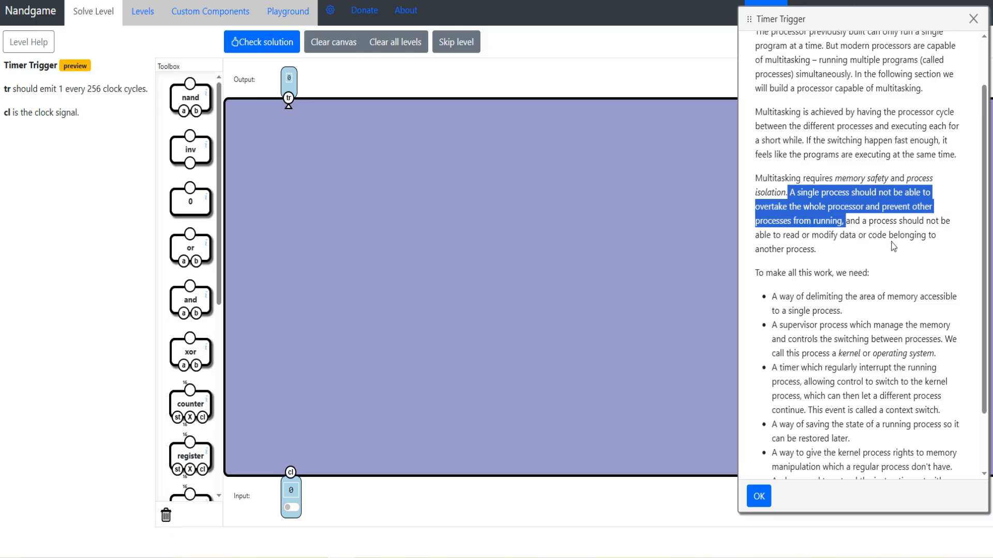
{"action": "scroll", "coordinate": [835, 265], "scroll_direction": "down", "scroll_amount": 3}
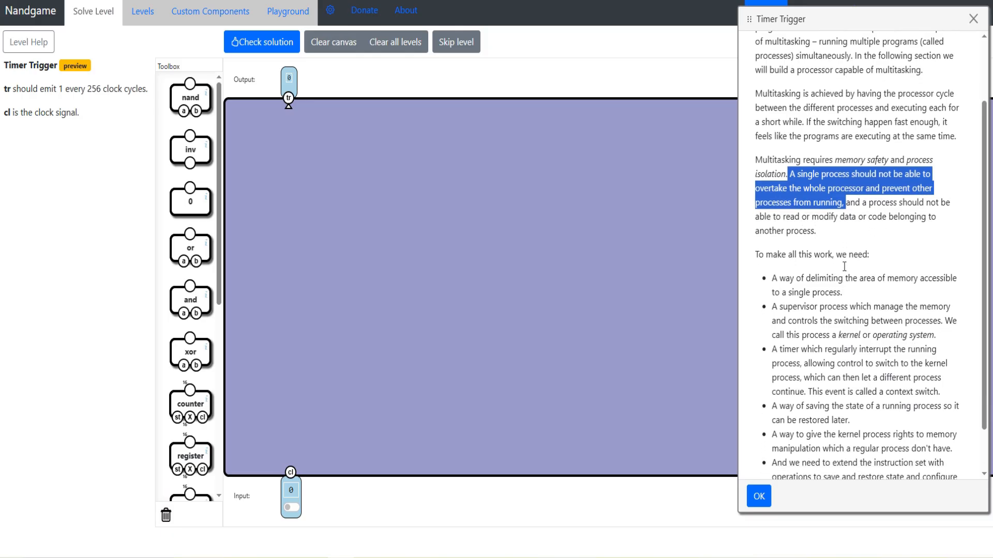
- Read the introduction's list of what a multitasking processor needs and dismiss the introduction
{"action": "left_click_drag", "start_coordinate": [755, 198], "coordinate": [774, 222]}
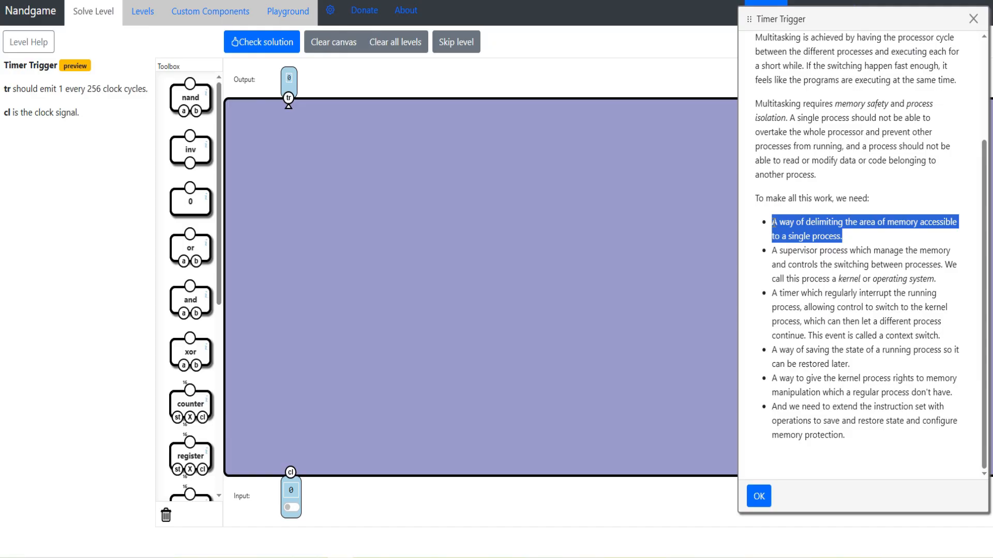
{"action": "left_click_drag", "start_coordinate": [947, 282], "coordinate": [764, 259]}
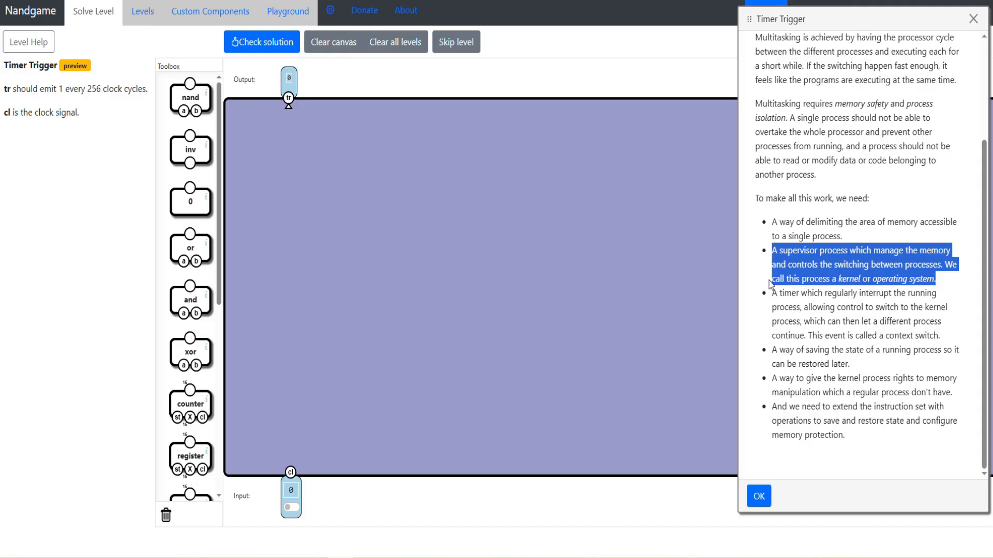
{"action": "double_click", "coordinate": [859, 279]}
{"action": "left_click_drag", "start_coordinate": [770, 293], "coordinate": [938, 336]}
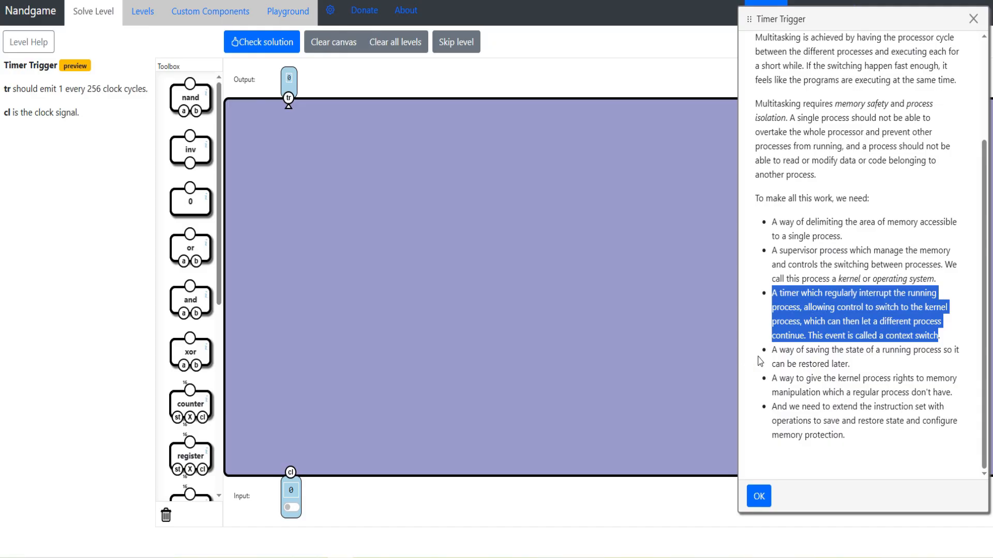
{"action": "left_click", "coordinate": [852, 375]}
{"action": "left_click_drag", "start_coordinate": [772, 349], "coordinate": [857, 359]}
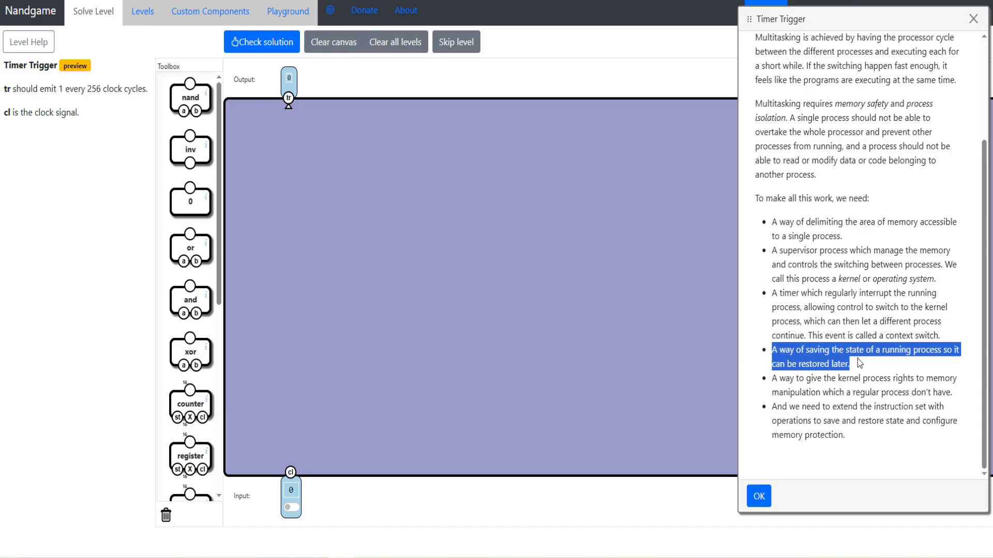
{"action": "left_click_drag", "start_coordinate": [772, 383], "coordinate": [953, 394]}
{"action": "left_click", "coordinate": [881, 446]}
{"action": "left_click_drag", "start_coordinate": [881, 446], "coordinate": [767, 414]}
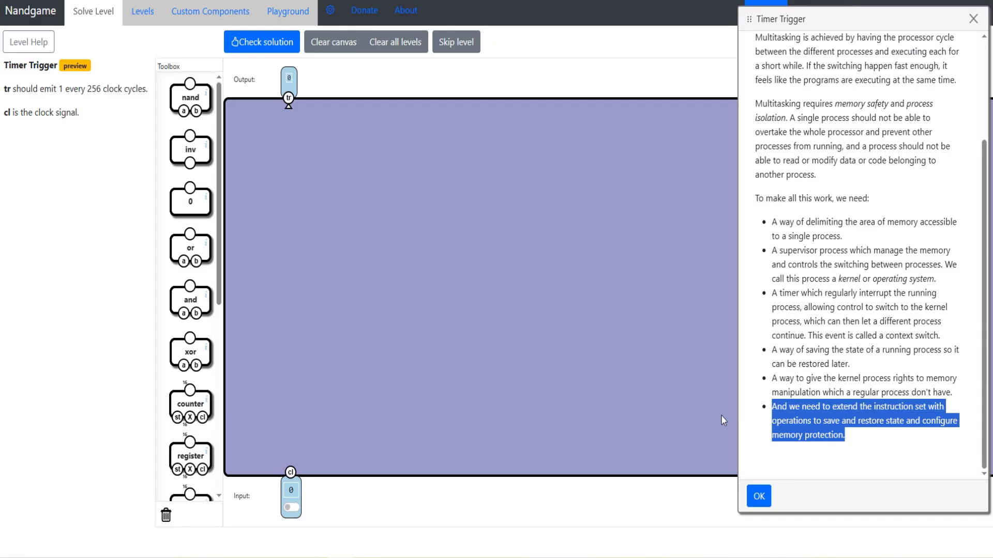
{"action": "left_click", "coordinate": [759, 497]}
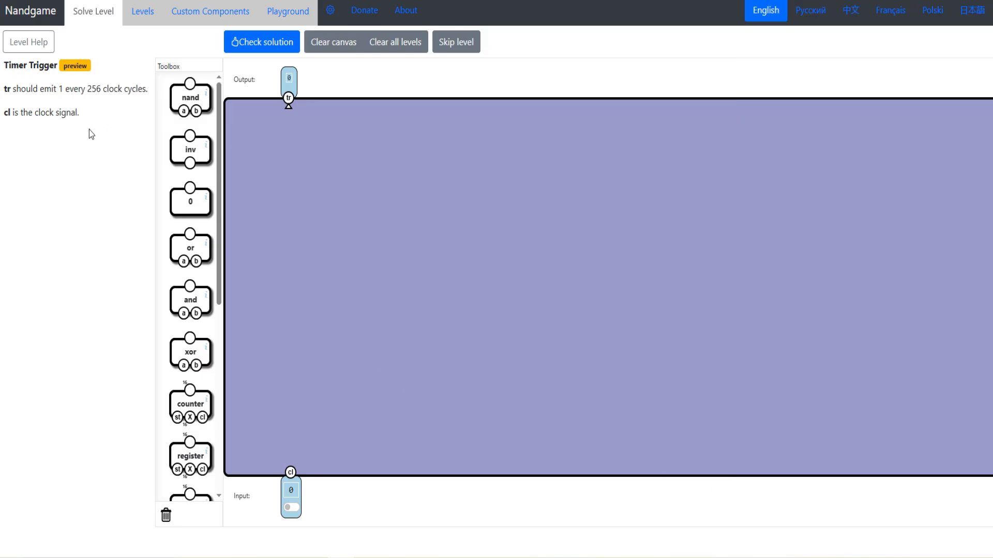
- Read the level's requirement for the tr output and try toggling the cl clock input
{"action": "left_click_drag", "start_coordinate": [89, 129], "coordinate": [65, 88]}
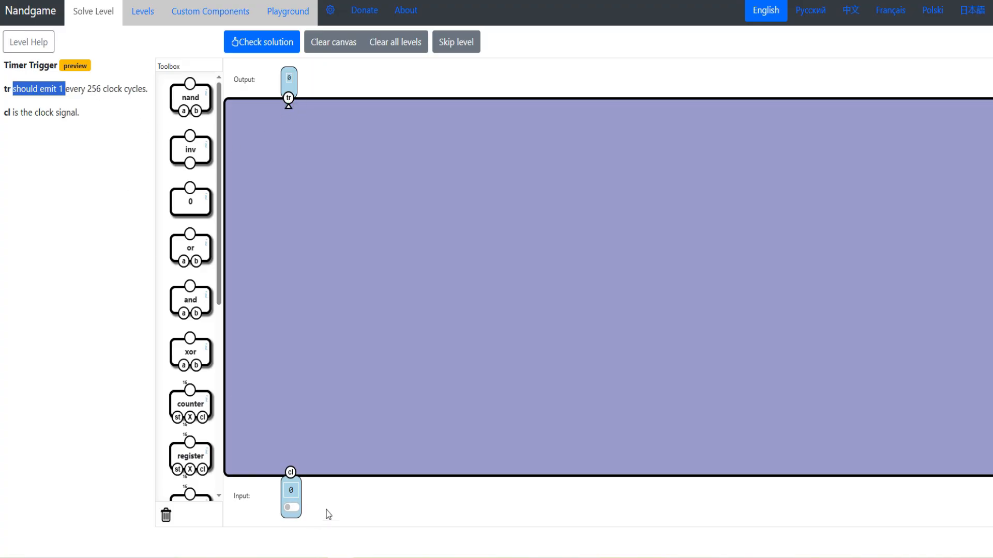
{"action": "left_click", "coordinate": [289, 510]}
{"action": "left_click", "coordinate": [292, 510]}
- Place a counter on the canvas above the clock input and wire its cl pin to the clock
{"action": "mouse_move", "coordinate": [220, 288]}
{"action": "left_mouse_down"}
{"action": "mouse_move", "coordinate": [226, 413]}
{"action": "mouse_move", "coordinate": [236, 308]}
{"action": "mouse_move", "coordinate": [228, 292]}
{"action": "left_mouse_up"}
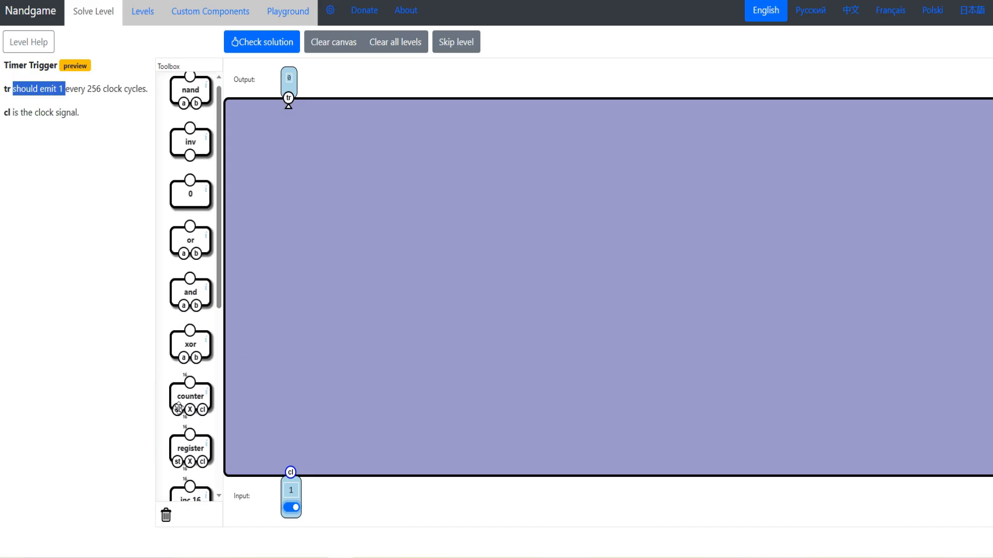
{"action": "left_click_drag", "start_coordinate": [176, 402], "coordinate": [274, 335]}
{"action": "left_click_drag", "start_coordinate": [303, 383], "coordinate": [290, 472]}
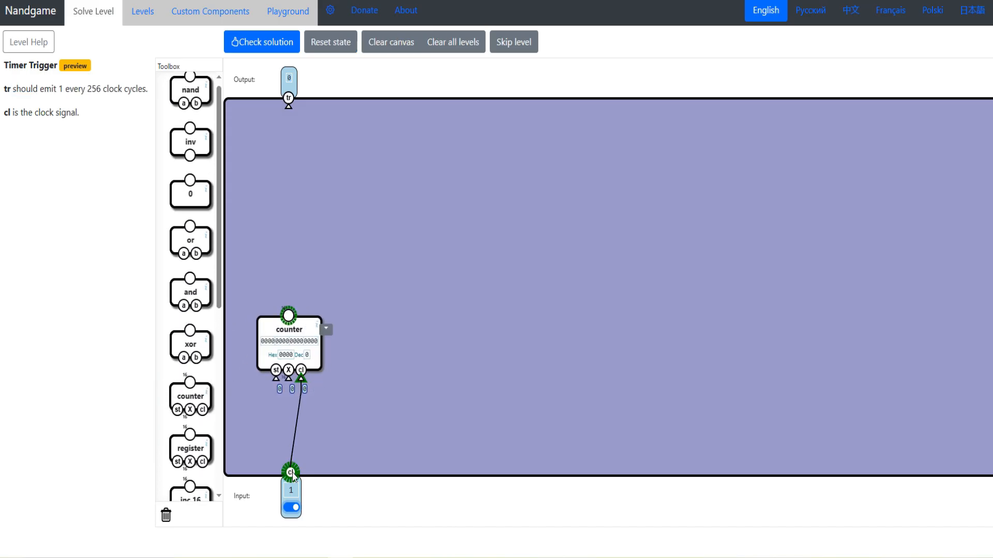
- Toggle the clock input repeatedly to test that the counter increments, and nudge the counter slightly
{"action": "left_click", "coordinate": [291, 508]}
{"action": "left_click", "coordinate": [291, 509]}
{"action": "left_click", "coordinate": [291, 510]}
{"action": "left_click", "coordinate": [291, 510]}
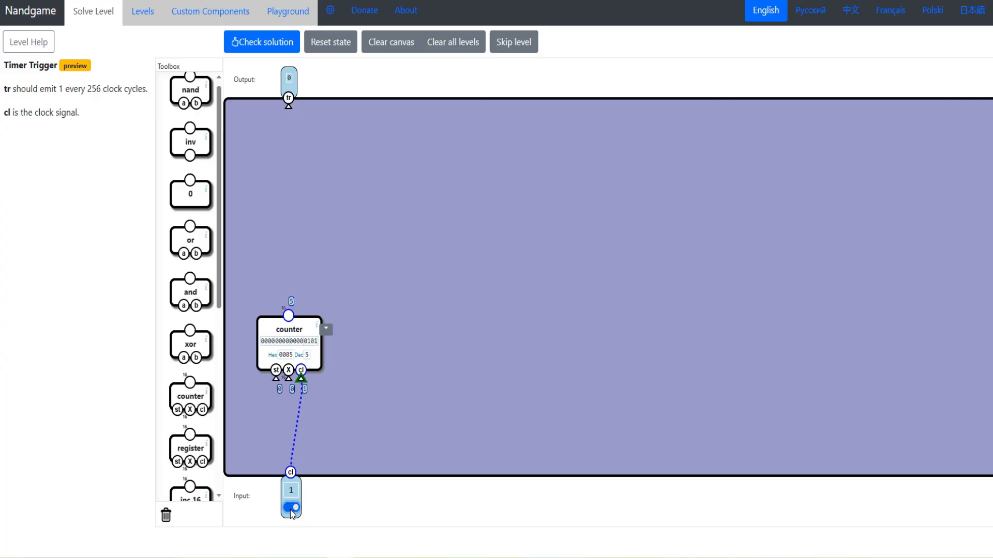
{"action": "left_click", "coordinate": [291, 510]}
{"action": "left_click", "coordinate": [291, 509]}
{"action": "left_click", "coordinate": [290, 510]}
{"action": "double_click", "coordinate": [290, 509]}
{"action": "left_click_drag", "start_coordinate": [294, 329], "coordinate": [287, 338]}
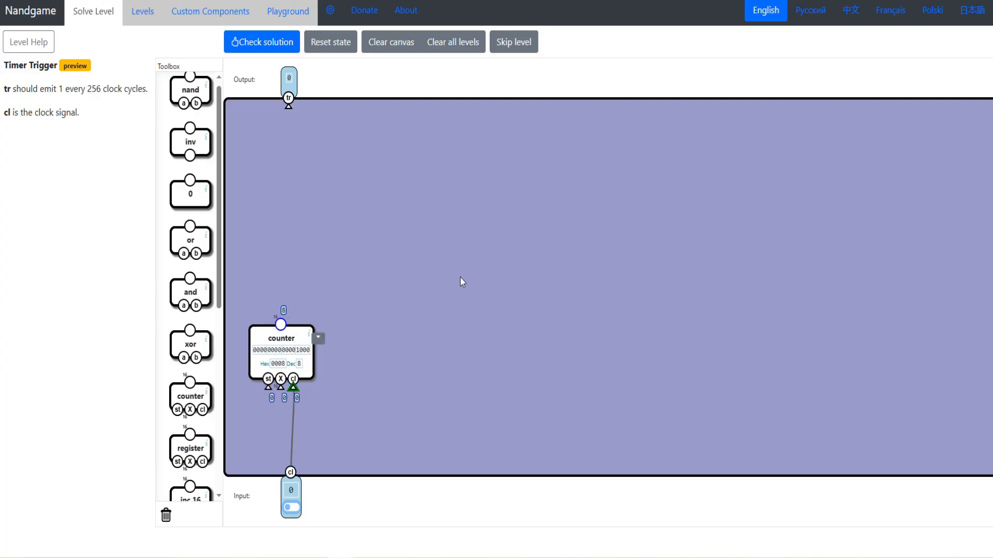
- Add a 16 bit bundler and an inv gate, and wire the inv output to the bundler's input 8
{"action": "scroll", "coordinate": [191, 258], "scroll_direction": "down", "scroll_amount": 7}
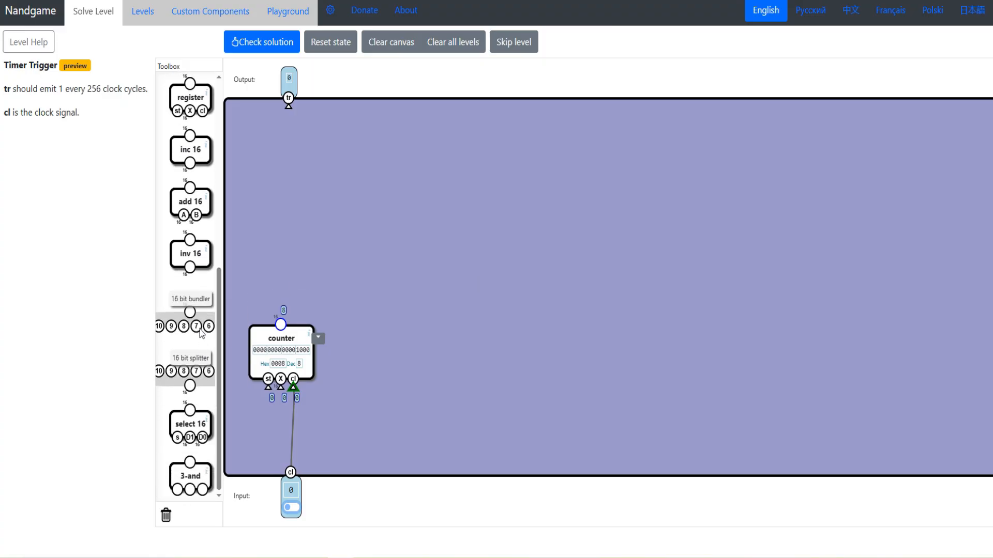
{"action": "left_click_drag", "start_coordinate": [194, 315], "coordinate": [587, 316]}
{"action": "left_click_drag", "start_coordinate": [190, 150], "coordinate": [588, 396]}
{"action": "left_click_drag", "start_coordinate": [580, 337], "coordinate": [584, 400]}
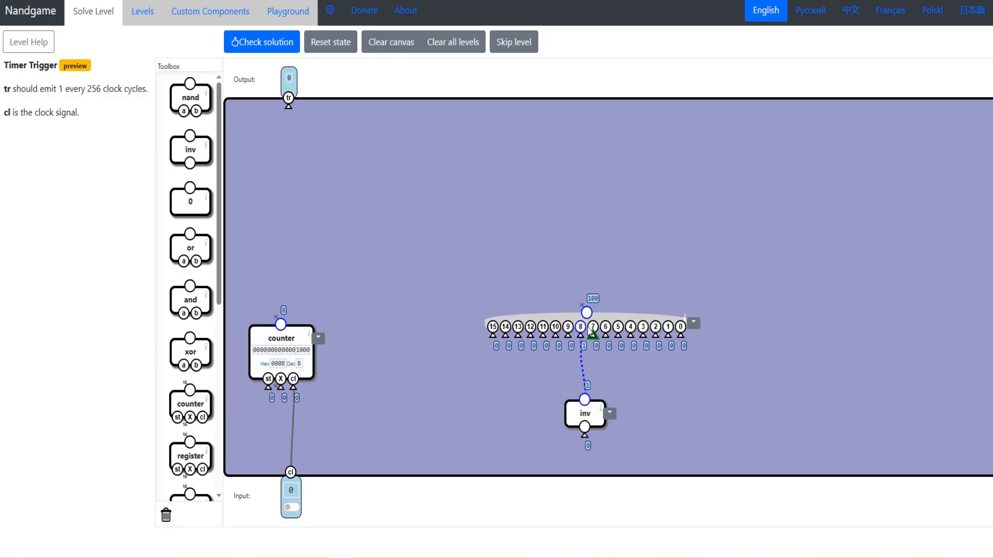
- Reposition the inv gate, the 16 bit bundler and the counter to make the layout more compact
{"action": "left_click_drag", "start_coordinate": [591, 417], "coordinate": [584, 435]}
{"action": "left_click_drag", "start_coordinate": [611, 319], "coordinate": [563, 330]}
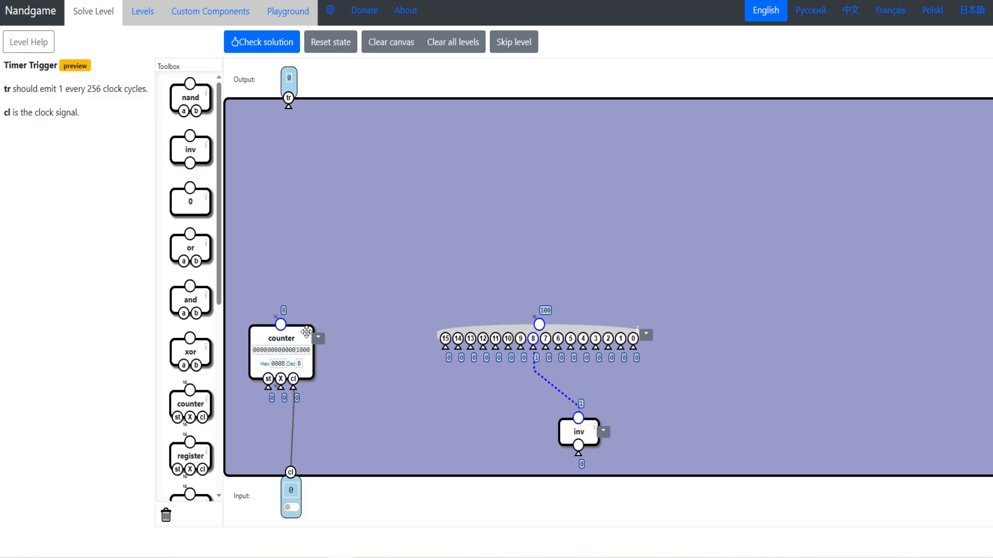
{"action": "left_click_drag", "start_coordinate": [305, 332], "coordinate": [357, 325]}
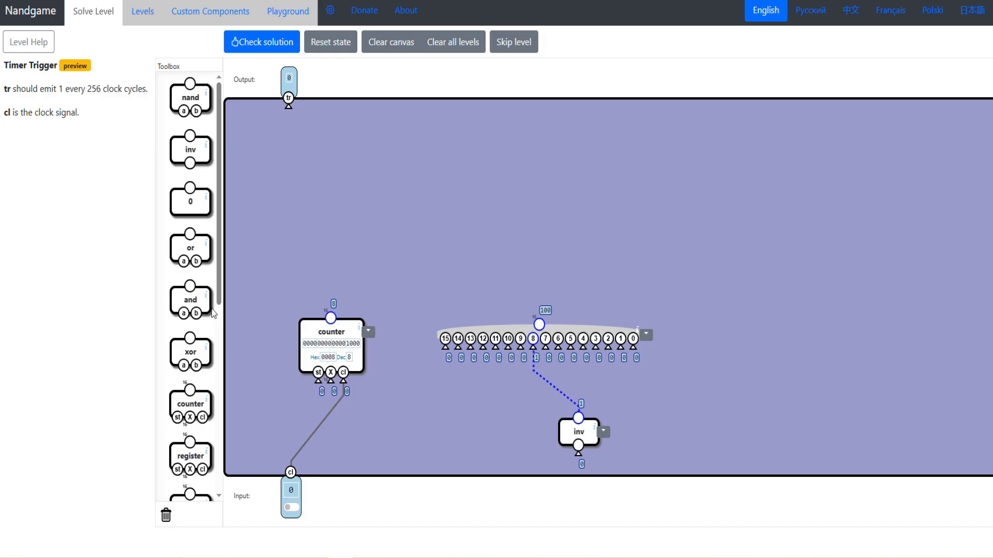
- Feed the bundler's output through an inv 16 and then an inc 16 to negate the constant
{"action": "scroll", "coordinate": [189, 282], "scroll_direction": "down", "scroll_amount": 4}
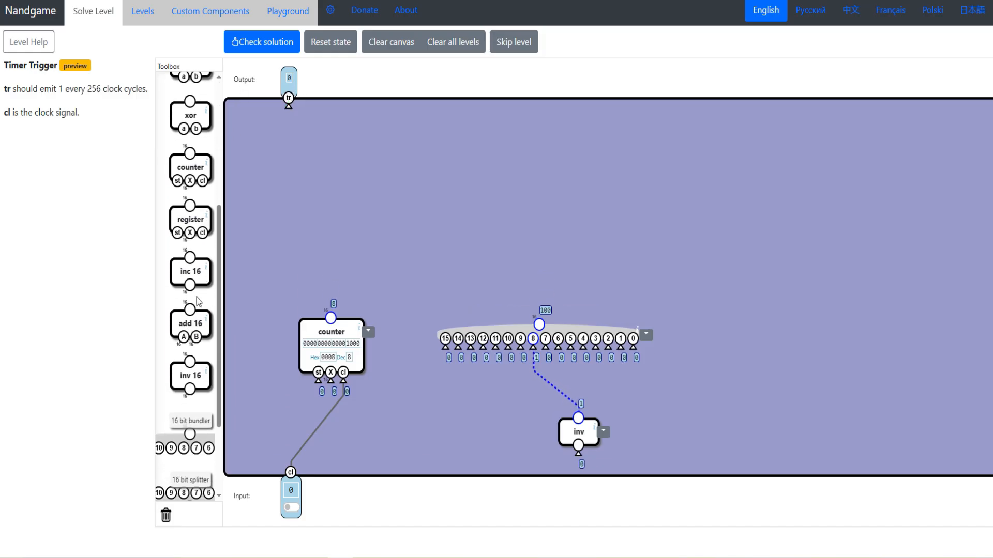
{"action": "left_click_drag", "start_coordinate": [189, 385], "coordinate": [533, 239]}
{"action": "scroll", "coordinate": [189, 282], "scroll_direction": "up", "scroll_amount": 3}
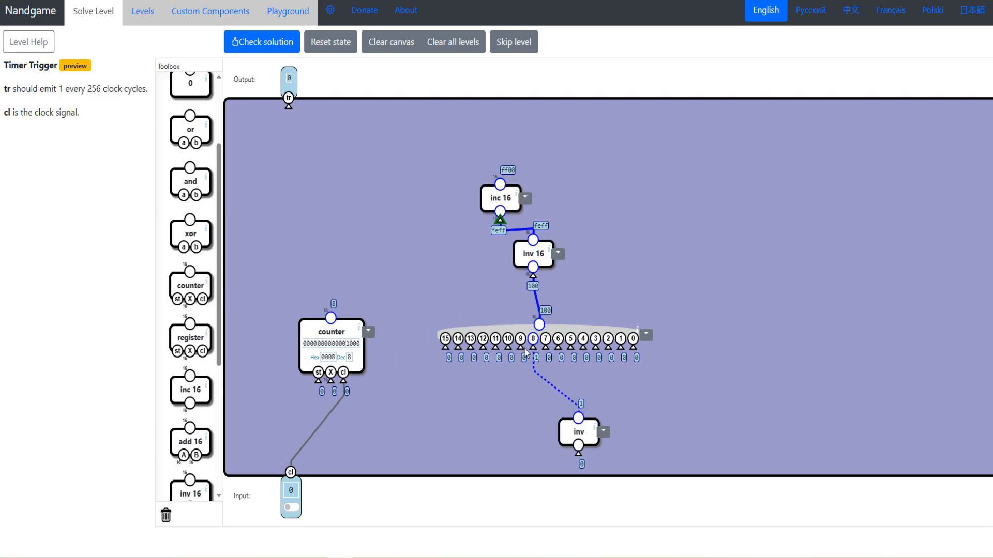
- Line up the inv gate, bundler, inv 16 and inc 16 in a vertical column
{"action": "left_click_drag", "start_coordinate": [574, 432], "coordinate": [540, 444]}
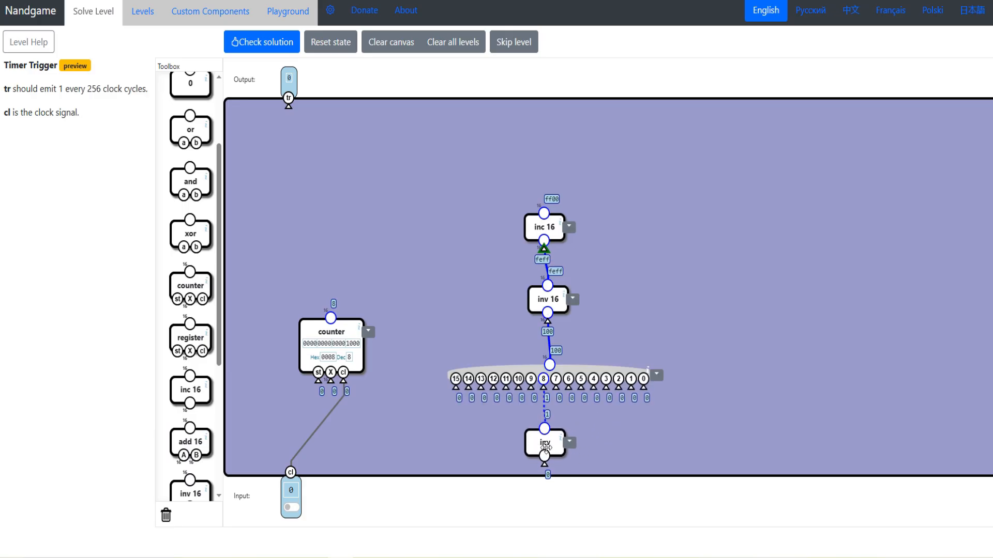
{"action": "mouse_move", "coordinate": [542, 448]}
{"action": "left_mouse_down"}
{"action": "mouse_move", "coordinate": [533, 452]}
{"action": "mouse_move", "coordinate": [549, 457]}
{"action": "left_mouse_up"}
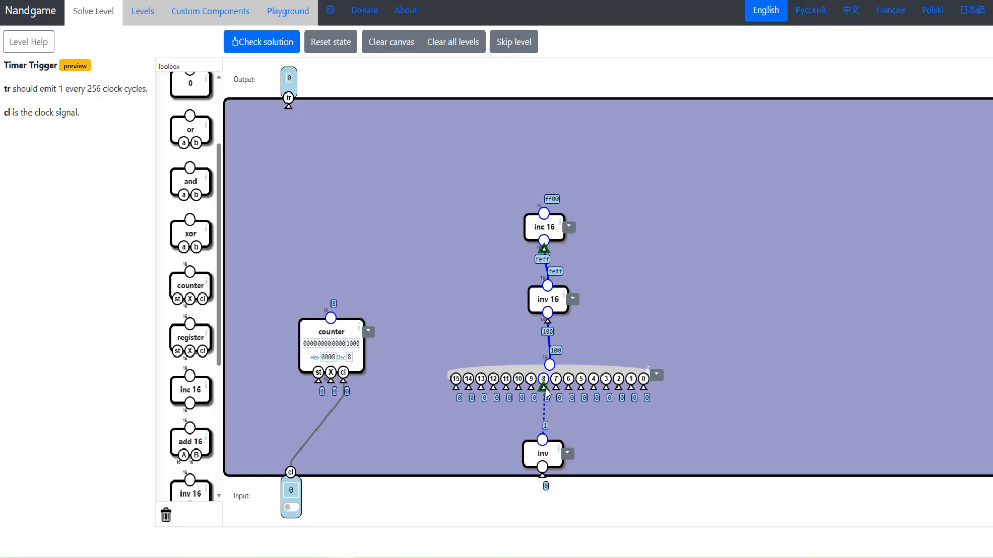
{"action": "left_click_drag", "start_coordinate": [613, 373], "coordinate": [613, 379]}
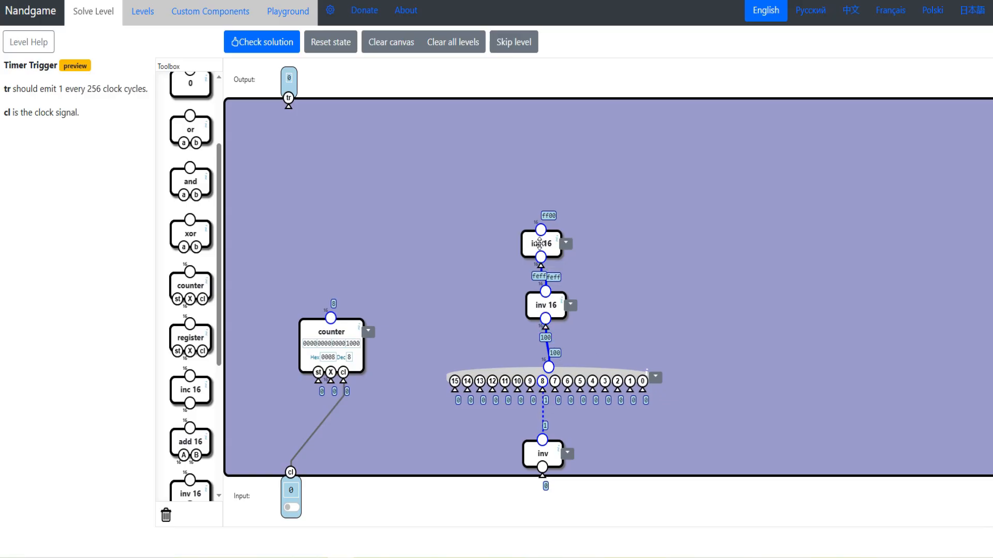
{"action": "left_click_drag", "start_coordinate": [541, 245], "coordinate": [532, 247]}
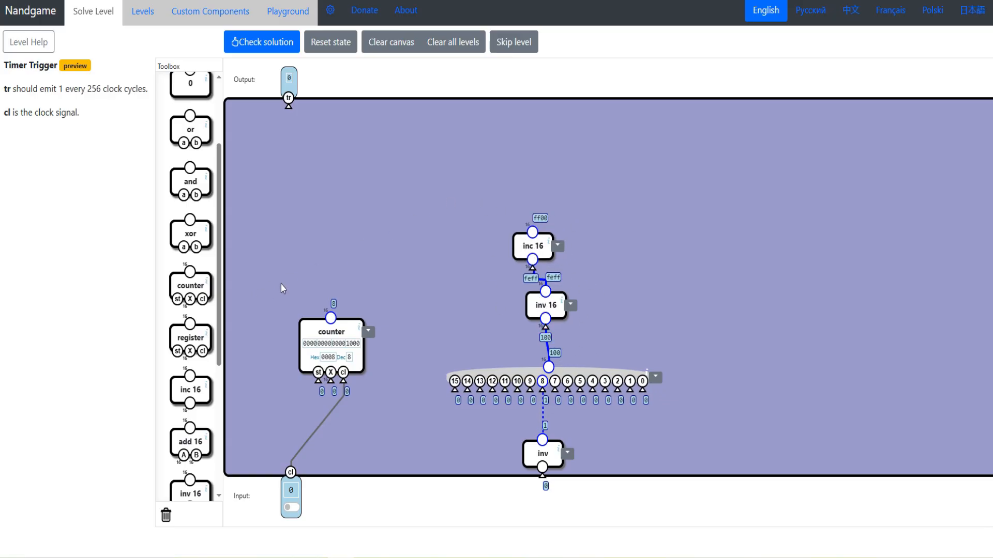
- Add an add 16 summing the counter and inc 16 outputs, and connect its output to a 16 bit splitter
{"action": "left_click_drag", "start_coordinate": [190, 441], "coordinate": [532, 232]}
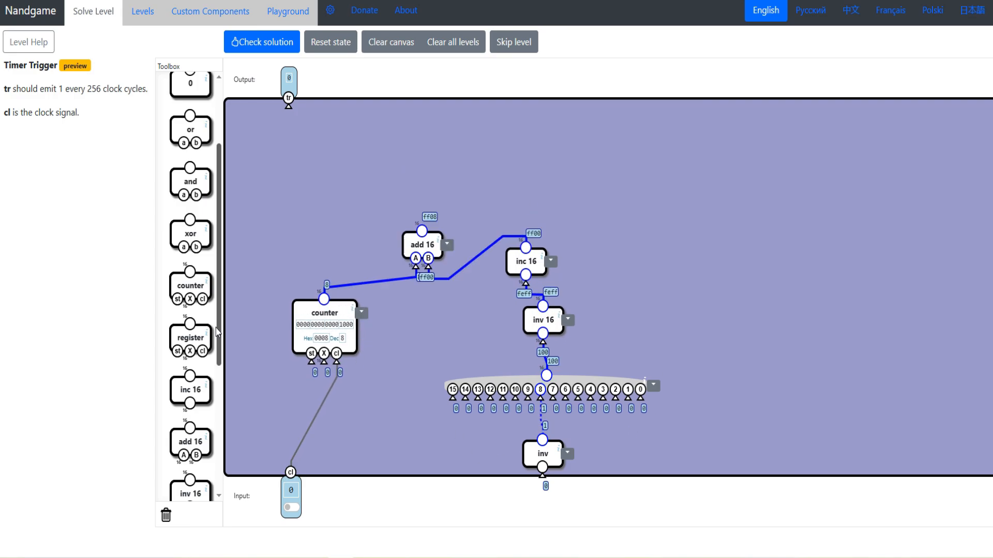
{"action": "left_click_drag", "start_coordinate": [219, 316], "coordinate": [231, 441]}
{"action": "left_click_drag", "start_coordinate": [190, 322], "coordinate": [416, 195]}
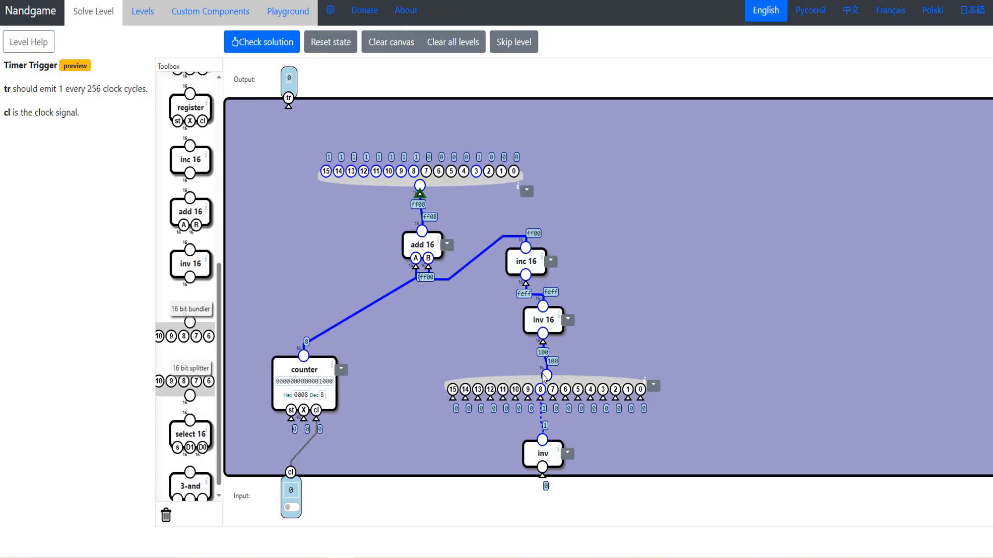
- Rearrange the negation components, moving inv 16 and inc 16 away from the adder and aligning the inv gate under the bundler
{"action": "left_click_drag", "start_coordinate": [544, 376], "coordinate": [539, 385]}
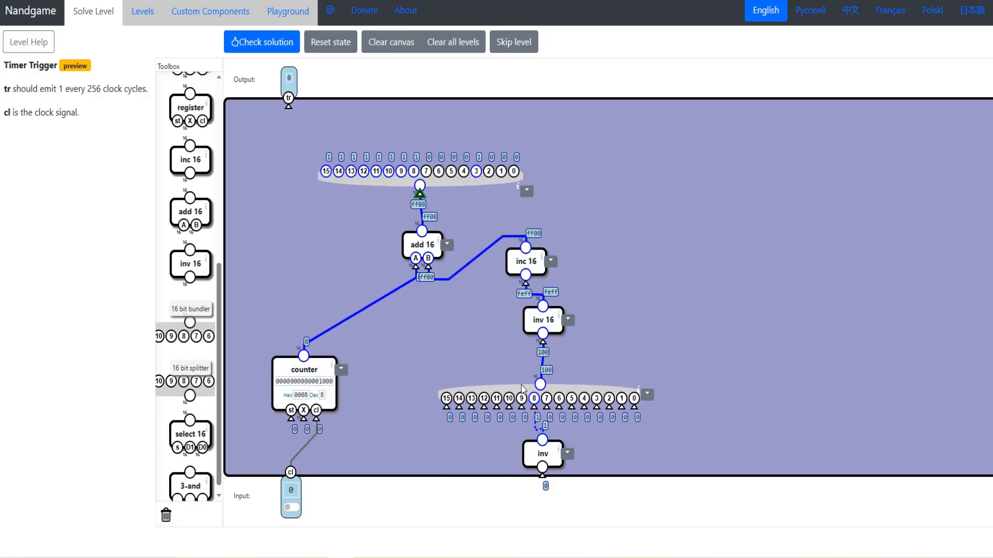
{"action": "left_click_drag", "start_coordinate": [558, 310], "coordinate": [607, 331]}
{"action": "left_click_drag", "start_coordinate": [541, 268], "coordinate": [602, 279]}
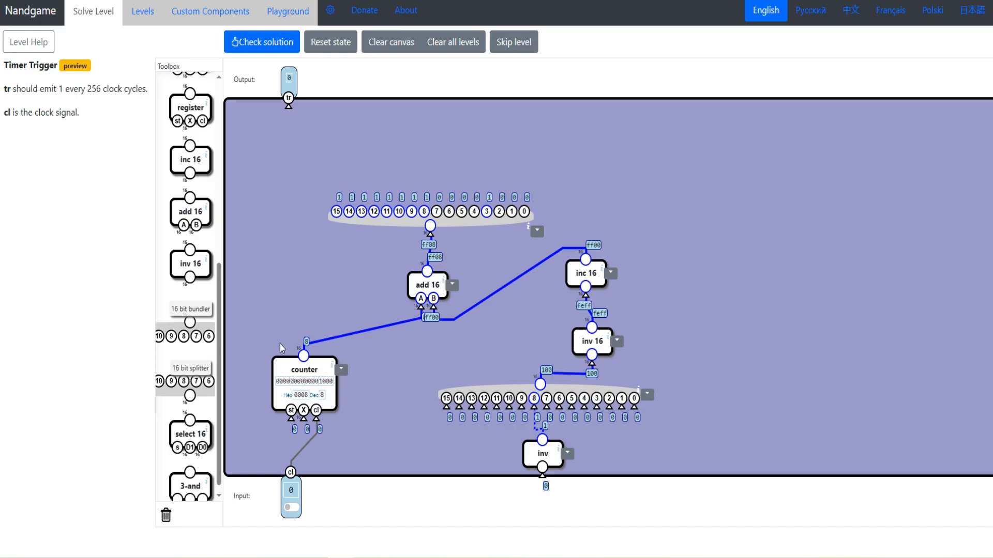
{"action": "left_click_drag", "start_coordinate": [543, 403], "coordinate": [544, 395]}
{"action": "left_click_drag", "start_coordinate": [550, 456], "coordinate": [540, 457]}
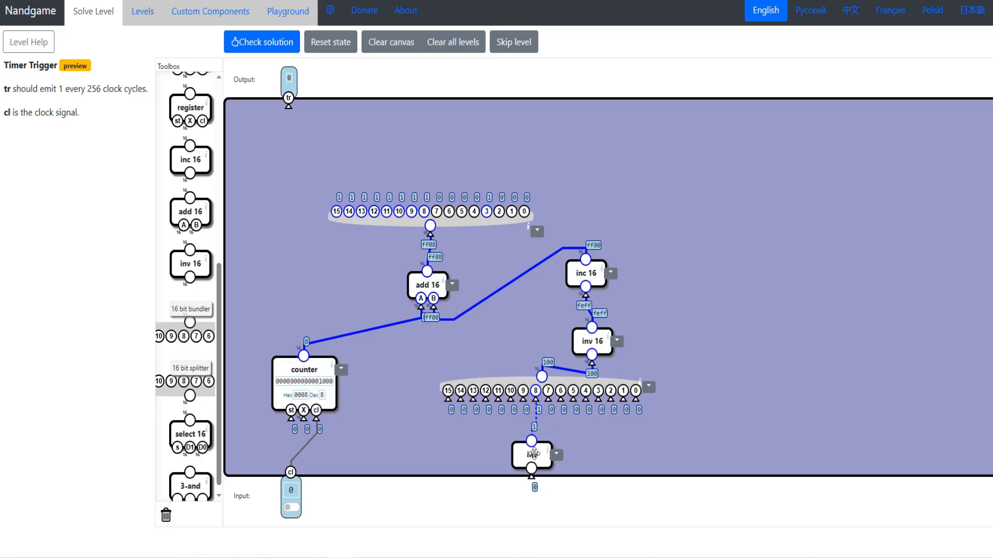
- Move the inv gate's wire to the bundler's input 2 and reset the circuit state
{"action": "left_click_drag", "start_coordinate": [536, 399], "coordinate": [612, 407]}
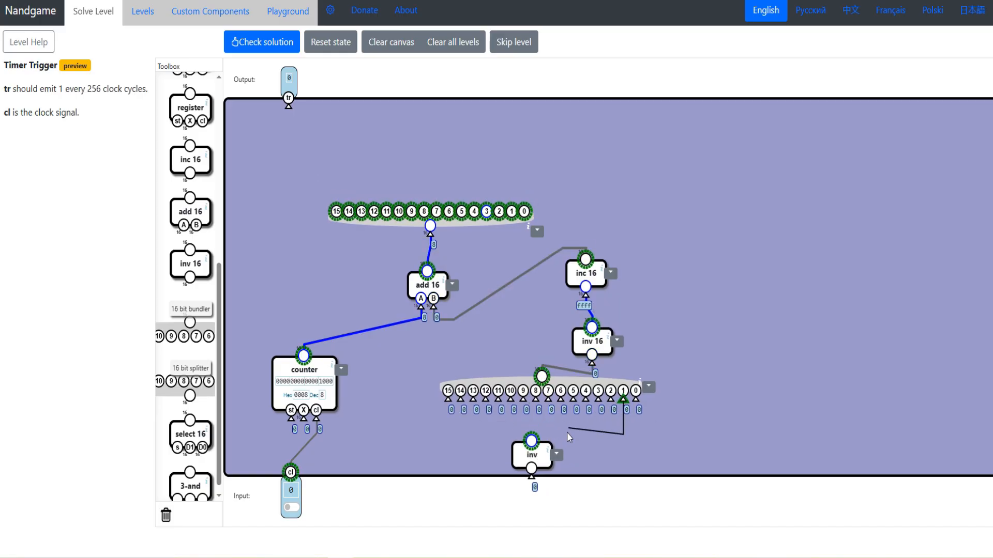
{"action": "left_click", "coordinate": [330, 42]}
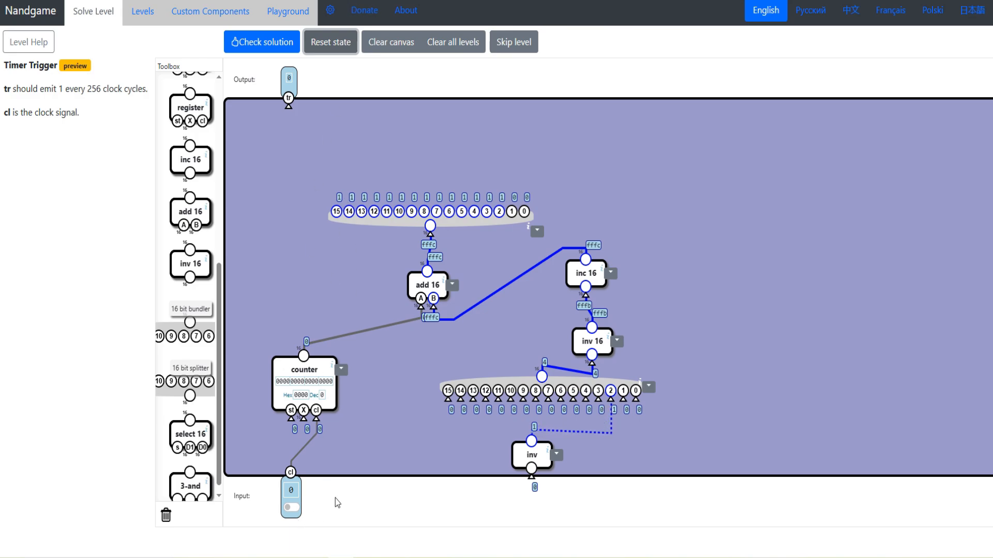
- Toggle the clock input until the counter reaches 4 to test the subtraction at the splitter outputs
{"action": "left_click", "coordinate": [291, 508]}
{"action": "left_click", "coordinate": [290, 510]}
{"action": "left_click", "coordinate": [290, 510]}
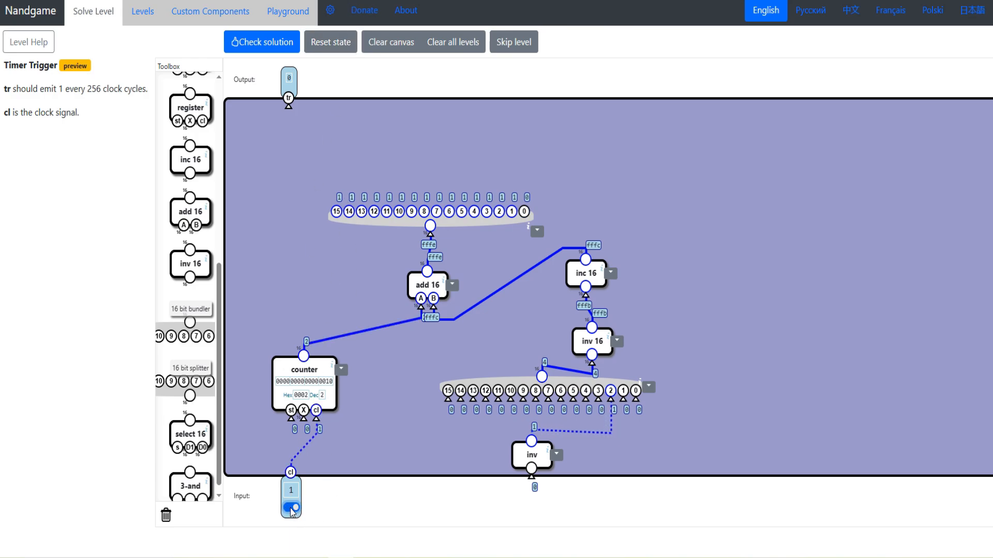
{"action": "left_click", "coordinate": [290, 510]}
{"action": "left_click", "coordinate": [290, 510]}
{"action": "left_click", "coordinate": [290, 510]}
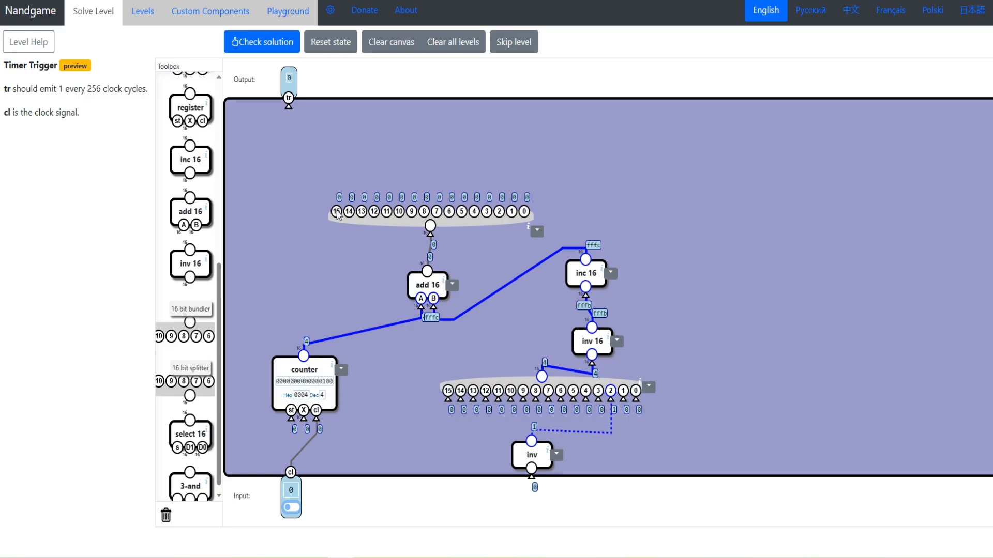
- Move the lower inv gate's wire to the bundler's input 8, and add an inv gate between splitter output 15 and the tr output
{"action": "left_click_drag", "start_coordinate": [611, 399], "coordinate": [533, 440]}
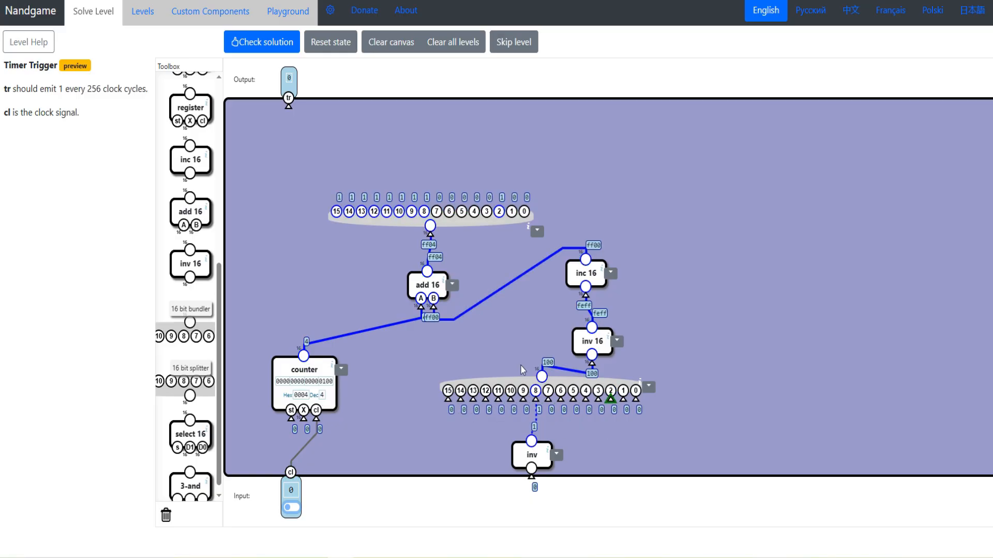
{"action": "scroll", "coordinate": [190, 259], "scroll_direction": "up", "scroll_amount": 5}
{"action": "left_click_drag", "start_coordinate": [190, 150], "coordinate": [309, 160]}
{"action": "left_click_drag", "start_coordinate": [308, 173], "coordinate": [336, 212]}
{"action": "left_click_drag", "start_coordinate": [293, 148], "coordinate": [288, 105]}
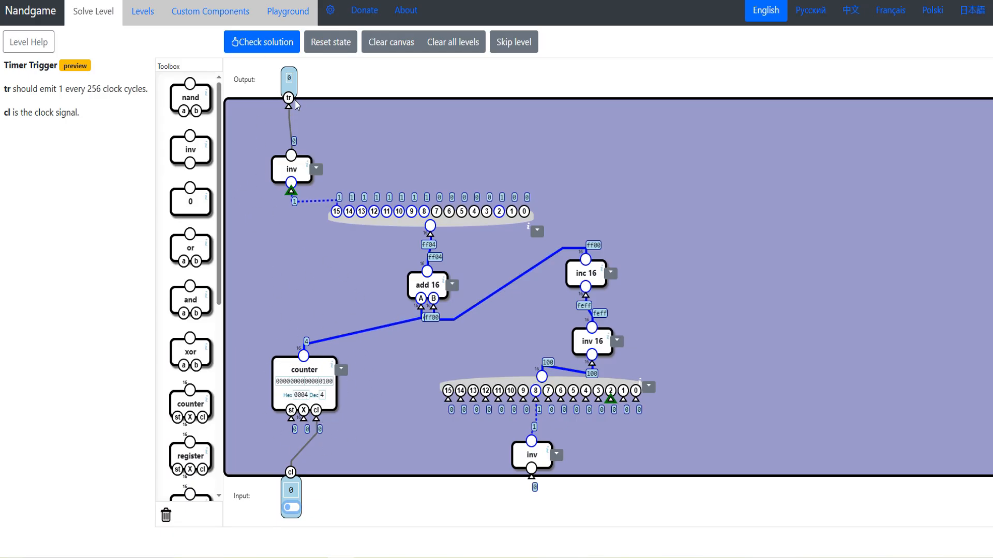
- Move the counter slightly up and wire the upper inv gate's output to its st input, routed around the circuit's outer side
{"action": "left_click_drag", "start_coordinate": [303, 379], "coordinate": [297, 363]}
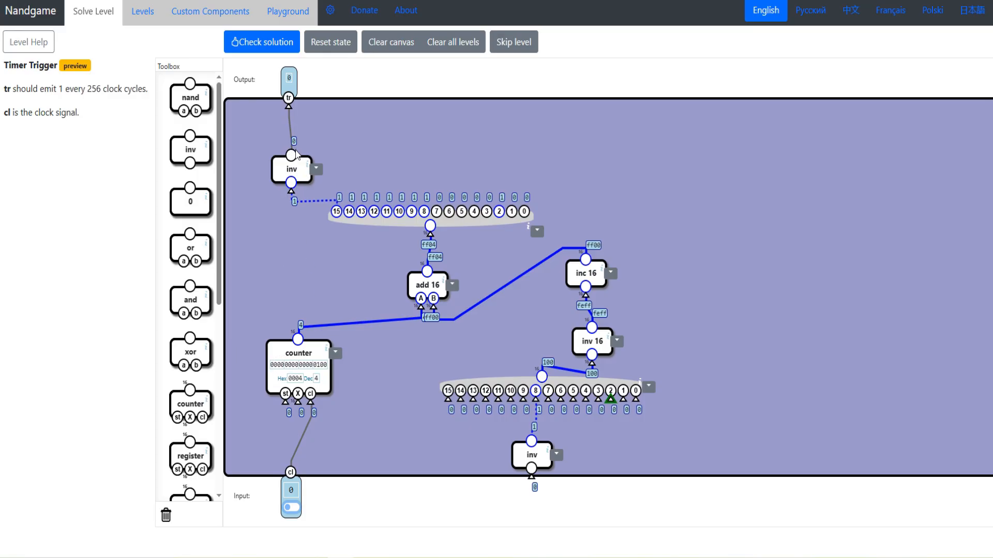
{"action": "left_click_drag", "start_coordinate": [274, 412], "coordinate": [233, 150]}
{"action": "left_click_drag", "start_coordinate": [256, 390], "coordinate": [233, 414]}
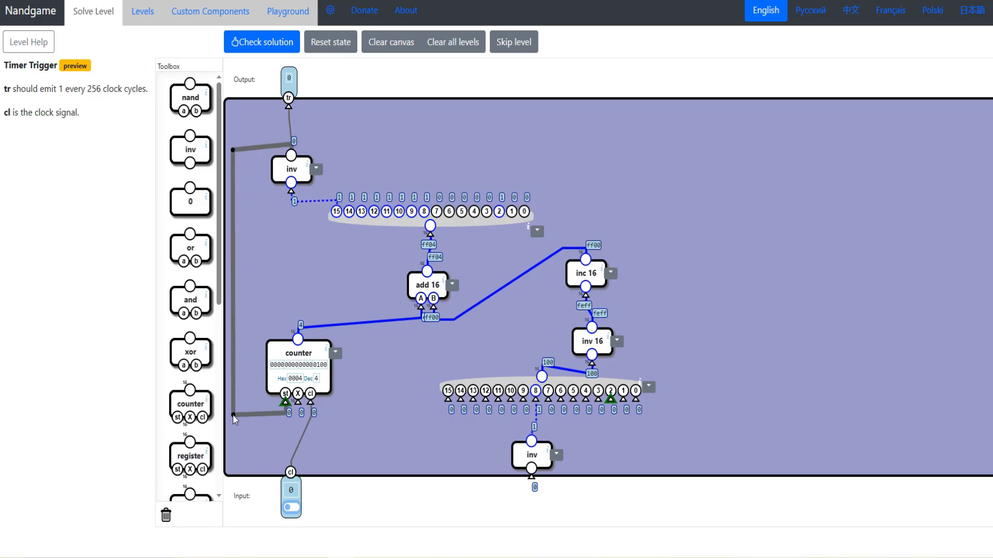
- Move the lower inv gate's wire from the bundler's input 8 to input 2 and reset the circuit state
{"action": "left_click_drag", "start_coordinate": [536, 400], "coordinate": [536, 404]}
{"action": "left_click_drag", "start_coordinate": [610, 400], "coordinate": [531, 444]}
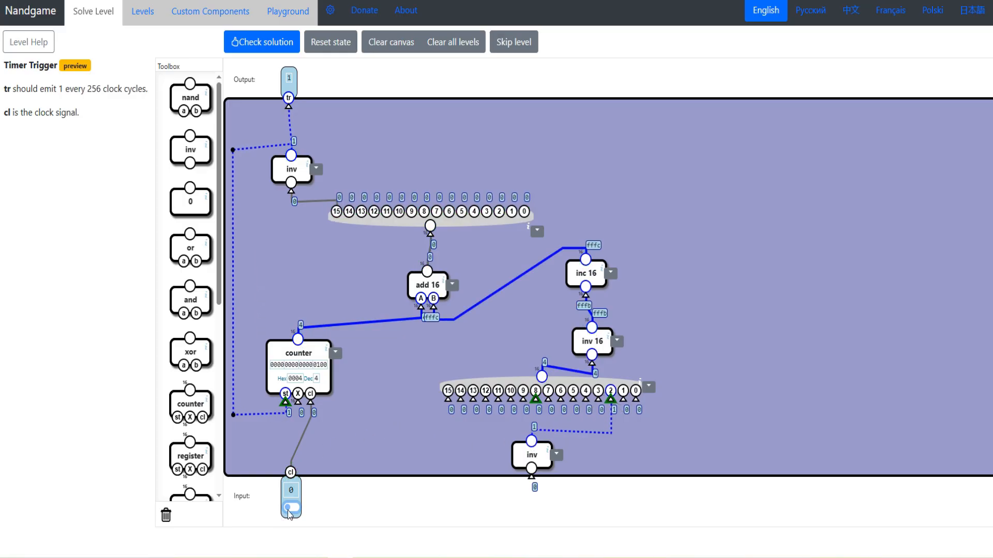
{"action": "left_click", "coordinate": [341, 51]}
- Toggle the clock input repeatedly through several counting cycles up to 4 to test the tr output and the counter's restart
{"action": "left_click", "coordinate": [291, 508]}
{"action": "left_click", "coordinate": [291, 508]}
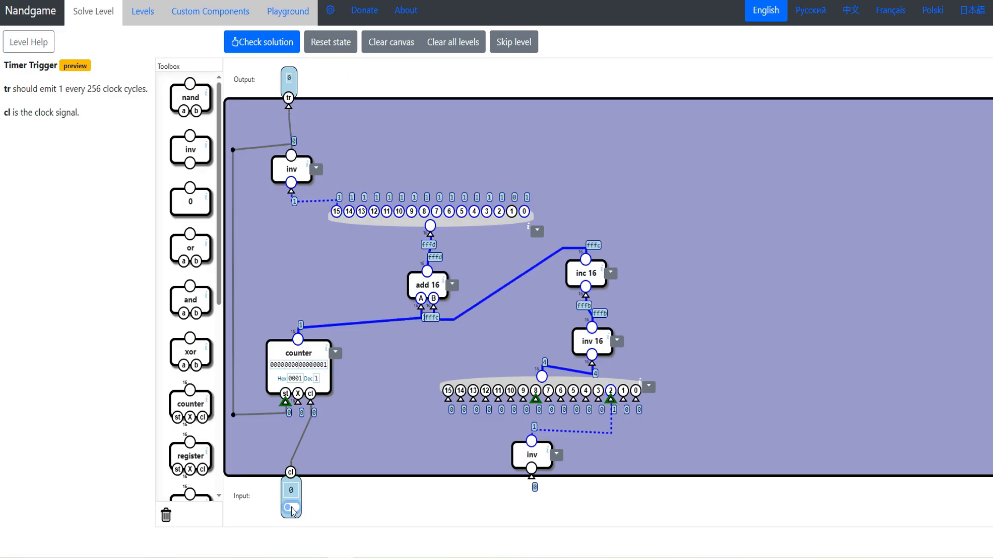
{"action": "left_click", "coordinate": [292, 508]}
{"action": "left_click", "coordinate": [291, 508]}
{"action": "left_click", "coordinate": [291, 509]}
{"action": "left_click", "coordinate": [291, 509]}
{"action": "left_click", "coordinate": [291, 508]}
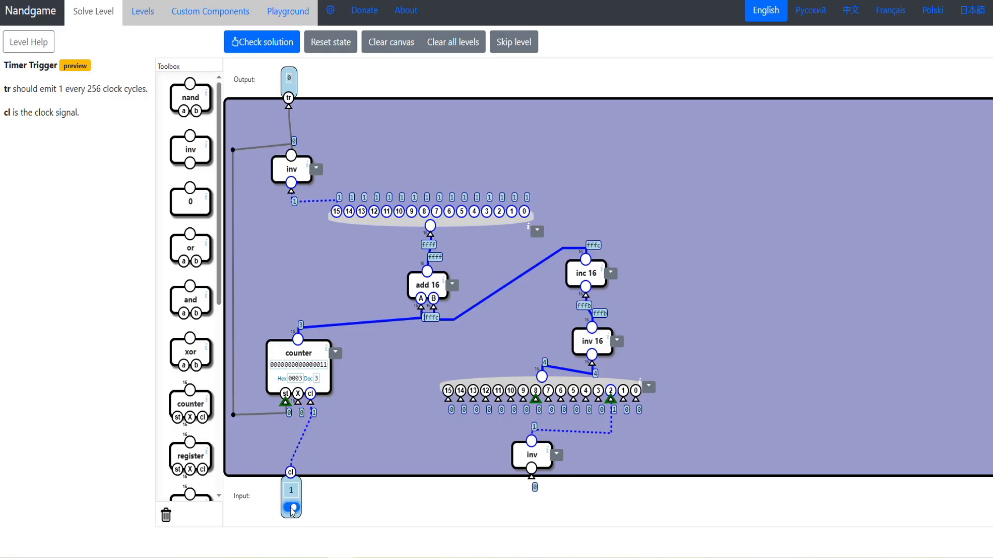
{"action": "left_click", "coordinate": [291, 508]}
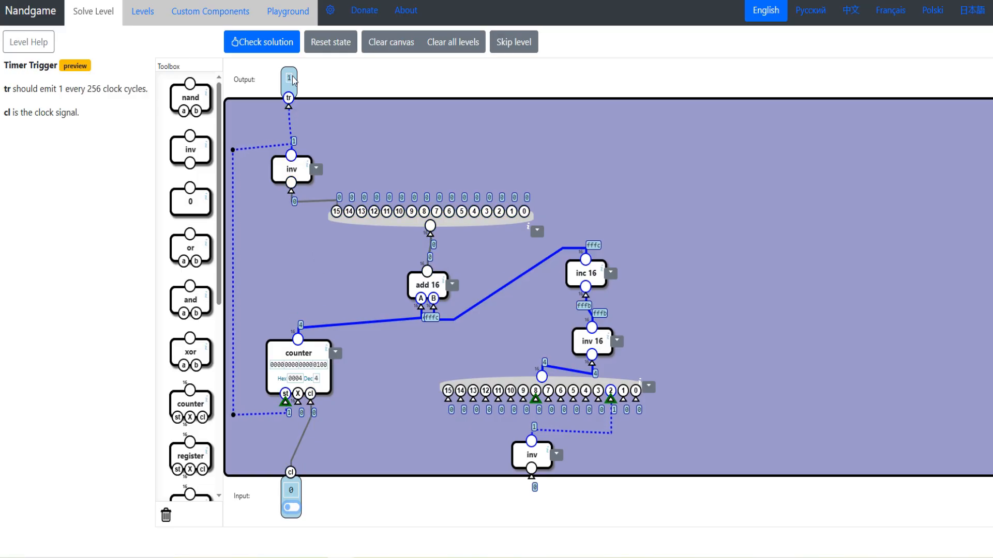
{"action": "left_click", "coordinate": [291, 508]}
{"action": "left_click", "coordinate": [291, 509]}
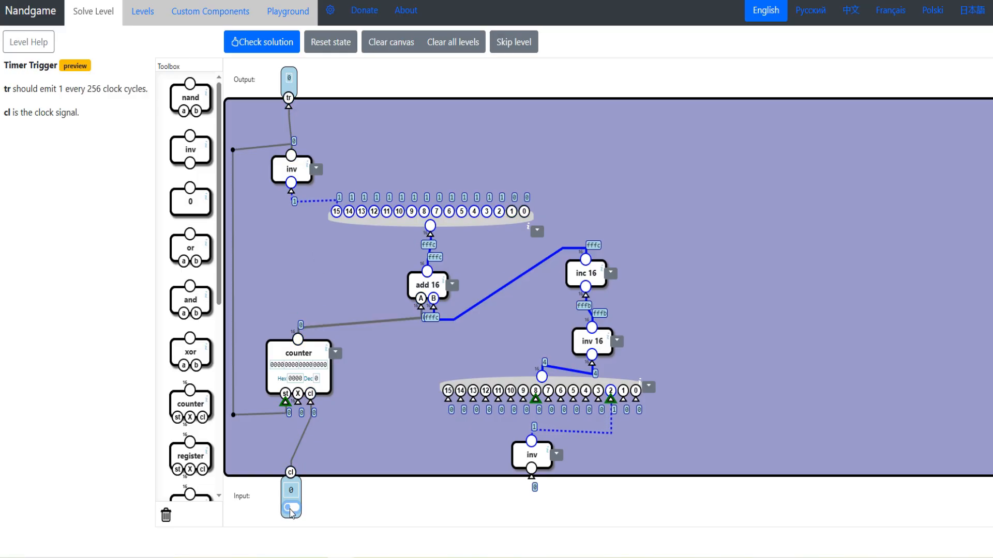
{"action": "left_click", "coordinate": [291, 508]}
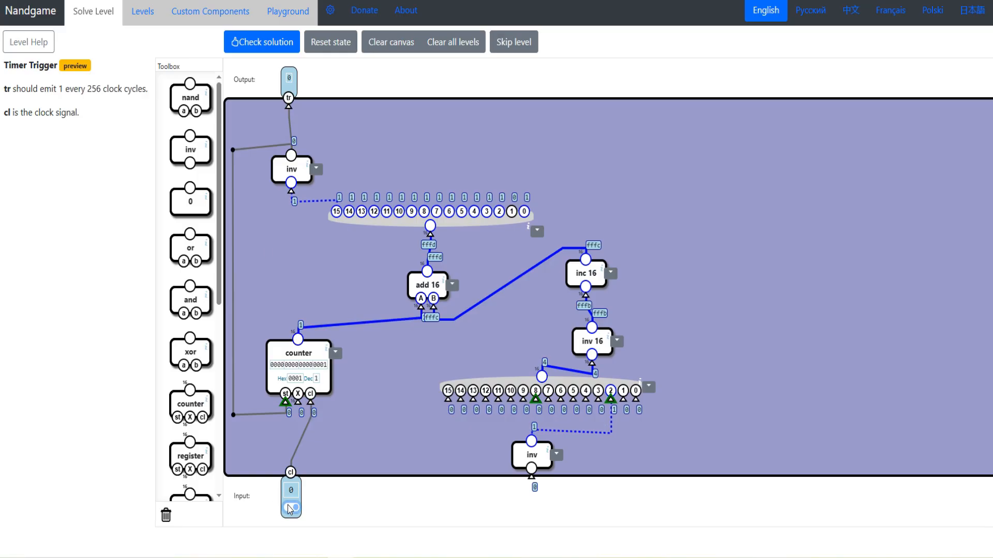
{"action": "left_click", "coordinate": [288, 507]}
{"action": "left_click", "coordinate": [288, 507]}
{"action": "left_click", "coordinate": [288, 507]}
{"action": "left_click", "coordinate": [288, 507]}
{"action": "left_click", "coordinate": [288, 508]}
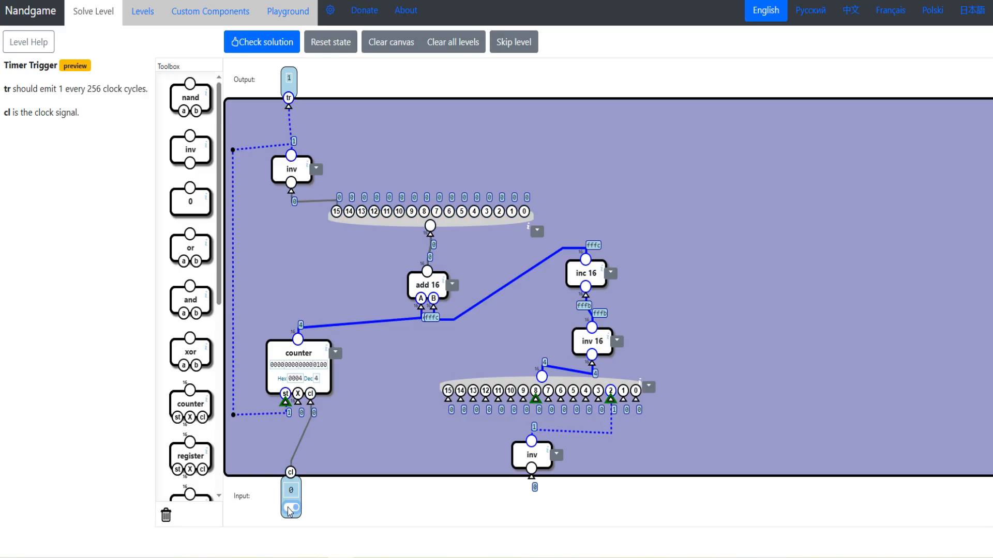
{"action": "left_click", "coordinate": [288, 507]}
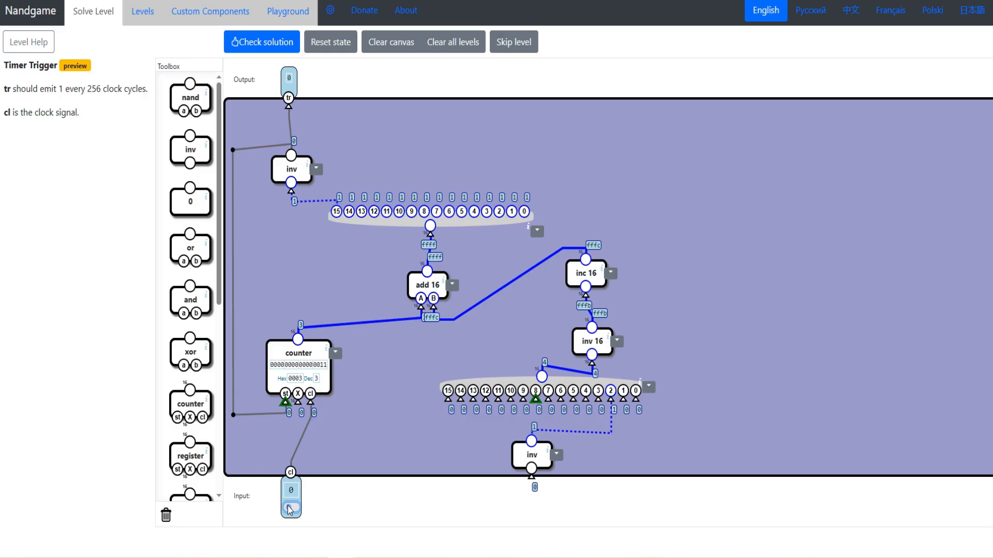
{"action": "left_click", "coordinate": [288, 506]}
{"action": "left_click", "coordinate": [288, 506]}
{"action": "left_click", "coordinate": [288, 507]}
{"action": "left_click", "coordinate": [288, 506]}
{"action": "left_click", "coordinate": [288, 507]}
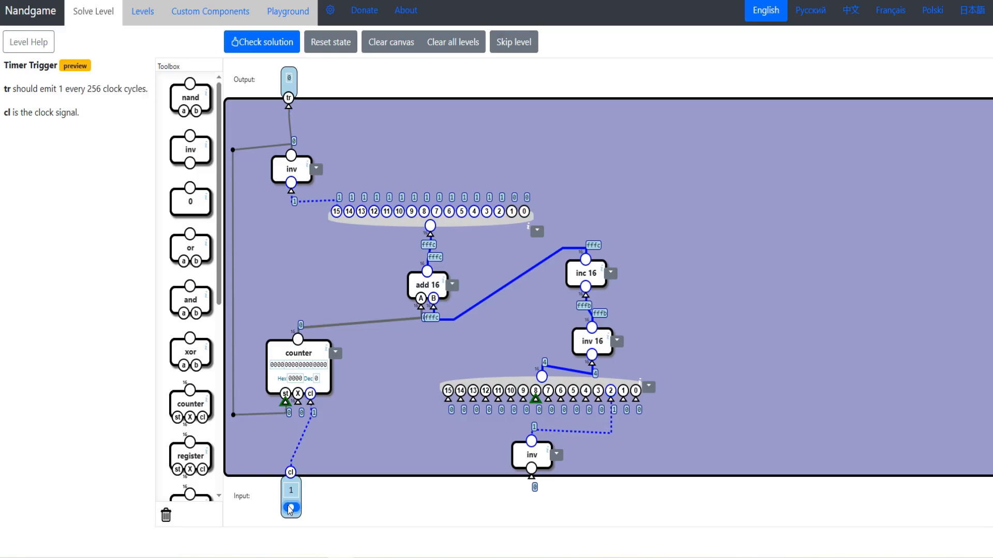
{"action": "left_click", "coordinate": [288, 507]}
{"action": "left_click", "coordinate": [288, 507]}
{"action": "left_click", "coordinate": [288, 506]}
{"action": "left_click", "coordinate": [288, 506]}
{"action": "left_click", "coordinate": [288, 506]}
{"action": "left_click", "coordinate": [288, 507]}
{"action": "left_click", "coordinate": [288, 506]}
{"action": "left_click", "coordinate": [288, 506]}
{"action": "left_click", "coordinate": [288, 507]}
{"action": "left_click", "coordinate": [288, 506]}
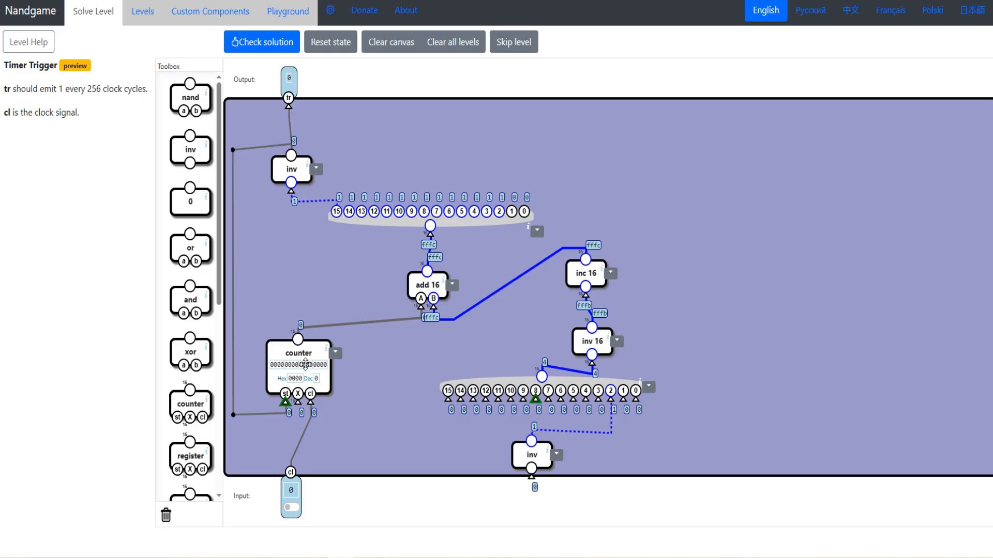
{"action": "left_click", "coordinate": [290, 508]}
{"action": "left_click", "coordinate": [290, 507]}
{"action": "left_click", "coordinate": [289, 507]}
{"action": "left_click", "coordinate": [289, 507]}
{"action": "left_click", "coordinate": [289, 508]}
{"action": "left_click", "coordinate": [290, 507]}
{"action": "left_click", "coordinate": [290, 507]}
{"action": "left_click", "coordinate": [290, 507]}
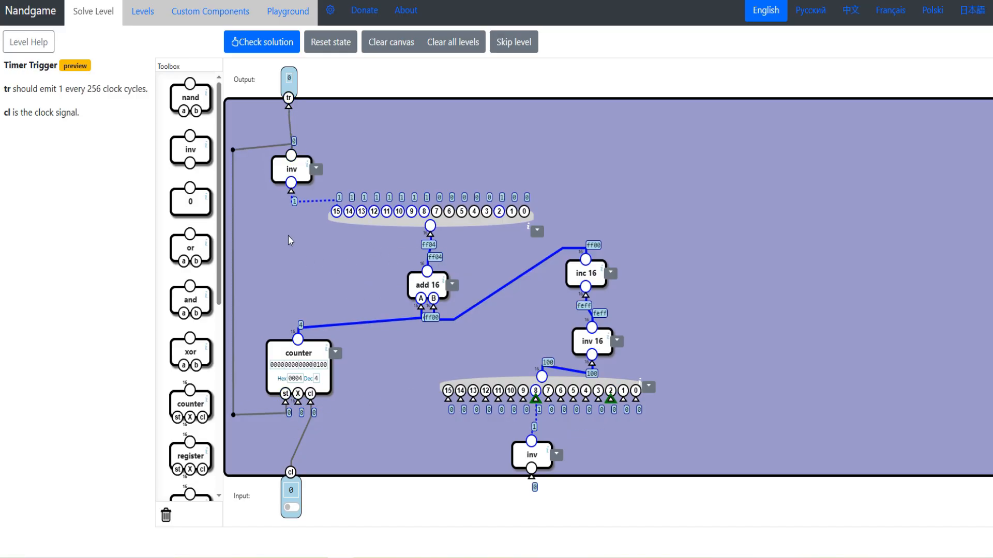
- Check the solution, add an inv gate wired to the counter's X input, and check the solution again
{"action": "left_click", "coordinate": [260, 50]}
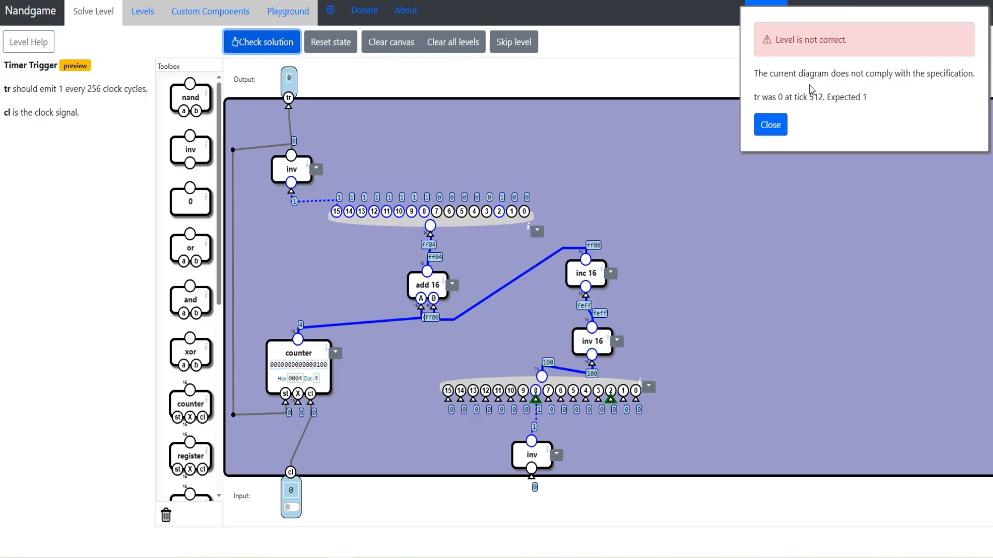
{"action": "left_click", "coordinate": [770, 126]}
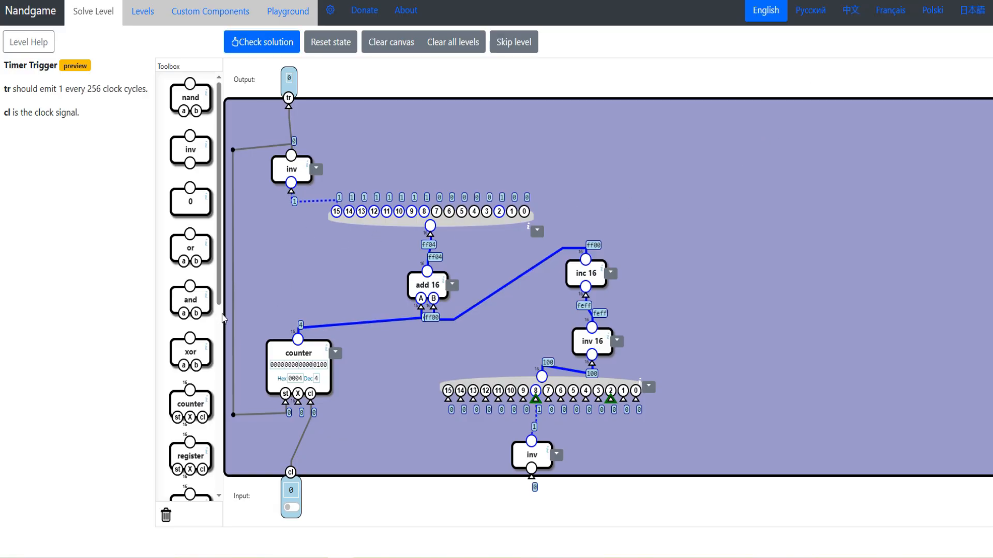
{"action": "left_click_drag", "start_coordinate": [190, 150], "coordinate": [256, 455]}
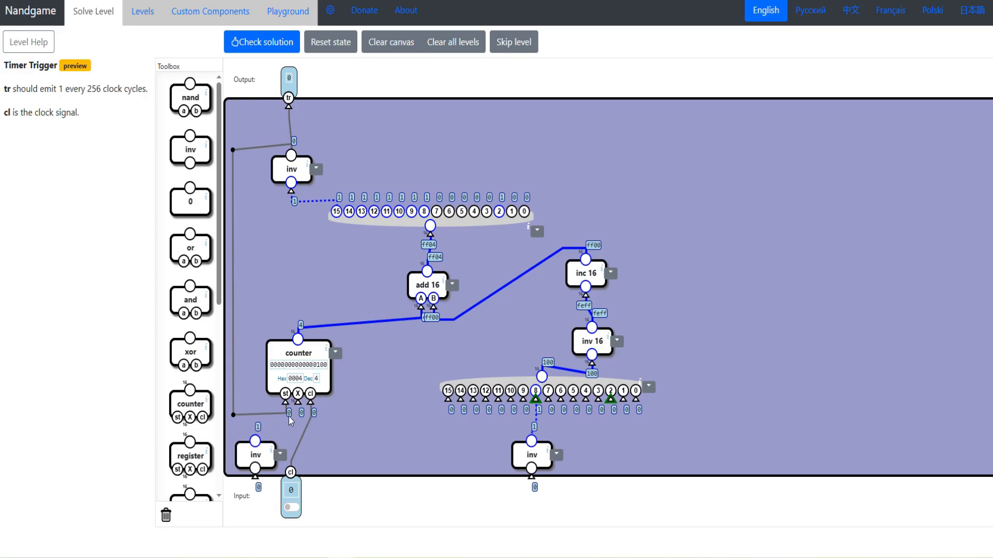
{"action": "left_click_drag", "start_coordinate": [298, 406], "coordinate": [255, 441]}
{"action": "left_click", "coordinate": [261, 43]}
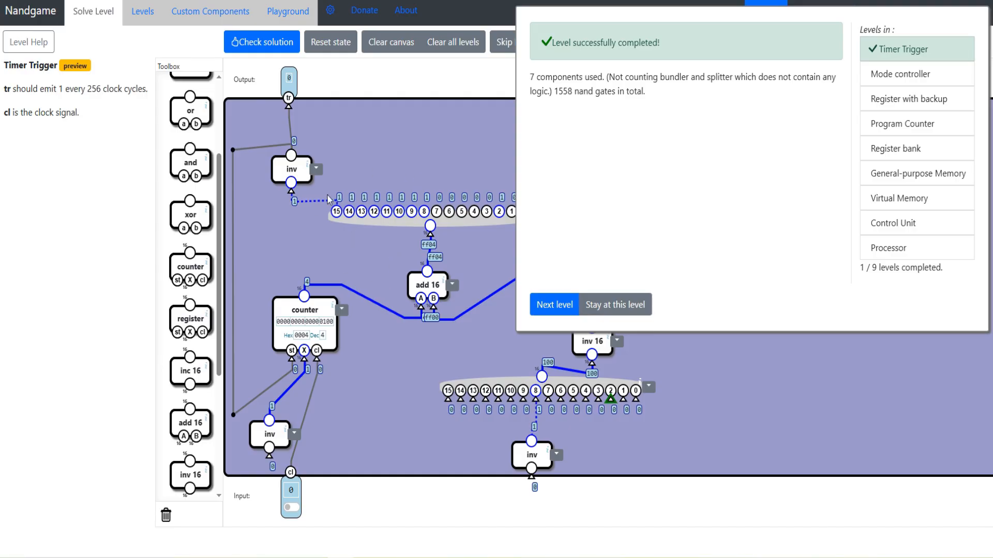
- Stay at the Timer Trigger level and spread the inv 16 and inc 16 components further apart
{"action": "scroll", "coordinate": [201, 218], "scroll_direction": "up", "scroll_amount": 3}
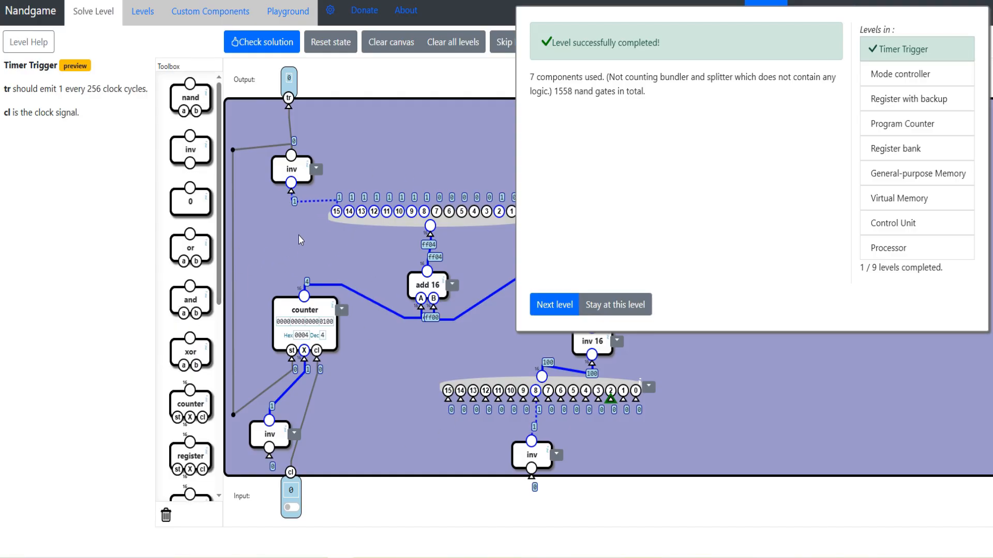
{"action": "scroll", "coordinate": [204, 222], "scroll_direction": "down", "scroll_amount": 3}
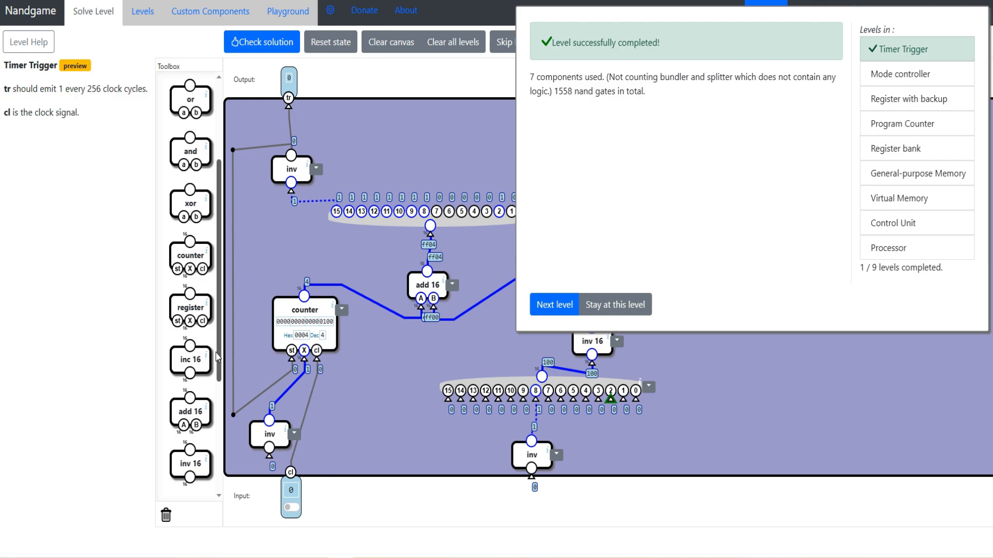
{"action": "left_click", "coordinate": [602, 317]}
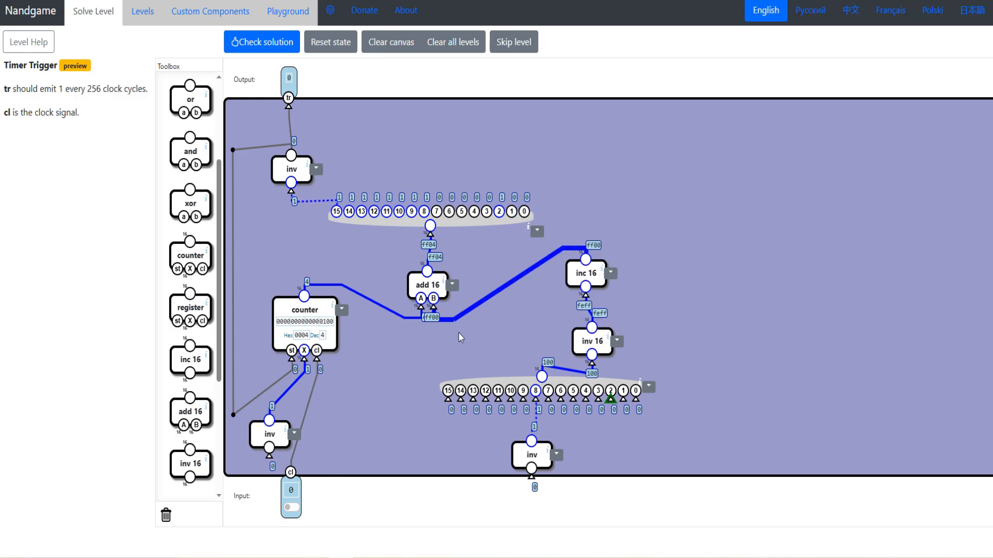
{"action": "left_click_drag", "start_coordinate": [595, 342], "coordinate": [627, 325]}
{"action": "left_click_drag", "start_coordinate": [595, 278], "coordinate": [588, 277]}
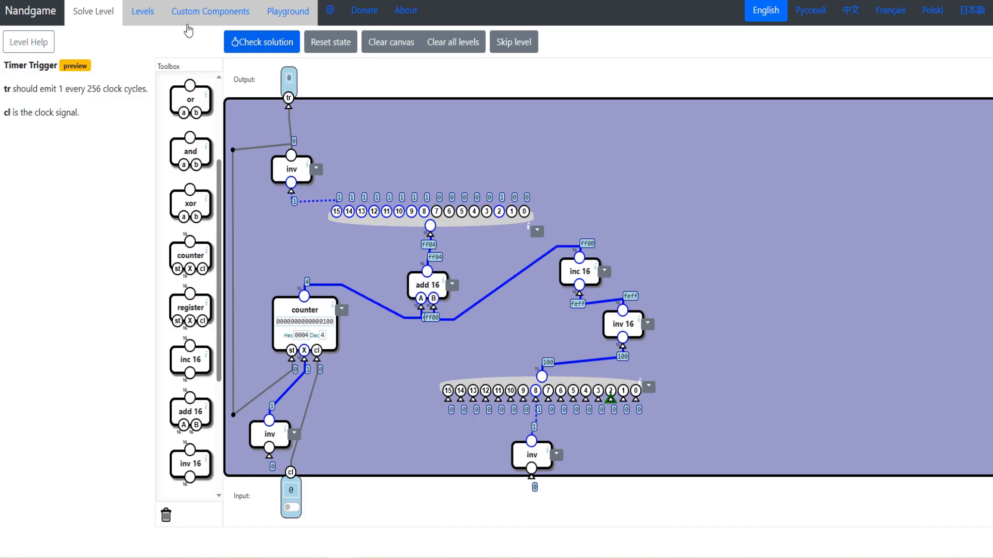
- Read the Mode controller specification, covering kernel and user mode, the sw and tt inputs, and the sw, md and IR outputs
{"action": "left_click_drag", "start_coordinate": [3, 42], "coordinate": [56, 43]}
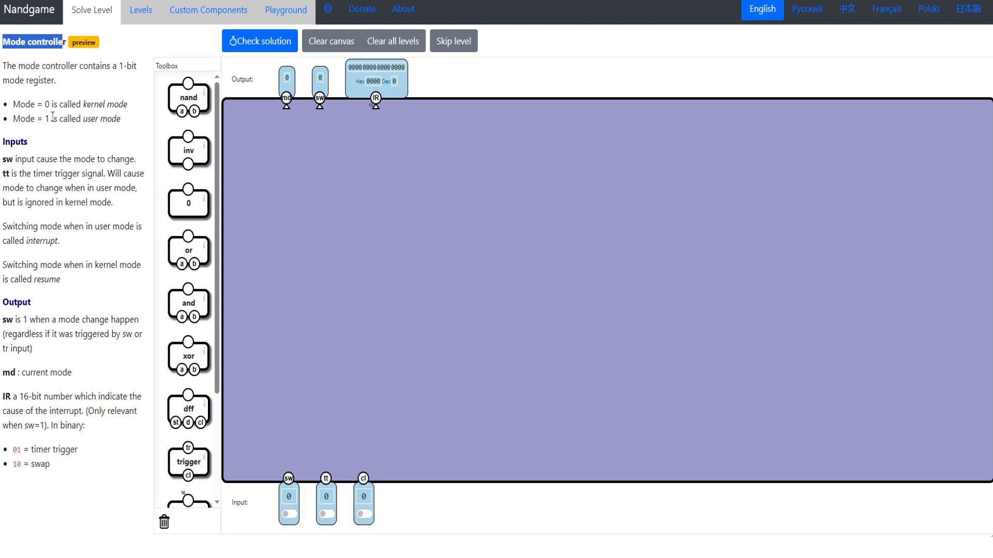
{"action": "left_click_drag", "start_coordinate": [13, 103], "coordinate": [21, 124]}
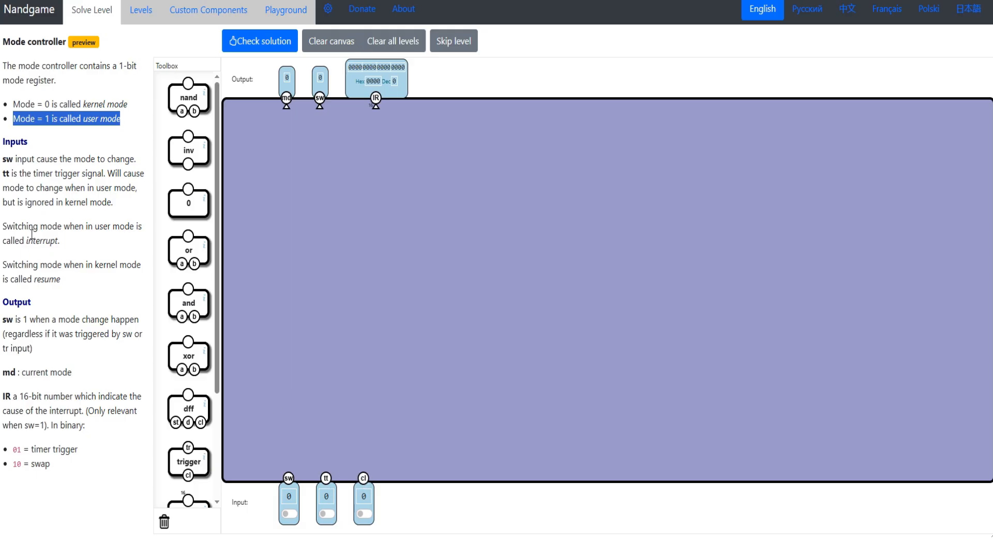
{"action": "left_click_drag", "start_coordinate": [3, 161], "coordinate": [115, 183]}
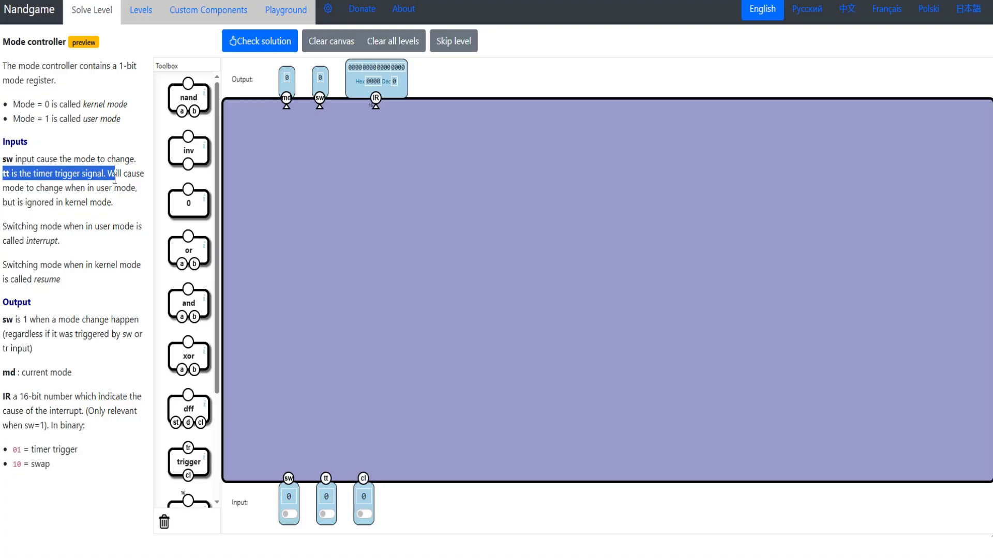
{"action": "left_click", "coordinate": [123, 203]}
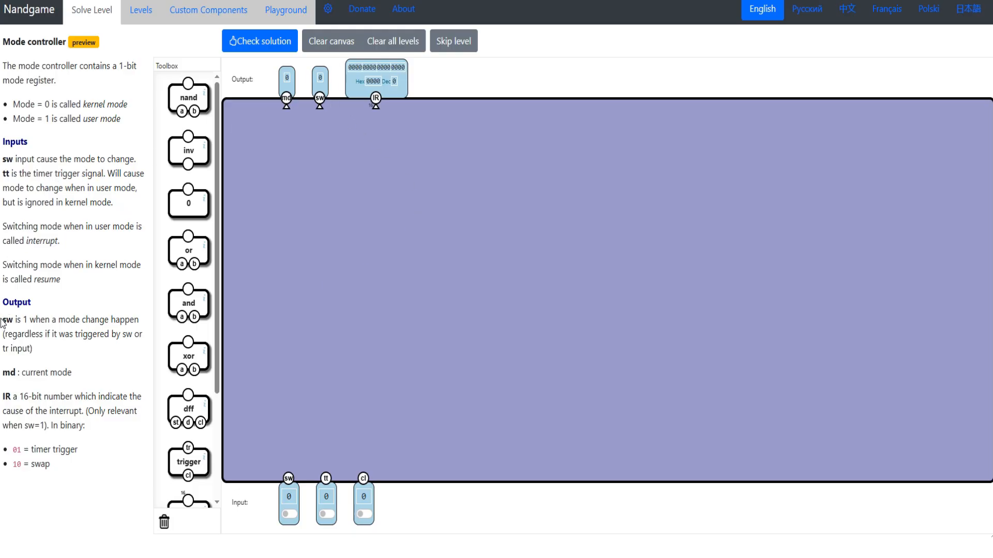
{"action": "left_click_drag", "start_coordinate": [3, 323], "coordinate": [94, 325]}
{"action": "left_click_drag", "start_coordinate": [74, 372], "coordinate": [91, 413]}
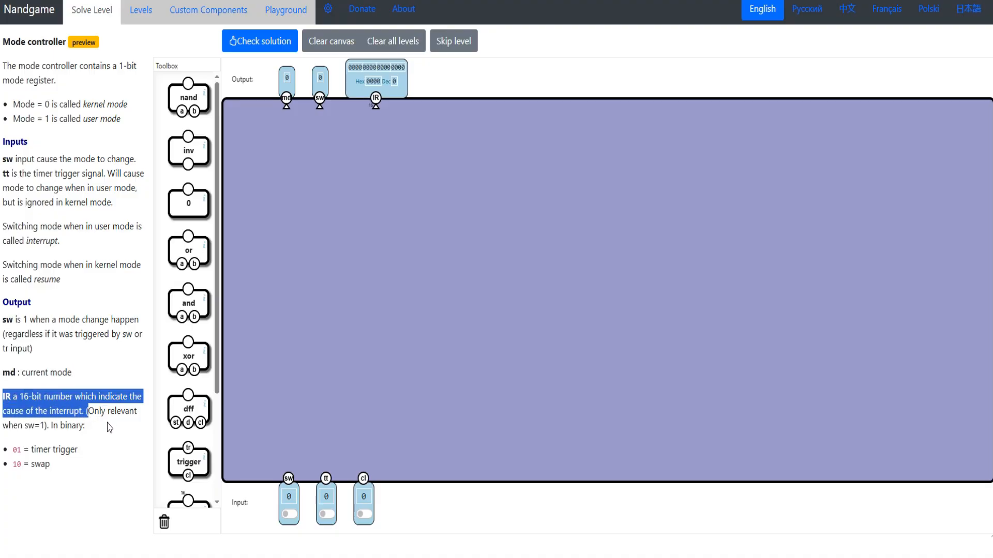
{"action": "left_click_drag", "start_coordinate": [13, 450], "coordinate": [28, 464]}
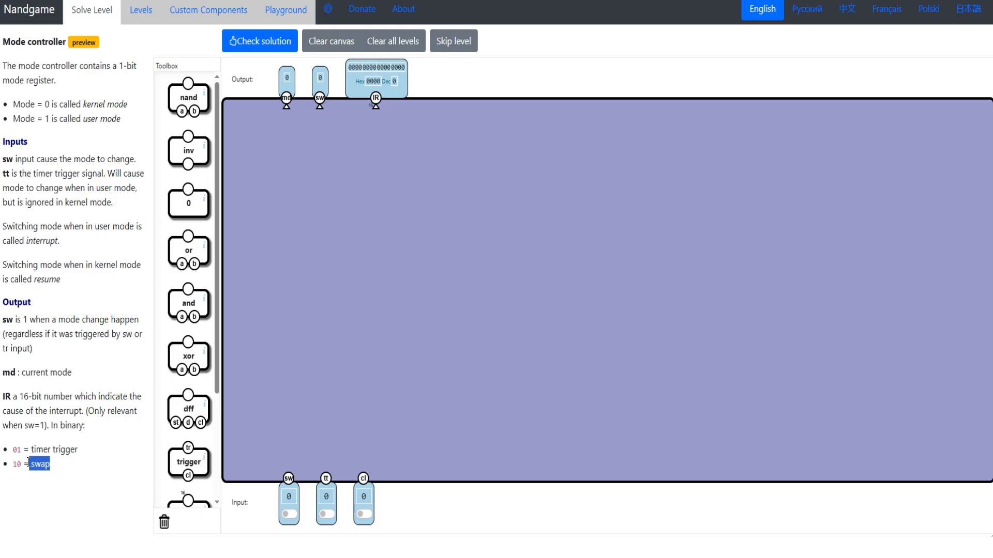
{"action": "left_click", "coordinate": [16, 462]}
- Add a dff with cl wired to the clock, st to the sw input and its output to md, and set sw to 1
{"action": "left_click_drag", "start_coordinate": [177, 428], "coordinate": [293, 286]}
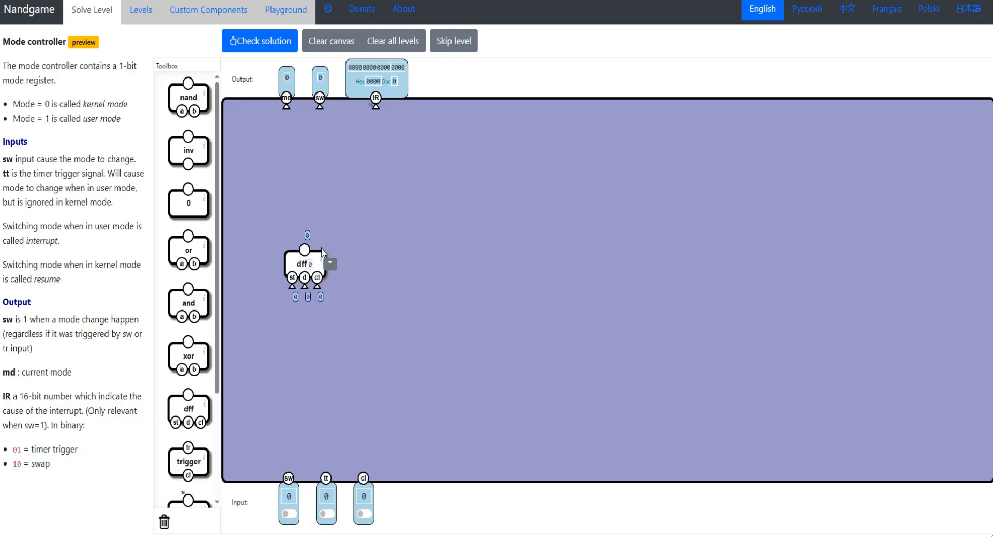
{"action": "left_click_drag", "start_coordinate": [363, 478], "coordinate": [317, 285]}
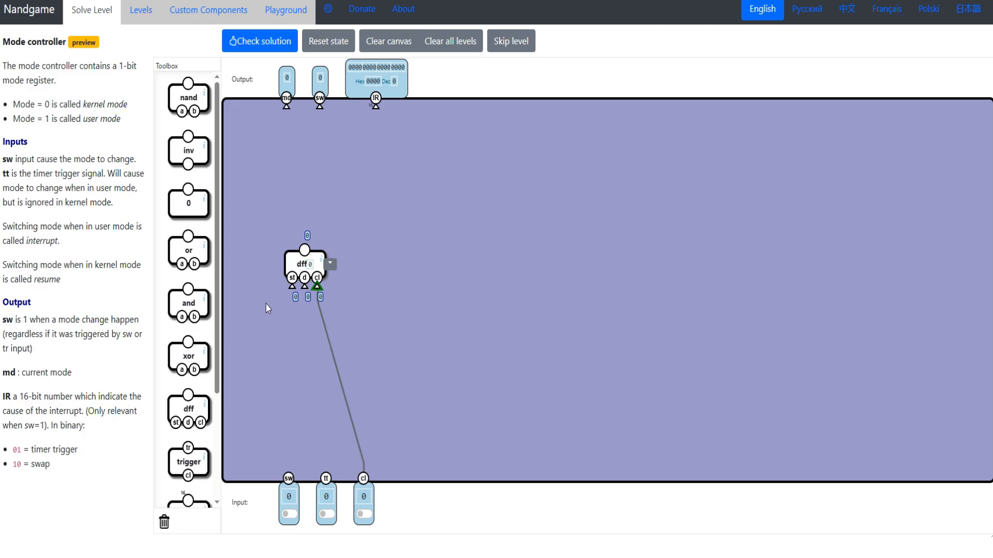
{"action": "left_click_drag", "start_coordinate": [291, 283], "coordinate": [289, 488]}
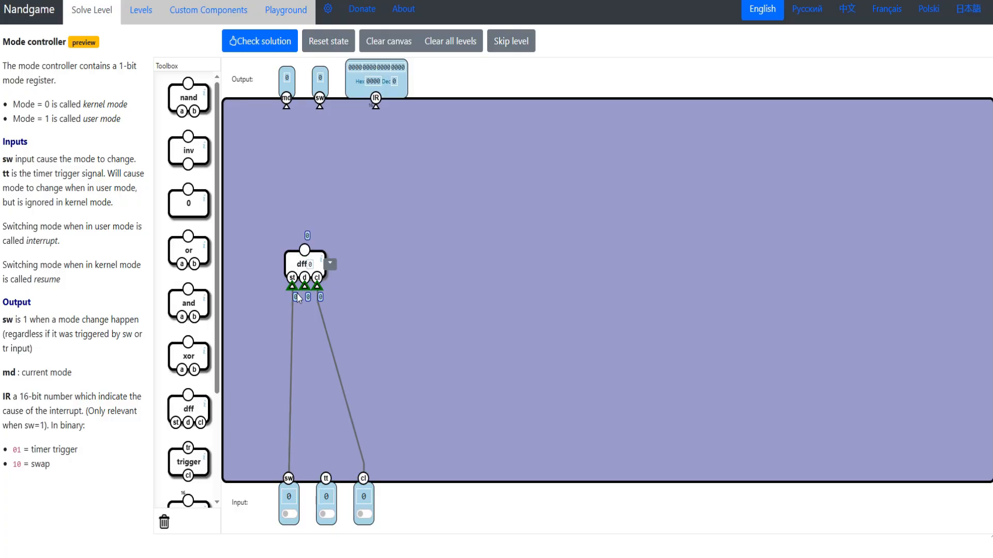
{"action": "left_click", "coordinate": [289, 513]}
{"action": "left_click_drag", "start_coordinate": [287, 107], "coordinate": [304, 275]}
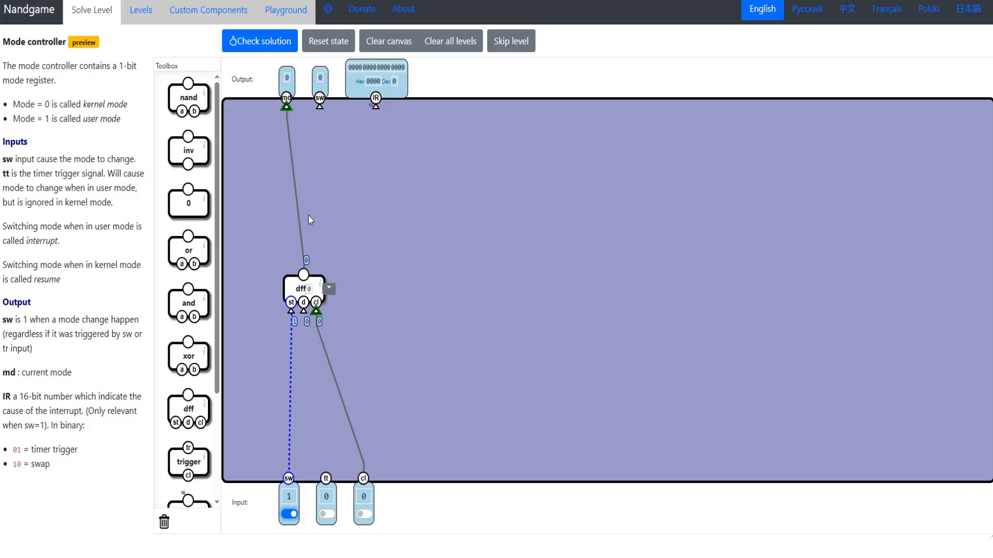
- Review the kernel mode definition and toggle the sw and cl inputs to test the dff's md output
{"action": "left_click_drag", "start_coordinate": [13, 105], "coordinate": [127, 104]}
{"action": "left_click", "coordinate": [289, 514]}
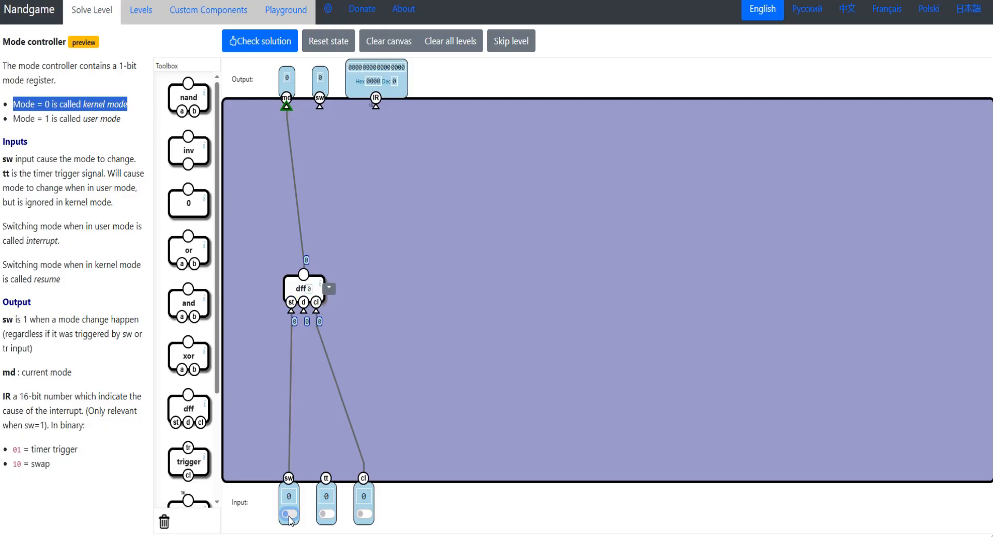
{"action": "left_click", "coordinate": [289, 514]}
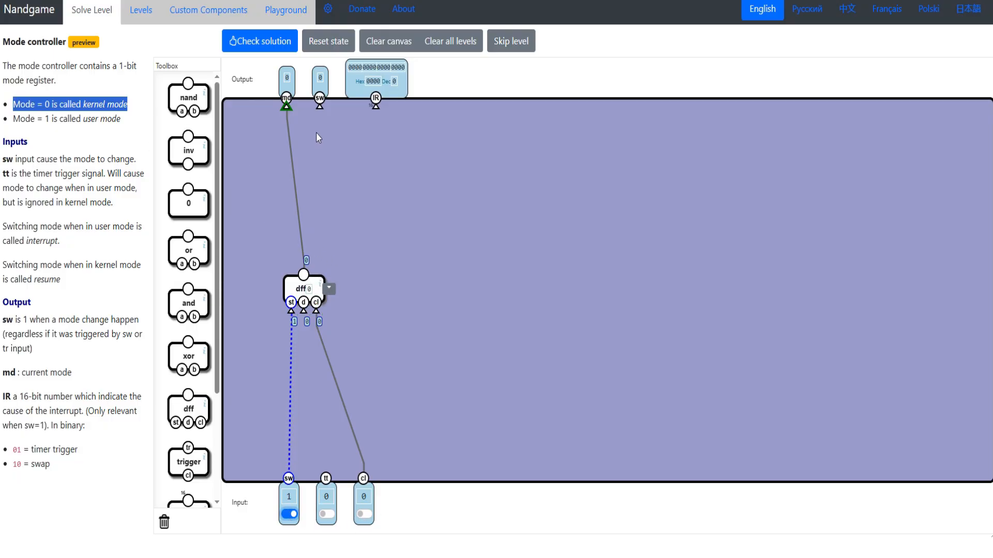
{"action": "left_click", "coordinate": [364, 514]}
{"action": "left_click", "coordinate": [364, 514]}
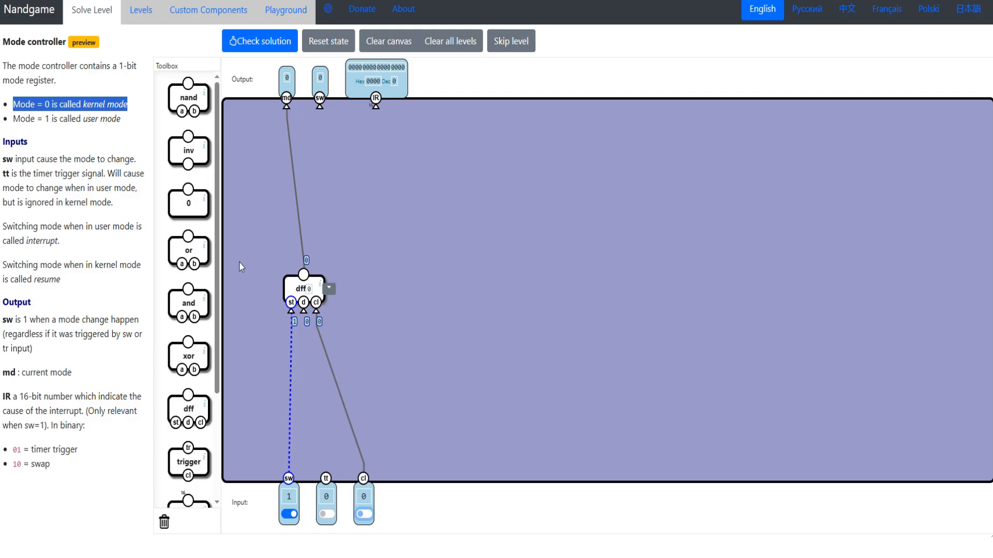
- Add an inv gate that feeds the dff's inverted output back into its d input
{"action": "left_click_drag", "start_coordinate": [198, 156], "coordinate": [352, 279]}
{"action": "mouse_move", "coordinate": [267, 274]}
{"action": "left_mouse_down"}
{"action": "mouse_move", "coordinate": [318, 310]}
{"action": "mouse_move", "coordinate": [334, 306]}
{"action": "left_mouse_up"}
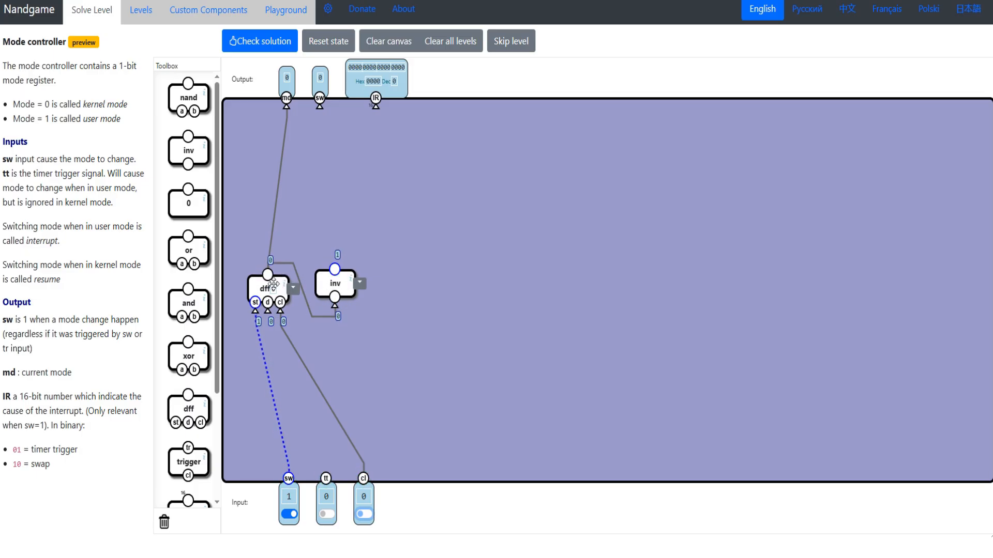
{"action": "left_click_drag", "start_coordinate": [268, 309], "coordinate": [335, 273]}
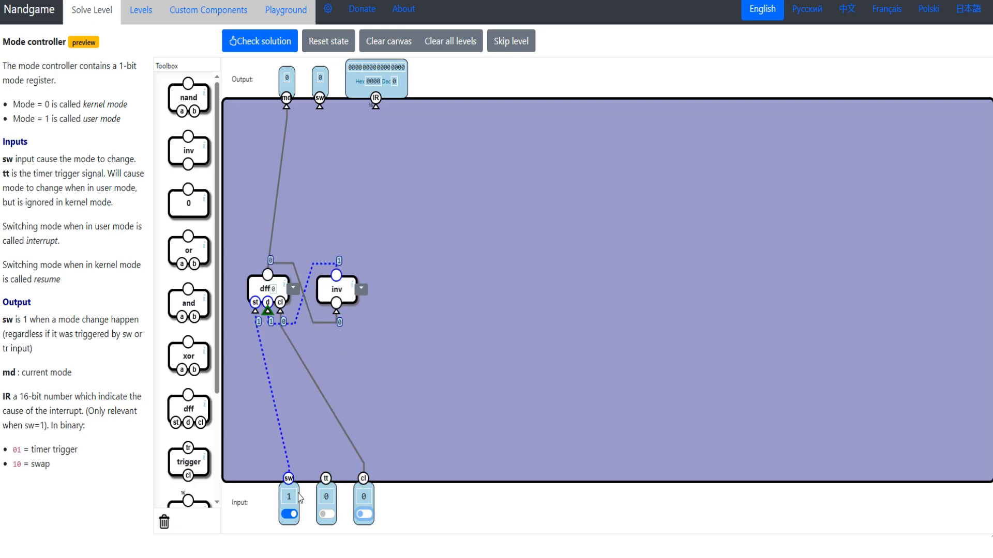
- Toggle the cl input with sw at 1 to test how the dff switches mode
{"action": "left_click", "coordinate": [368, 515]}
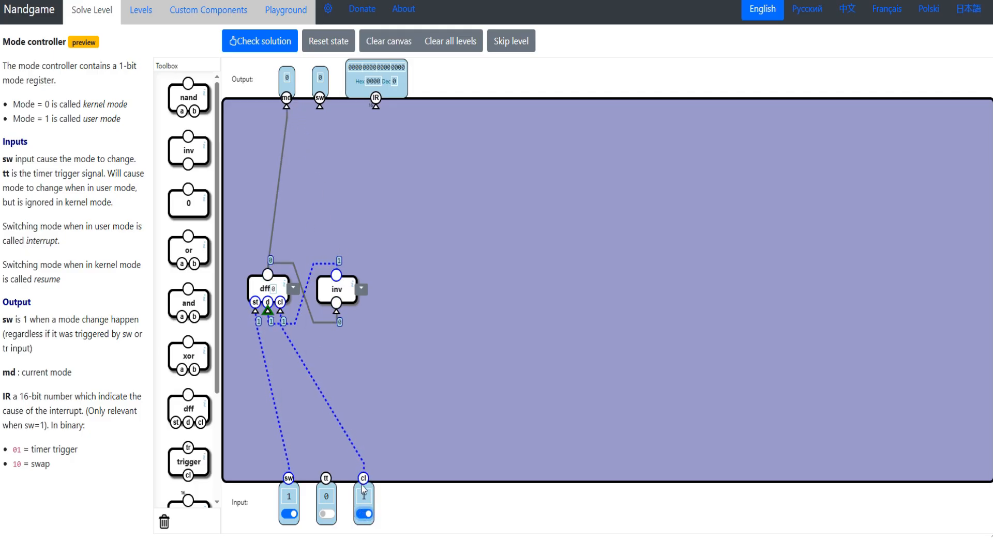
{"action": "left_click", "coordinate": [365, 514]}
{"action": "left_click", "coordinate": [365, 513]}
{"action": "left_click", "coordinate": [365, 514]}
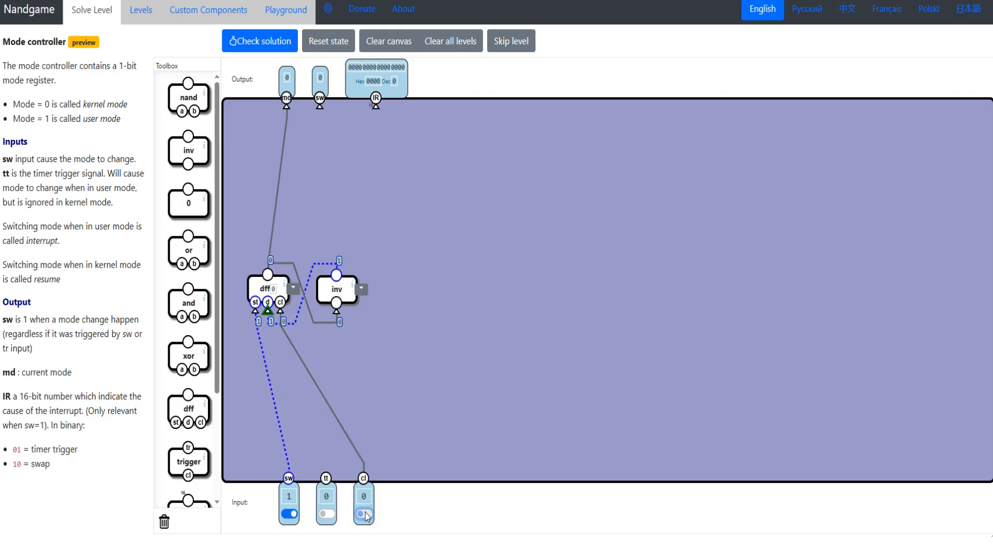
{"action": "left_click", "coordinate": [365, 514]}
- Set sw to 0 and add an and gate with a wired to the dff output and b to the tt input
{"action": "left_click", "coordinate": [49, 156]}
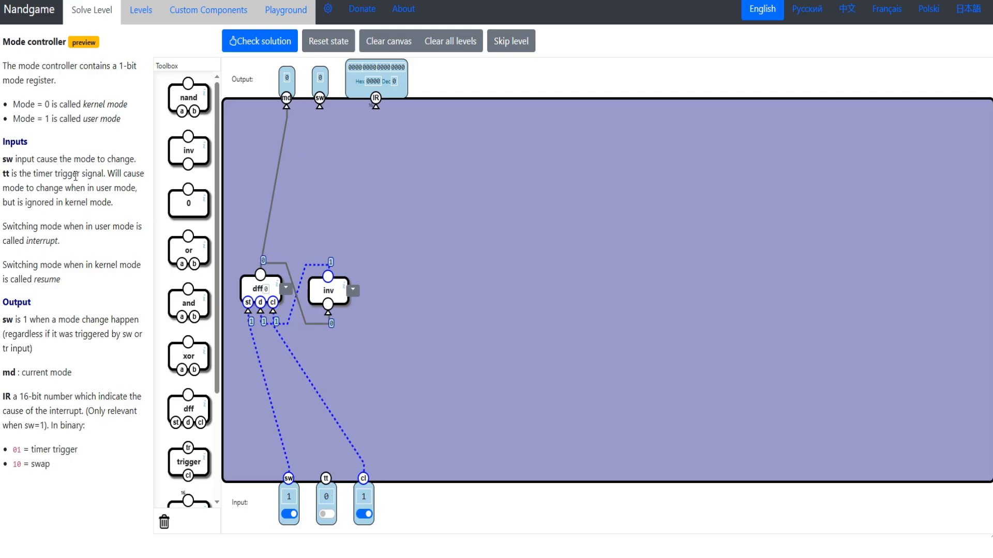
{"action": "left_click_drag", "start_coordinate": [20, 188], "coordinate": [131, 187]}
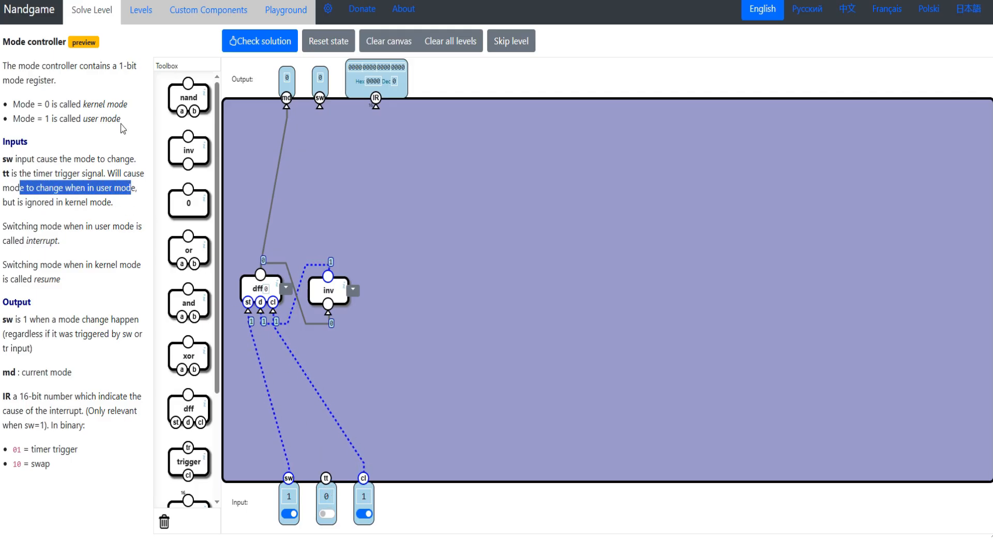
{"action": "left_click_drag", "start_coordinate": [121, 122], "coordinate": [45, 120]}
{"action": "left_click", "coordinate": [289, 514]}
{"action": "left_click_drag", "start_coordinate": [185, 295], "coordinate": [260, 274]}
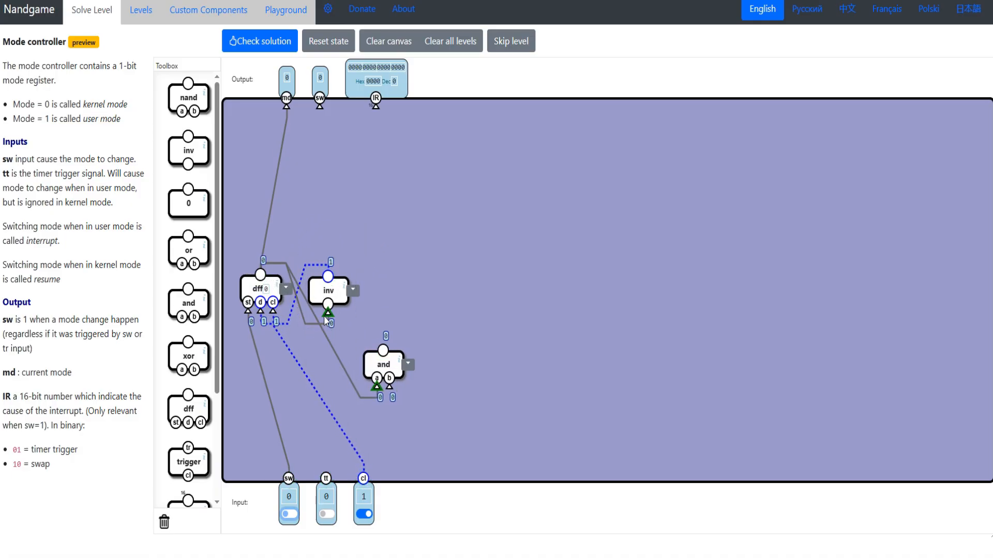
{"action": "mouse_move", "coordinate": [398, 376]}
{"action": "left_mouse_down"}
{"action": "mouse_move", "coordinate": [372, 411]}
{"action": "mouse_move", "coordinate": [404, 369]}
{"action": "left_mouse_up"}
{"action": "left_click_drag", "start_coordinate": [395, 372], "coordinate": [326, 480]}
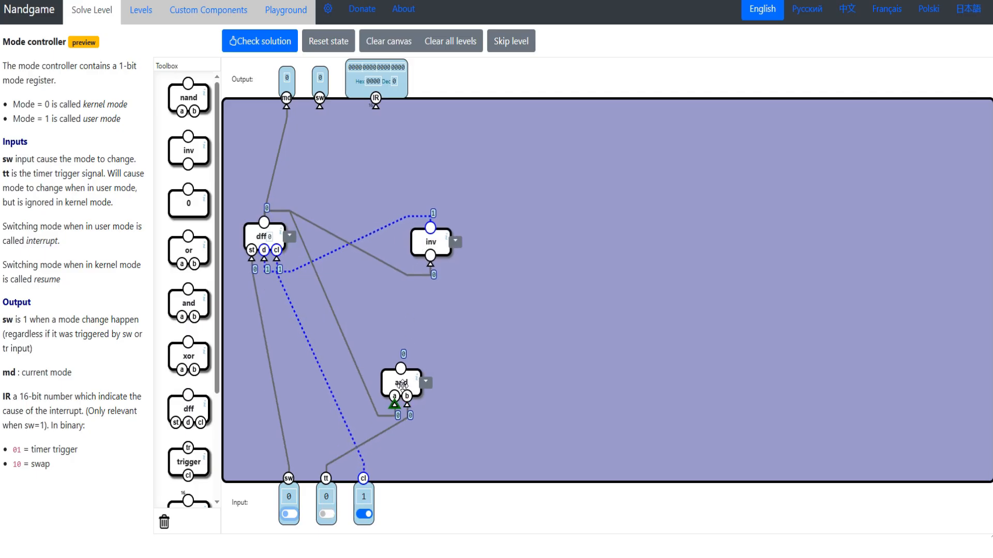
{"action": "mouse_move", "coordinate": [401, 388]}
{"action": "left_mouse_down"}
{"action": "mouse_move", "coordinate": [391, 383]}
{"action": "mouse_move", "coordinate": [413, 395]}
{"action": "left_mouse_up"}
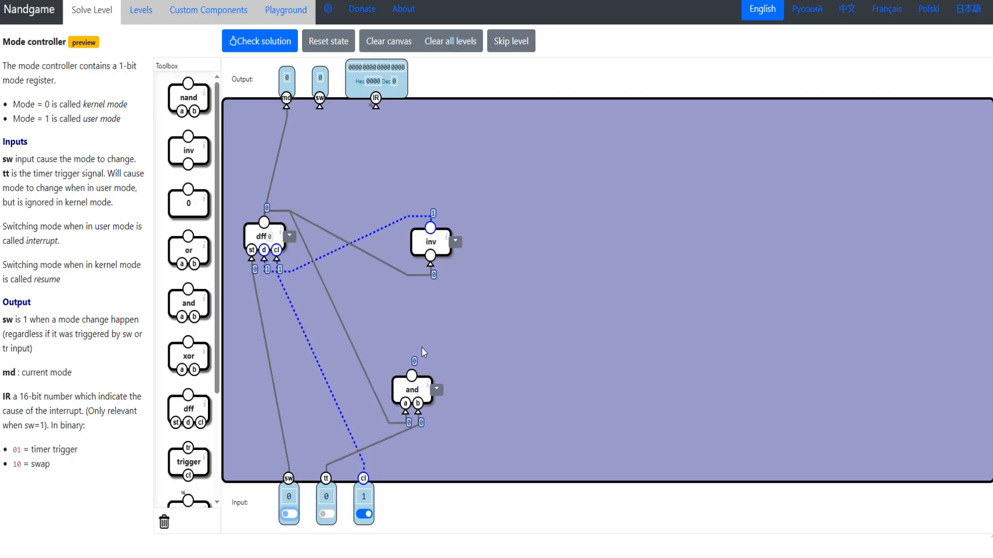
- Test the and gate by toggling tt in kernel mode, switching to user mode with sw, and setting tt to 1
{"action": "left_click", "coordinate": [326, 514]}
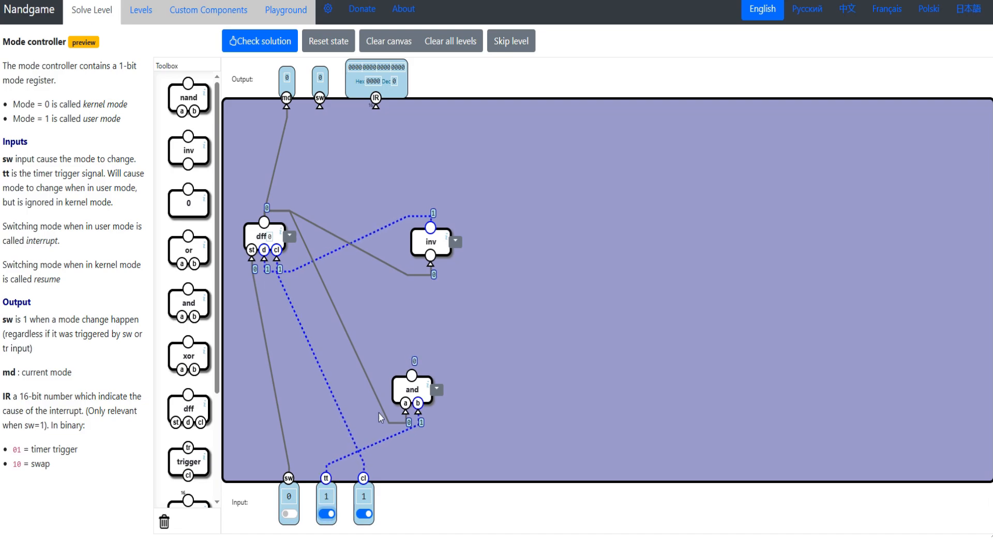
{"action": "left_click", "coordinate": [326, 514]}
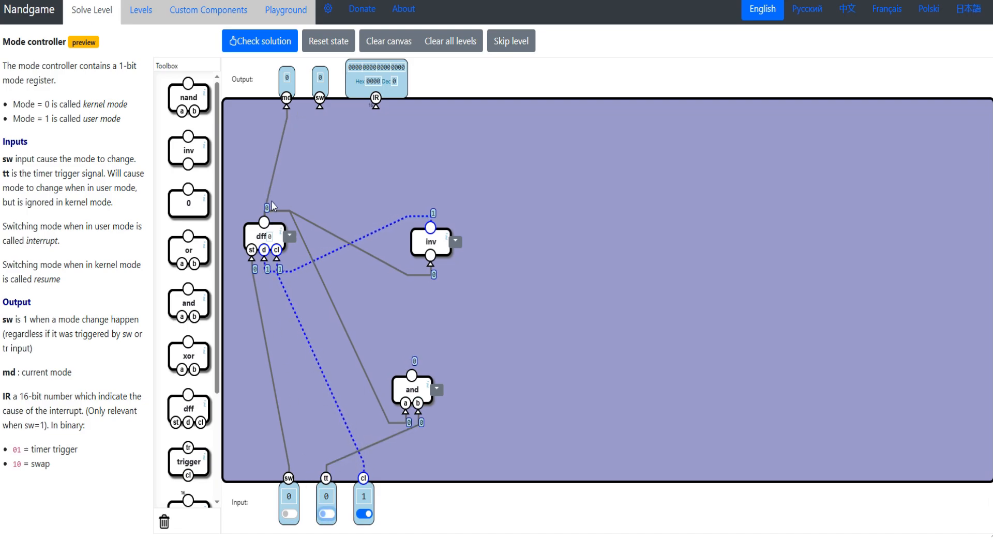
{"action": "left_click", "coordinate": [286, 515]}
{"action": "left_click", "coordinate": [288, 515]}
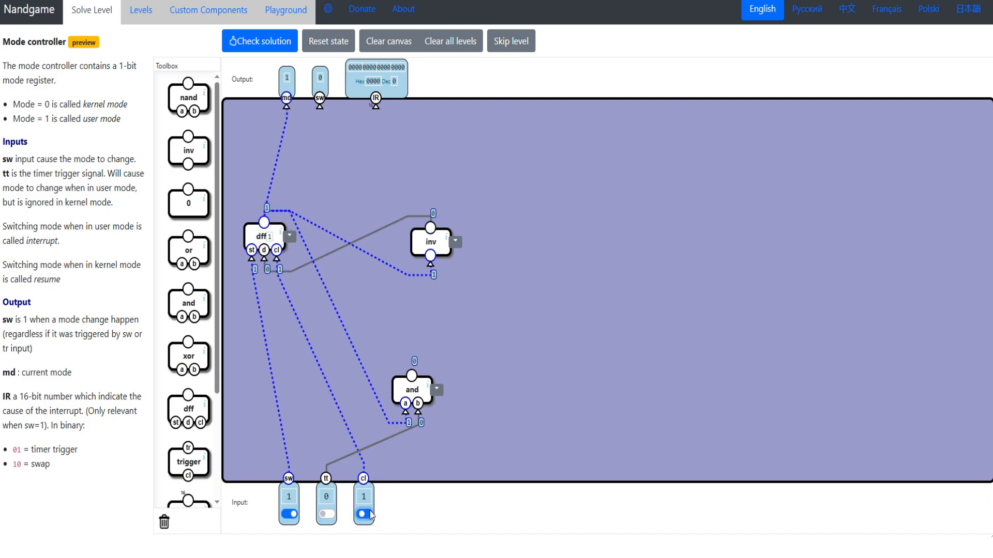
{"action": "left_click", "coordinate": [288, 515]}
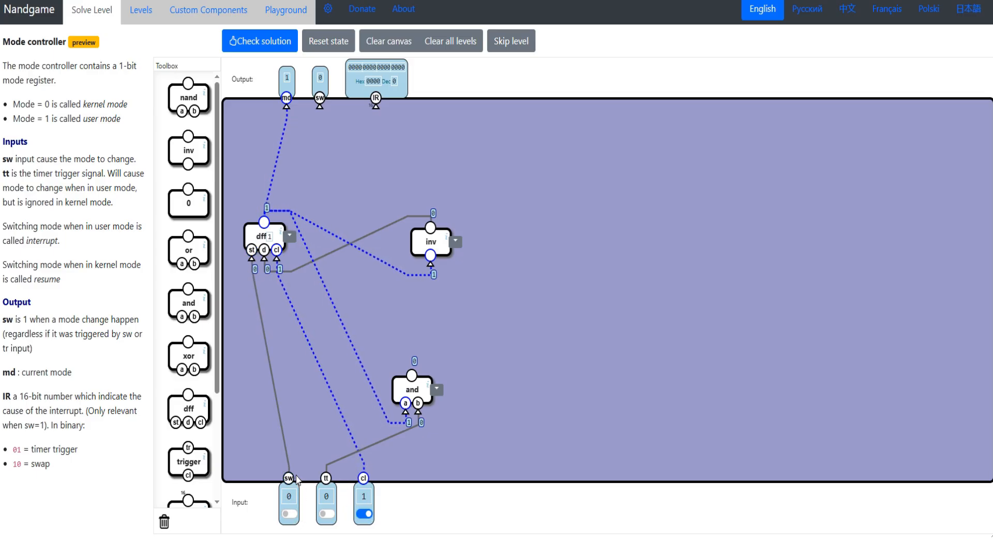
{"action": "left_click", "coordinate": [326, 514]}
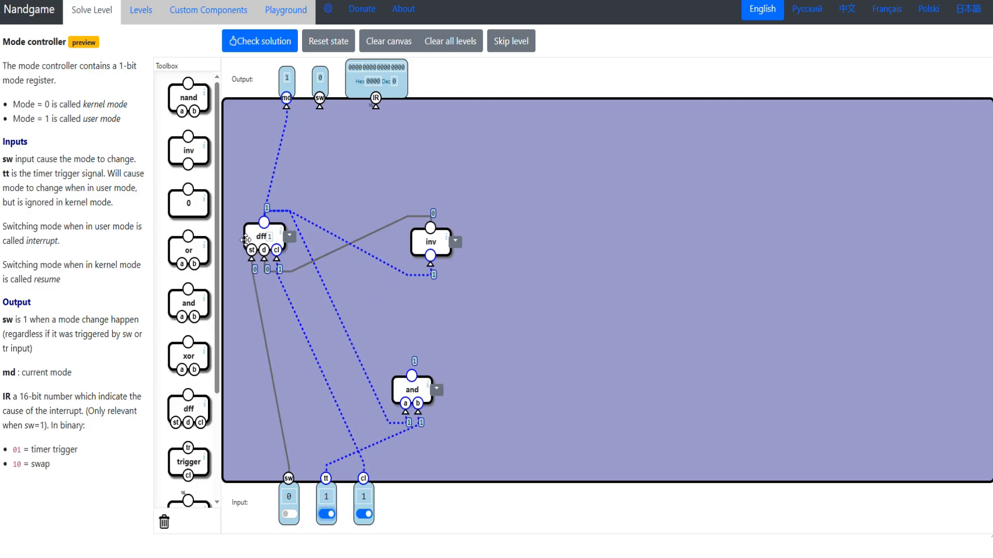
- Add an or gate combining the sw input with the and gate's output, and wire it to the dff's st and the sw output
{"action": "left_click_drag", "start_coordinate": [188, 250], "coordinate": [288, 479]}
{"action": "left_click_drag", "start_coordinate": [394, 343], "coordinate": [412, 377]}
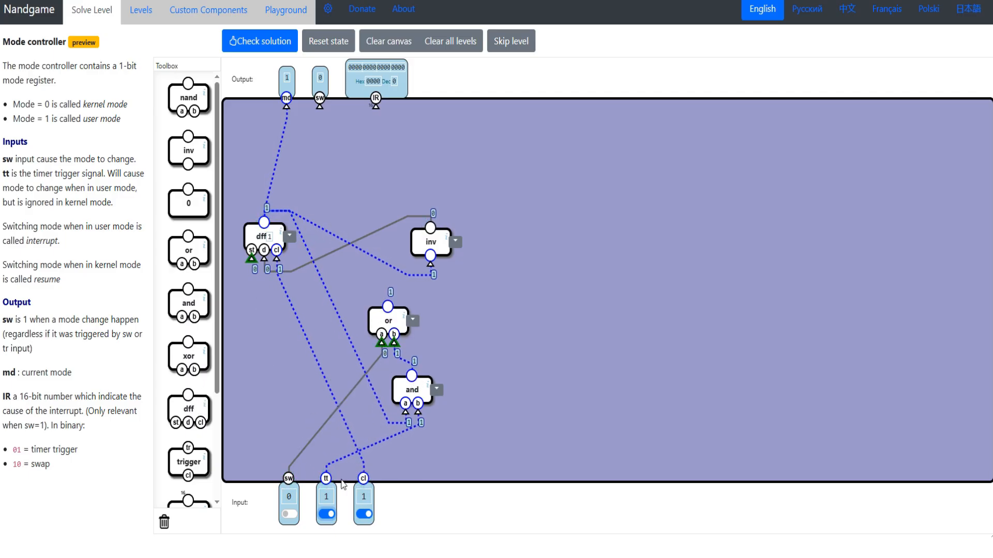
{"action": "left_click_drag", "start_coordinate": [396, 320], "coordinate": [270, 363]}
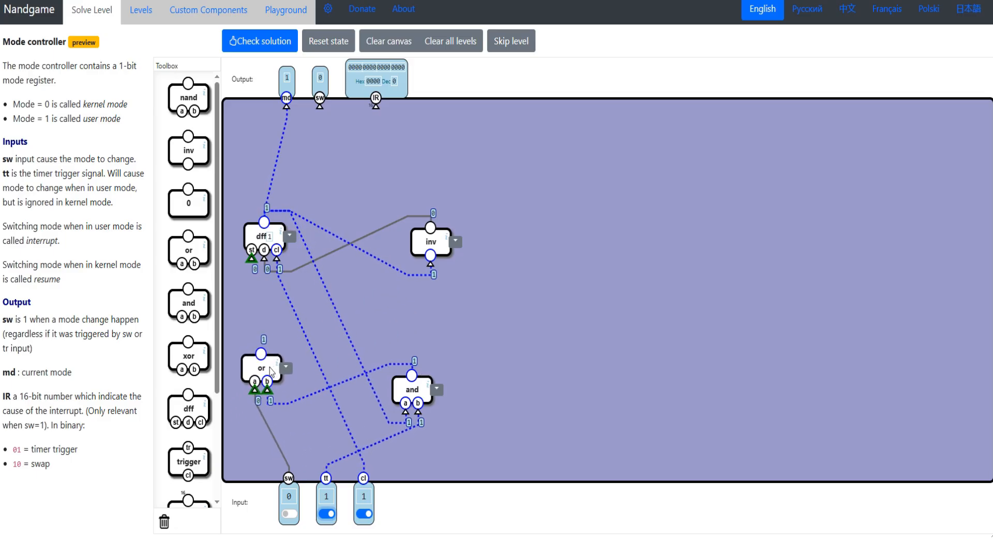
{"action": "left_click_drag", "start_coordinate": [251, 258], "coordinate": [261, 349]}
{"action": "left_click_drag", "start_coordinate": [412, 389], "coordinate": [377, 358]}
{"action": "left_click_drag", "start_coordinate": [431, 241], "coordinate": [382, 278]}
{"action": "left_click_drag", "start_coordinate": [377, 357], "coordinate": [403, 365]}
{"action": "left_click_drag", "start_coordinate": [382, 276], "coordinate": [407, 287]}
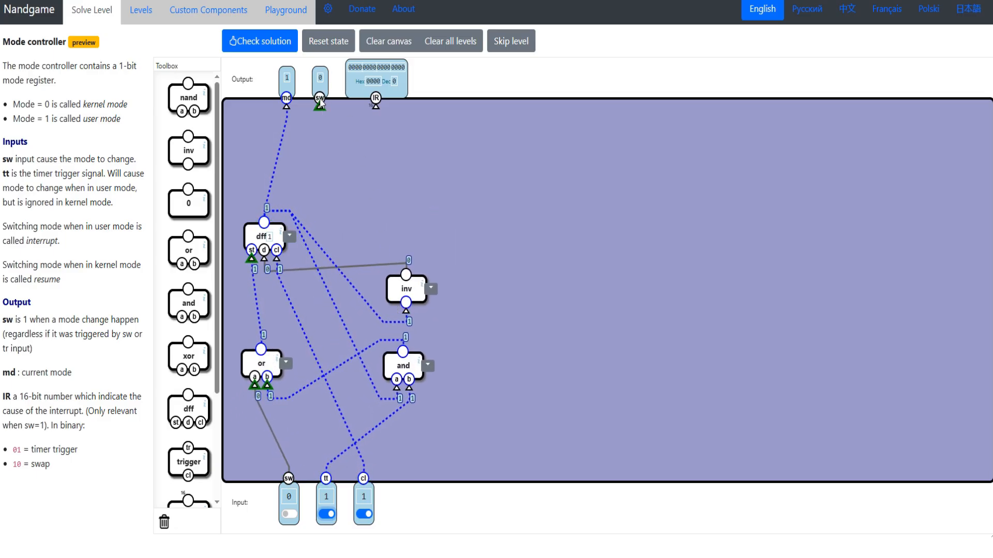
{"action": "left_click_drag", "start_coordinate": [32, 348], "coordinate": [29, 320]}
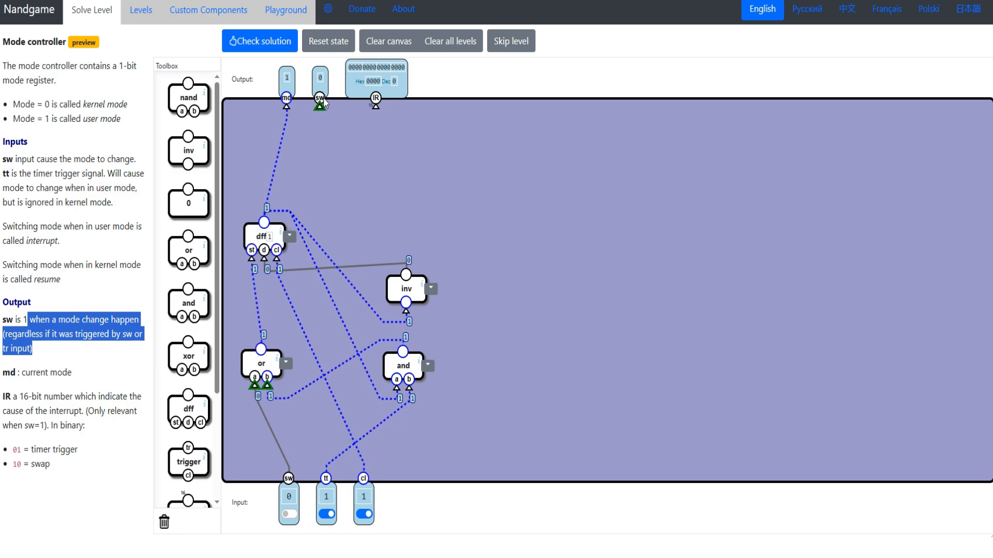
{"action": "left_click_drag", "start_coordinate": [319, 106], "coordinate": [261, 350]}
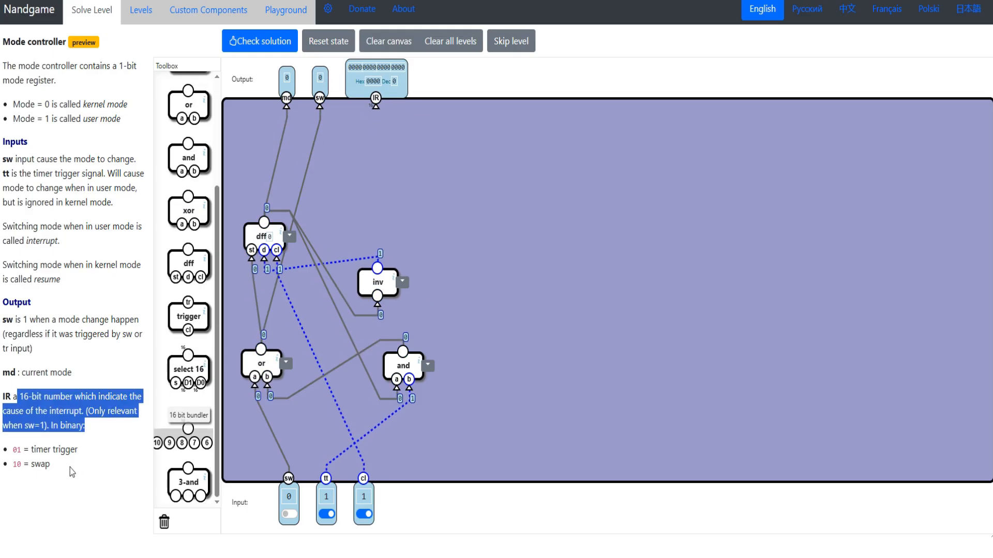
- Add a 16 bit bundler and drive its bit 1 with an and gate of sw and the inverted output of the tt and gate
{"action": "left_click_drag", "start_coordinate": [72, 470], "coordinate": [1, 448]}
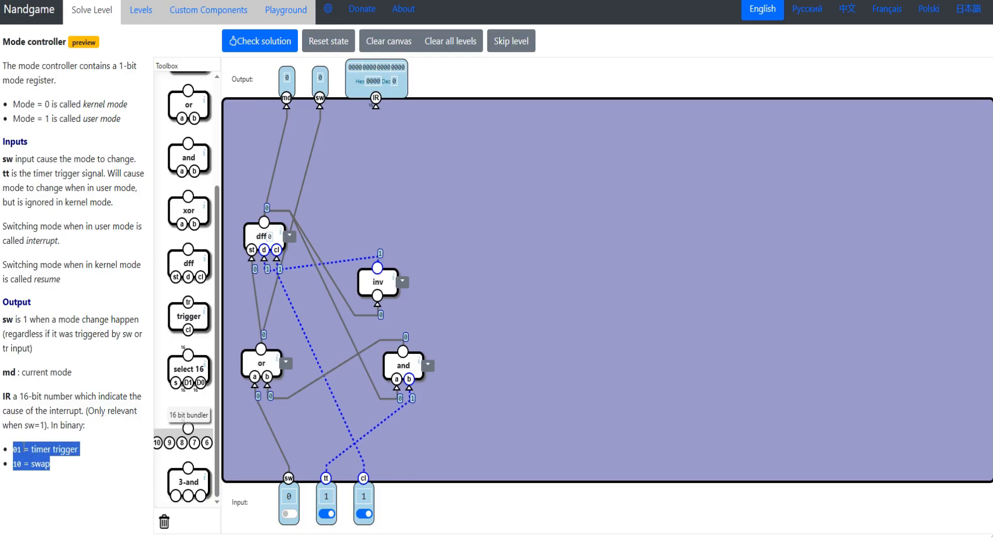
{"action": "left_click_drag", "start_coordinate": [176, 443], "coordinate": [577, 205]}
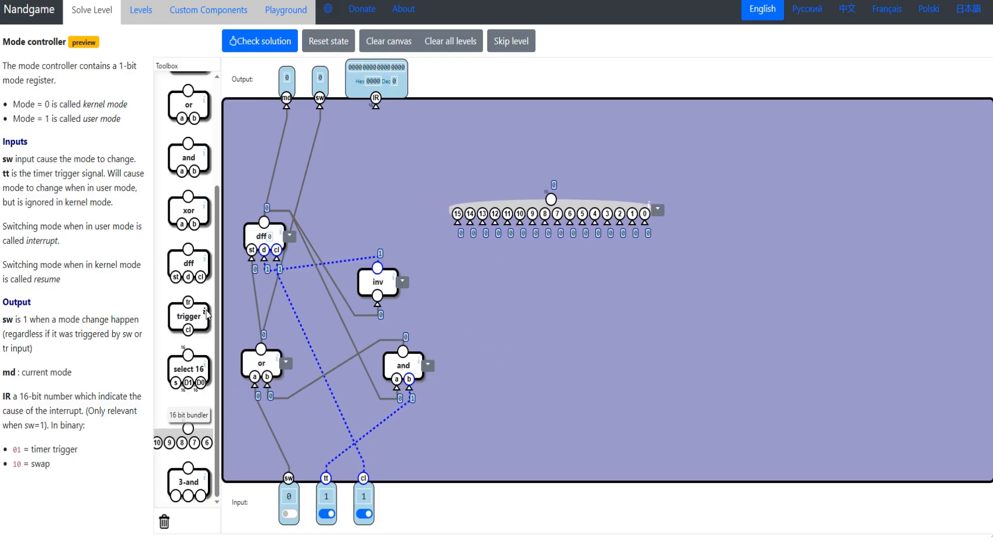
{"action": "left_click_drag", "start_coordinate": [188, 158], "coordinate": [289, 479]}
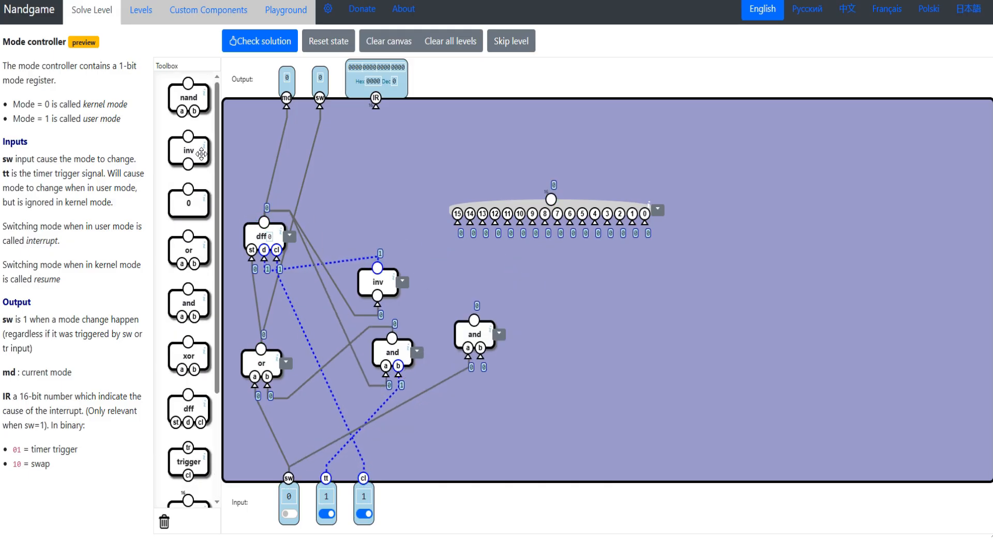
{"action": "left_click_drag", "start_coordinate": [199, 150], "coordinate": [510, 406]}
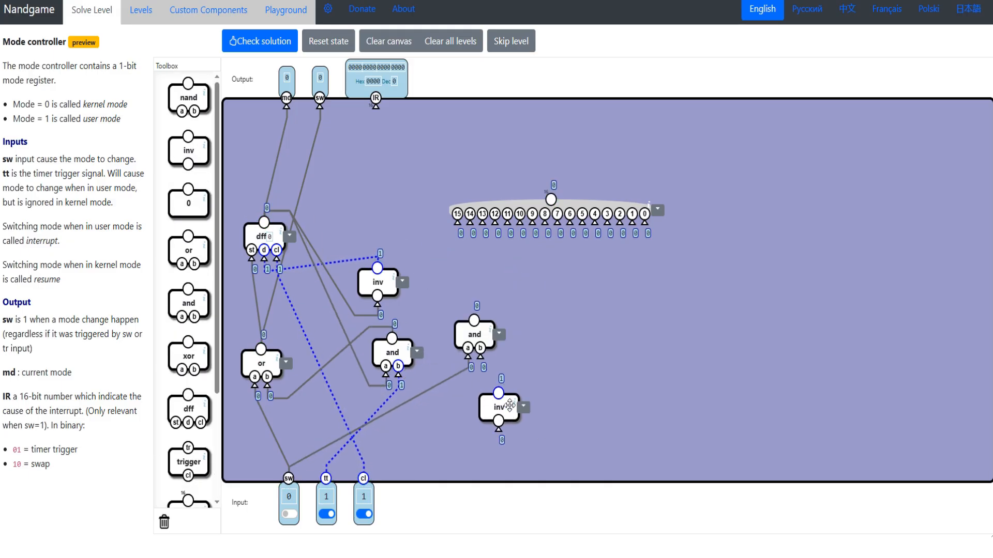
{"action": "left_click_drag", "start_coordinate": [483, 371], "coordinate": [498, 393]}
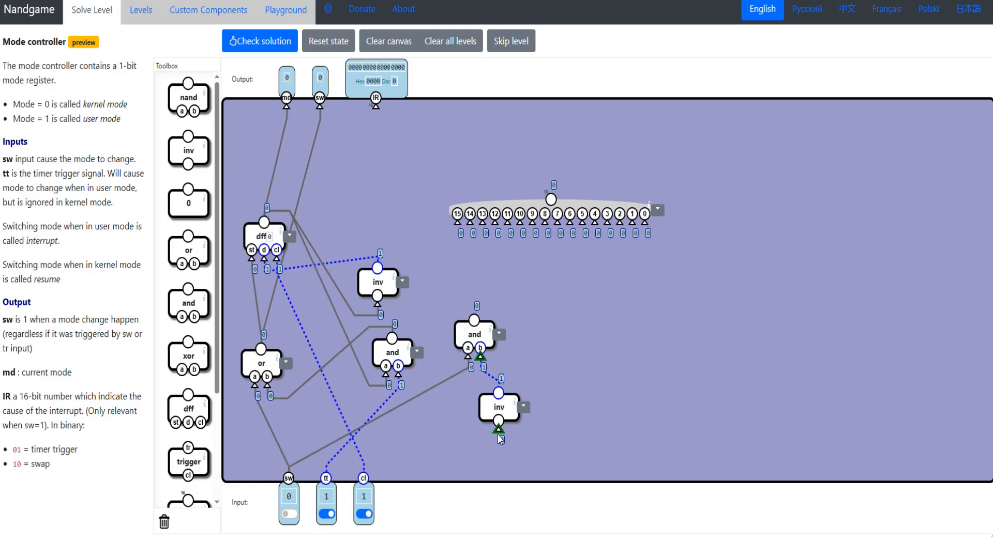
{"action": "left_click_drag", "start_coordinate": [486, 424], "coordinate": [392, 338]}
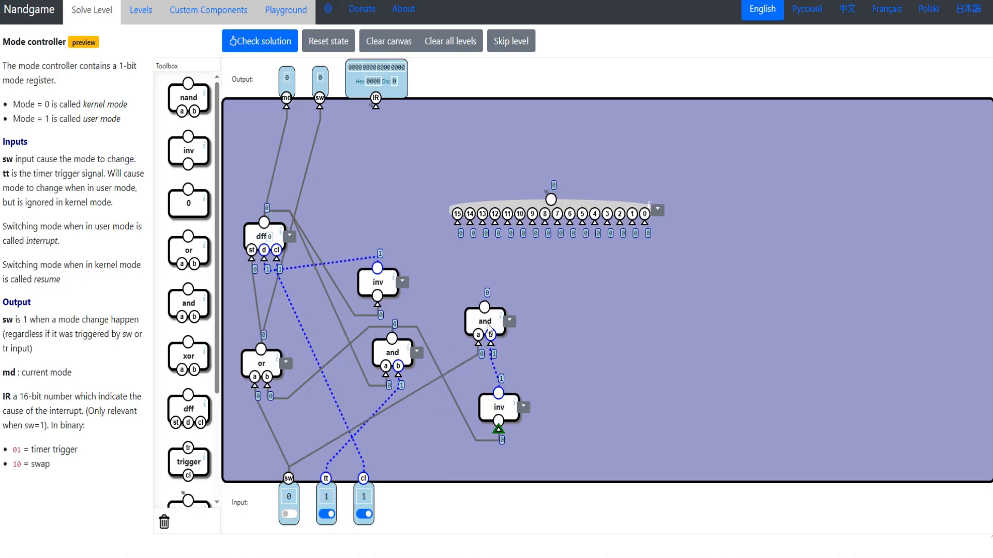
{"action": "left_click_drag", "start_coordinate": [474, 334], "coordinate": [554, 312]}
{"action": "left_click_drag", "start_coordinate": [632, 224], "coordinate": [554, 299]}
{"action": "left_click_drag", "start_coordinate": [554, 312], "coordinate": [510, 313]}
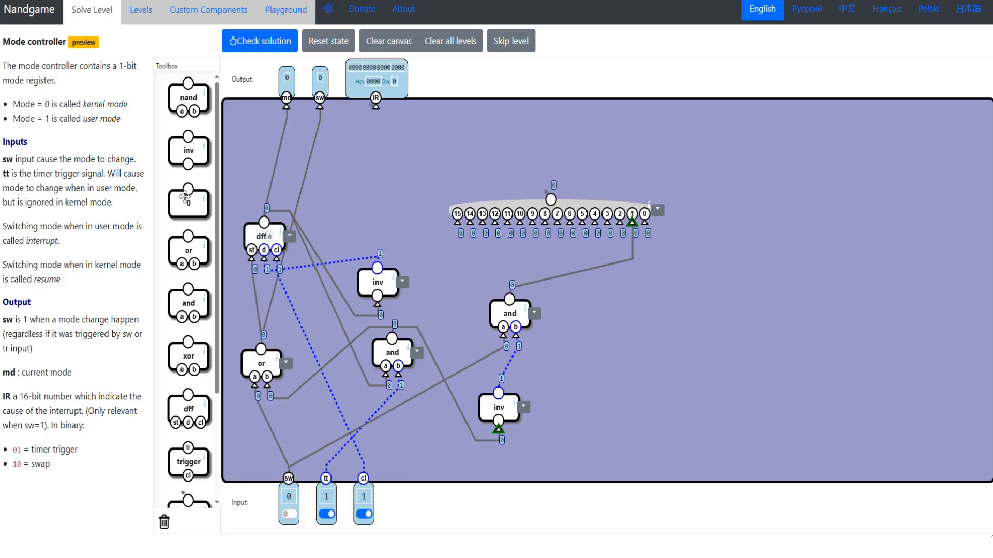
- Drive bundler bit 0 with an and gate of the tt and gate's output and inverted sw, and connect the bundler to IR
{"action": "left_click_drag", "start_coordinate": [187, 304], "coordinate": [392, 338]}
{"action": "left_click_drag", "start_coordinate": [188, 150], "coordinate": [616, 339]}
{"action": "left_click_drag", "start_coordinate": [617, 400], "coordinate": [289, 481]}
{"action": "left_click_drag", "start_coordinate": [645, 223], "coordinate": [611, 300]}
{"action": "left_click_drag", "start_coordinate": [551, 204], "coordinate": [514, 195]}
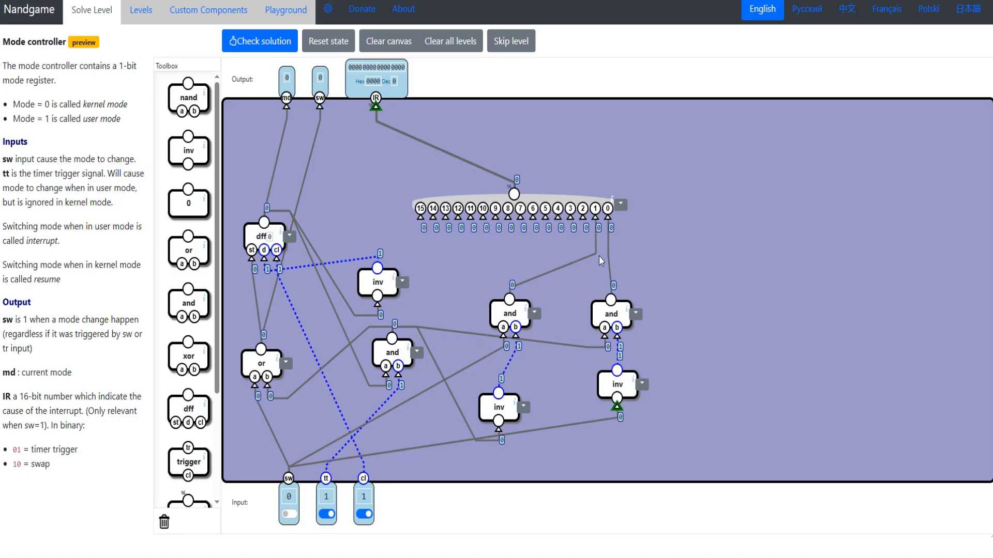
- Set cl and tt to 0, check the Mode controller solution, and stay at this level
{"action": "left_click", "coordinate": [364, 514]}
{"action": "left_click", "coordinate": [327, 514]}
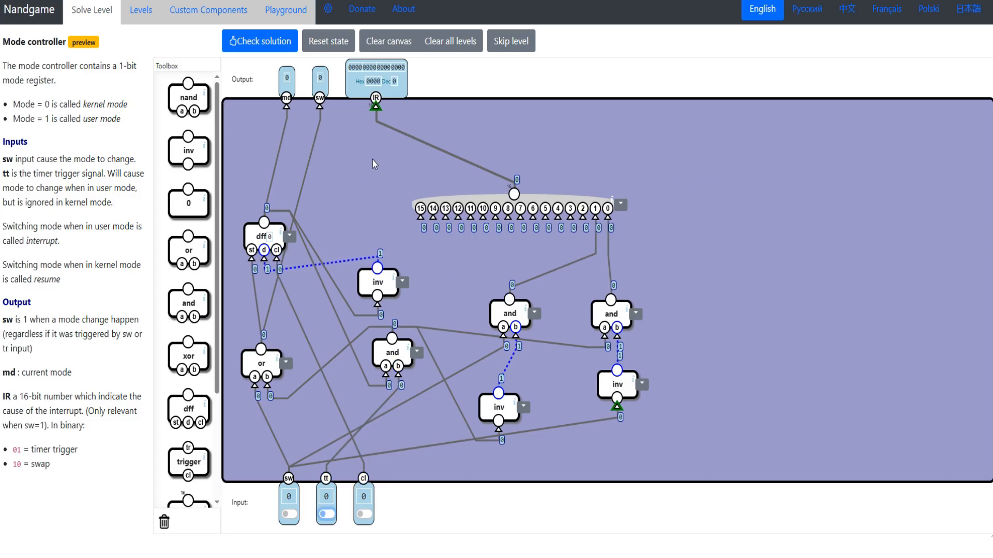
{"action": "left_click", "coordinate": [272, 45]}
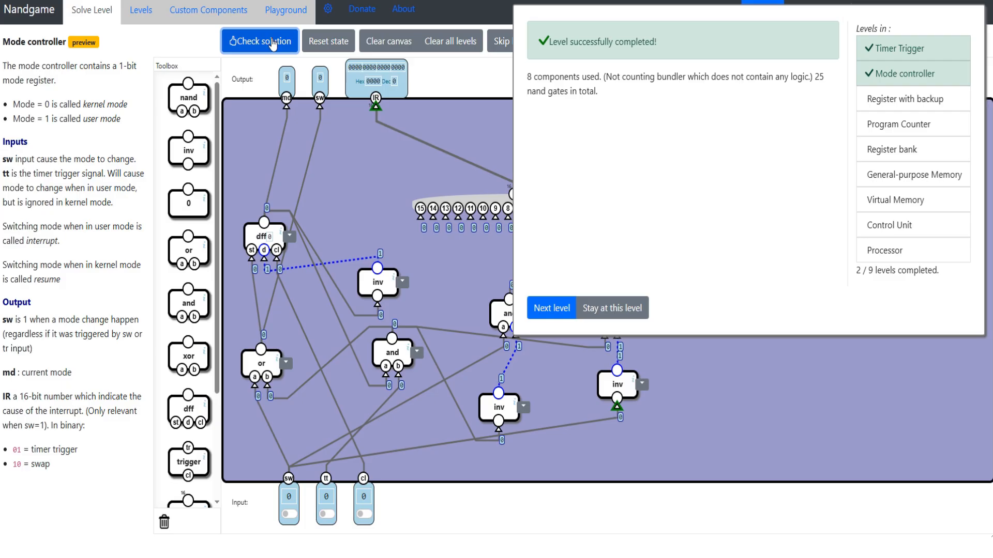
{"action": "left_click_drag", "start_coordinate": [547, 85], "coordinate": [549, 207]}
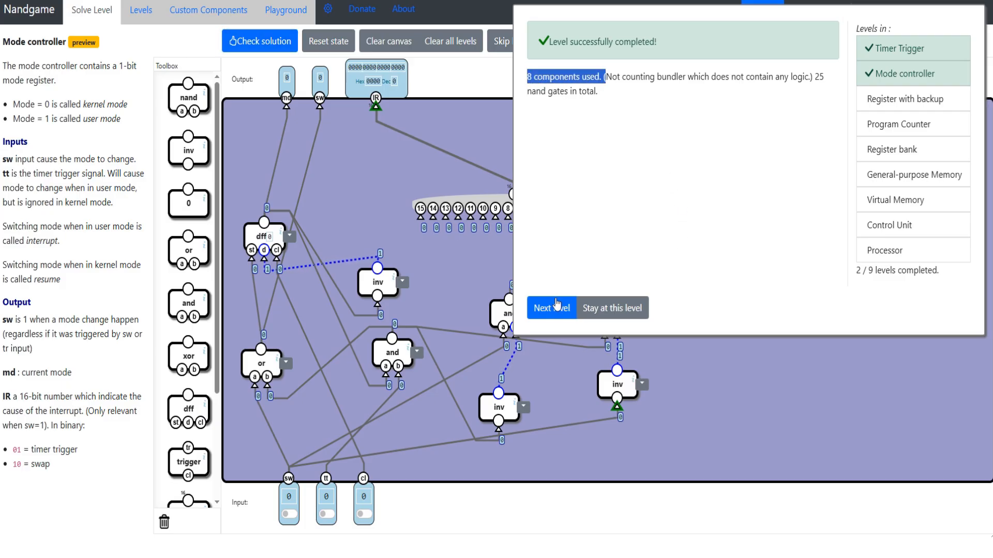
{"action": "left_click", "coordinate": [612, 309]}
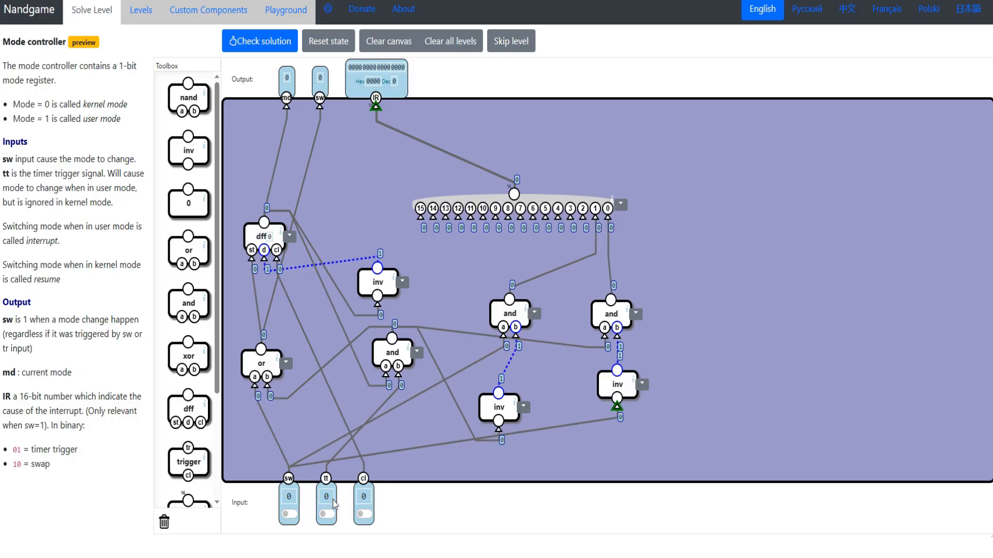
- Delete both and-inv pairs below the bundler, wire bit 1 to sw and bit 0 to the remaining and gate, and check the solution
{"action": "left_click_drag", "start_coordinate": [509, 310], "coordinate": [165, 521]}
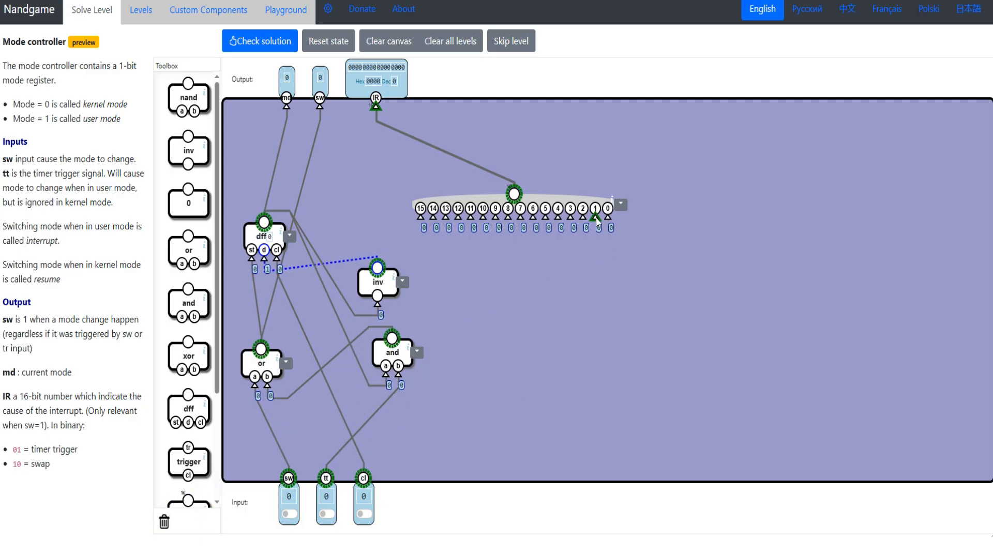
{"action": "left_click_drag", "start_coordinate": [595, 217], "coordinate": [289, 478]}
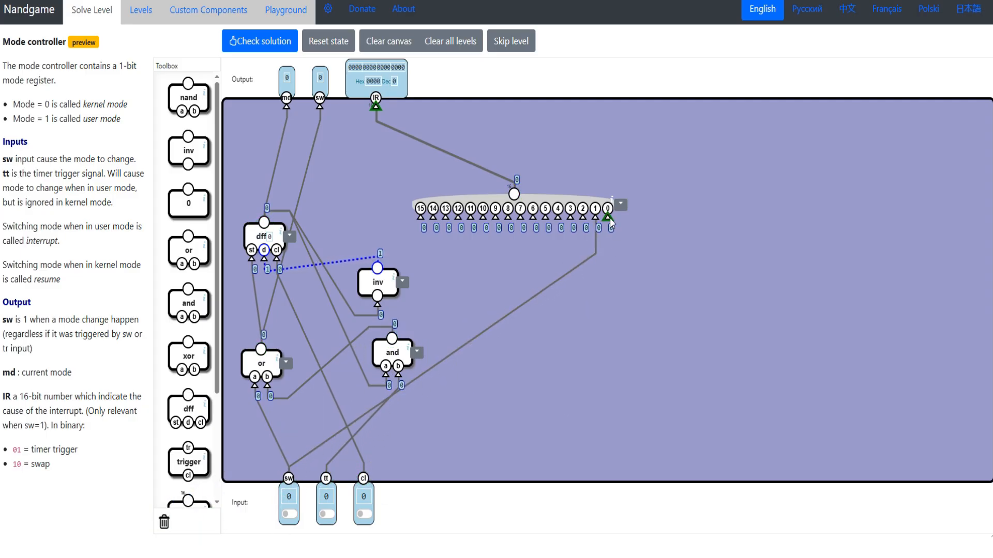
{"action": "left_click_drag", "start_coordinate": [610, 222], "coordinate": [330, 498]}
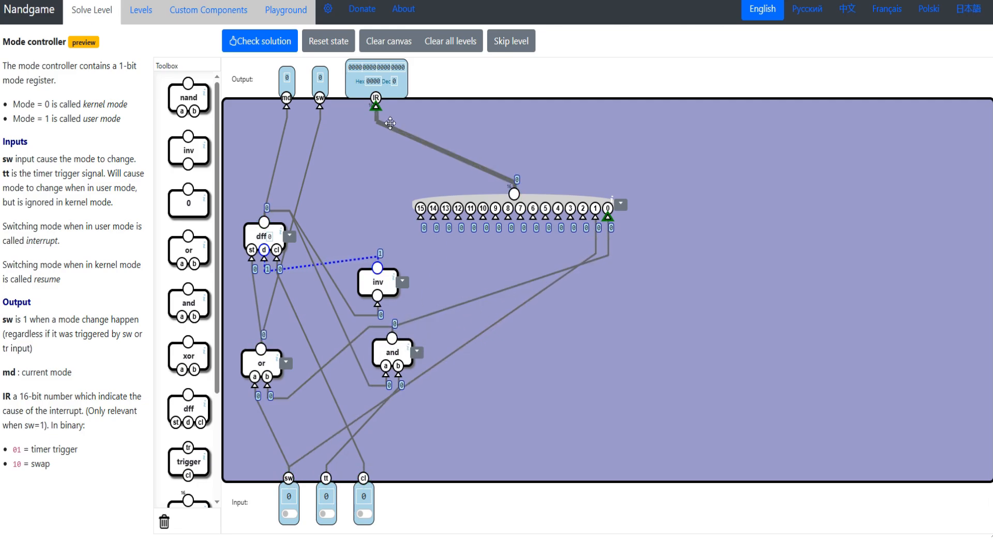
{"action": "left_click", "coordinate": [246, 46]}
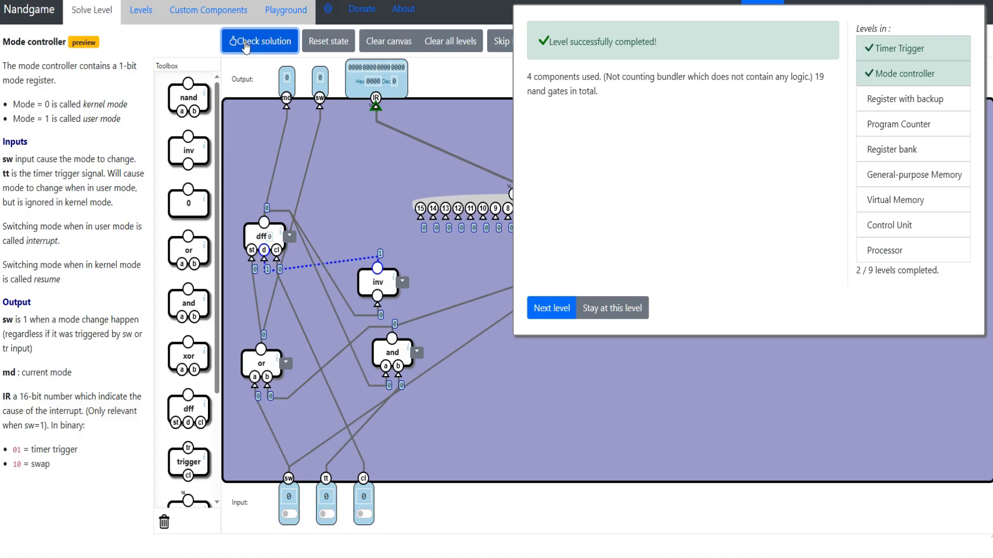
{"action": "left_click_drag", "start_coordinate": [528, 77], "coordinate": [597, 77]}
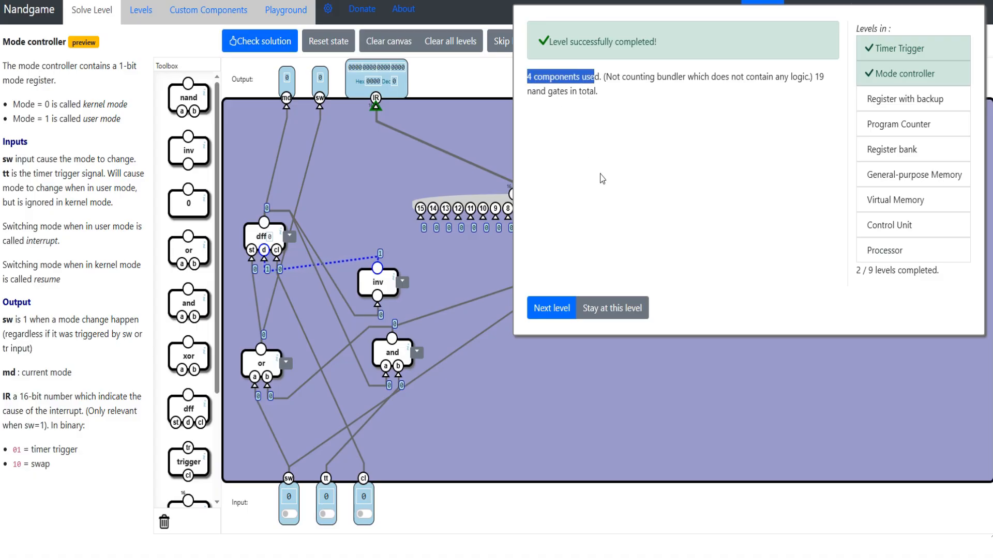
- Close the Mode controller result, go to the Register with backup level and read its introductory paragraph
{"action": "left_click", "coordinate": [610, 309]}
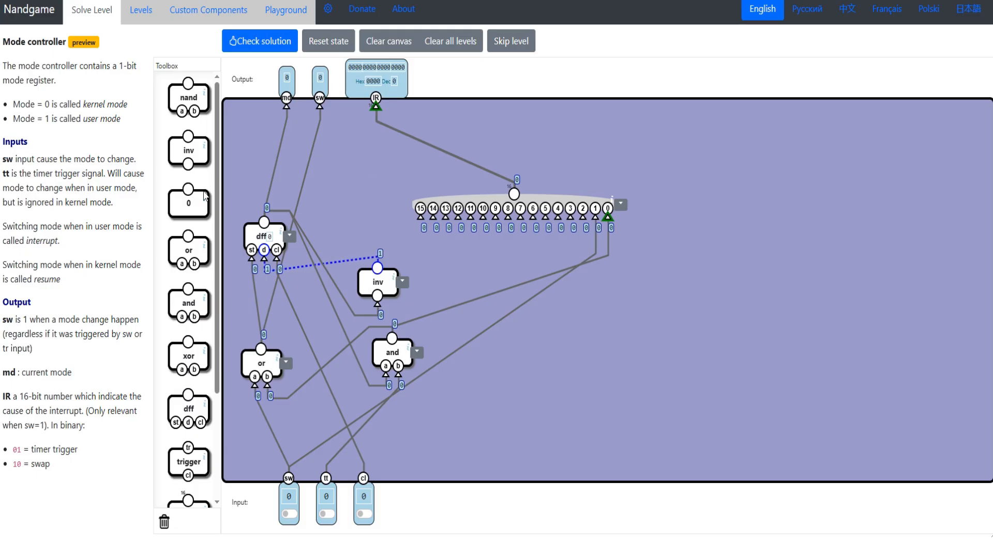
{"action": "left_click_drag", "start_coordinate": [4, 41], "coordinate": [69, 40]}
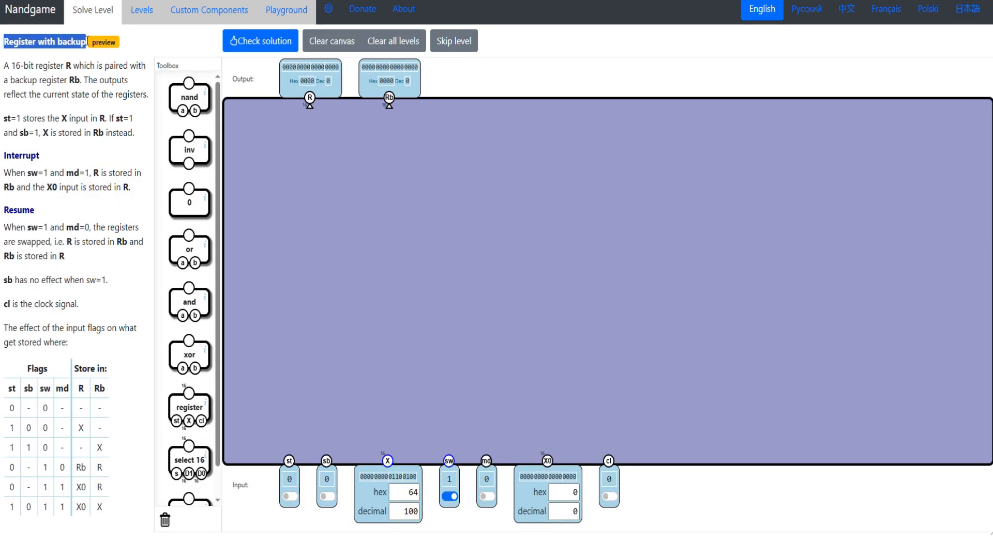
{"action": "left_click_drag", "start_coordinate": [9, 65], "coordinate": [109, 80]}
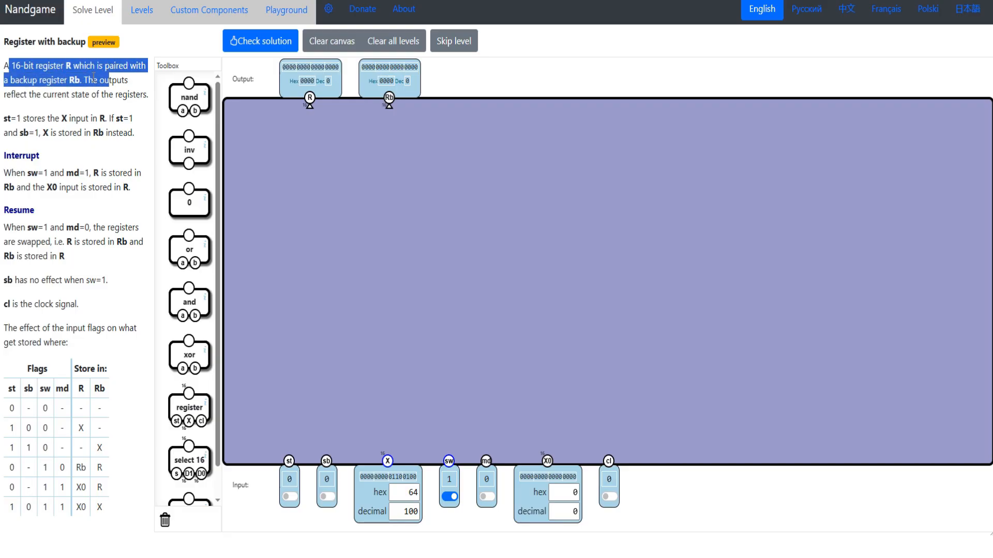
{"action": "left_click", "coordinate": [139, 95]}
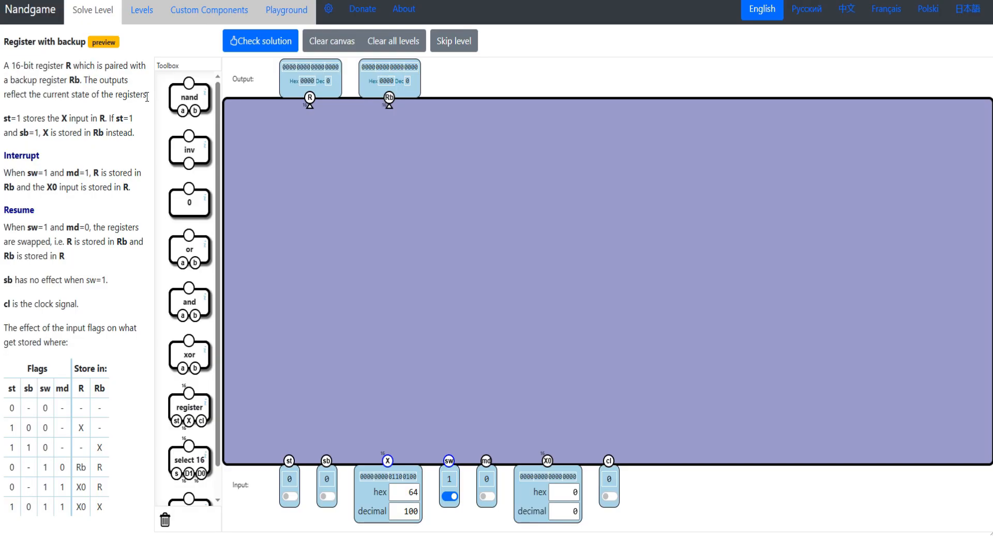
{"action": "left_click_drag", "start_coordinate": [151, 98], "coordinate": [3, 65]}
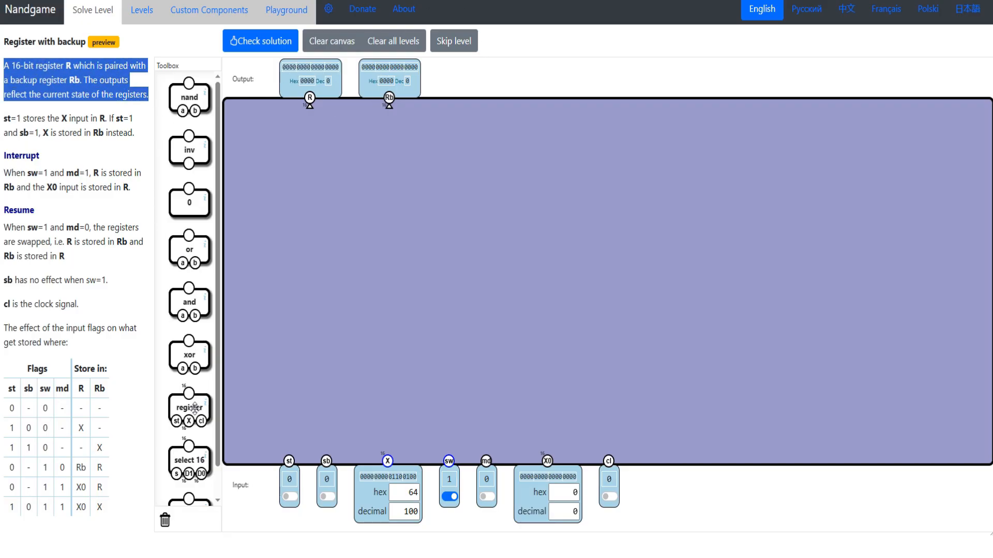
- Place two register components side by side and connect their outputs to R and Rb
{"action": "left_click_drag", "start_coordinate": [195, 408], "coordinate": [307, 195]}
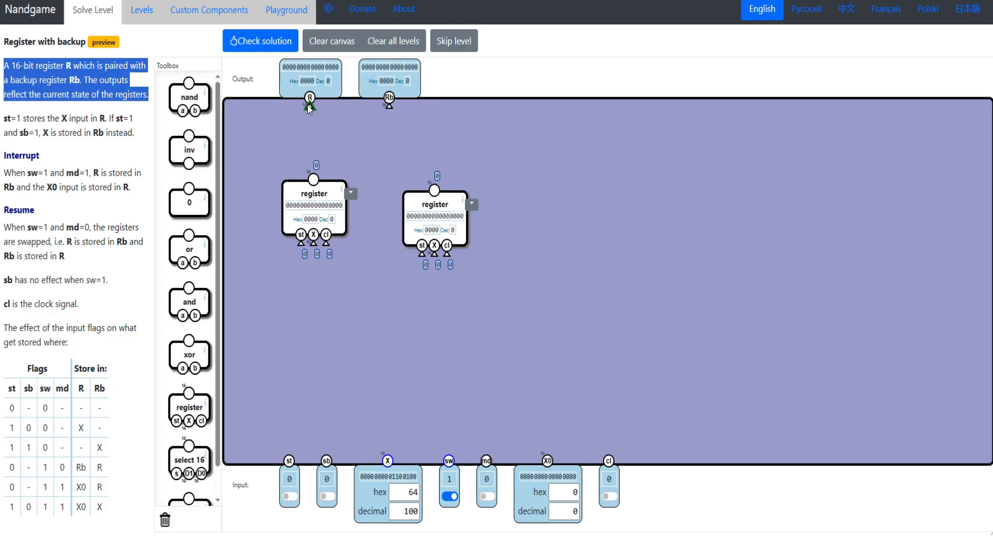
{"action": "left_click_drag", "start_coordinate": [309, 106], "coordinate": [313, 181]}
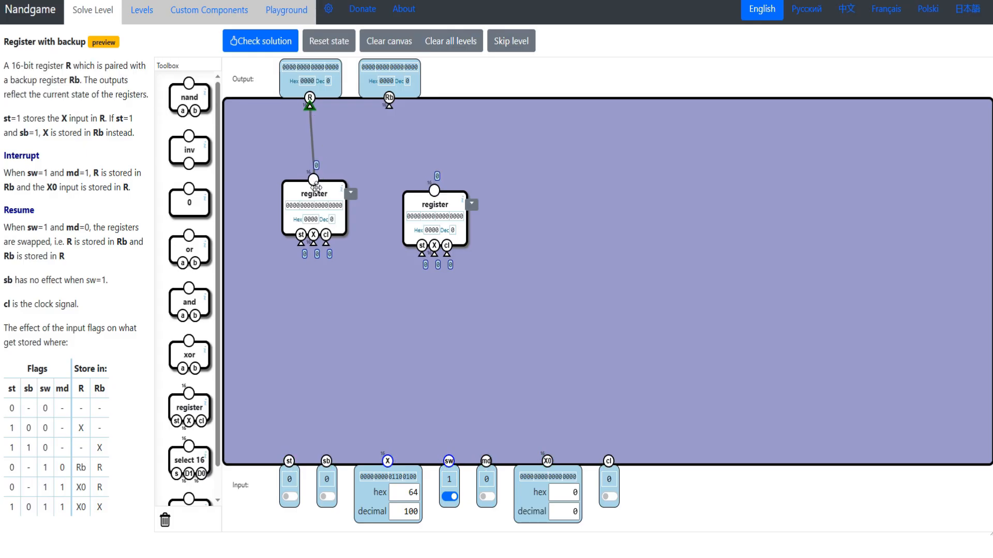
{"action": "left_click_drag", "start_coordinate": [445, 206], "coordinate": [446, 188]}
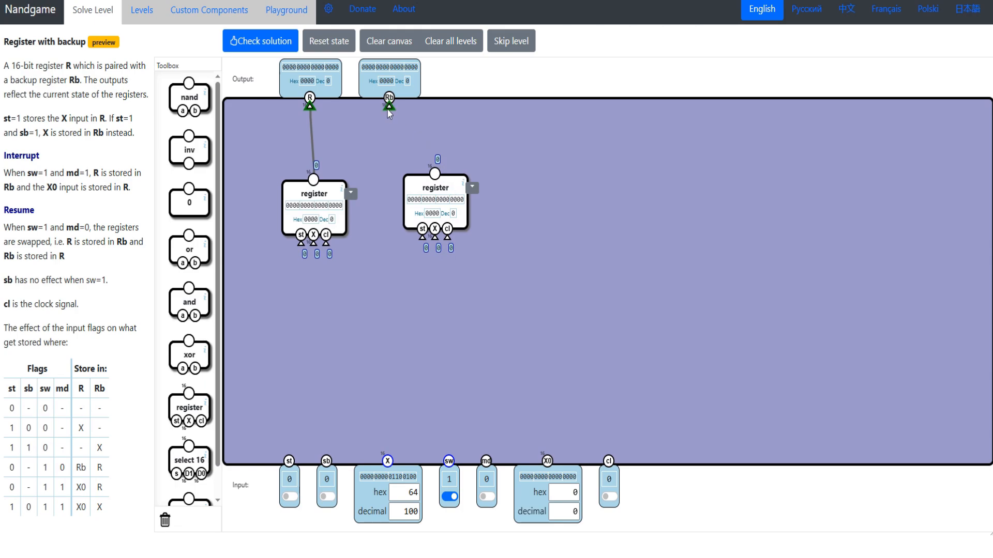
{"action": "left_click_drag", "start_coordinate": [388, 109], "coordinate": [435, 173]}
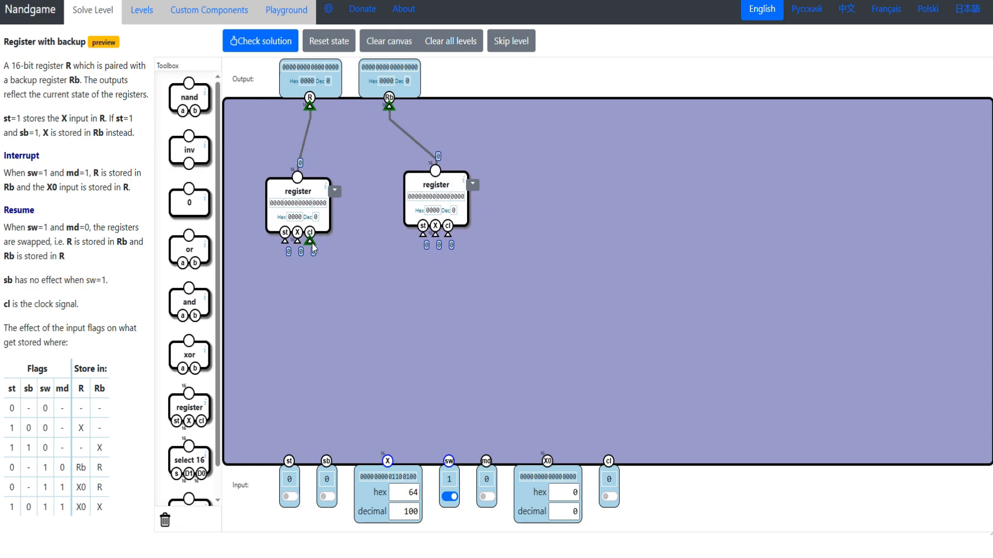
- Wire both registers' cl inputs to the cl input and bend the Rb register's clock wire around the canvas's upper and outer edge
{"action": "left_click_drag", "start_coordinate": [312, 248], "coordinate": [614, 467]}
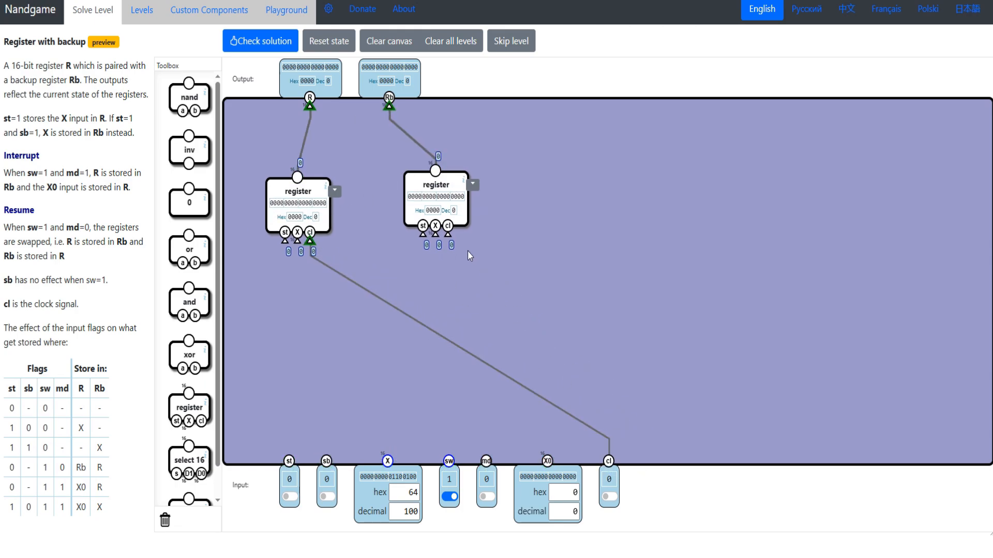
{"action": "left_click_drag", "start_coordinate": [448, 236], "coordinate": [610, 463]}
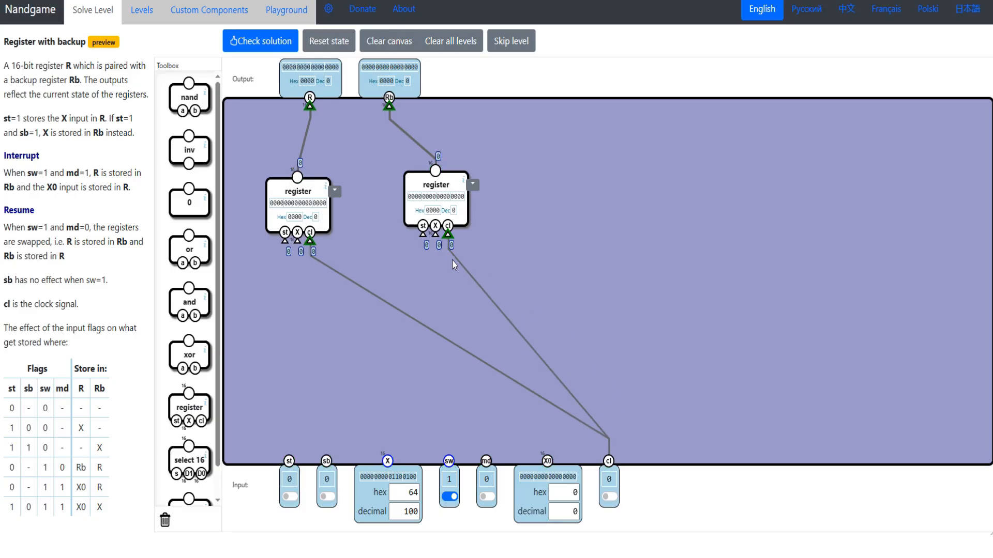
{"action": "left_click_drag", "start_coordinate": [454, 265], "coordinate": [965, 126]}
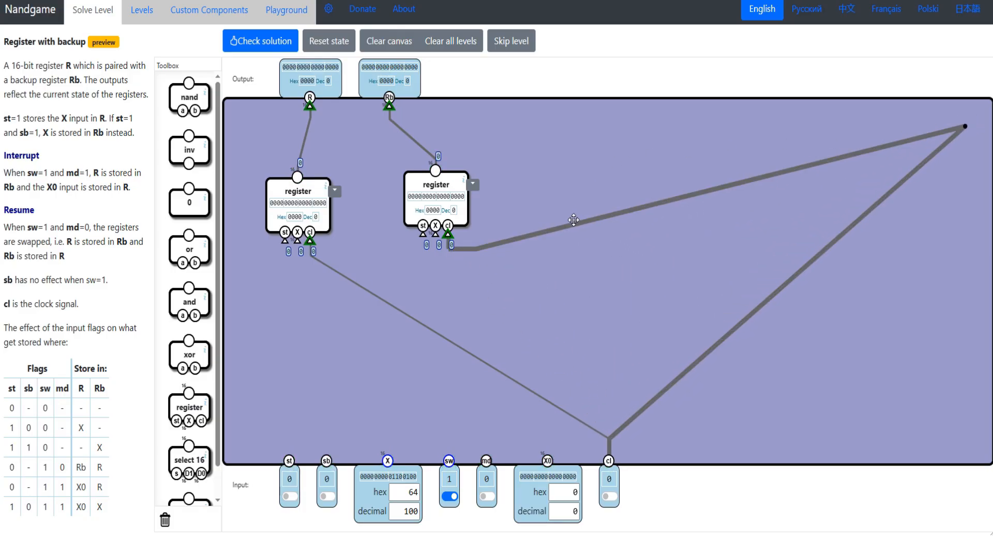
{"action": "left_click_drag", "start_coordinate": [574, 221], "coordinate": [549, 110]}
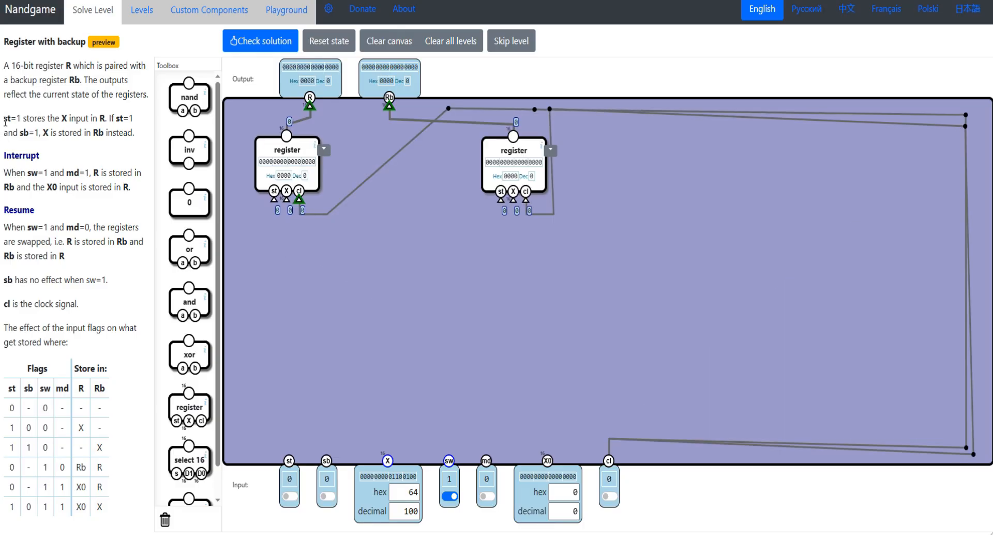
- Study the level's rules and flag table, and place three select 16 components beneath the R register
{"action": "left_click_drag", "start_coordinate": [4, 117], "coordinate": [114, 312]}
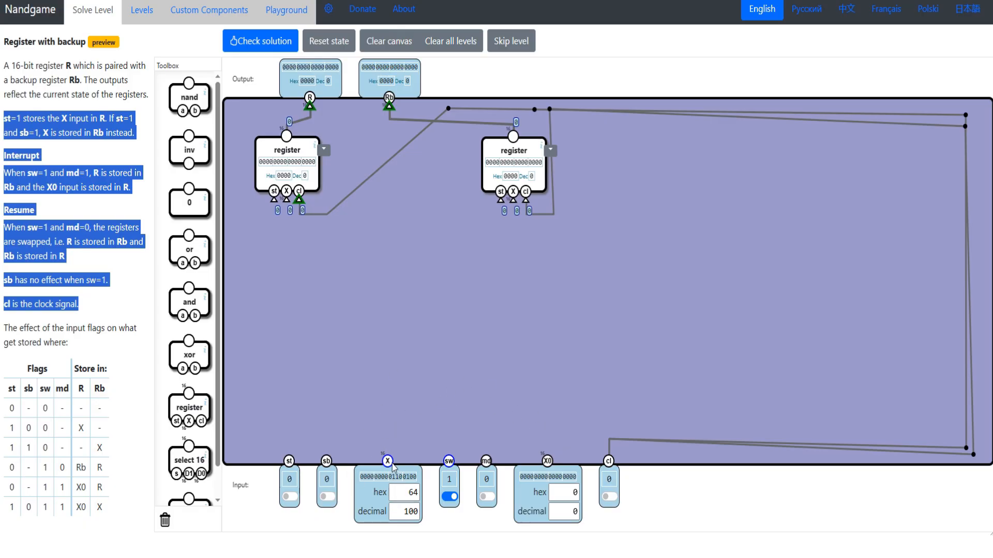
{"action": "left_click", "coordinate": [3, 121]}
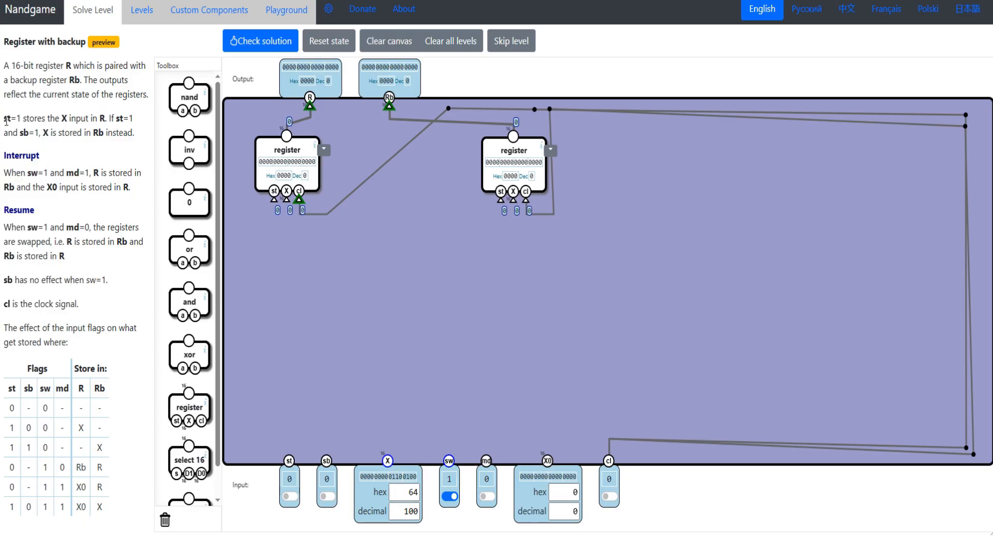
{"action": "left_click_drag", "start_coordinate": [6, 121], "coordinate": [85, 304]}
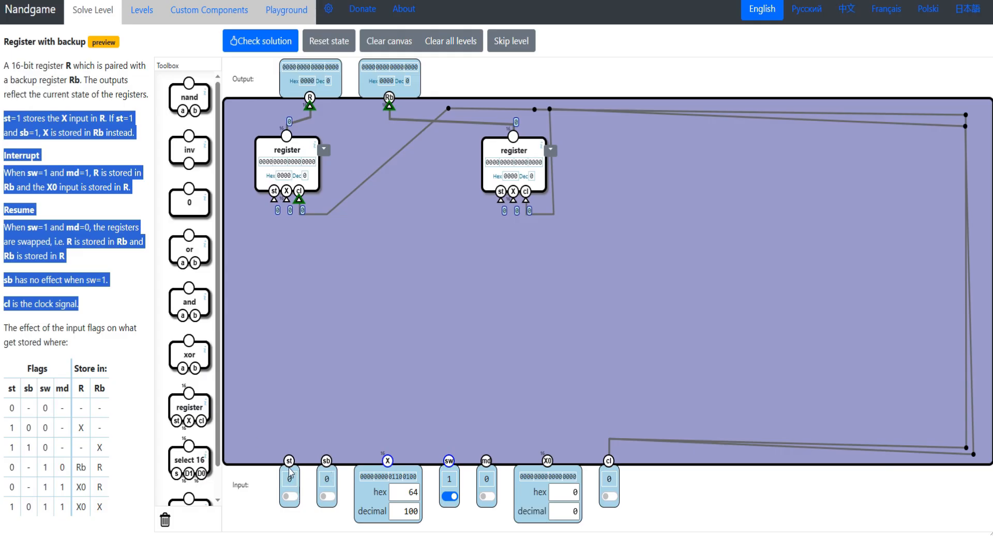
{"action": "left_click_drag", "start_coordinate": [4, 325], "coordinate": [115, 499]}
{"action": "left_click", "coordinate": [53, 340]}
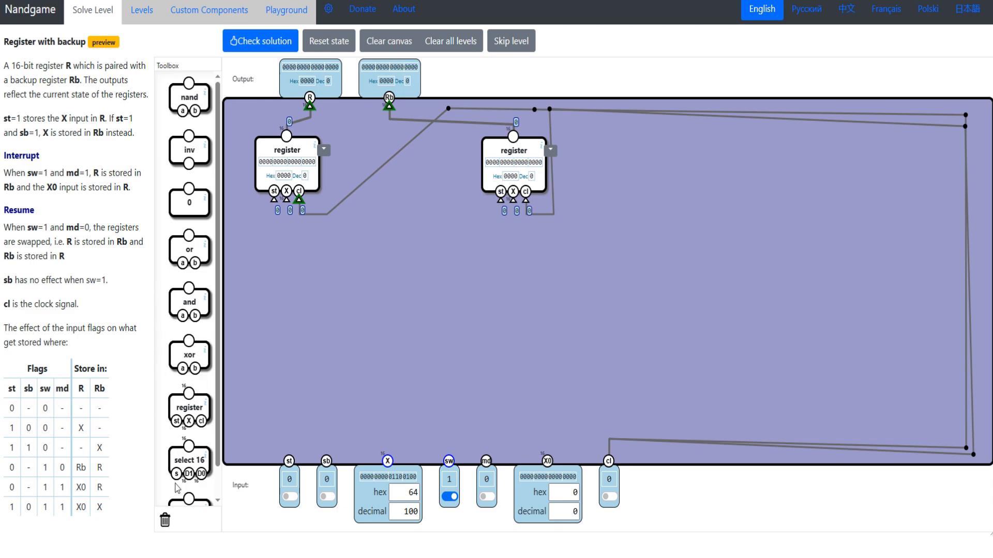
{"action": "left_click_drag", "start_coordinate": [187, 468], "coordinate": [272, 295]}
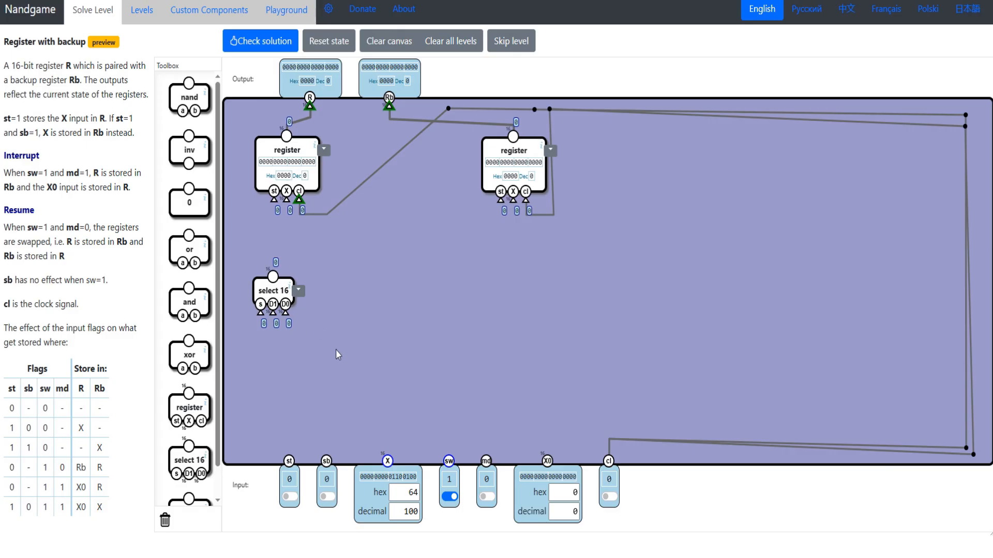
{"action": "left_click_drag", "start_coordinate": [261, 312], "coordinate": [289, 459]}
{"action": "mouse_move", "coordinate": [95, 388]}
{"action": "left_mouse_down"}
{"action": "mouse_move", "coordinate": [106, 388]}
{"action": "mouse_move", "coordinate": [81, 389]}
{"action": "left_mouse_up"}
{"action": "left_click_drag", "start_coordinate": [77, 468], "coordinate": [81, 508]}
{"action": "left_click_drag", "start_coordinate": [190, 459], "coordinate": [425, 319]}
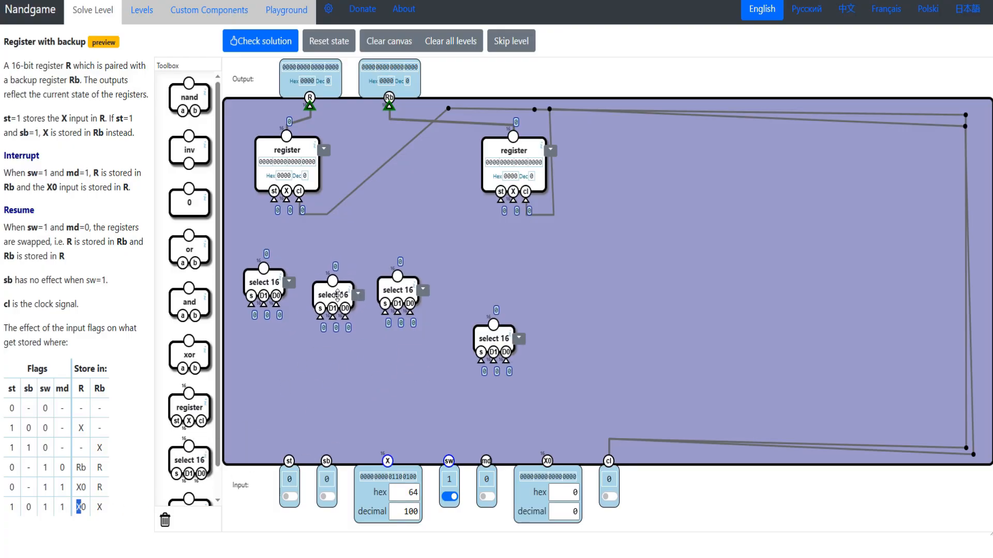
- Add a fourth select 16 and arrange all four in a row beneath the registers
{"action": "left_click_drag", "start_coordinate": [395, 291], "coordinate": [397, 338]}
{"action": "left_click_drag", "start_coordinate": [343, 298], "coordinate": [337, 281]}
{"action": "left_click_drag", "start_coordinate": [390, 339], "coordinate": [378, 296]}
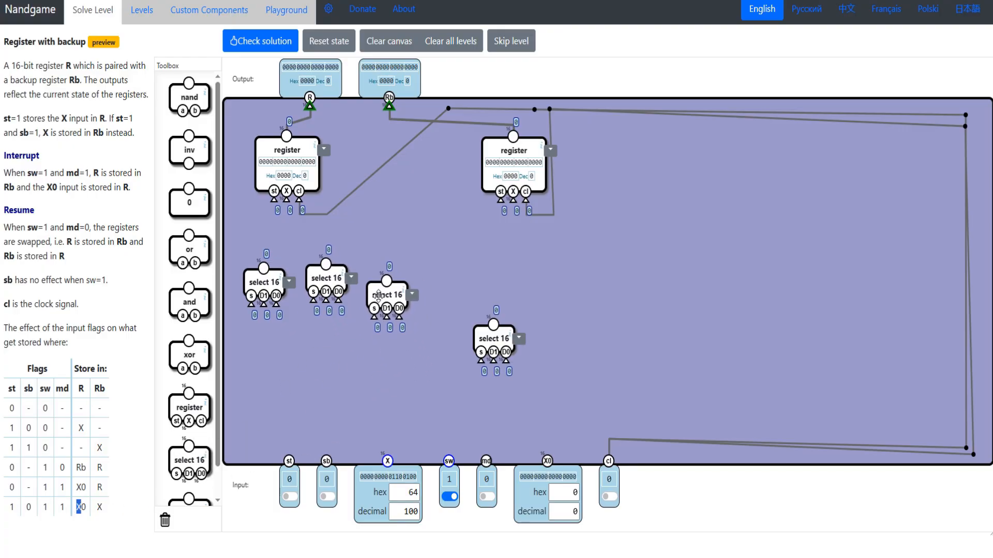
{"action": "left_click_drag", "start_coordinate": [326, 279], "coordinate": [383, 291]}
{"action": "left_click_drag", "start_coordinate": [484, 334], "coordinate": [457, 289]}
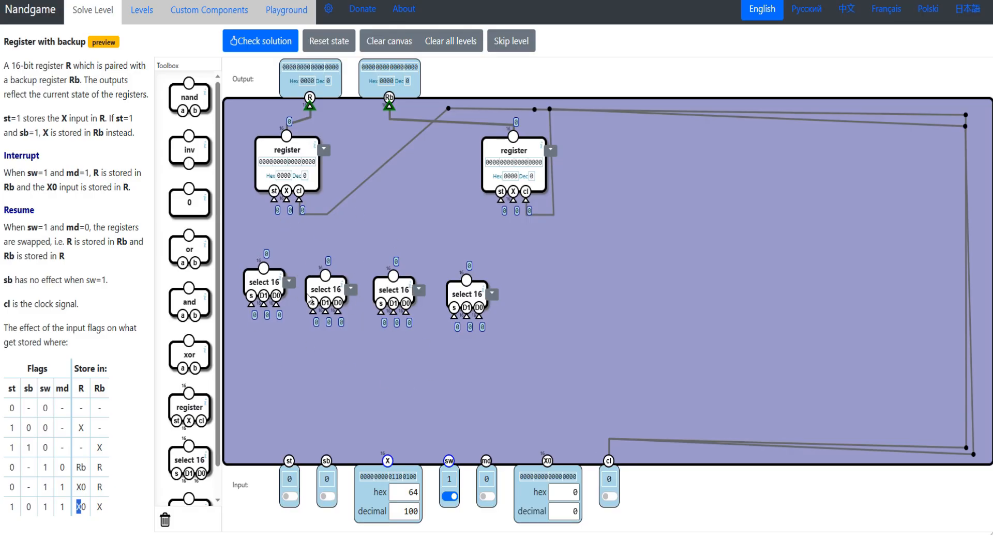
{"action": "left_click_drag", "start_coordinate": [259, 275], "coordinate": [260, 278]}
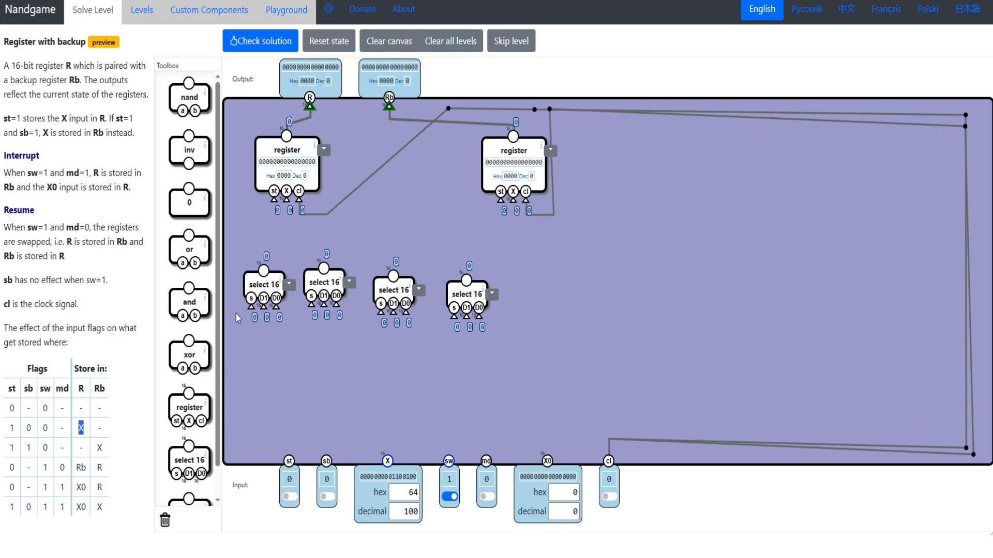
- Following the flag table's rows, chain the four select 16 components by wiring each D0 to the next one's output
{"action": "left_click", "coordinate": [22, 417]}
{"action": "left_click_drag", "start_coordinate": [5, 436], "coordinate": [30, 433]}
{"action": "left_click_drag", "start_coordinate": [276, 307], "coordinate": [323, 269]}
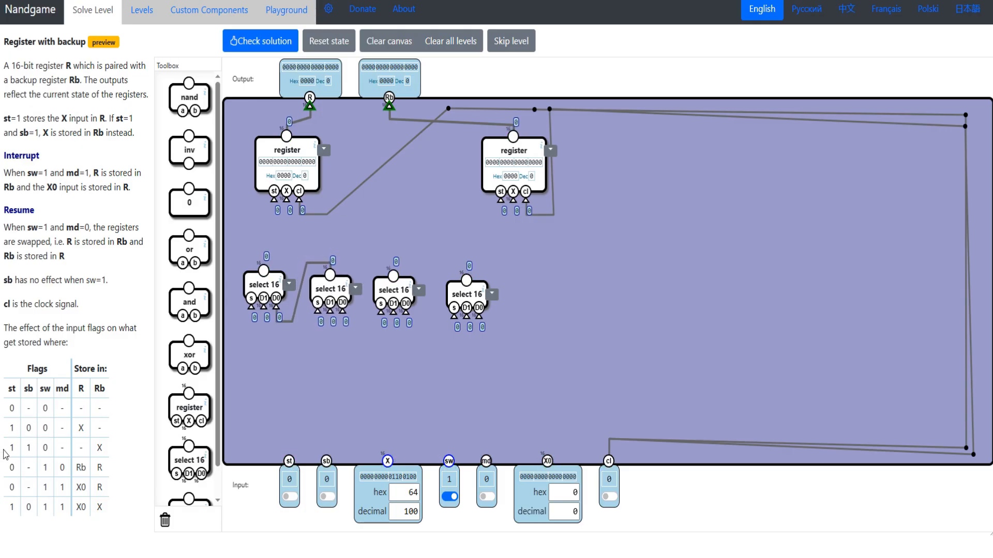
{"action": "left_click_drag", "start_coordinate": [8, 470], "coordinate": [82, 471]}
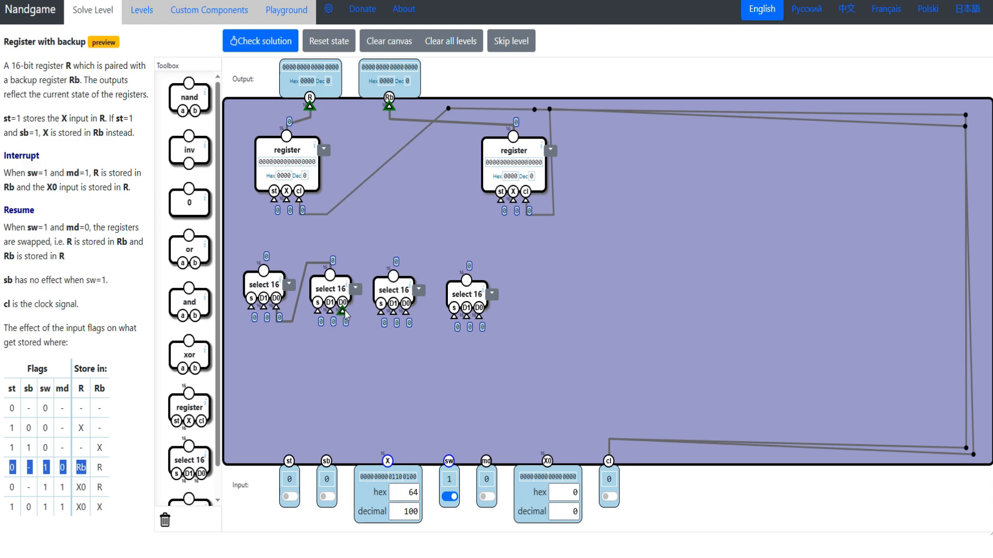
{"action": "left_click_drag", "start_coordinate": [341, 304], "coordinate": [394, 276]}
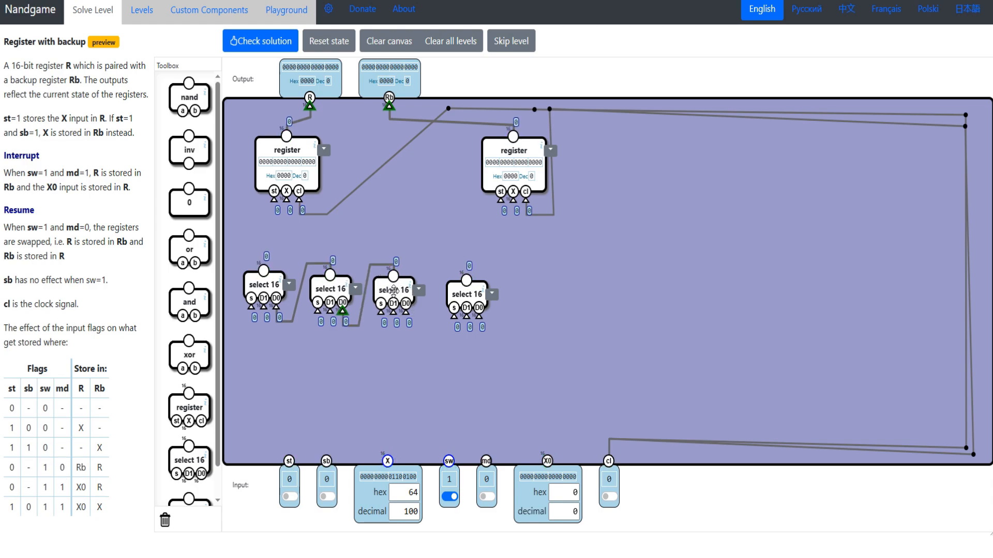
{"action": "left_click_drag", "start_coordinate": [8, 487], "coordinate": [69, 487]}
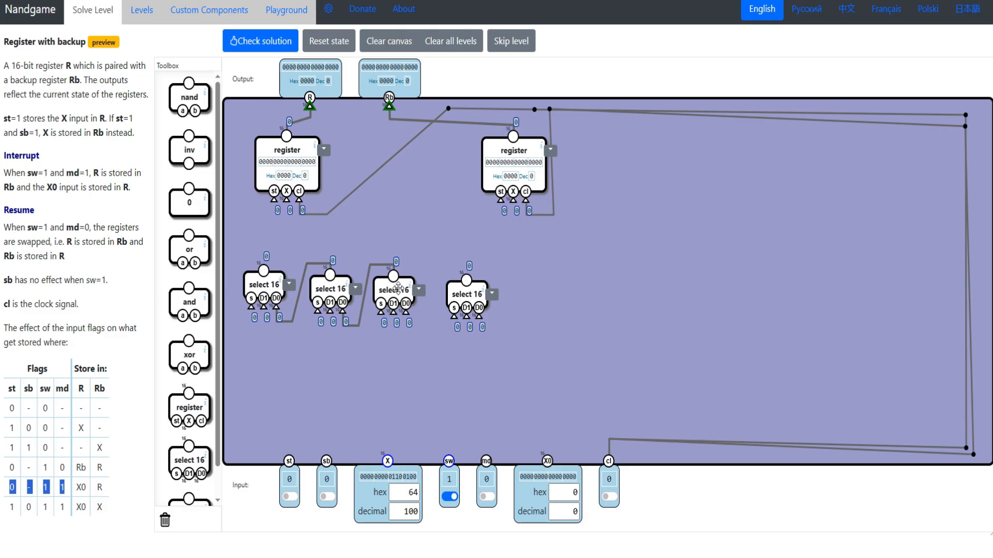
{"action": "left_click_drag", "start_coordinate": [406, 311], "coordinate": [444, 293]}
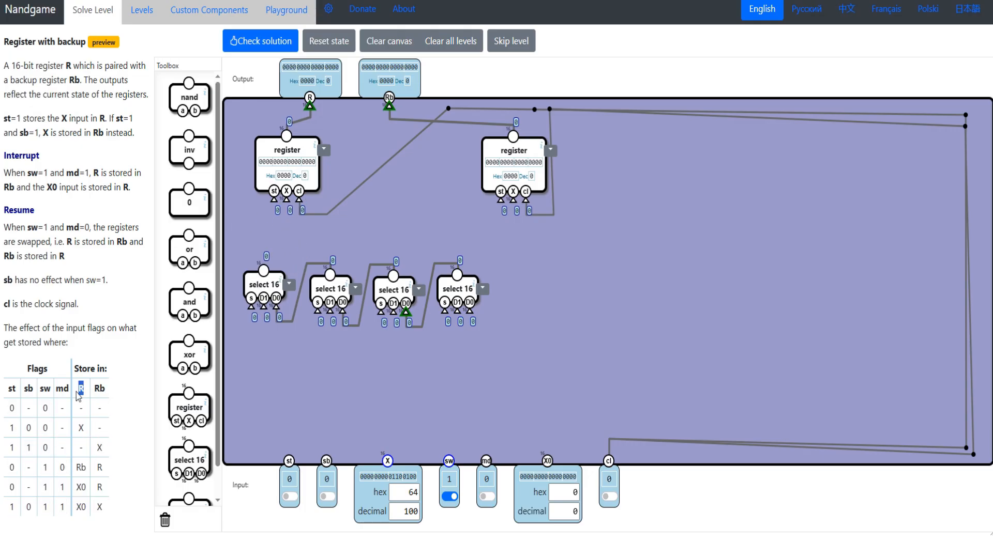
- Wire the first select 16's D1 to the X input and its output to the R register's X
{"action": "left_click", "coordinate": [9, 433]}
{"action": "left_click_drag", "start_coordinate": [7, 436], "coordinate": [35, 428]}
{"action": "left_click_drag", "start_coordinate": [263, 309], "coordinate": [388, 460]}
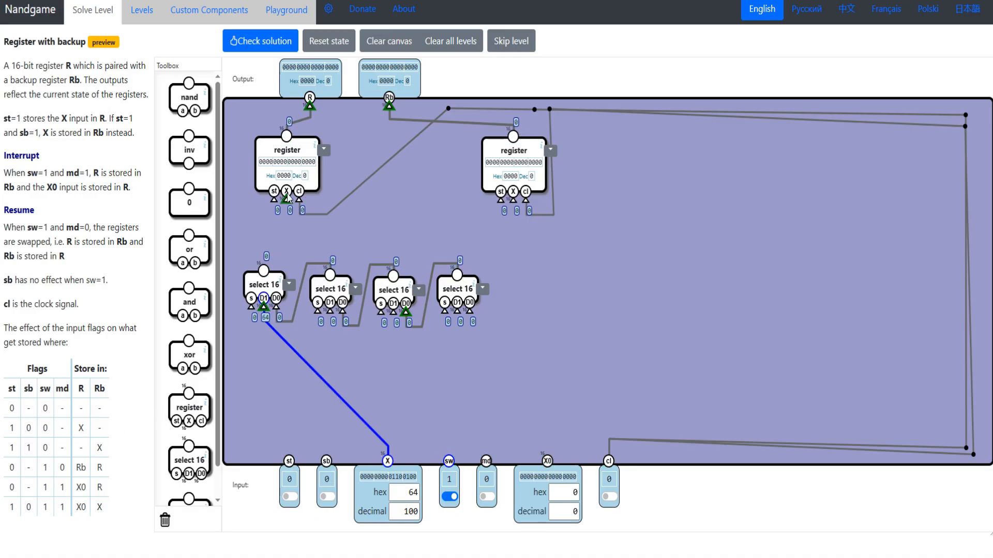
{"action": "left_click_drag", "start_coordinate": [290, 201], "coordinate": [264, 270]}
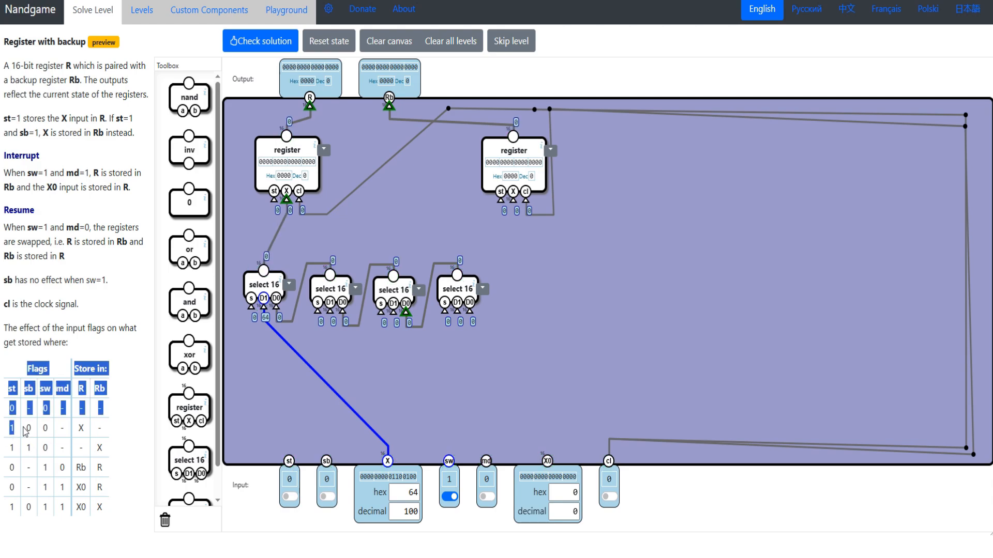
- Try a custom 3-and component below the first select 16 for the 1 0 0 flag row and inspect its definition
{"action": "left_click_drag", "start_coordinate": [48, 430], "coordinate": [11, 438]}
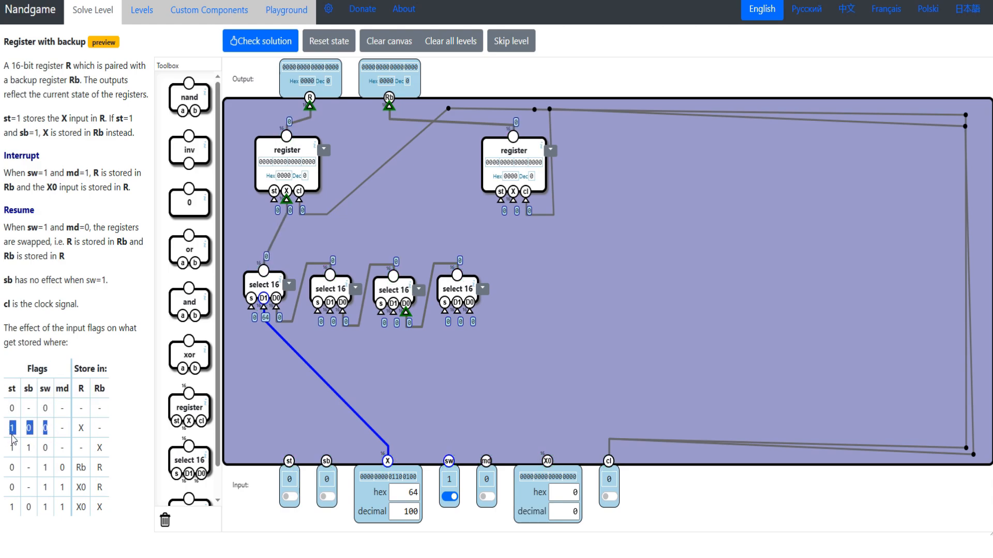
{"action": "scroll", "coordinate": [189, 440], "scroll_direction": "down", "scroll_amount": 1}
{"action": "left_click_drag", "start_coordinate": [189, 480], "coordinate": [269, 383]}
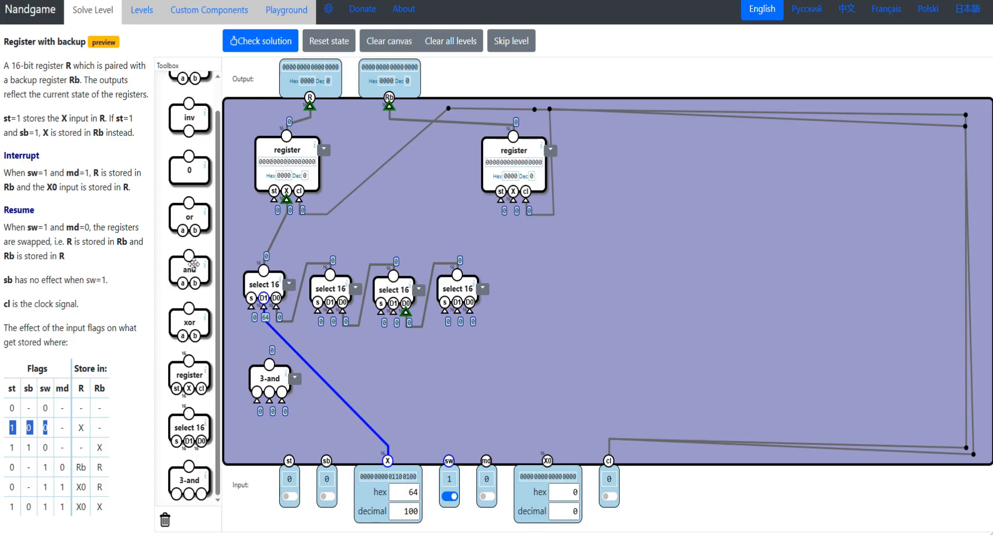
{"action": "left_click_drag", "start_coordinate": [266, 382], "coordinate": [260, 384]}
{"action": "left_click", "coordinate": [211, 19]}
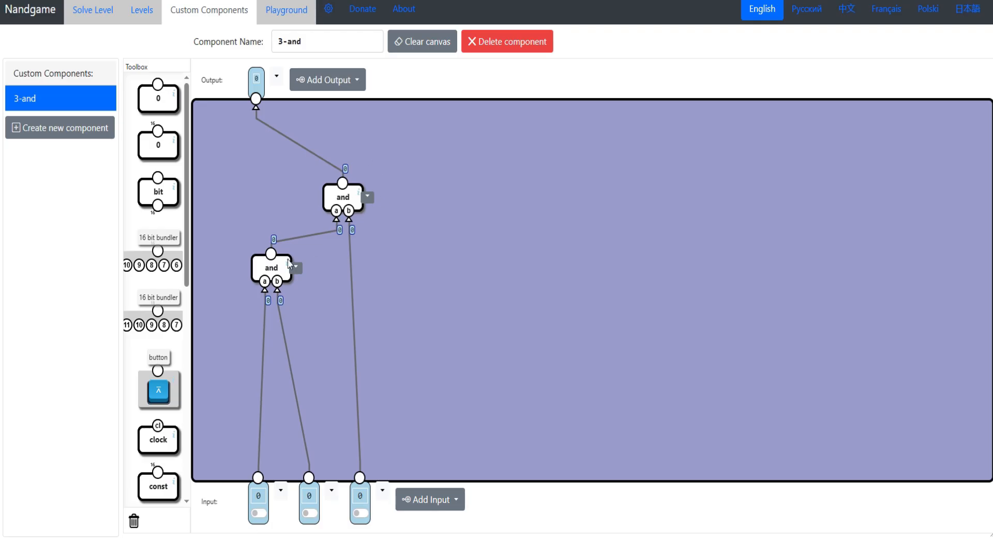
{"action": "left_click", "coordinate": [92, 11]}
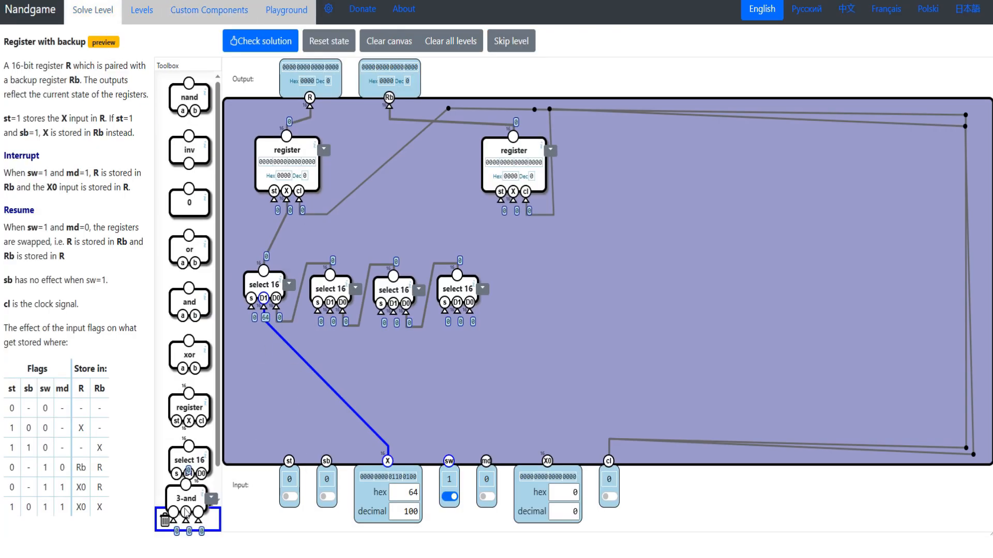
- Replace the 3-and with two chained and gates, and shift the four select 16 components up to make room
{"action": "left_click_drag", "start_coordinate": [190, 294], "coordinate": [307, 409]}
{"action": "left_click_drag", "start_coordinate": [262, 400], "coordinate": [309, 395]}
{"action": "left_click_drag", "start_coordinate": [261, 370], "coordinate": [265, 366]}
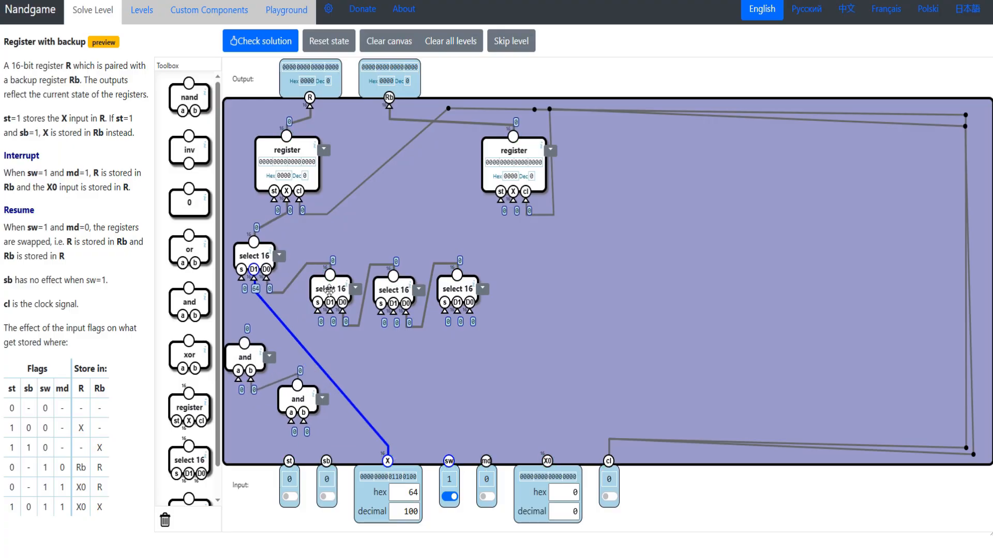
{"action": "left_click_drag", "start_coordinate": [328, 290], "coordinate": [317, 264]}
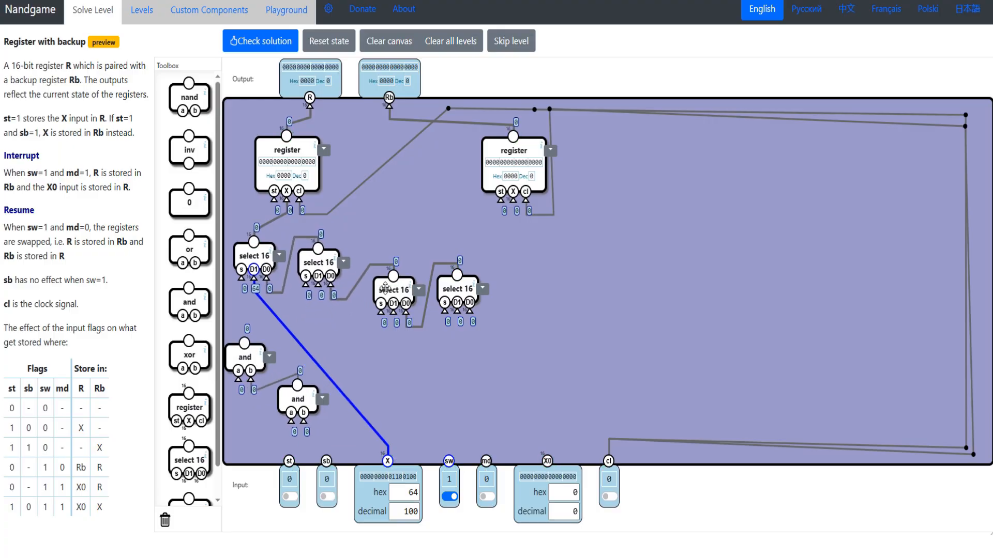
{"action": "left_click_drag", "start_coordinate": [385, 289], "coordinate": [374, 263]}
{"action": "left_click_drag", "start_coordinate": [450, 282], "coordinate": [444, 258]}
- For the 1 0 0 flag row, wire the first and gate's a to st and add inverters fed by st, sb, sw and md
{"action": "double_click", "coordinate": [12, 429]}
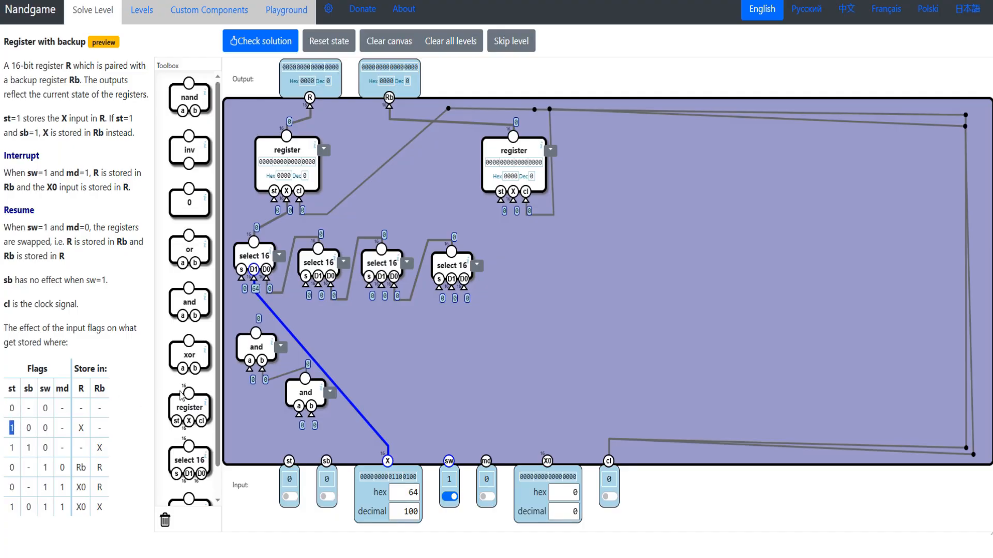
{"action": "left_click_drag", "start_coordinate": [248, 370], "coordinate": [293, 468]}
{"action": "double_click", "coordinate": [28, 430]}
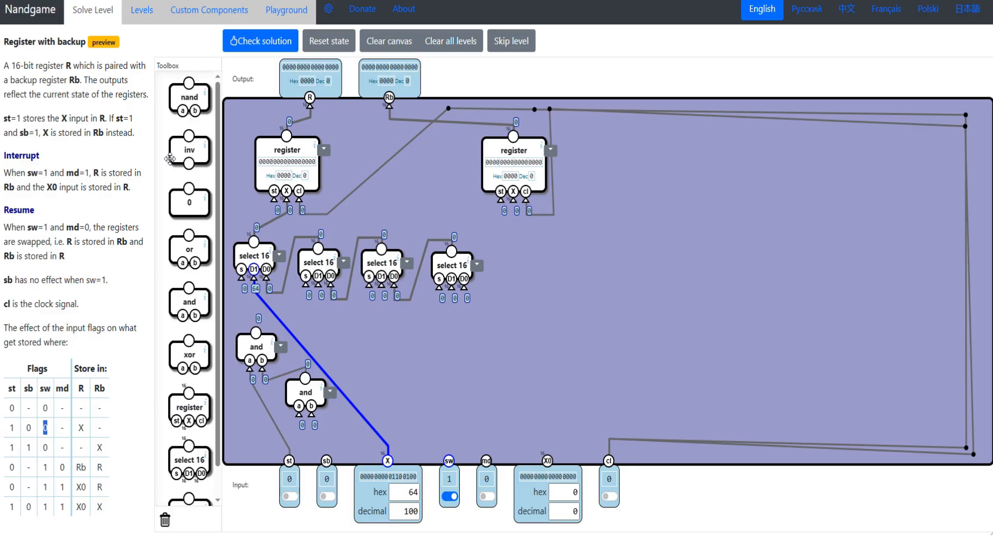
{"action": "left_click_drag", "start_coordinate": [181, 150], "coordinate": [290, 461]}
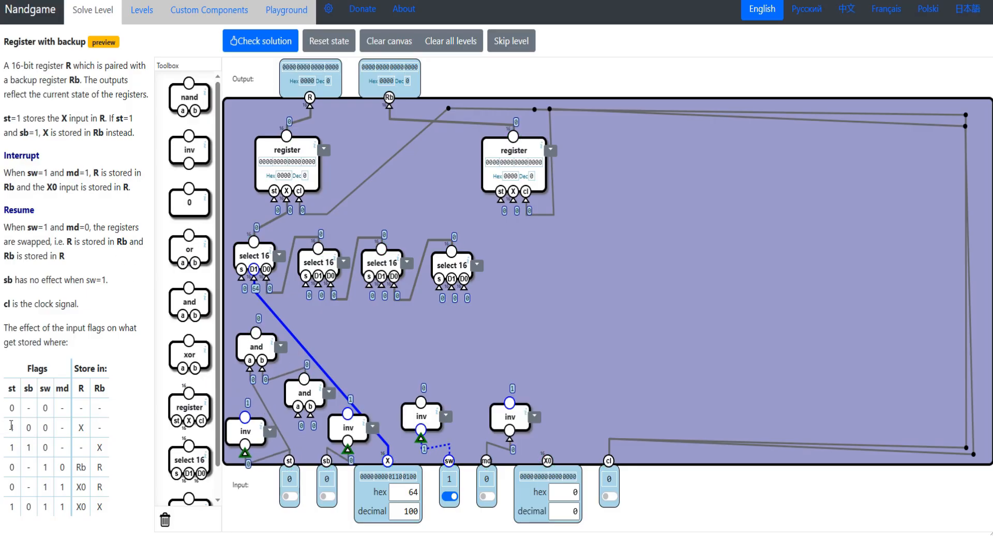
- Wire the second and gate's inputs to inverted sb and inverted sw, and the first and gate's output to the first select 16's s
{"action": "left_click_drag", "start_coordinate": [4, 427], "coordinate": [106, 439]}
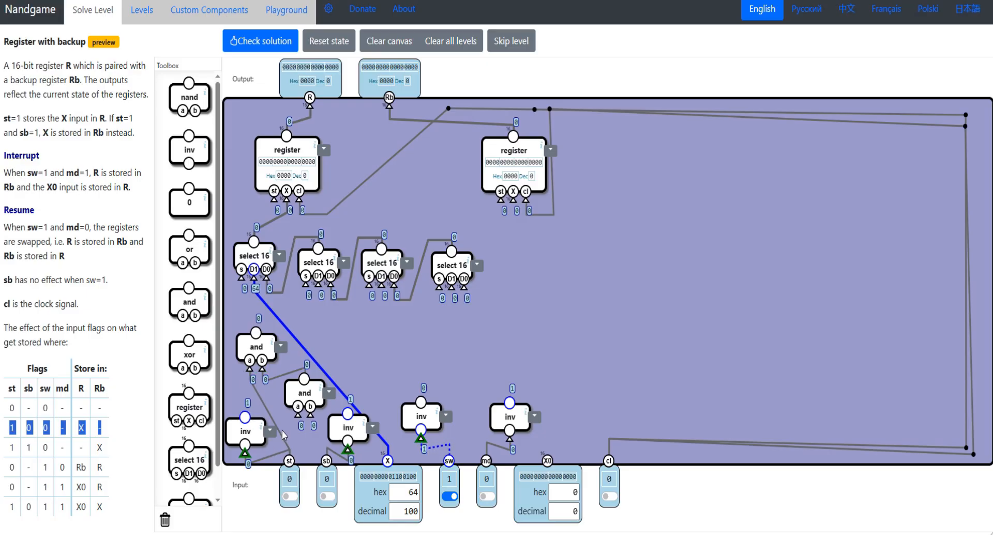
{"action": "left_click_drag", "start_coordinate": [298, 424], "coordinate": [348, 414]}
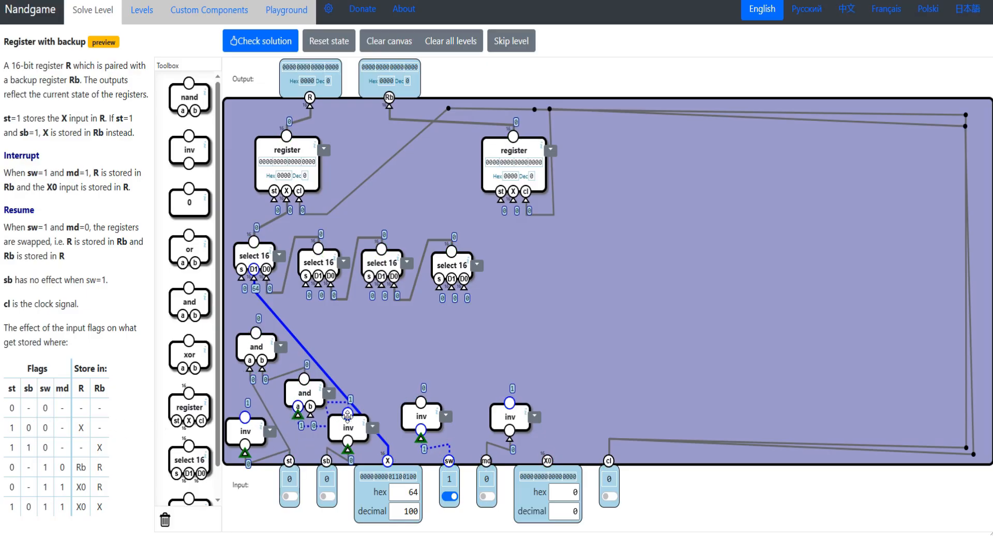
{"action": "double_click", "coordinate": [44, 434]}
{"action": "left_click_drag", "start_coordinate": [311, 416], "coordinate": [421, 402]}
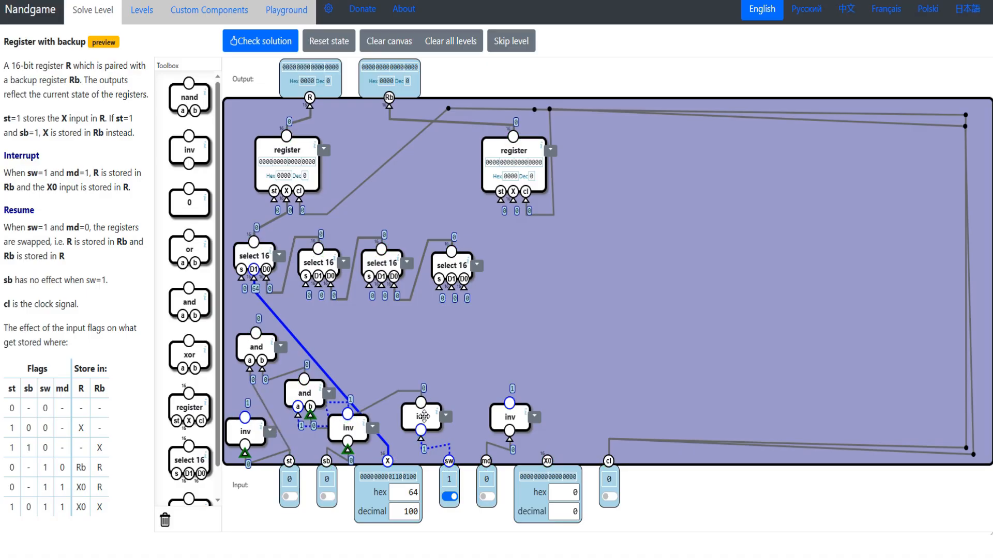
{"action": "left_click_drag", "start_coordinate": [260, 331], "coordinate": [253, 334]}
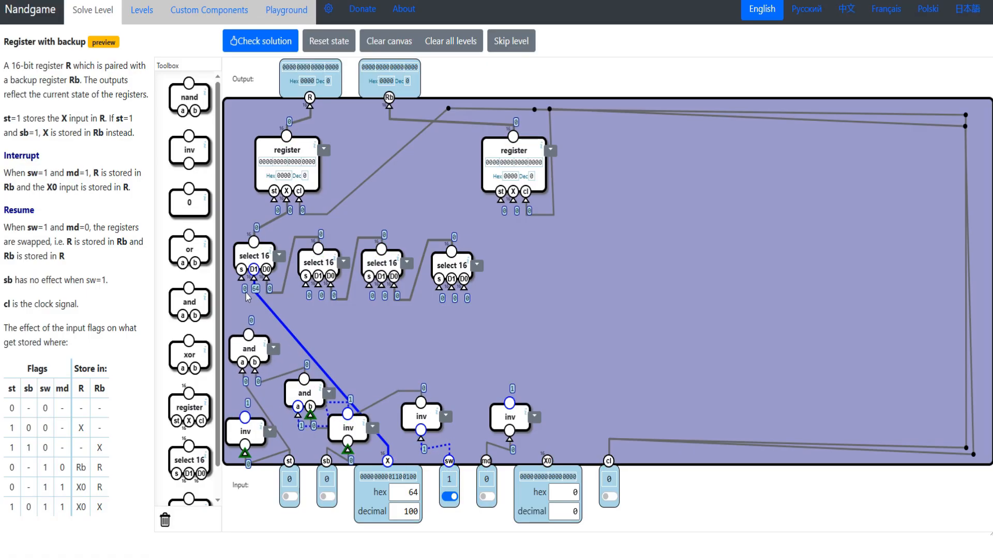
{"action": "left_click_drag", "start_coordinate": [241, 282], "coordinate": [248, 335]}
- Set sw to 0 and st to 1, then pulse the clock to test the 1 0 0 flag row
{"action": "left_click", "coordinate": [450, 497]}
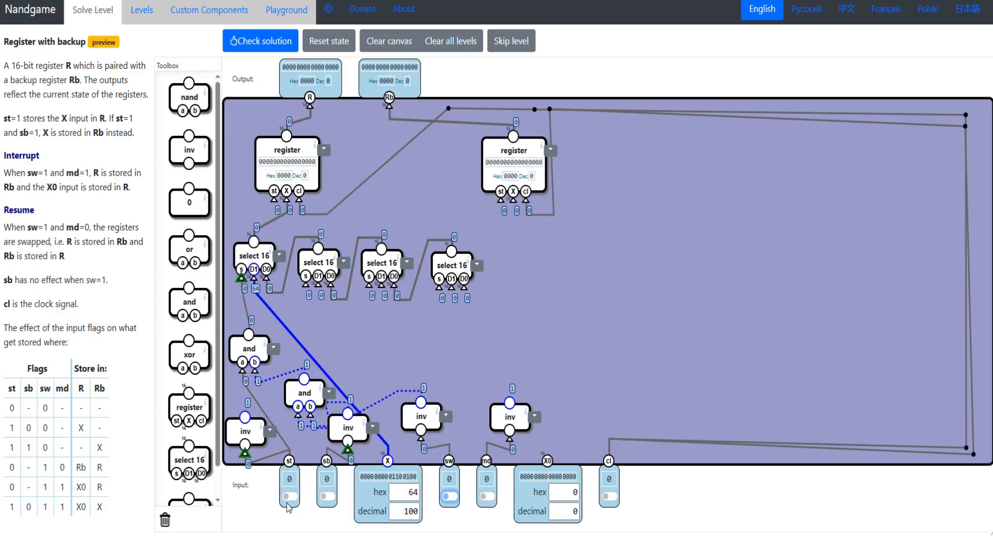
{"action": "left_click", "coordinate": [290, 496]}
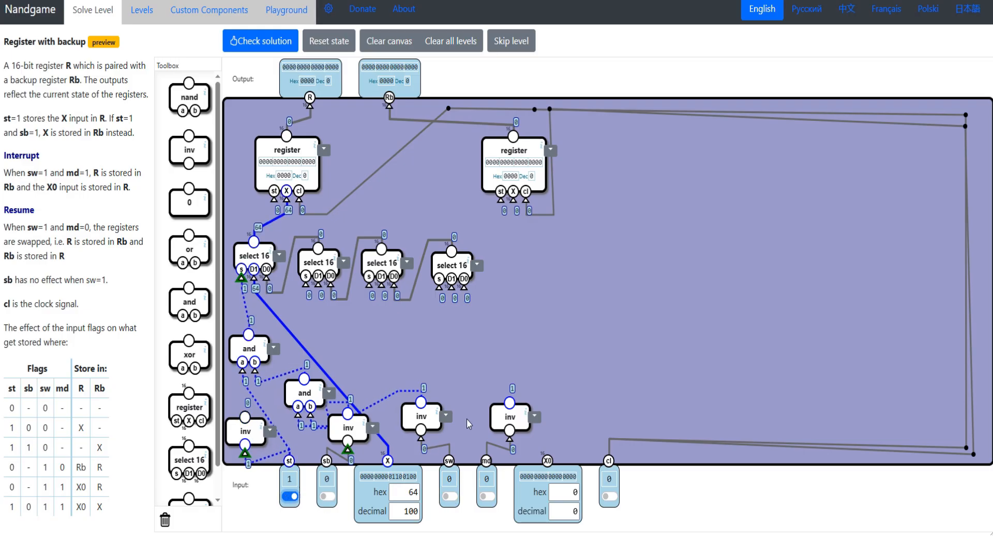
{"action": "left_click_drag", "start_coordinate": [59, 430], "coordinate": [65, 431]}
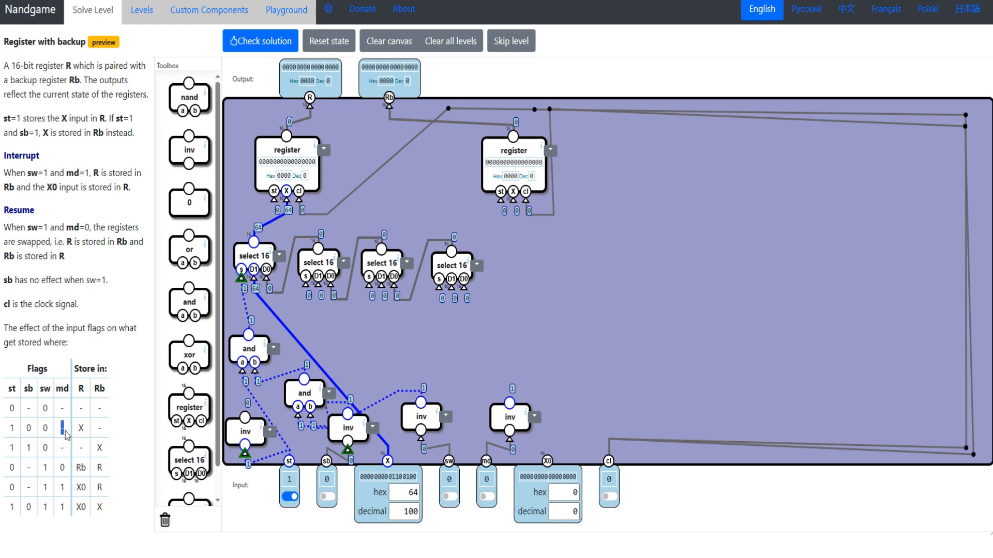
{"action": "left_click", "coordinate": [611, 497]}
{"action": "left_click", "coordinate": [610, 498]}
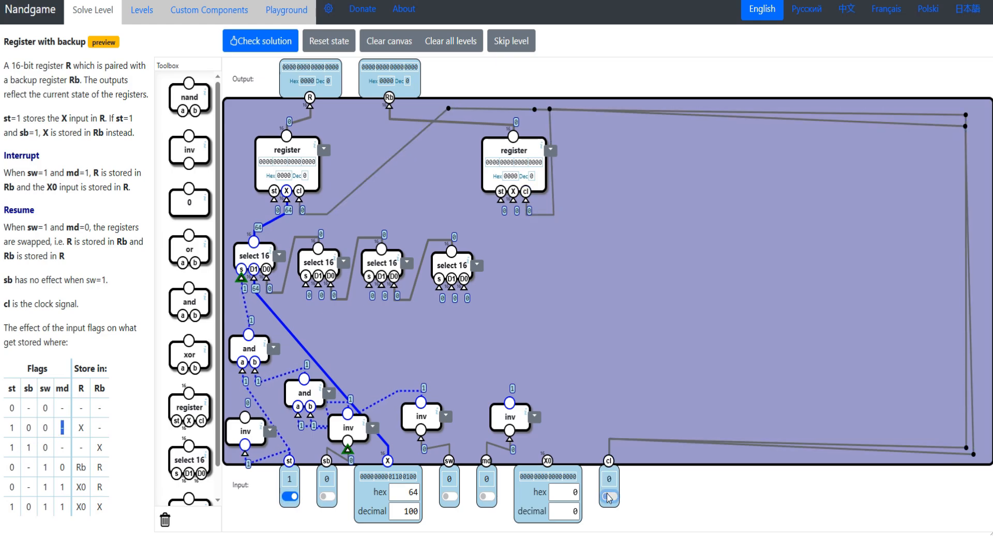
{"action": "left_click", "coordinate": [610, 498]}
{"action": "left_click", "coordinate": [610, 498]}
{"action": "left_click", "coordinate": [610, 497]}
{"action": "left_click", "coordinate": [610, 497]}
- Test storing X in R by temporarily wiring the R register's st to the first and gate's output and pulsing the clock
{"action": "left_click_drag", "start_coordinate": [275, 199], "coordinate": [244, 341]}
{"action": "left_click", "coordinate": [609, 496]}
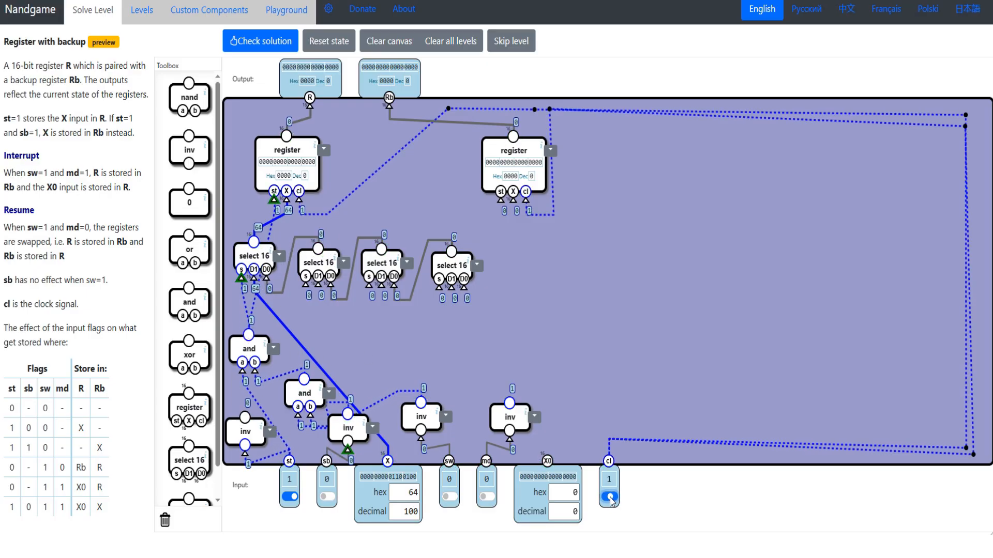
{"action": "left_click", "coordinate": [609, 497]}
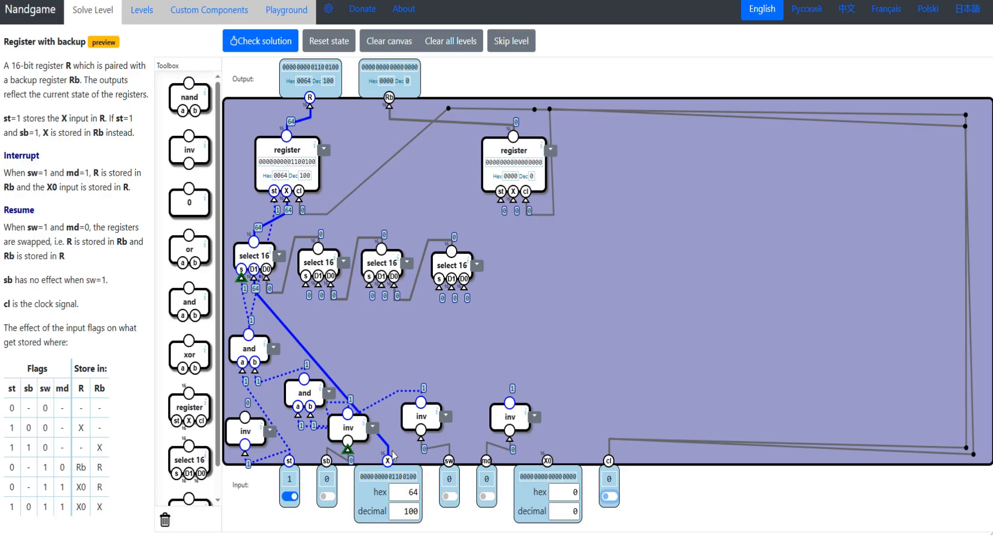
{"action": "left_click_drag", "start_coordinate": [404, 512], "coordinate": [421, 518]}
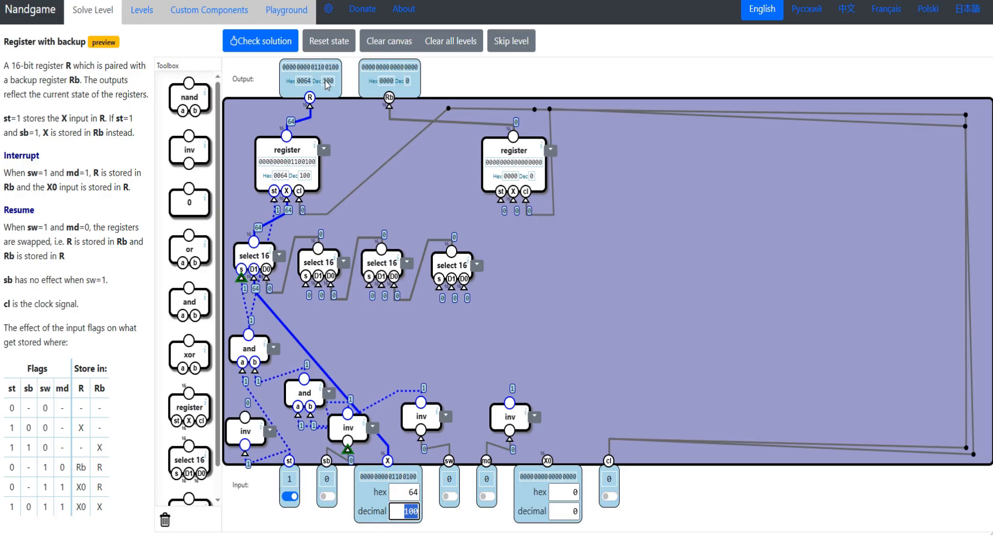
{"action": "left_click_drag", "start_coordinate": [274, 201], "coordinate": [274, 215]}
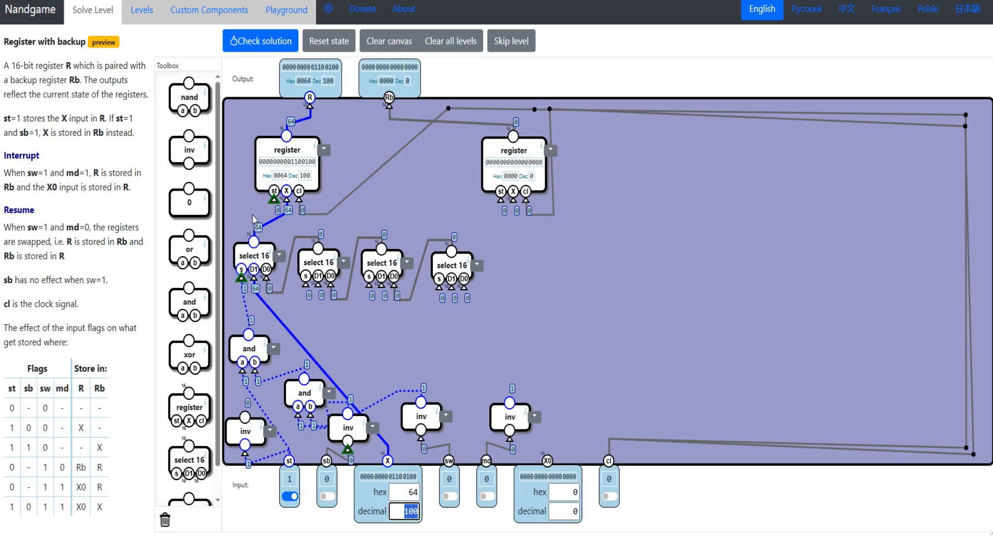
- Move the two and gates of the 1 0 0 flag row into a tighter arrangement beneath the first select 16
{"action": "mouse_move", "coordinate": [9, 429]}
{"action": "left_mouse_down"}
{"action": "mouse_move", "coordinate": [82, 423]}
{"action": "mouse_move", "coordinate": [7, 438]}
{"action": "left_mouse_up"}
{"action": "left_click_drag", "start_coordinate": [250, 352], "coordinate": [247, 338]}
{"action": "left_click_drag", "start_coordinate": [308, 400], "coordinate": [289, 389]}
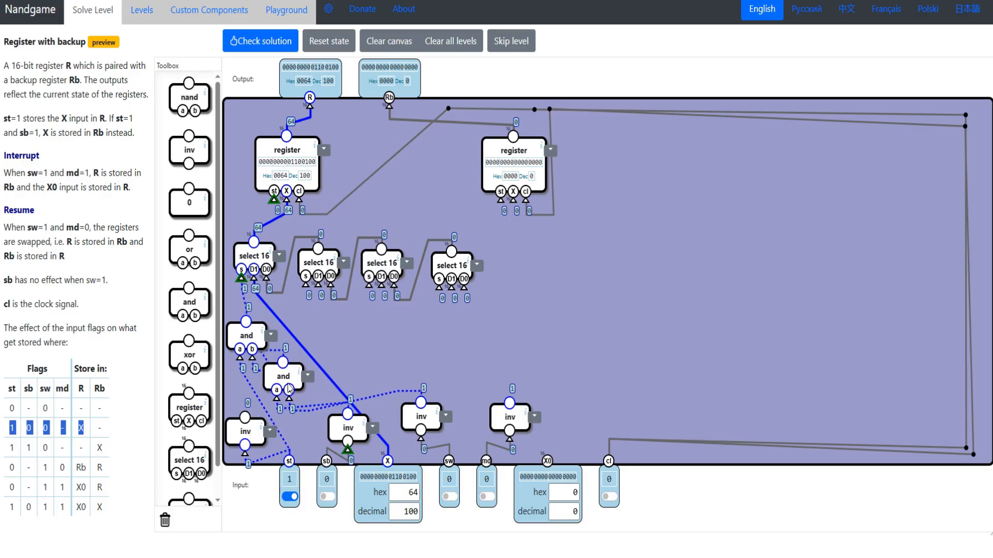
- For the 0 - 1 0 flag row, wire the second select 16's D1 to the Rb register's output
{"action": "left_click_drag", "start_coordinate": [7, 448], "coordinate": [86, 449]}
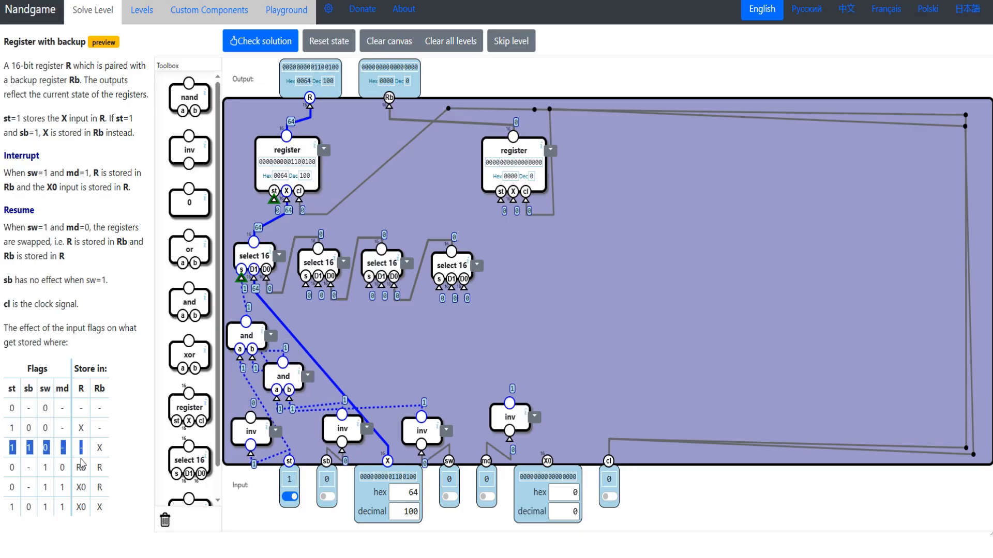
{"action": "left_click_drag", "start_coordinate": [8, 468], "coordinate": [90, 474]}
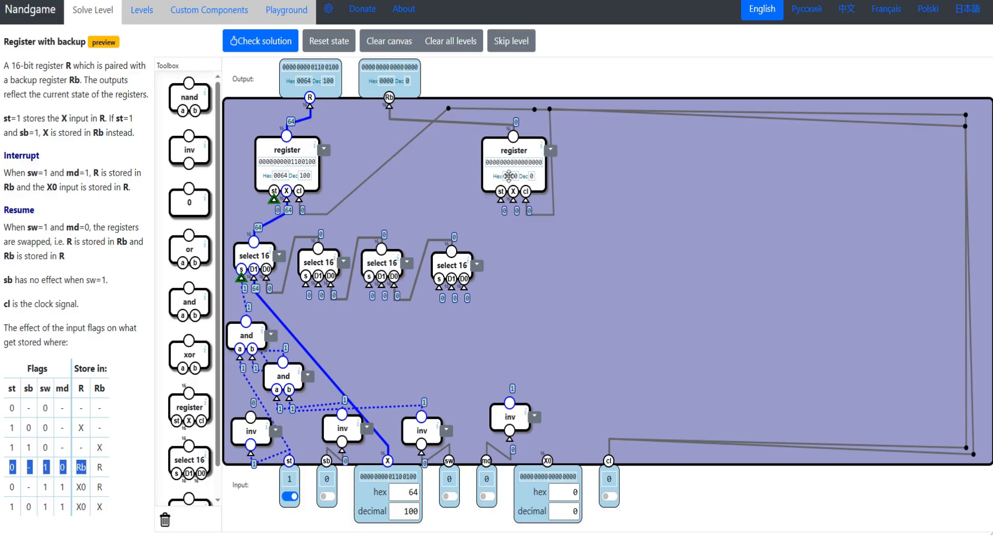
{"action": "left_click_drag", "start_coordinate": [512, 141], "coordinate": [500, 136]}
{"action": "left_click_drag", "start_coordinate": [316, 287], "coordinate": [498, 138]}
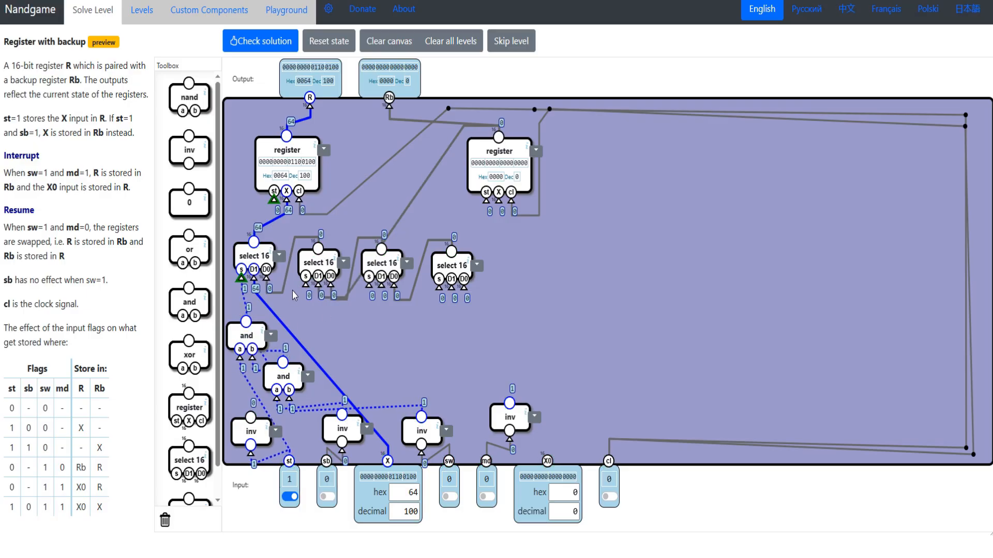
- Add two chained and gates for the 0 - 1 0 flag row, with the first gate's a wired to inverted st
{"action": "double_click", "coordinate": [12, 468]}
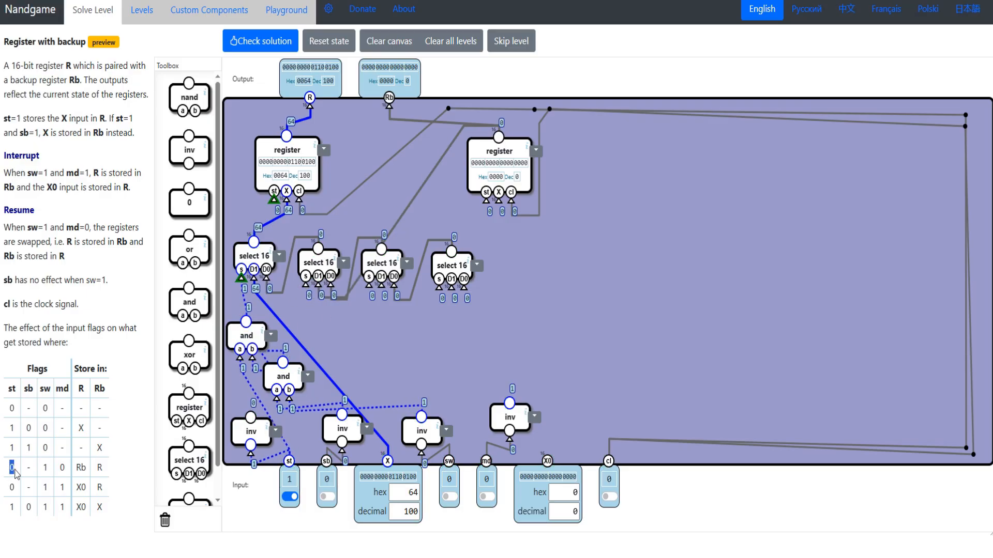
{"action": "double_click", "coordinate": [63, 468]}
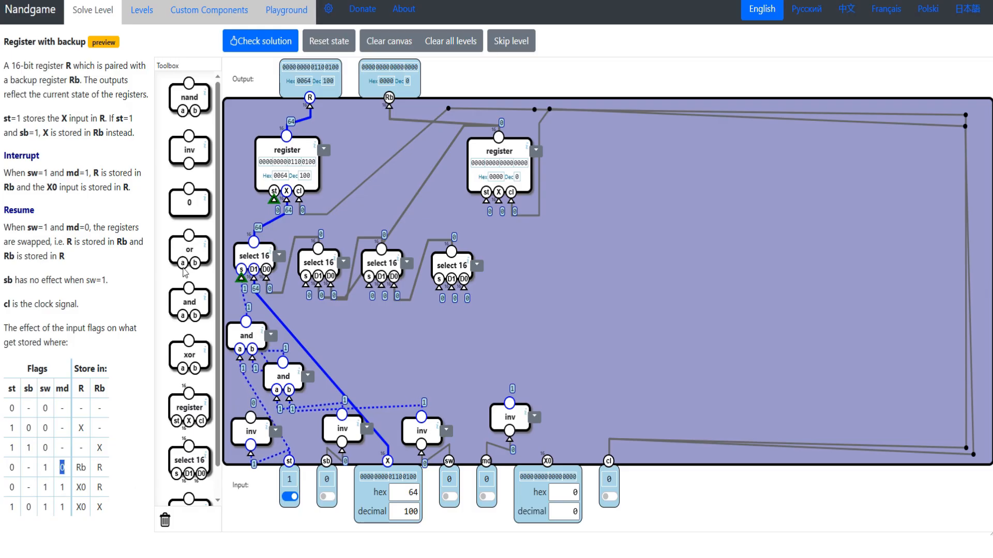
{"action": "left_click_drag", "start_coordinate": [188, 303], "coordinate": [250, 417]}
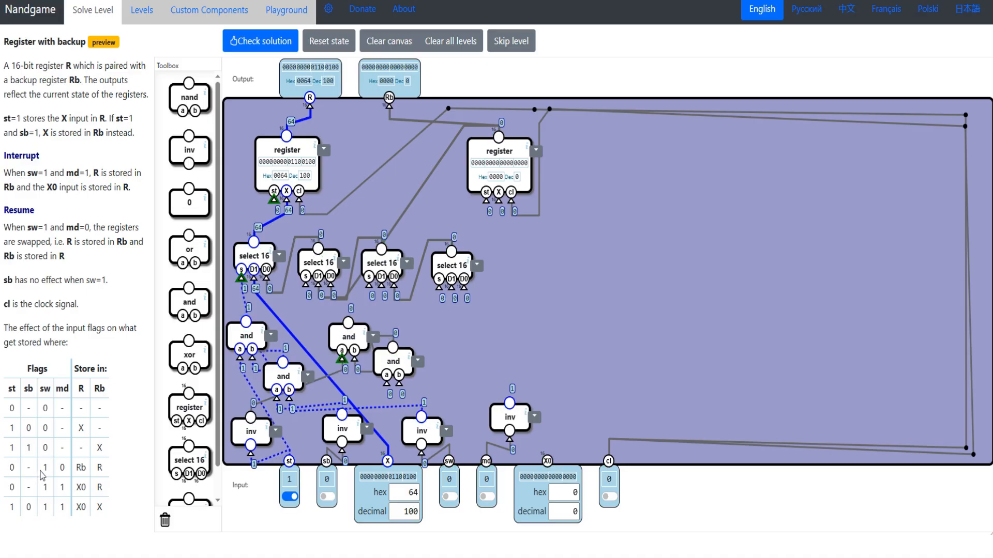
- Wire the pair's second and gate to sw and inverted md, and the pair's output to the second select 16's s
{"action": "left_click_drag", "start_coordinate": [41, 471], "coordinate": [50, 471]}
{"action": "left_click_drag", "start_coordinate": [386, 384], "coordinate": [421, 417]}
{"action": "left_click_drag", "start_coordinate": [399, 364], "coordinate": [509, 404]}
{"action": "left_click_drag", "start_coordinate": [348, 339], "coordinate": [338, 344]}
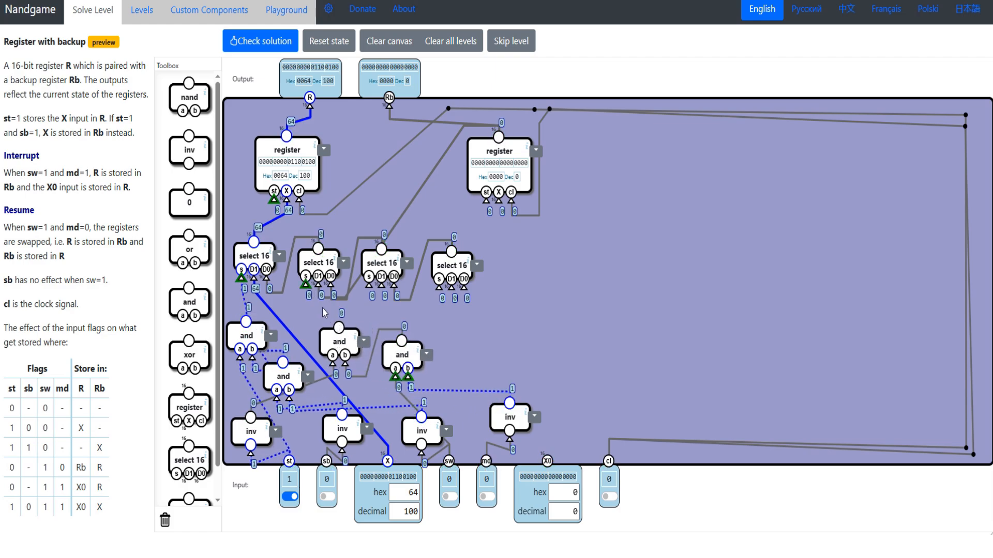
{"action": "left_click_drag", "start_coordinate": [340, 346], "coordinate": [330, 345]}
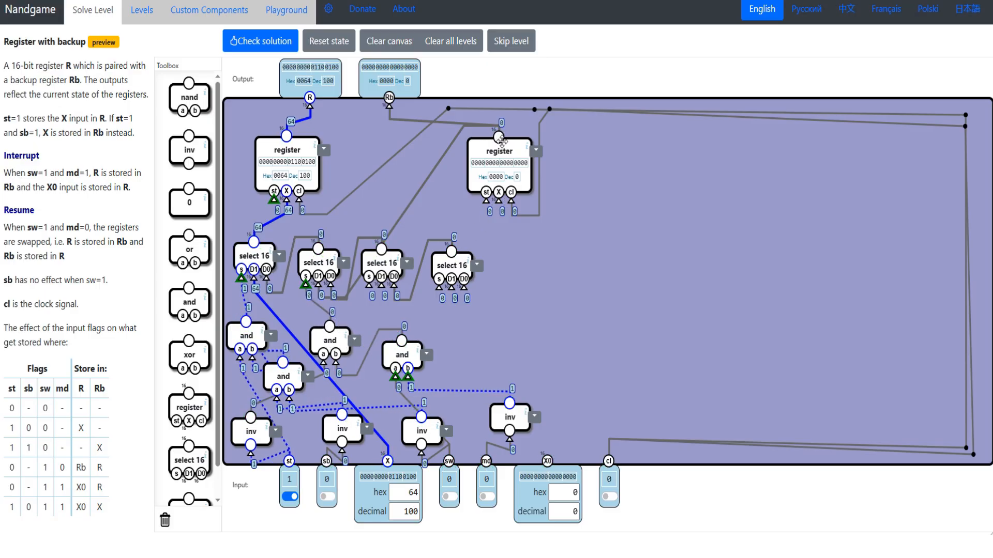
{"action": "left_click_drag", "start_coordinate": [329, 342], "coordinate": [333, 339]}
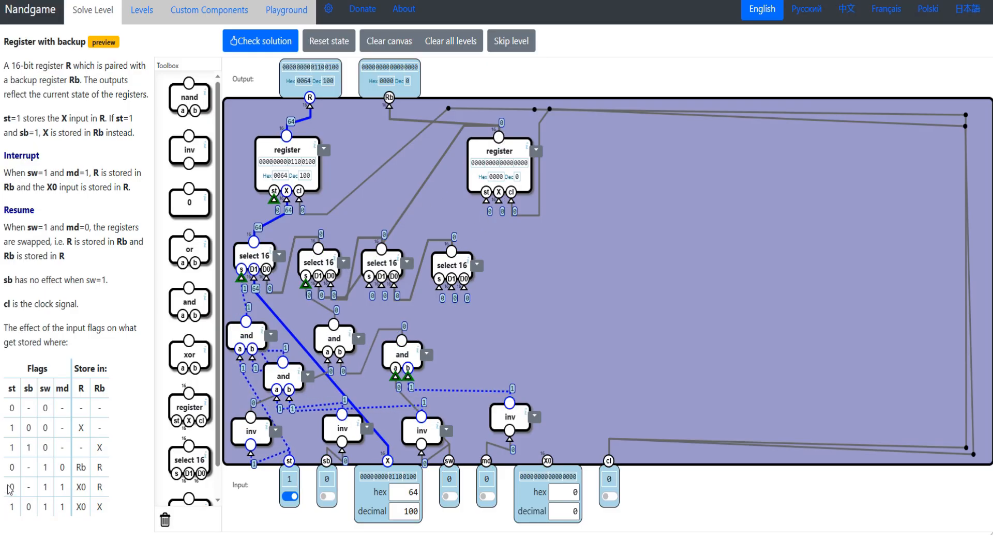
- For the 0 - 1 1 flag row, wire the third select 16's D1 to the X0 input
{"action": "double_click", "coordinate": [11, 487]}
{"action": "left_click_drag", "start_coordinate": [381, 267], "coordinate": [384, 266]}
{"action": "double_click", "coordinate": [89, 488]}
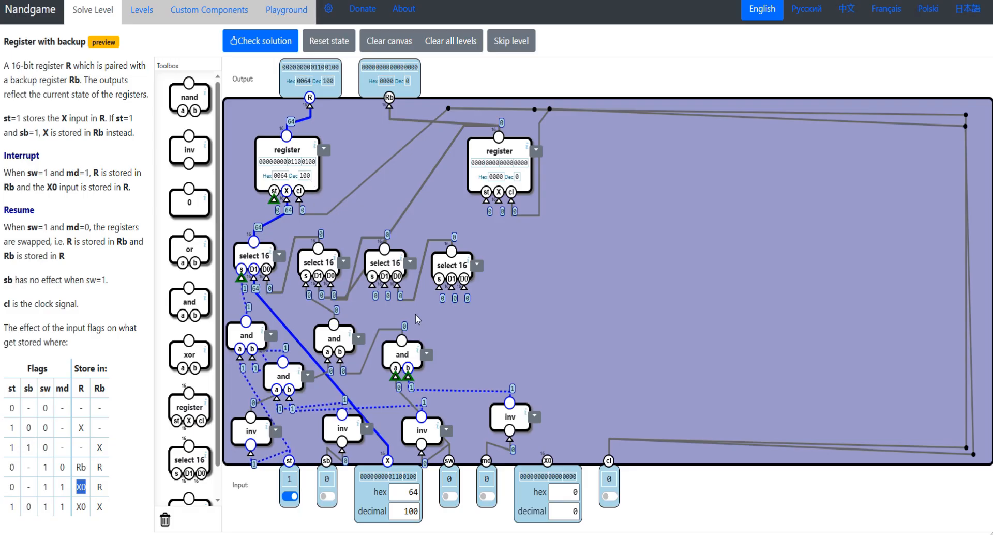
{"action": "left_click_drag", "start_coordinate": [385, 283], "coordinate": [547, 462]}
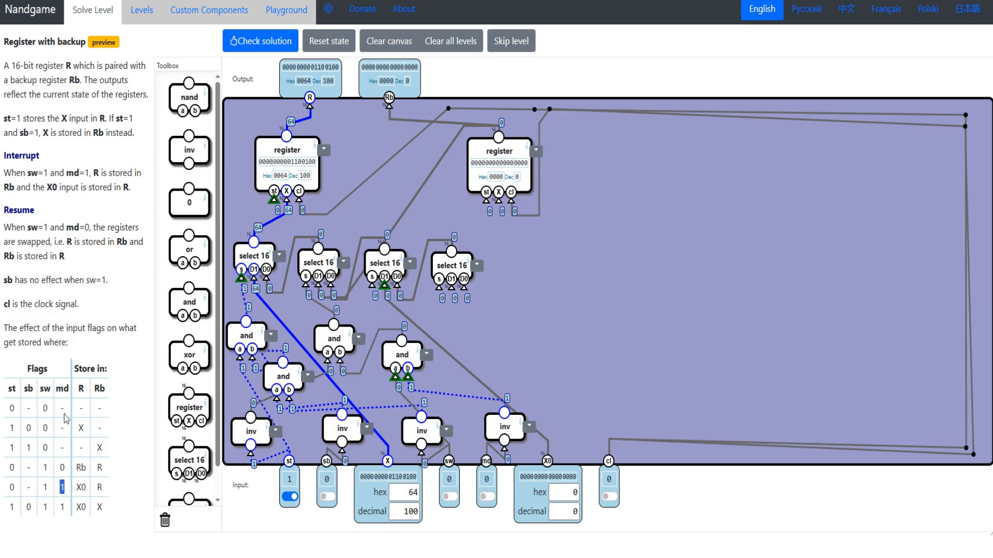
- Add another pair of chained and gates and wire their output to the third select 16's s
{"action": "left_click_drag", "start_coordinate": [190, 302], "coordinate": [501, 329]}
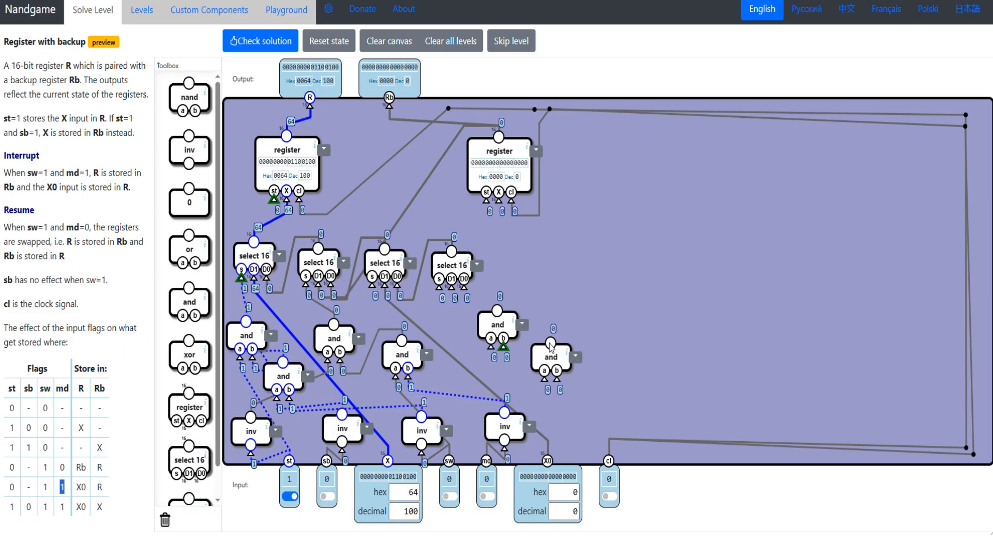
{"action": "left_click_drag", "start_coordinate": [503, 347], "coordinate": [550, 343]}
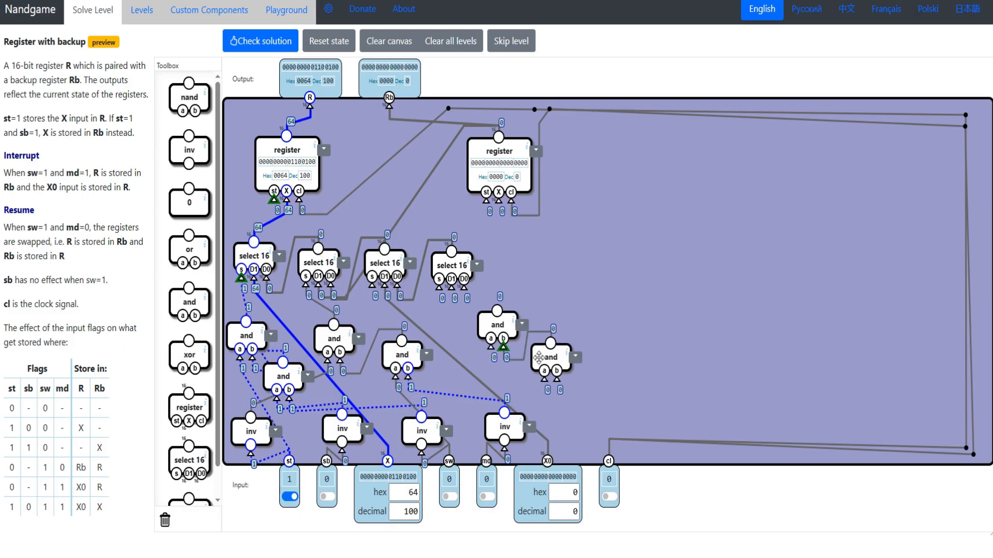
{"action": "left_click_drag", "start_coordinate": [497, 325], "coordinate": [495, 333]}
{"action": "left_click_drag", "start_coordinate": [372, 287], "coordinate": [524, 332]}
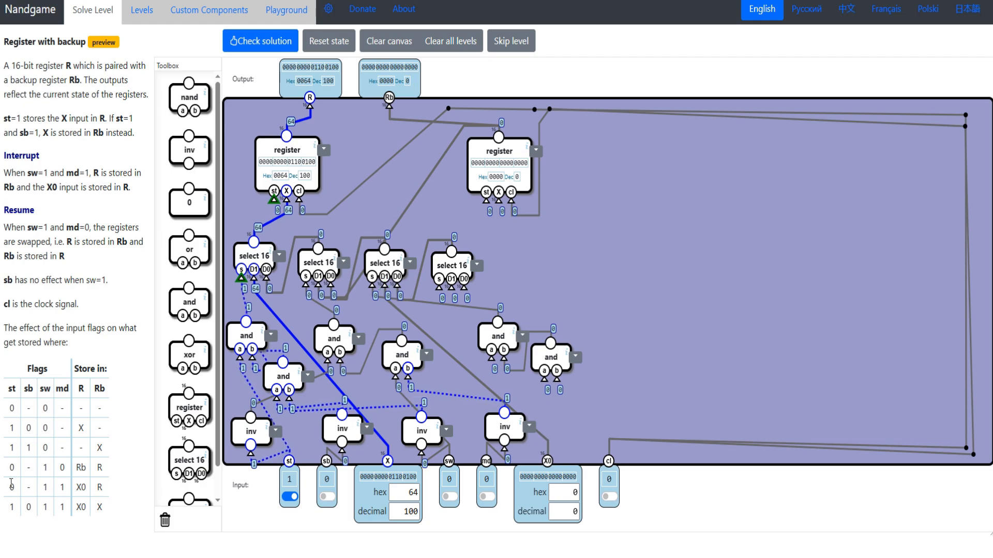
- For the 0 - 1 1 flag row, wire the newest and pair's a to inverted st and its second gate to sw and md
{"action": "double_click", "coordinate": [45, 487]}
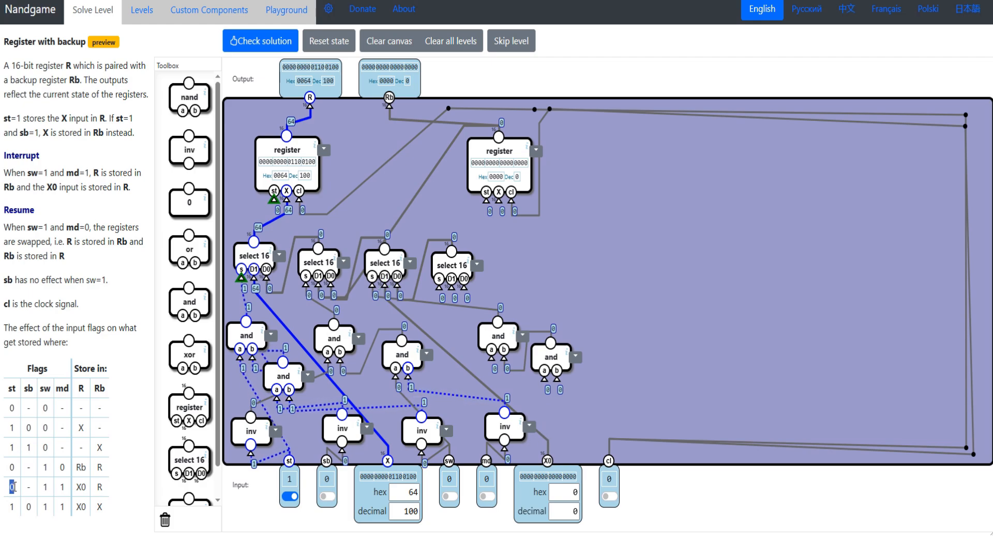
{"action": "double_click", "coordinate": [62, 487]}
{"action": "left_click_drag", "start_coordinate": [491, 357], "coordinate": [250, 416]}
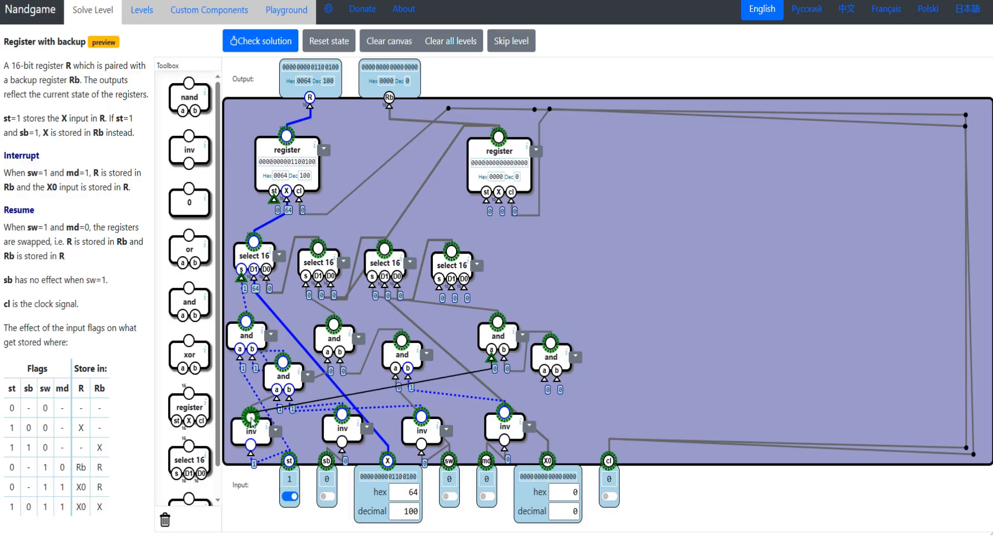
{"action": "left_click_drag", "start_coordinate": [489, 423], "coordinate": [448, 462]}
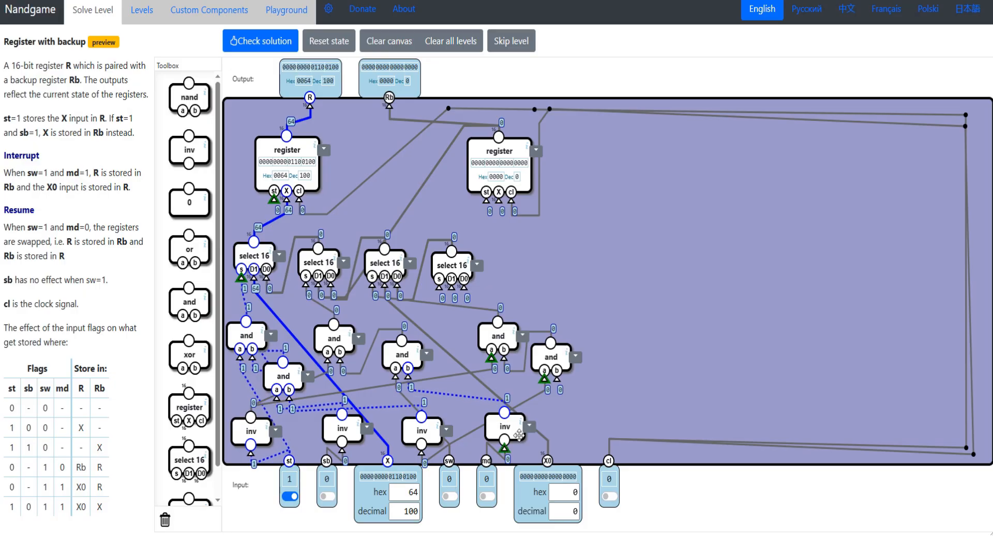
{"action": "left_click_drag", "start_coordinate": [556, 379], "coordinate": [486, 463]}
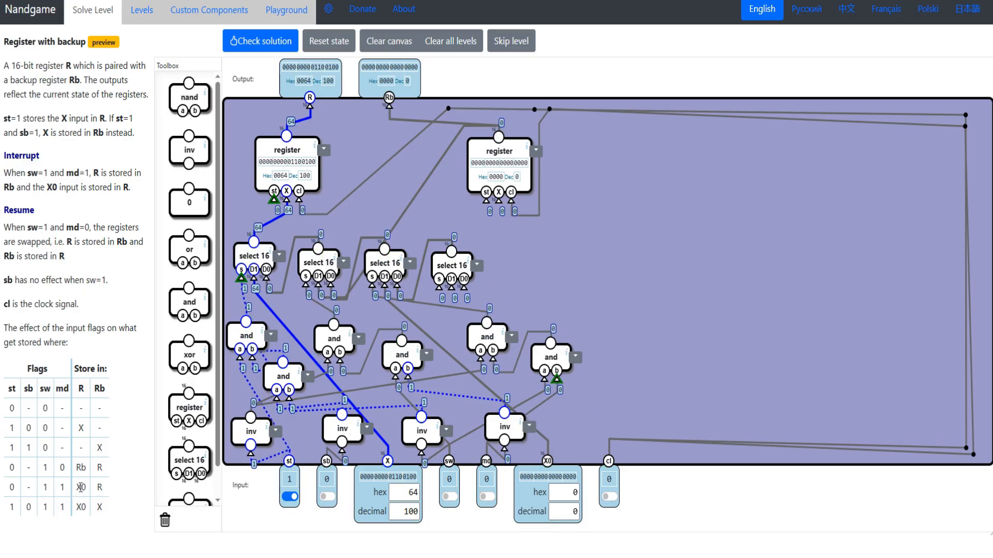
- For the 1 0 1 1 flag row, add two and gates feeding a third, and wire its output to the fourth select 16's s
{"action": "left_click_drag", "start_coordinate": [18, 491], "coordinate": [81, 488]}
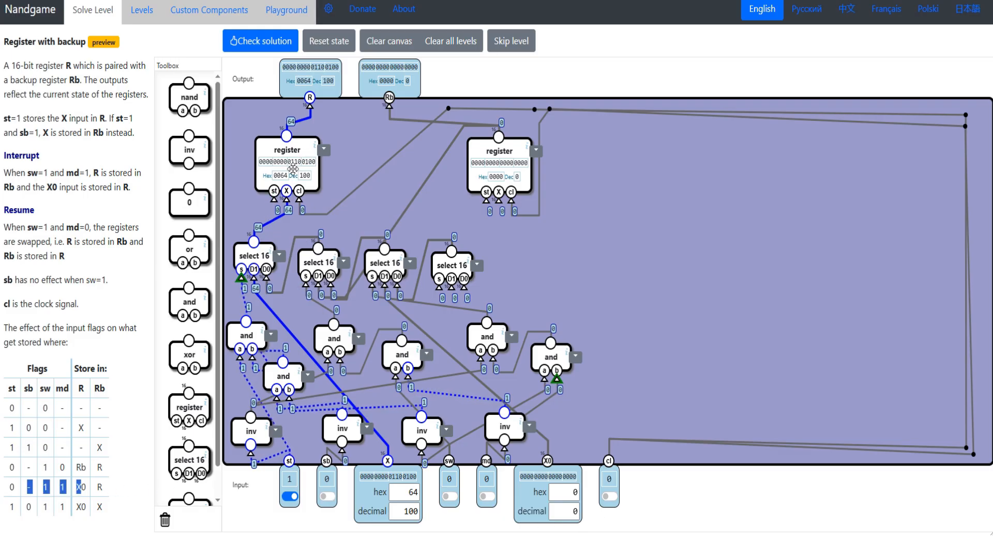
{"action": "left_click_drag", "start_coordinate": [9, 508], "coordinate": [73, 509]}
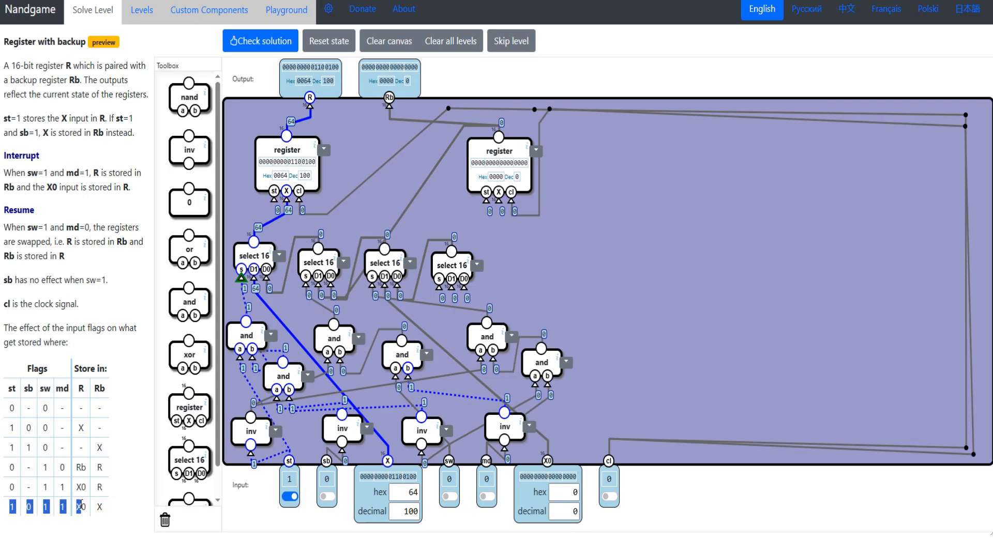
{"action": "left_click", "coordinate": [19, 520]}
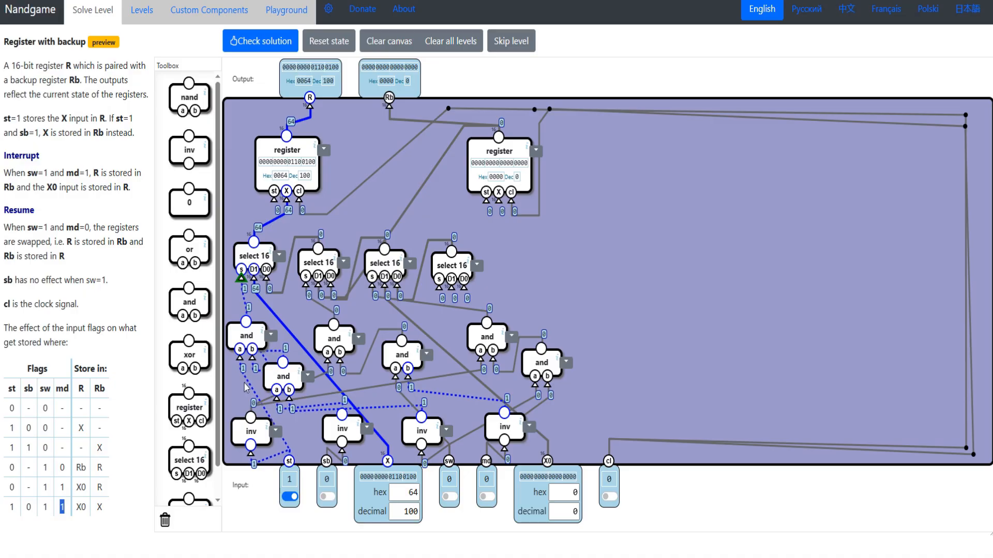
{"action": "left_click_drag", "start_coordinate": [190, 302], "coordinate": [600, 291]}
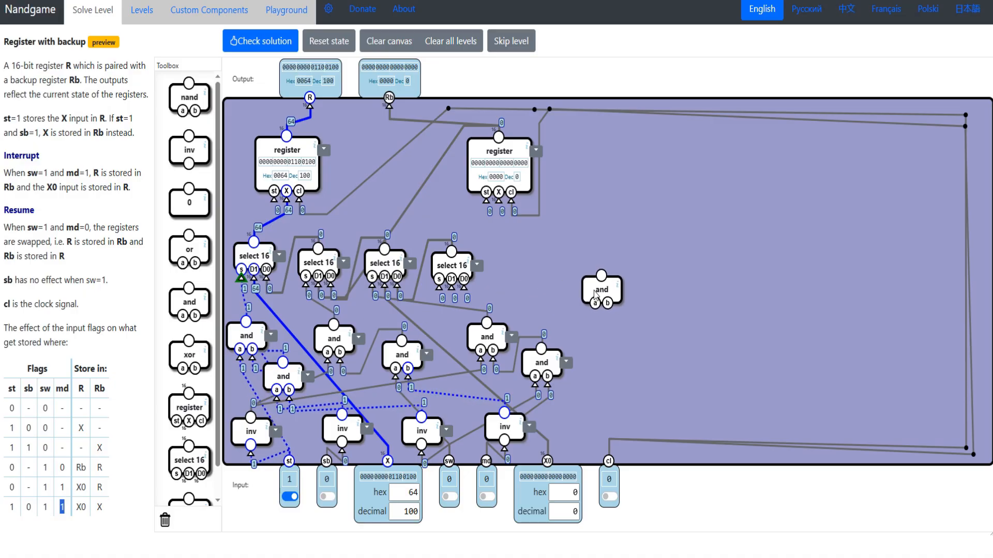
{"action": "left_click_drag", "start_coordinate": [189, 302], "coordinate": [608, 365]}
{"action": "left_click_drag", "start_coordinate": [654, 346], "coordinate": [671, 352]}
{"action": "left_click_drag", "start_coordinate": [613, 299], "coordinate": [648, 299]}
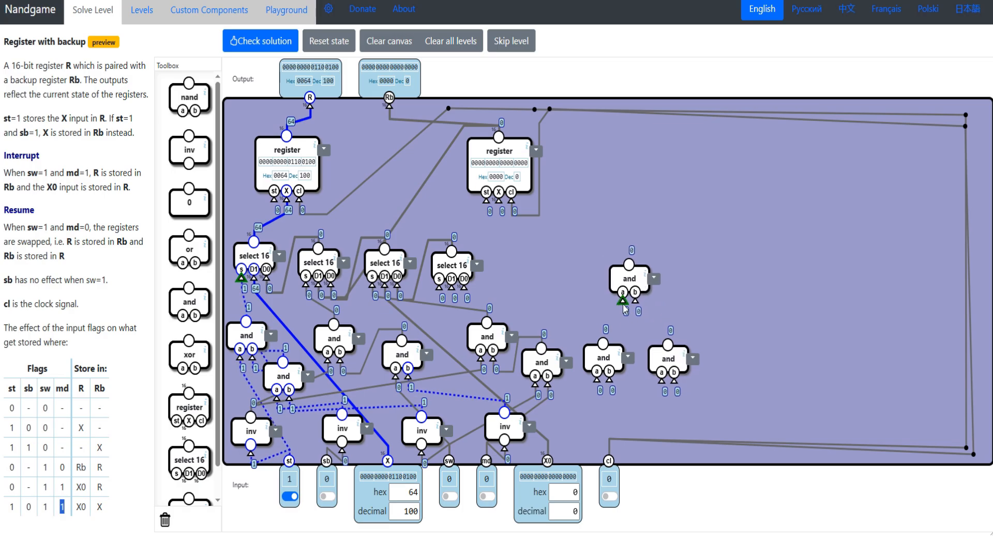
{"action": "left_click", "coordinate": [670, 345]}
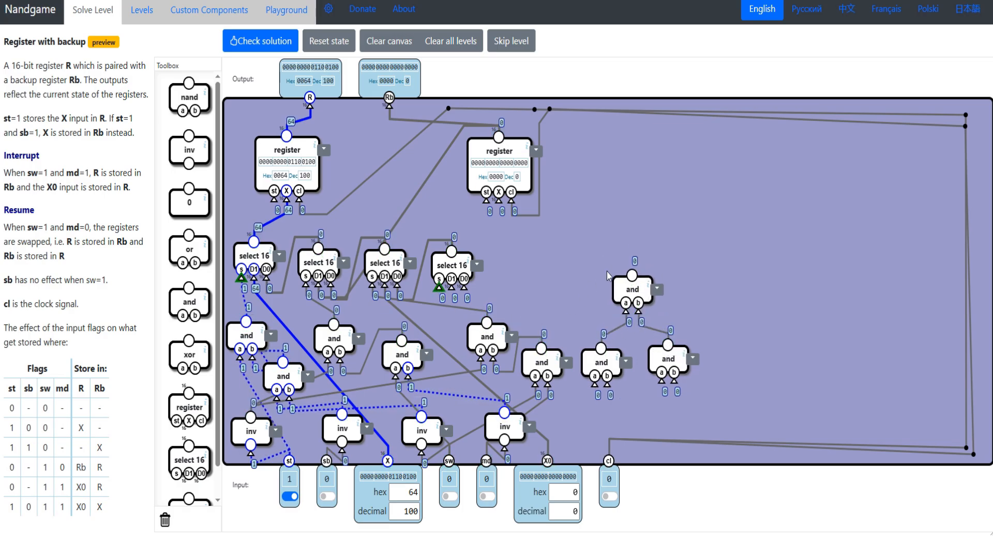
{"action": "left_click_drag", "start_coordinate": [608, 277], "coordinate": [632, 275]}
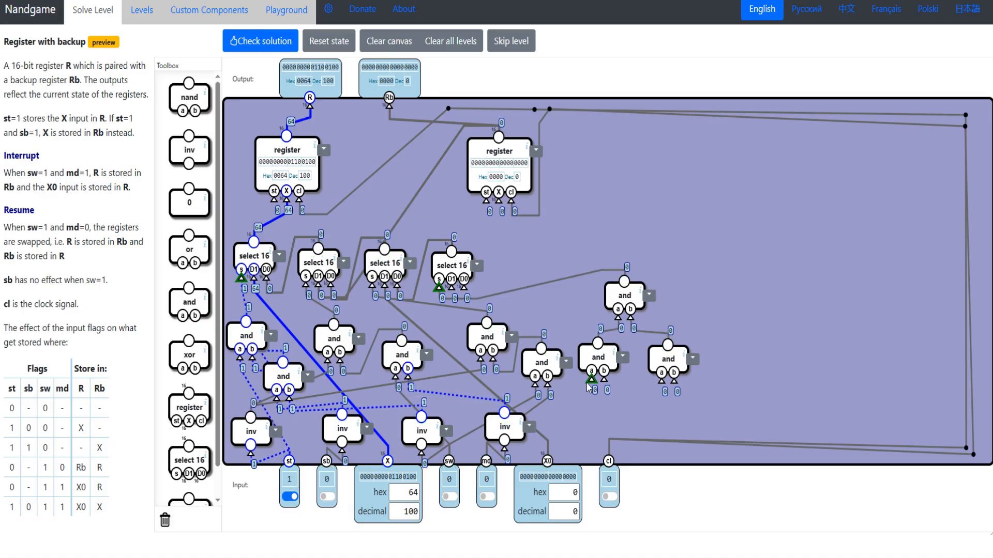
- Wire the two lower and gates to st, inverted sb, sw and md, and the fourth select 16's D1 to X0
{"action": "left_click_drag", "start_coordinate": [591, 380], "coordinate": [288, 465]}
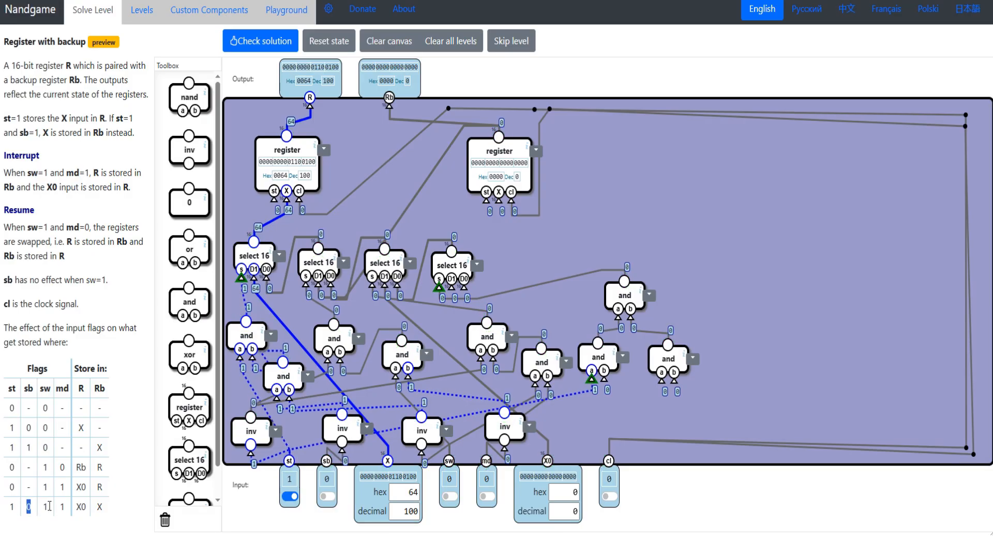
{"action": "left_click_drag", "start_coordinate": [600, 384], "coordinate": [342, 414]}
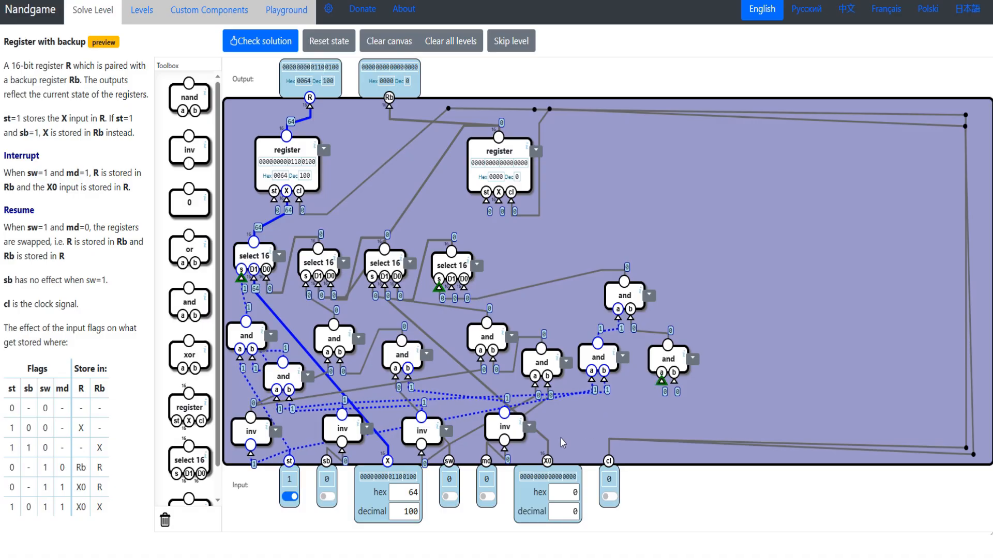
{"action": "left_click_drag", "start_coordinate": [662, 381], "coordinate": [449, 461]}
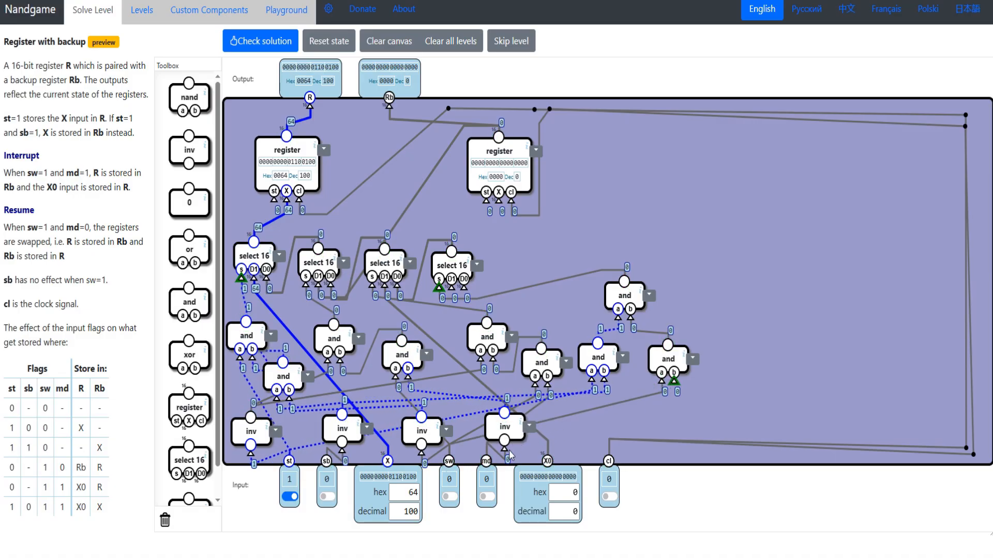
{"action": "left_click_drag", "start_coordinate": [674, 381], "coordinate": [486, 462]}
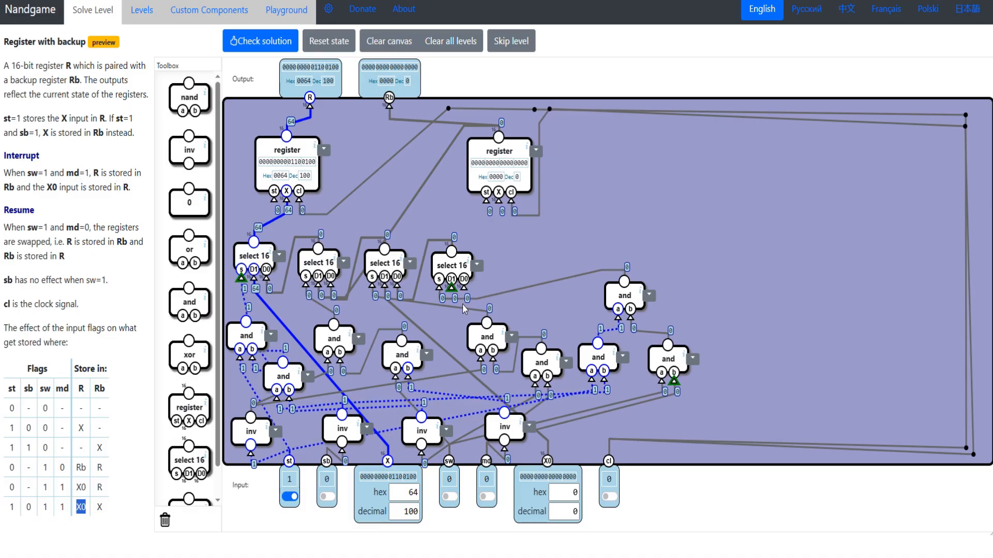
{"action": "left_click_drag", "start_coordinate": [451, 287], "coordinate": [547, 461]}
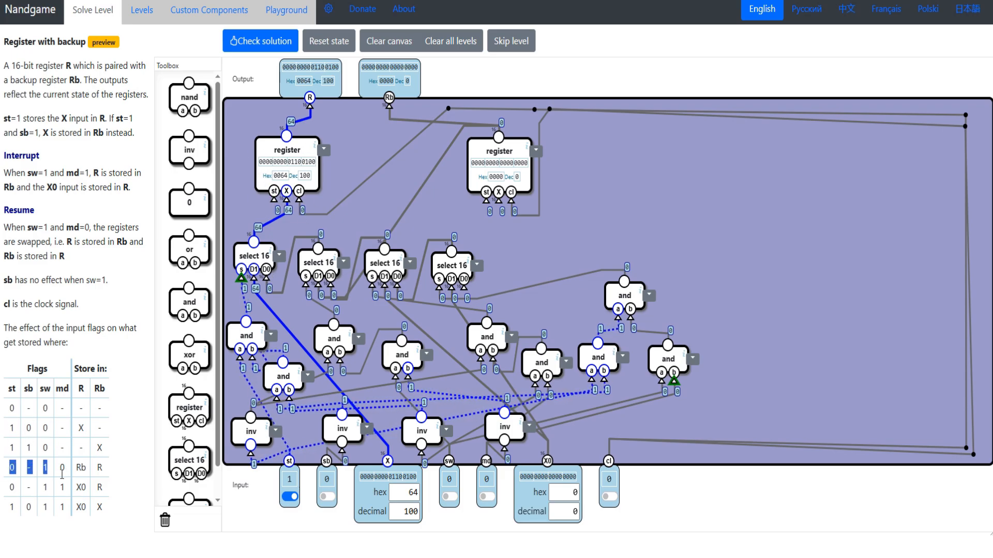
- Add three or gates beside the R register, with two of them feeding the inputs of the third
{"action": "left_click_drag", "start_coordinate": [26, 487], "coordinate": [50, 501]}
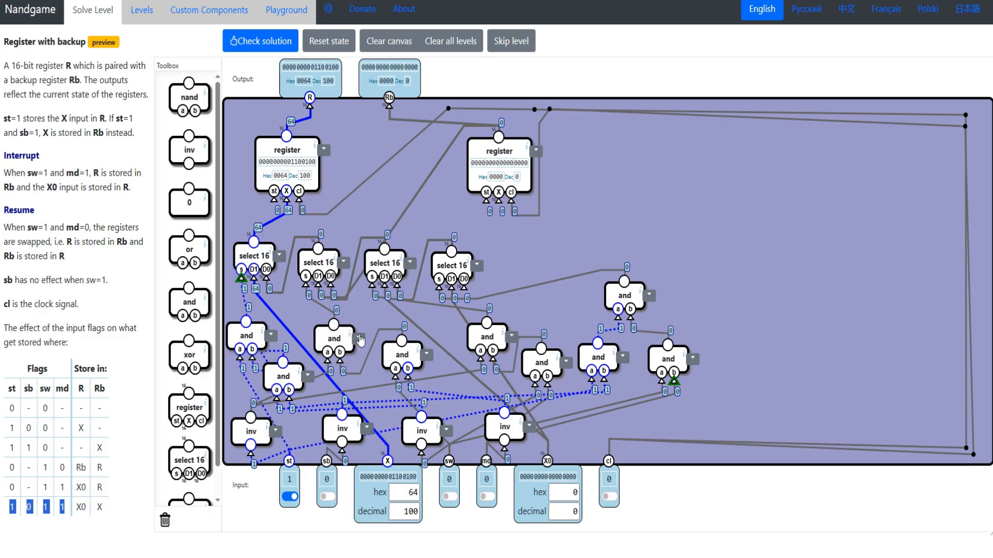
{"action": "left_click_drag", "start_coordinate": [6, 434], "coordinate": [88, 430]}
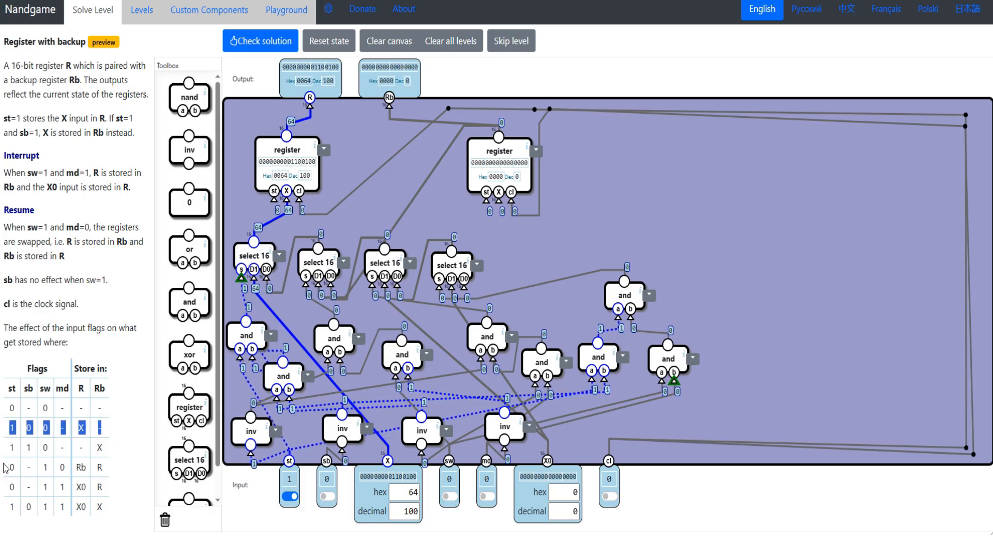
{"action": "left_click_drag", "start_coordinate": [6, 468], "coordinate": [98, 474]}
{"action": "left_click_drag", "start_coordinate": [5, 495], "coordinate": [94, 498]}
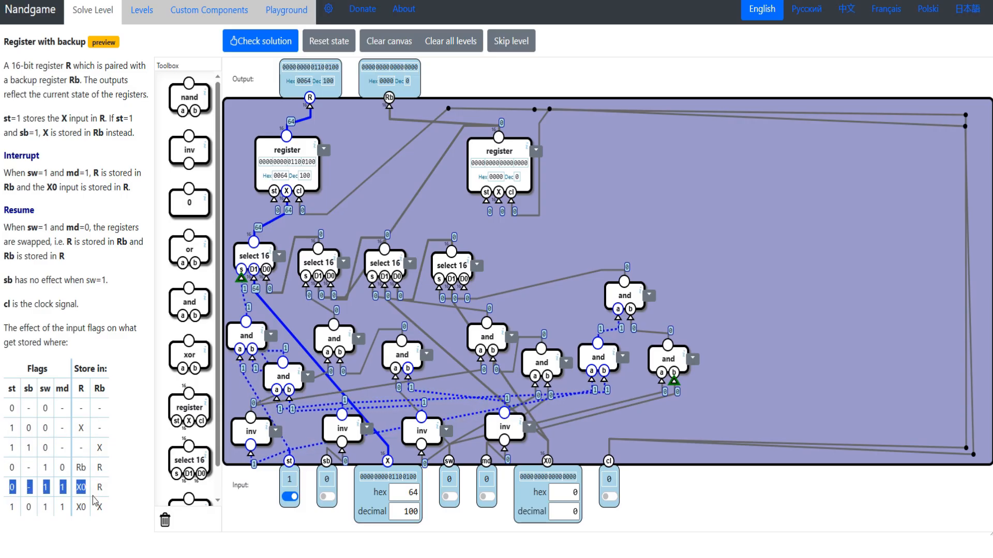
{"action": "left_click_drag", "start_coordinate": [10, 513], "coordinate": [75, 516]}
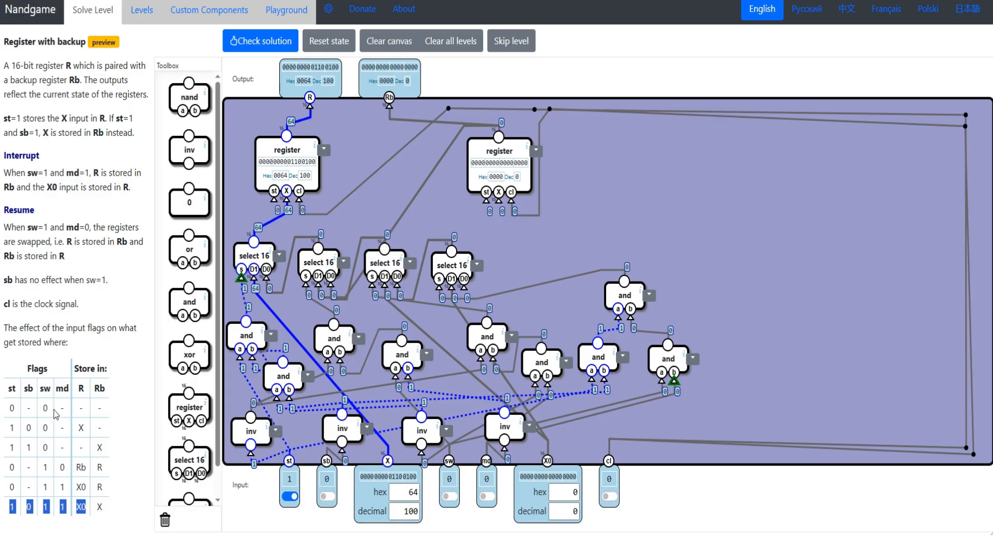
{"action": "left_click_drag", "start_coordinate": [193, 250], "coordinate": [406, 208]}
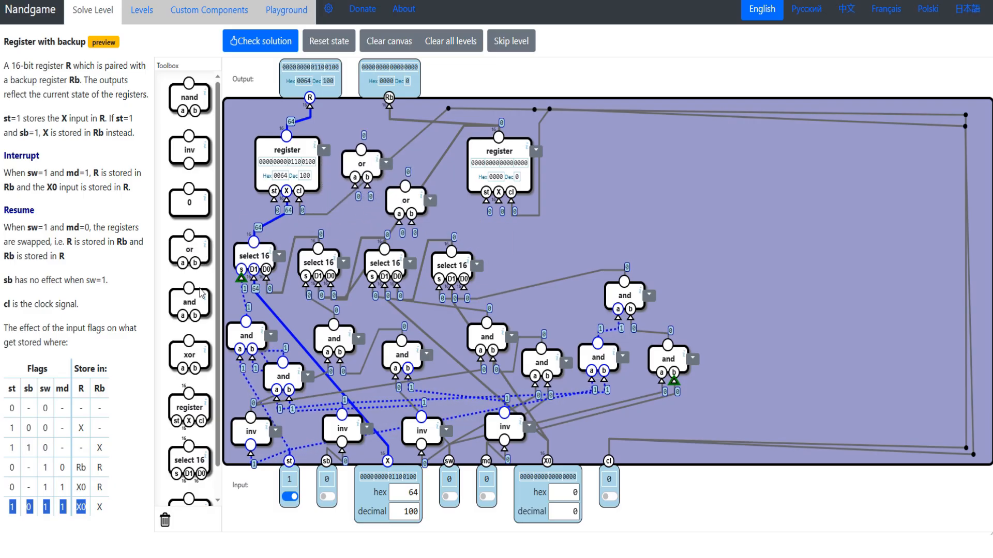
{"action": "left_click_drag", "start_coordinate": [178, 251], "coordinate": [329, 215]}
{"action": "left_click_drag", "start_coordinate": [359, 164], "coordinate": [386, 158]}
{"action": "left_click_drag", "start_coordinate": [334, 212], "coordinate": [346, 187]}
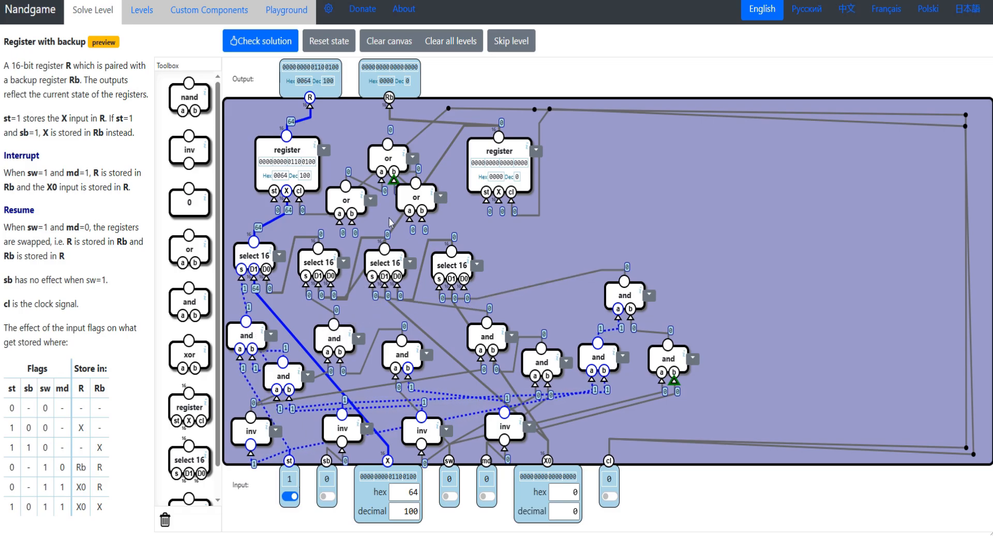
- Wire the four flag-row and outputs into the two lower or gates, and the combined or output to the R register's st
{"action": "left_click_drag", "start_coordinate": [340, 219], "coordinate": [246, 323]}
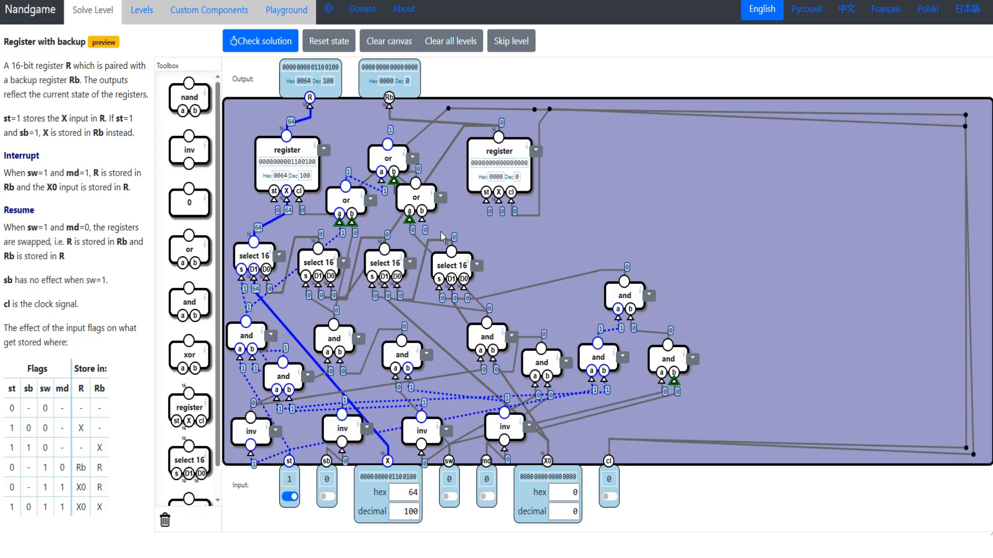
{"action": "left_click_drag", "start_coordinate": [423, 221], "coordinate": [624, 282]}
{"action": "left_click_drag", "start_coordinate": [390, 162], "coordinate": [274, 198]}
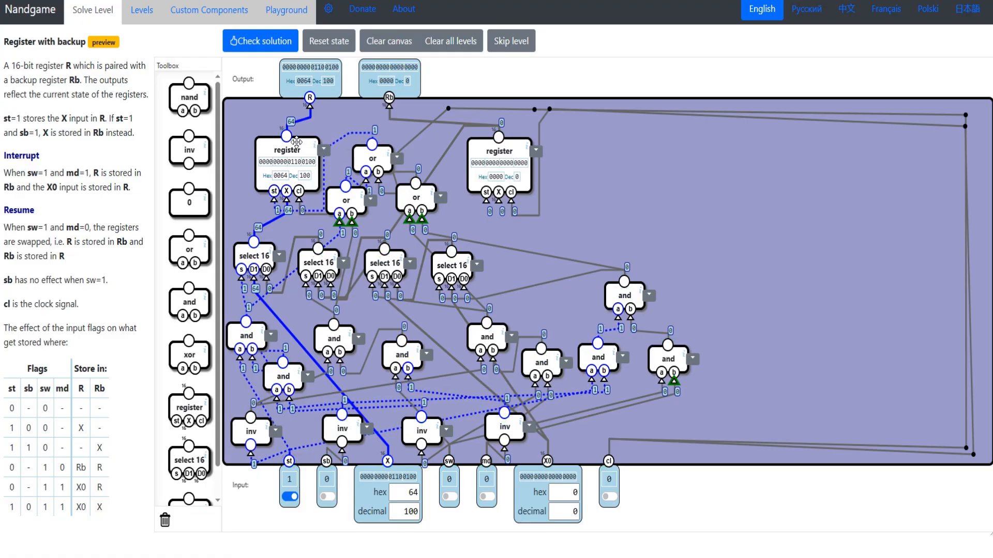
{"action": "left_click_drag", "start_coordinate": [297, 143], "coordinate": [286, 136]}
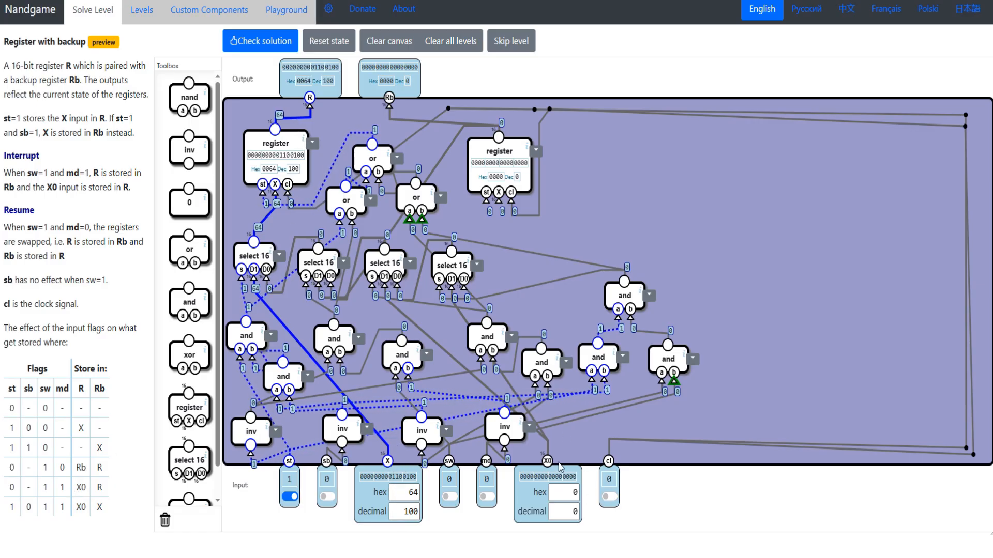
- Test the 0 - 1 1 flag row with X0 at decimal 50, st off, sw and md on, and pulse cl
{"action": "double_click", "coordinate": [572, 512]}
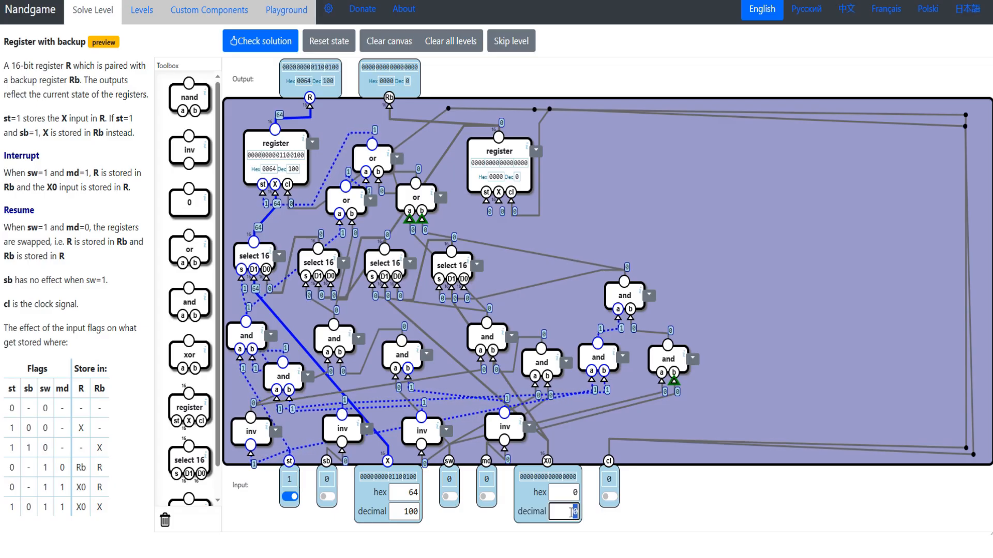
{"action": "type", "text": "50"}
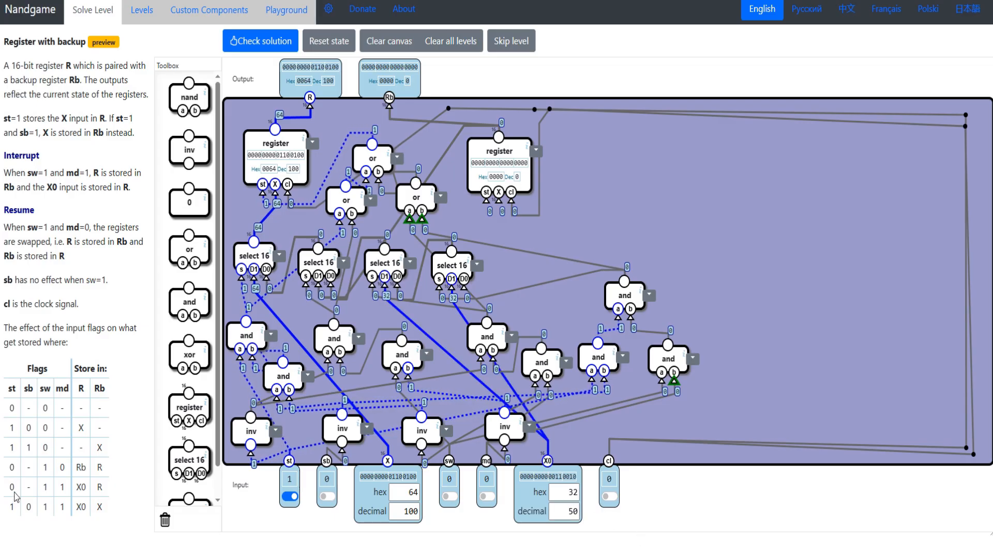
{"action": "left_click_drag", "start_coordinate": [8, 488], "coordinate": [69, 484]}
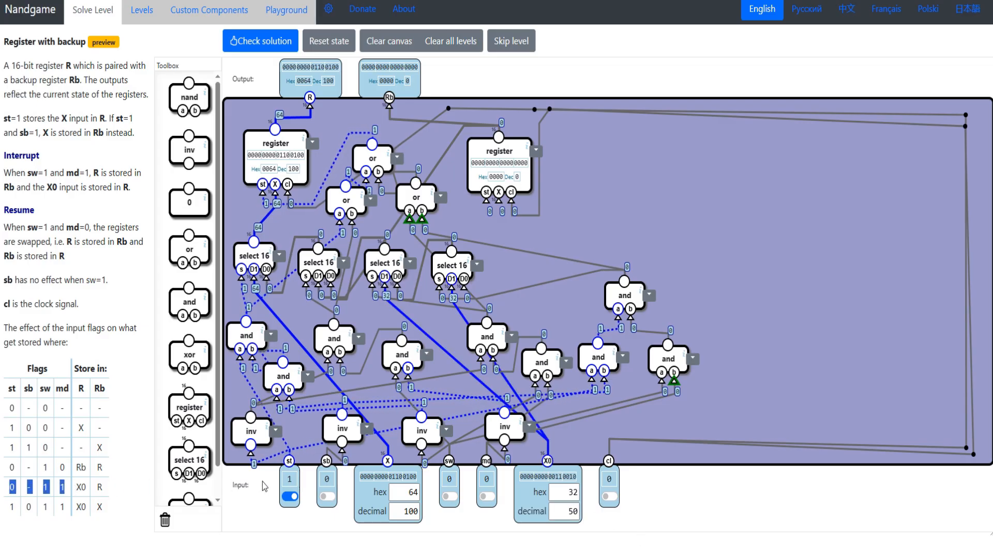
{"action": "left_click", "coordinate": [289, 497]}
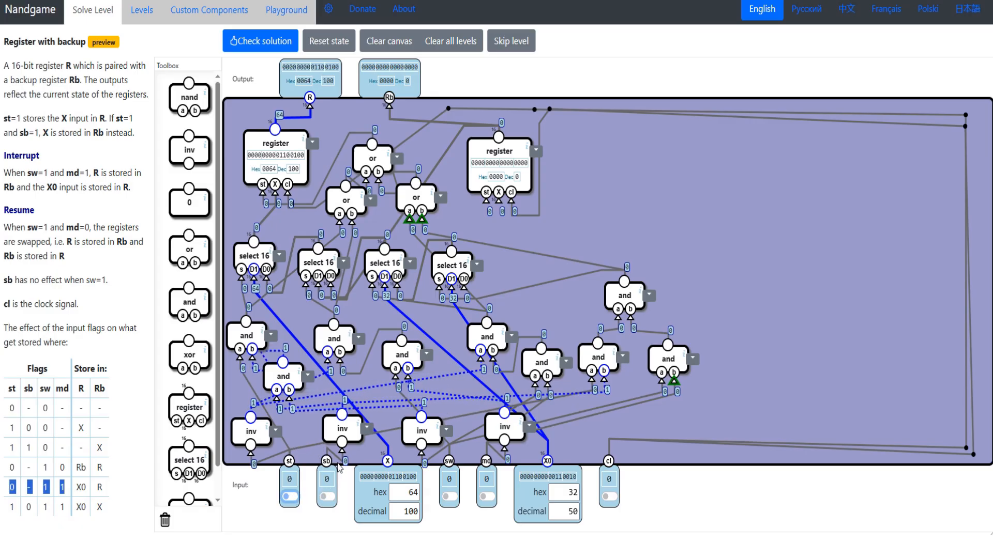
{"action": "left_click", "coordinate": [449, 497]}
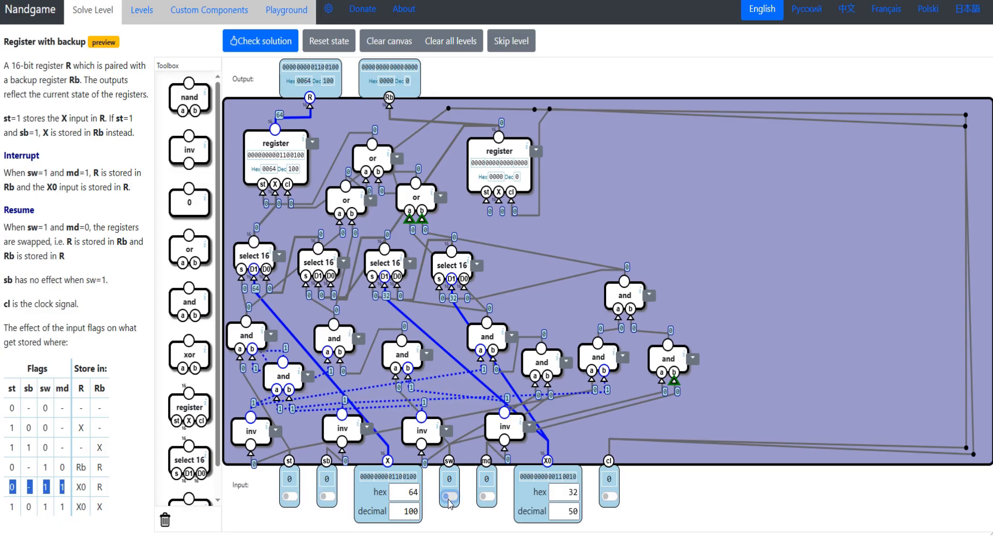
{"action": "left_click", "coordinate": [486, 496]}
{"action": "left_click", "coordinate": [610, 499]}
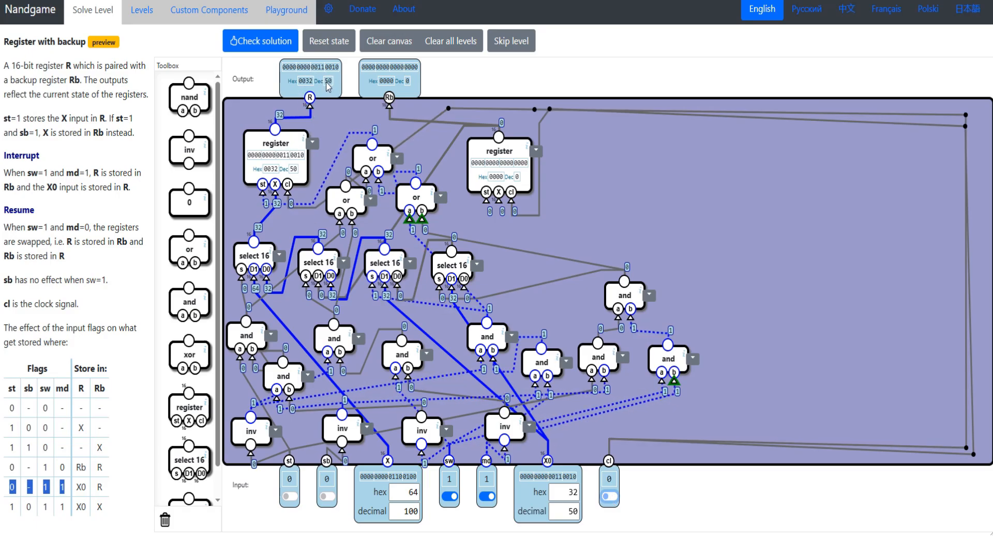
- Add four select 16 components beside the Rb register and chain each one's D0 to the output of the following one
{"action": "left_click_drag", "start_coordinate": [516, 150], "coordinate": [563, 154]}
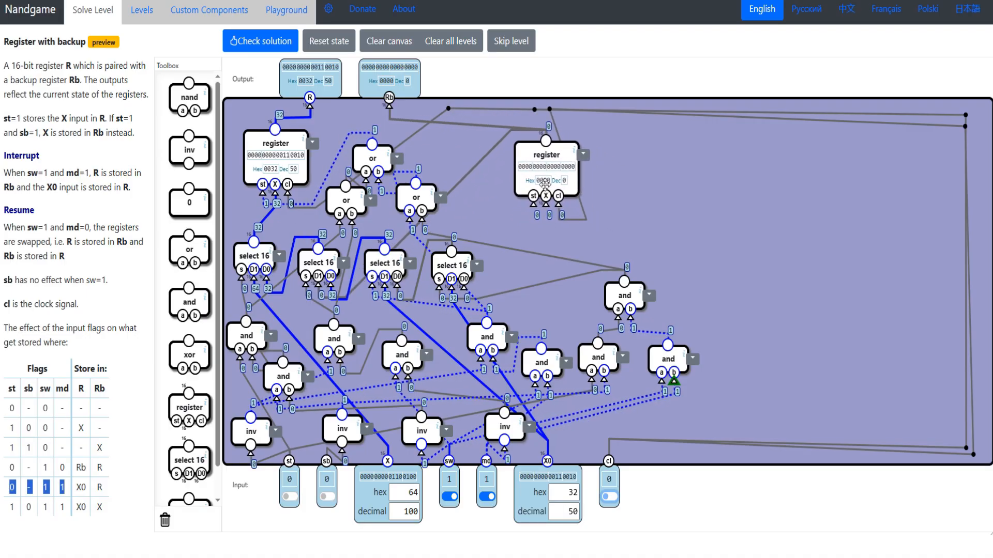
{"action": "left_click", "coordinate": [514, 165]}
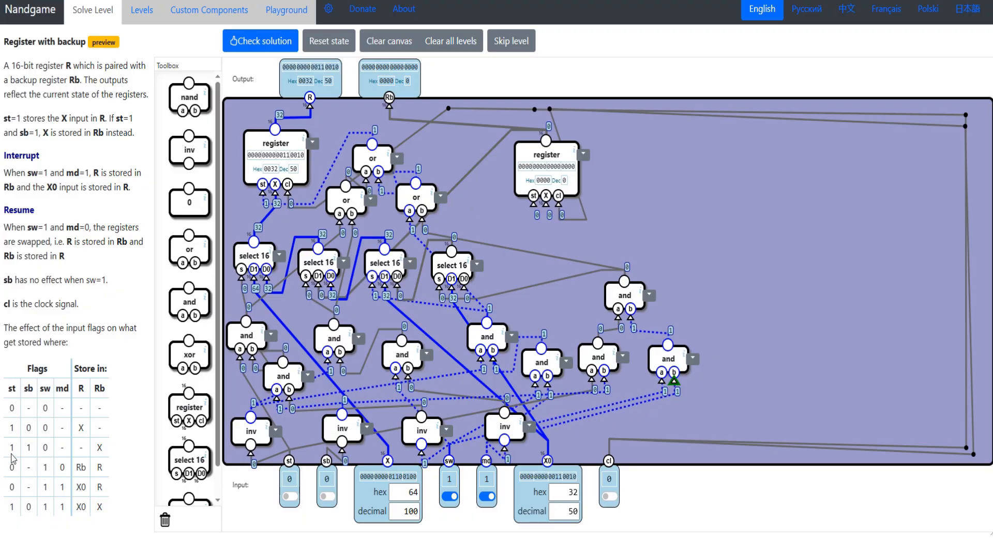
{"action": "left_click_drag", "start_coordinate": [37, 454], "coordinate": [117, 491]}
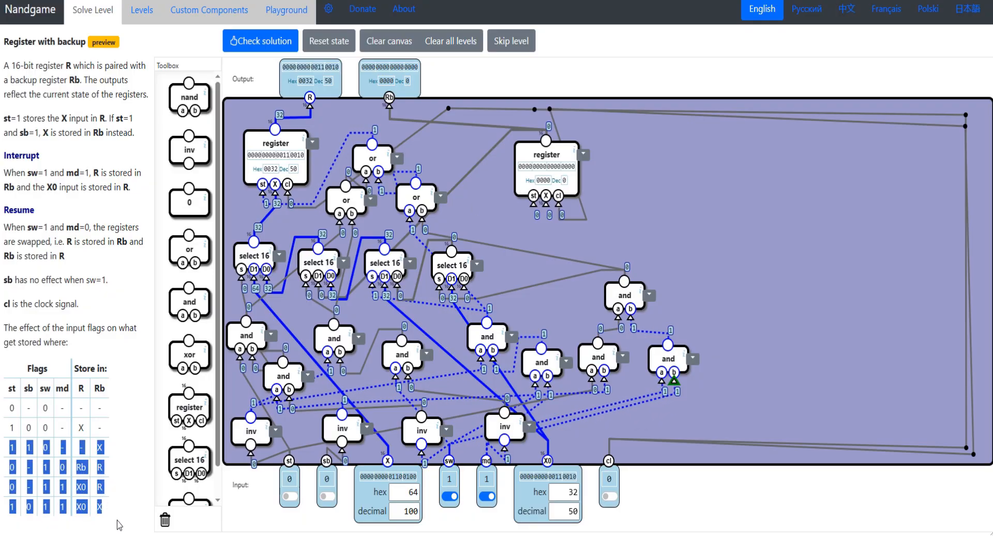
{"action": "left_click_drag", "start_coordinate": [559, 153], "coordinate": [543, 158]}
{"action": "left_click_drag", "start_coordinate": [467, 344], "coordinate": [627, 203]}
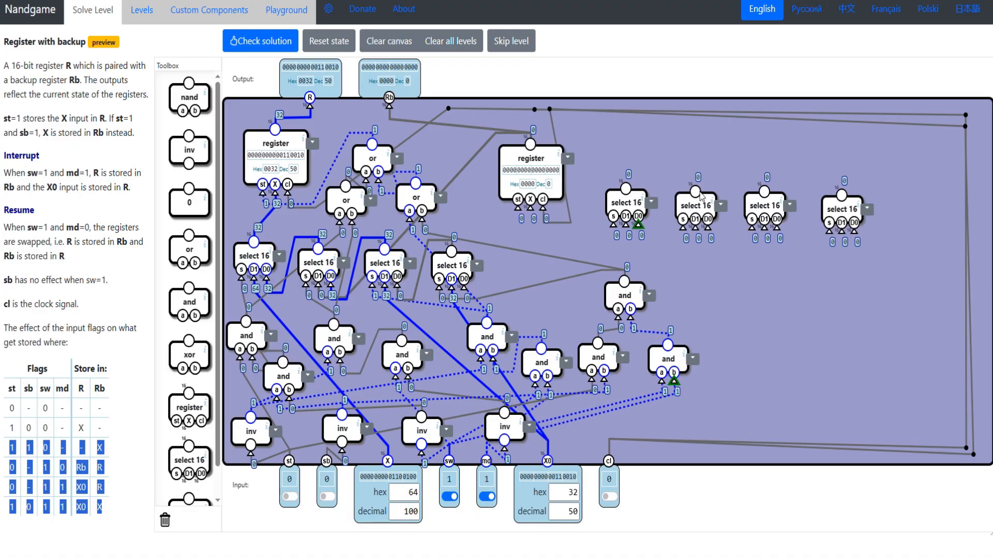
{"action": "left_click_drag", "start_coordinate": [638, 224], "coordinate": [695, 190]}
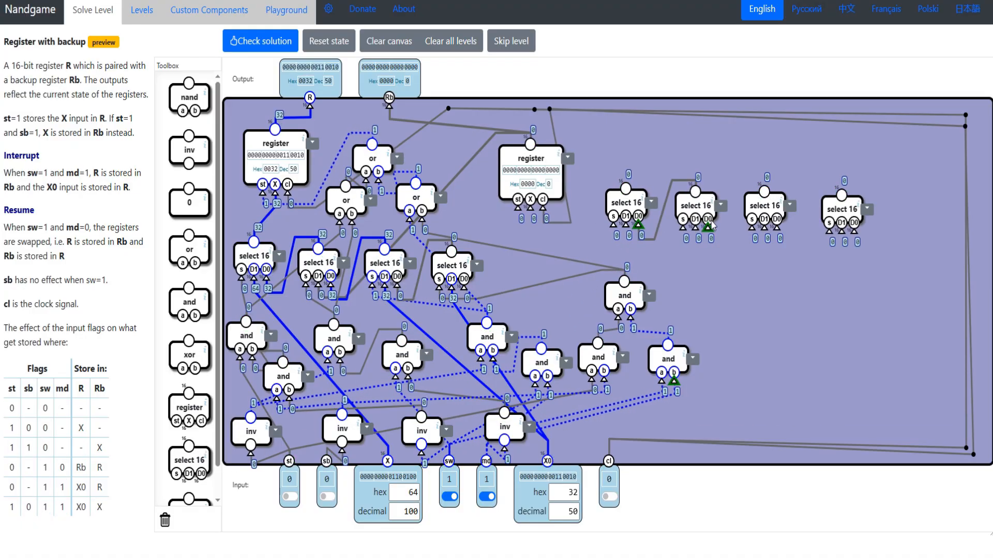
{"action": "left_click_drag", "start_coordinate": [708, 226], "coordinate": [764, 194]}
{"action": "left_click_drag", "start_coordinate": [779, 236], "coordinate": [838, 196]}
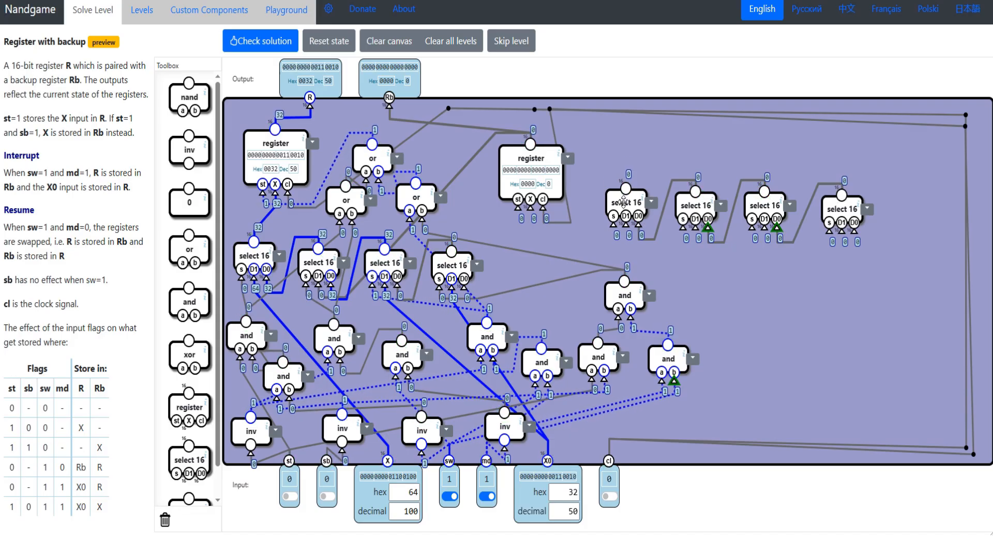
- Wire input X to the D1 of the first select 16 beside Rb, and that select's output to the Rb register's X
{"action": "left_click_drag", "start_coordinate": [626, 202], "coordinate": [606, 195]}
{"action": "left_click_drag", "start_coordinate": [11, 445], "coordinate": [100, 449]}
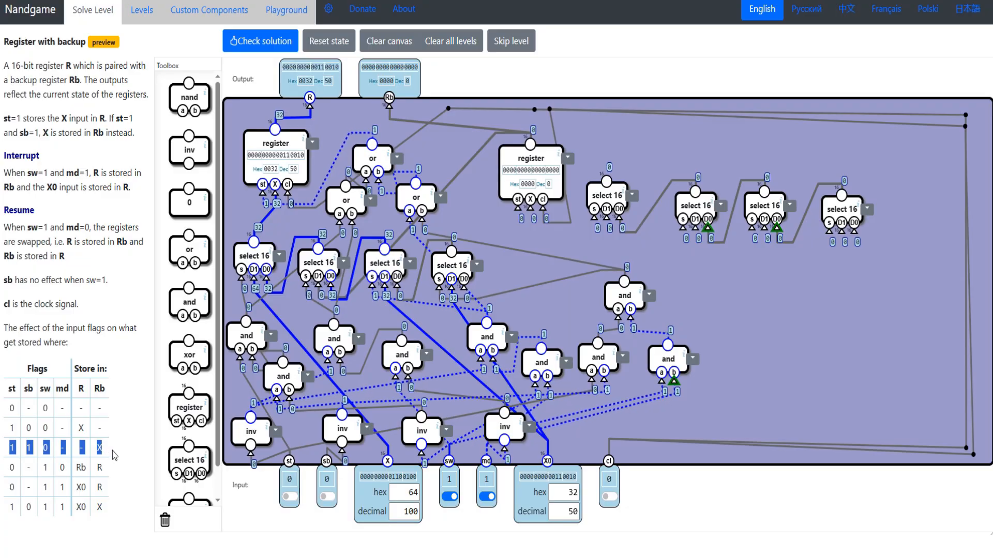
{"action": "double_click", "coordinate": [111, 451]}
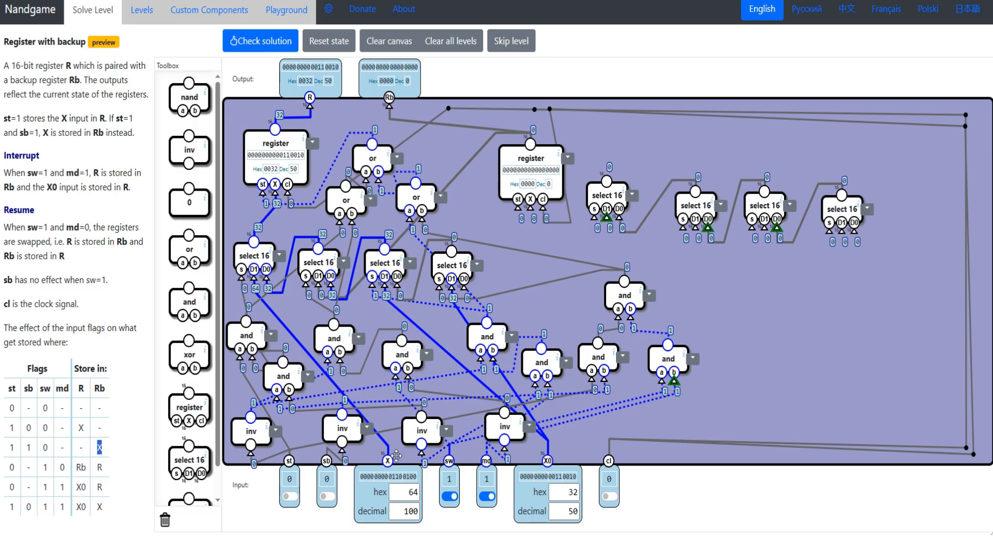
{"action": "left_click_drag", "start_coordinate": [388, 461], "coordinate": [611, 217]}
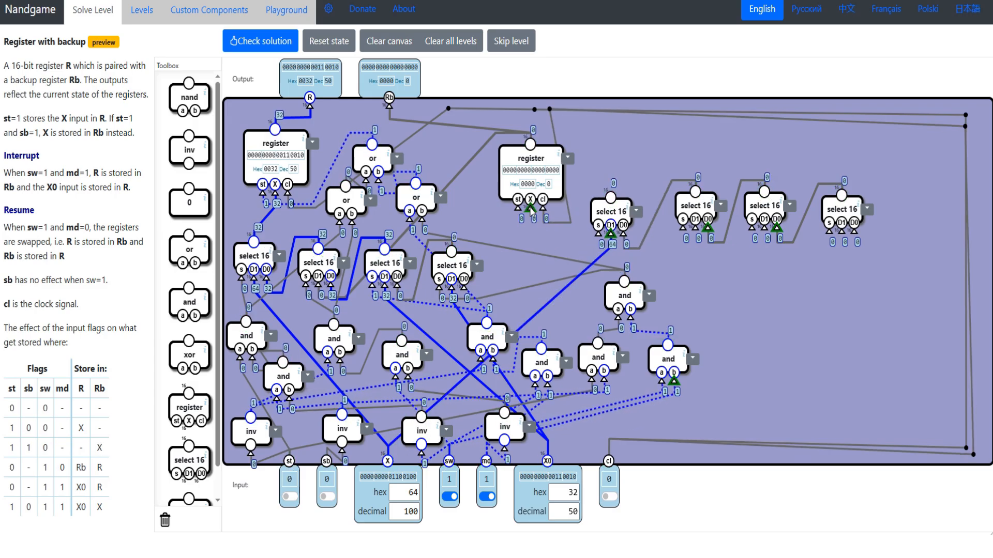
{"action": "mouse_move", "coordinate": [530, 209]}
{"action": "left_mouse_down"}
{"action": "mouse_move", "coordinate": [533, 231]}
{"action": "mouse_move", "coordinate": [560, 231]}
{"action": "mouse_move", "coordinate": [595, 205]}
{"action": "mouse_move", "coordinate": [616, 210]}
{"action": "left_mouse_up"}
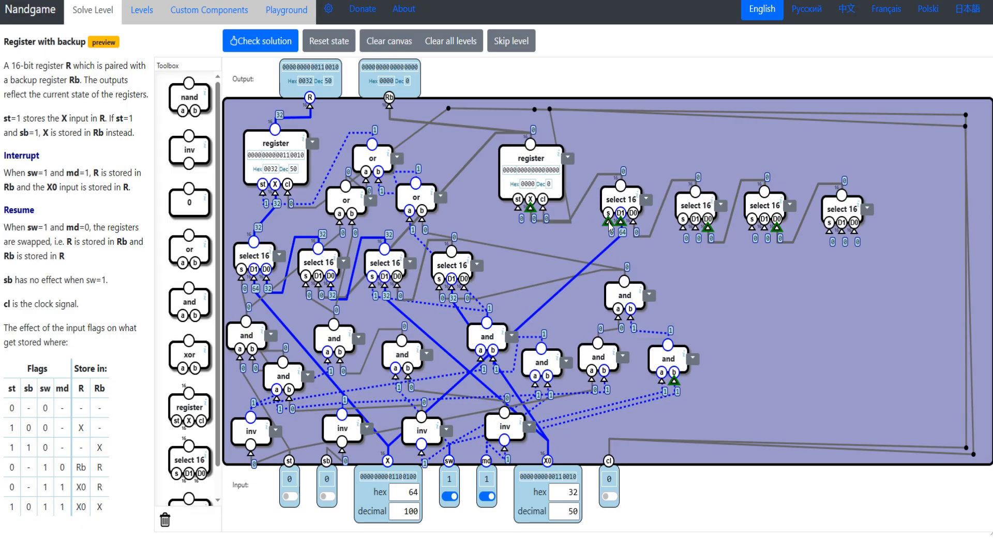
- Add two and gates combining st, sb and inverted sw, and wire their result to the first Rb select's s and the Rb register's st
{"action": "left_click_drag", "start_coordinate": [9, 451], "coordinate": [28, 450]}
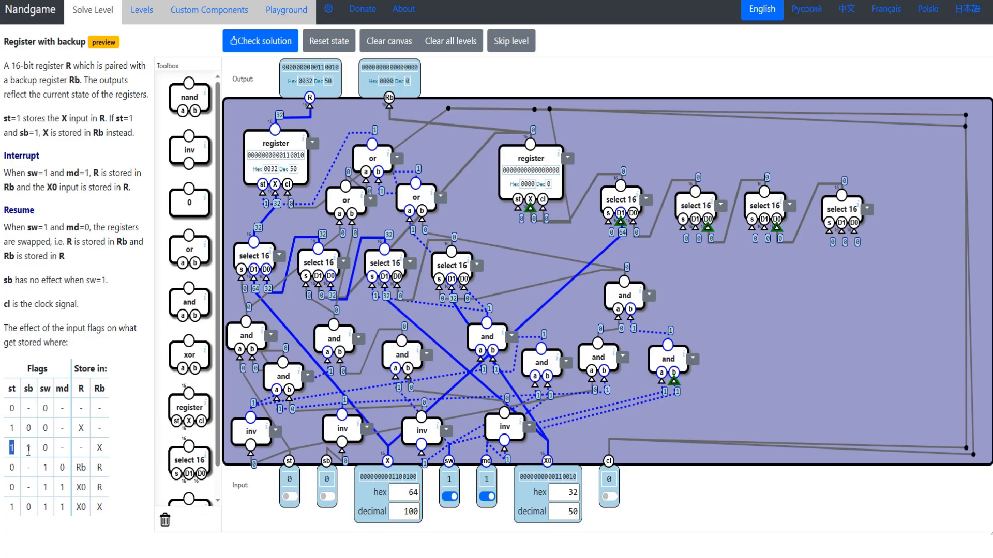
{"action": "double_click", "coordinate": [45, 448]}
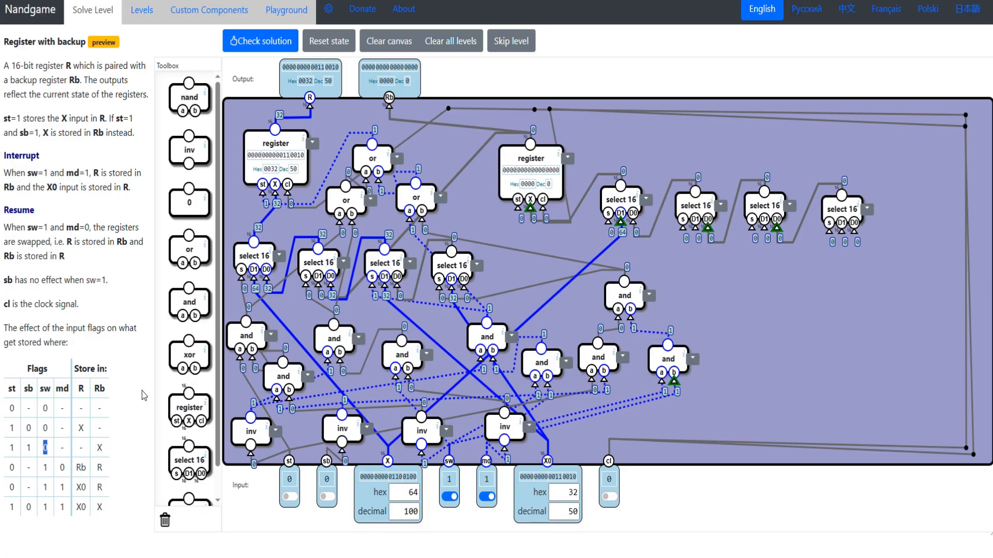
{"action": "left_click_drag", "start_coordinate": [189, 305], "coordinate": [768, 364]}
{"action": "left_click_drag", "start_coordinate": [762, 337], "coordinate": [707, 323]}
{"action": "left_click_drag", "start_coordinate": [718, 310], "coordinate": [702, 276]}
{"action": "left_click_drag", "start_coordinate": [695, 311], "coordinate": [691, 351]}
{"action": "left_click_drag", "start_coordinate": [332, 463], "coordinate": [290, 460]}
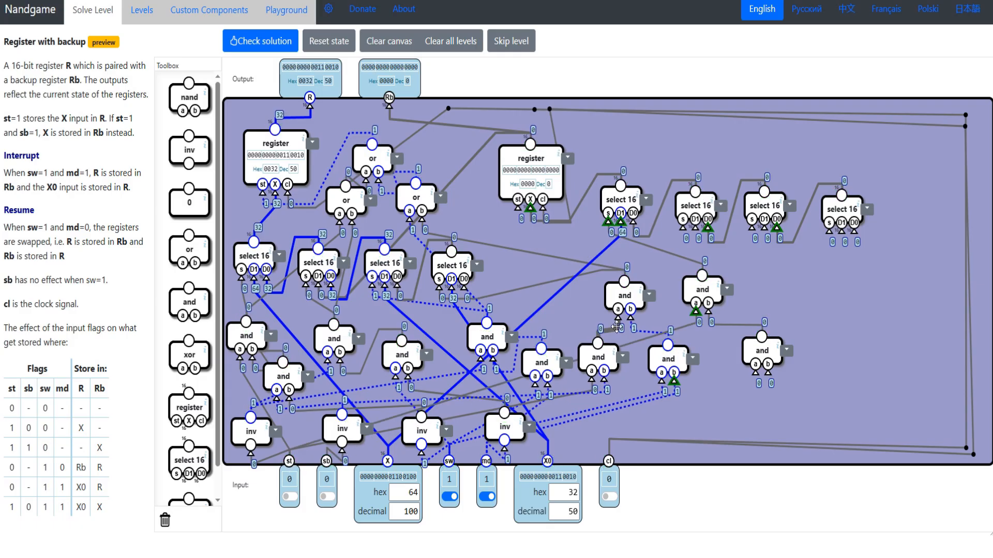
{"action": "left_click_drag", "start_coordinate": [394, 429], "coordinate": [326, 461]}
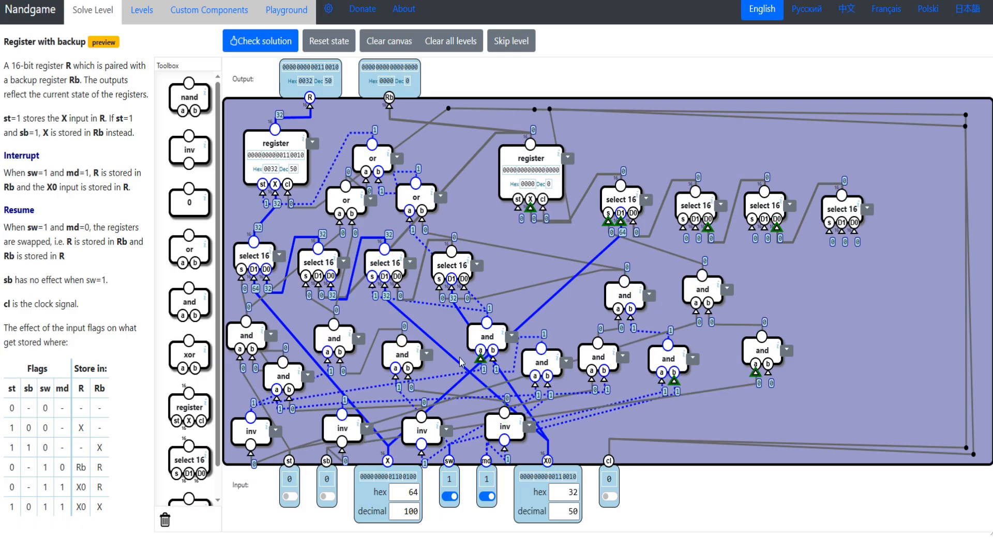
{"action": "left_click_drag", "start_coordinate": [612, 400], "coordinate": [422, 417]}
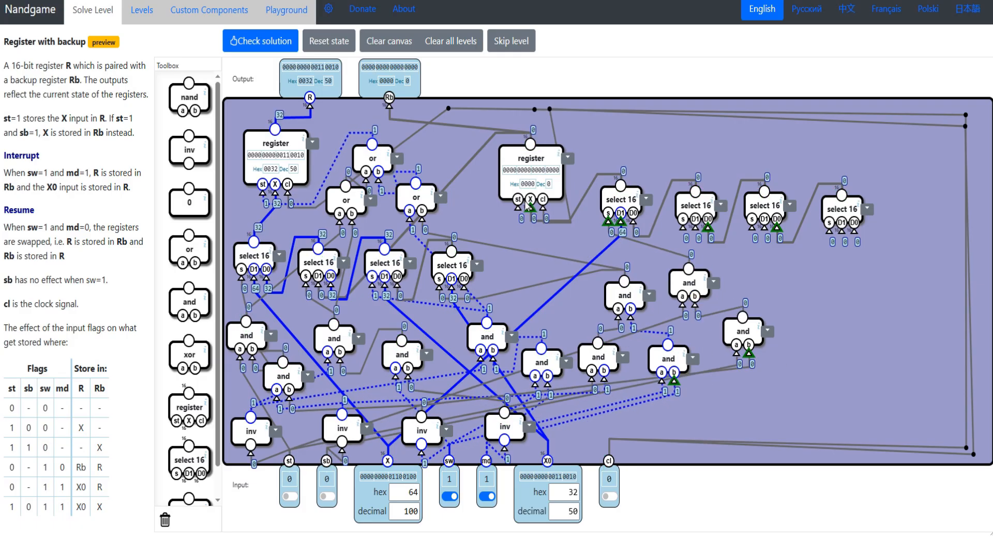
{"action": "left_click_drag", "start_coordinate": [517, 208], "coordinate": [689, 269]}
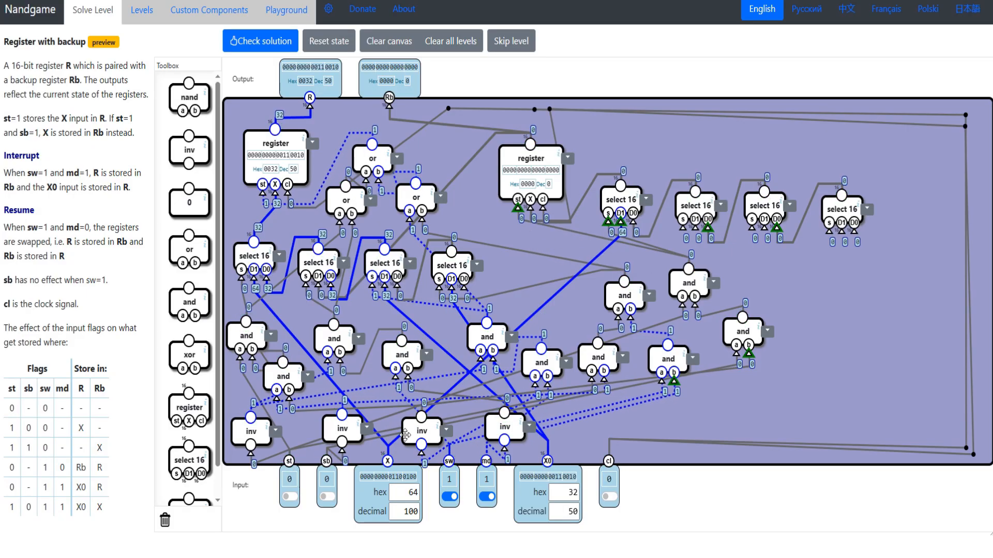
- Test the 1 1 0 - flag row by turning st and sb on and sw off, and pulse cl
{"action": "left_click_drag", "start_coordinate": [10, 455], "coordinate": [109, 450]}
{"action": "left_click", "coordinate": [289, 497]}
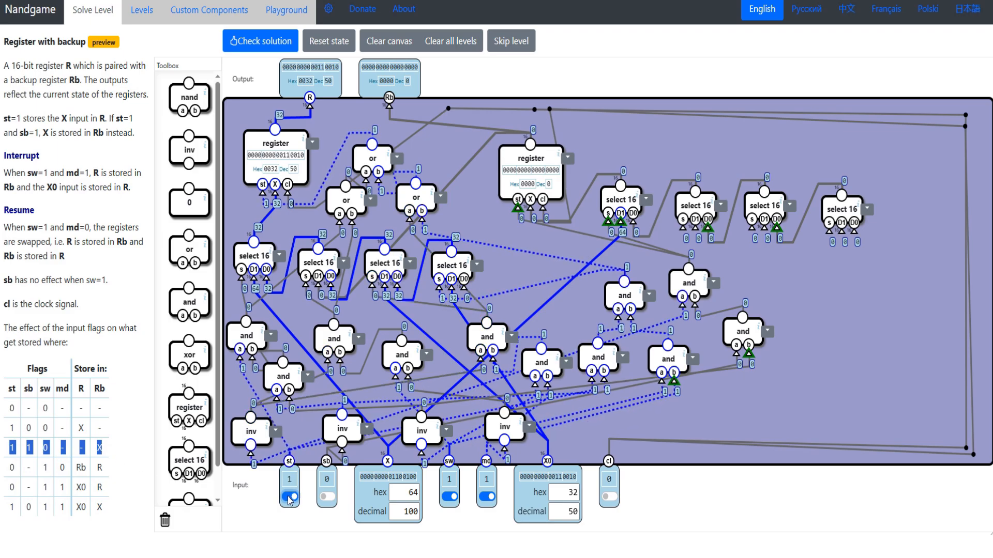
{"action": "left_click", "coordinate": [327, 497]}
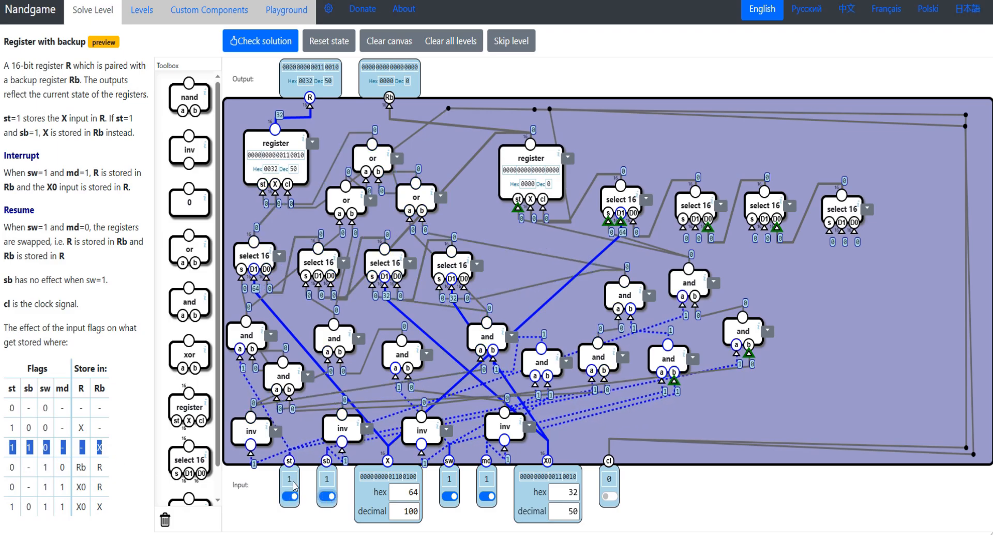
{"action": "left_click", "coordinate": [449, 497]}
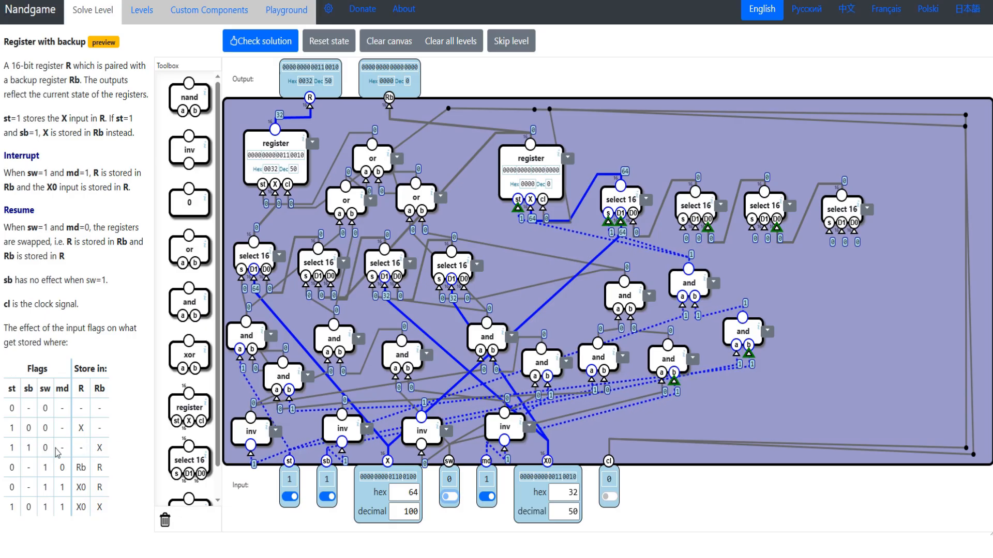
{"action": "left_click_drag", "start_coordinate": [56, 451], "coordinate": [68, 450]}
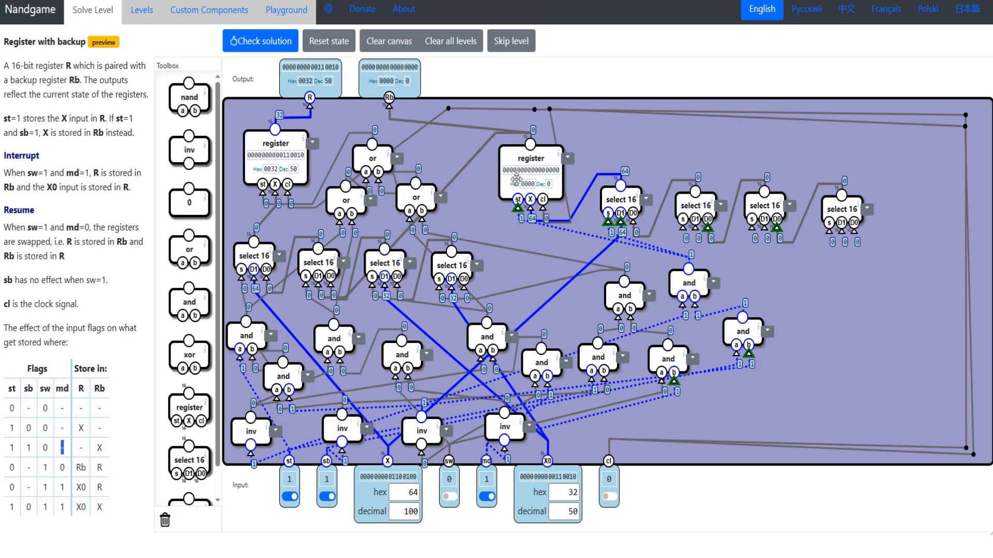
{"action": "left_click", "coordinate": [609, 497]}
{"action": "left_click", "coordinate": [609, 497]}
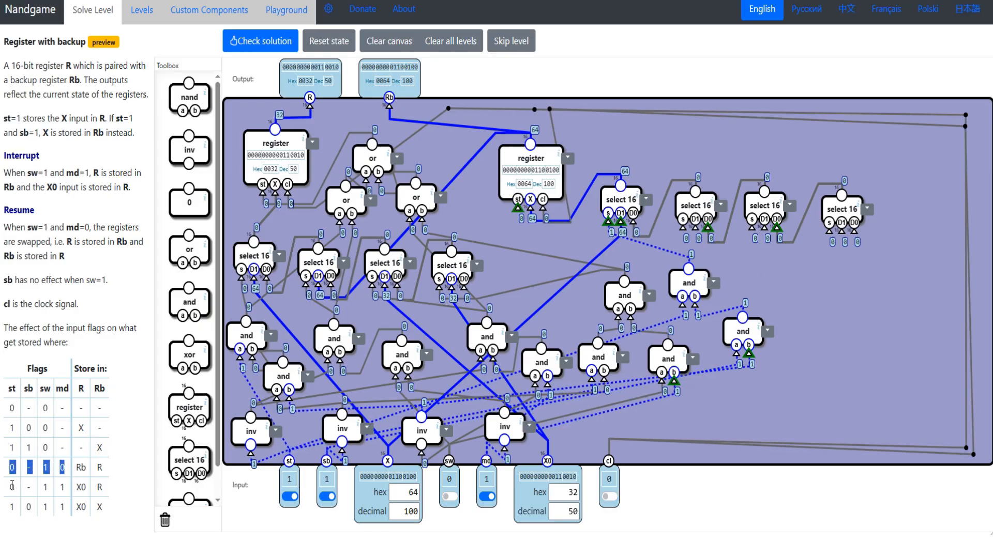
- Wire the s inputs of the remaining three Rb selects to the existing and gates for flag rows 0 - 1 0, 0 - 1 1 and 1 0 1 1
{"action": "left_click_drag", "start_coordinate": [12, 486], "coordinate": [71, 509]}
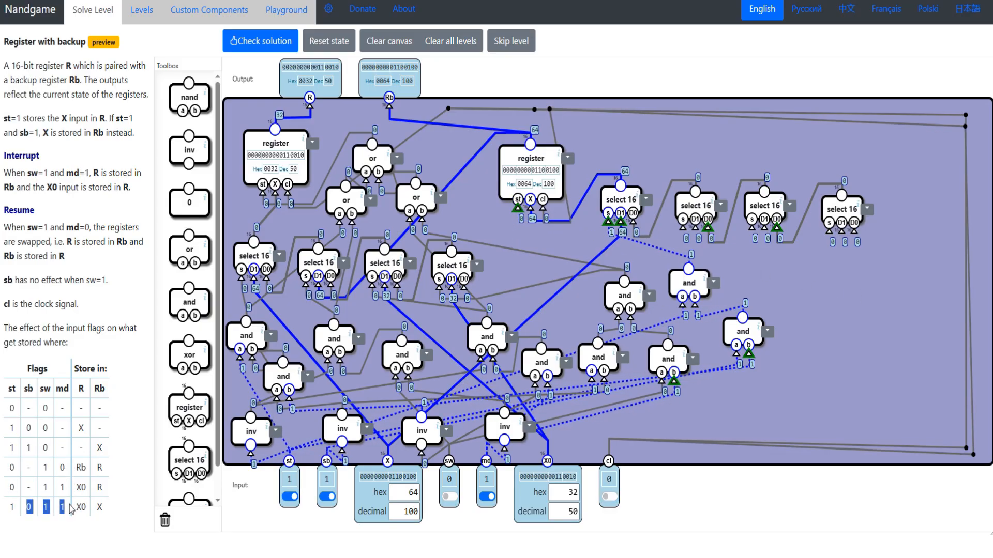
{"action": "left_click_drag", "start_coordinate": [8, 468], "coordinate": [88, 467]}
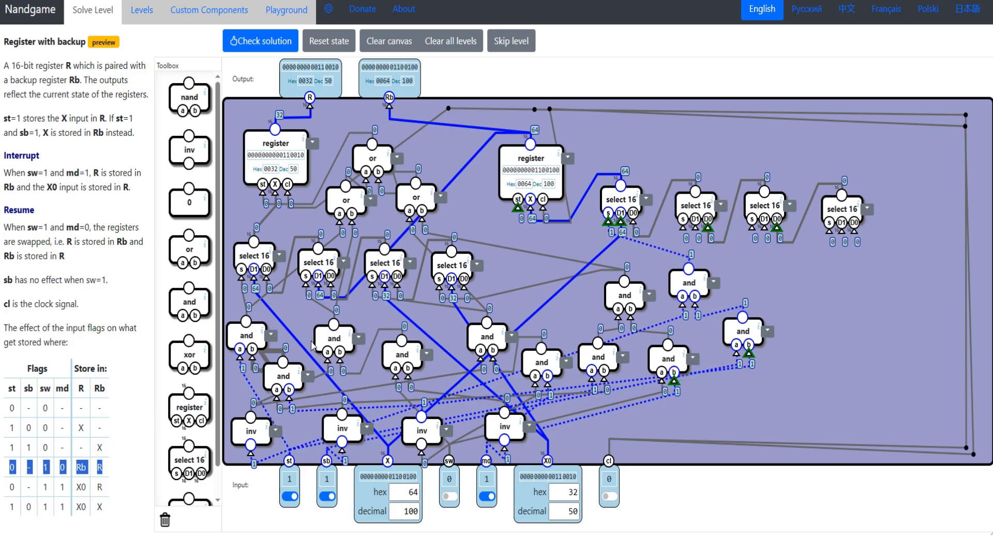
{"action": "left_click_drag", "start_coordinate": [337, 343], "coordinate": [336, 355]}
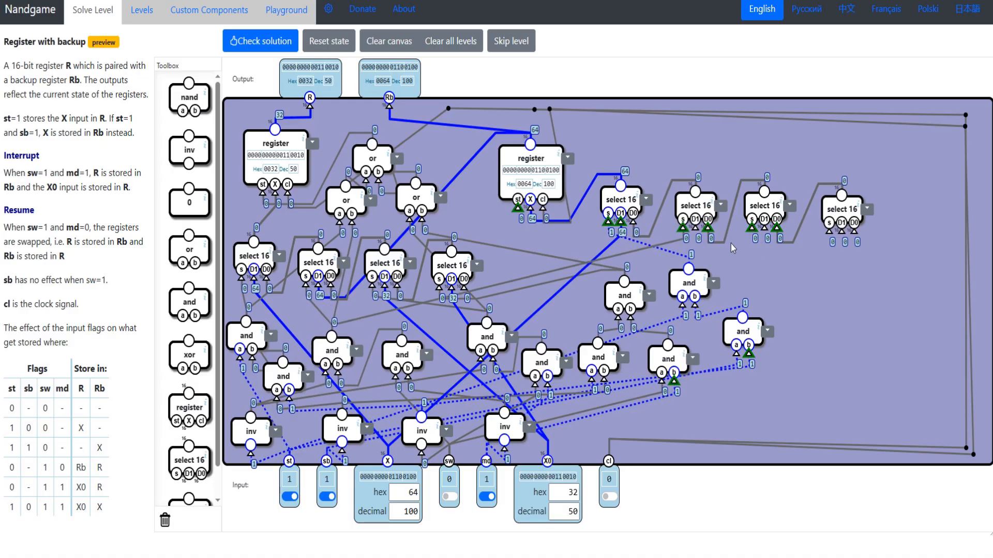
{"action": "left_click_drag", "start_coordinate": [752, 230], "coordinate": [486, 323]}
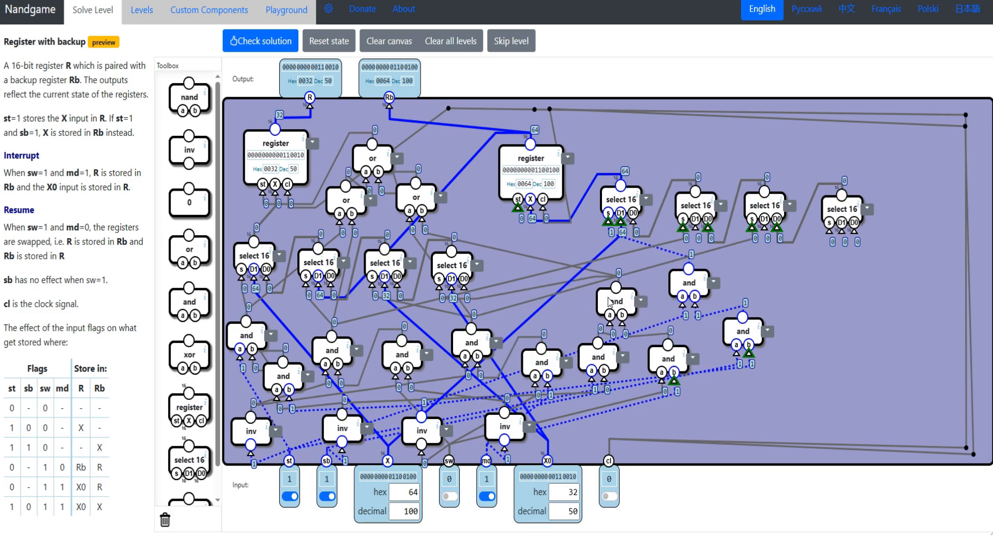
{"action": "left_click_drag", "start_coordinate": [32, 515], "coordinate": [100, 504]}
{"action": "mouse_move", "coordinate": [609, 303]}
{"action": "left_mouse_down"}
{"action": "mouse_move", "coordinate": [602, 291]}
{"action": "mouse_move", "coordinate": [613, 296]}
{"action": "left_mouse_up"}
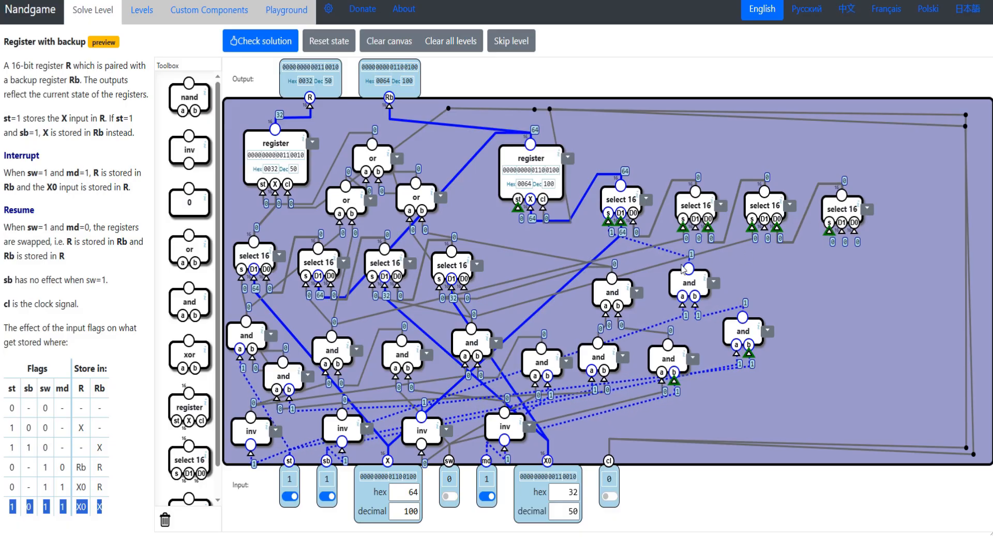
{"action": "left_click_drag", "start_coordinate": [615, 279], "coordinate": [607, 291]}
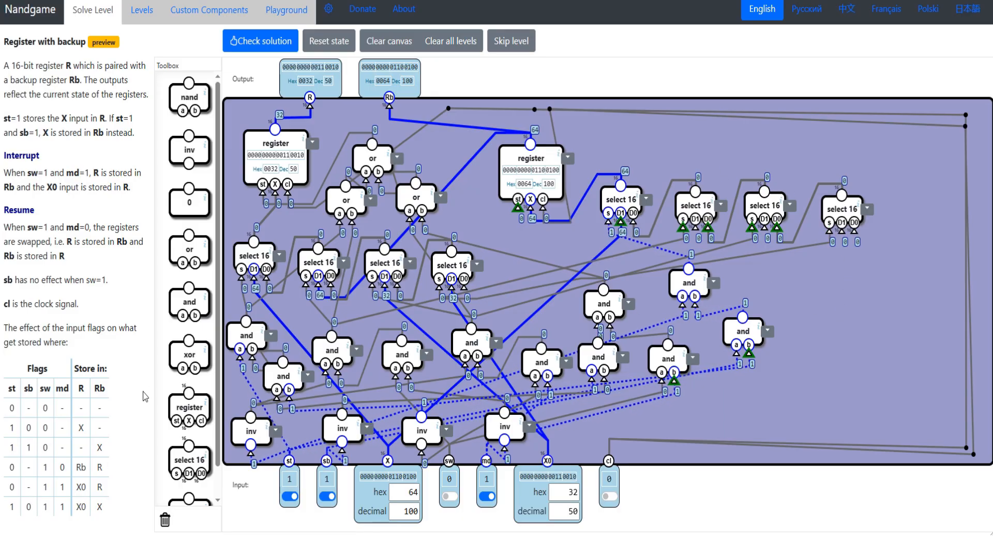
- Wire the second Rb select's D1 to the R register's output, the third's to the Rb register's output and the fourth's to X
{"action": "mouse_move", "coordinate": [690, 198]}
{"action": "left_mouse_down"}
{"action": "mouse_move", "coordinate": [699, 189]}
{"action": "mouse_move", "coordinate": [678, 198]}
{"action": "left_mouse_up"}
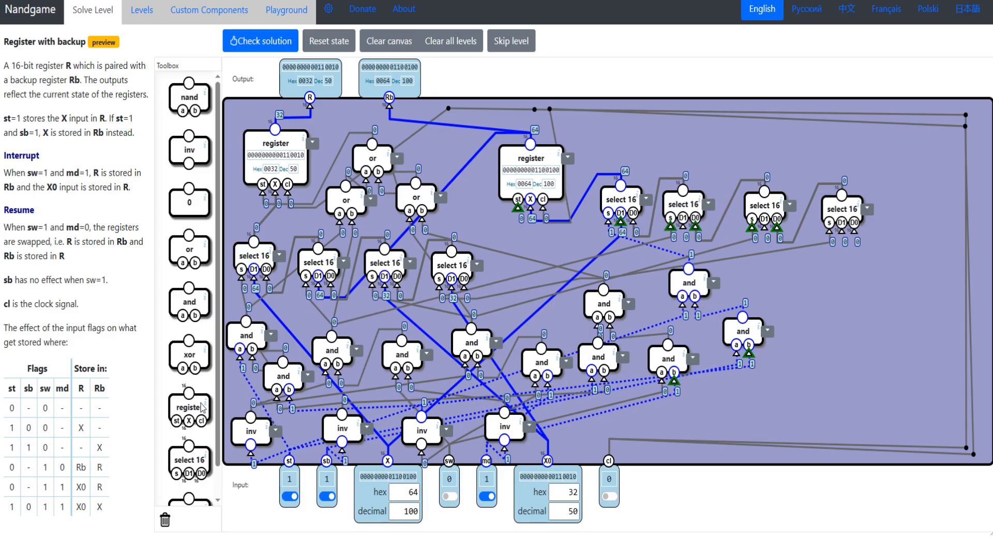
{"action": "left_click", "coordinate": [113, 474]}
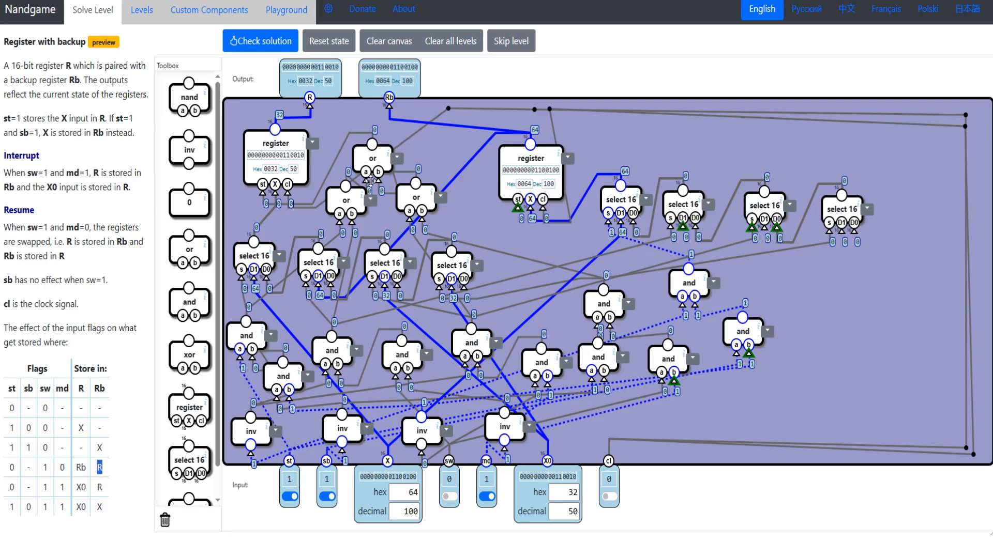
{"action": "left_click_drag", "start_coordinate": [274, 129], "coordinate": [683, 218]}
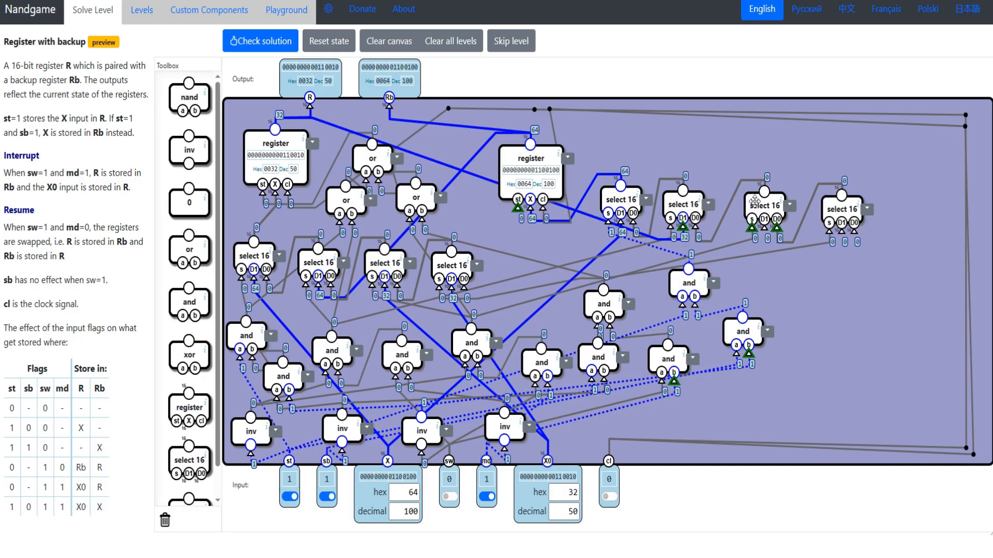
{"action": "left_click_drag", "start_coordinate": [755, 201], "coordinate": [743, 199]}
{"action": "double_click", "coordinate": [98, 488]}
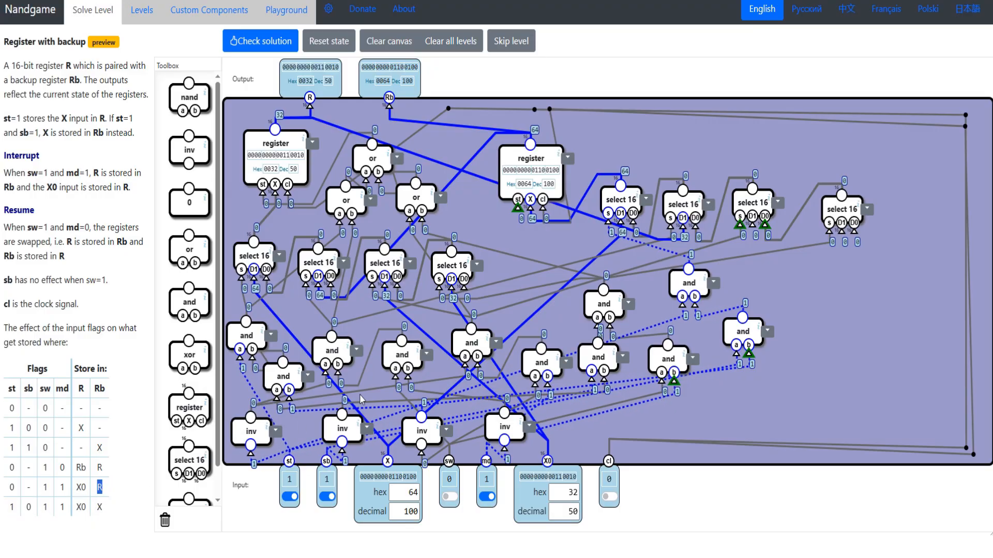
{"action": "left_click_drag", "start_coordinate": [753, 230], "coordinate": [530, 144]}
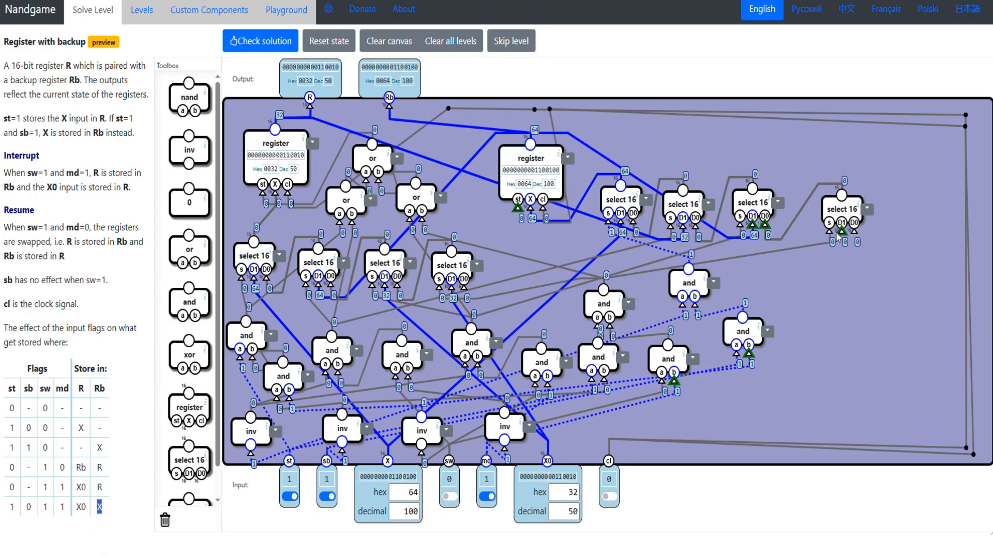
{"action": "left_click_drag", "start_coordinate": [841, 231], "coordinate": [387, 460]}
- Add three or gates between the R and Rb registers, with two of them feeding the inputs of the third
{"action": "left_click_drag", "start_coordinate": [415, 197], "coordinate": [413, 198]}
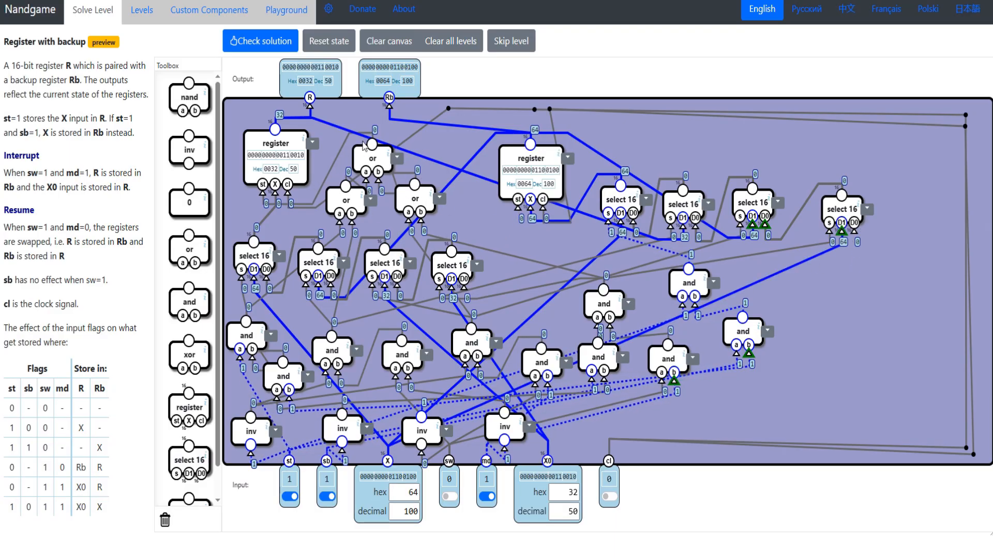
{"action": "mouse_move", "coordinate": [410, 207]}
{"action": "left_mouse_down"}
{"action": "mouse_move", "coordinate": [401, 188]}
{"action": "mouse_move", "coordinate": [406, 207]}
{"action": "left_mouse_up"}
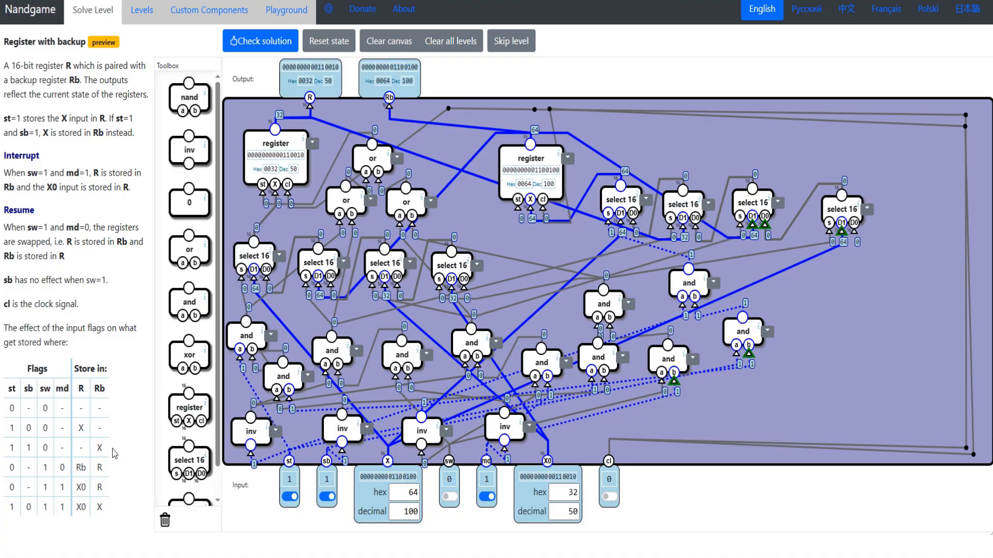
{"action": "left_click_drag", "start_coordinate": [116, 504], "coordinate": [9, 488]}
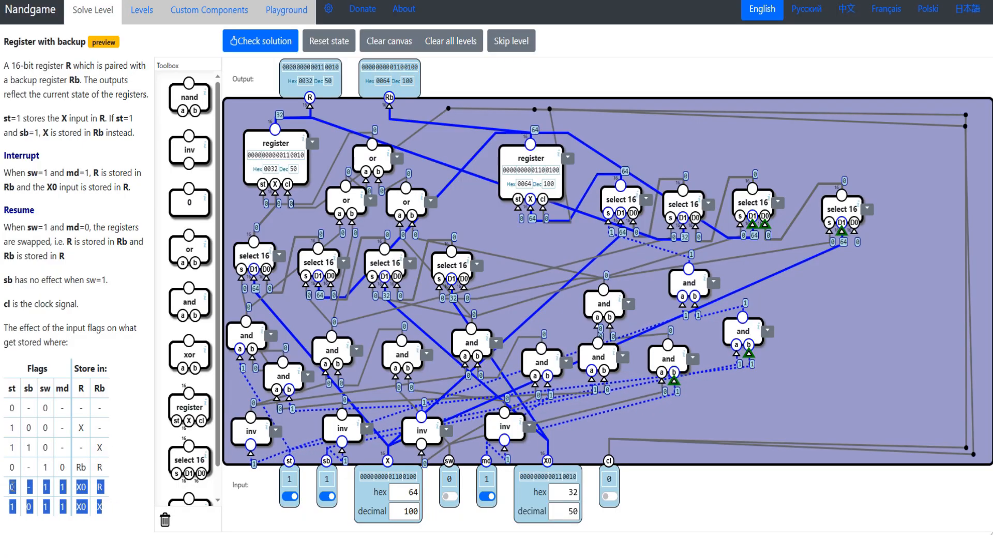
{"action": "mouse_move", "coordinate": [407, 203]}
{"action": "left_mouse_down"}
{"action": "mouse_move", "coordinate": [417, 208]}
{"action": "mouse_move", "coordinate": [407, 201]}
{"action": "left_mouse_up"}
{"action": "left_click_drag", "start_coordinate": [178, 248], "coordinate": [481, 211]}
{"action": "left_click_drag", "start_coordinate": [409, 200], "coordinate": [458, 193]}
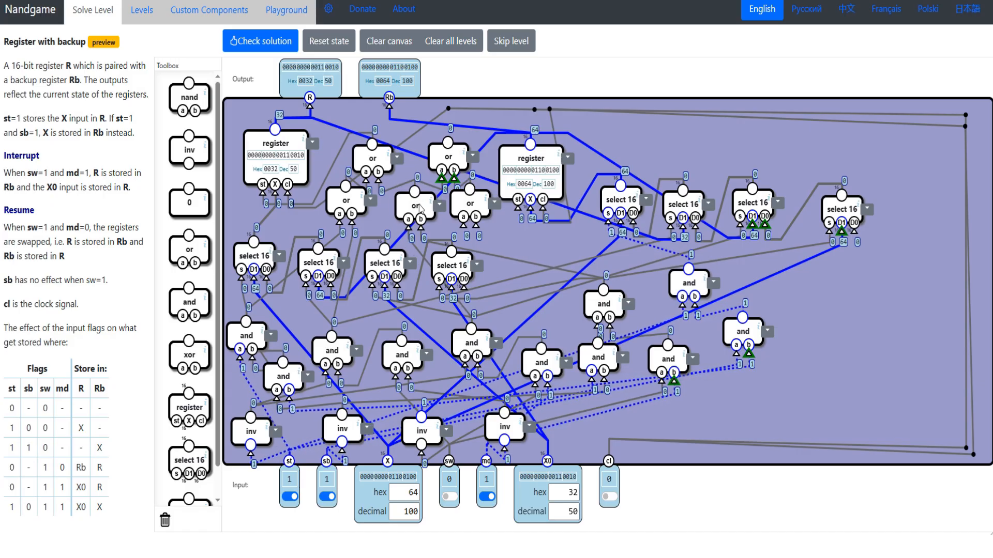
- Complete the Rb store logic by feeding the last or gate's output into the Rb register's st, and check the solution
{"action": "left_click_drag", "start_coordinate": [109, 510], "coordinate": [18, 497]}
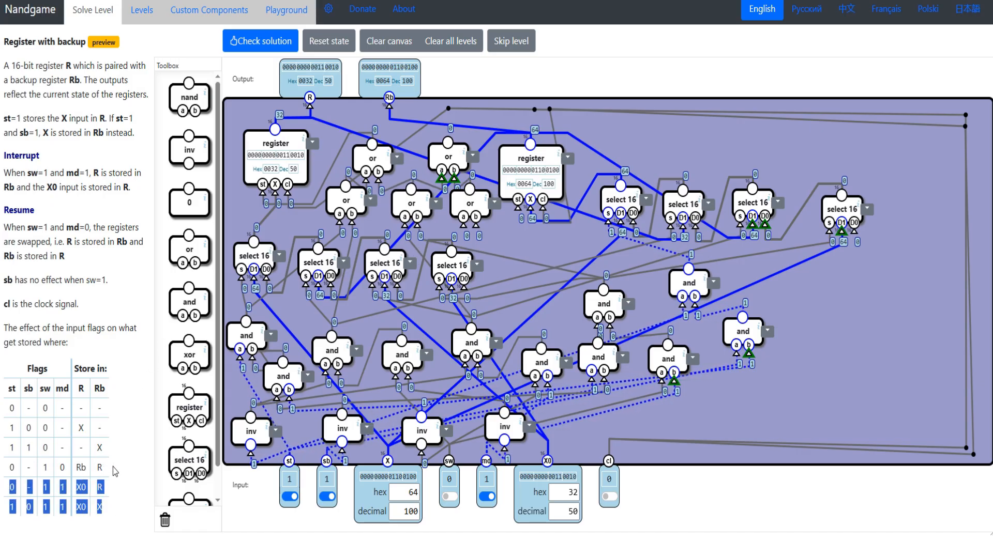
{"action": "left_click_drag", "start_coordinate": [115, 472], "coordinate": [8, 451]}
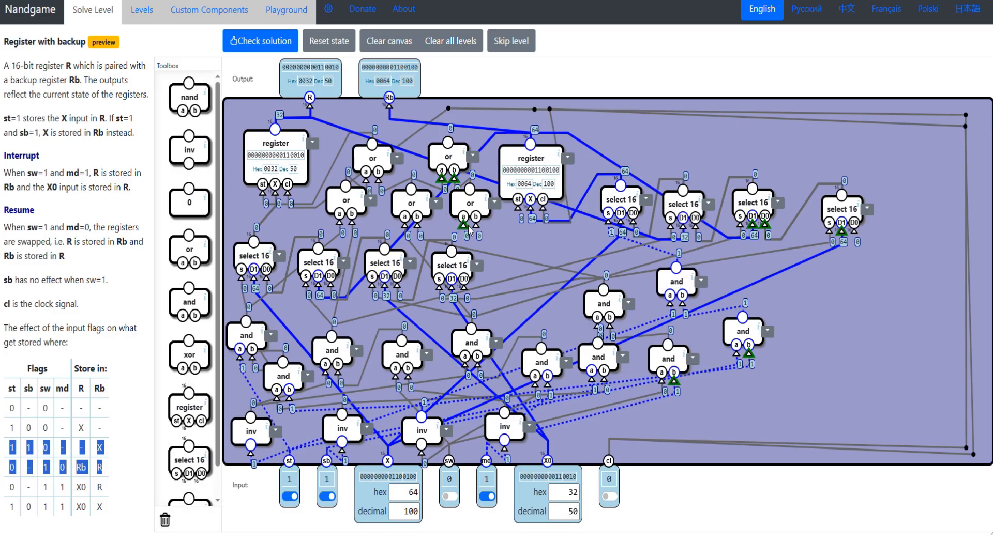
{"action": "left_click_drag", "start_coordinate": [326, 350], "coordinate": [353, 354]}
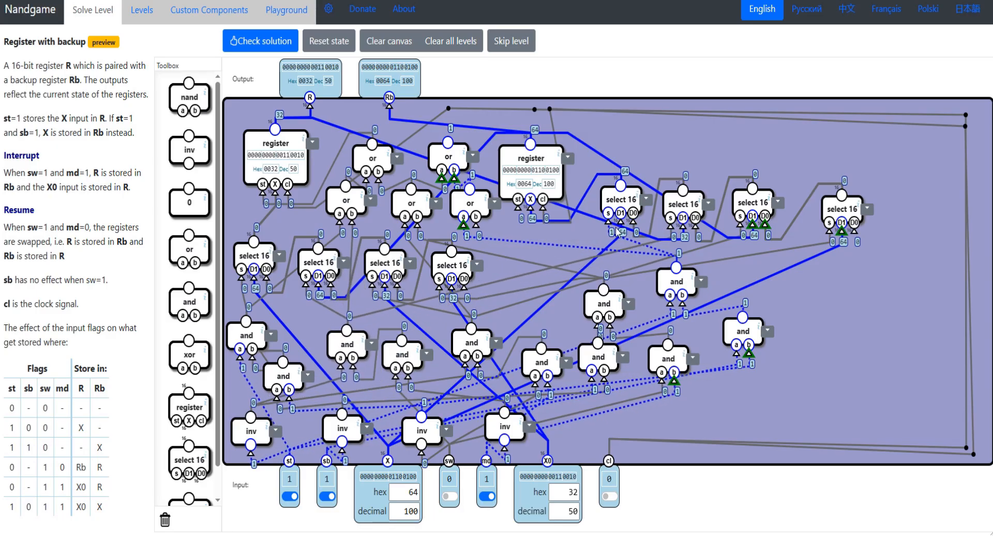
{"action": "left_click_drag", "start_coordinate": [450, 136], "coordinate": [444, 144]}
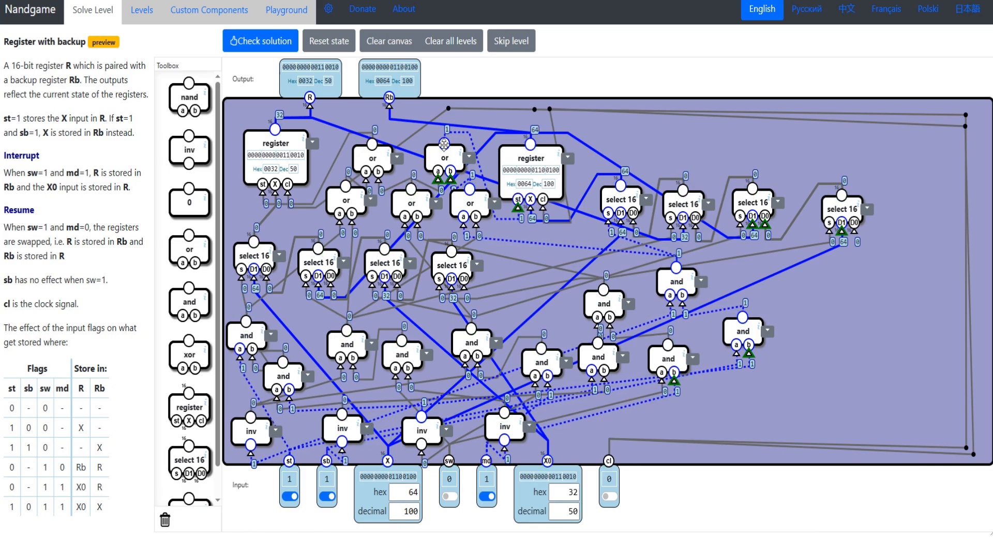
{"action": "left_click", "coordinate": [255, 46]}
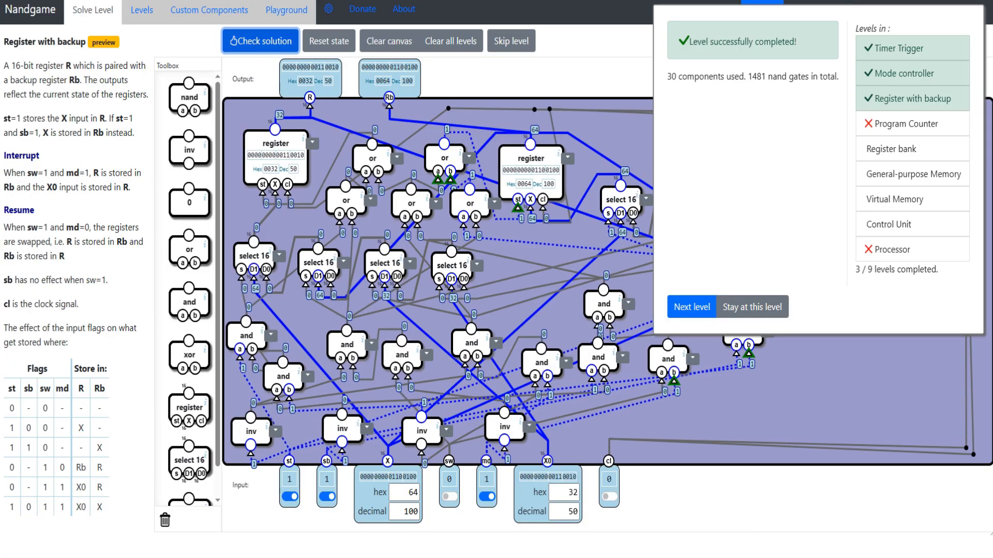
- Tidy the select 16 components and gates into compact rows, recheck the solution and continue to the Program Counter level
{"action": "left_click_drag", "start_coordinate": [671, 77], "coordinate": [792, 85]}
{"action": "left_click", "coordinate": [393, 135]}
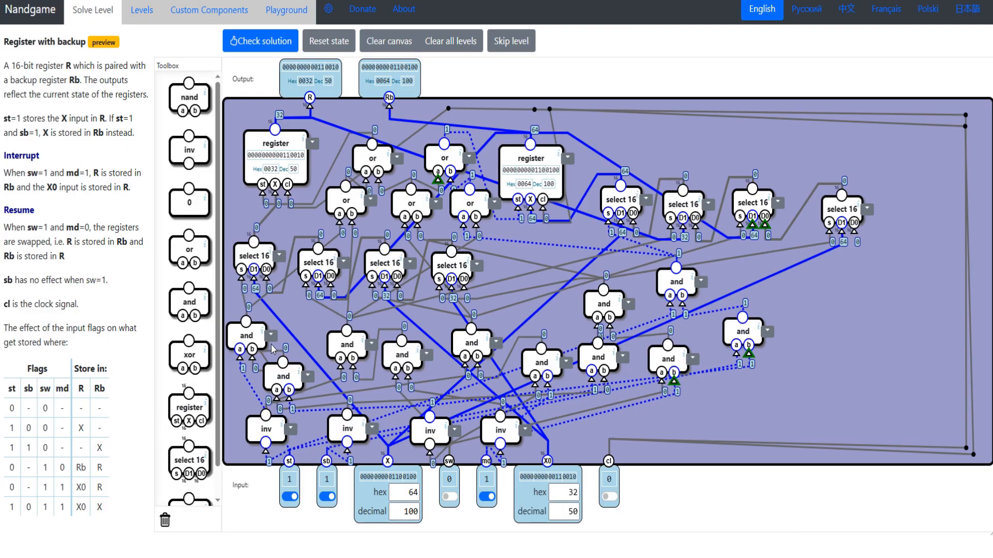
{"action": "left_click_drag", "start_coordinate": [316, 263], "coordinate": [313, 256]}
{"action": "left_click_drag", "start_coordinate": [374, 264], "coordinate": [371, 261]}
{"action": "left_click_drag", "start_coordinate": [452, 265], "coordinate": [442, 267]}
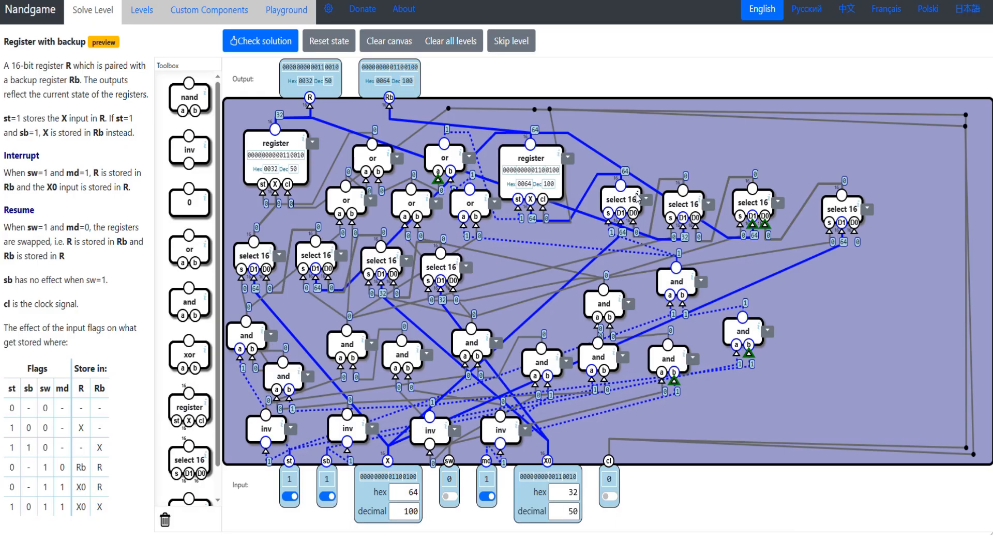
{"action": "left_click_drag", "start_coordinate": [617, 210], "coordinate": [519, 276]}
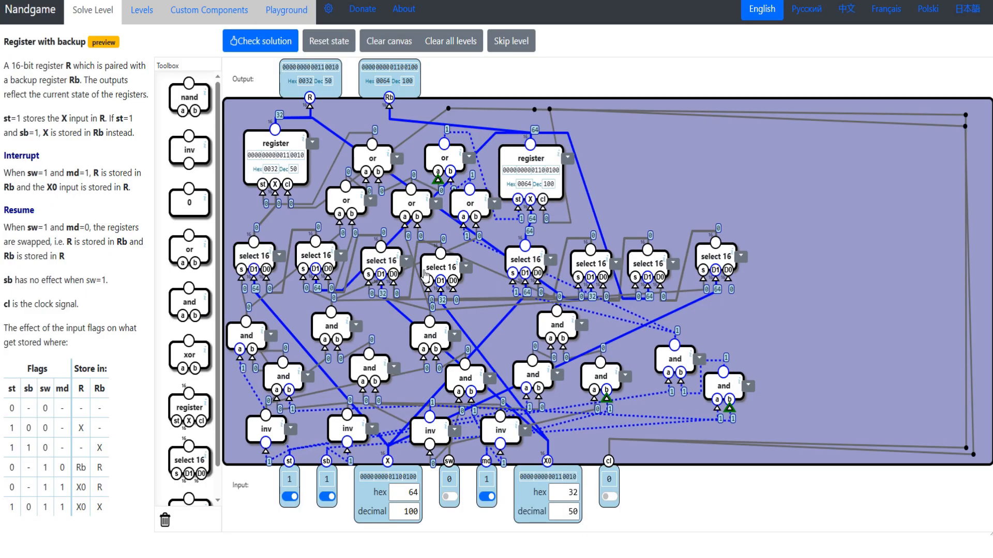
{"action": "left_click", "coordinate": [268, 42]}
- Read the Program Counter level's description, including the rules for incrementing PC and for interrupts
{"action": "left_click_drag", "start_coordinate": [4, 41], "coordinate": [67, 46]}
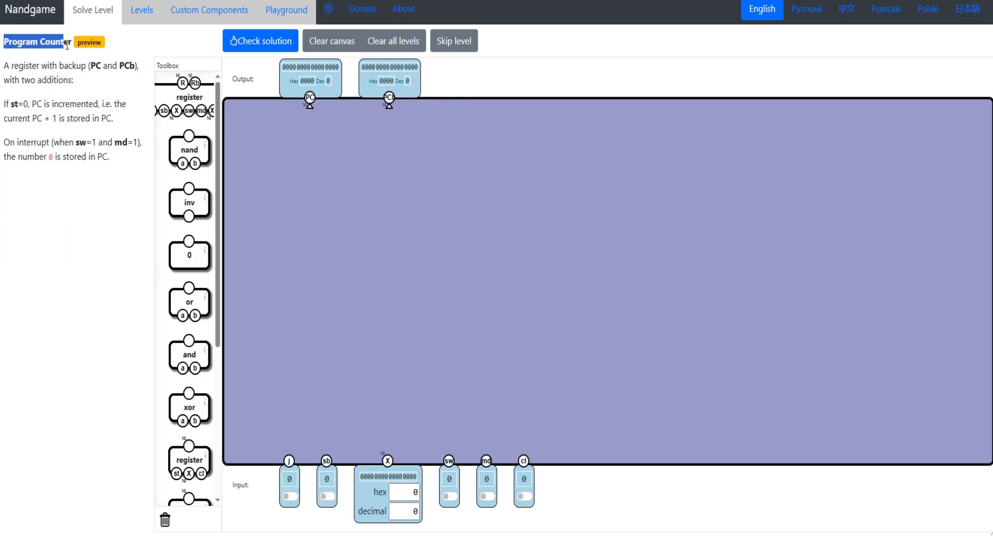
{"action": "left_click_drag", "start_coordinate": [4, 66], "coordinate": [78, 82]}
{"action": "left_click", "coordinate": [34, 193]}
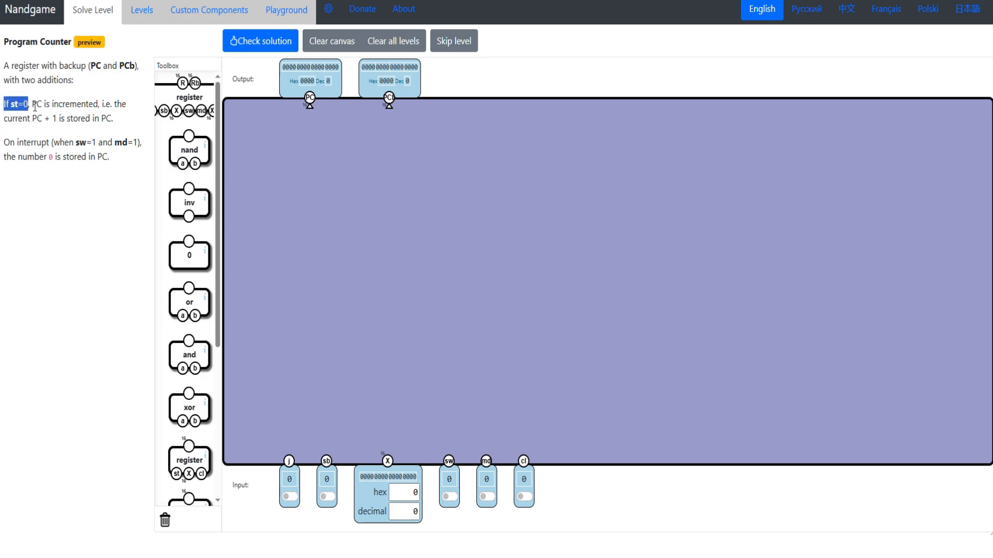
{"action": "left_click_drag", "start_coordinate": [32, 105], "coordinate": [105, 122]}
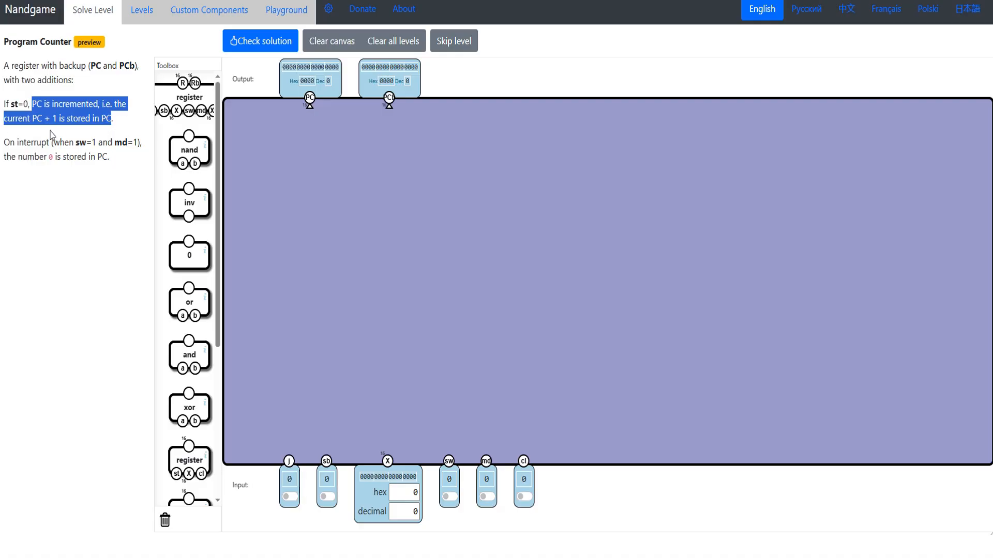
{"action": "left_click_drag", "start_coordinate": [4, 142], "coordinate": [110, 158]}
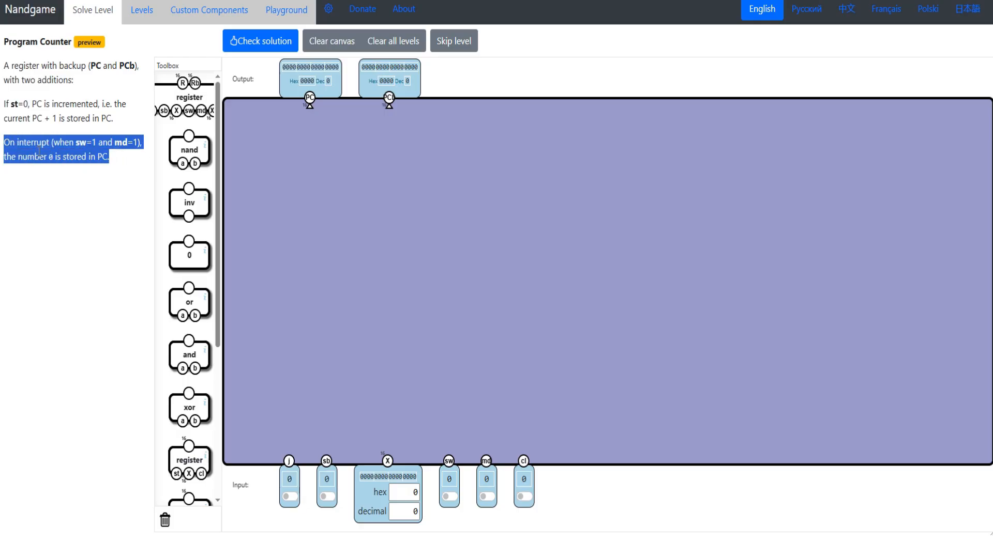
{"action": "left_click_drag", "start_coordinate": [43, 150], "coordinate": [4, 62]}
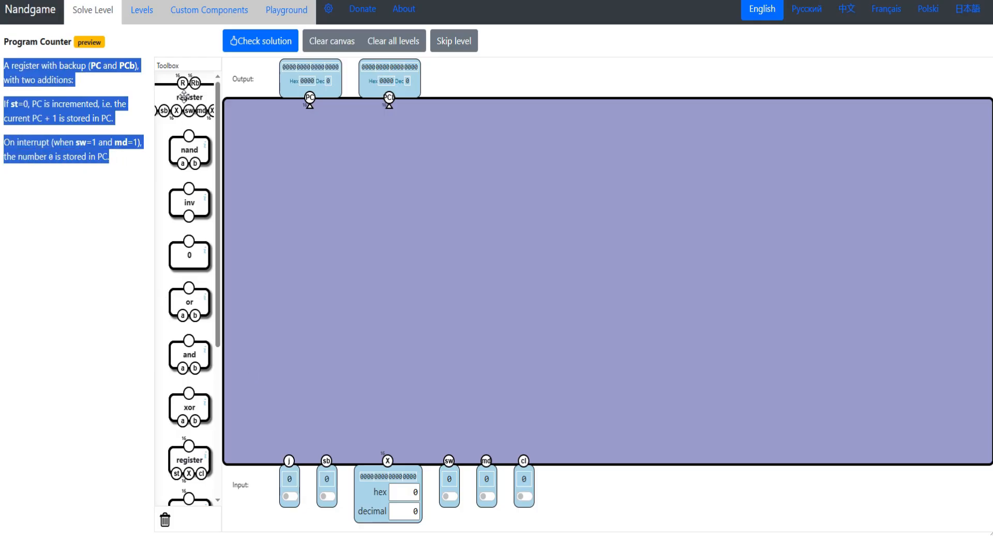
- Add a register with backup and wire its cl, md, sw, X and sb inputs to the matching level inputs
{"action": "left_click_drag", "start_coordinate": [184, 95], "coordinate": [327, 229]}
{"action": "left_click_drag", "start_coordinate": [393, 232], "coordinate": [368, 210]}
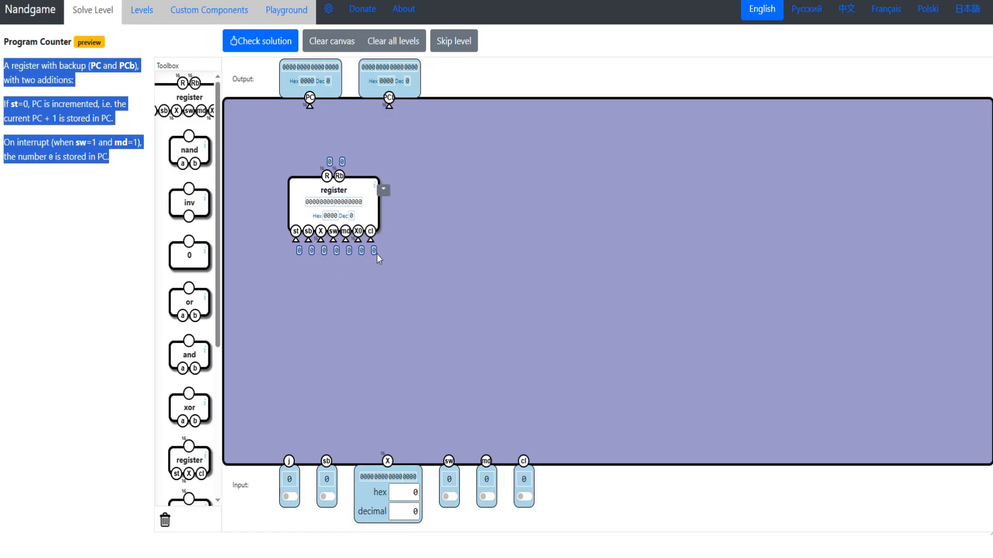
{"action": "left_click_drag", "start_coordinate": [373, 249], "coordinate": [525, 458]}
{"action": "left_click_drag", "start_coordinate": [525, 470], "coordinate": [524, 463]}
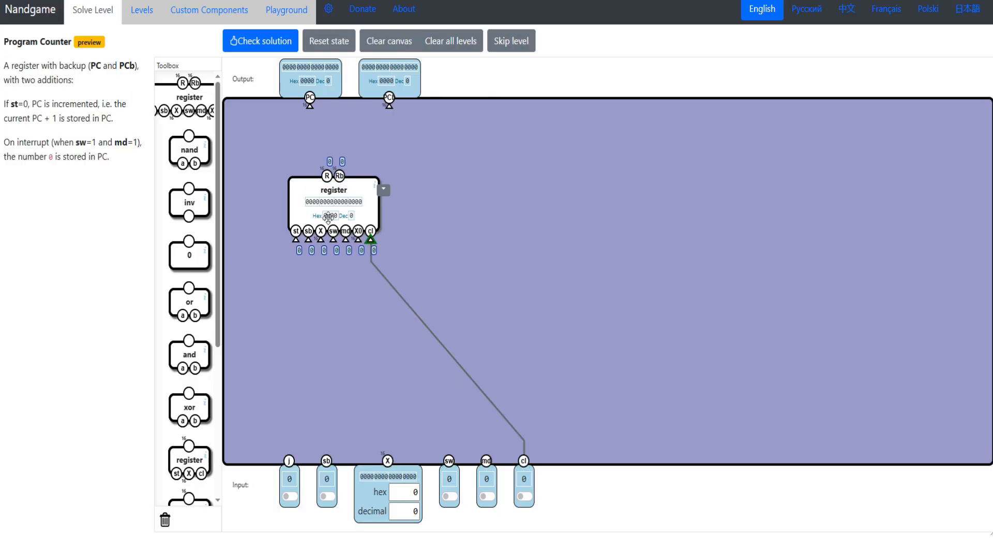
{"action": "left_click_drag", "start_coordinate": [346, 239], "coordinate": [486, 462]}
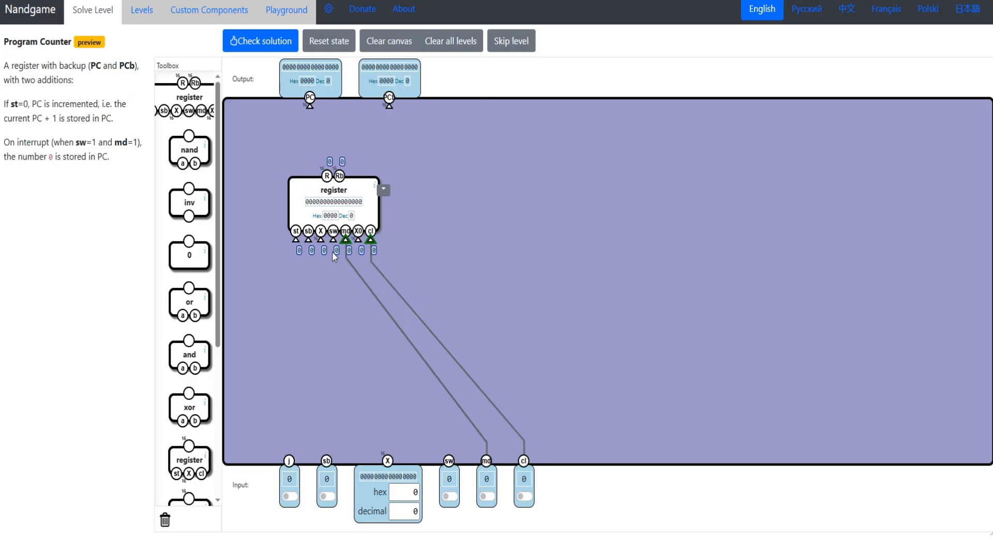
{"action": "left_click_drag", "start_coordinate": [333, 240], "coordinate": [450, 461]}
{"action": "left_click_drag", "start_coordinate": [354, 195], "coordinate": [398, 187]}
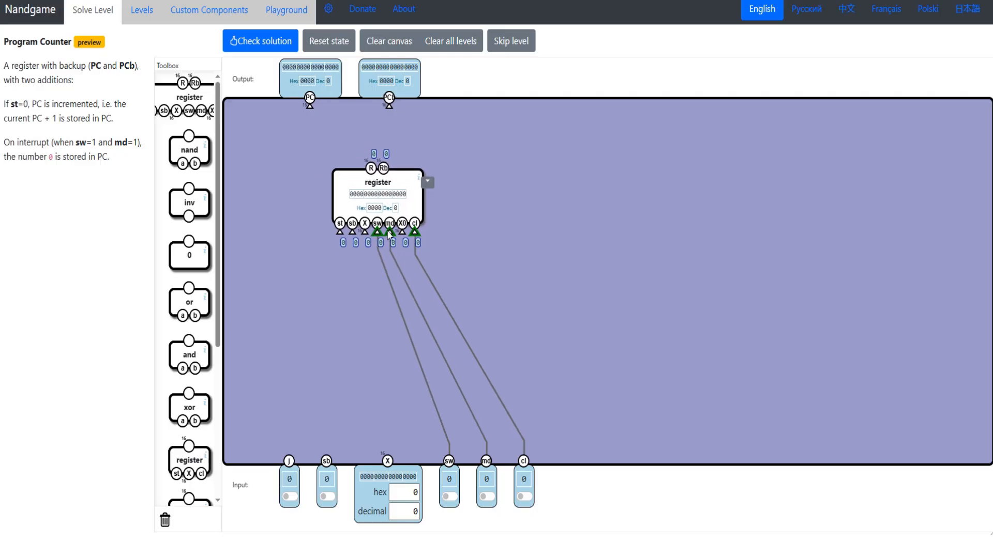
{"action": "left_click_drag", "start_coordinate": [365, 232], "coordinate": [388, 460]}
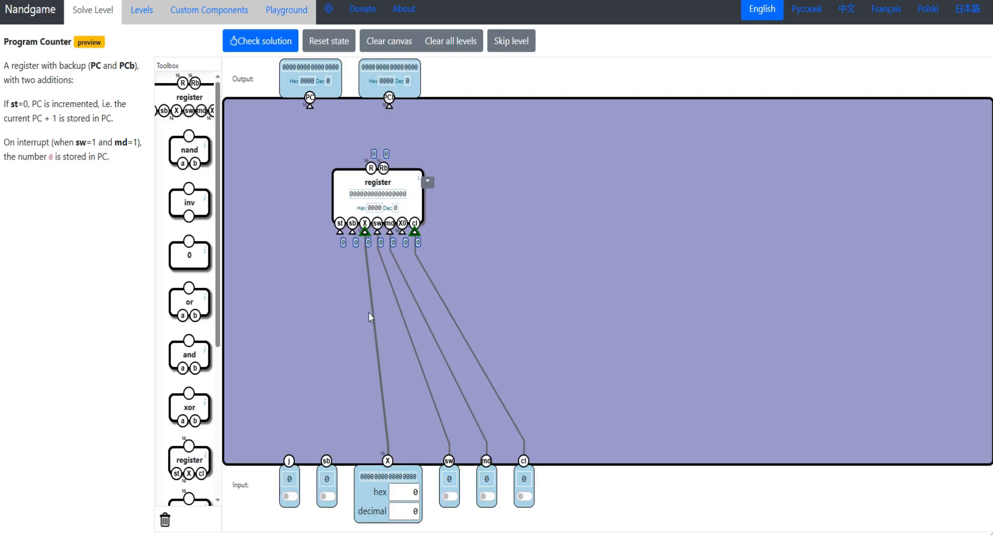
{"action": "left_click_drag", "start_coordinate": [352, 231], "coordinate": [327, 462]}
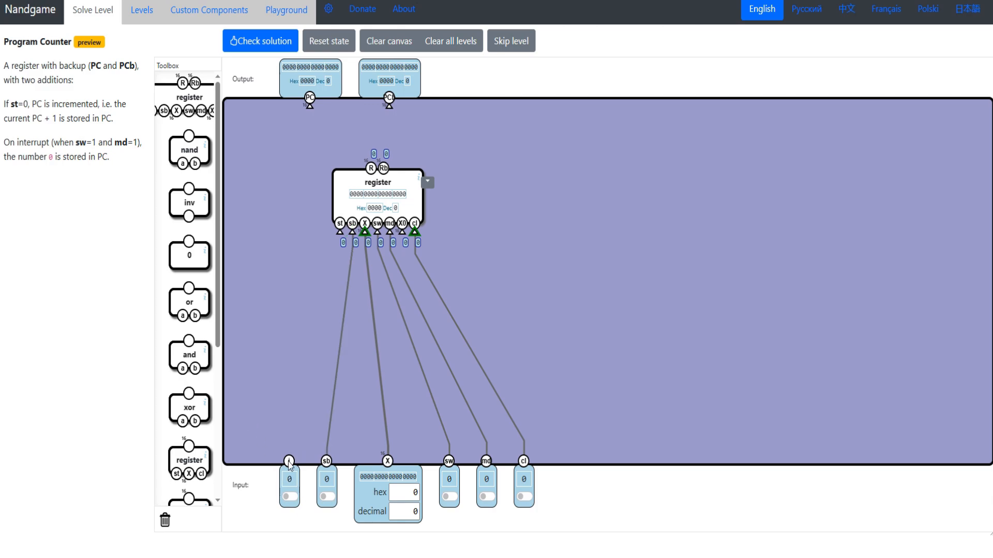
- Connect PC to the register's R output and PCb to its Rb output, and wire the register's st to j
{"action": "left_click_drag", "start_coordinate": [339, 232], "coordinate": [307, 262]}
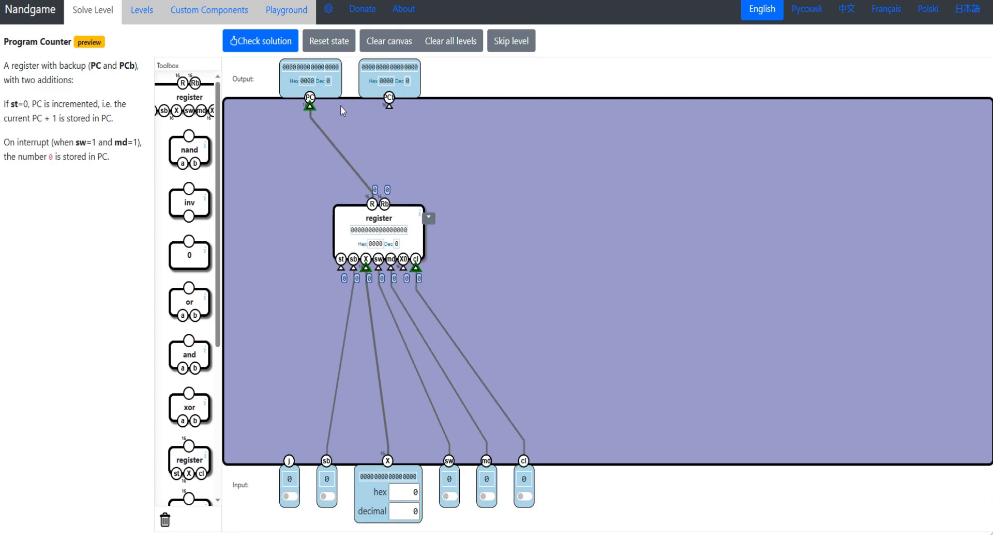
{"action": "left_click", "coordinate": [310, 106]}
{"action": "left_click_drag", "start_coordinate": [310, 107], "coordinate": [372, 203]}
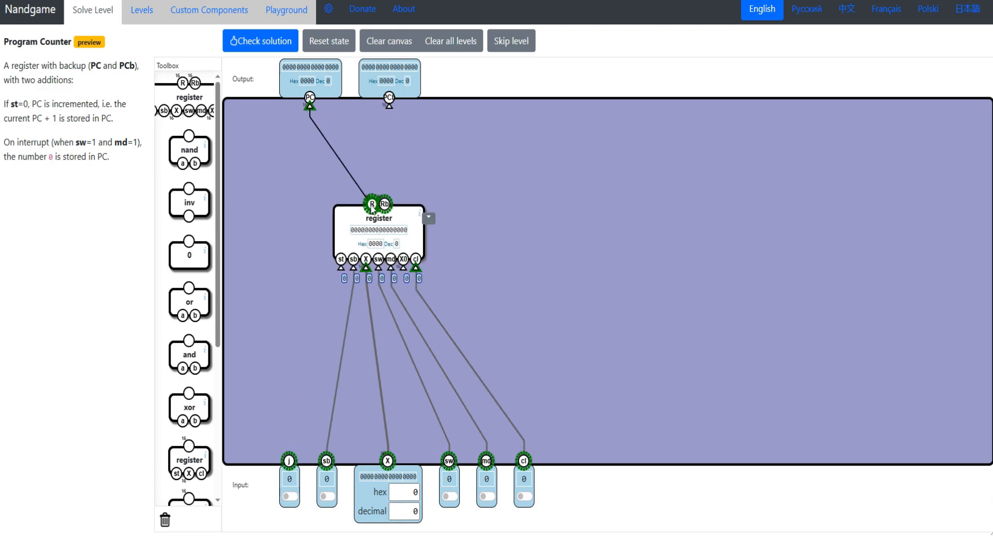
{"action": "left_click_drag", "start_coordinate": [390, 107], "coordinate": [385, 204]}
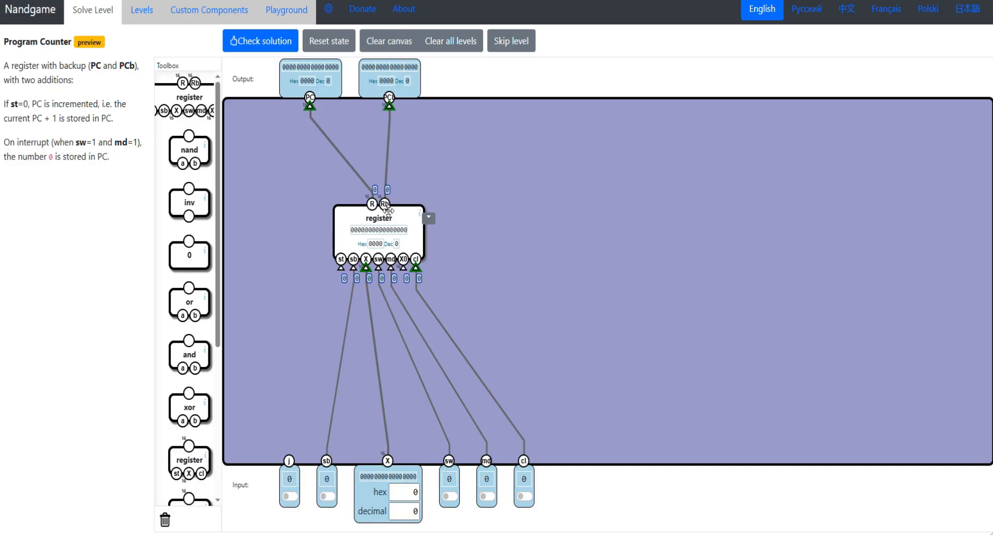
{"action": "left_click_drag", "start_coordinate": [341, 267], "coordinate": [316, 346]}
{"action": "left_click_drag", "start_coordinate": [340, 269], "coordinate": [290, 474]}
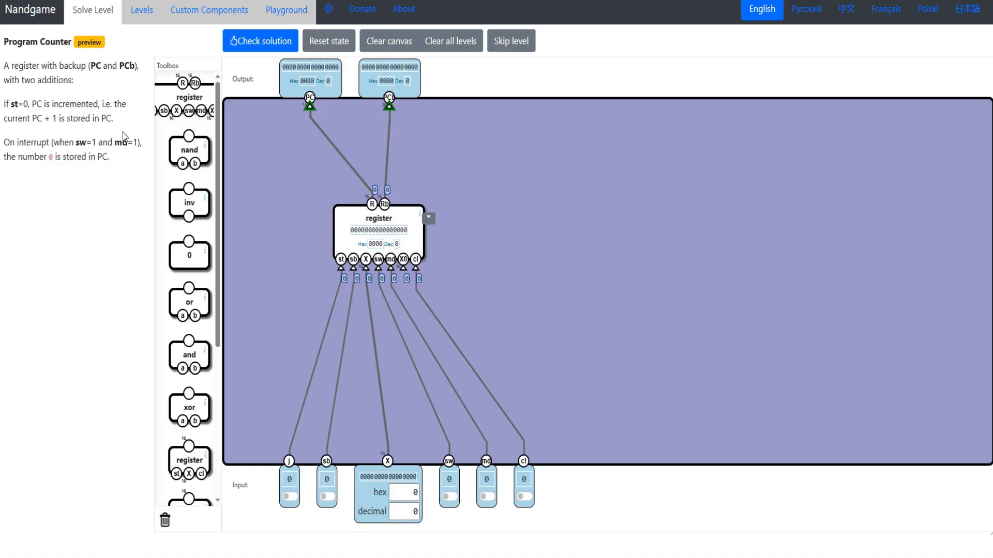
- Reread the increment rule, add an inc 16 and a select 16, and wire the select's s input to j
{"action": "left_click_drag", "start_coordinate": [105, 113], "coordinate": [2, 107]}
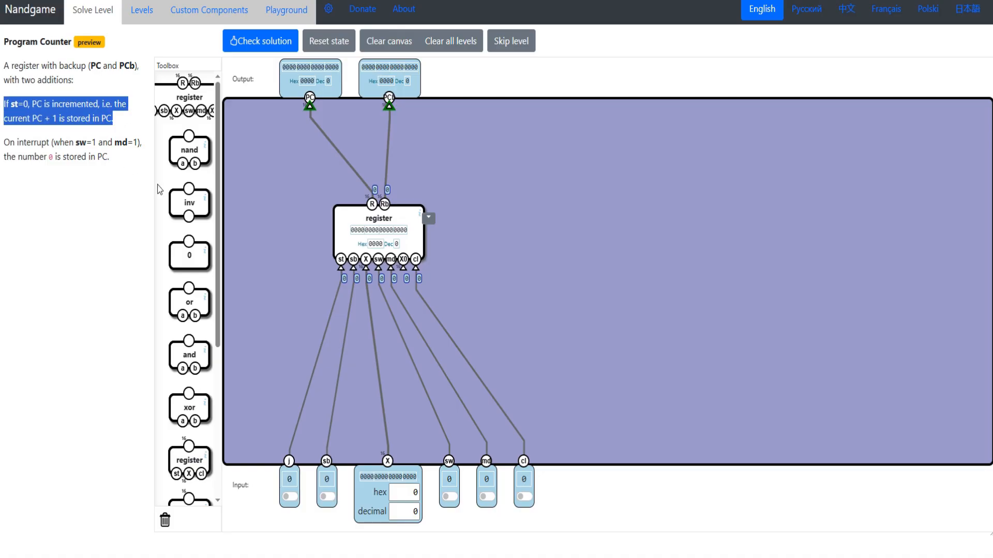
{"action": "left_click", "coordinate": [132, 209]}
{"action": "left_click_drag", "start_coordinate": [113, 119], "coordinate": [4, 105]}
{"action": "scroll", "coordinate": [189, 285], "scroll_direction": "down", "scroll_amount": 5}
{"action": "left_click_drag", "start_coordinate": [190, 326], "coordinate": [498, 291]}
{"action": "left_click_drag", "start_coordinate": [189, 273], "coordinate": [508, 217]}
{"action": "left_click_drag", "start_coordinate": [495, 287], "coordinate": [501, 307]}
{"action": "left_click_drag", "start_coordinate": [506, 218], "coordinate": [290, 465]}
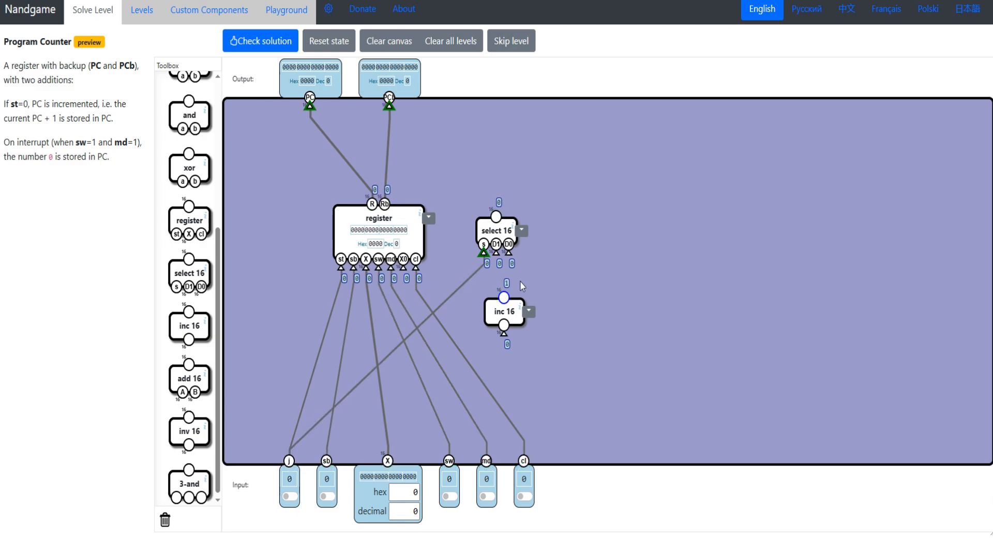
- Feed the register's output through the inc 16 into the select's D0, with D1 from X and the select's output driving the register's X
{"action": "left_click_drag", "start_coordinate": [521, 282], "coordinate": [518, 294]}
{"action": "left_click_drag", "start_coordinate": [2, 106], "coordinate": [28, 103]}
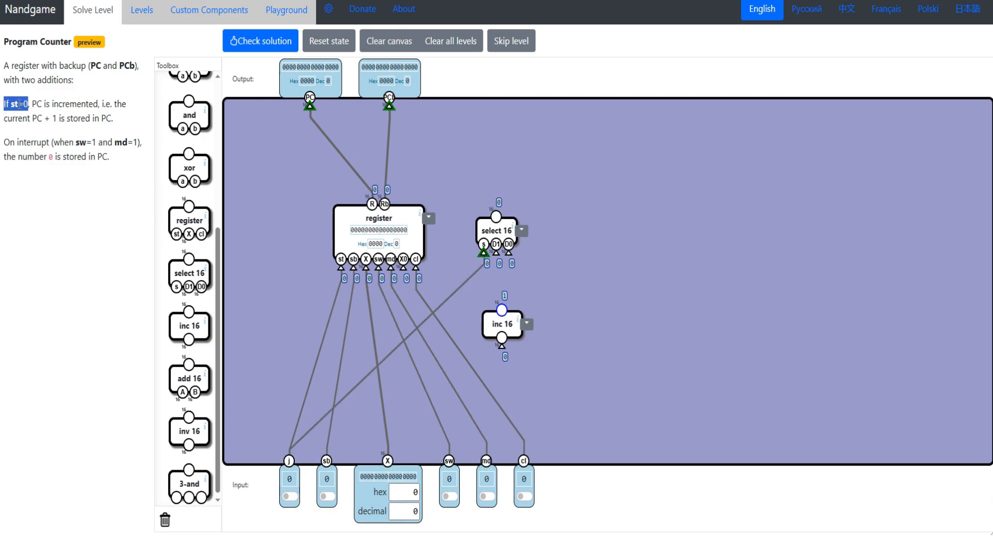
{"action": "left_click_drag", "start_coordinate": [502, 340], "coordinate": [384, 205]}
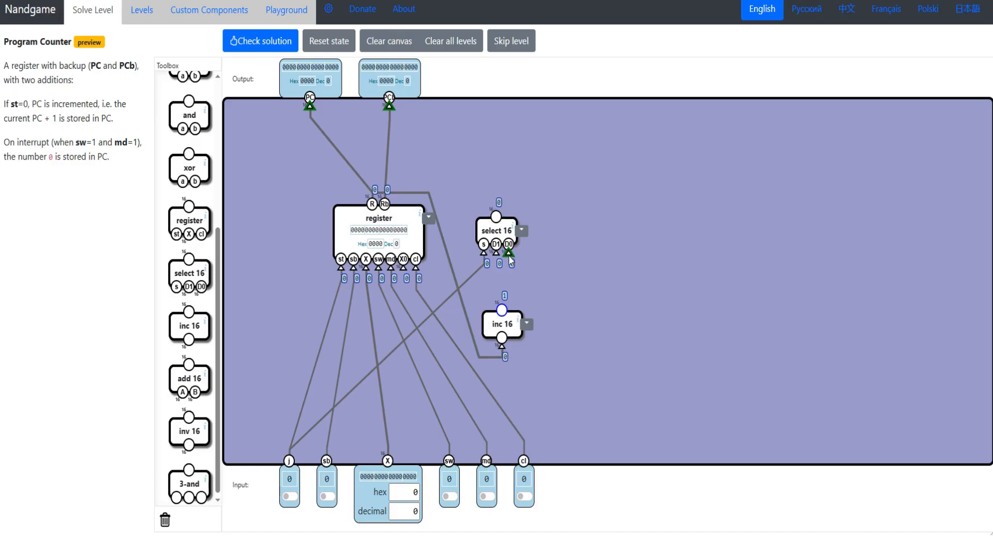
{"action": "left_click_drag", "start_coordinate": [509, 253], "coordinate": [502, 311]}
{"action": "left_click_drag", "start_coordinate": [497, 231], "coordinate": [497, 265]}
{"action": "left_click_drag", "start_coordinate": [366, 268], "coordinate": [498, 252]}
{"action": "left_click_drag", "start_coordinate": [497, 264], "coordinate": [388, 461]}
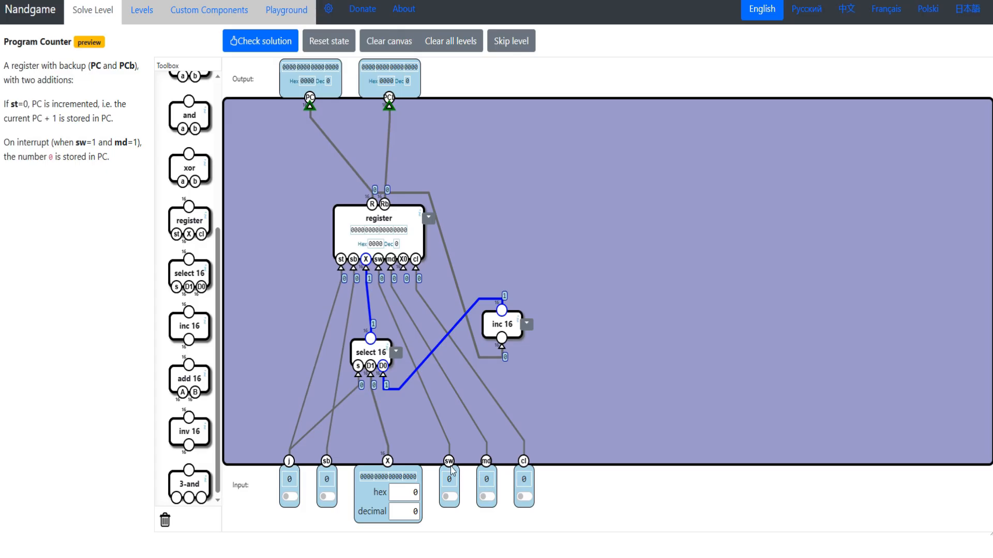
- Wire an and gate's inputs to sw and md, and connect its output to the s input of a second select 16
{"action": "left_click_drag", "start_coordinate": [598, 365], "coordinate": [449, 461]}
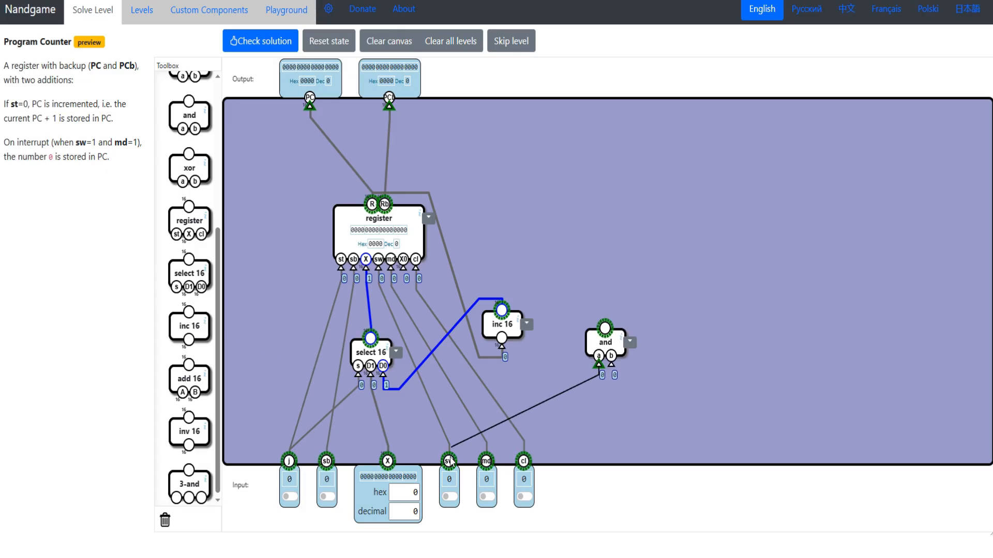
{"action": "left_click_drag", "start_coordinate": [611, 365], "coordinate": [486, 459]}
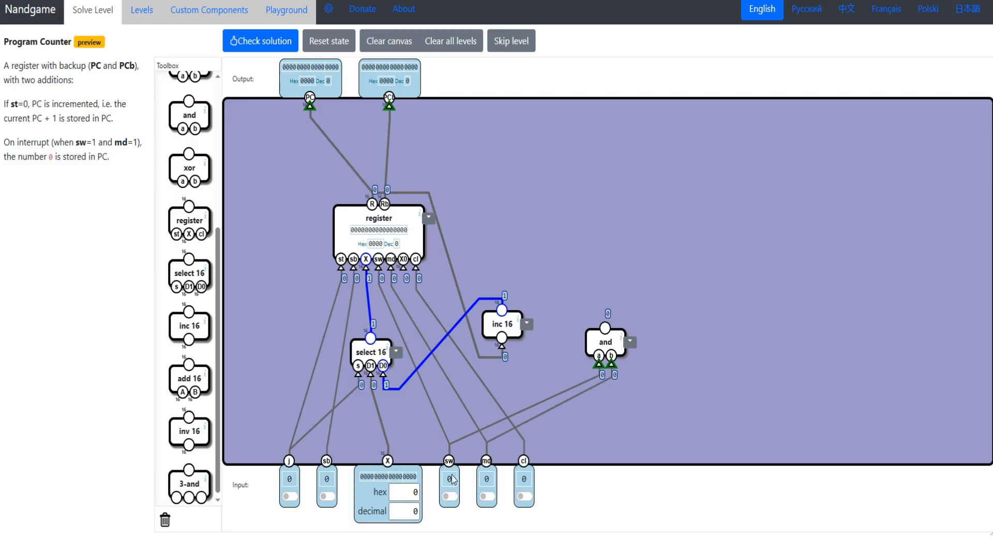
{"action": "left_click_drag", "start_coordinate": [612, 343], "coordinate": [588, 379]}
{"action": "left_click_drag", "start_coordinate": [191, 275], "coordinate": [612, 277]}
{"action": "left_click_drag", "start_coordinate": [596, 298], "coordinate": [581, 365]}
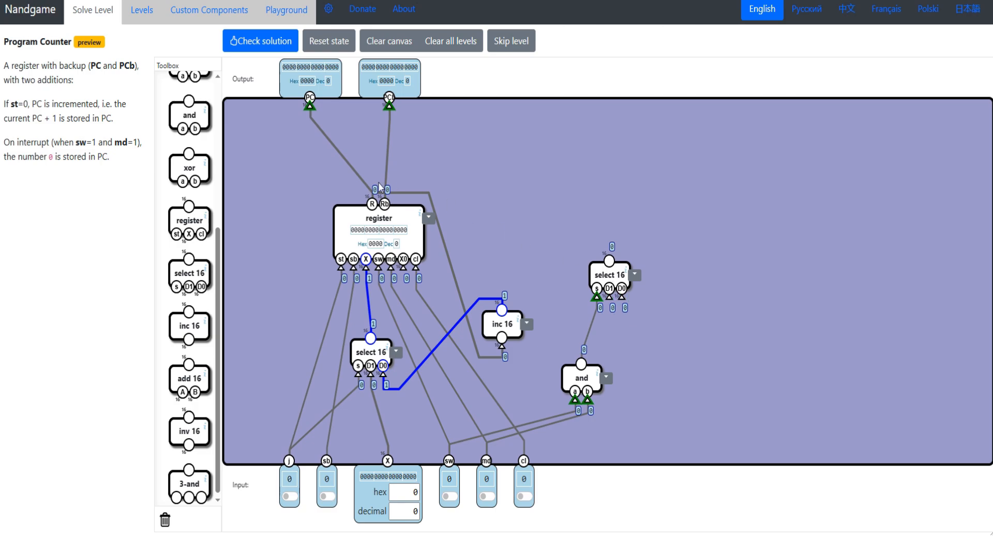
{"action": "left_click_drag", "start_coordinate": [609, 274], "coordinate": [576, 274]}
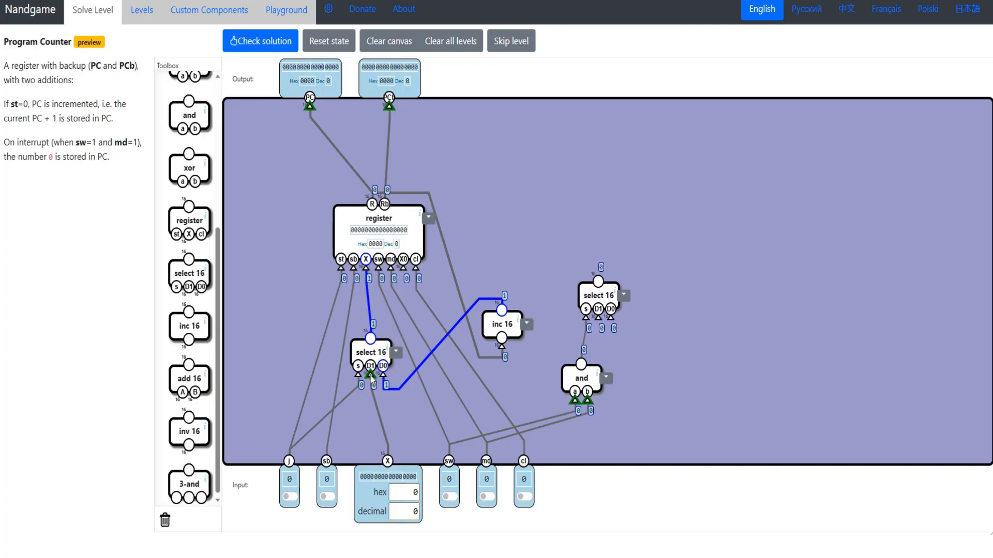
- Rewire the first select 16's D1 from X to the output of the second select 16
{"action": "left_click_drag", "start_coordinate": [370, 375], "coordinate": [598, 288]}
{"action": "left_click_drag", "start_coordinate": [377, 347], "coordinate": [380, 350]}
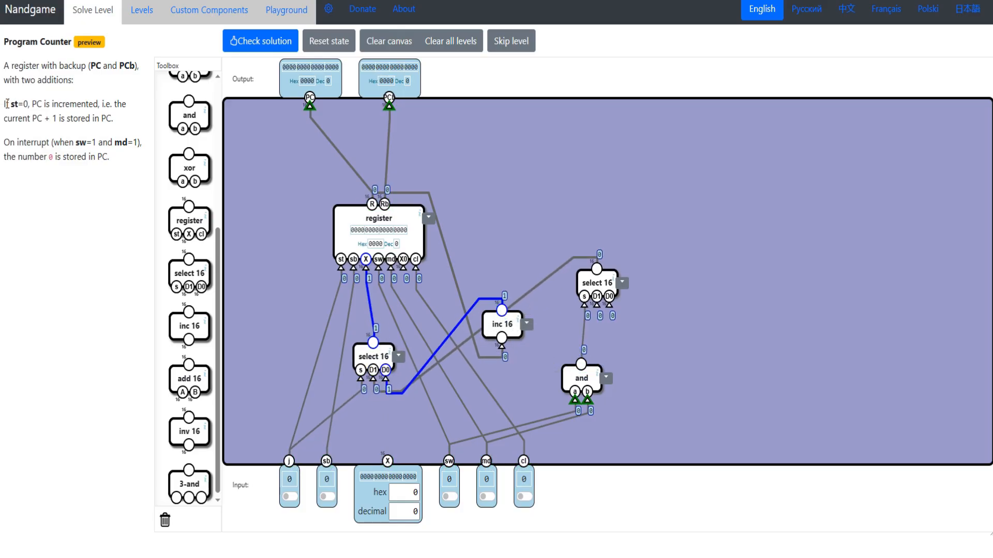
{"action": "left_click_drag", "start_coordinate": [4, 104], "coordinate": [42, 104]}
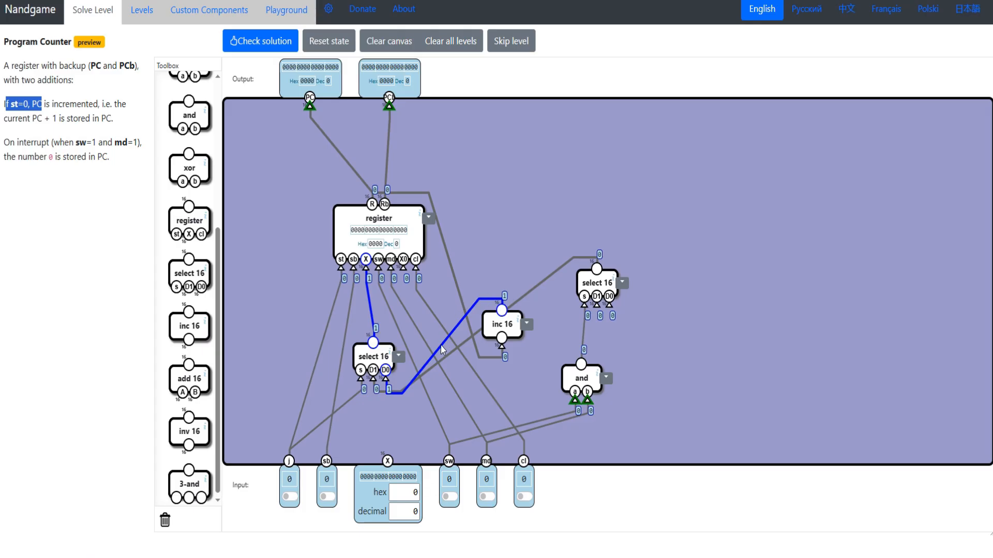
{"action": "left_click_drag", "start_coordinate": [370, 356], "coordinate": [371, 353]}
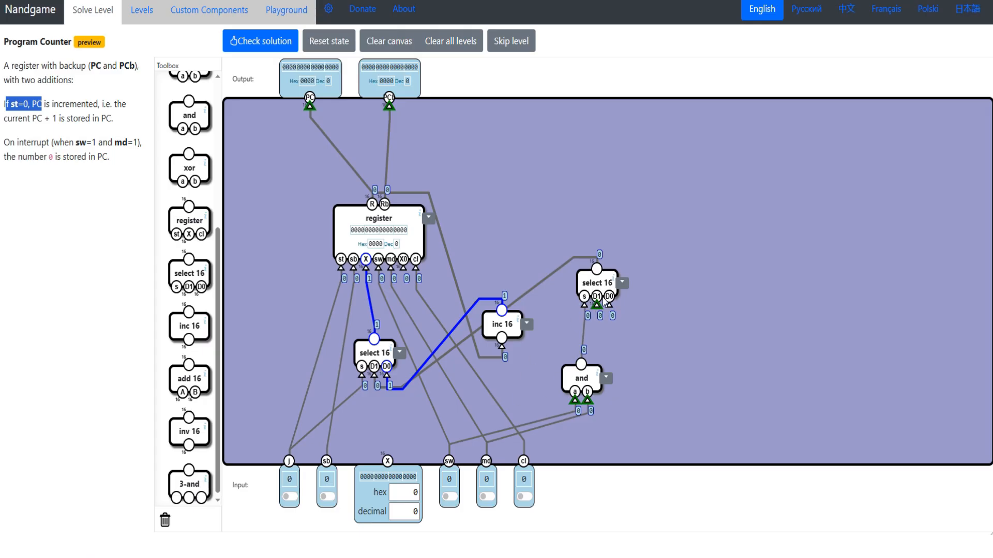
- Connect the second select 16's D0 to the X input and check the solution
{"action": "left_click_drag", "start_coordinate": [608, 305], "coordinate": [391, 465]}
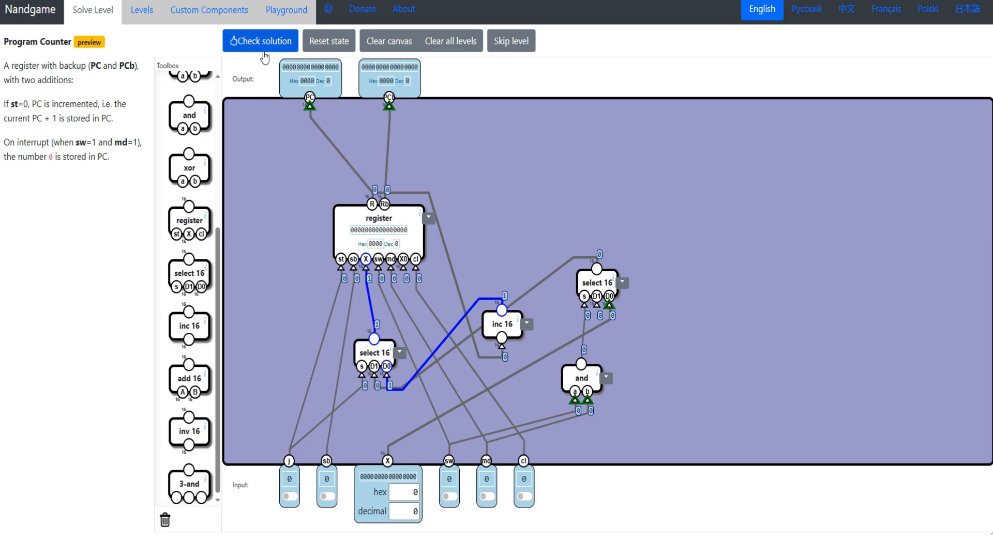
{"action": "left_click", "coordinate": [241, 49]}
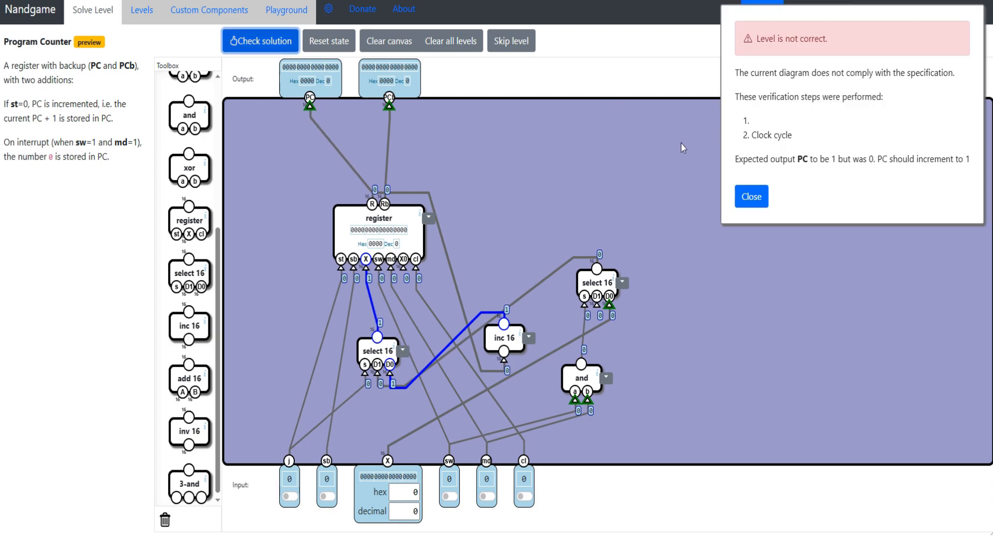
{"action": "left_click", "coordinate": [751, 196]}
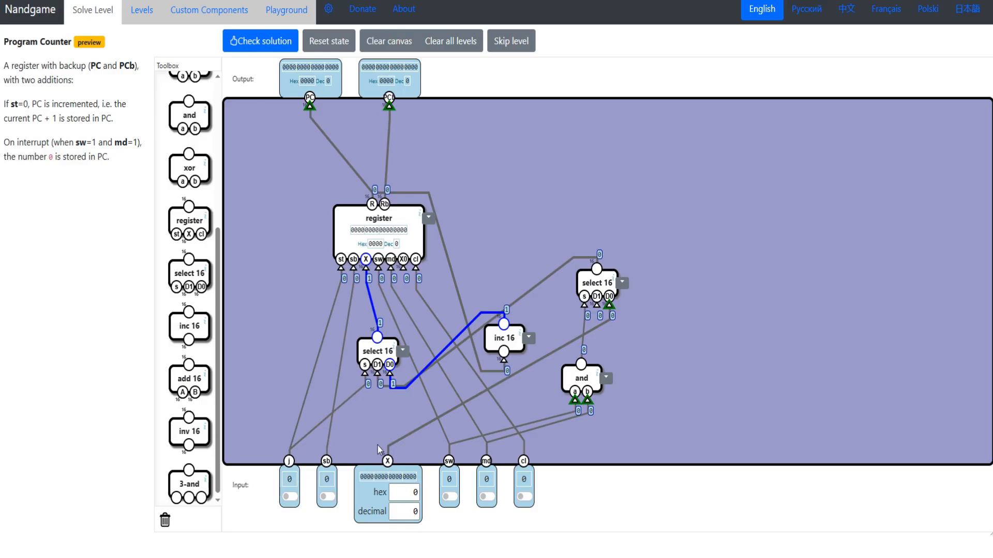
- Switch on cl and replace the register's st connection to j with the output of a nand gate whose inputs are left unconnected
{"action": "left_click", "coordinate": [524, 498]}
{"action": "key", "text": "space"}
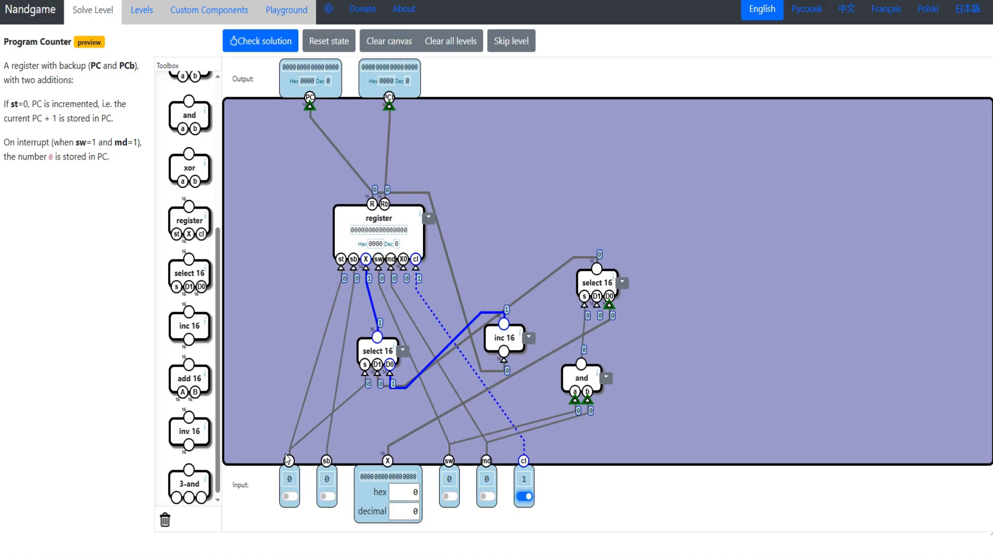
{"action": "left_click_drag", "start_coordinate": [340, 268], "coordinate": [266, 226]}
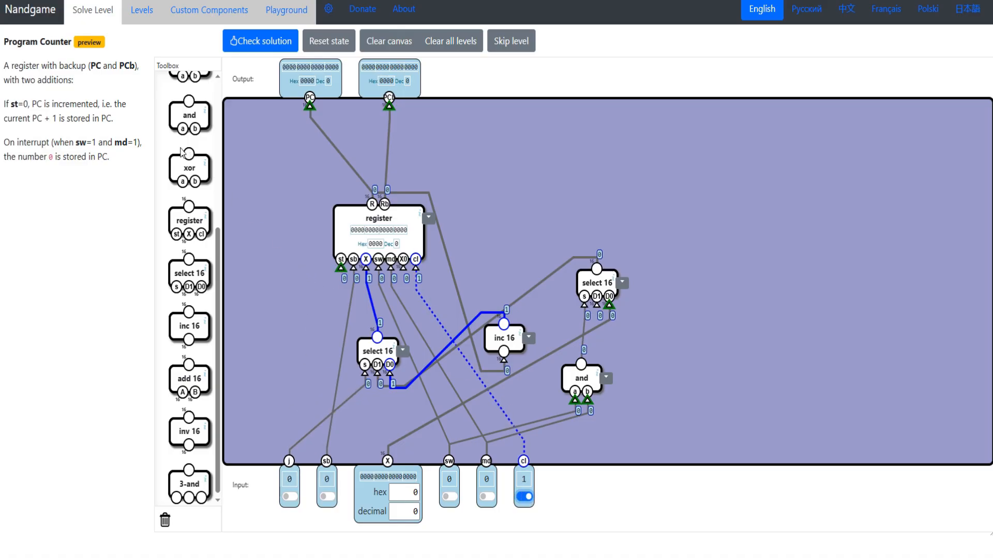
{"action": "scroll", "coordinate": [185, 155], "scroll_direction": "up", "scroll_amount": 5}
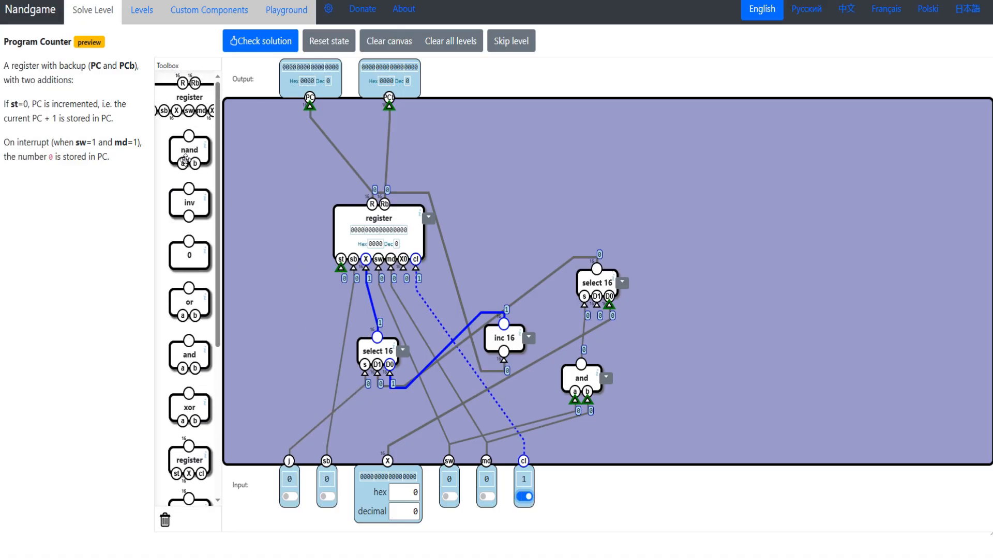
{"action": "left_click_drag", "start_coordinate": [188, 155], "coordinate": [340, 264]}
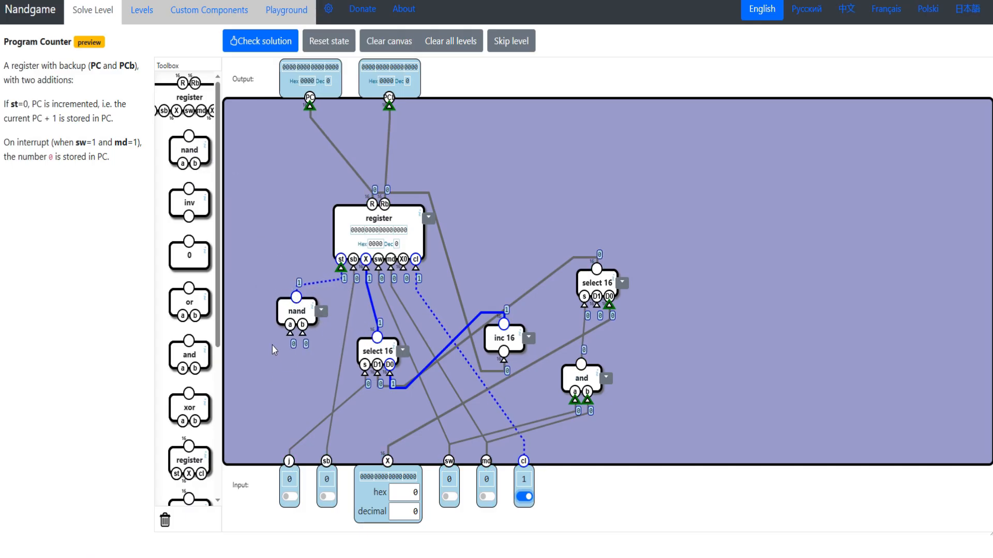
- Toggle cl repeatedly to test the counter's increment, and check the Program Counter solution
{"action": "left_click", "coordinate": [527, 500]}
{"action": "left_click", "coordinate": [527, 500]}
{"action": "left_click", "coordinate": [528, 500]}
{"action": "double_click", "coordinate": [528, 500]}
{"action": "left_click", "coordinate": [528, 500]}
{"action": "left_click", "coordinate": [528, 500]}
{"action": "left_click", "coordinate": [528, 500]}
{"action": "left_click", "coordinate": [528, 501]}
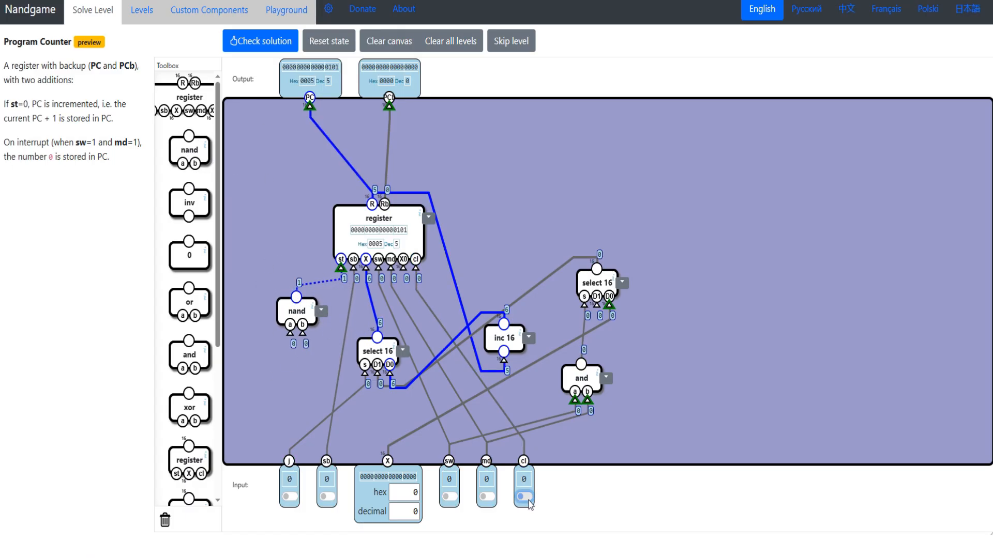
{"action": "left_click", "coordinate": [528, 500]}
{"action": "left_click", "coordinate": [528, 500]}
{"action": "left_click", "coordinate": [528, 500]}
{"action": "left_click", "coordinate": [528, 500]}
{"action": "left_click", "coordinate": [528, 500]}
{"action": "left_click", "coordinate": [528, 500]}
{"action": "left_click", "coordinate": [528, 500]}
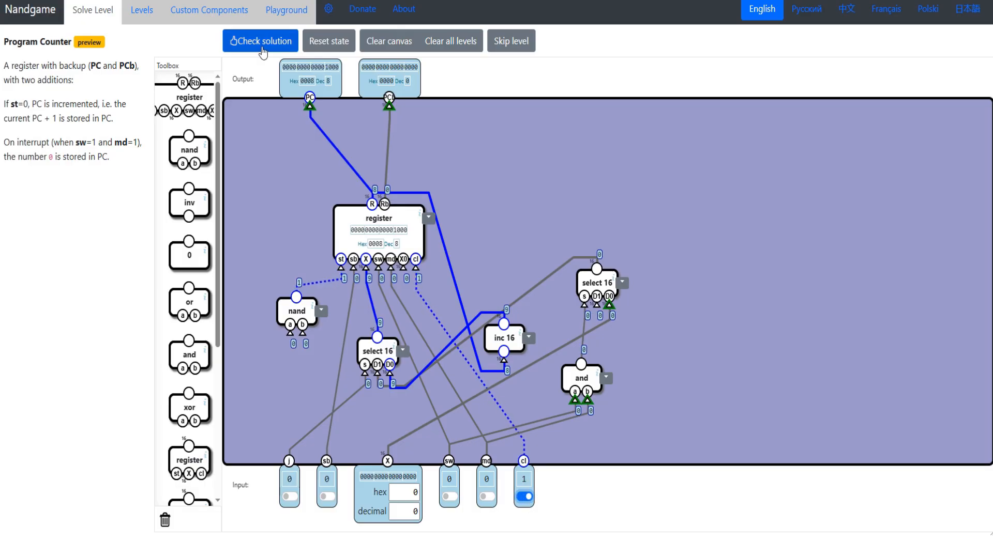
{"action": "left_click", "coordinate": [261, 42]}
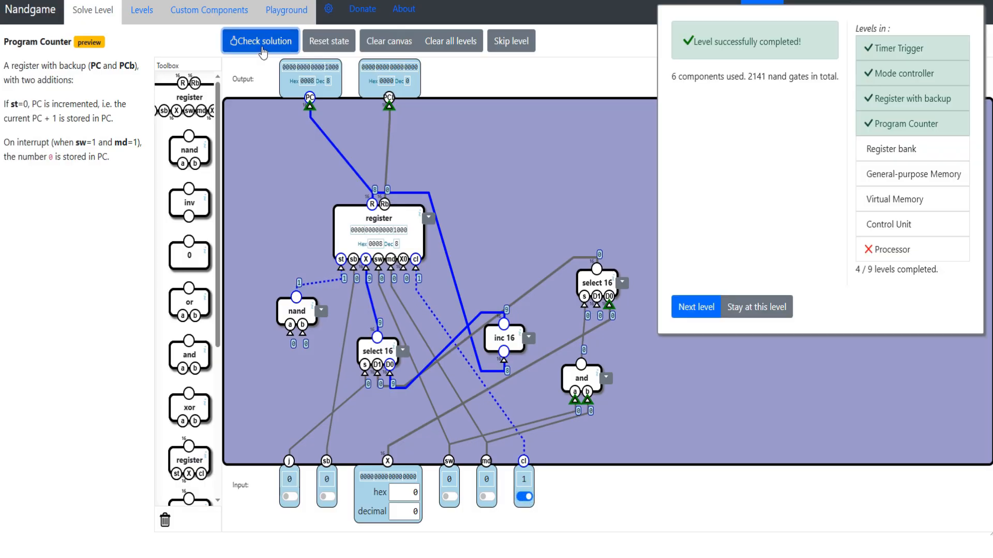
- Rearrange the register, nand, inc 16, select 16 and and components into a clearer layout
{"action": "left_click_drag", "start_coordinate": [378, 218], "coordinate": [360, 208]}
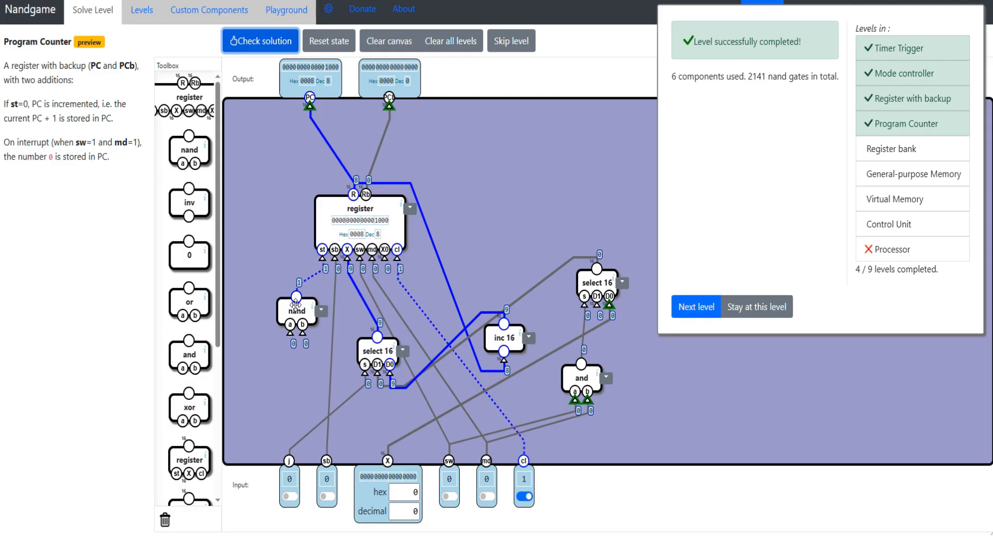
{"action": "left_click_drag", "start_coordinate": [295, 304], "coordinate": [257, 273]}
{"action": "left_click_drag", "start_coordinate": [361, 210], "coordinate": [339, 188]}
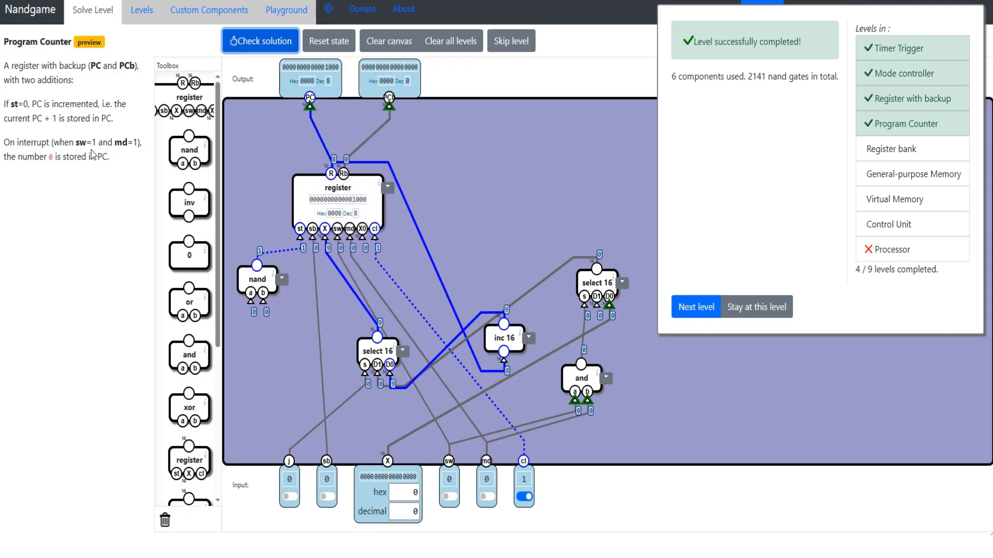
{"action": "left_click_drag", "start_coordinate": [107, 157], "coordinate": [9, 66]}
{"action": "left_click_drag", "start_coordinate": [367, 353], "coordinate": [353, 353]}
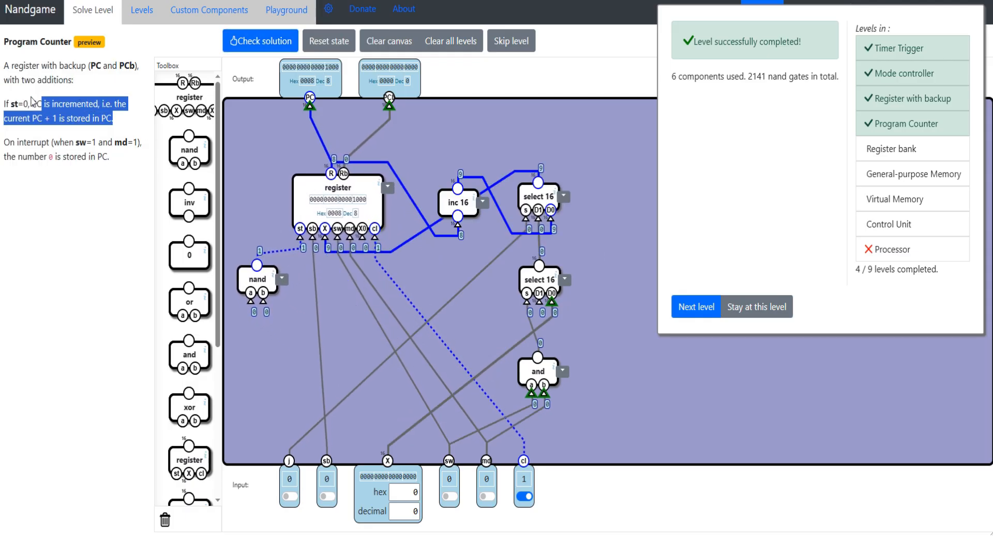
- Reread the st=0 increment rule and the preview label in the Program Counter description
{"action": "left_click", "coordinate": [9, 104]}
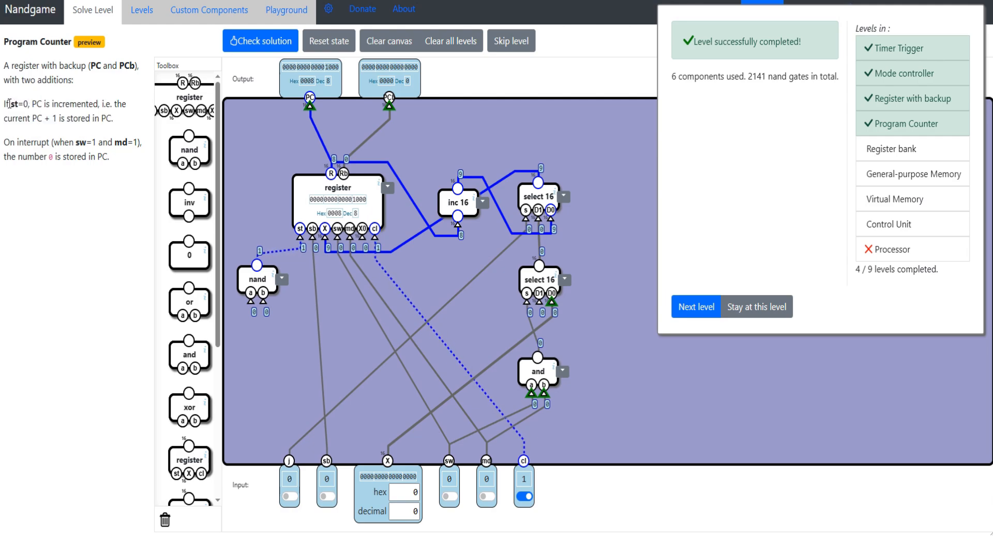
{"action": "left_click_drag", "start_coordinate": [9, 104], "coordinate": [24, 104]}
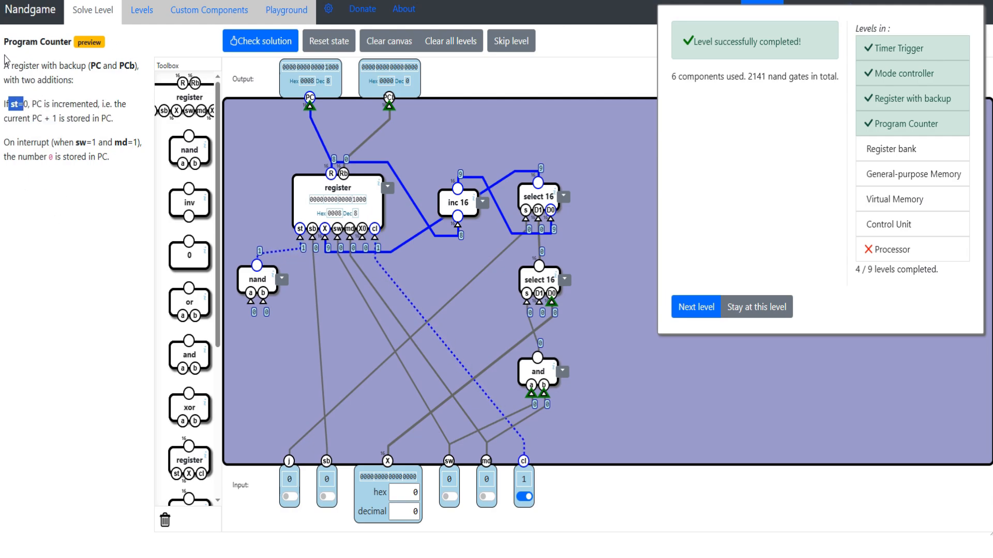
{"action": "left_click_drag", "start_coordinate": [76, 42], "coordinate": [100, 37]}
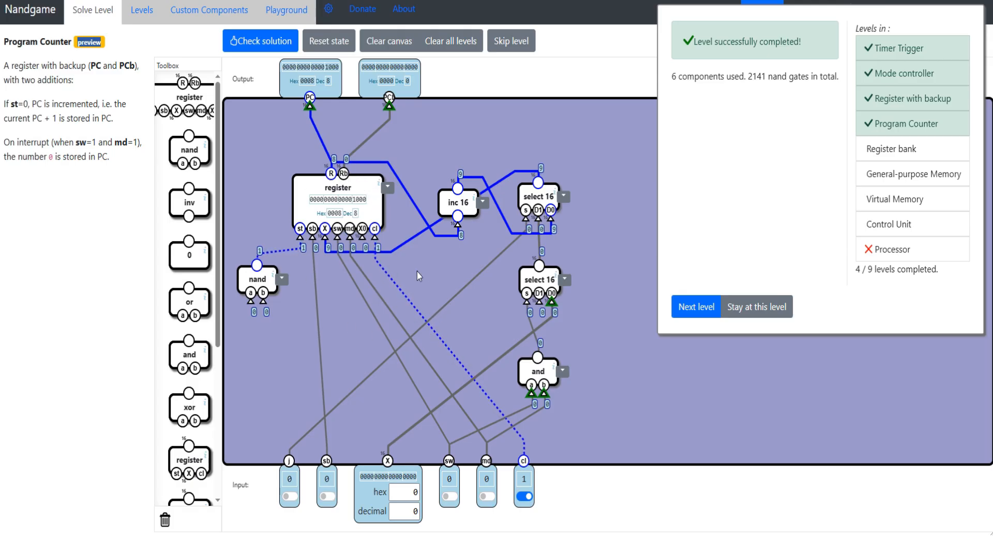
- Go to the Register bank level and read its description of the A, D, M and PC registers with backups
{"action": "left_click", "coordinate": [676, 307]}
{"action": "left_click_drag", "start_coordinate": [9, 43], "coordinate": [92, 55]}
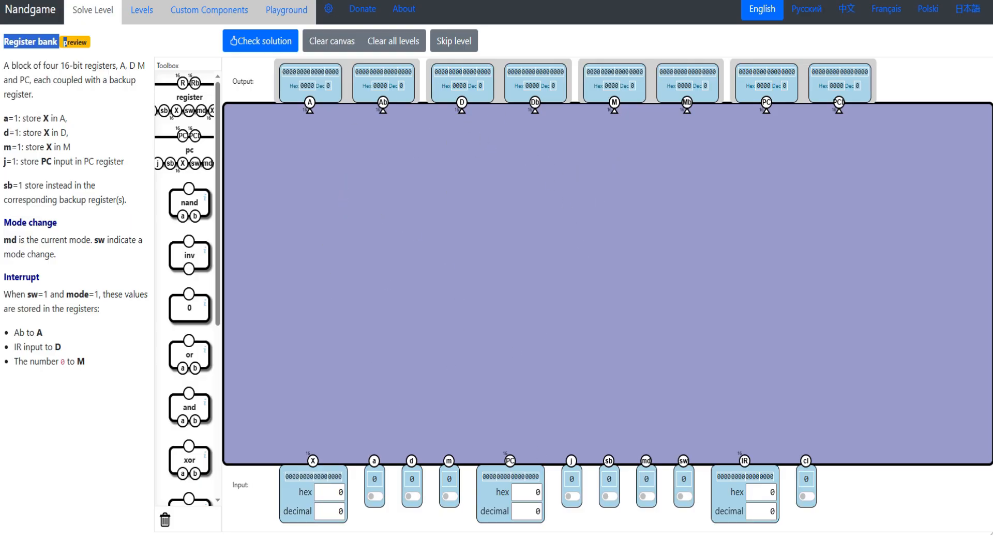
{"action": "left_click_drag", "start_coordinate": [4, 66], "coordinate": [81, 95]}
{"action": "left_click", "coordinate": [90, 95]}
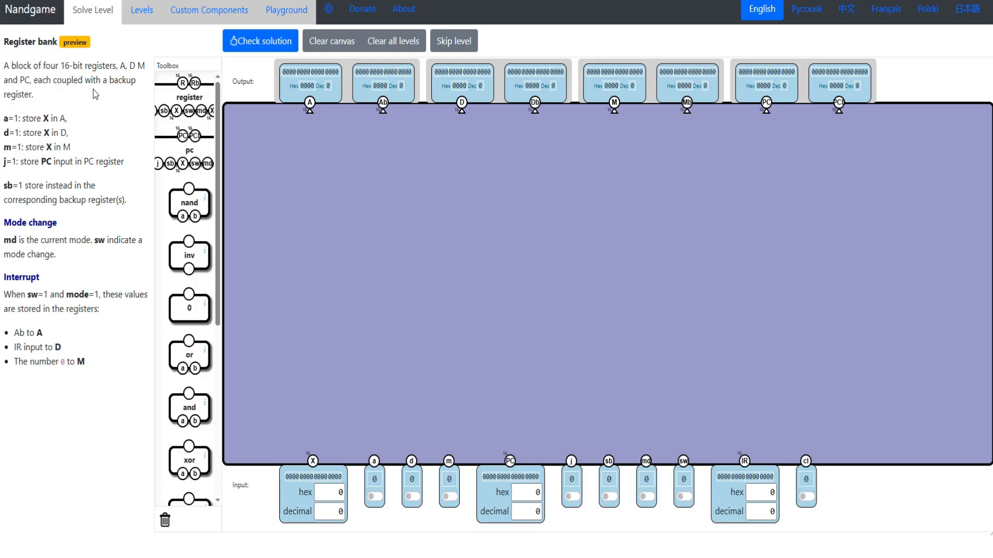
{"action": "left_click_drag", "start_coordinate": [118, 62], "coordinate": [139, 63]}
- Place three backup registers and a pc component in a row beneath the A, D, M and PC outputs
{"action": "left_click_drag", "start_coordinate": [194, 105], "coordinate": [342, 193]}
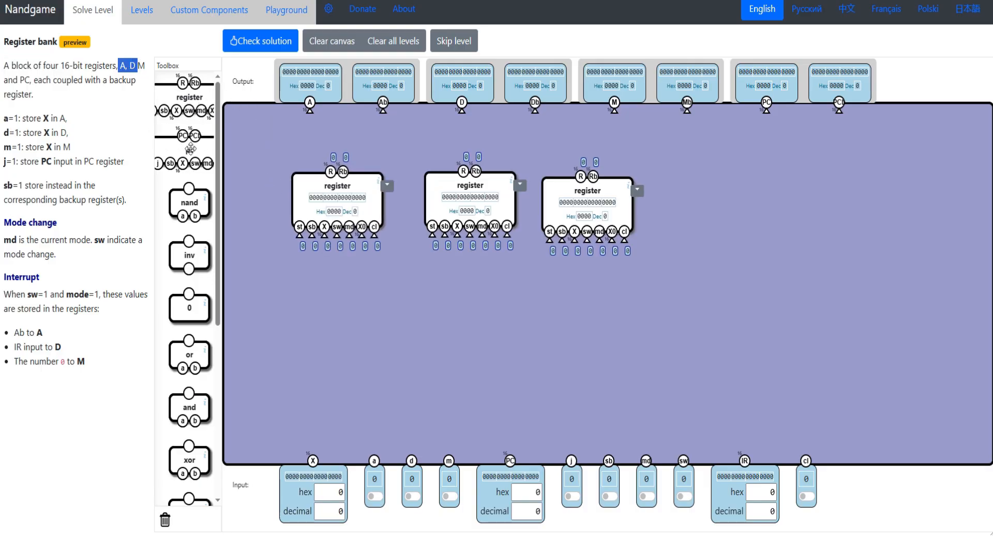
{"action": "left_click_drag", "start_coordinate": [190, 149], "coordinate": [780, 204]}
{"action": "left_click_drag", "start_coordinate": [588, 192], "coordinate": [626, 191]}
{"action": "left_click_drag", "start_coordinate": [470, 191], "coordinate": [491, 190]}
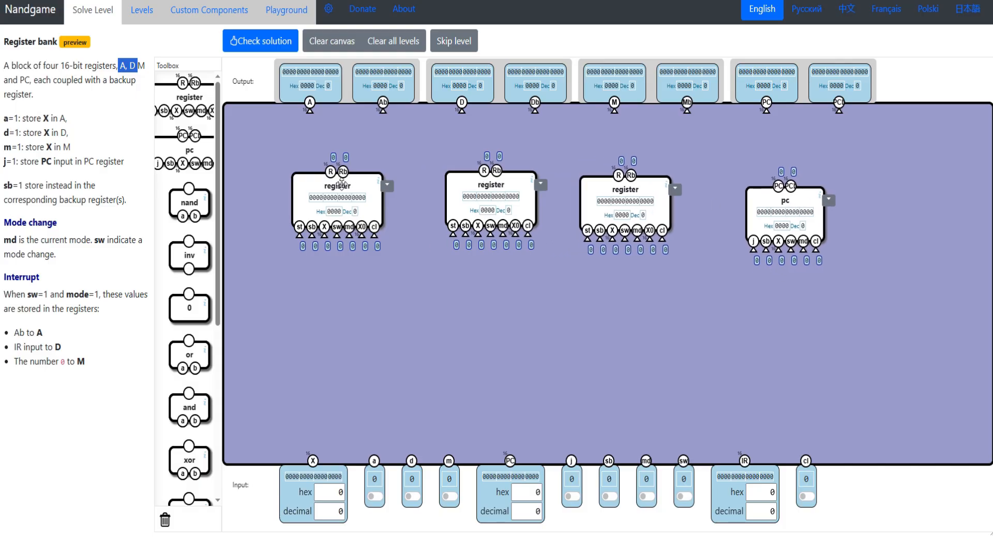
- Connect A/Ab, D/Db and M/Mb to the three registers' R and Rb, and PC/PCb to the pc component's outputs
{"action": "left_click_drag", "start_coordinate": [311, 111], "coordinate": [330, 171]}
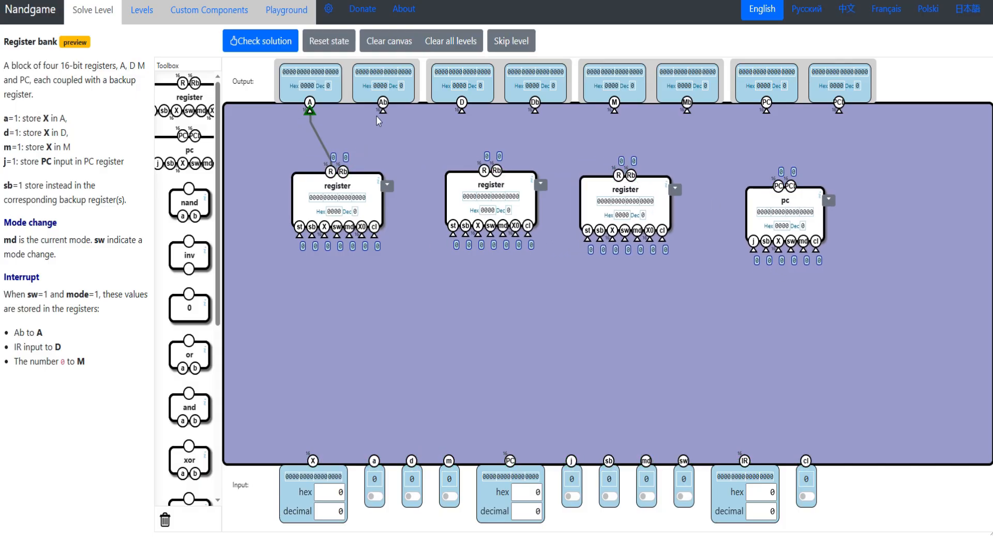
{"action": "left_click_drag", "start_coordinate": [382, 110], "coordinate": [342, 171]}
{"action": "left_click_drag", "start_coordinate": [461, 109], "coordinate": [484, 171]}
{"action": "left_click_drag", "start_coordinate": [536, 110], "coordinate": [496, 171]}
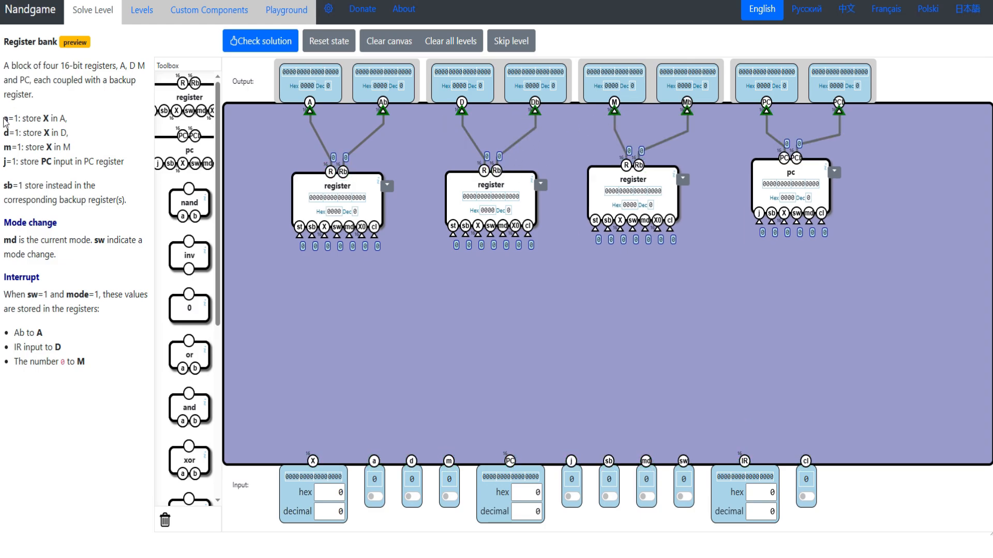
- Wire the A, D and M registers' st inputs to a, d and m, and each register's X to the X input
{"action": "left_click_drag", "start_coordinate": [4, 118], "coordinate": [70, 120]}
{"action": "left_click_drag", "start_coordinate": [301, 235], "coordinate": [312, 460]}
{"action": "left_click_drag", "start_coordinate": [4, 133], "coordinate": [53, 133]}
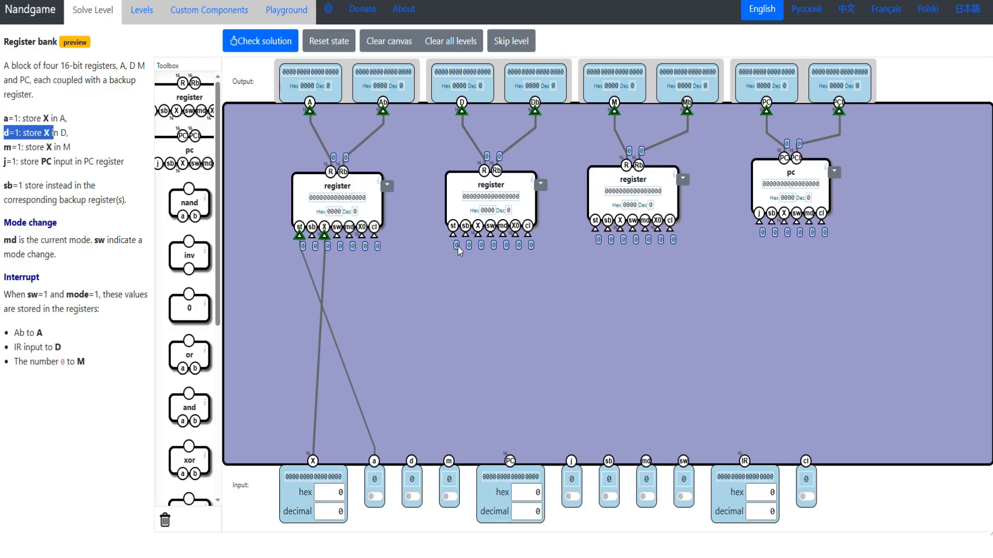
{"action": "left_click_drag", "start_coordinate": [453, 234], "coordinate": [412, 461]}
{"action": "left_click_drag", "start_coordinate": [477, 234], "coordinate": [312, 460]}
{"action": "left_click_drag", "start_coordinate": [7, 147], "coordinate": [48, 153]}
{"action": "left_click_drag", "start_coordinate": [595, 227], "coordinate": [449, 461]}
{"action": "left_click_drag", "start_coordinate": [621, 228], "coordinate": [312, 465]}
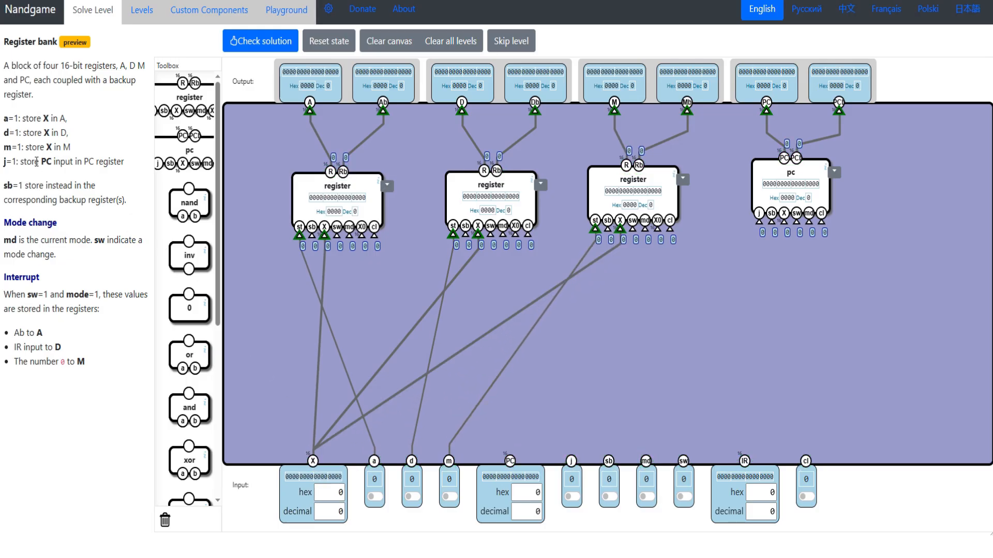
- Wire the pc component's j to the j input and its X to the PC input
{"action": "left_click_drag", "start_coordinate": [41, 161], "coordinate": [108, 161]}
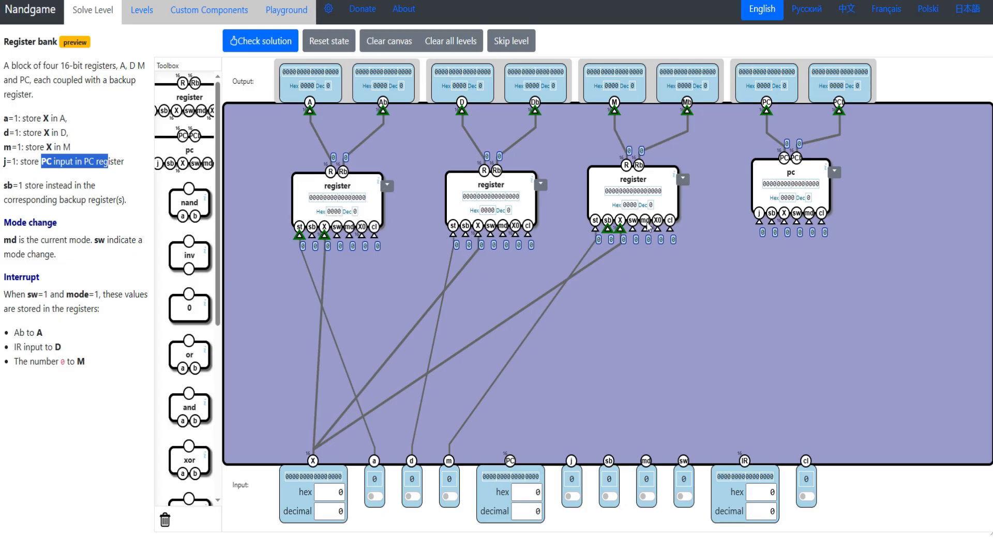
{"action": "left_click_drag", "start_coordinate": [758, 226], "coordinate": [575, 463]}
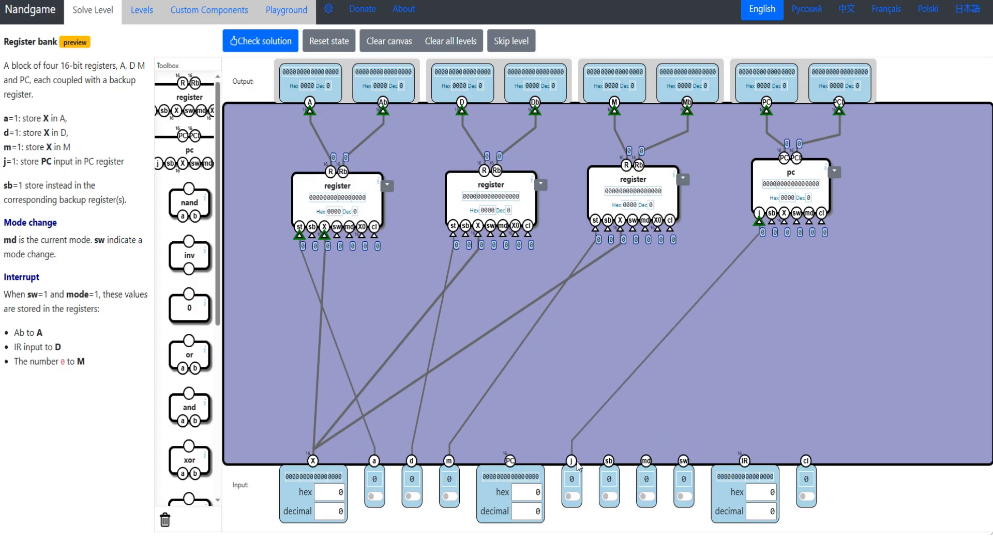
{"action": "left_click_drag", "start_coordinate": [784, 222], "coordinate": [507, 480]}
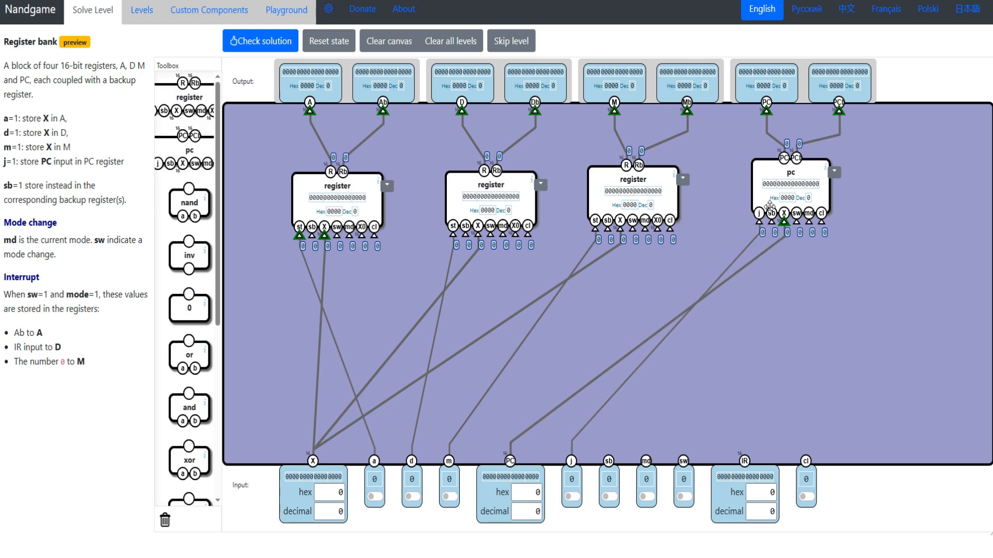
{"action": "left_click_drag", "start_coordinate": [795, 172], "coordinate": [792, 180]}
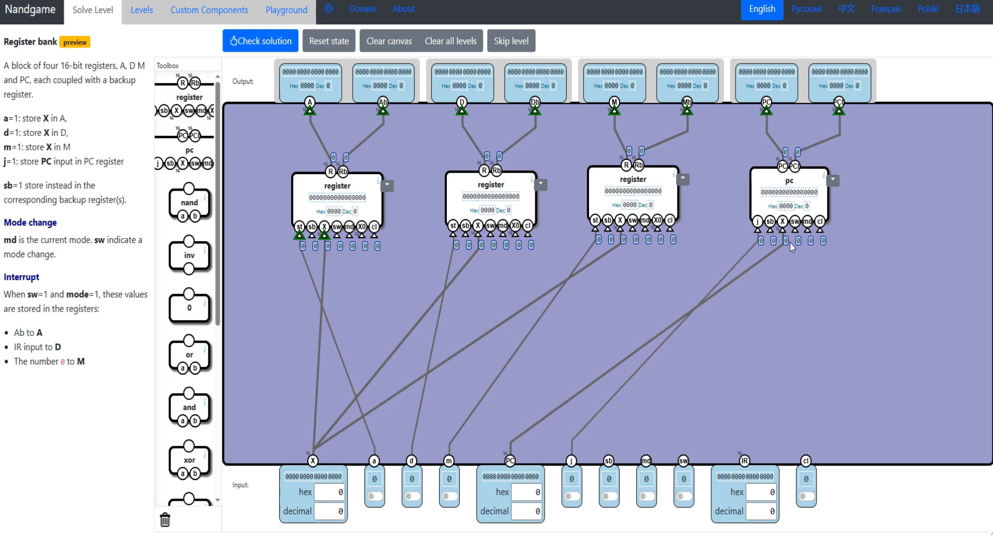
- Read the sb rule and connect the sb pins of all three registers and the pc component to the sb input
{"action": "left_click_drag", "start_coordinate": [8, 185], "coordinate": [130, 200]}
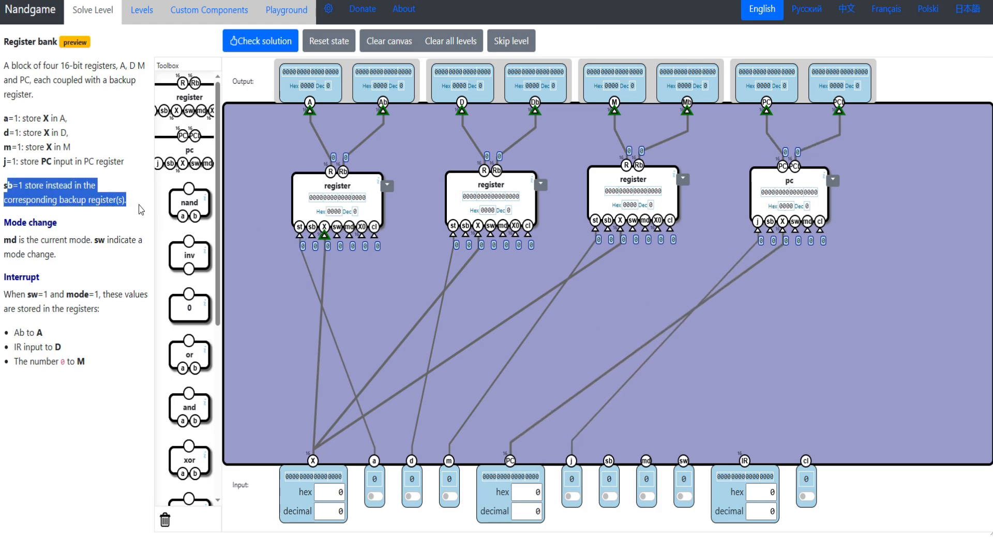
{"action": "left_click", "coordinate": [140, 210]}
{"action": "left_click_drag", "start_coordinate": [312, 235], "coordinate": [608, 461]}
{"action": "left_click_drag", "start_coordinate": [466, 236], "coordinate": [609, 461]}
{"action": "left_click_drag", "start_coordinate": [608, 230], "coordinate": [609, 461]}
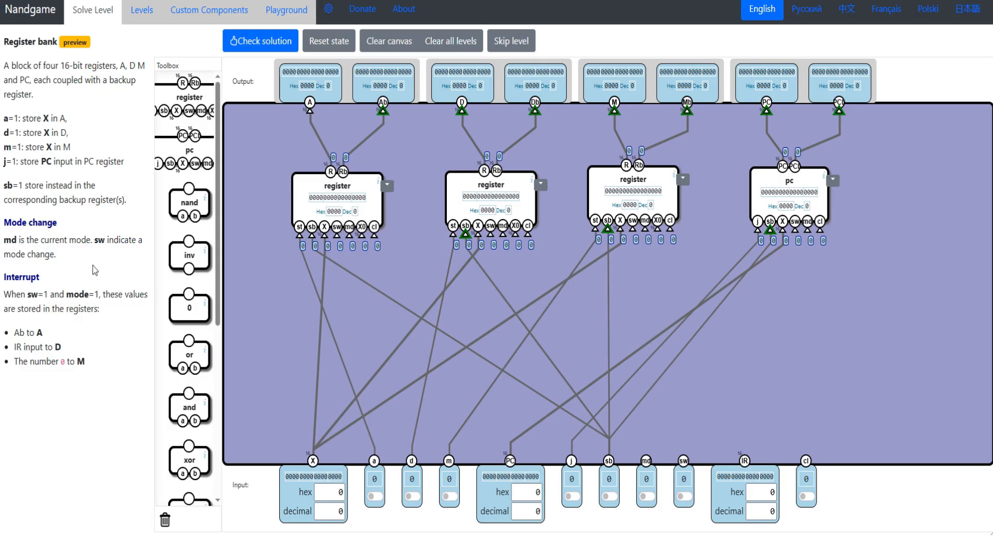
- Read the mode change and interrupt rules, and connect every register's and the pc component's sw and md pins to the sw and md inputs
{"action": "left_click_drag", "start_coordinate": [58, 249], "coordinate": [2, 239]}
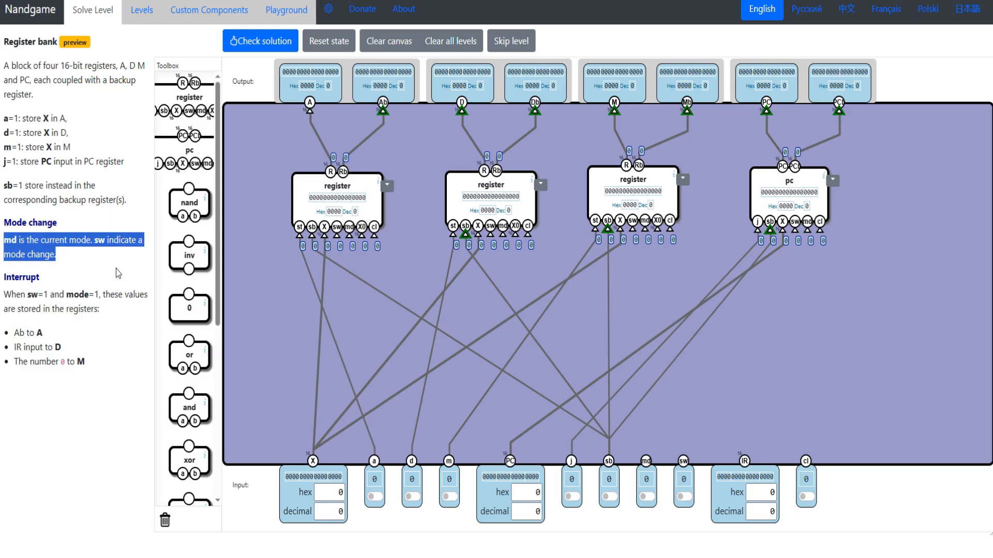
{"action": "left_click_drag", "start_coordinate": [33, 296], "coordinate": [109, 361]}
{"action": "left_click", "coordinate": [142, 357]}
{"action": "left_click_drag", "start_coordinate": [337, 236], "coordinate": [683, 460]}
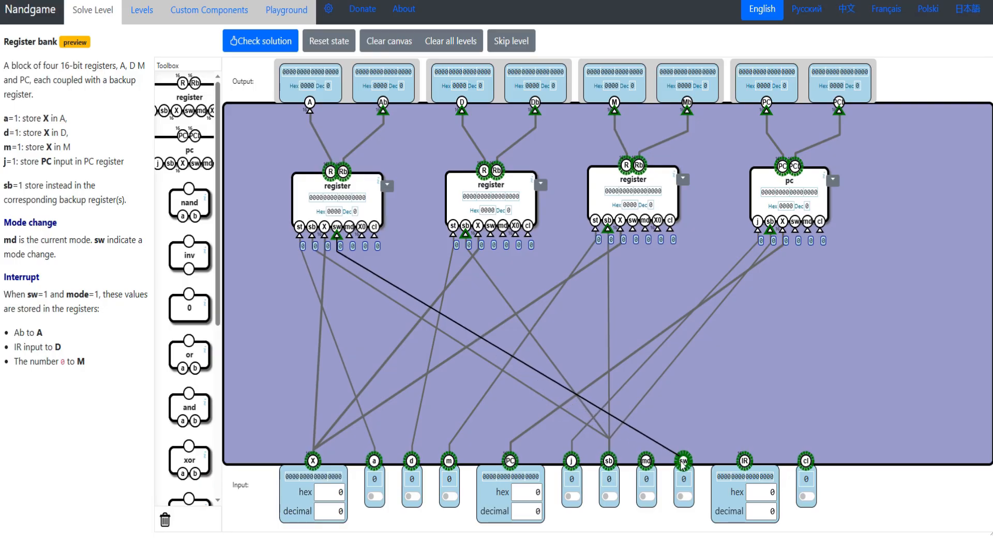
{"action": "left_click_drag", "start_coordinate": [545, 304], "coordinate": [683, 461]}
{"action": "left_click_drag", "start_coordinate": [795, 230], "coordinate": [683, 461]}
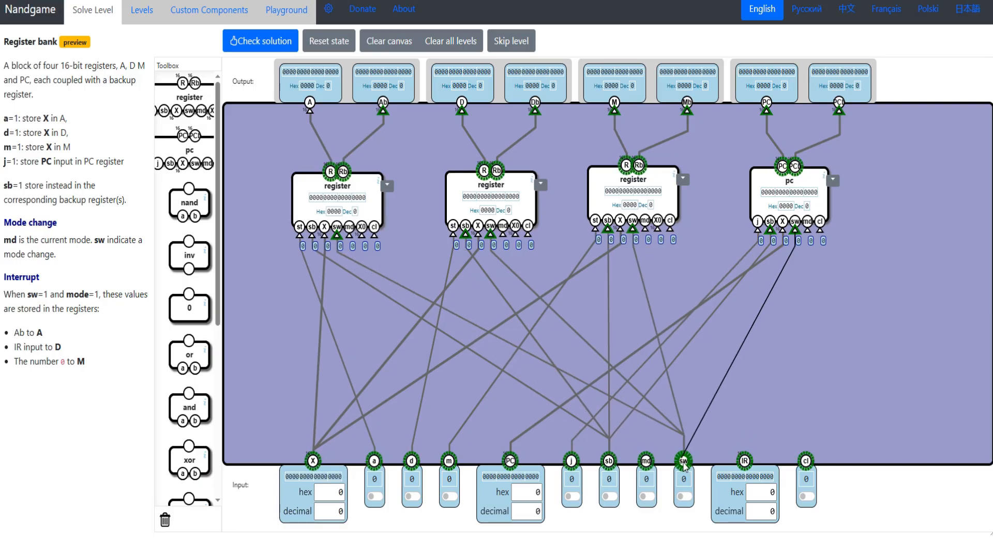
{"action": "left_click_drag", "start_coordinate": [349, 232], "coordinate": [646, 461]}
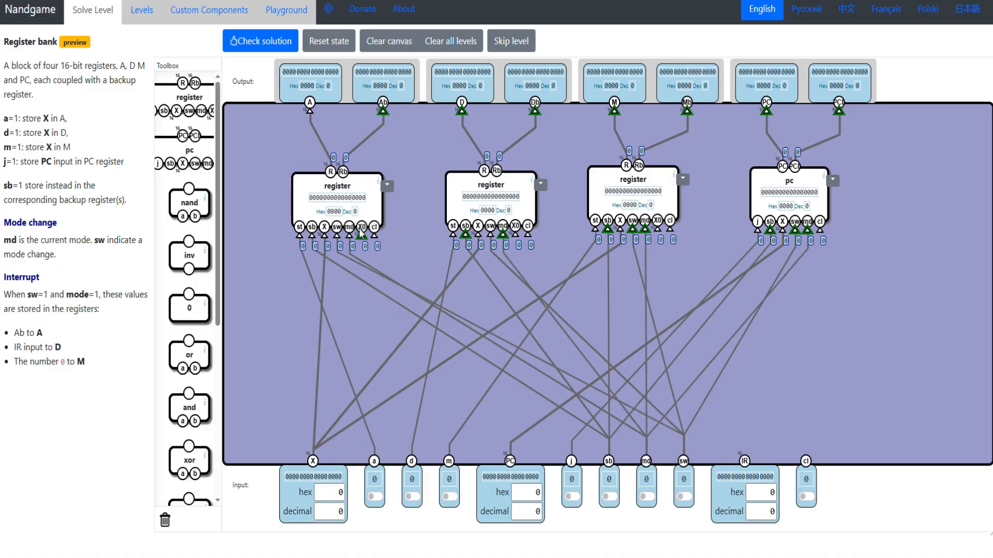
- Reread the interrupt values and wire the A register's X0 to its own Rb output
{"action": "left_click_drag", "start_coordinate": [7, 391], "coordinate": [2, 335]}
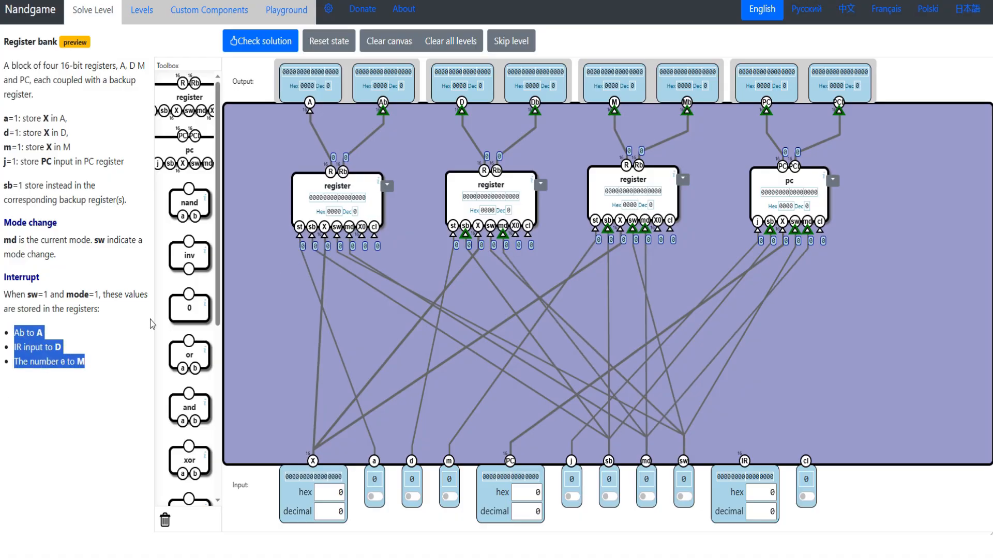
{"action": "left_click_drag", "start_coordinate": [362, 236], "coordinate": [343, 172]}
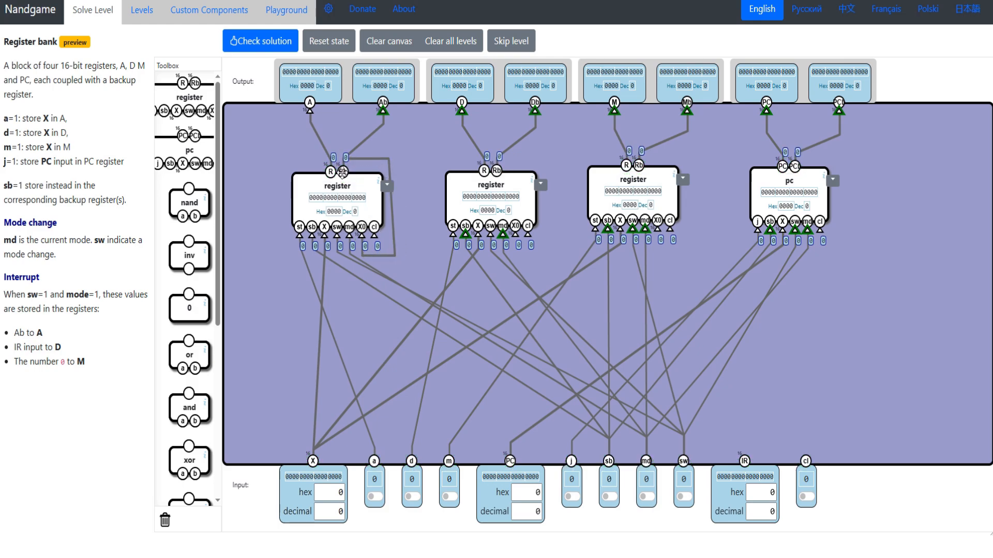
- Following the interrupt rules, wire the D register's X0 to the IR input, and connect every component's cl pin to the cl input
{"action": "triple_click", "coordinate": [26, 343]}
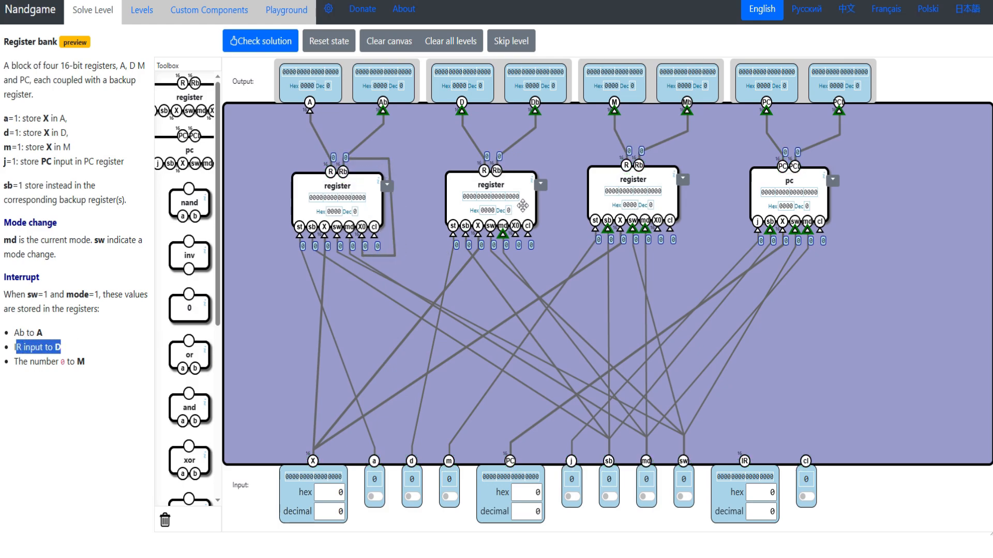
{"action": "left_click_drag", "start_coordinate": [516, 234], "coordinate": [745, 458]}
{"action": "left_click_drag", "start_coordinate": [20, 366], "coordinate": [114, 365]}
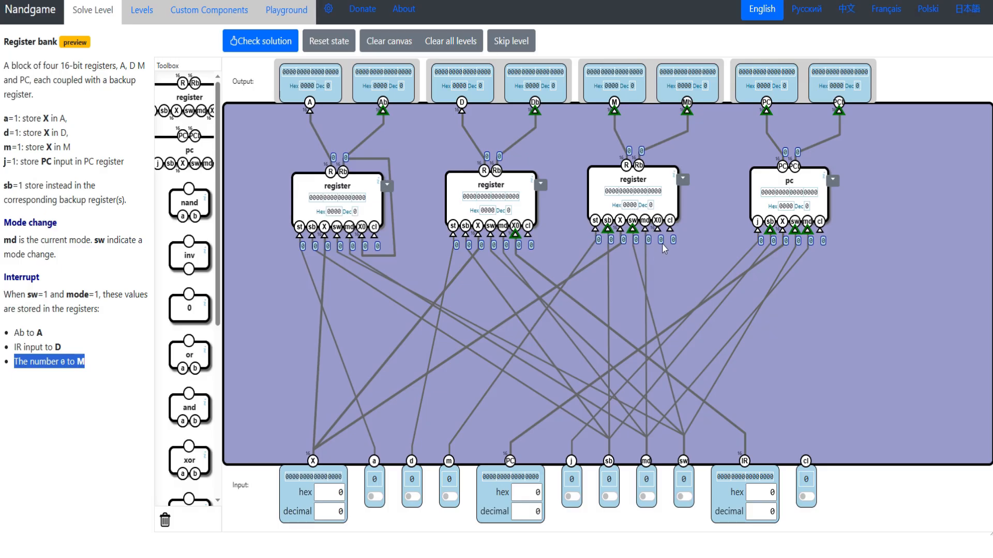
{"action": "left_click_drag", "start_coordinate": [374, 234], "coordinate": [807, 468]}
{"action": "left_click_drag", "start_coordinate": [527, 232], "coordinate": [801, 450]}
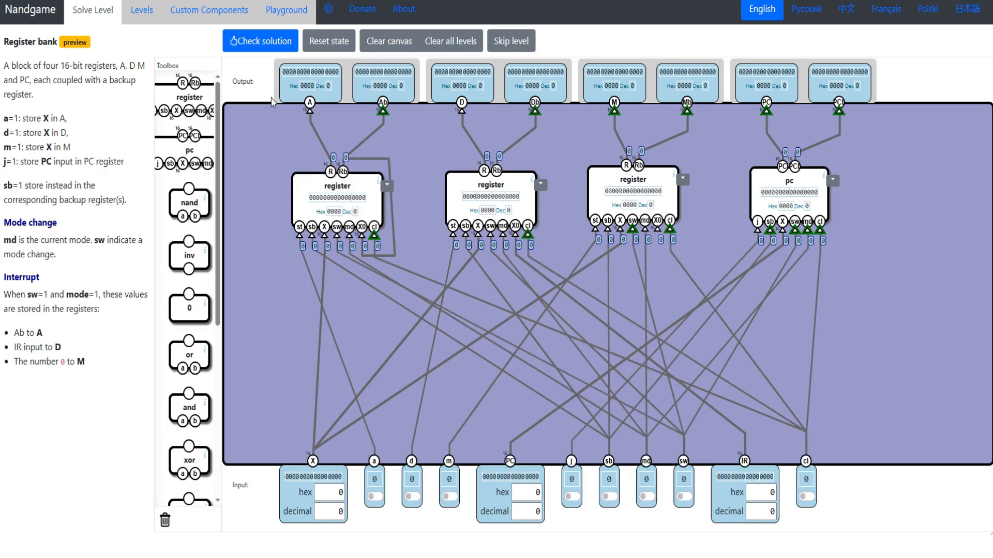
- Check the Register bank solution and continue to the General-purpose Memory level
{"action": "left_click", "coordinate": [261, 42]}
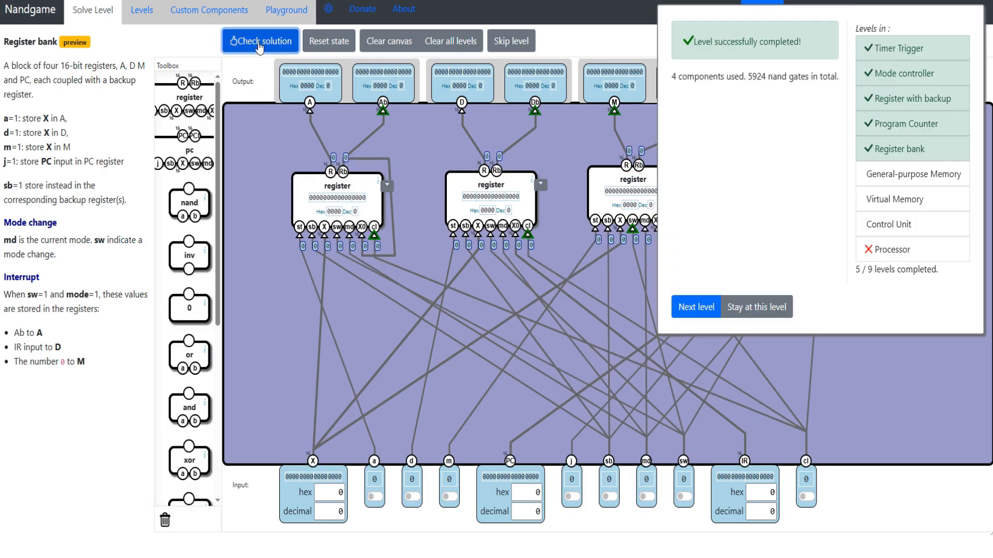
{"action": "left_click", "coordinate": [756, 307]}
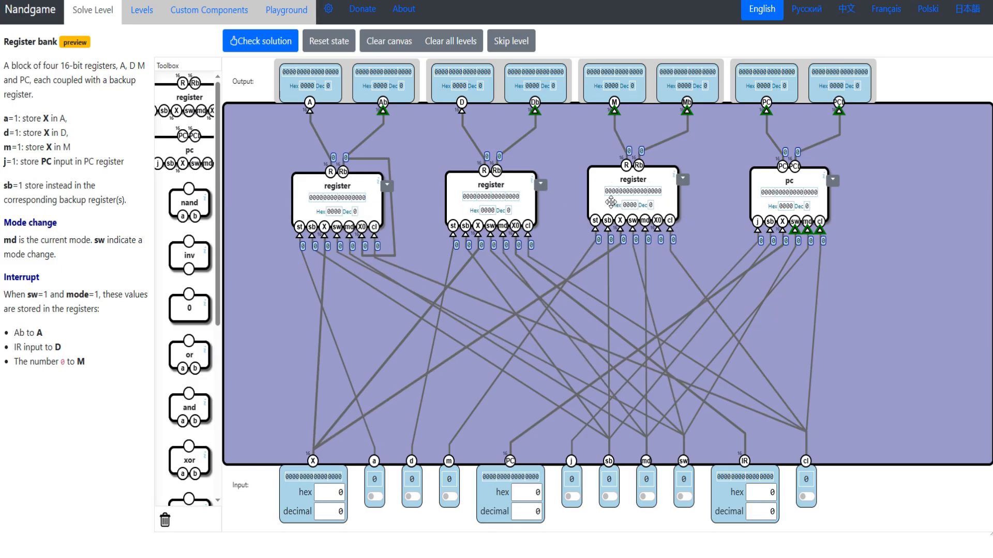
{"action": "left_click", "coordinate": [260, 43]}
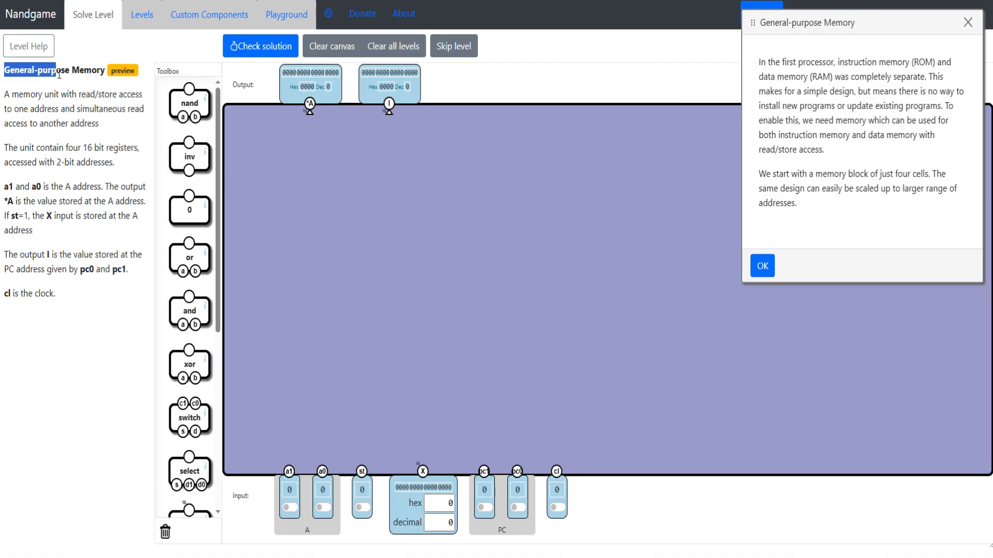
- Read the General-purpose Memory introduction and the specification of its registers and address size
{"action": "left_click_drag", "start_coordinate": [56, 70], "coordinate": [103, 72]}
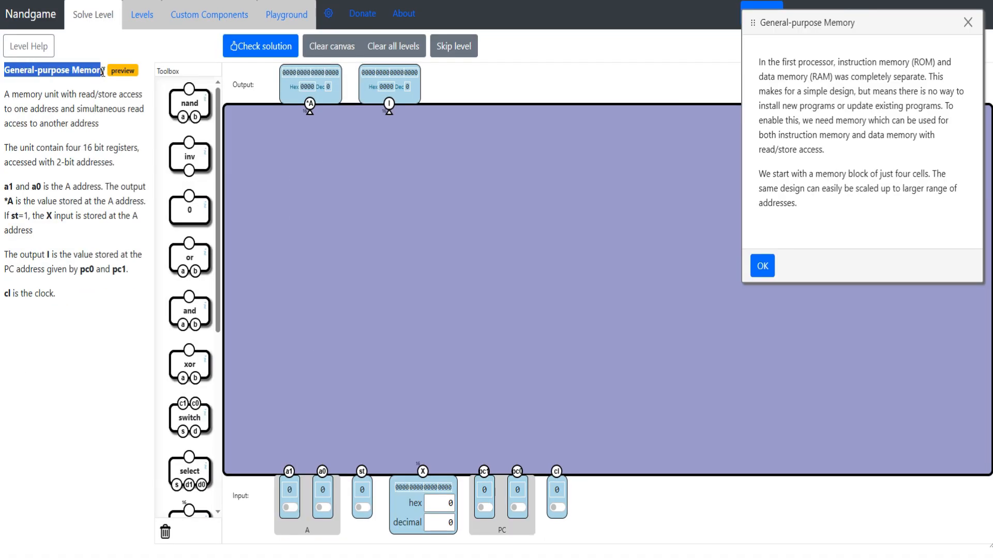
{"action": "left_click_drag", "start_coordinate": [759, 62], "coordinate": [925, 150]}
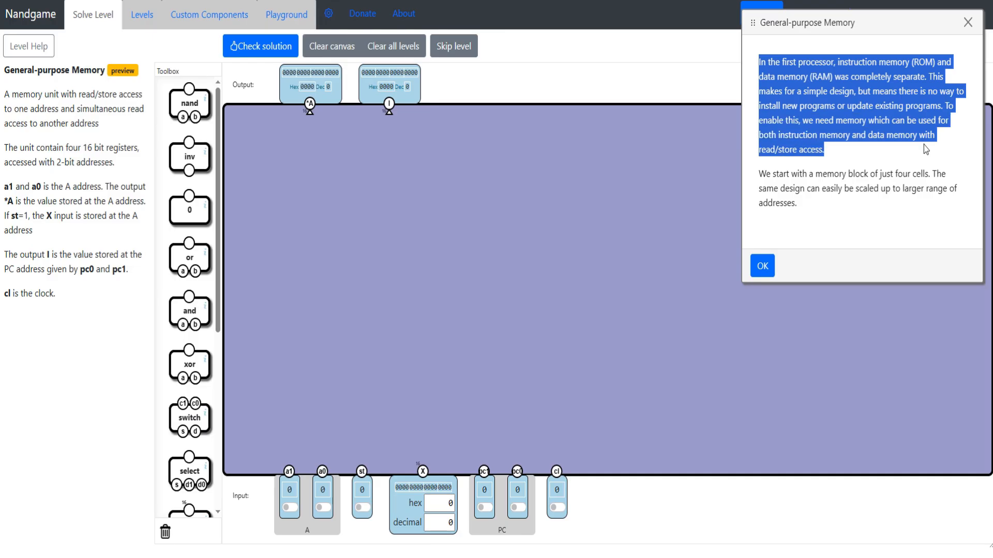
{"action": "left_click_drag", "start_coordinate": [924, 144], "coordinate": [912, 189]}
{"action": "left_click_drag", "start_coordinate": [799, 204], "coordinate": [751, 174]}
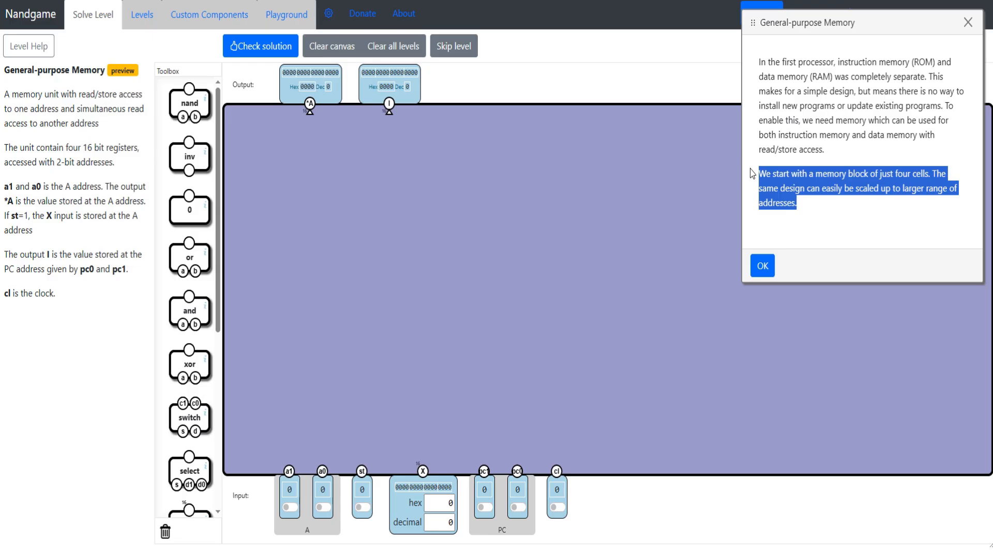
{"action": "left_click_drag", "start_coordinate": [4, 148], "coordinate": [126, 161]}
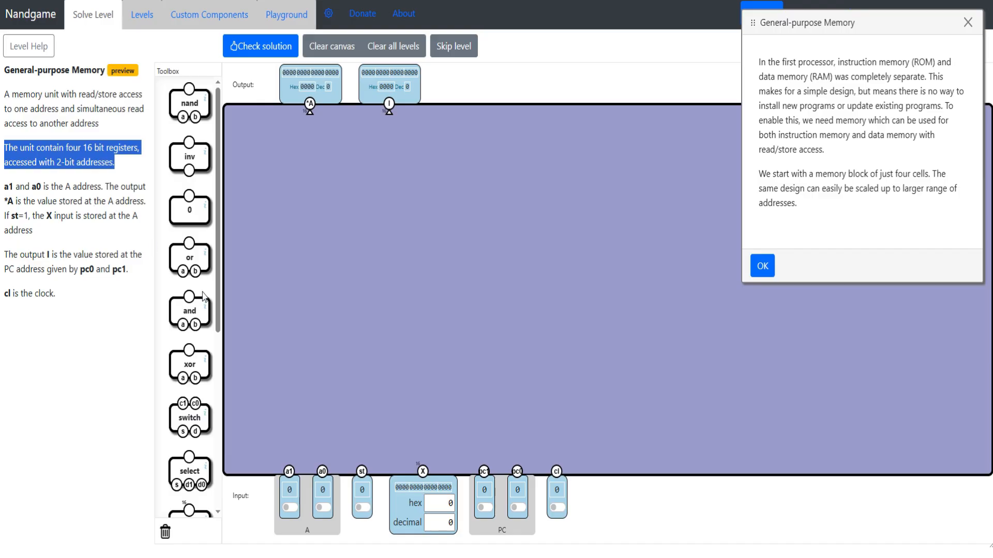
- Place four registers in a spaced row across the canvas and read the description of the a1 and a0 address
{"action": "scroll", "coordinate": [203, 296], "scroll_direction": "down", "scroll_amount": 6}
{"action": "left_click_drag", "start_coordinate": [189, 265], "coordinate": [298, 259]}
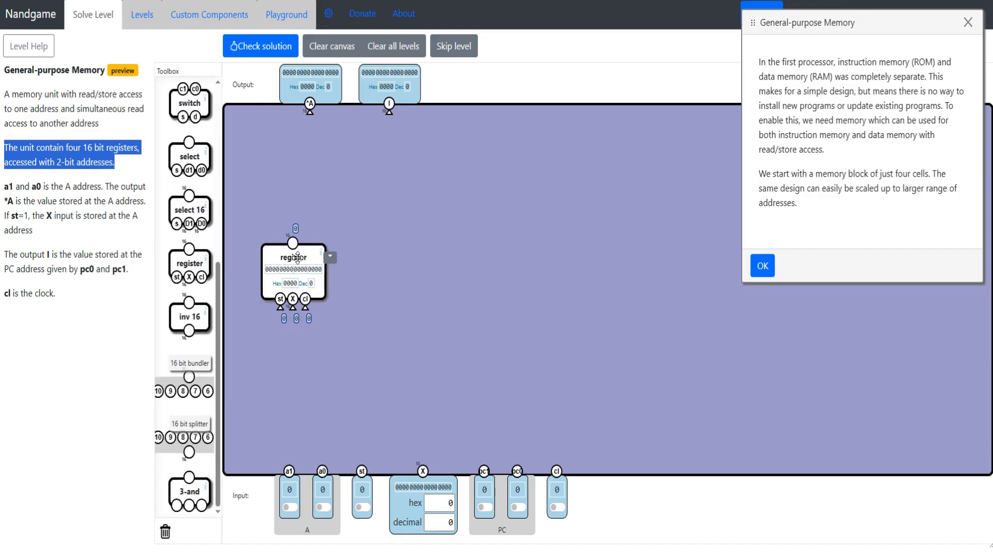
{"action": "left_click_drag", "start_coordinate": [189, 265], "coordinate": [435, 281]}
{"action": "left_click_drag", "start_coordinate": [190, 264], "coordinate": [653, 283]}
{"action": "left_click_drag", "start_coordinate": [653, 284], "coordinate": [672, 284]}
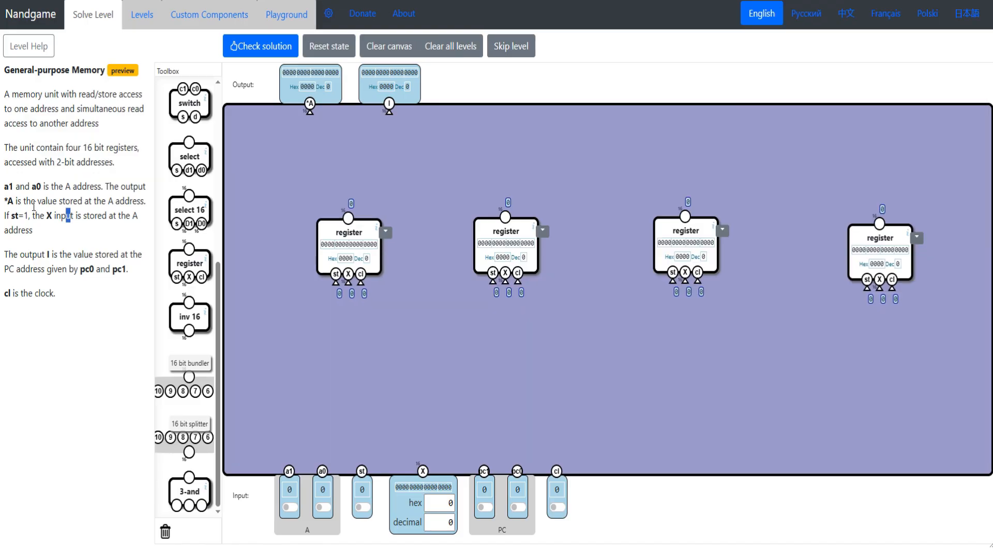
{"action": "left_click_drag", "start_coordinate": [5, 199], "coordinate": [66, 187]}
{"action": "left_click", "coordinate": [32, 192]}
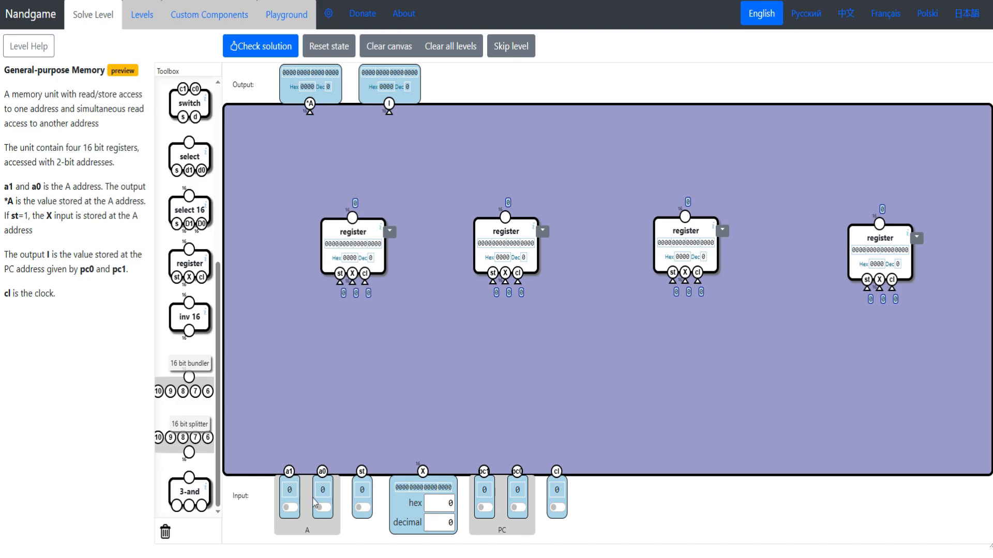
{"action": "left_click_drag", "start_coordinate": [331, 223], "coordinate": [328, 220]}
{"action": "mouse_move", "coordinate": [501, 236]}
{"action": "left_mouse_down"}
{"action": "mouse_move", "coordinate": [467, 246]}
{"action": "mouse_move", "coordinate": [498, 229]}
{"action": "left_mouse_up"}
{"action": "mouse_move", "coordinate": [669, 233]}
{"action": "left_mouse_down"}
{"action": "mouse_move", "coordinate": [699, 252]}
{"action": "mouse_move", "coordinate": [677, 226]}
{"action": "mouse_move", "coordinate": [652, 225]}
{"action": "left_mouse_up"}
{"action": "left_click_drag", "start_coordinate": [858, 228], "coordinate": [843, 228]}
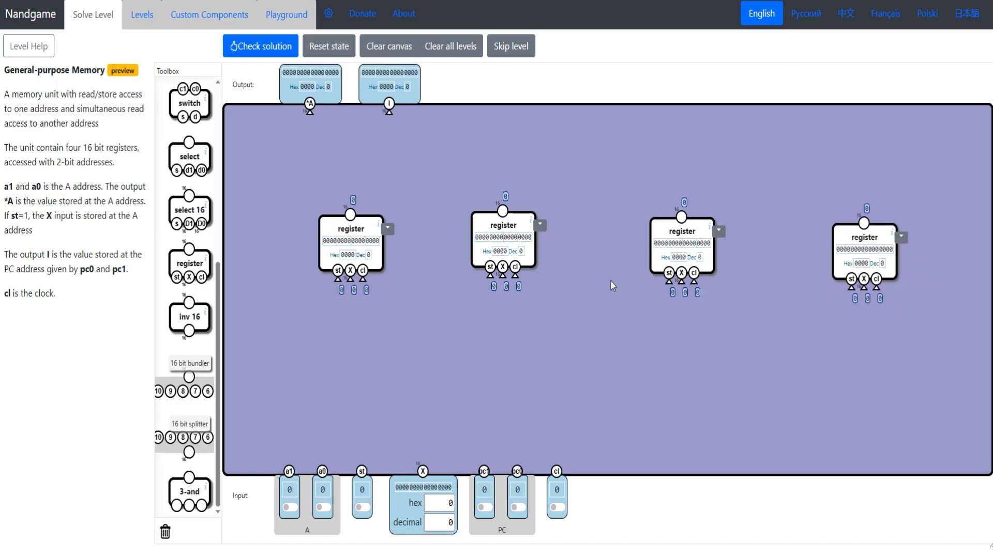
- Read the store and output I rules while toggling the st, pc1, pc0 and cl inputs on and off
{"action": "left_click", "coordinate": [363, 508]}
{"action": "left_click_drag", "start_coordinate": [32, 215], "coordinate": [60, 232]}
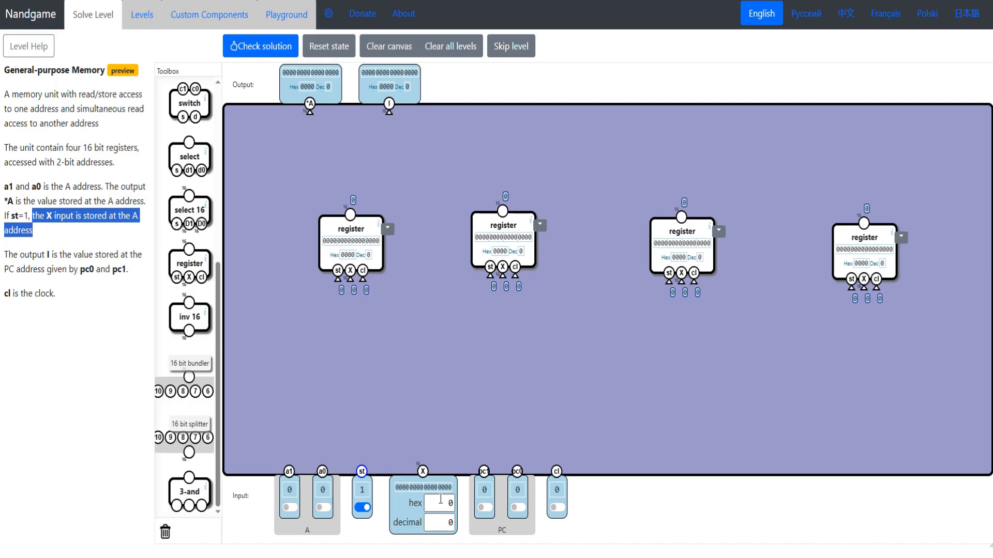
{"action": "left_click_drag", "start_coordinate": [4, 254], "coordinate": [143, 270]}
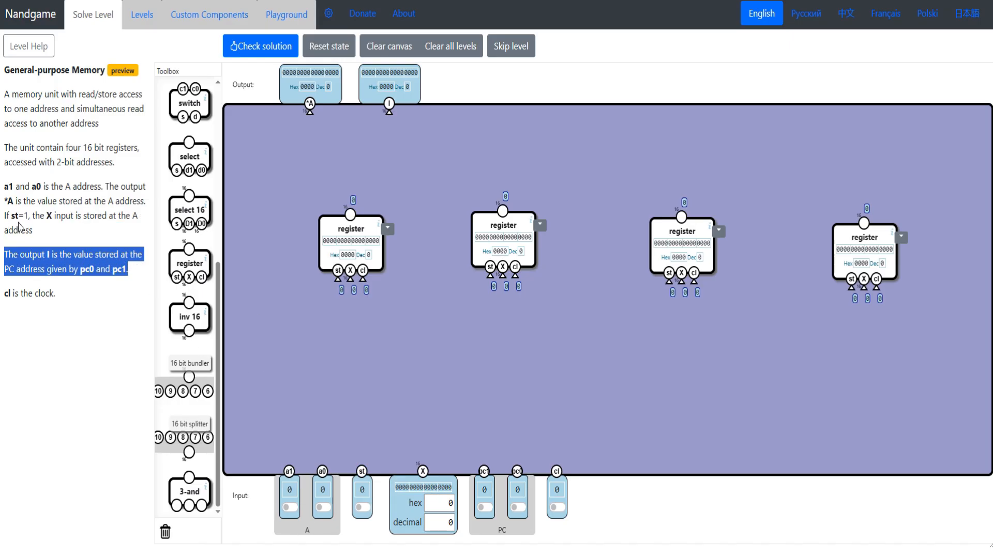
{"action": "left_click", "coordinate": [485, 507]}
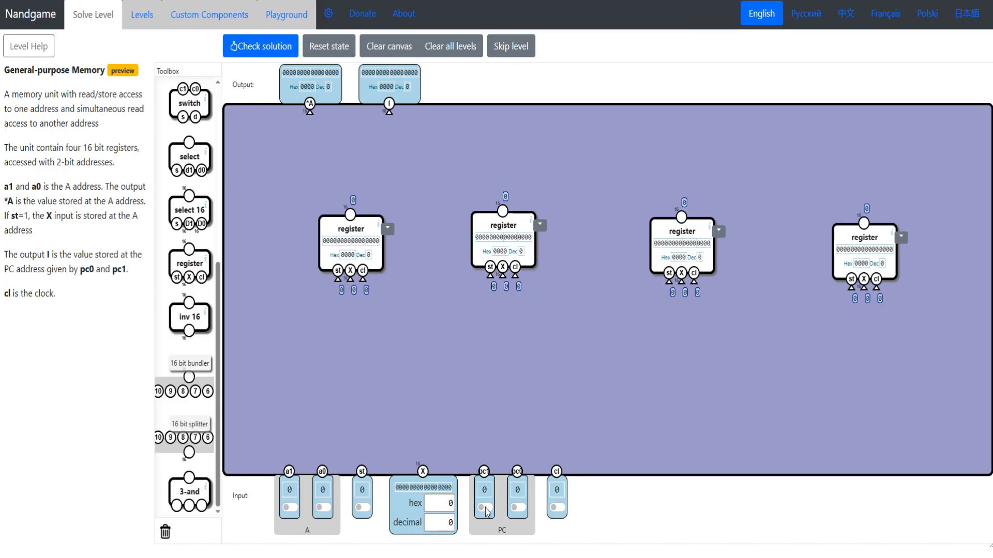
{"action": "left_click", "coordinate": [518, 508]}
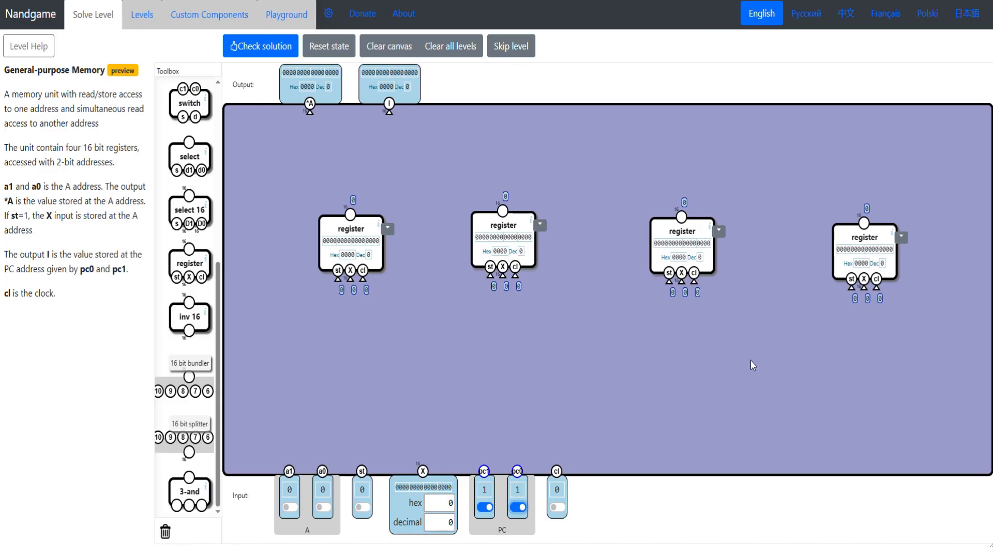
{"action": "left_click_drag", "start_coordinate": [865, 237], "coordinate": [850, 231]}
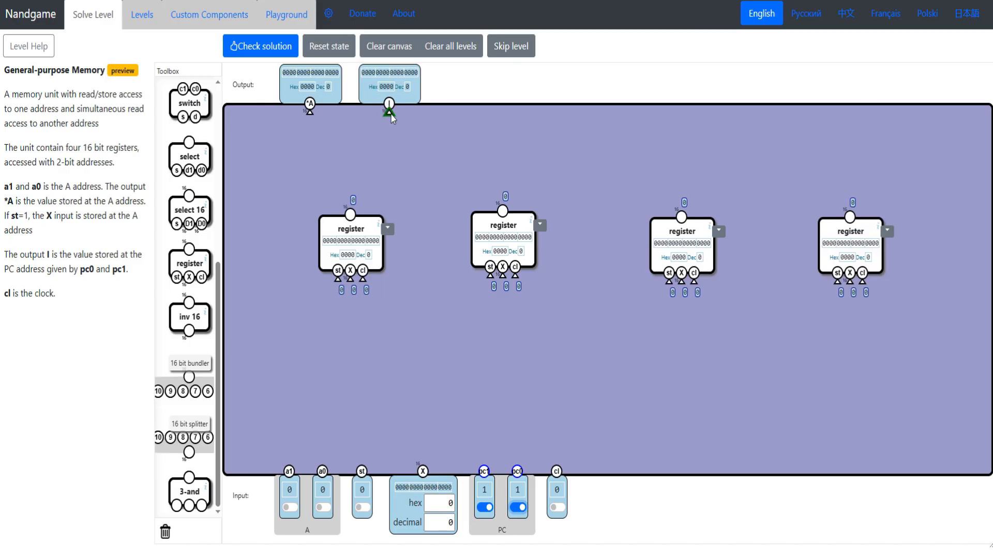
{"action": "left_click", "coordinate": [557, 507]}
{"action": "left_click", "coordinate": [558, 507]}
{"action": "left_click", "coordinate": [485, 507]}
{"action": "left_click", "coordinate": [517, 508]}
- Connect the cl pins of all four registers to the cl input and their X pins to the X input
{"action": "left_click_drag", "start_coordinate": [363, 280], "coordinate": [557, 471]}
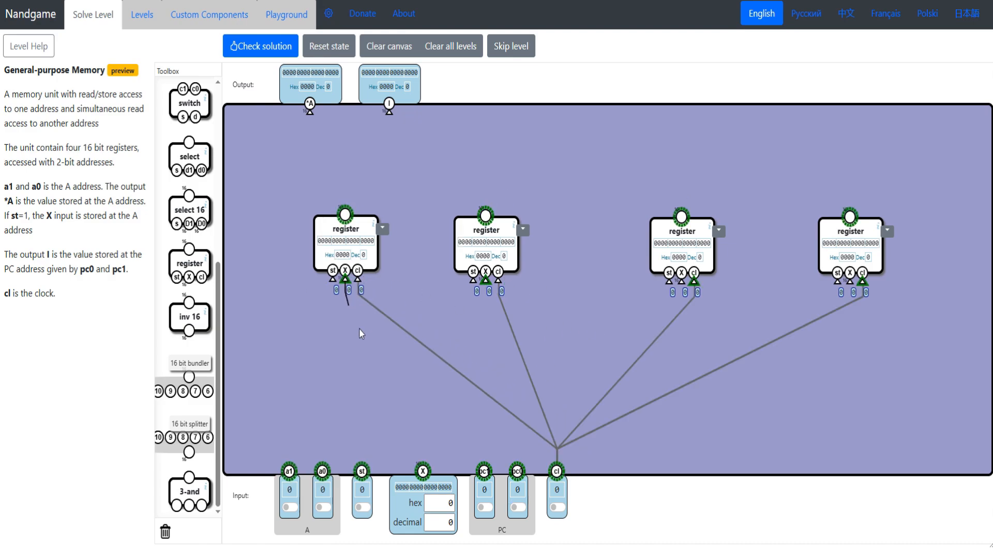
{"action": "left_click_drag", "start_coordinate": [345, 280], "coordinate": [423, 471]}
{"action": "left_click_drag", "start_coordinate": [486, 280], "coordinate": [428, 453]}
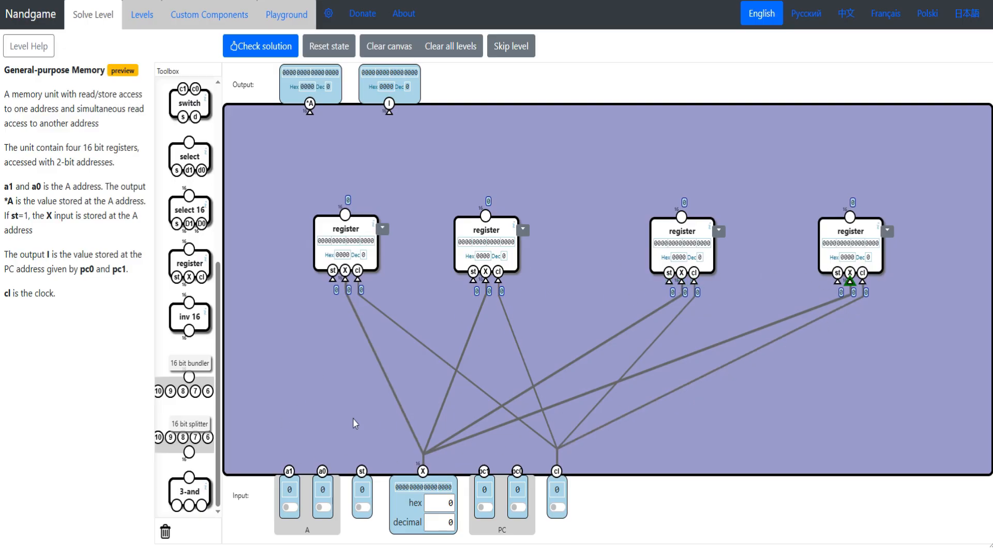
- Toggle a1 and a0 through their address combinations and return both to 0
{"action": "left_click", "coordinate": [289, 508]}
{"action": "left_click", "coordinate": [322, 508]}
{"action": "left_click", "coordinate": [291, 509]}
{"action": "left_click", "coordinate": [323, 509]}
{"action": "left_click", "coordinate": [293, 509]}
{"action": "left_click", "coordinate": [327, 510]}
{"action": "left_click", "coordinate": [294, 510]}
{"action": "left_click", "coordinate": [324, 510]}
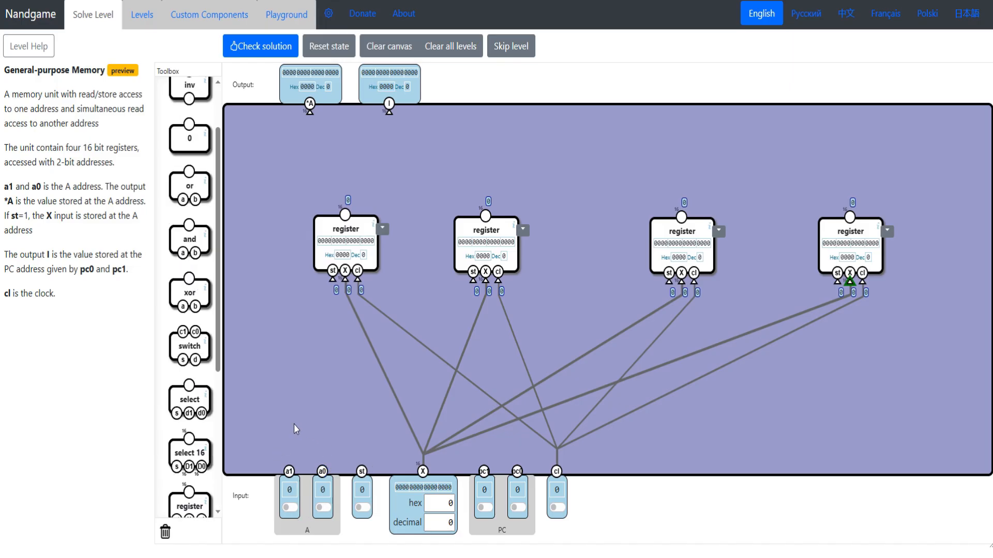
- Place four and gates below the registers, and wire the first one to a1 and a0 through an inverter on each
{"action": "scroll", "coordinate": [189, 259], "scroll_direction": "up", "scroll_amount": 2}
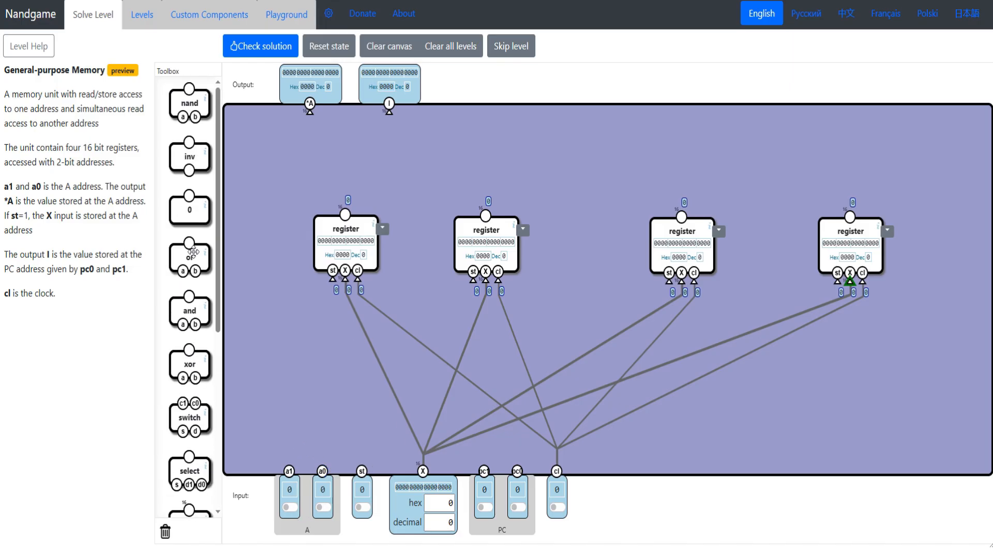
{"action": "left_click_drag", "start_coordinate": [190, 310], "coordinate": [282, 317]}
{"action": "left_click_drag", "start_coordinate": [190, 304], "coordinate": [466, 331]}
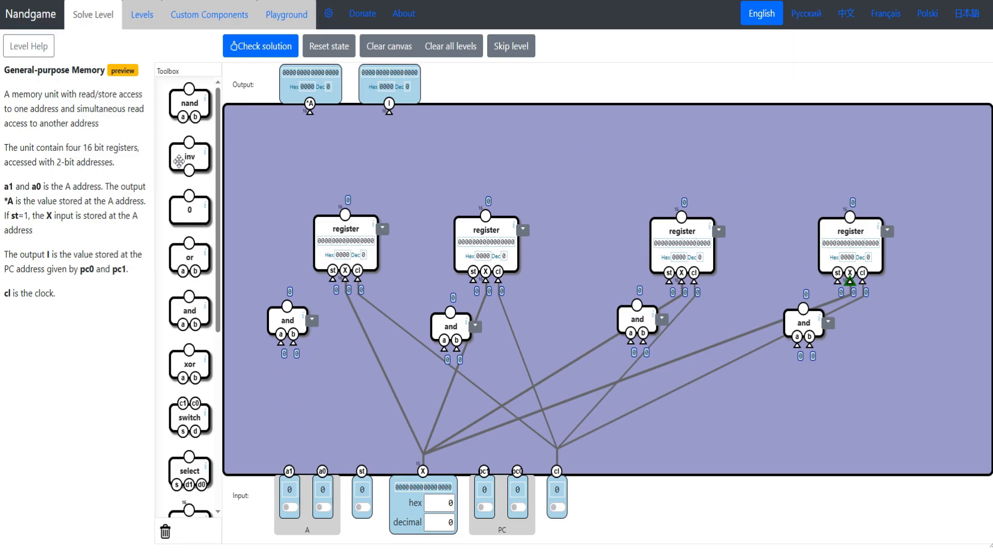
{"action": "left_click_drag", "start_coordinate": [189, 156], "coordinate": [265, 420]}
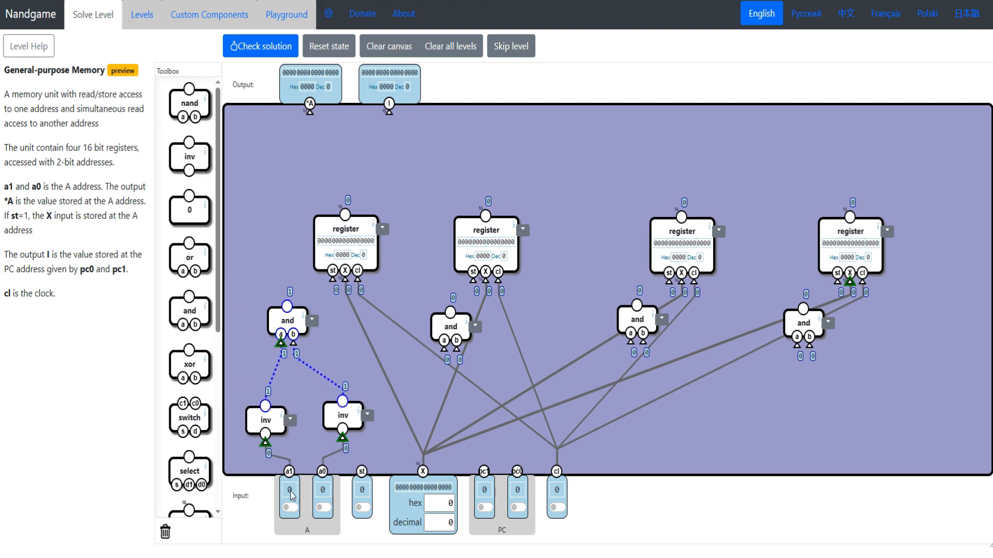
{"action": "left_click_drag", "start_coordinate": [293, 320], "coordinate": [289, 313]}
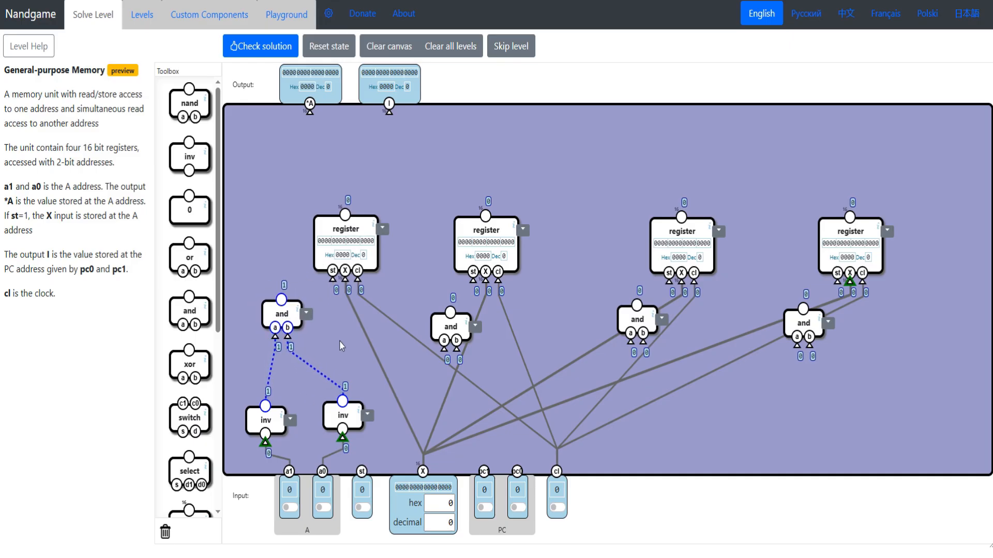
- Wire the second and gate to inverted a1 and plain a0, and set a0 to 1 to test it
{"action": "left_click_drag", "start_coordinate": [446, 326], "coordinate": [266, 406]}
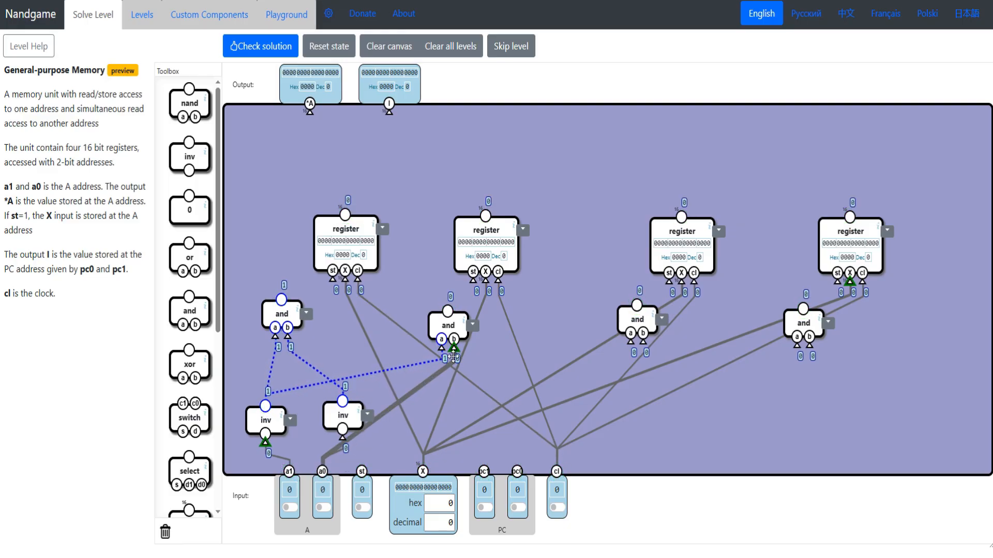
{"action": "left_click_drag", "start_coordinate": [322, 471], "coordinate": [426, 381]}
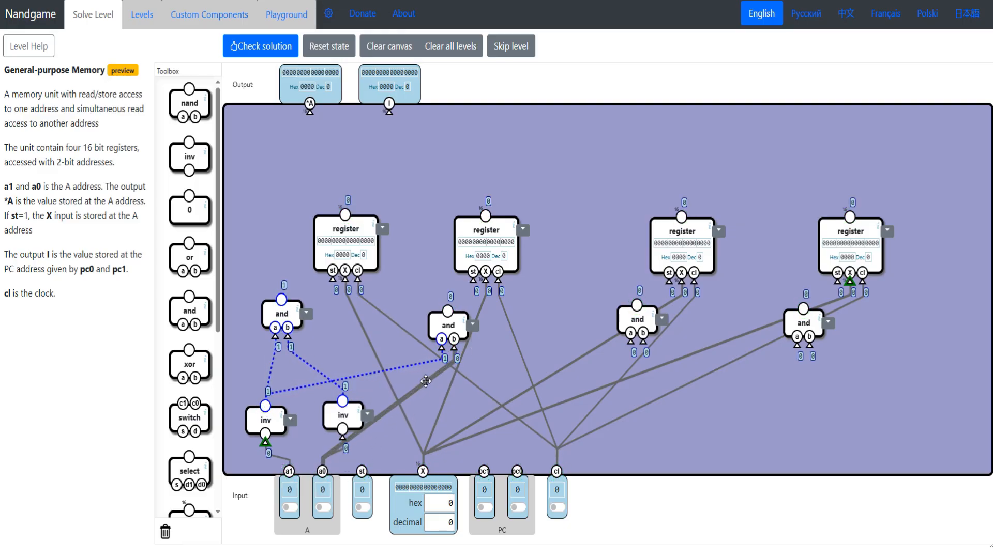
{"action": "left_click", "coordinate": [324, 508]}
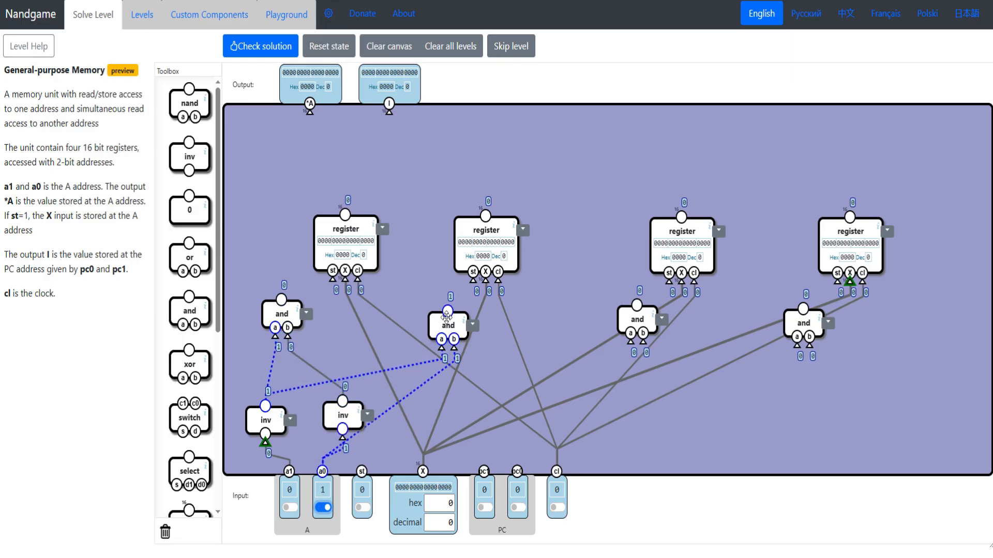
- Wire the third and gate to a1 and inverted a0, and the fourth to a1 and a0, testing them with the address switches
{"action": "left_click_drag", "start_coordinate": [638, 320], "coordinate": [289, 472]}
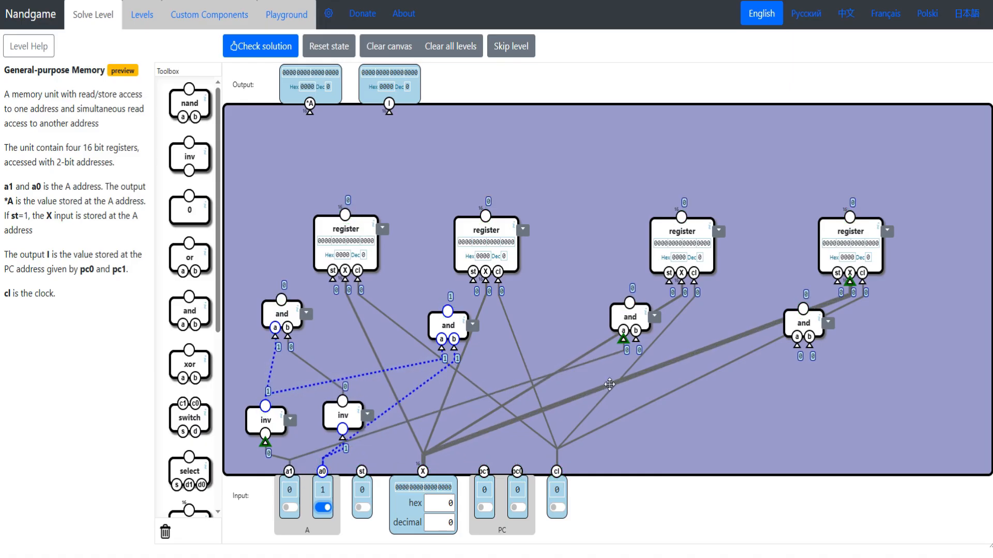
{"action": "left_click_drag", "start_coordinate": [636, 338], "coordinate": [343, 402]}
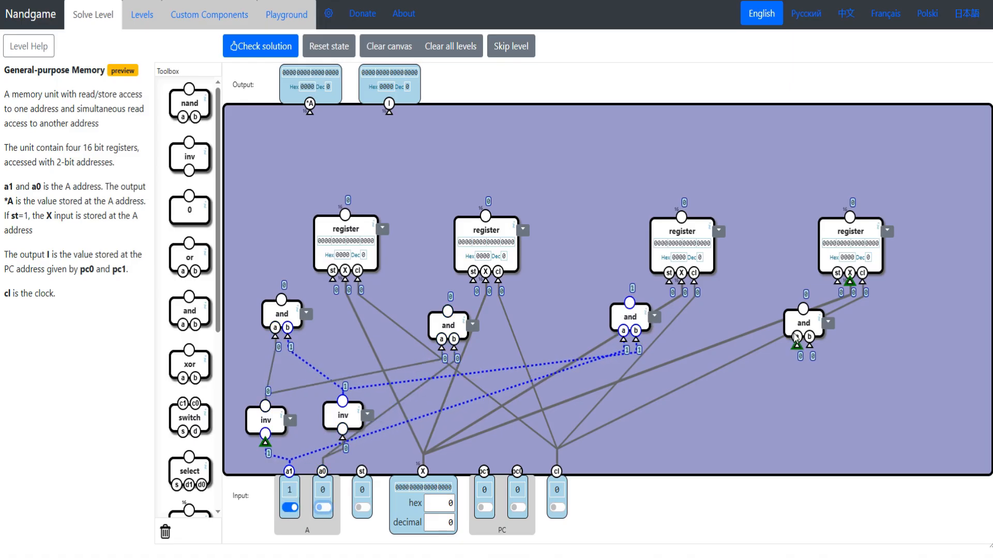
{"action": "left_click_drag", "start_coordinate": [797, 327], "coordinate": [322, 471]}
{"action": "left_click", "coordinate": [323, 507]}
{"action": "left_click_drag", "start_coordinate": [803, 320], "coordinate": [784, 339]}
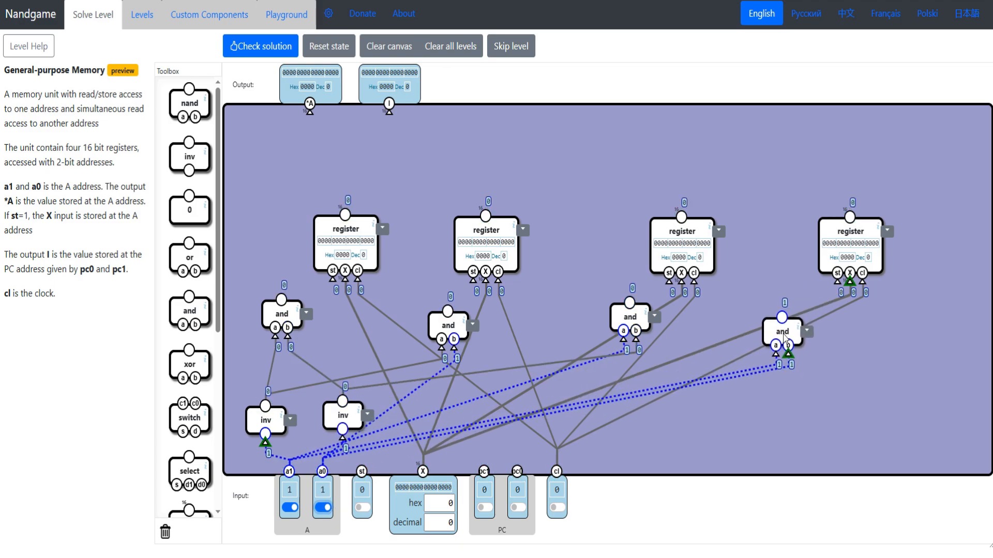
- Set st to 1 and drive the first register's st from a new and gate combining the first address gate with st
{"action": "left_click_drag", "start_coordinate": [634, 318], "coordinate": [633, 327]}
{"action": "left_click_drag", "start_coordinate": [359, 228], "coordinate": [372, 234]}
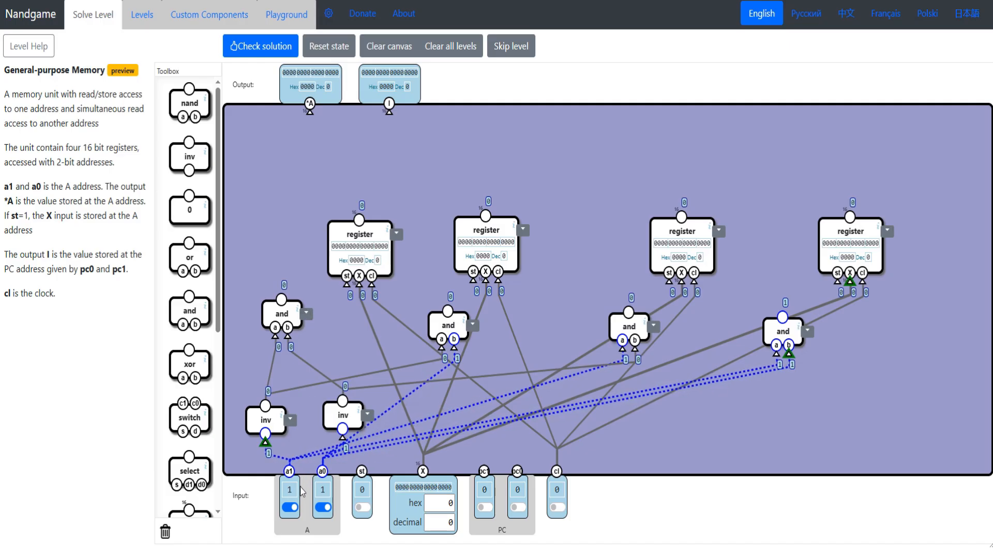
{"action": "left_click", "coordinate": [362, 508]}
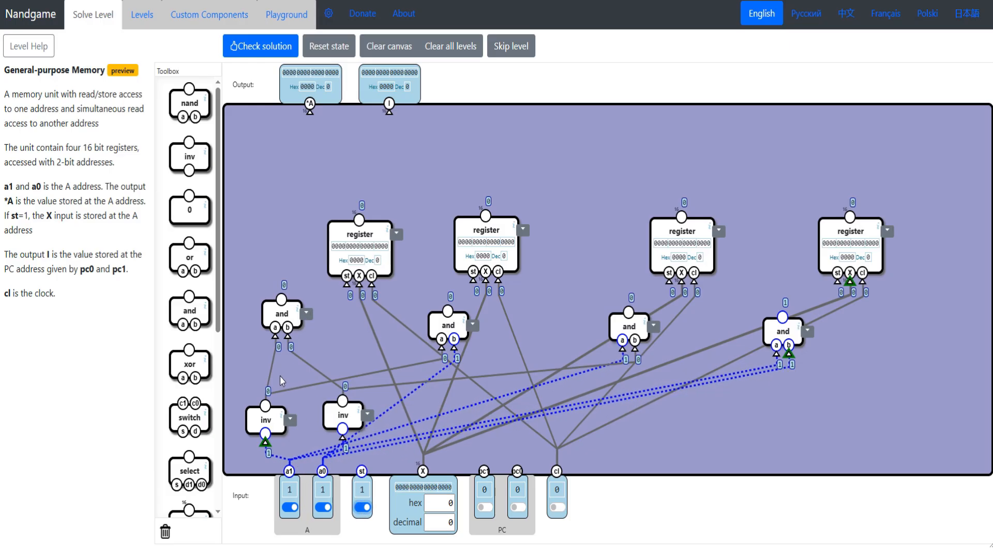
{"action": "left_click_drag", "start_coordinate": [274, 310], "coordinate": [261, 334]}
{"action": "left_click_drag", "start_coordinate": [205, 315], "coordinate": [333, 314]}
{"action": "left_click_drag", "start_coordinate": [306, 320], "coordinate": [362, 472]}
{"action": "left_click_drag", "start_coordinate": [318, 302], "coordinate": [331, 329]}
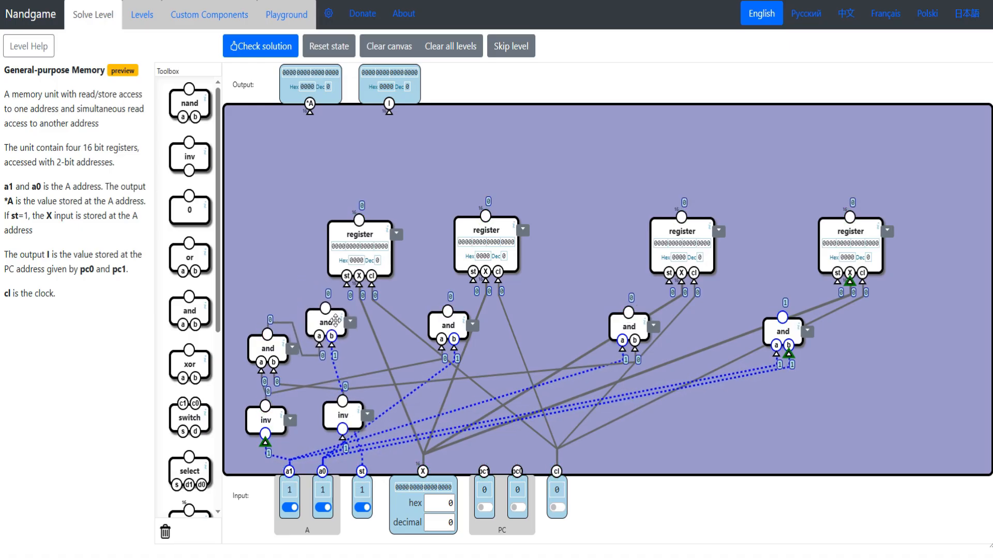
{"action": "left_click_drag", "start_coordinate": [347, 284], "coordinate": [326, 309]}
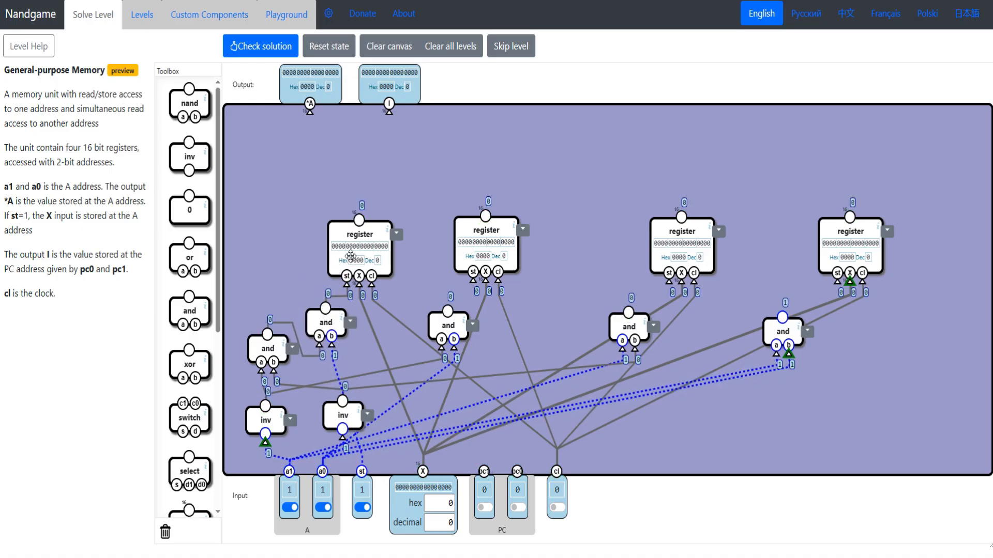
{"action": "left_click_drag", "start_coordinate": [351, 236], "coordinate": [348, 229]}
- Drive the second register's st from a new and gate that combines the second address gate with the st input
{"action": "left_click_drag", "start_coordinate": [448, 326], "coordinate": [426, 335]}
{"action": "left_click_drag", "start_coordinate": [200, 306], "coordinate": [478, 297]}
{"action": "left_click_drag", "start_coordinate": [426, 332], "coordinate": [419, 340]}
{"action": "left_click_drag", "start_coordinate": [466, 302], "coordinate": [362, 471]}
{"action": "left_click_drag", "start_coordinate": [420, 341], "coordinate": [404, 354]}
{"action": "left_click_drag", "start_coordinate": [456, 286], "coordinate": [448, 311]}
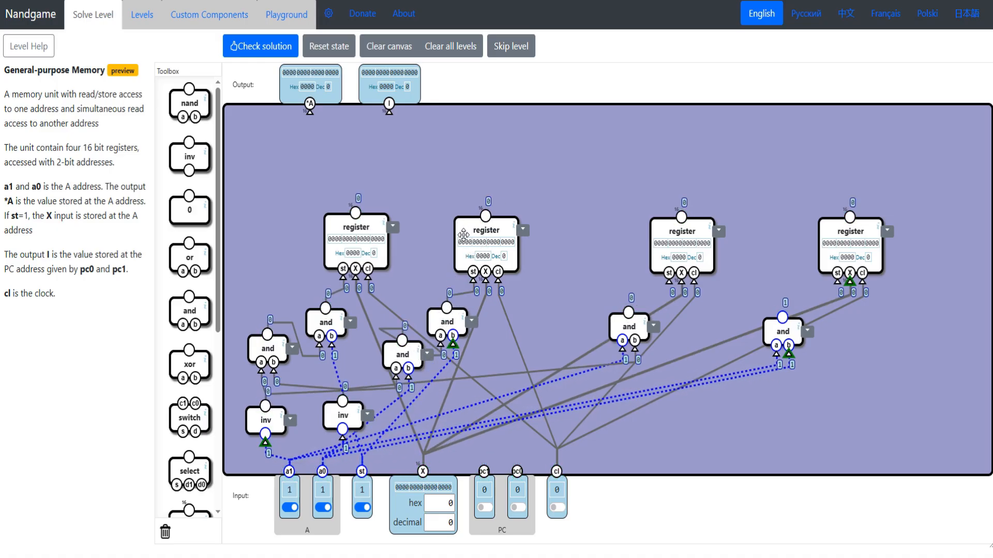
{"action": "left_click_drag", "start_coordinate": [470, 215], "coordinate": [466, 211]}
- Drive the third register's st from a new and gate combining the third address gate with the st input
{"action": "left_click_drag", "start_coordinate": [189, 310], "coordinate": [650, 292]}
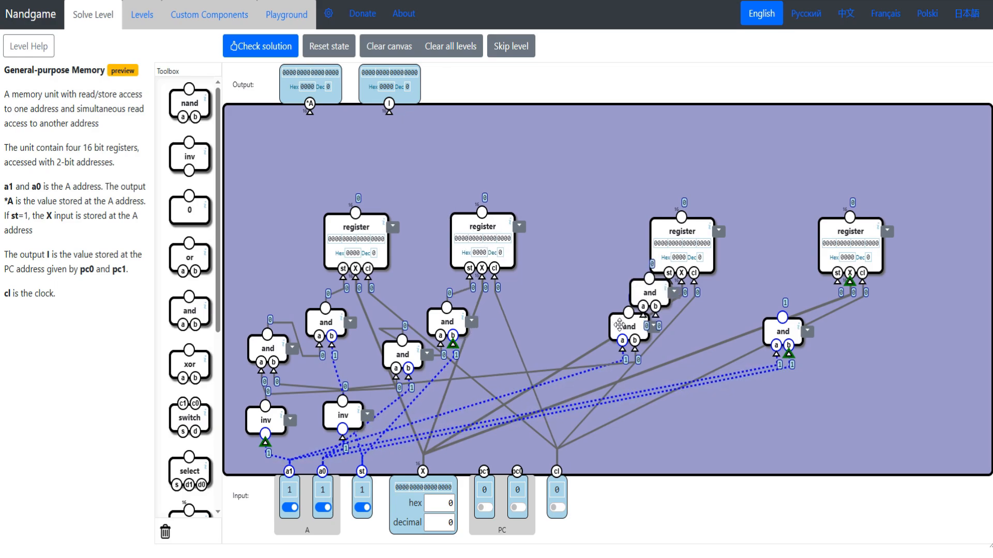
{"action": "left_click_drag", "start_coordinate": [620, 327], "coordinate": [590, 339]}
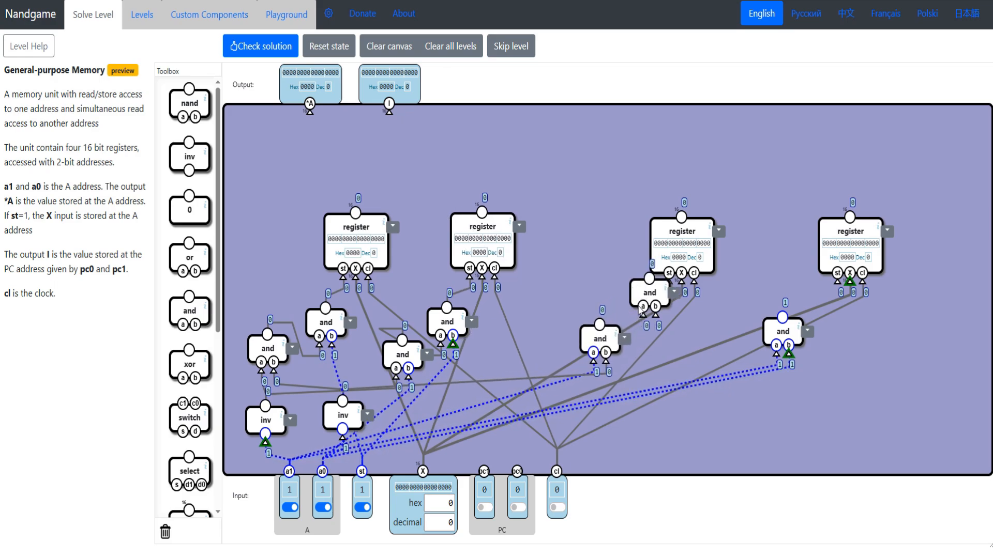
{"action": "left_click_drag", "start_coordinate": [647, 300], "coordinate": [600, 326]}
{"action": "left_click_drag", "start_coordinate": [603, 337], "coordinate": [600, 341]}
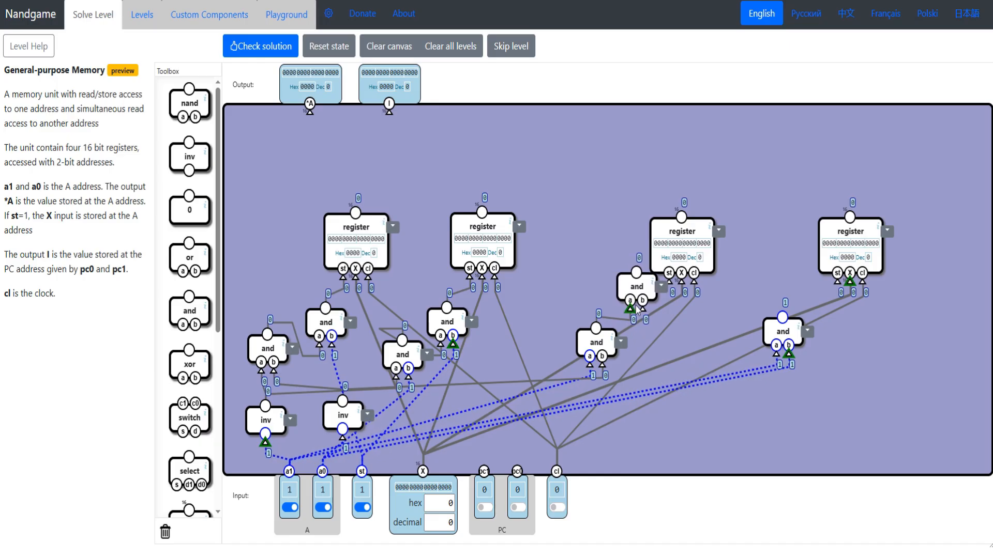
{"action": "left_click_drag", "start_coordinate": [642, 308], "coordinate": [363, 472]}
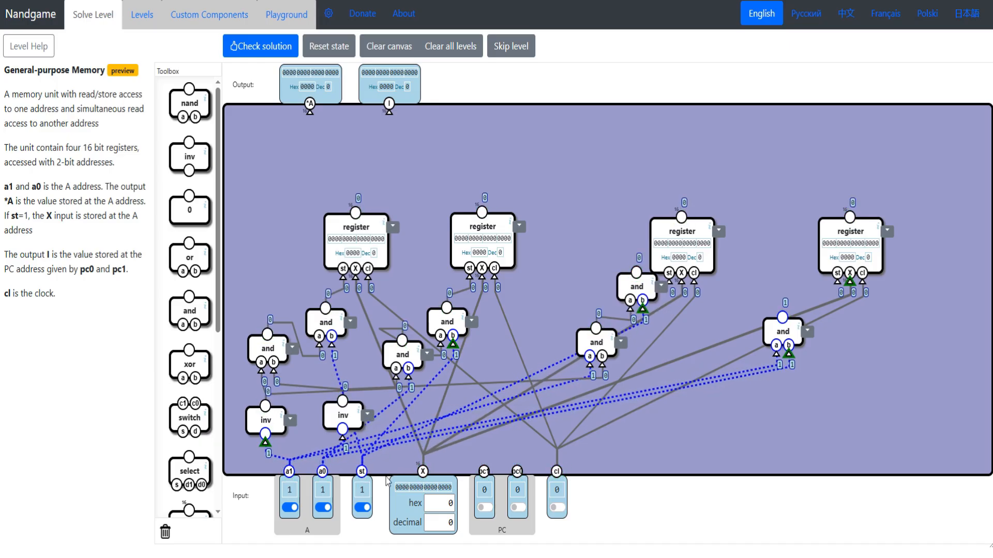
{"action": "left_click_drag", "start_coordinate": [636, 287], "coordinate": [642, 316]}
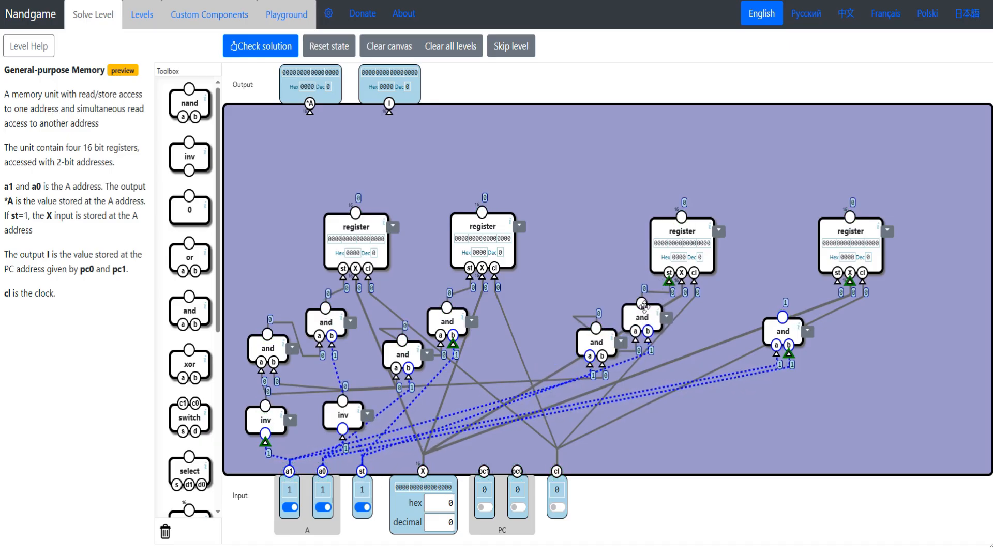
{"action": "left_click_drag", "start_coordinate": [677, 241], "coordinate": [671, 221]}
- Drive the fourth register's st from an and gate combining the fourth address gate with st, and realign the third and fourth registers
{"action": "left_click_drag", "start_coordinate": [847, 288], "coordinate": [857, 321]}
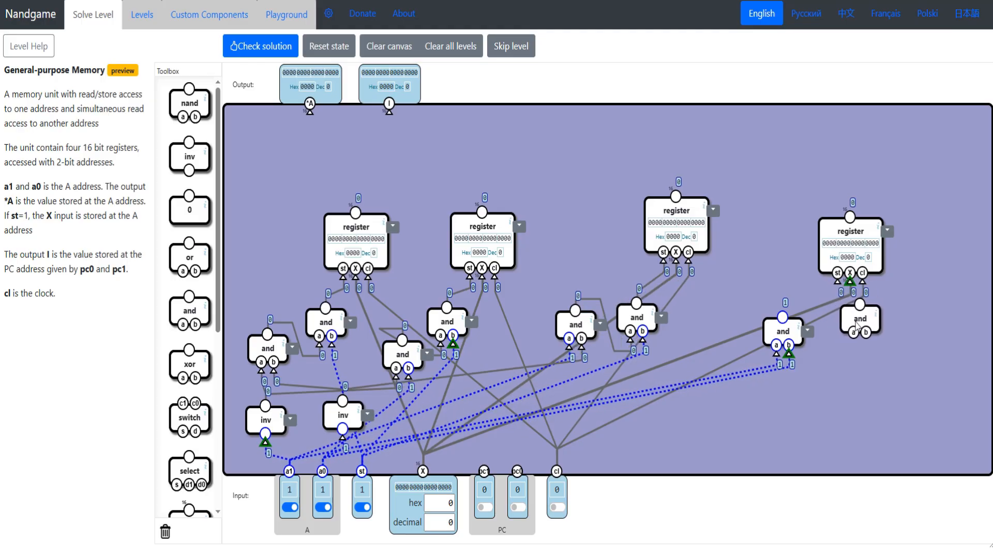
{"action": "left_click_drag", "start_coordinate": [781, 331], "coordinate": [840, 328]}
{"action": "left_click_drag", "start_coordinate": [778, 340], "coordinate": [763, 371]}
{"action": "left_click_drag", "start_coordinate": [838, 331], "coordinate": [805, 307]}
{"action": "left_click_drag", "start_coordinate": [765, 374], "coordinate": [755, 338]}
{"action": "left_click_drag", "start_coordinate": [760, 325], "coordinate": [363, 476]}
{"action": "left_click_drag", "start_coordinate": [826, 305], "coordinate": [832, 314]}
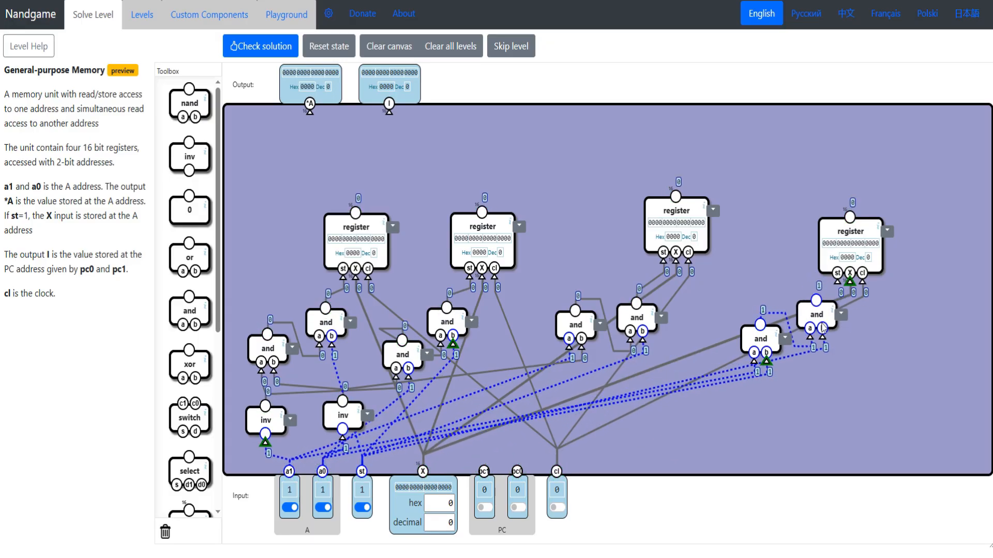
{"action": "left_click_drag", "start_coordinate": [837, 281], "coordinate": [824, 320]}
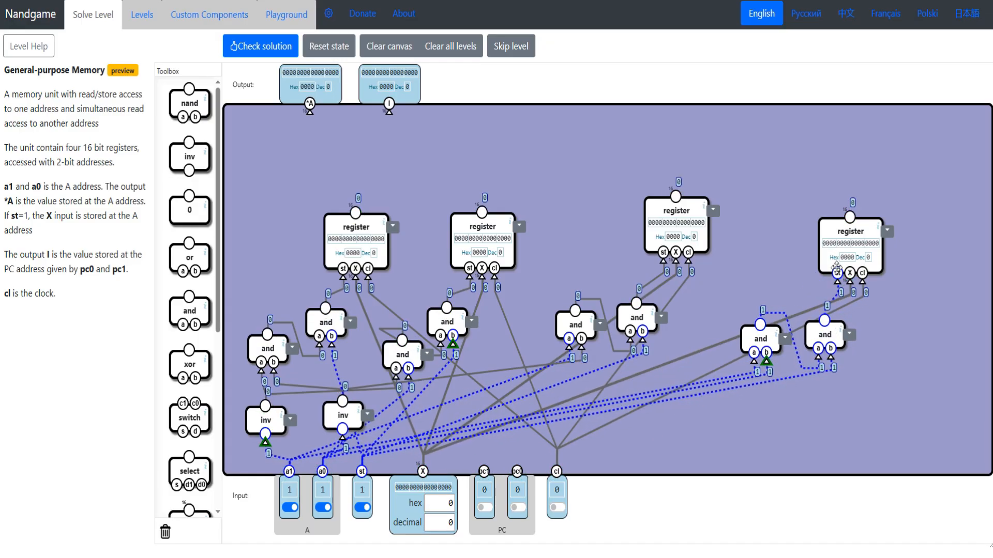
{"action": "left_click_drag", "start_coordinate": [832, 232], "coordinate": [821, 226]}
{"action": "left_click_drag", "start_coordinate": [676, 212], "coordinate": [689, 230]}
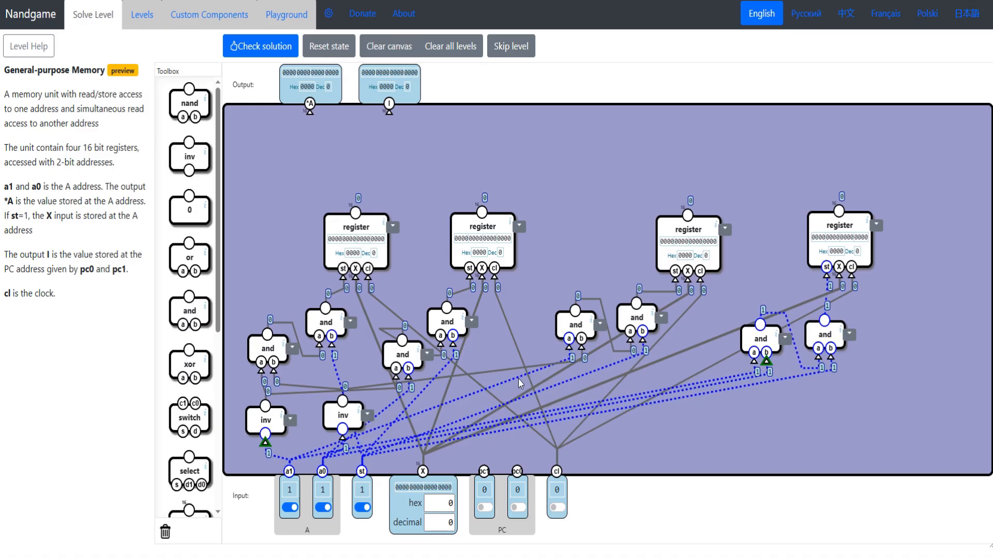
- Set X to hex 50 and both a1 and a0 to 0, and pulse the clock to store X in the first register
{"action": "left_click", "coordinate": [434, 504]}
{"action": "type", "text": "5"}
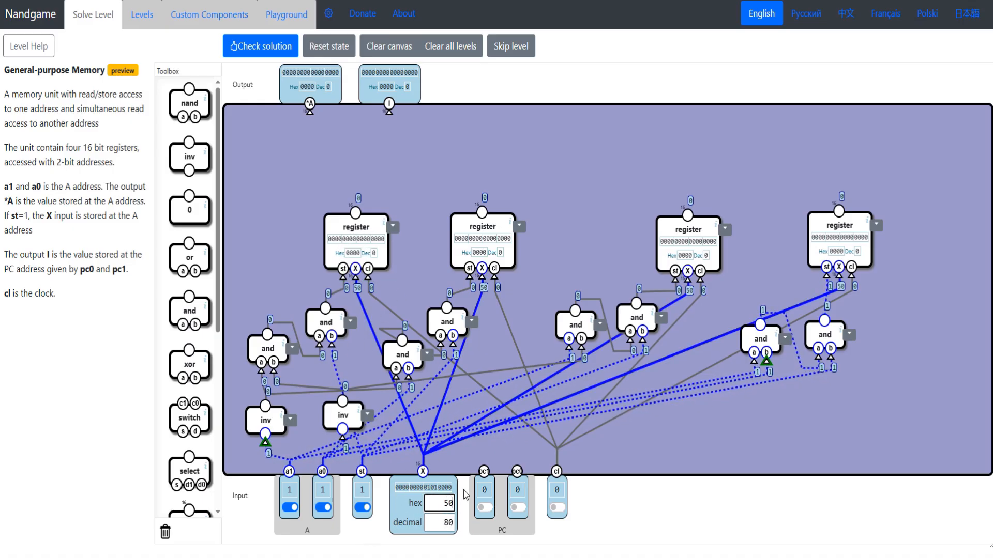
{"action": "left_click_drag", "start_coordinate": [337, 209], "coordinate": [342, 205]}
{"action": "left_click", "coordinate": [290, 507]}
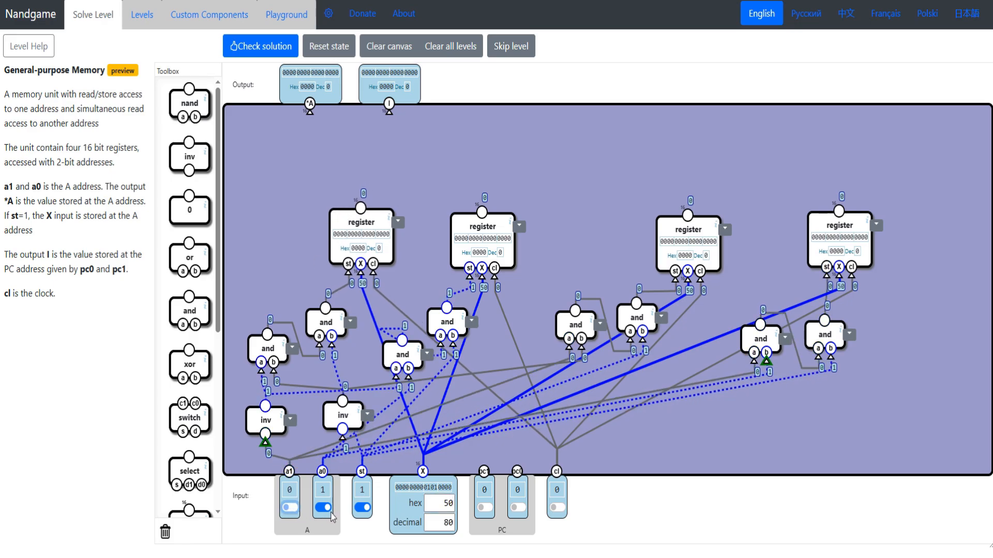
{"action": "left_click", "coordinate": [324, 508]}
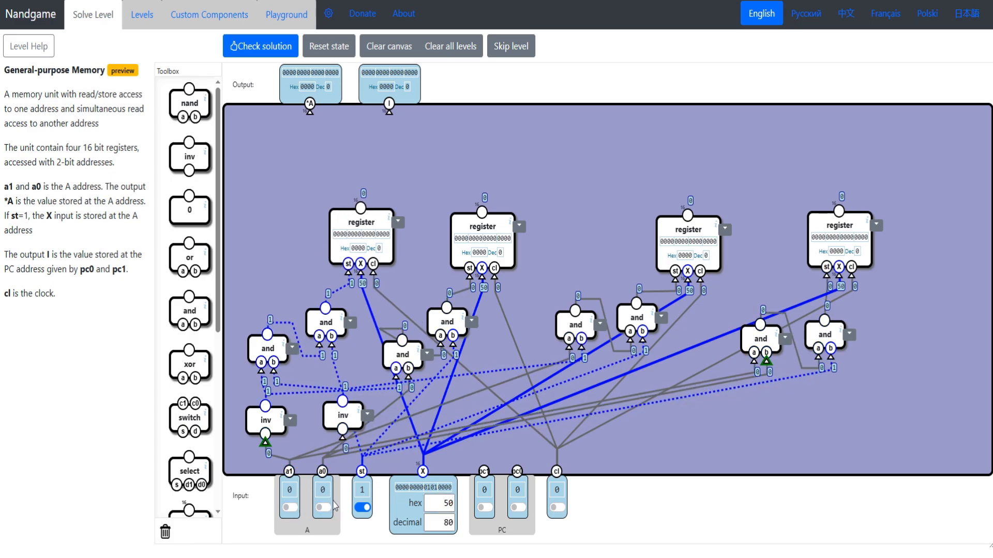
{"action": "left_click", "coordinate": [557, 508]}
{"action": "left_click", "coordinate": [557, 508]}
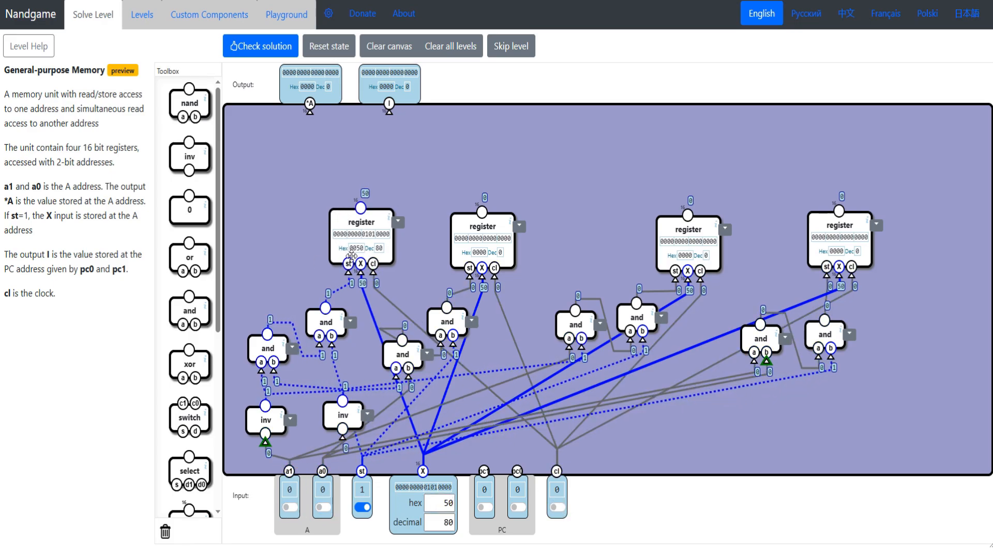
{"action": "left_click_drag", "start_coordinate": [348, 250], "coordinate": [350, 253]}
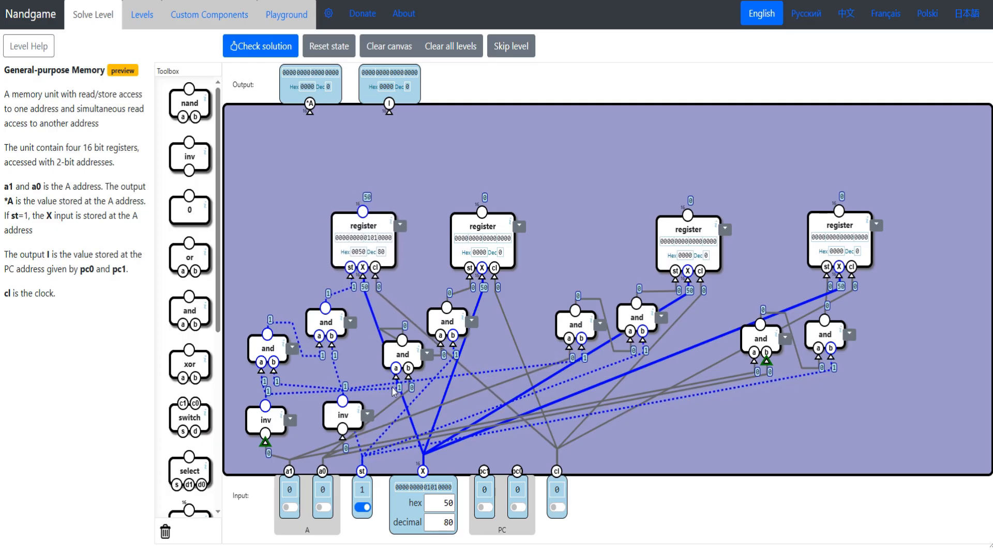
- Set a1 to 1 and X to hex 25, pulse the clock to store it in the third register, and respace the middle registers
{"action": "left_click_drag", "start_coordinate": [696, 233], "coordinate": [673, 236]}
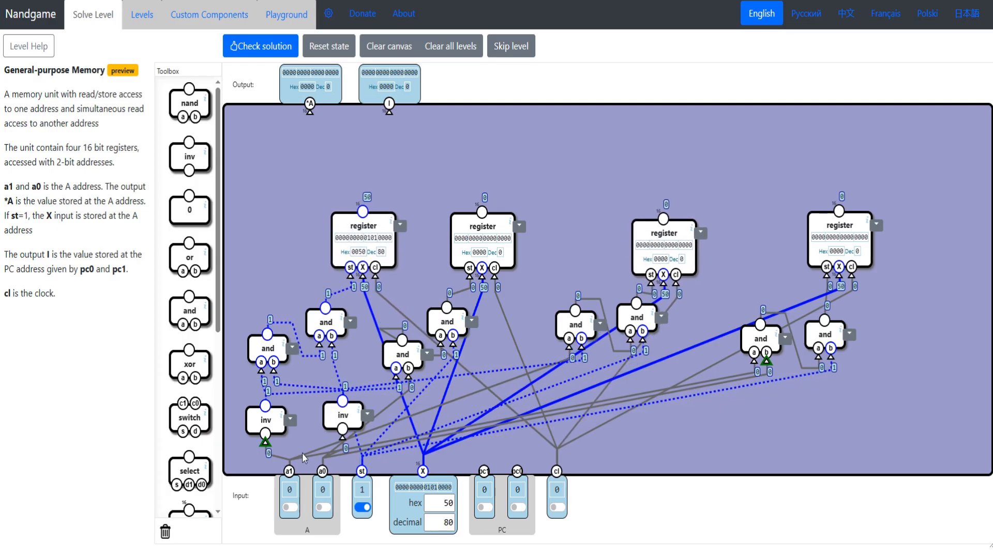
{"action": "left_click", "coordinate": [290, 508]}
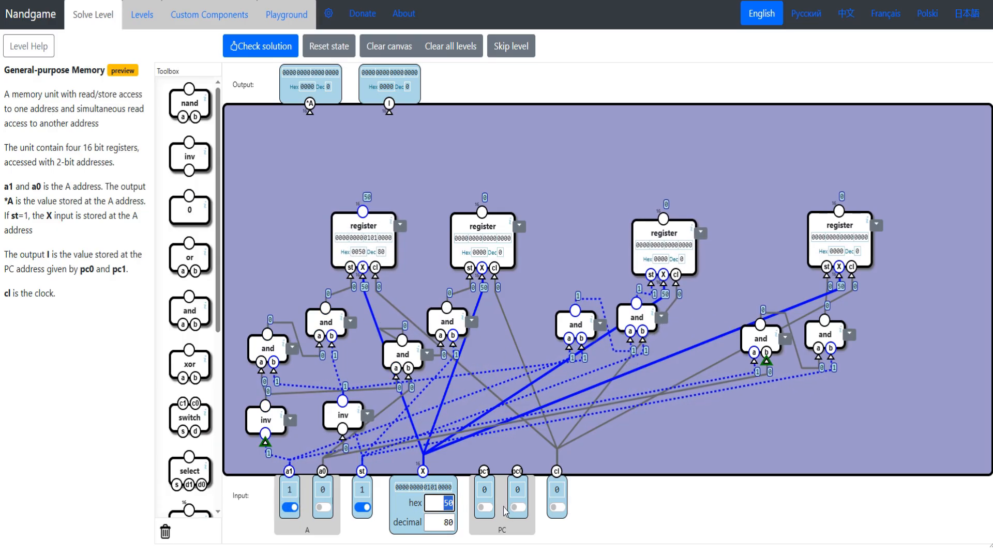
{"action": "type", "text": "25"}
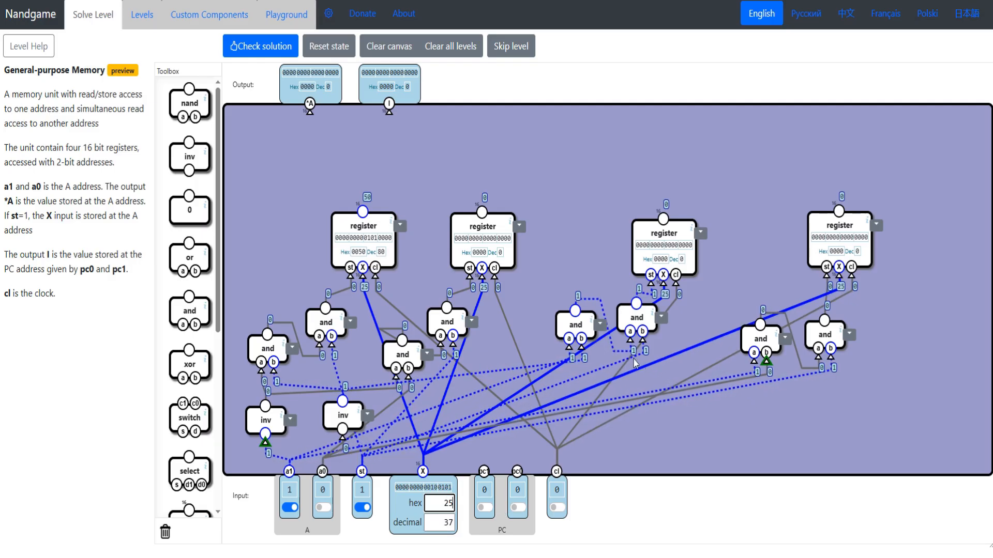
{"action": "left_click", "coordinate": [562, 509]}
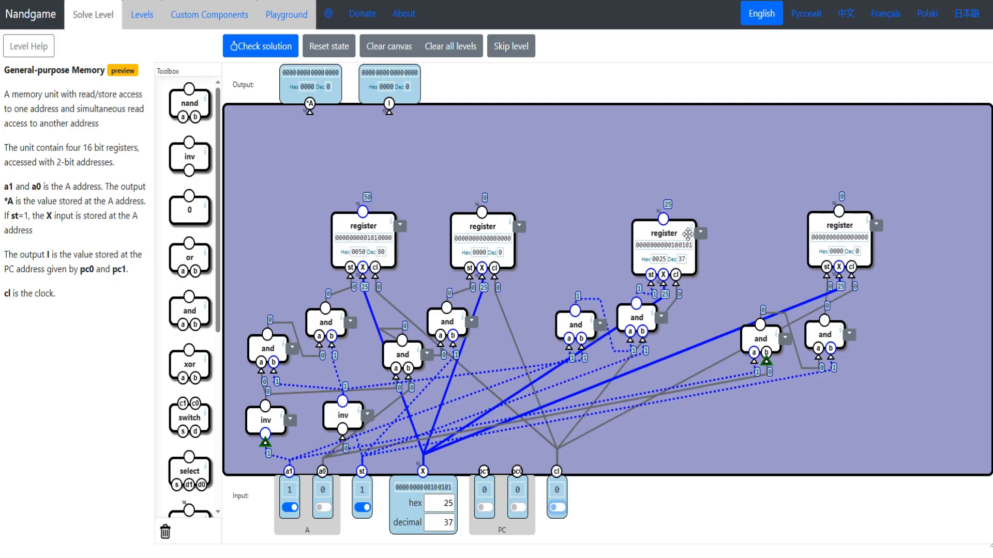
{"action": "left_click_drag", "start_coordinate": [674, 235], "coordinate": [644, 252]}
{"action": "left_click_drag", "start_coordinate": [487, 245], "coordinate": [500, 246]}
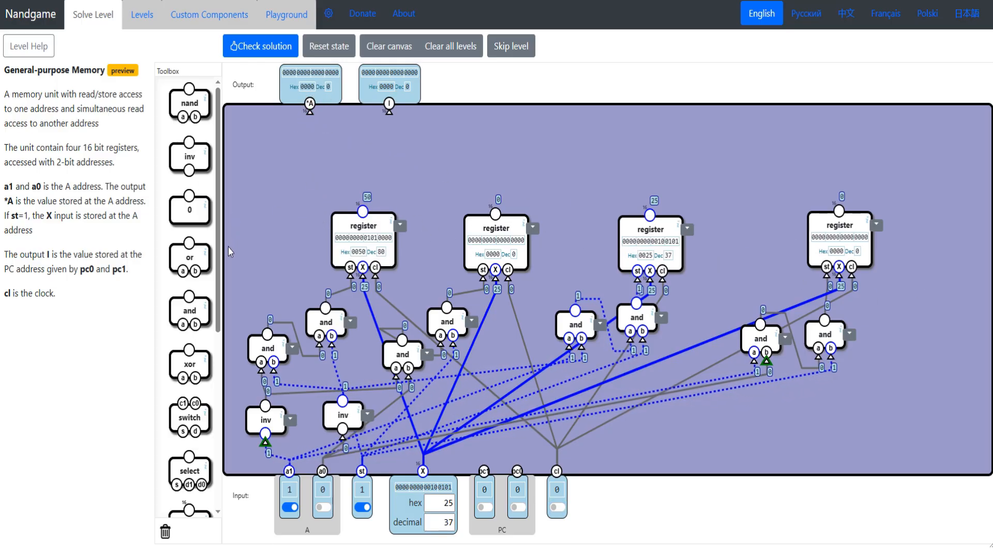
- Add three select 16 components in a row above the registers
{"action": "scroll", "coordinate": [204, 190], "scroll_direction": "down", "scroll_amount": 5}
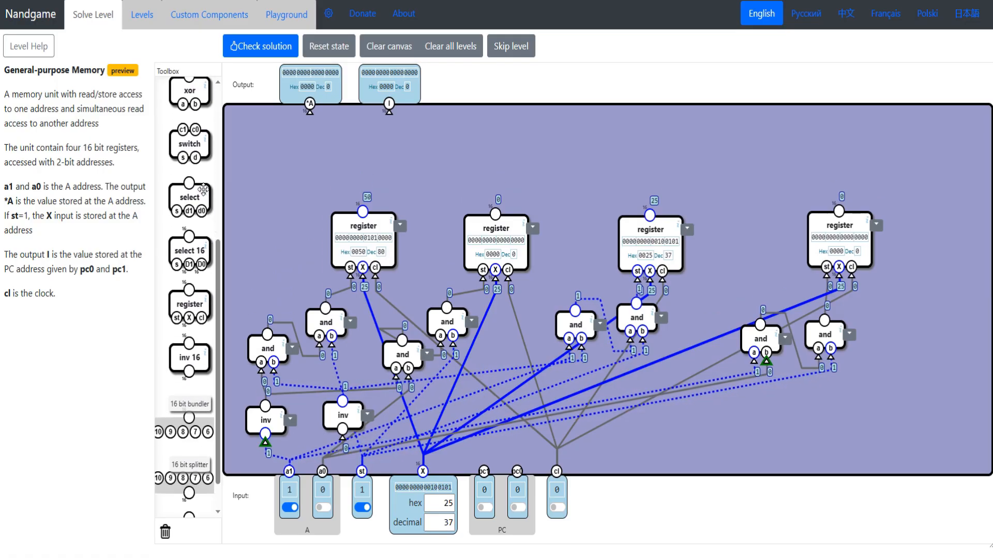
{"action": "left_click_drag", "start_coordinate": [185, 238], "coordinate": [276, 142]}
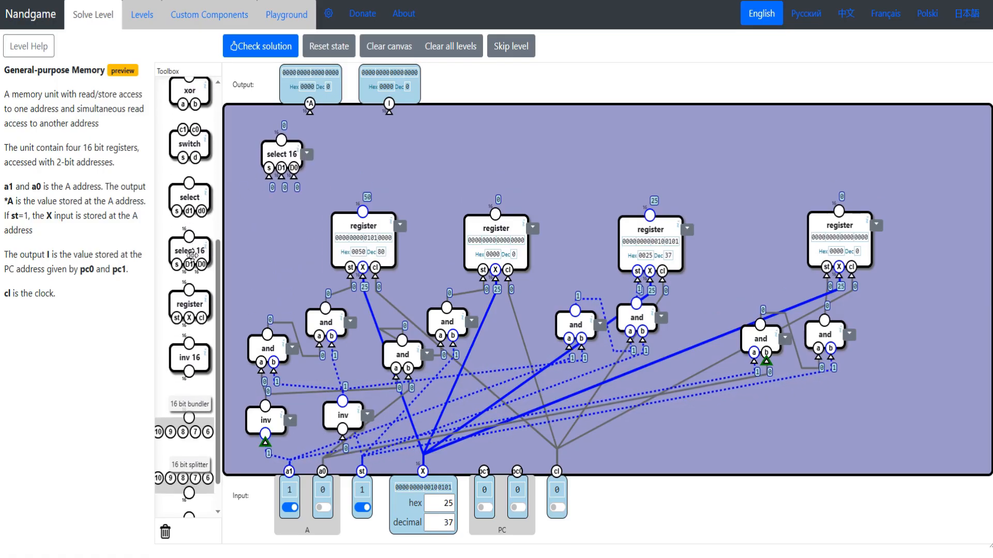
{"action": "left_click_drag", "start_coordinate": [192, 255], "coordinate": [362, 162]}
{"action": "left_click_drag", "start_coordinate": [185, 255], "coordinate": [446, 163]}
{"action": "left_click_drag", "start_coordinate": [281, 153], "coordinate": [286, 155]}
{"action": "left_click_drag", "start_coordinate": [352, 153], "coordinate": [343, 149]}
{"action": "left_click_drag", "start_coordinate": [444, 156], "coordinate": [432, 153]}
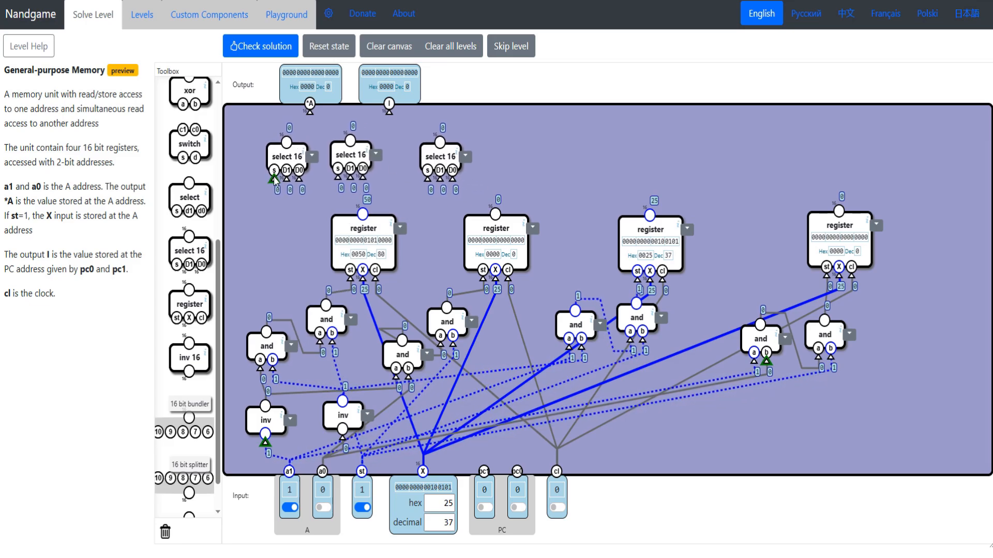
- Set st to 0 and wire the first select 16's s to the first address gate and its D1 to the first register
{"action": "left_click_drag", "start_coordinate": [274, 181], "coordinate": [271, 344]}
{"action": "left_click_drag", "start_coordinate": [319, 315], "coordinate": [336, 317]}
{"action": "left_click", "coordinate": [363, 508]}
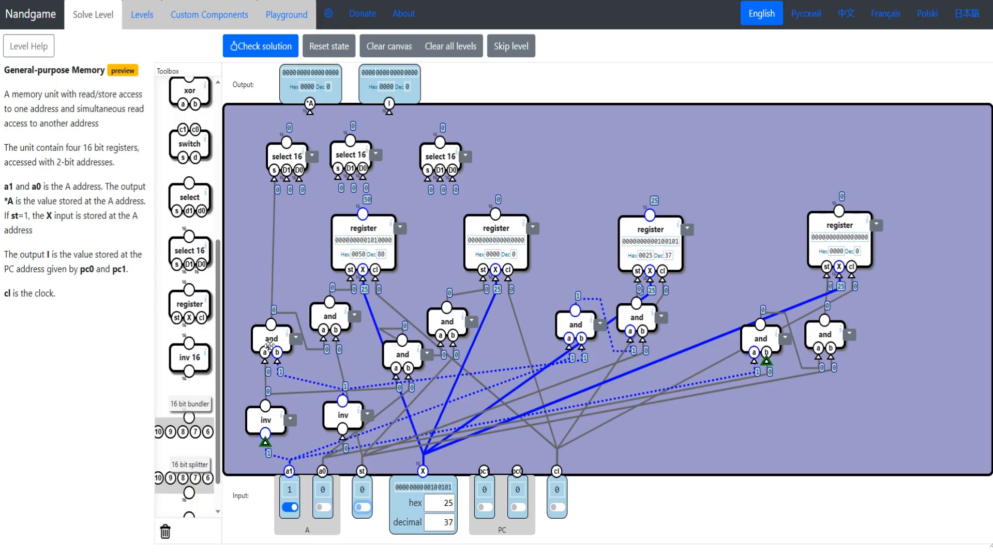
{"action": "left_click_drag", "start_coordinate": [269, 345], "coordinate": [269, 339]}
{"action": "left_click_drag", "start_coordinate": [286, 179], "coordinate": [352, 236]}
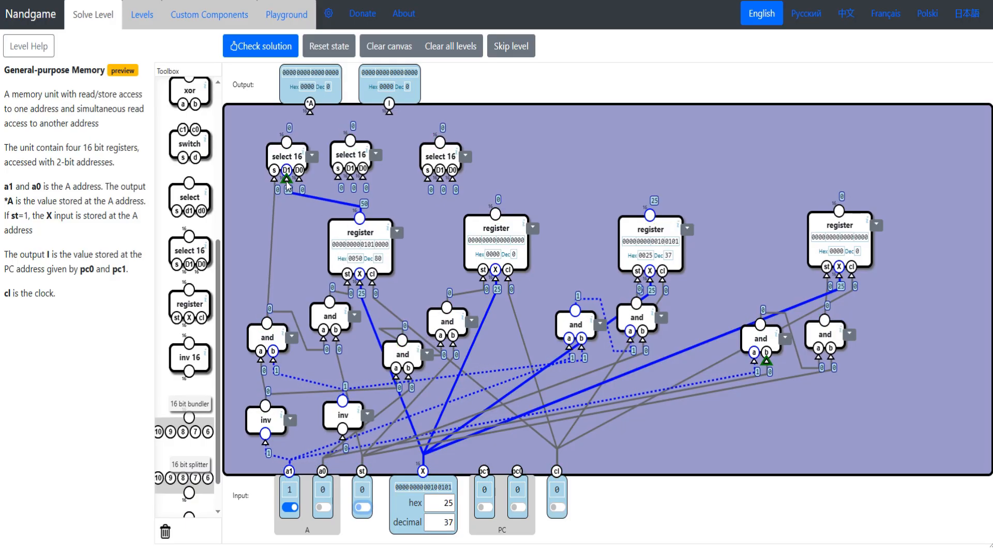
- Feed the second select 16 into the first one's D0, wiring its s to the second address gate and its D1 to the second register
{"action": "left_click_drag", "start_coordinate": [300, 182], "coordinate": [364, 157]}
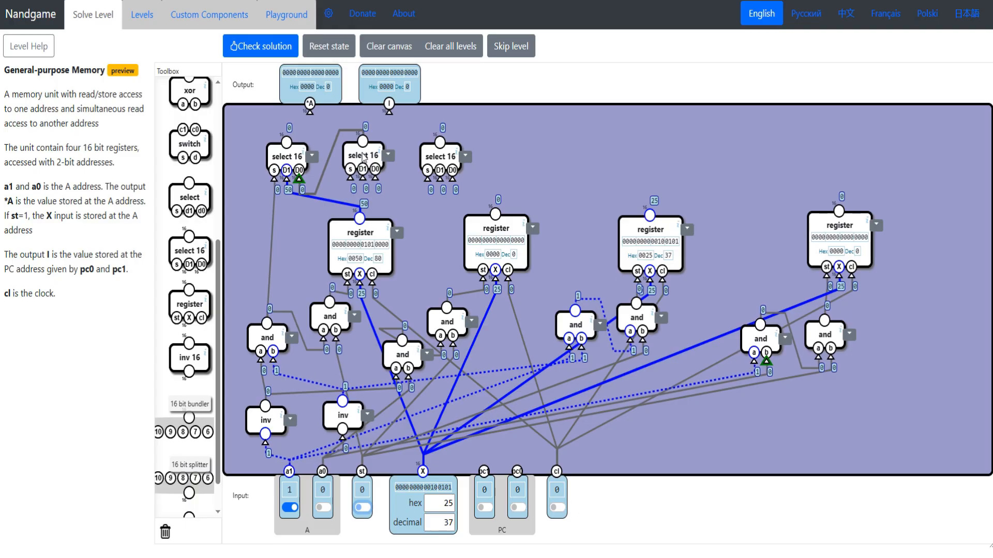
{"action": "left_click_drag", "start_coordinate": [417, 357], "coordinate": [405, 398]}
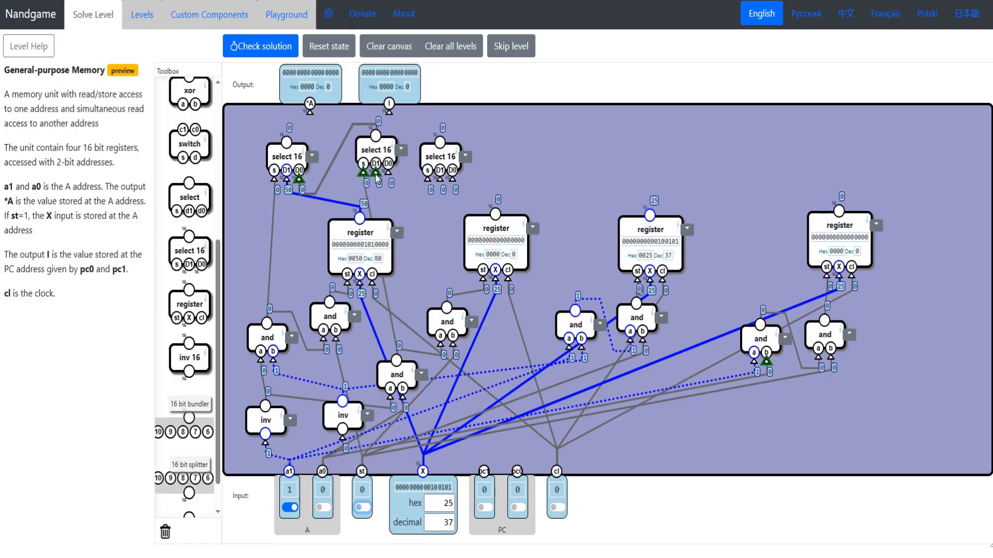
{"action": "left_click_drag", "start_coordinate": [376, 173], "coordinate": [495, 214]}
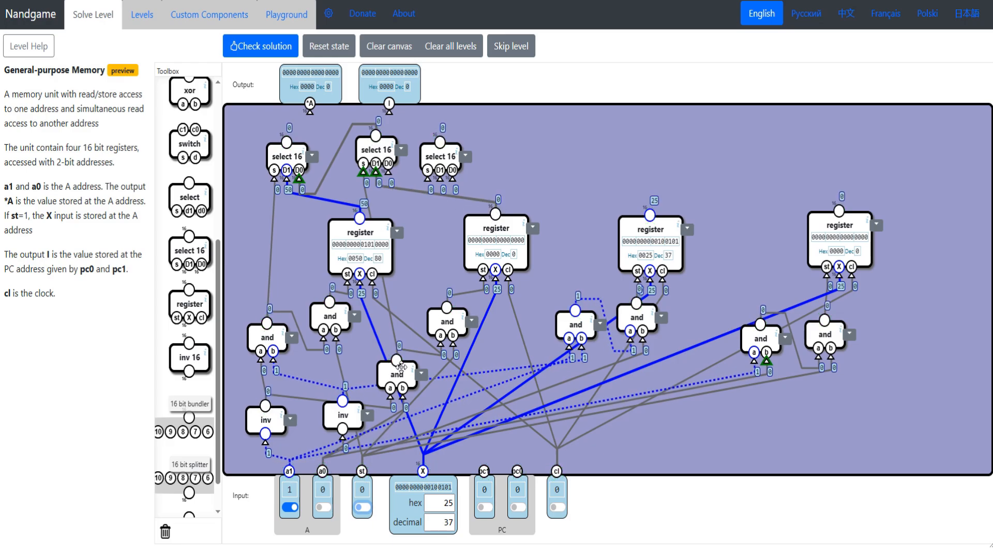
{"action": "mouse_move", "coordinate": [376, 150]}
{"action": "left_mouse_down"}
{"action": "mouse_move", "coordinate": [369, 163]}
{"action": "mouse_move", "coordinate": [378, 164]}
{"action": "mouse_move", "coordinate": [366, 143]}
{"action": "mouse_move", "coordinate": [362, 163]}
{"action": "mouse_move", "coordinate": [374, 144]}
{"action": "left_mouse_up"}
- Feed the third select 16 into the second one's D0, with s from the third address gate, D1 from the third register and D0 from the fourth
{"action": "left_click_drag", "start_coordinate": [392, 177], "coordinate": [575, 311]}
{"action": "left_click_drag", "start_coordinate": [580, 320], "coordinate": [559, 335]}
{"action": "left_click_drag", "start_coordinate": [454, 173], "coordinate": [649, 217]}
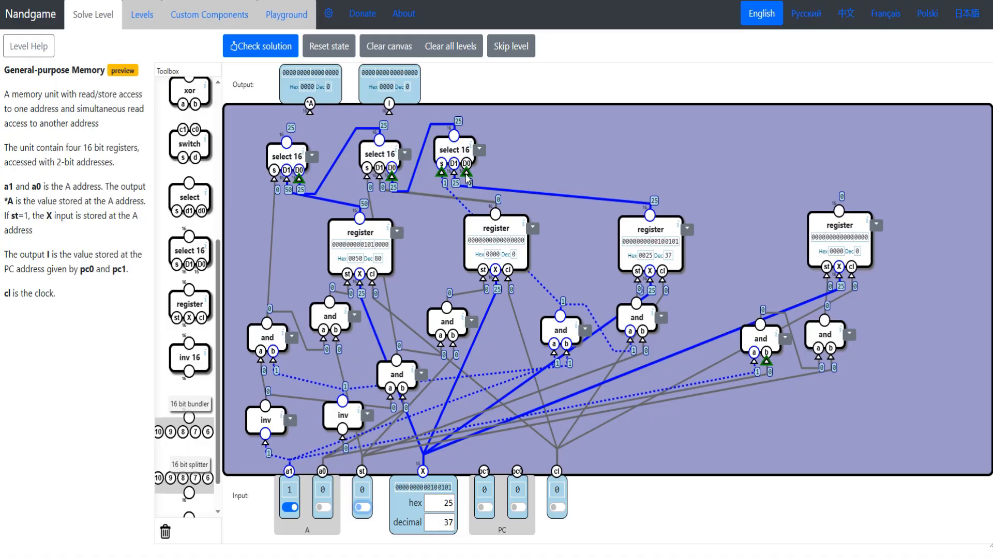
{"action": "left_click_drag", "start_coordinate": [467, 178], "coordinate": [839, 212]}
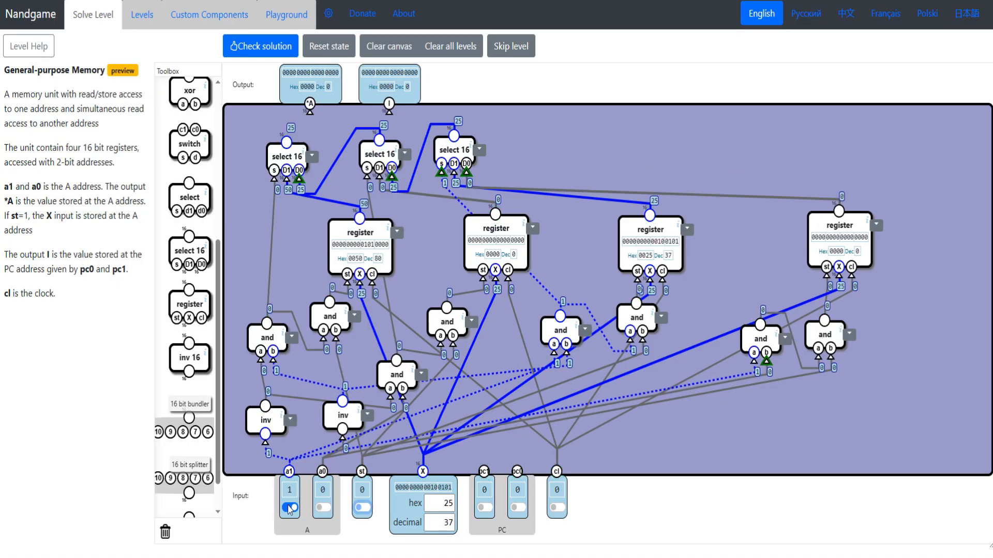
- Respace the select 16 components and the fourth register, and set a0 to 1 to test the fourth address
{"action": "left_click_drag", "start_coordinate": [287, 150], "coordinate": [287, 132]}
{"action": "left_click_drag", "start_coordinate": [370, 156], "coordinate": [360, 159]}
{"action": "mouse_move", "coordinate": [450, 152]}
{"action": "left_mouse_down"}
{"action": "mouse_move", "coordinate": [464, 165]}
{"action": "mouse_move", "coordinate": [444, 151]}
{"action": "left_mouse_up"}
{"action": "left_click", "coordinate": [323, 509]}
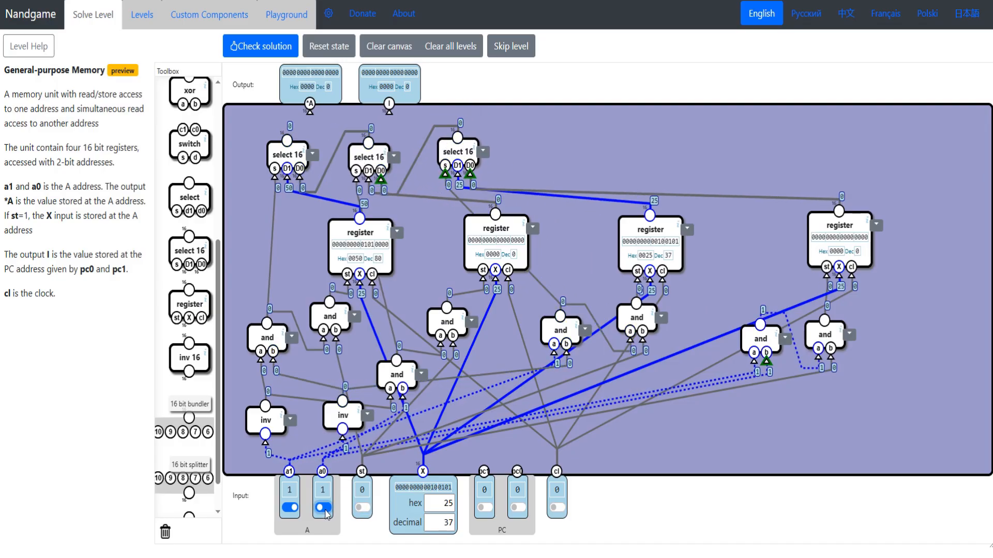
{"action": "left_click_drag", "start_coordinate": [817, 226], "coordinate": [798, 223]}
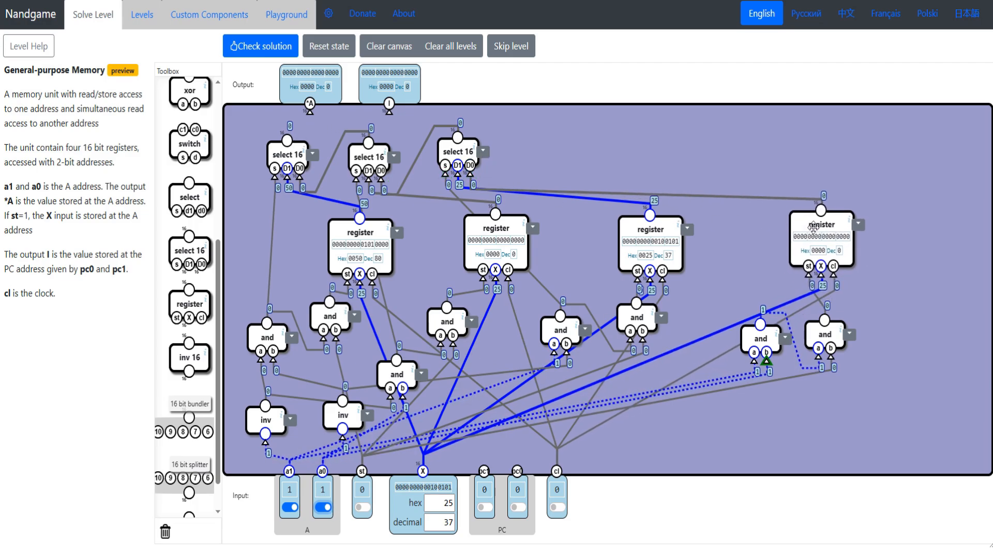
- Connect the first select 16's output to *A and set a0 to 0 to test reading the third register
{"action": "left_click_drag", "start_coordinate": [294, 152], "coordinate": [296, 153]}
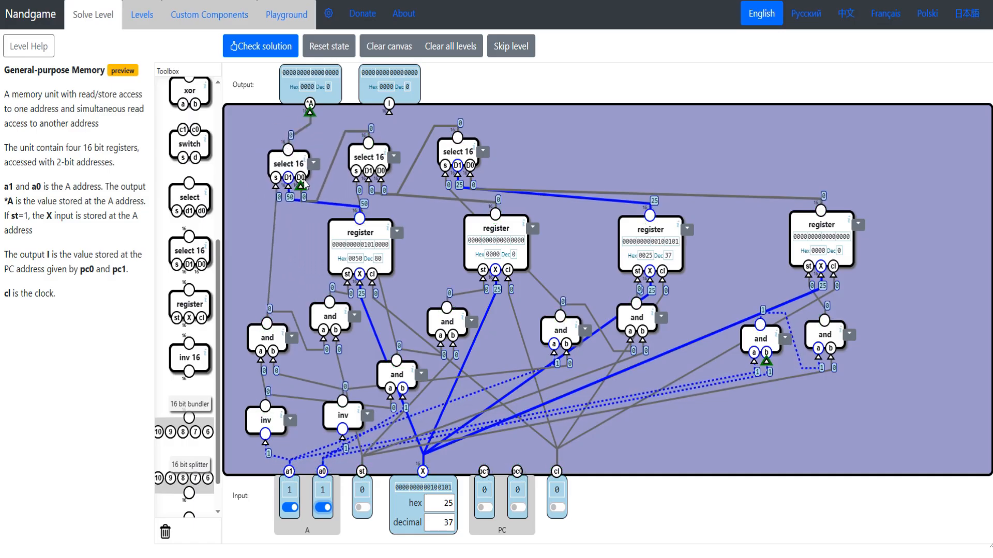
{"action": "left_click_drag", "start_coordinate": [362, 231], "coordinate": [348, 230]}
{"action": "left_click_drag", "start_coordinate": [630, 237], "coordinate": [592, 230]}
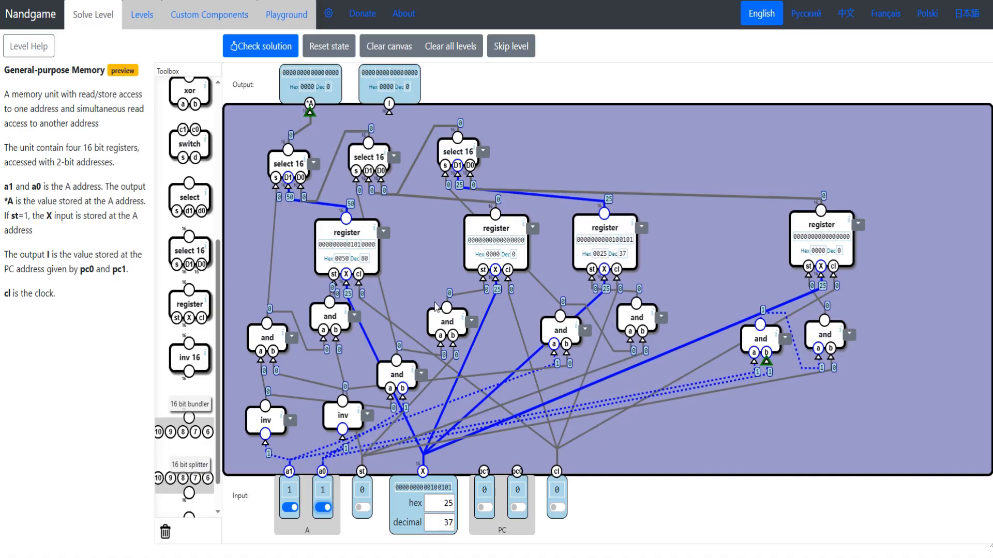
{"action": "left_click", "coordinate": [323, 508]}
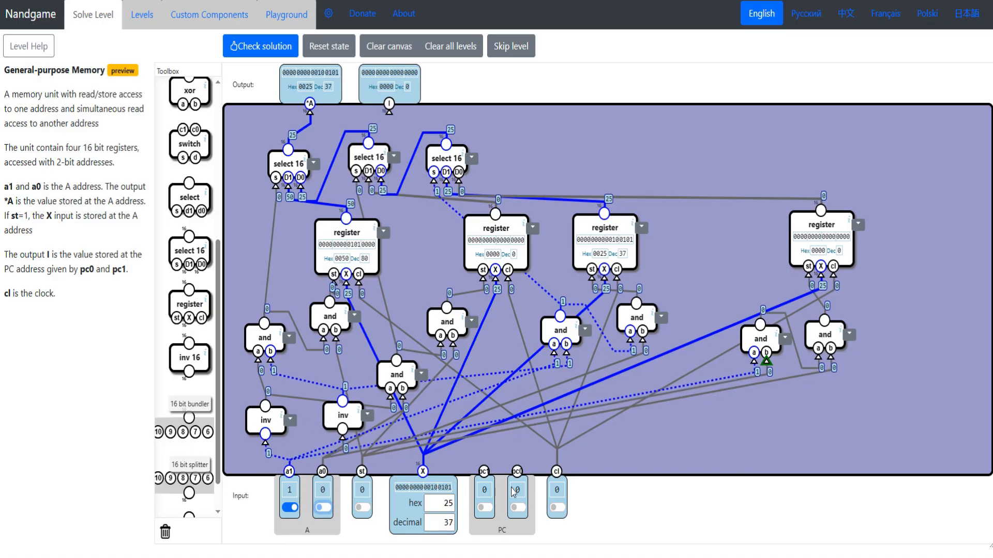
- Move the registers and their and gates closer together, and place a new inverter above the PC inputs
{"action": "left_click_drag", "start_coordinate": [496, 230], "coordinate": [447, 242]}
{"action": "left_click_drag", "start_coordinate": [595, 230], "coordinate": [542, 245]}
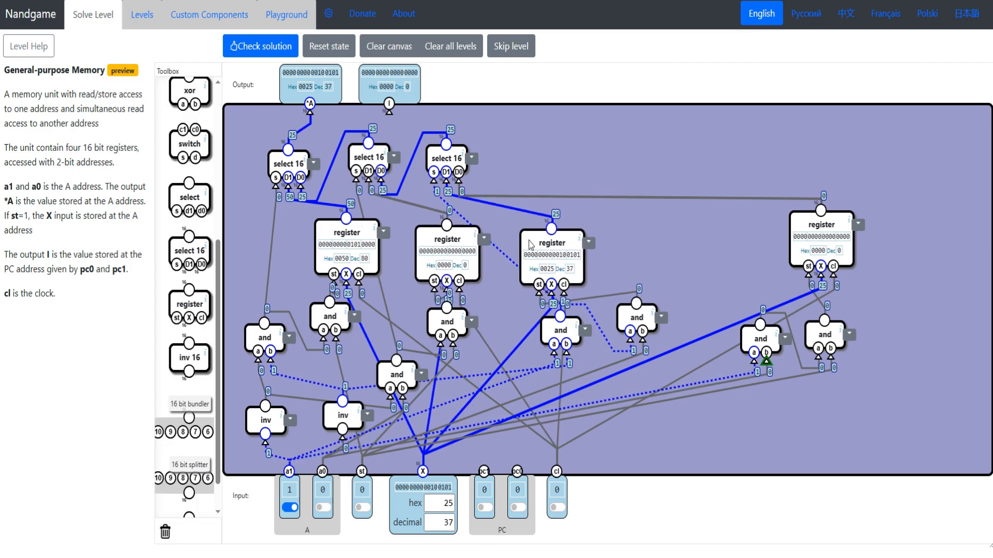
{"action": "left_click_drag", "start_coordinate": [796, 230], "coordinate": [653, 246]}
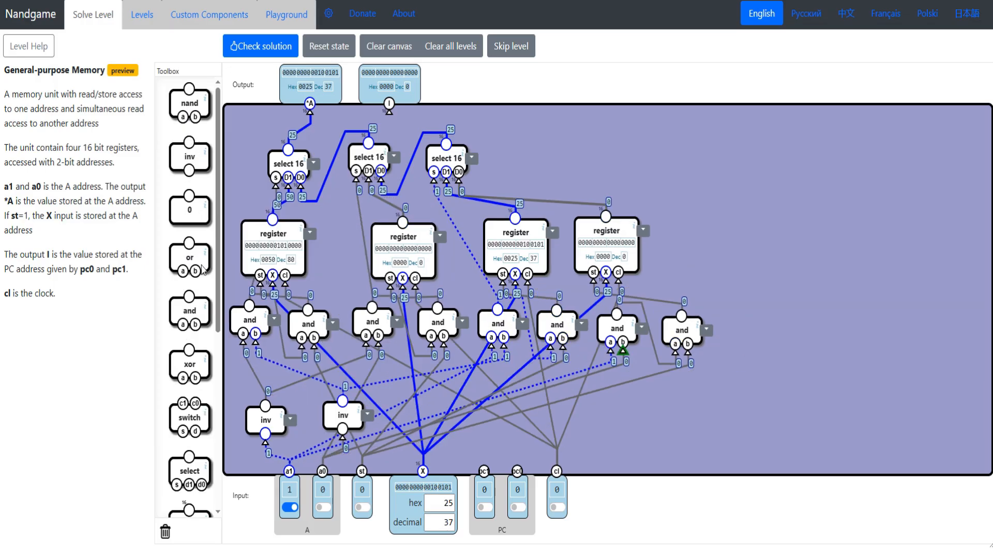
{"action": "left_click_drag", "start_coordinate": [189, 156], "coordinate": [480, 430]}
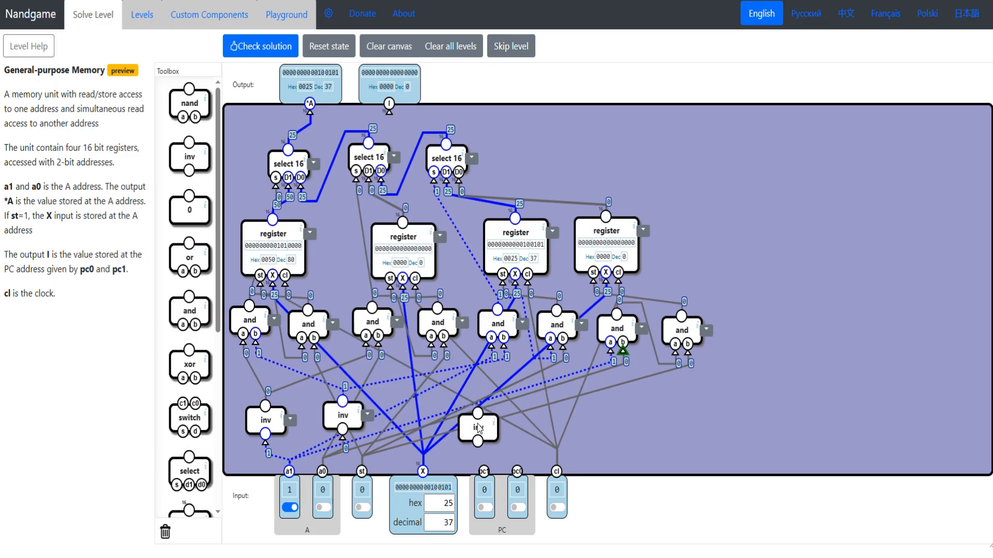
- Connect pc1 and pc0 each to its own inverter, and place four and gates in a row beside the registers
{"action": "left_click_drag", "start_coordinate": [205, 164], "coordinate": [484, 471]}
{"action": "left_click_drag", "start_coordinate": [535, 448], "coordinate": [517, 472]}
{"action": "left_click_drag", "start_coordinate": [188, 311], "coordinate": [729, 249]}
{"action": "left_click_drag", "start_coordinate": [186, 305], "coordinate": [907, 248]}
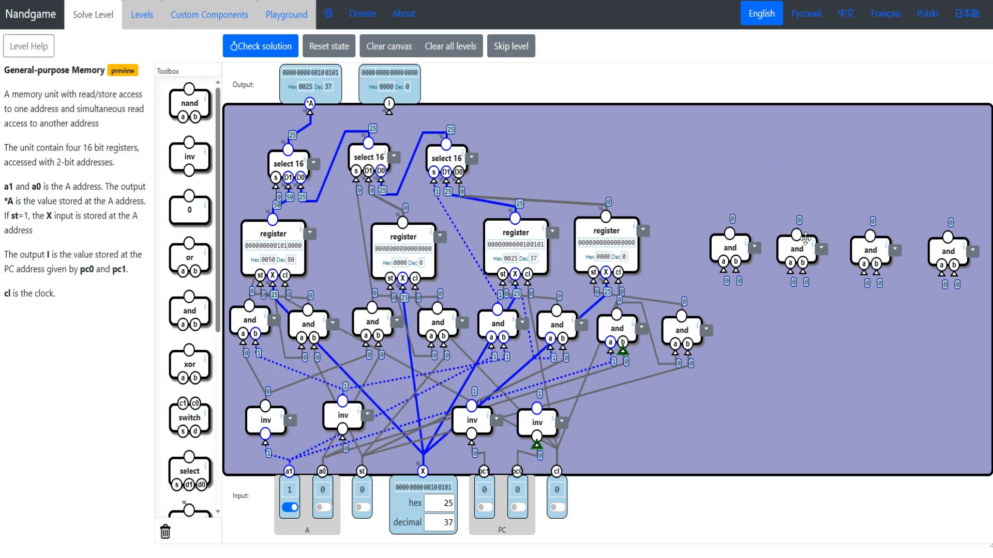
- Feed the first new and gate from both PC inverters, and the second from the inverted pc1 and direct pc0
{"action": "left_click_drag", "start_coordinate": [722, 248], "coordinate": [472, 407]}
{"action": "left_click_drag", "start_coordinate": [735, 262], "coordinate": [537, 410]}
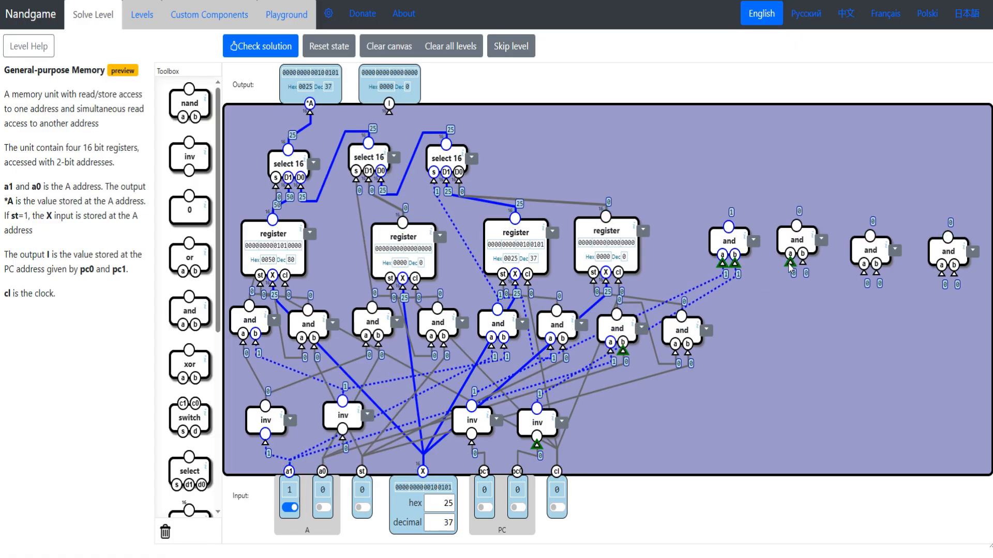
{"action": "left_click_drag", "start_coordinate": [790, 262], "coordinate": [471, 407]}
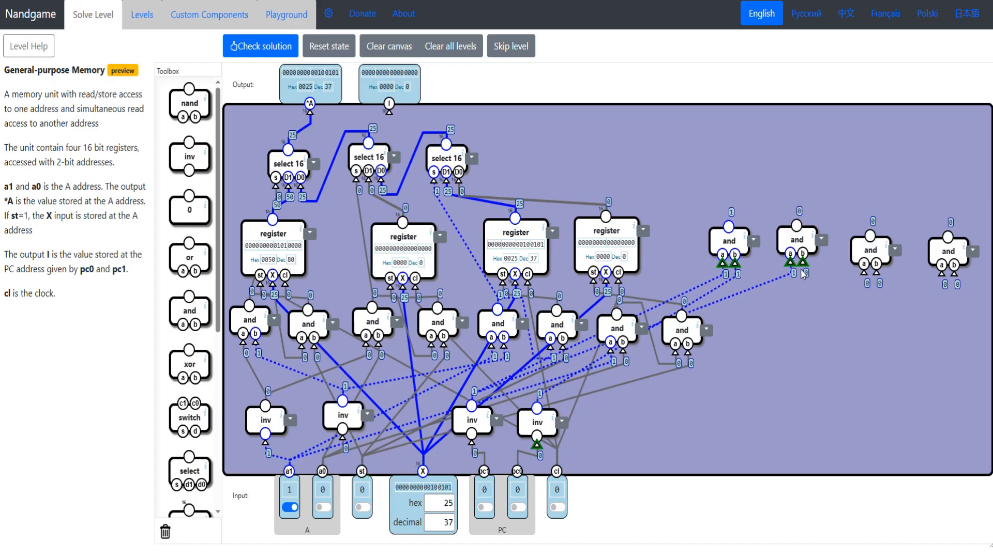
{"action": "left_click_drag", "start_coordinate": [802, 262], "coordinate": [526, 473]}
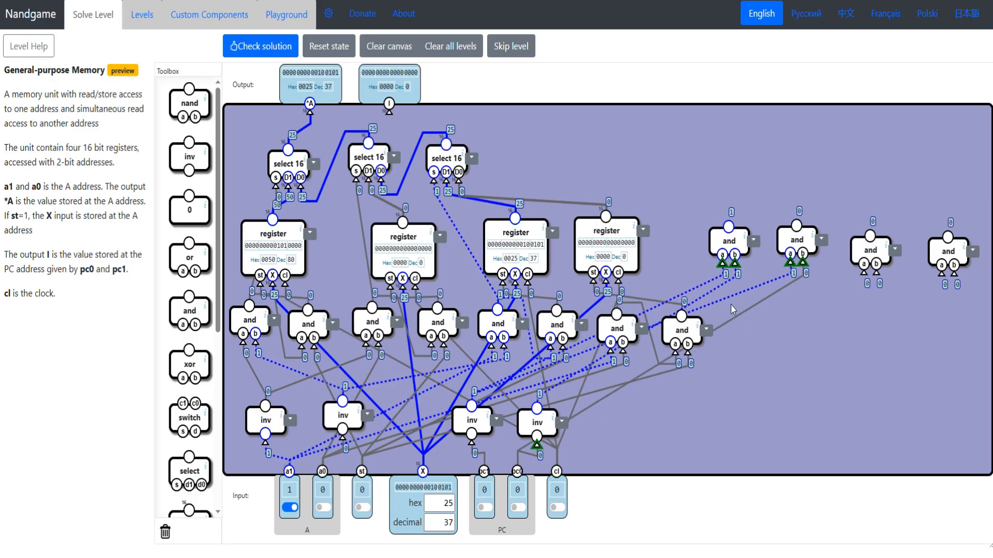
- Feed the third PC and gate from pc1 and the inverted pc0, and the fourth from pc1 and pc0 directly
{"action": "left_click_drag", "start_coordinate": [870, 252], "coordinate": [484, 471]}
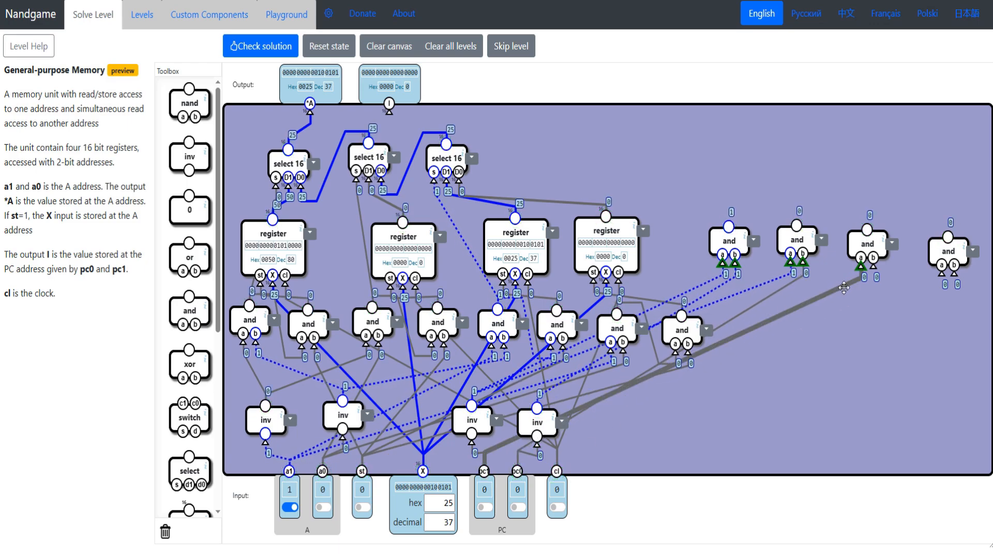
{"action": "left_click_drag", "start_coordinate": [874, 267], "coordinate": [538, 420]}
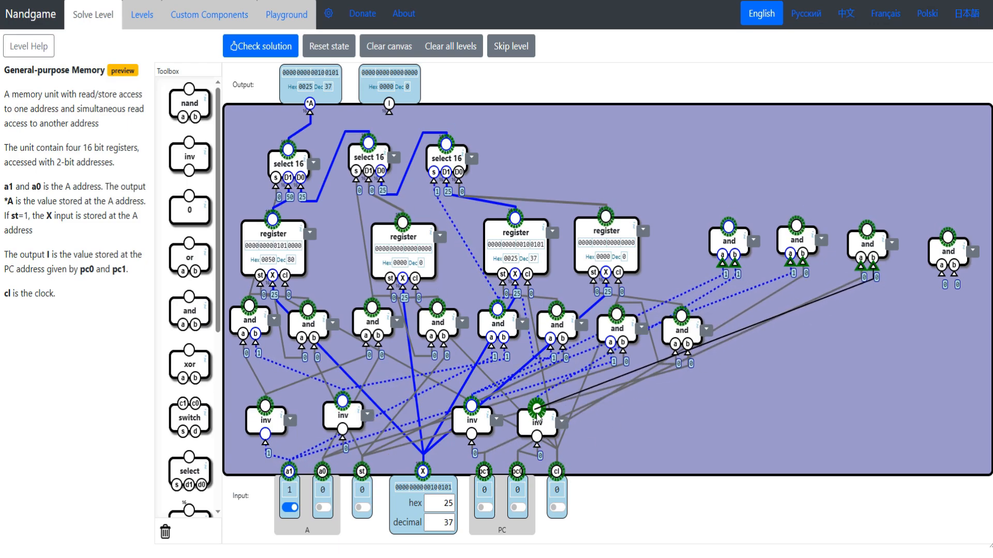
{"action": "left_click_drag", "start_coordinate": [938, 250], "coordinate": [486, 472]}
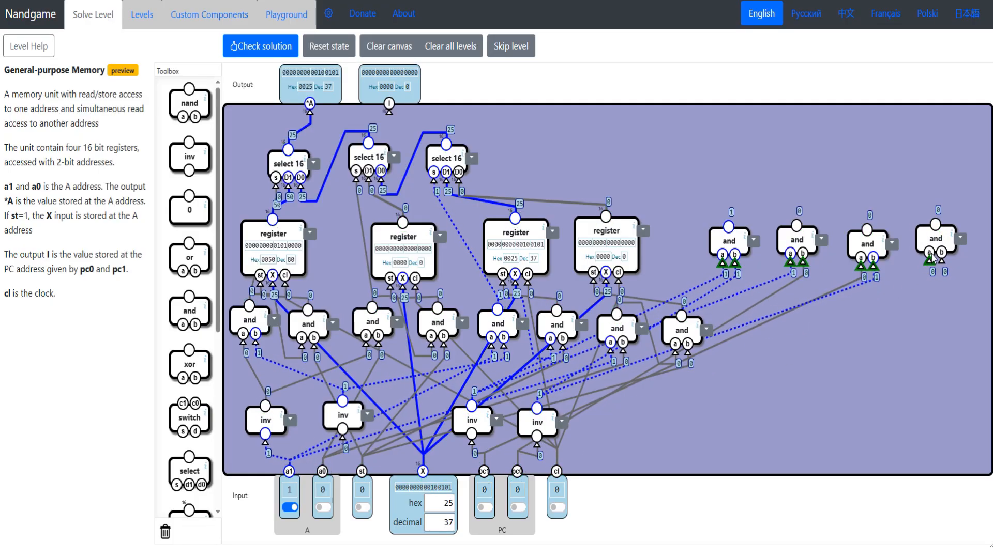
{"action": "left_click_drag", "start_coordinate": [941, 262], "coordinate": [517, 471]}
- Reposition the first and fourth PC and gates, and set pc1 and pc0 to 1 to test the decoding
{"action": "left_click_drag", "start_coordinate": [712, 254], "coordinate": [485, 472]}
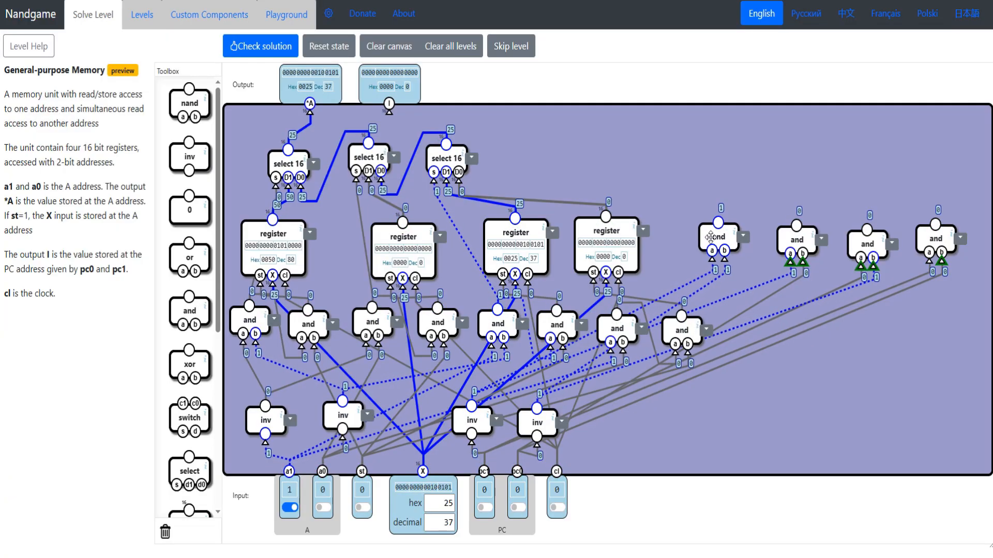
{"action": "left_click_drag", "start_coordinate": [717, 242], "coordinate": [722, 214]}
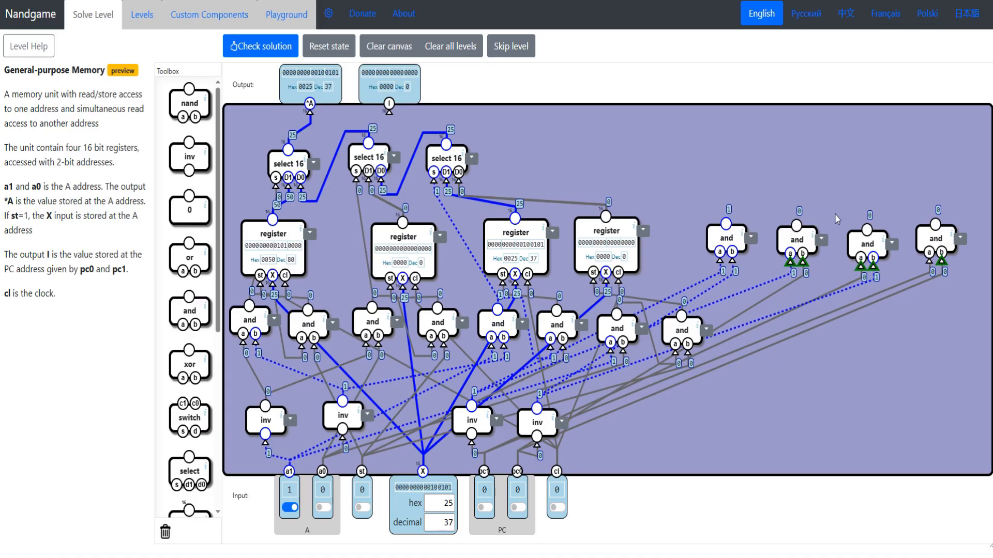
{"action": "left_click", "coordinate": [485, 509]}
{"action": "mouse_move", "coordinate": [935, 240]}
{"action": "left_mouse_down"}
{"action": "mouse_move", "coordinate": [947, 225]}
{"action": "mouse_move", "coordinate": [959, 231]}
{"action": "mouse_move", "coordinate": [937, 241]}
{"action": "left_mouse_up"}
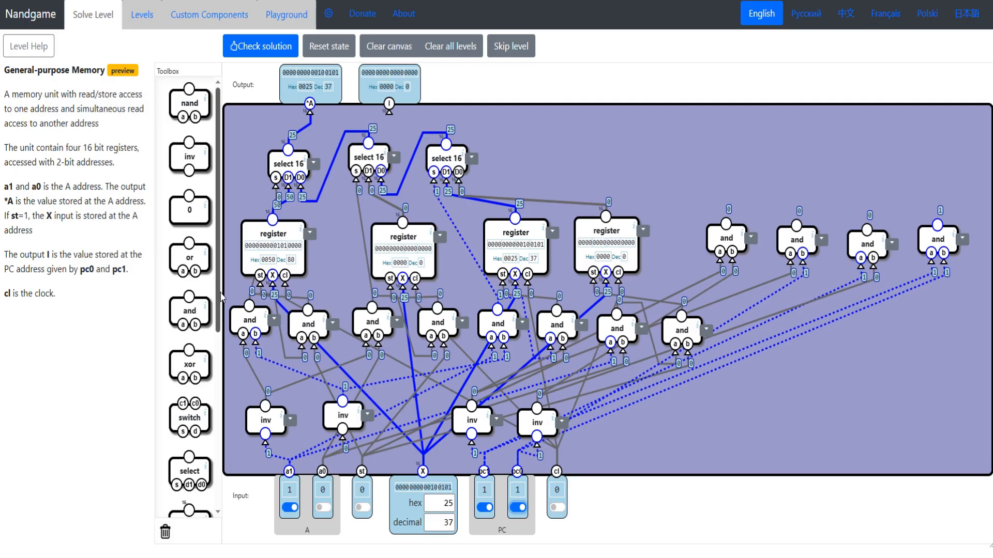
- Place three select components above the PC and gates and connect their s inputs to the first three gates in order
{"action": "scroll", "coordinate": [194, 402], "scroll_direction": "down", "scroll_amount": 1}
{"action": "left_click_drag", "start_coordinate": [194, 407], "coordinate": [206, 398]}
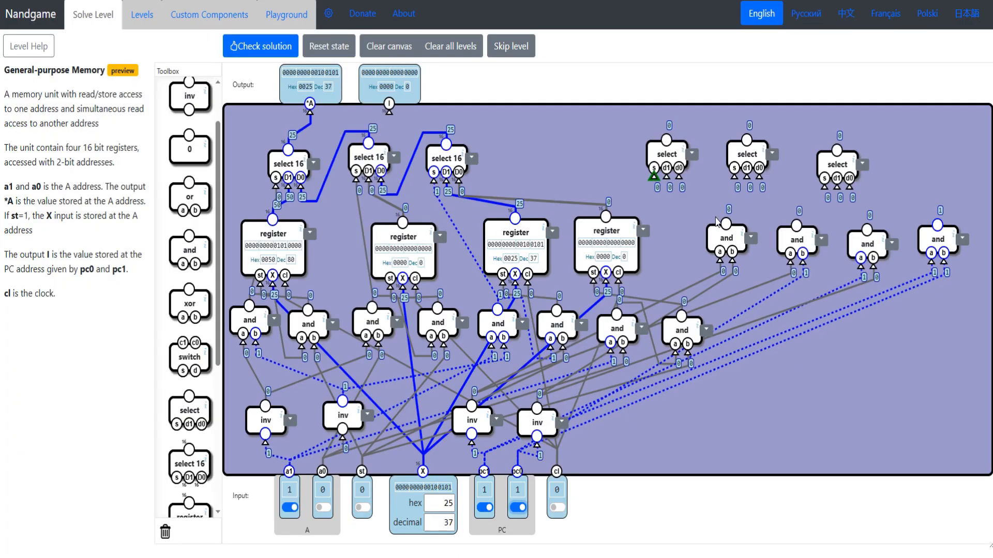
{"action": "left_click_drag", "start_coordinate": [717, 221], "coordinate": [655, 178]}
{"action": "left_click_drag", "start_coordinate": [749, 195], "coordinate": [796, 226]}
{"action": "left_click_drag", "start_coordinate": [824, 187], "coordinate": [867, 229]}
{"action": "left_click_drag", "start_coordinate": [840, 162], "coordinate": [836, 151]}
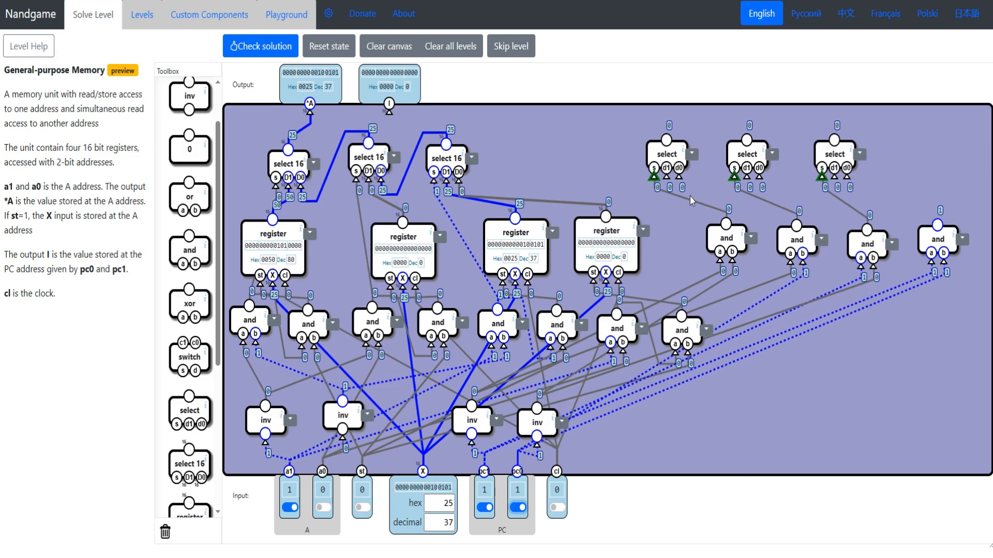
- Chain the three selects through d0, feeding their d1 inputs from the first three registers and the last d0 from the fourth
{"action": "left_click_drag", "start_coordinate": [679, 179], "coordinate": [747, 139]}
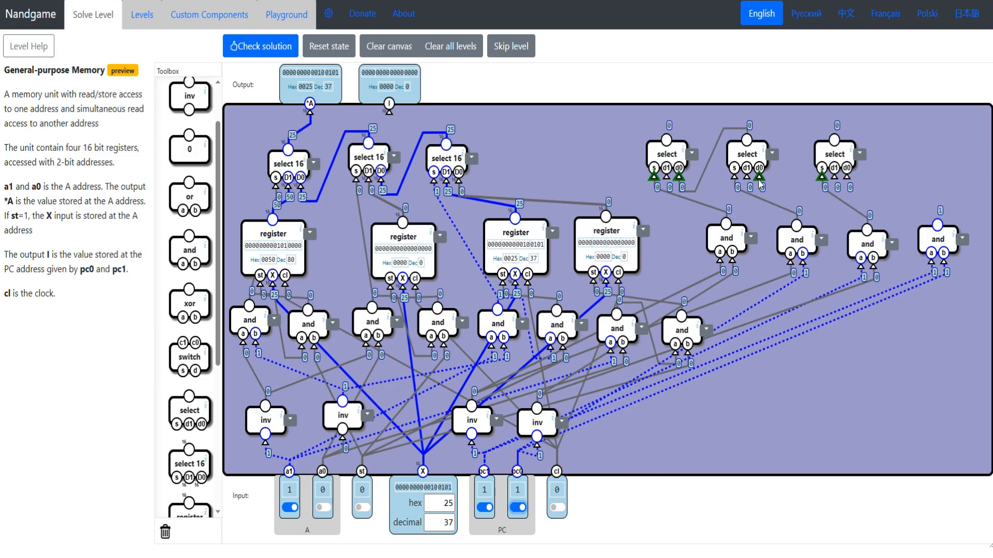
{"action": "mouse_move", "coordinate": [760, 179]}
{"action": "left_mouse_down"}
{"action": "mouse_move", "coordinate": [805, 175]}
{"action": "mouse_move", "coordinate": [834, 140]}
{"action": "left_mouse_up"}
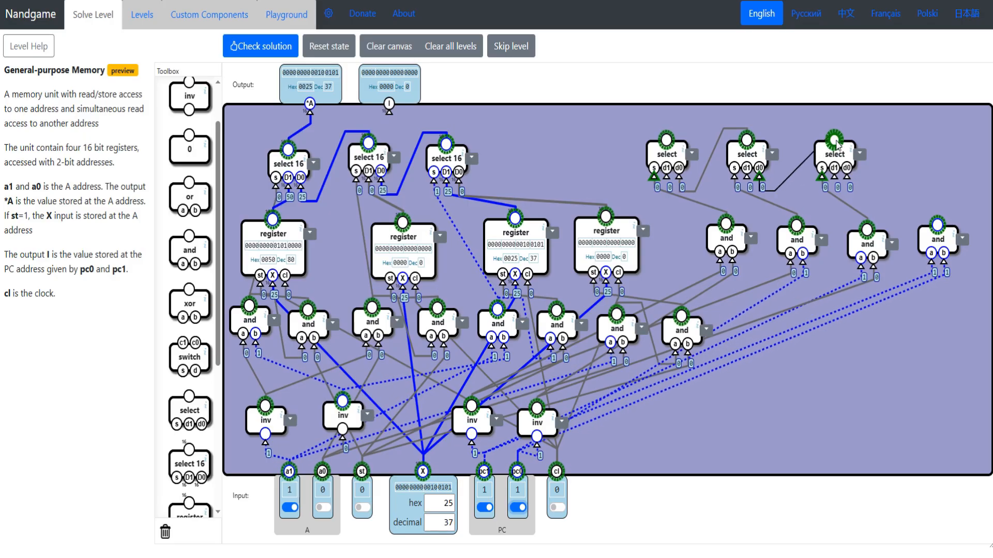
{"action": "left_click_drag", "start_coordinate": [666, 177], "coordinate": [274, 221]}
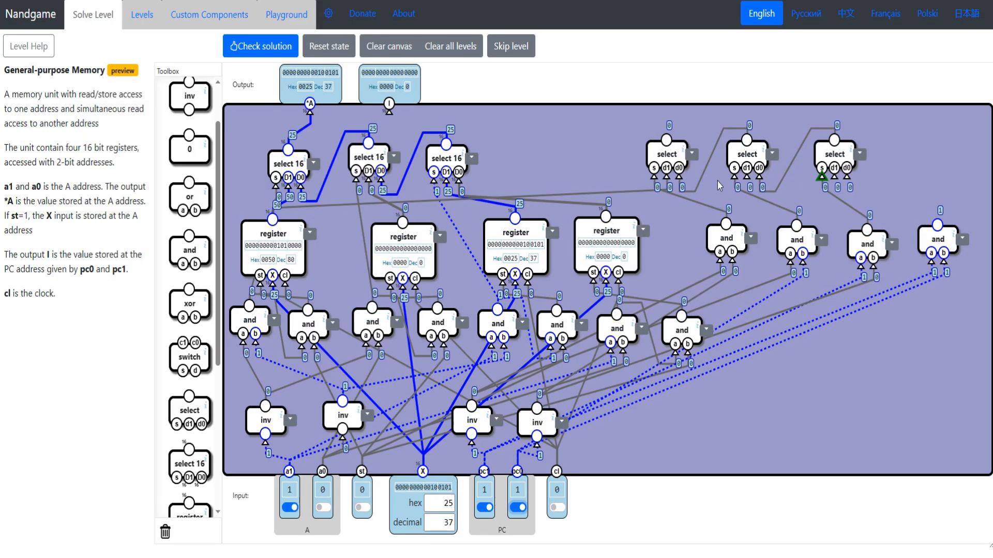
{"action": "left_click_drag", "start_coordinate": [745, 154], "coordinate": [402, 222]}
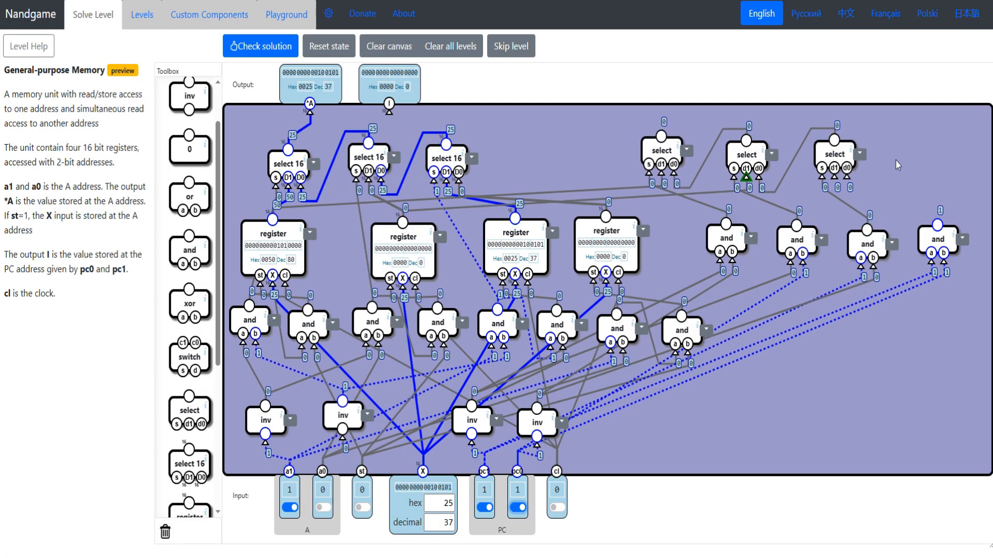
{"action": "left_click_drag", "start_coordinate": [831, 148], "coordinate": [829, 146]}
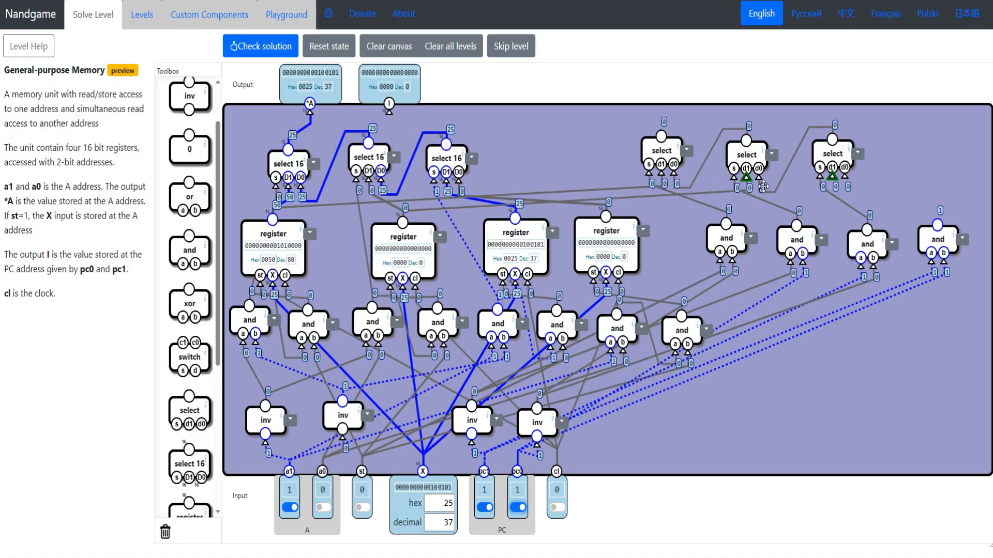
{"action": "left_click_drag", "start_coordinate": [763, 186], "coordinate": [516, 223]}
{"action": "left_click_drag", "start_coordinate": [845, 175], "coordinate": [606, 217]}
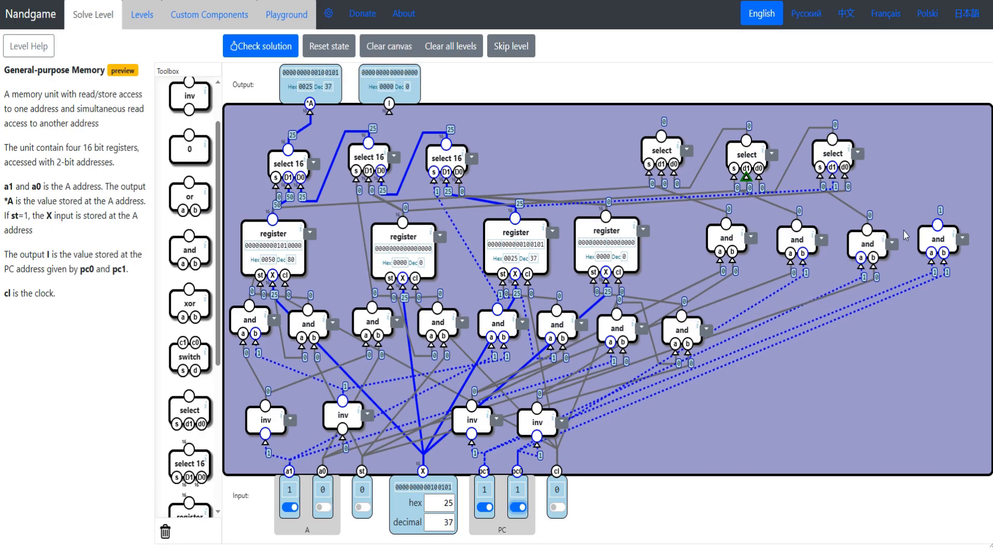
- Delete the unused fourth PC and gate, and connect the first PC select's output to I
{"action": "left_click_drag", "start_coordinate": [941, 243], "coordinate": [187, 537]}
{"action": "left_click_drag", "start_coordinate": [667, 138], "coordinate": [626, 145]}
{"action": "mouse_move", "coordinate": [389, 110]}
{"action": "left_mouse_down"}
{"action": "mouse_move", "coordinate": [579, 134]}
{"action": "mouse_move", "coordinate": [608, 160]}
{"action": "left_mouse_up"}
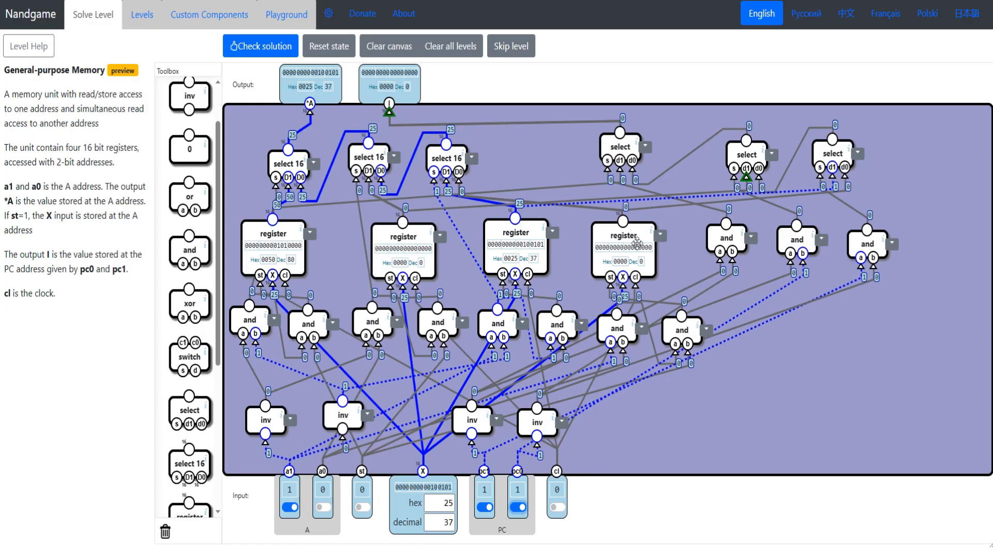
- Set a0 and st to 1 and X to hex 4, and pulse the clock to store it in the fourth register
{"action": "left_click", "coordinate": [322, 509]}
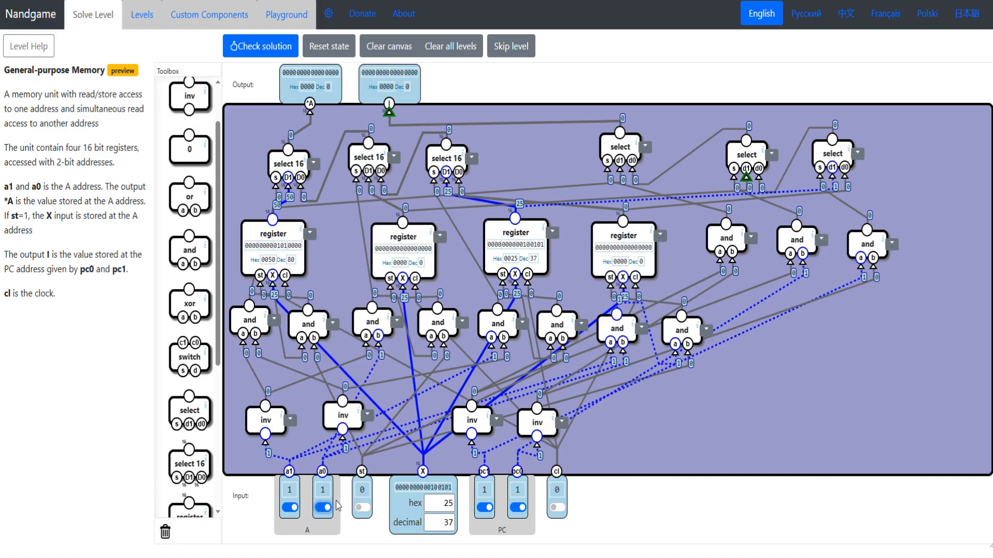
{"action": "left_click", "coordinate": [362, 507]}
{"action": "double_click", "coordinate": [448, 503]}
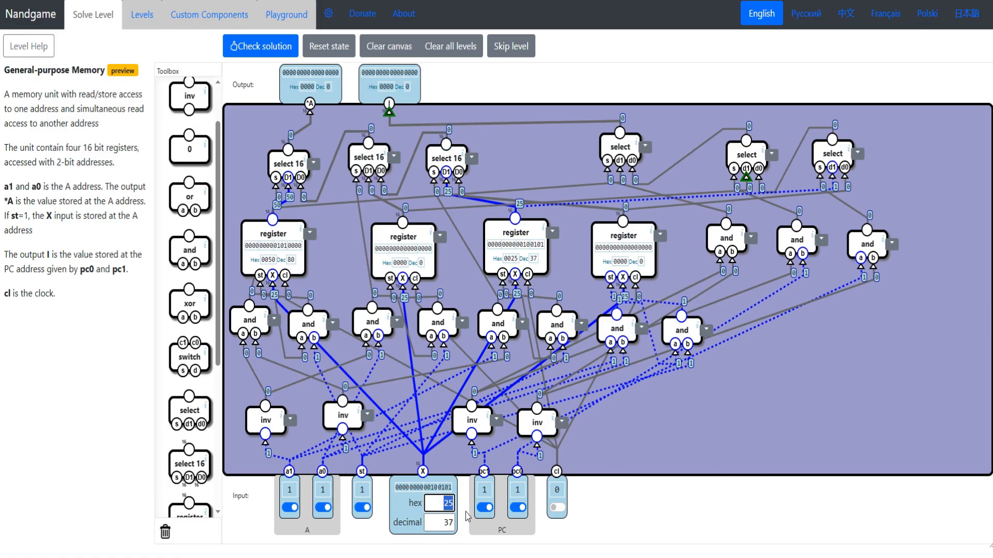
{"action": "type", "text": "4"}
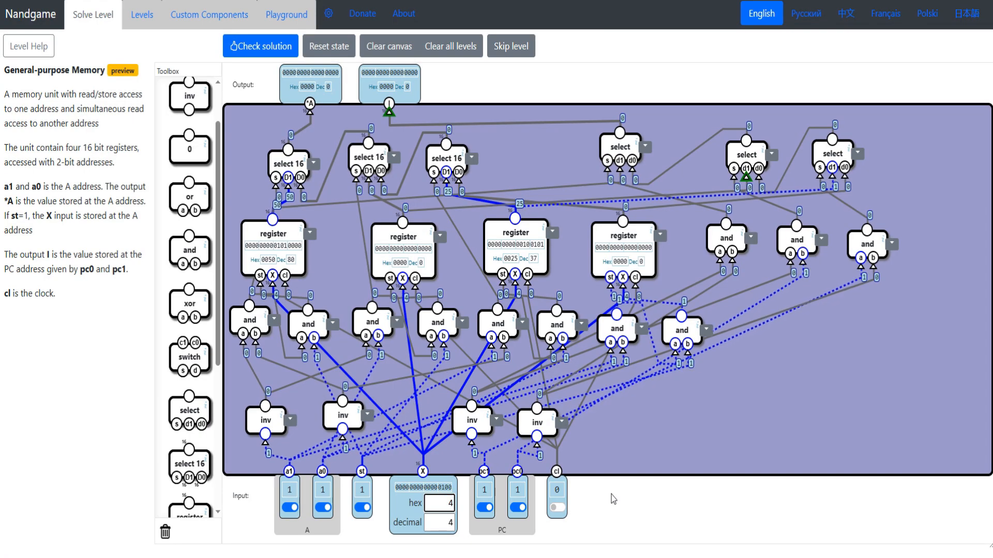
{"action": "double_click", "coordinate": [557, 507]}
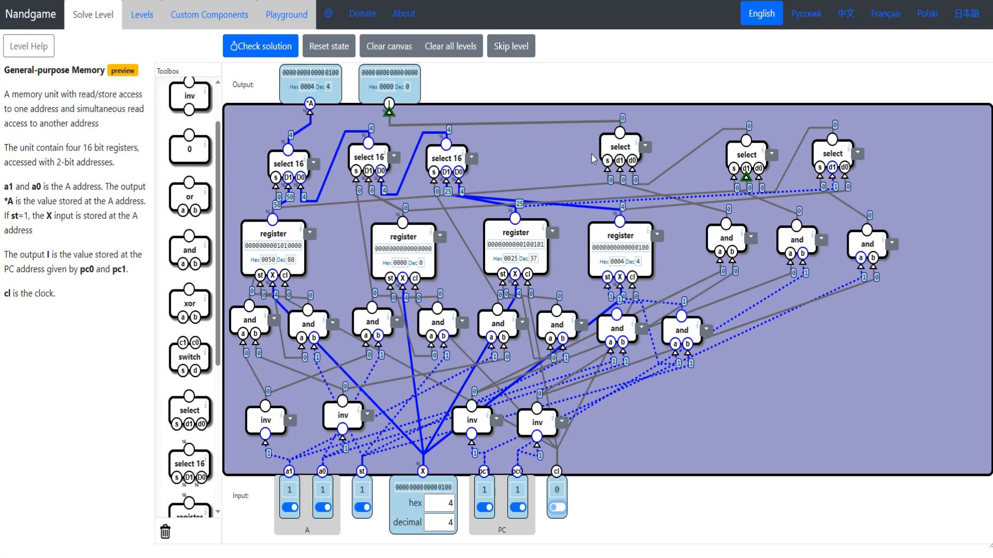
- Replace the three PC selects with select 16 components wired the same way, and respace them and the fourth register
{"action": "left_click_drag", "start_coordinate": [618, 143], "coordinate": [609, 143]}
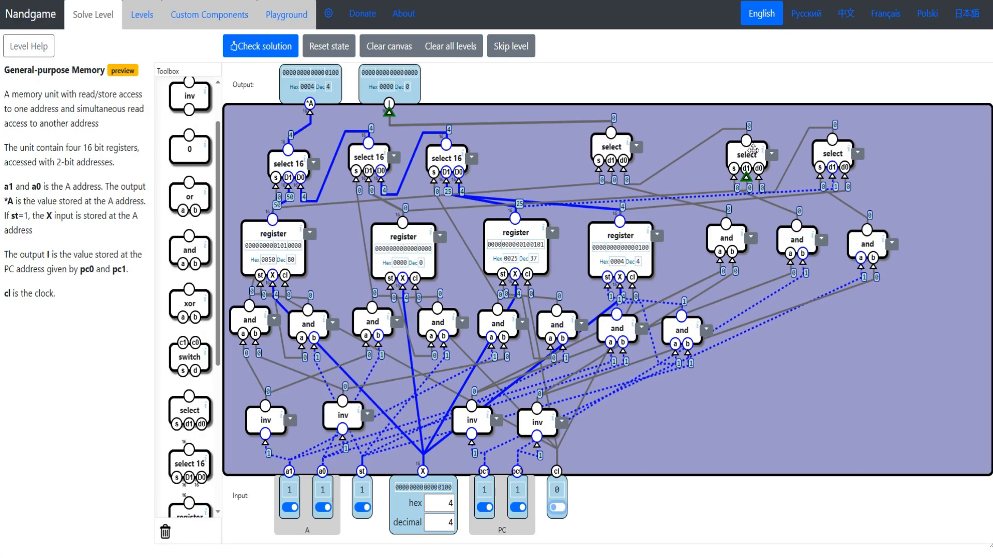
{"action": "left_click_drag", "start_coordinate": [753, 150], "coordinate": [724, 147]}
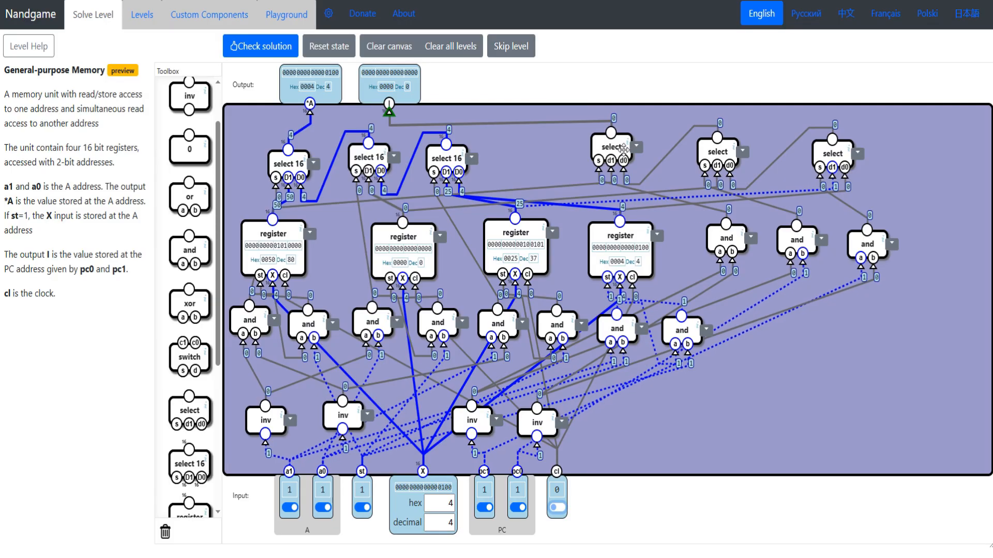
{"action": "left_click_drag", "start_coordinate": [613, 148], "coordinate": [184, 533]}
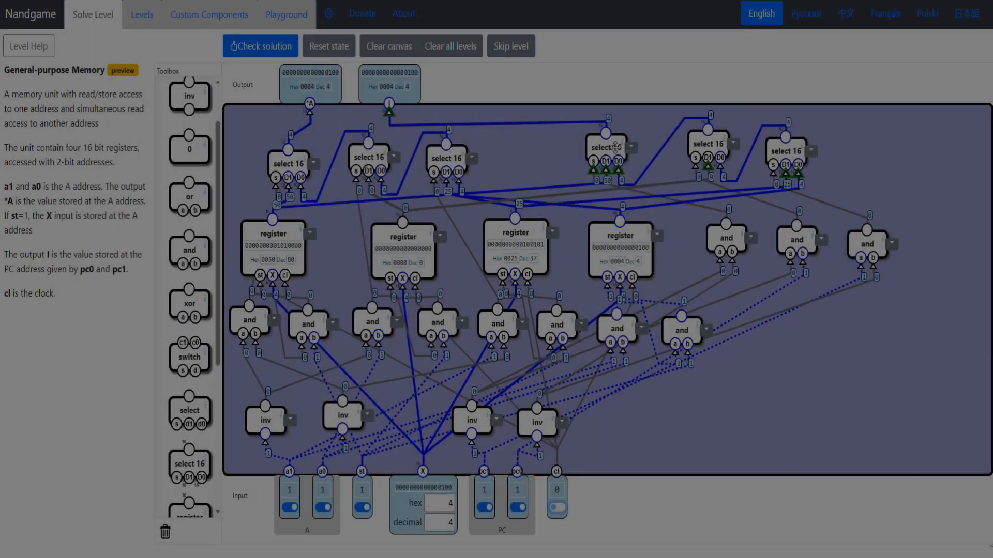
{"action": "left_click_drag", "start_coordinate": [618, 157], "coordinate": [599, 156]}
{"action": "left_click_drag", "start_coordinate": [708, 147], "coordinate": [691, 160]}
{"action": "left_click_drag", "start_coordinate": [597, 158], "coordinate": [605, 150]}
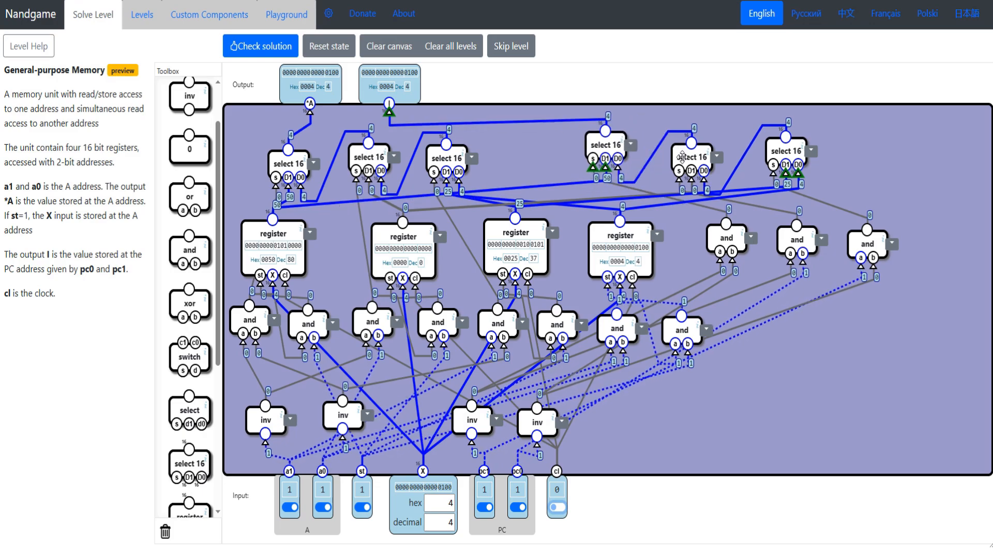
{"action": "left_click_drag", "start_coordinate": [682, 157], "coordinate": [674, 153]}
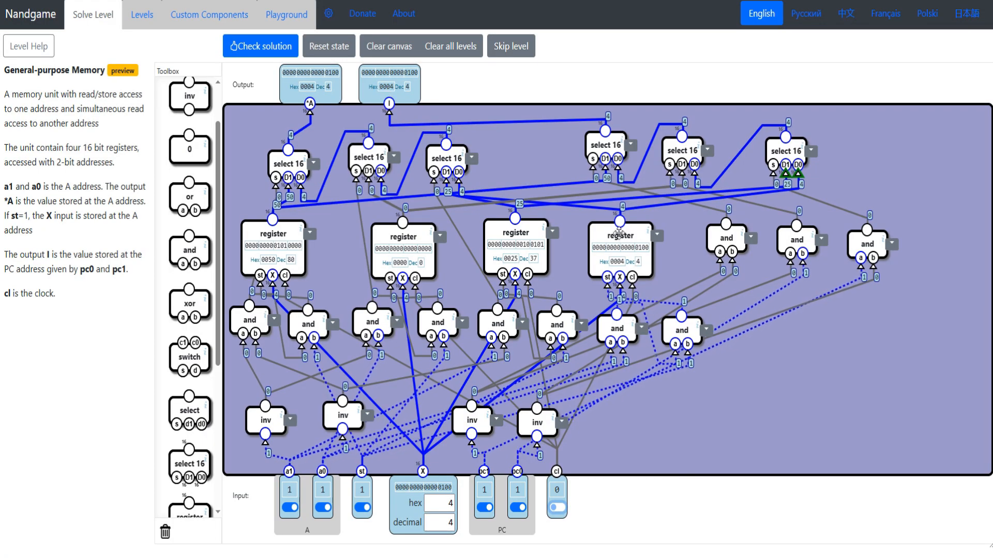
{"action": "left_click_drag", "start_coordinate": [619, 232], "coordinate": [625, 245]}
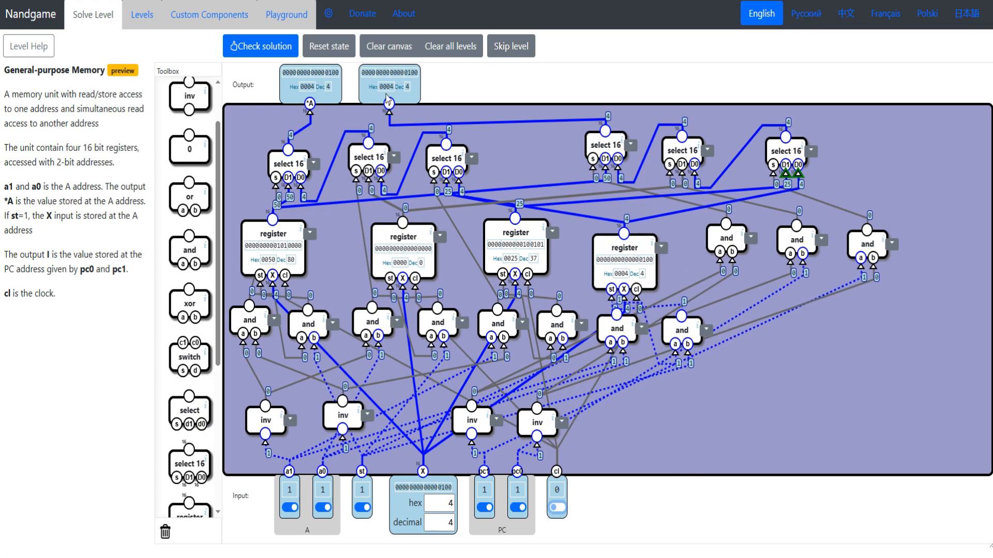
- Check the General-purpose Memory solution, highlight its component count, and go on to the next level
{"action": "left_click", "coordinate": [257, 53]}
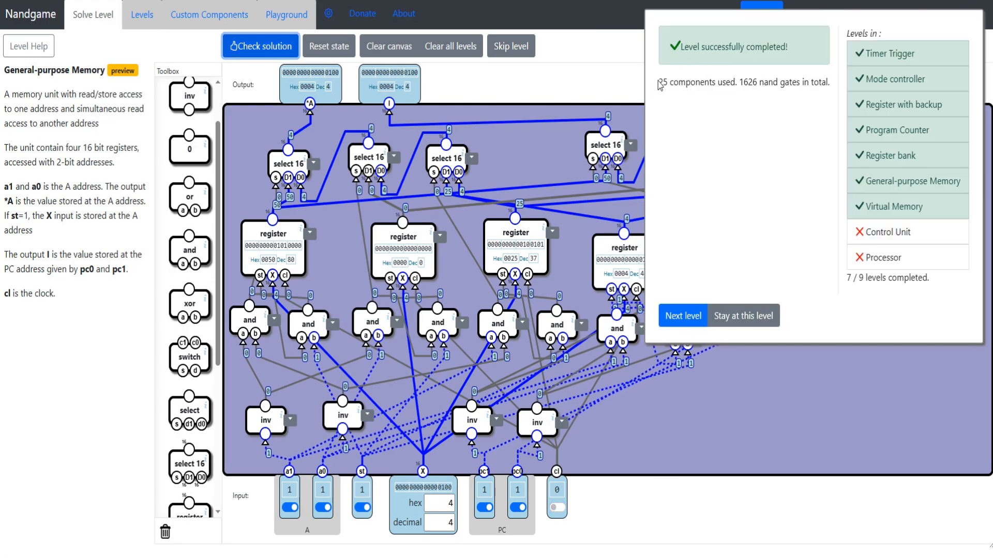
{"action": "left_click_drag", "start_coordinate": [658, 82], "coordinate": [734, 83]}
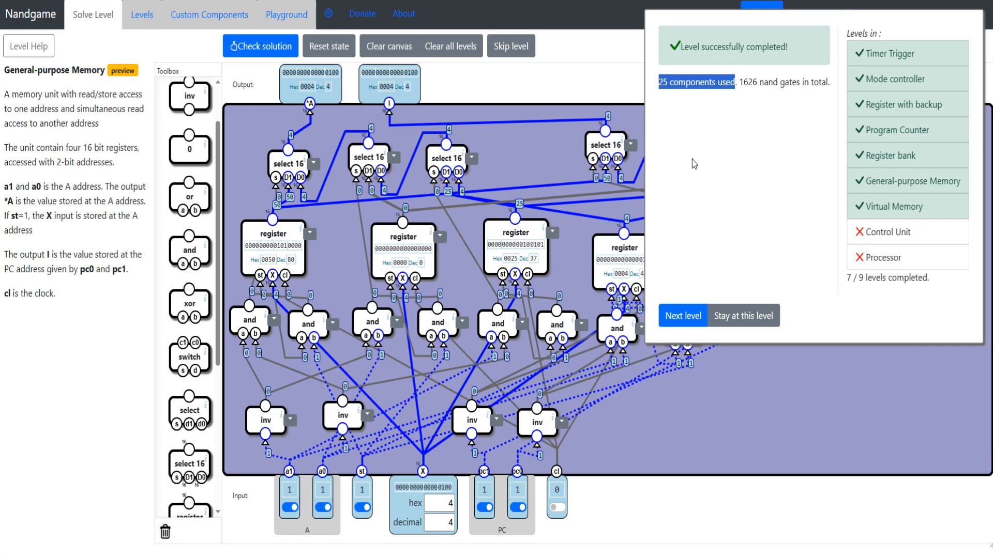
{"action": "left_click", "coordinate": [675, 321]}
- Reopen the Virtual Memory level from the Multitasking CPU track and check its solution with an empty canvas
{"action": "left_click_drag", "start_coordinate": [3, 70], "coordinate": [67, 70]}
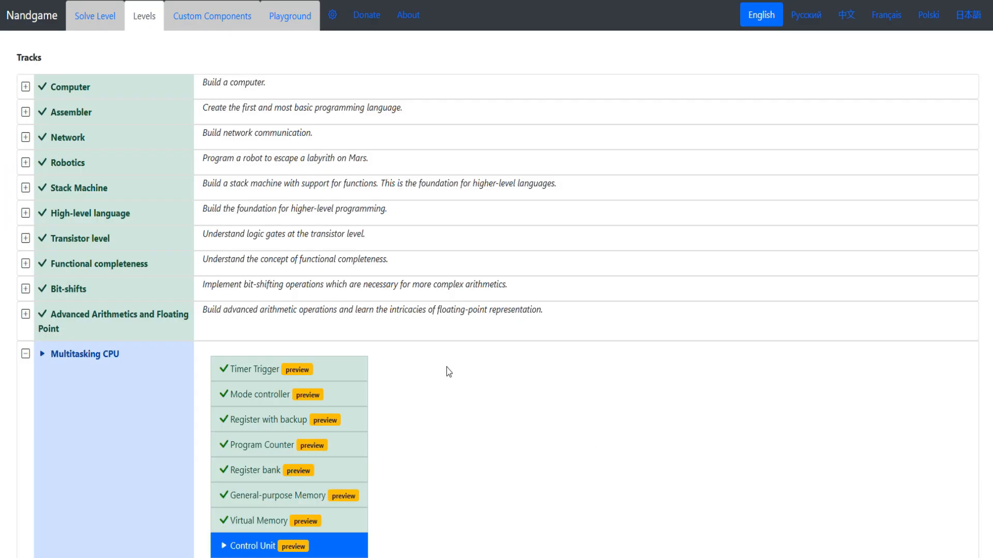
{"action": "scroll", "coordinate": [372, 419], "scroll_direction": "down", "scroll_amount": 1}
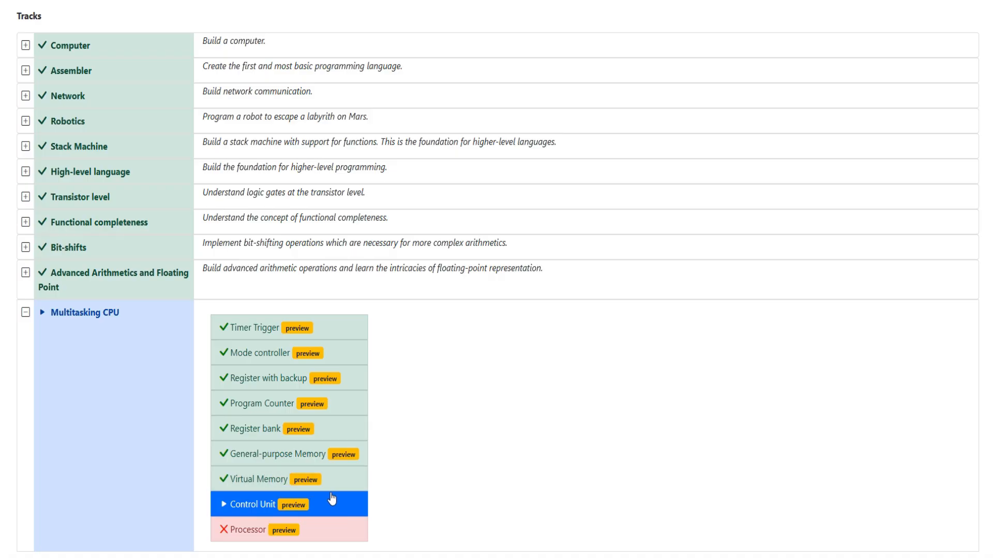
{"action": "left_click", "coordinate": [310, 479]}
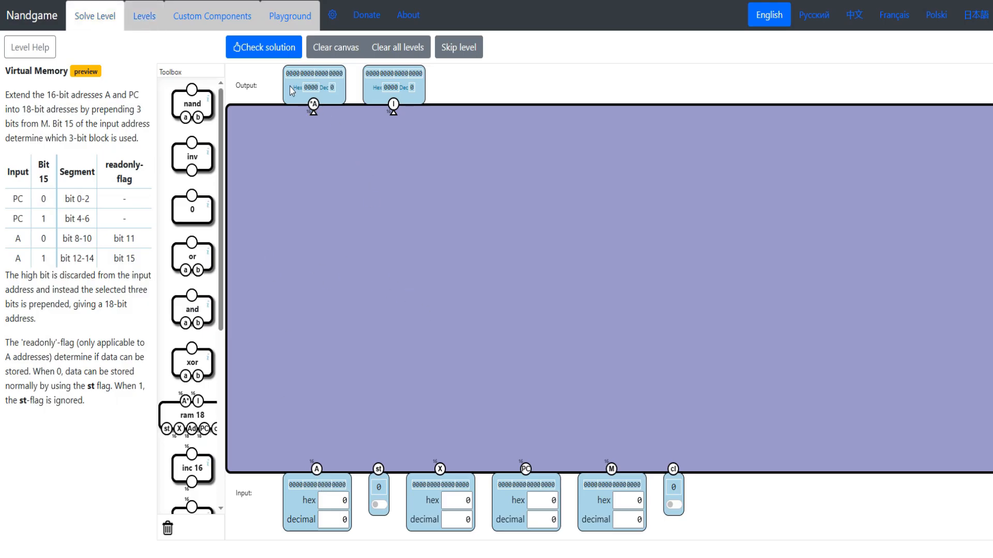
{"action": "left_click", "coordinate": [273, 52]}
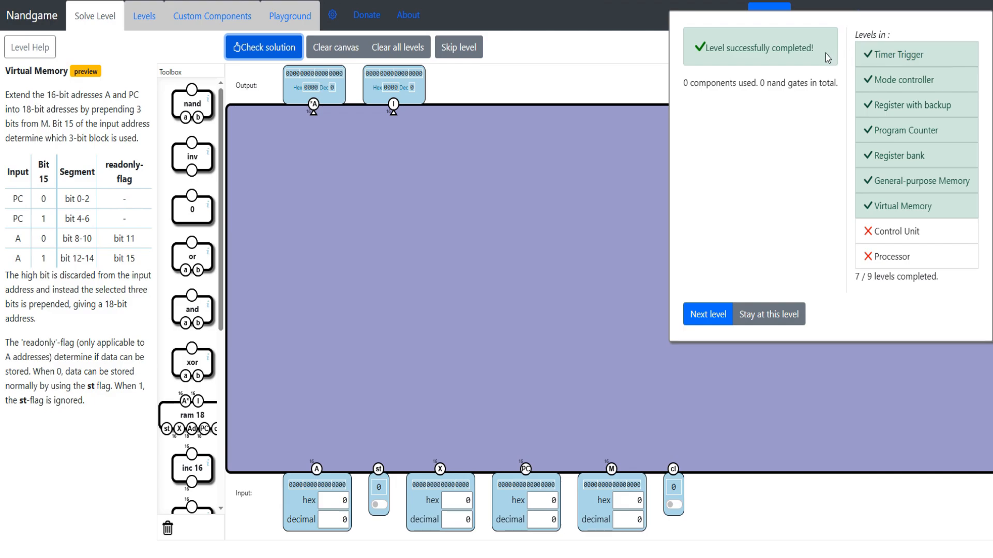
- Read the Virtual Memory description of how A and PC are extended, including the table's bit 15 and segment columns
{"action": "left_click_drag", "start_coordinate": [826, 54], "coordinate": [685, 49]}
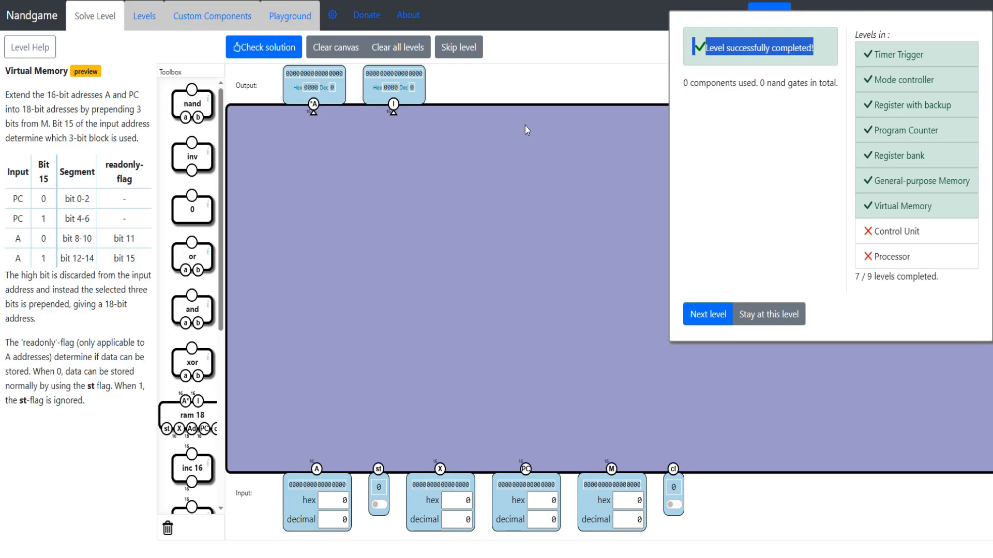
{"action": "left_click_drag", "start_coordinate": [6, 95], "coordinate": [126, 106]}
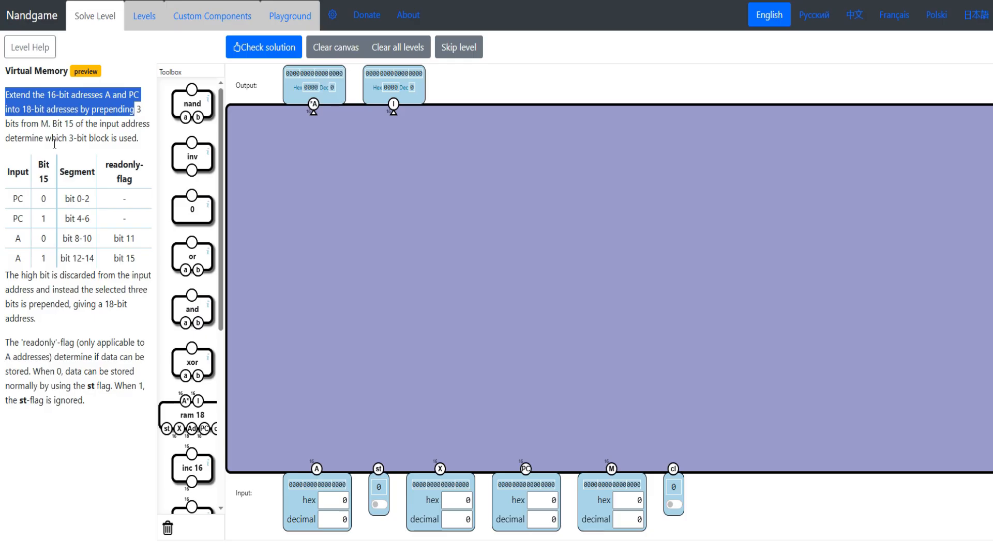
{"action": "left_click", "coordinate": [14, 200]}
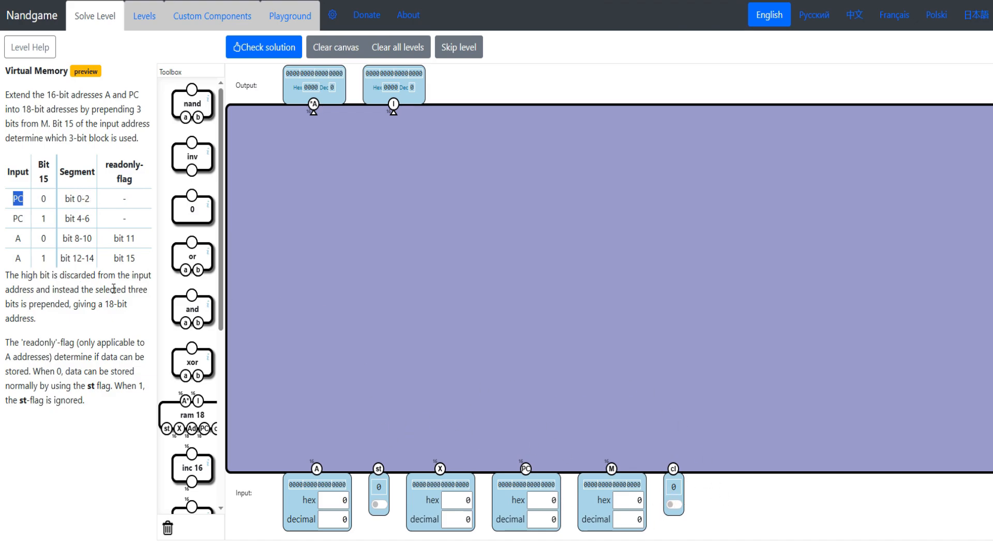
{"action": "left_click", "coordinate": [73, 214]}
{"action": "left_click_drag", "start_coordinate": [62, 239], "coordinate": [116, 278]}
{"action": "left_click_drag", "start_coordinate": [52, 183], "coordinate": [36, 176]}
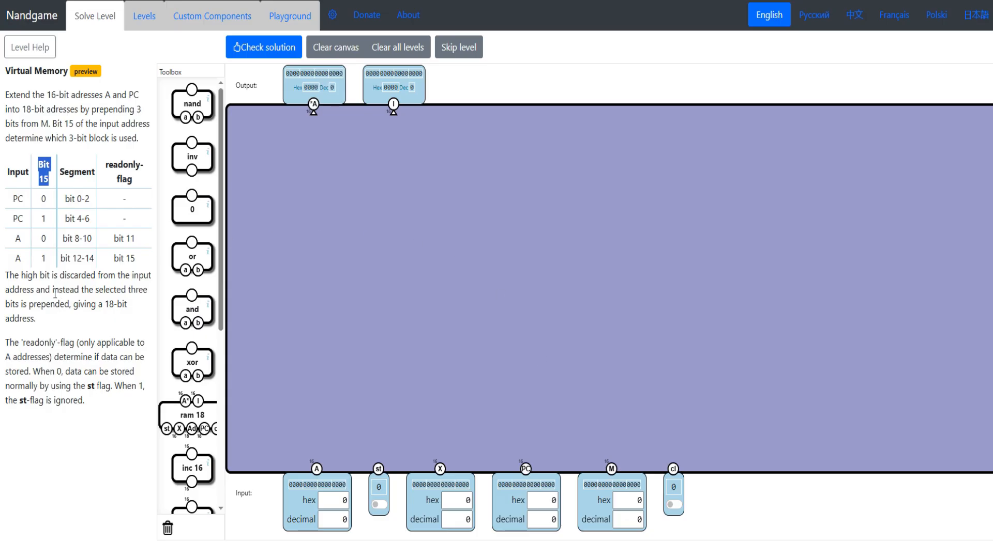
{"action": "left_click_drag", "start_coordinate": [90, 258], "coordinate": [72, 258]}
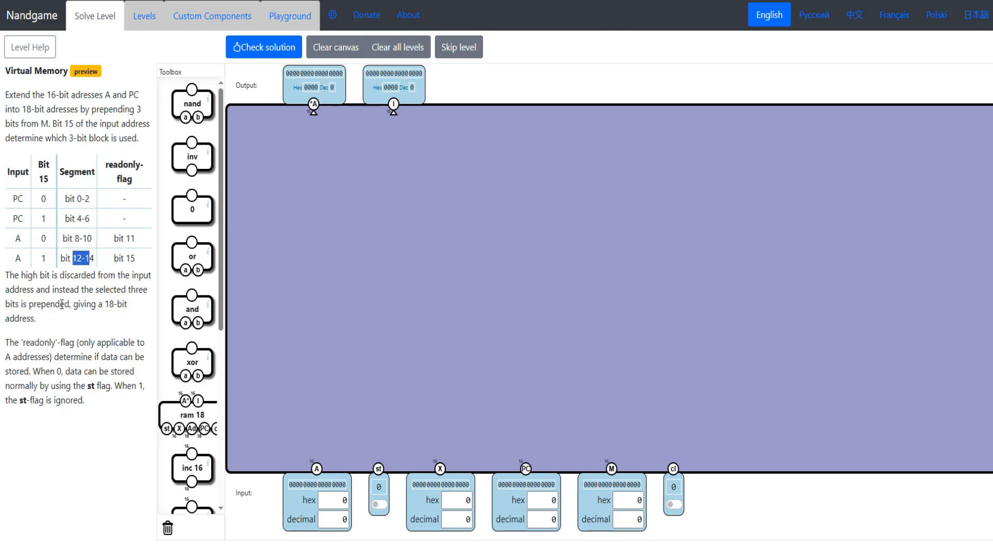
- Read how the readonly flag is chosen for A addresses and how it affects the st flag
{"action": "left_click_drag", "start_coordinate": [105, 407], "coordinate": [12, 345]}
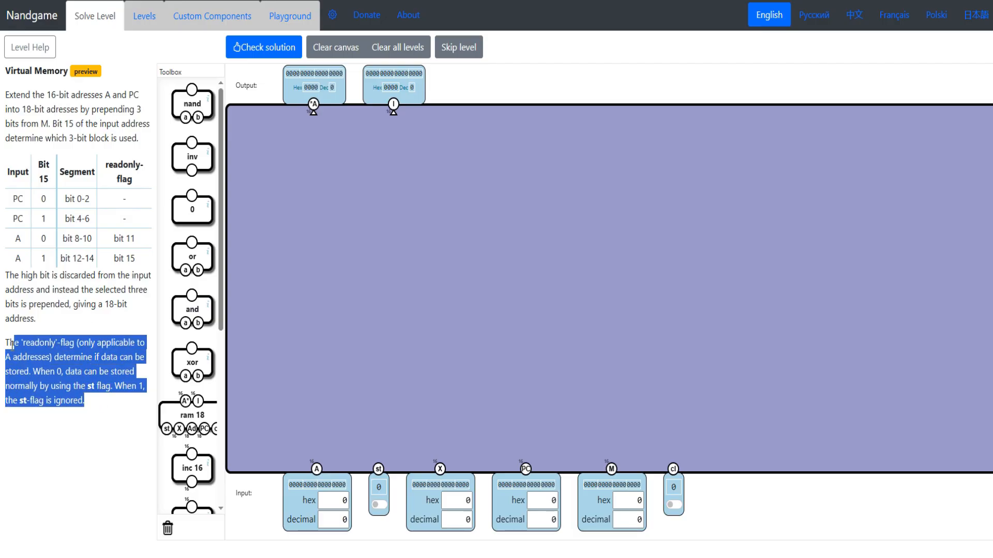
{"action": "left_click_drag", "start_coordinate": [113, 238], "coordinate": [138, 260]}
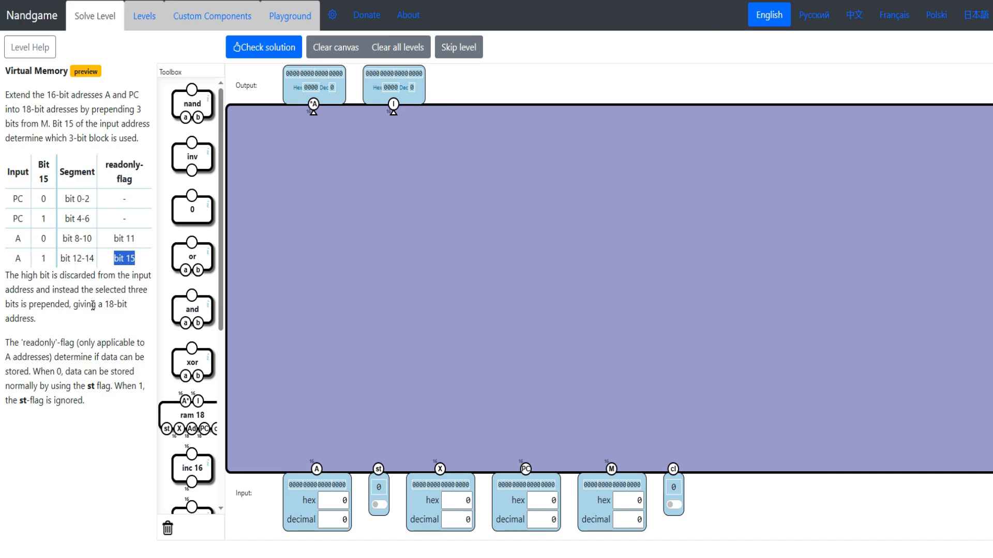
{"action": "left_click_drag", "start_coordinate": [43, 238], "coordinate": [55, 242]}
{"action": "left_click", "coordinate": [45, 253]}
{"action": "left_click_drag", "start_coordinate": [33, 371], "coordinate": [67, 387]}
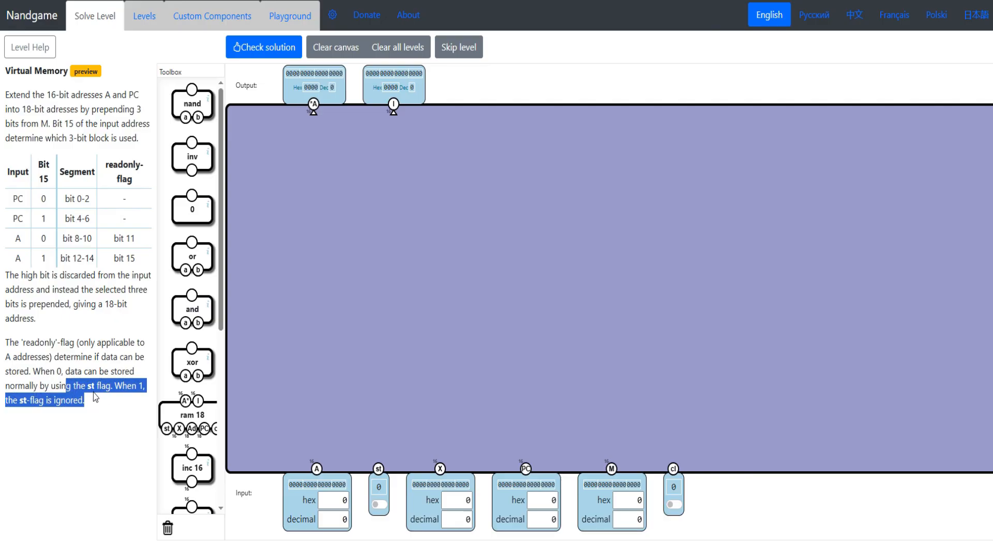
{"action": "left_click", "coordinate": [87, 399]}
- Place three 16 bit splitters on the canvas and connect them to inputs A, PC and M
{"action": "scroll", "coordinate": [203, 362], "scroll_direction": "down", "scroll_amount": 6}
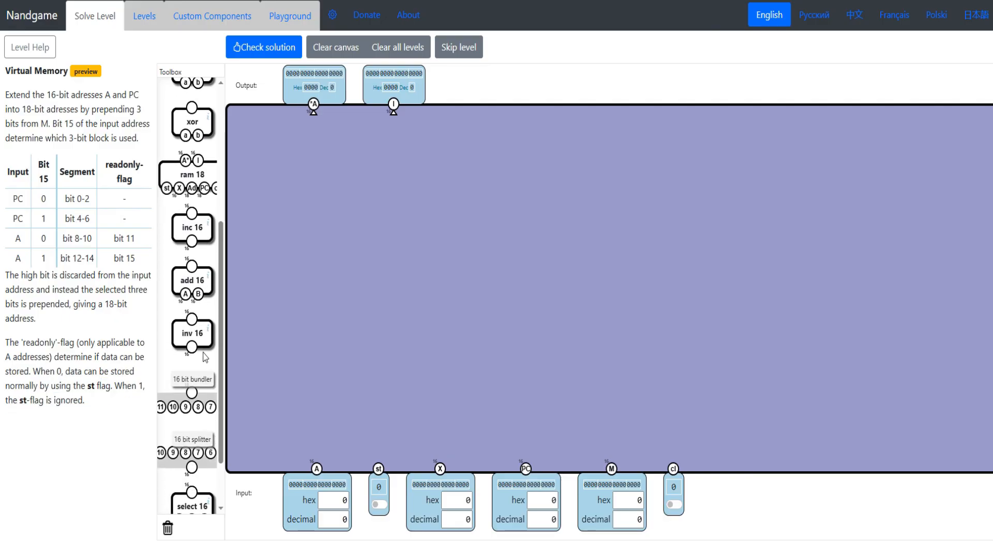
{"action": "left_click_drag", "start_coordinate": [185, 403], "coordinate": [324, 404]}
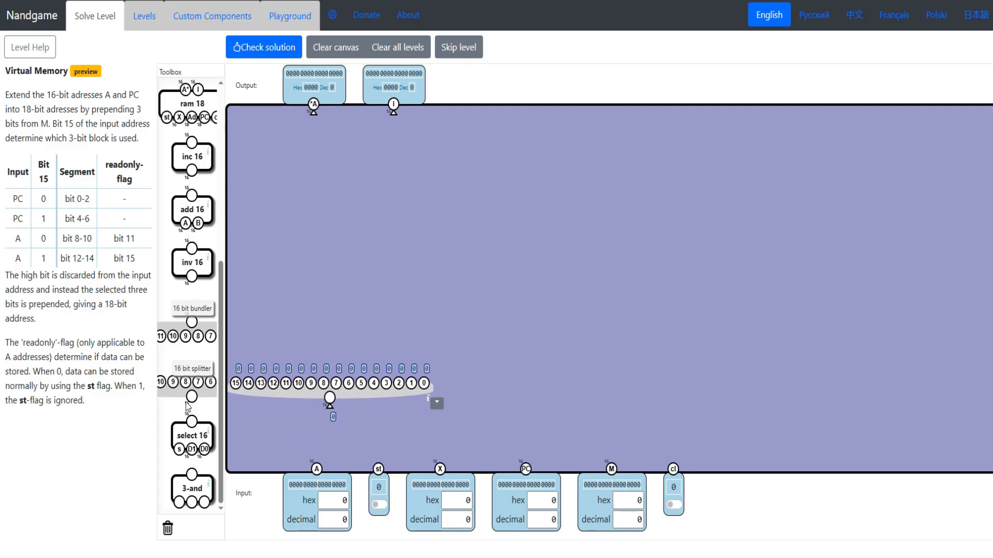
{"action": "left_click_drag", "start_coordinate": [194, 399], "coordinate": [538, 394]}
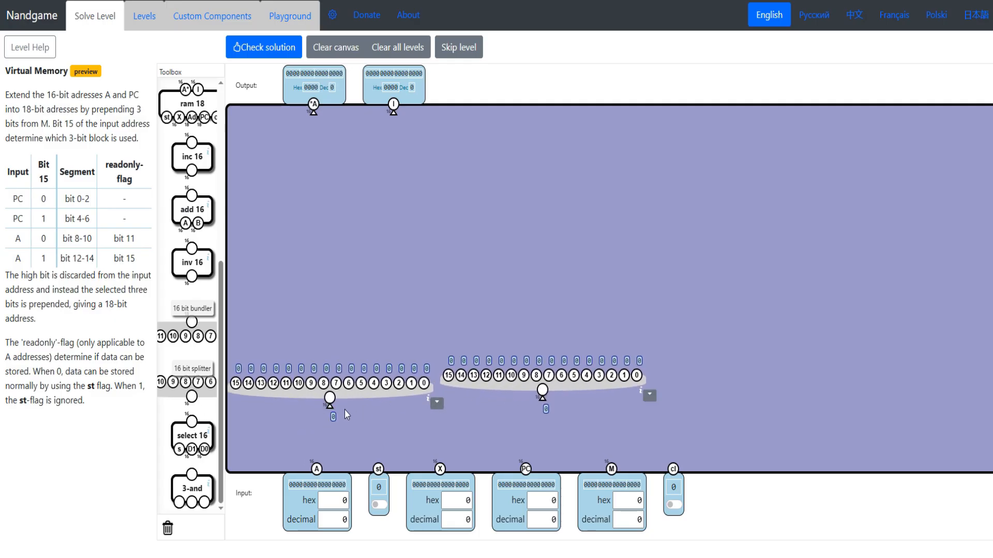
{"action": "left_click_drag", "start_coordinate": [193, 398], "coordinate": [792, 396]}
{"action": "left_click_drag", "start_coordinate": [542, 398], "coordinate": [526, 469]}
{"action": "left_click_drag", "start_coordinate": [330, 406], "coordinate": [318, 471]}
{"action": "left_click_drag", "start_coordinate": [611, 469], "coordinate": [792, 396]}
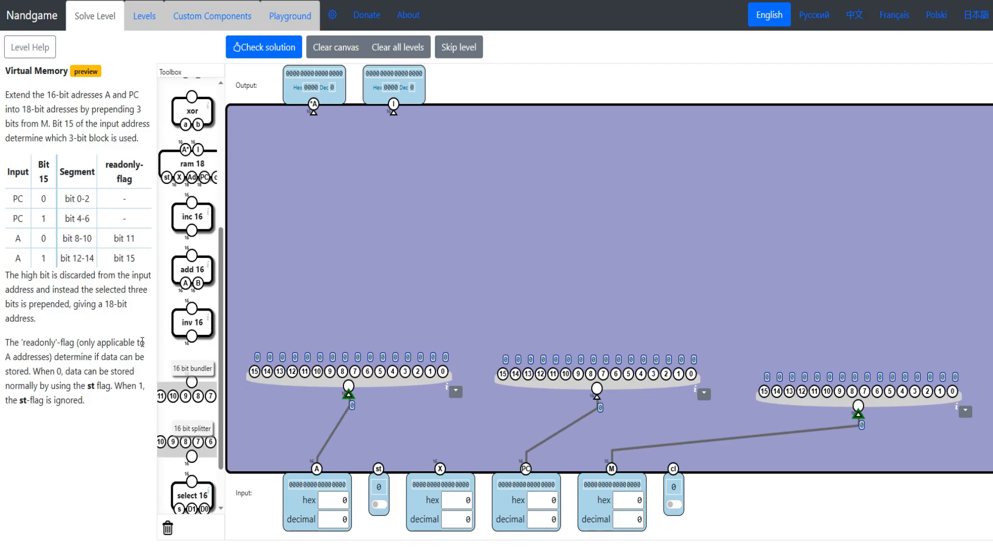
- Add a ram 18, wire its outputs to *A and I, and connect cl with the wire routed around the canvas edge
{"action": "scroll", "coordinate": [189, 290], "scroll_direction": "up", "scroll_amount": 2}
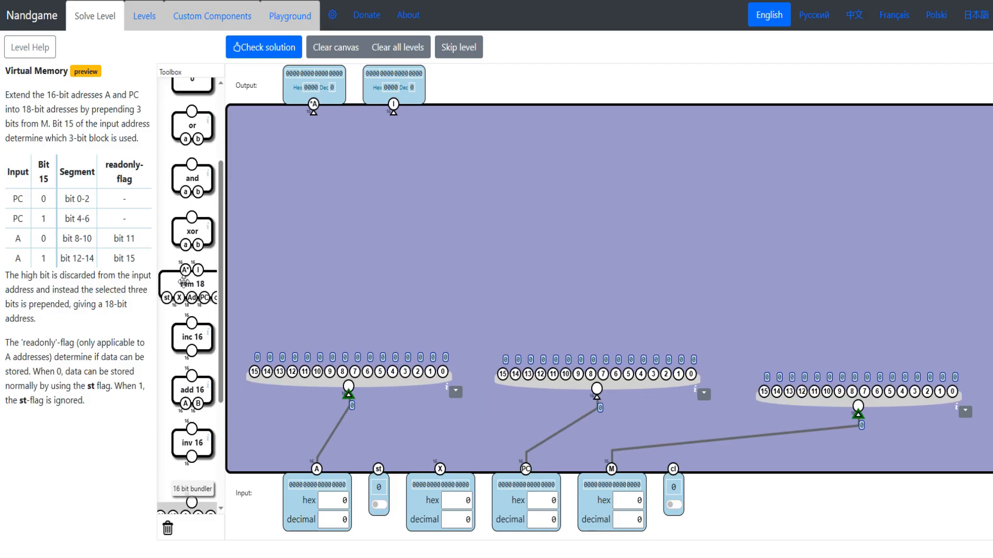
{"action": "left_click_drag", "start_coordinate": [185, 286], "coordinate": [407, 174]}
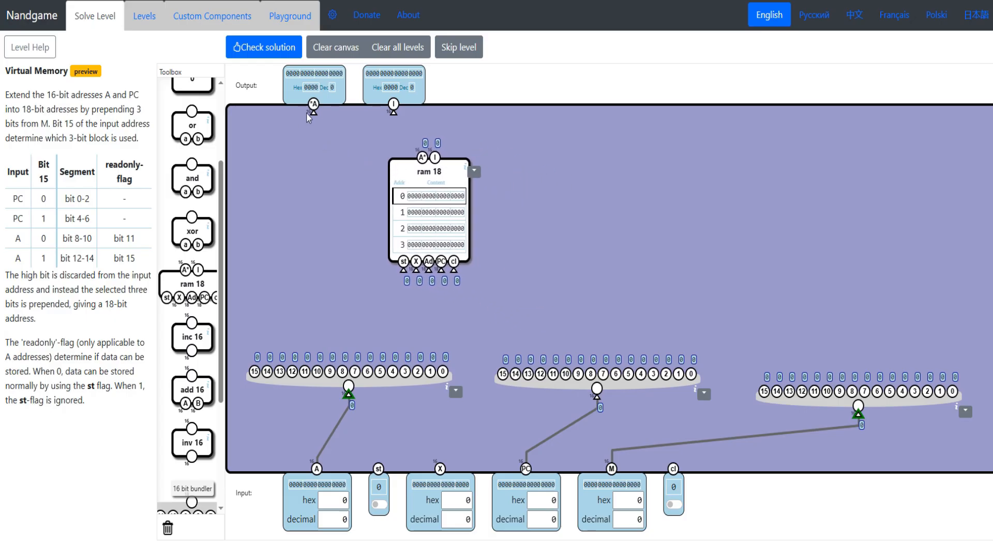
{"action": "left_click_drag", "start_coordinate": [313, 111], "coordinate": [423, 154]}
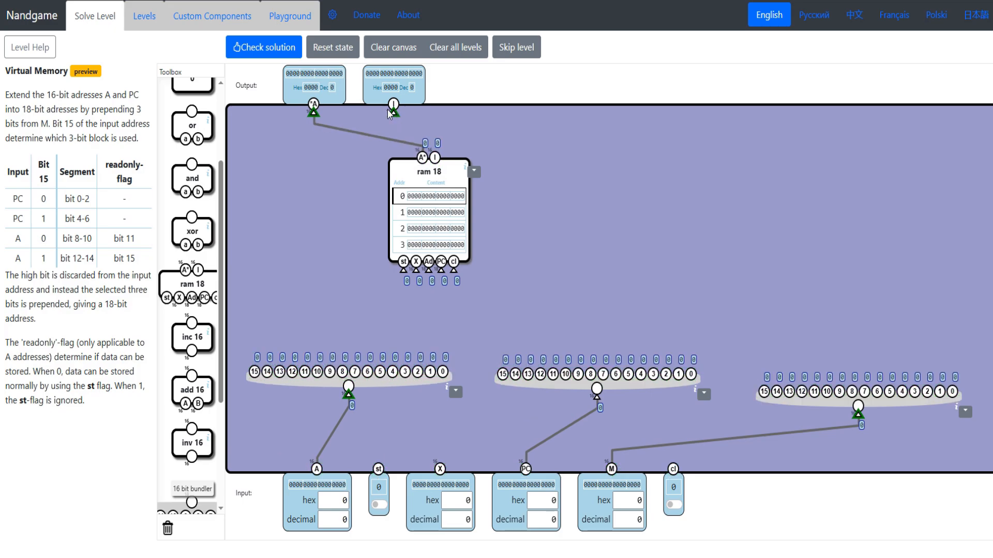
{"action": "left_click_drag", "start_coordinate": [390, 114], "coordinate": [435, 157]}
{"action": "left_click_drag", "start_coordinate": [451, 266], "coordinate": [673, 468]}
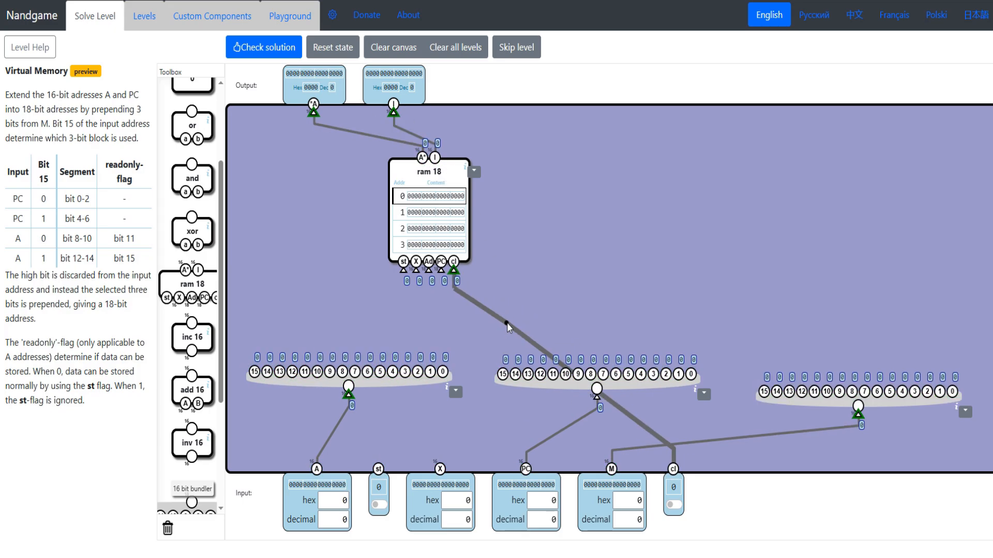
{"action": "left_click_drag", "start_coordinate": [507, 325], "coordinate": [988, 118]}
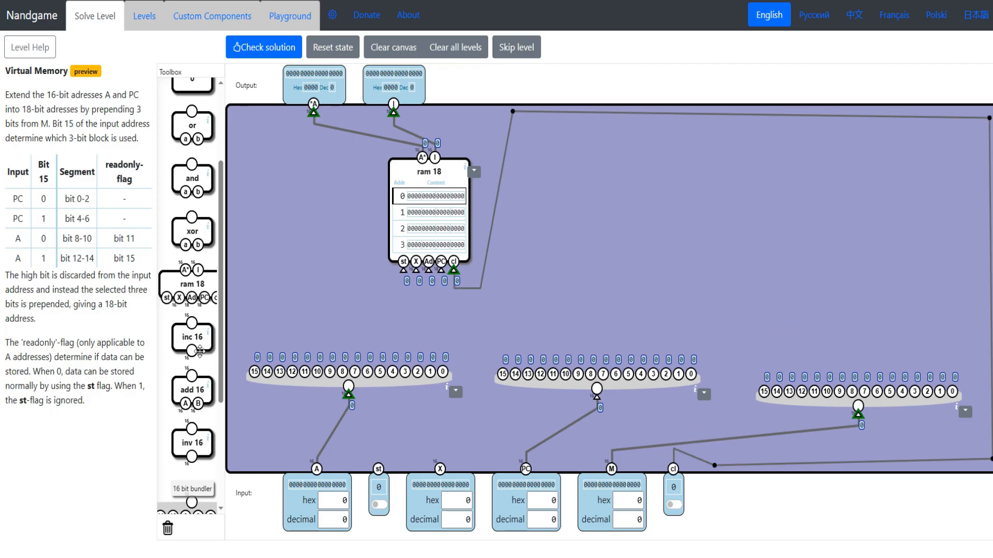
- Place two 18-bit bundlers for the A and PC addresses, and respace the ram 18 and the three splitters around them
{"action": "scroll", "coordinate": [200, 352], "scroll_direction": "down", "scroll_amount": 4}
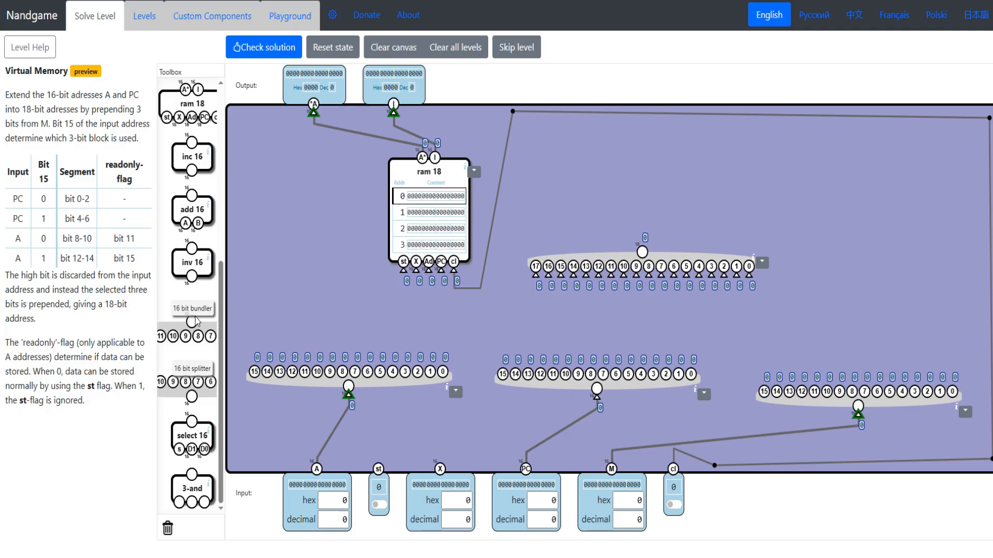
{"action": "left_click_drag", "start_coordinate": [597, 271], "coordinate": [664, 273]}
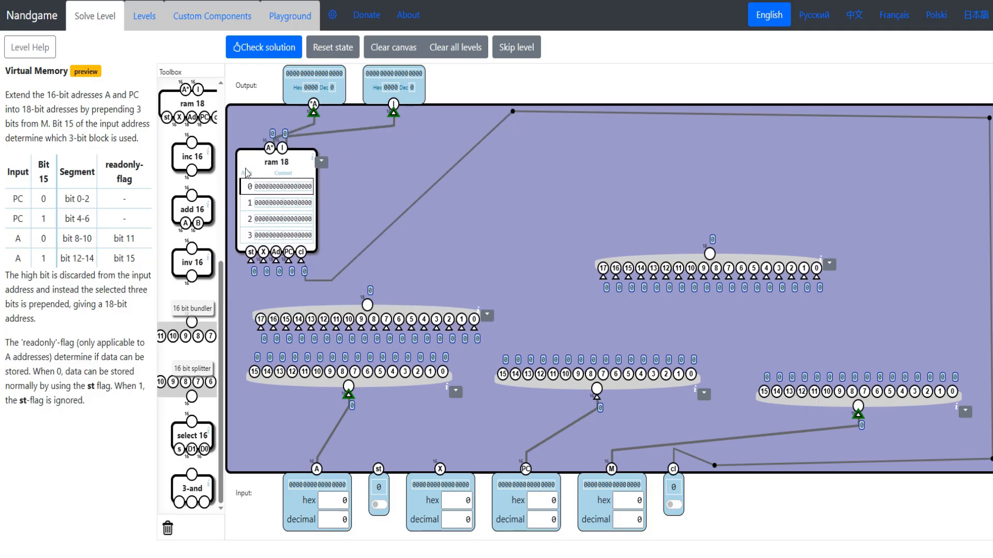
{"action": "left_click_drag", "start_coordinate": [245, 171], "coordinate": [248, 157]}
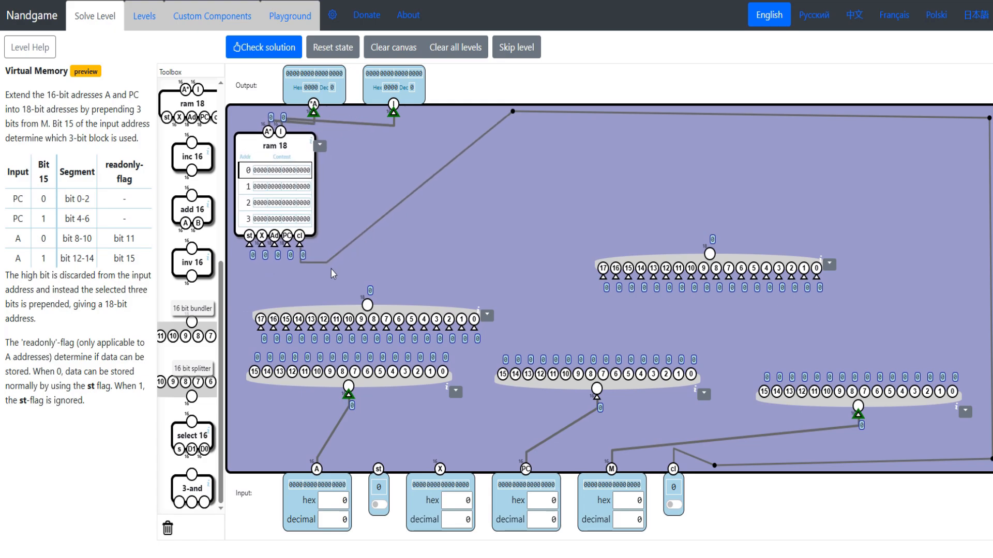
{"action": "left_click_drag", "start_coordinate": [361, 383], "coordinate": [341, 441]}
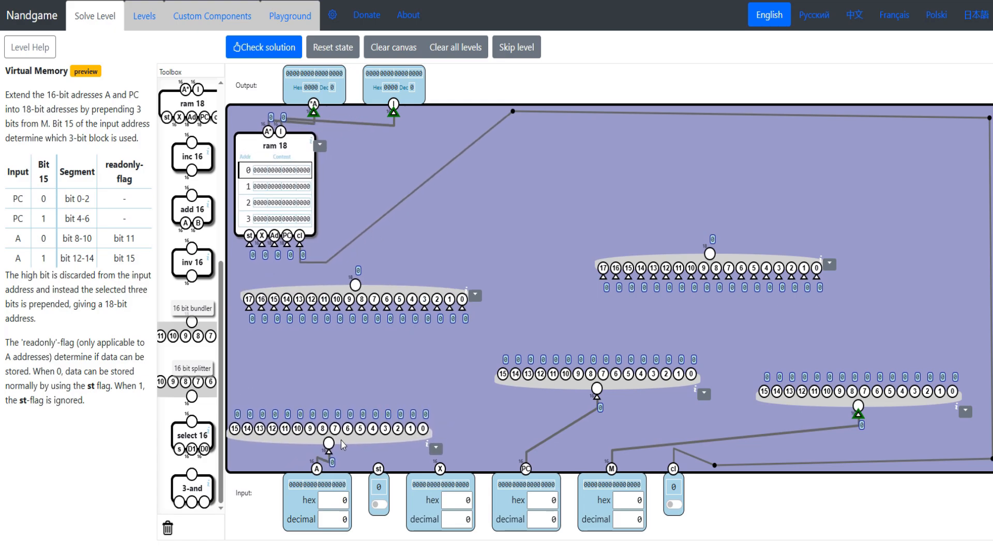
{"action": "left_click_drag", "start_coordinate": [536, 396], "coordinate": [514, 442]}
{"action": "left_click_drag", "start_coordinate": [789, 402], "coordinate": [800, 433]}
{"action": "left_click_drag", "start_coordinate": [338, 290], "coordinate": [334, 295]}
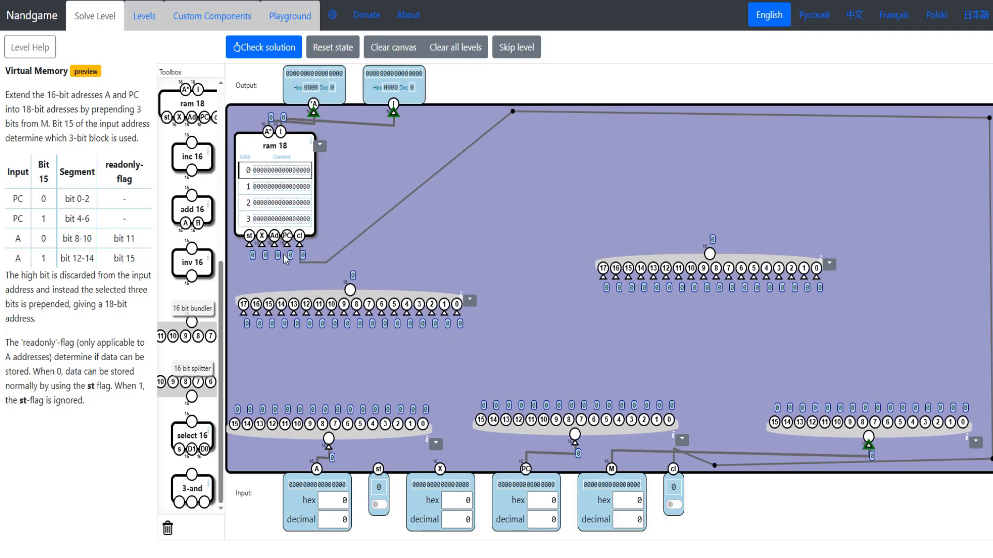
- Connect the two bundlers' outputs to the ram 18's Ad and PC inputs and adjust their positions
{"action": "left_click_drag", "start_coordinate": [350, 290], "coordinate": [789, 282]}
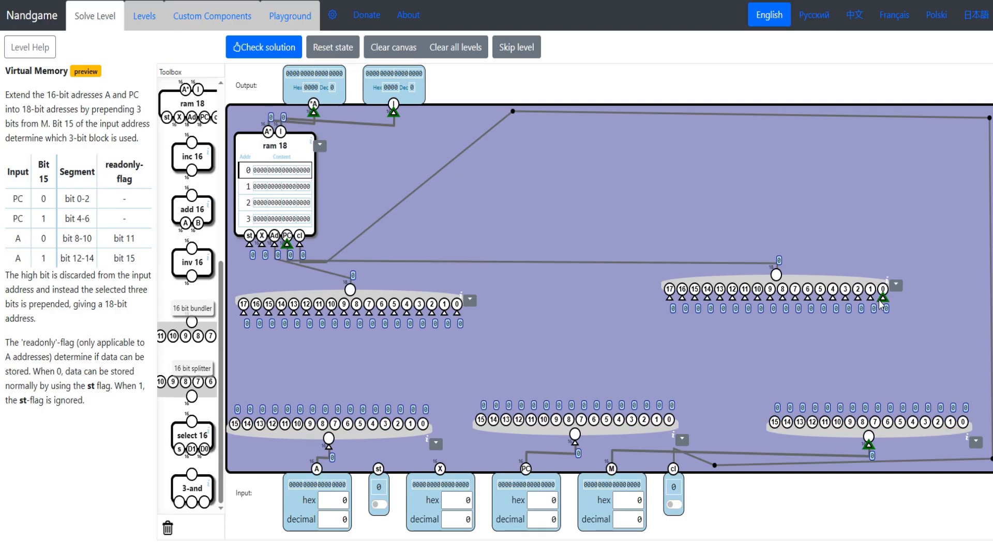
{"action": "left_click_drag", "start_coordinate": [366, 298], "coordinate": [368, 295]}
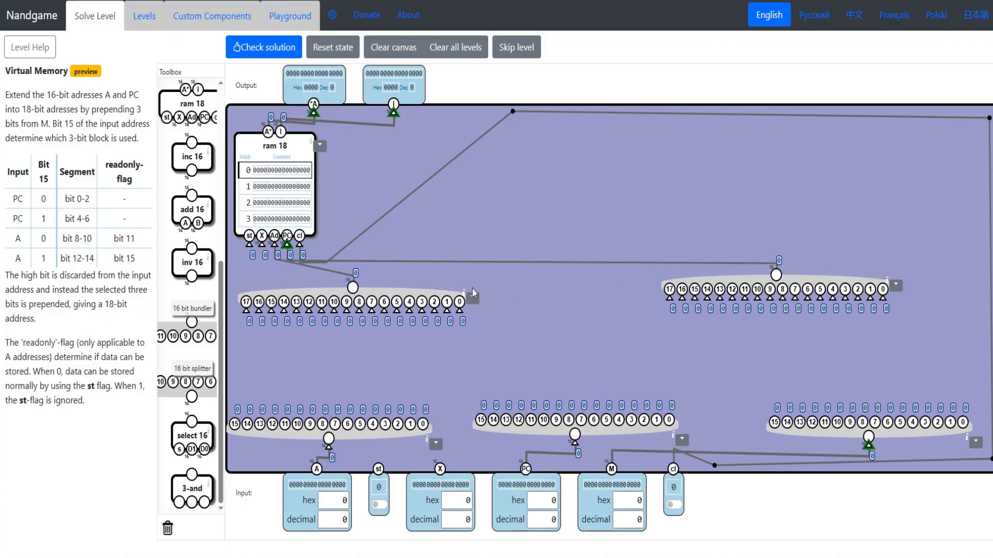
{"action": "left_click_drag", "start_coordinate": [731, 282], "coordinate": [729, 282]}
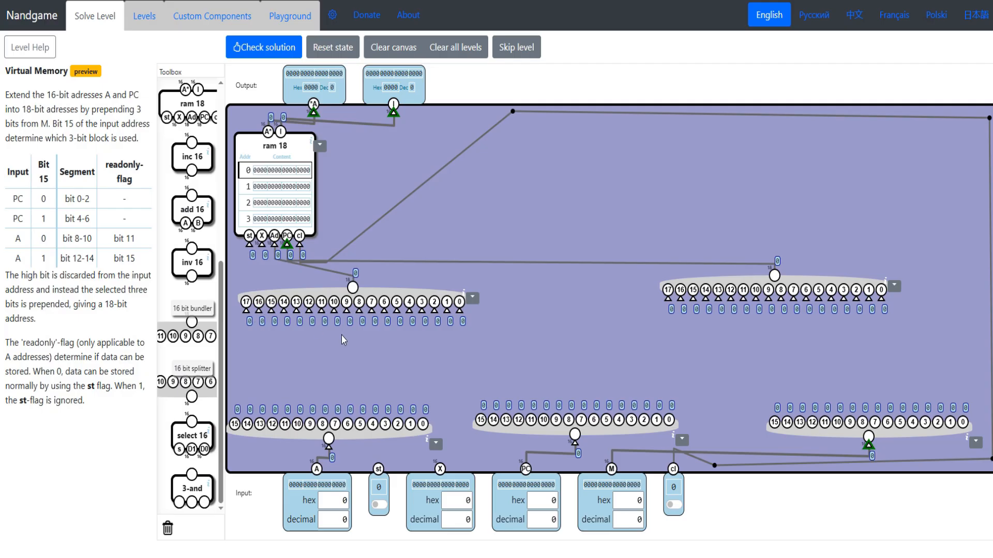
- Wire bits 0-14 of the A and PC splitters to the matching bits of their bundlers, and move both bundlers up
{"action": "left_click_drag", "start_coordinate": [460, 311], "coordinate": [423, 423]}
{"action": "left_click_drag", "start_coordinate": [446, 311], "coordinate": [405, 414]}
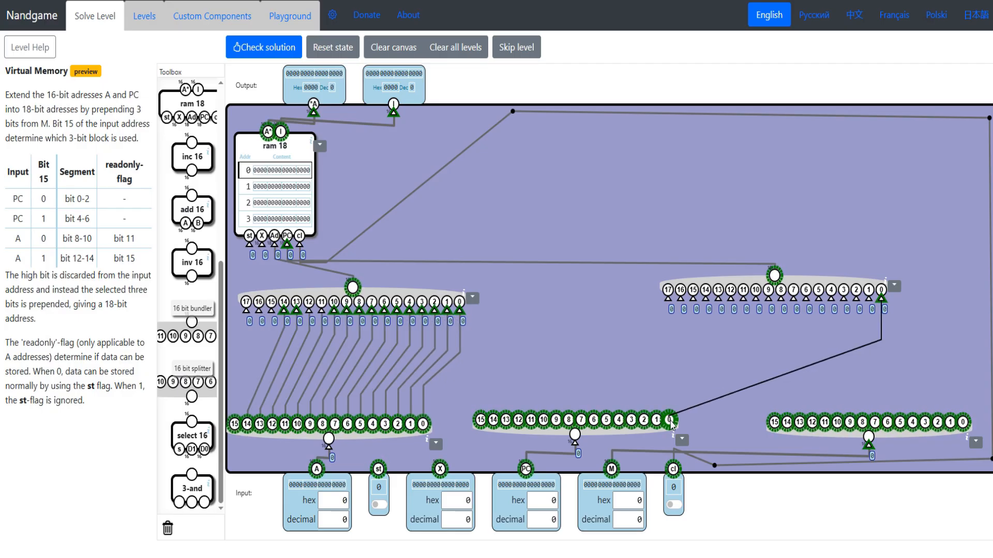
{"action": "left_click_drag", "start_coordinate": [672, 414], "coordinate": [669, 420]}
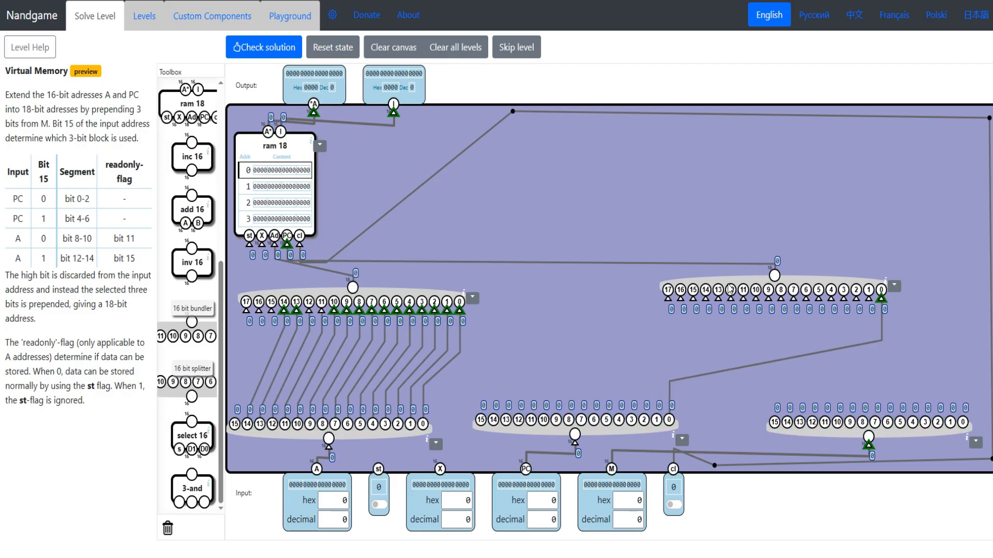
{"action": "left_click_drag", "start_coordinate": [729, 290], "coordinate": [713, 292]}
{"action": "left_click_drag", "start_coordinate": [851, 293], "coordinate": [662, 425]}
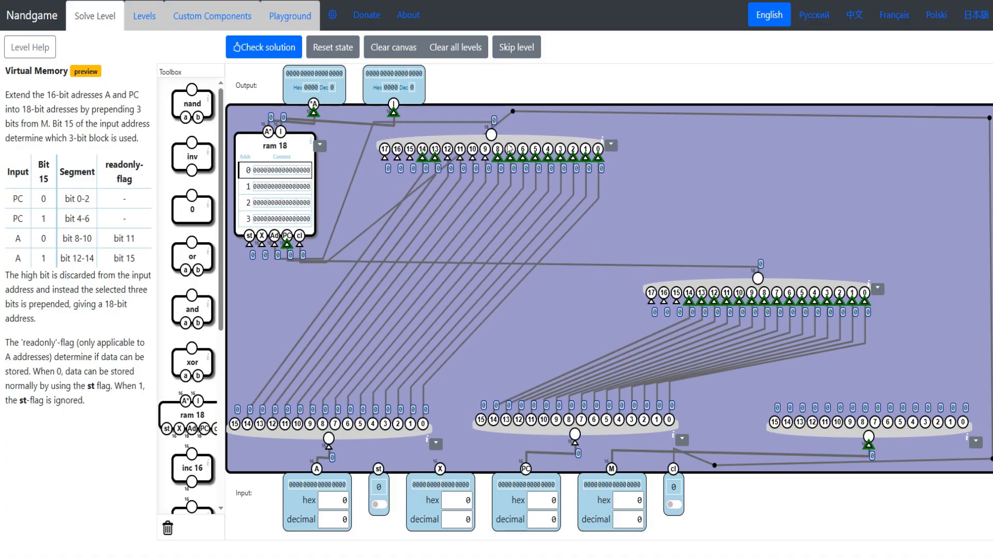
{"action": "left_click_drag", "start_coordinate": [481, 142], "coordinate": [457, 157]}
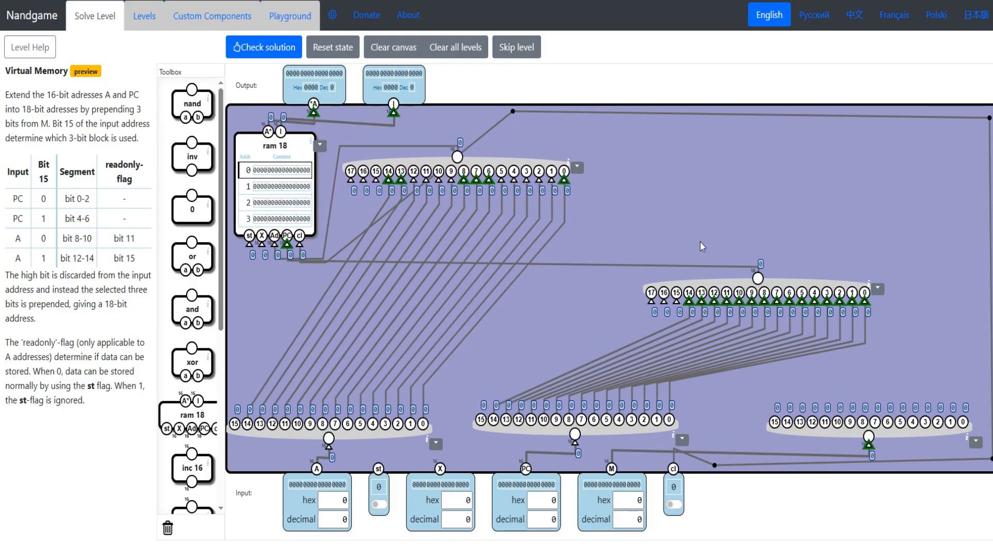
{"action": "left_click_drag", "start_coordinate": [723, 284], "coordinate": [814, 165]}
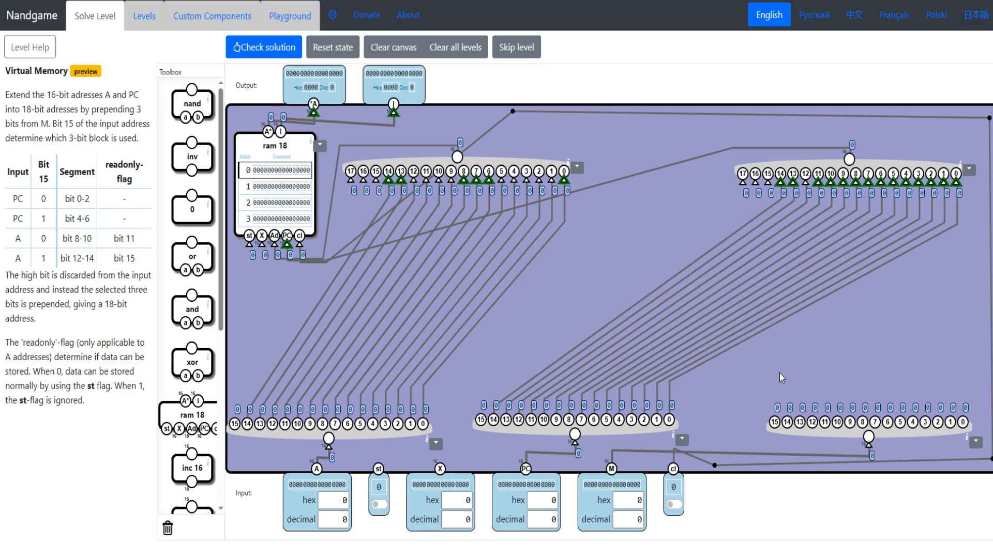
- Connect input X to the ram 18's X input, routing the wire around the A splitter along the canvas edge
{"action": "left_click_drag", "start_coordinate": [262, 247], "coordinate": [450, 478]}
{"action": "left_click_drag", "start_coordinate": [280, 278], "coordinate": [234, 294]}
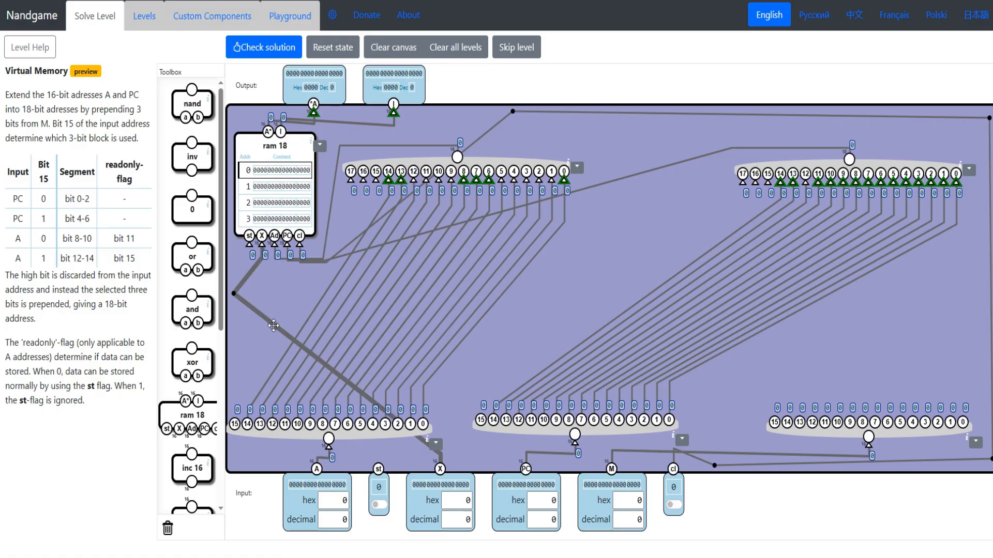
{"action": "left_click_drag", "start_coordinate": [360, 393], "coordinate": [231, 459]}
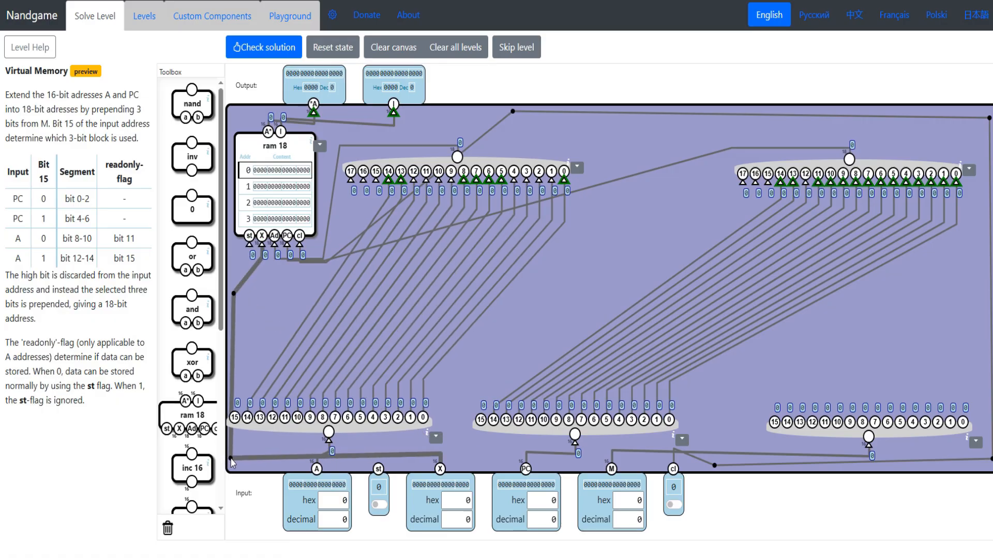
- Build an inv, two and gates and an or gate selecting the A bundler's bit 17 from M by A's bit 15, with M set to hex ddf
{"action": "scroll", "coordinate": [196, 441], "scroll_direction": "down", "scroll_amount": 6}
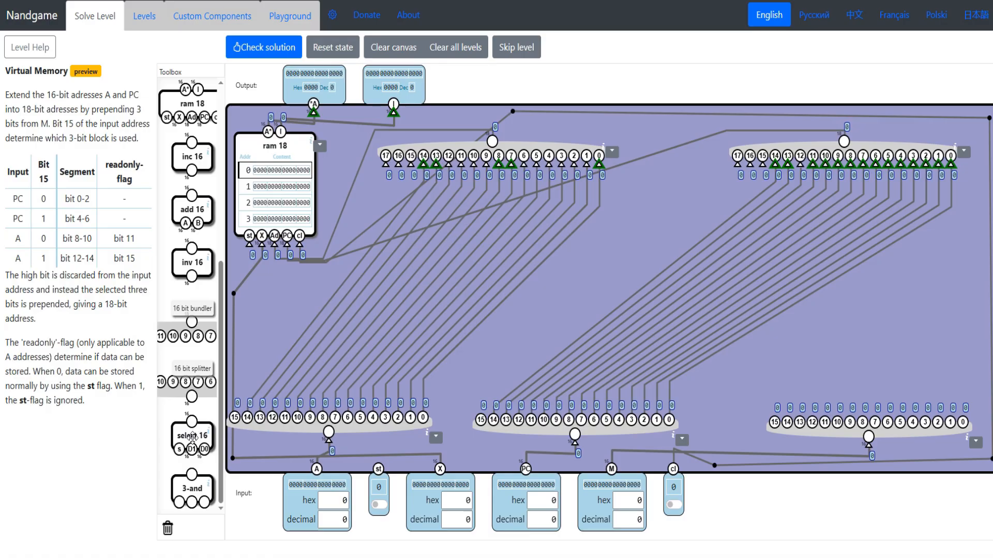
{"action": "scroll", "coordinate": [194, 437], "scroll_direction": "up", "scroll_amount": 7}
{"action": "scroll", "coordinate": [193, 436], "scroll_direction": "down", "scroll_amount": 6}
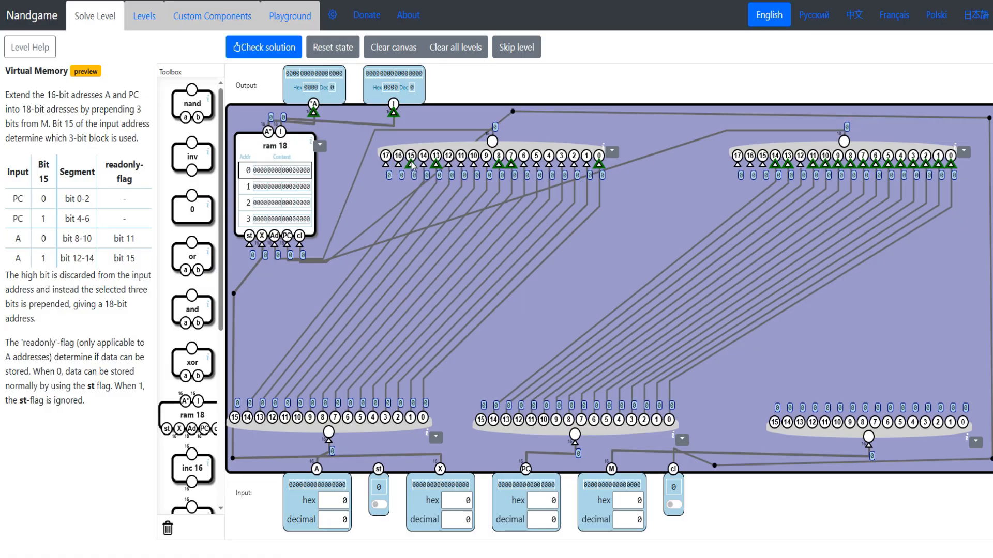
{"action": "scroll", "coordinate": [203, 297], "scroll_direction": "down", "scroll_amount": 5}
{"action": "scroll", "coordinate": [190, 380], "scroll_direction": "up", "scroll_amount": 5}
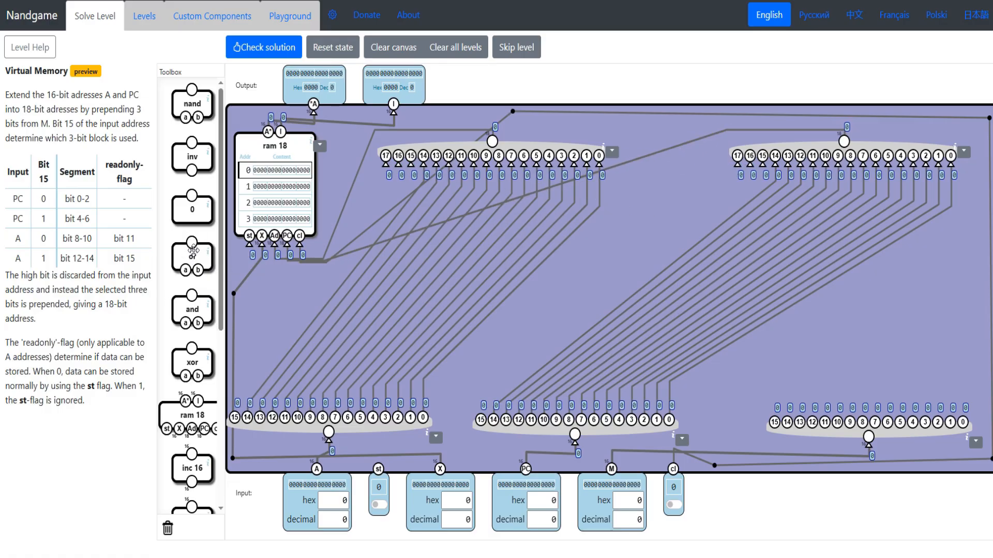
{"action": "left_click_drag", "start_coordinate": [194, 253], "coordinate": [397, 224]}
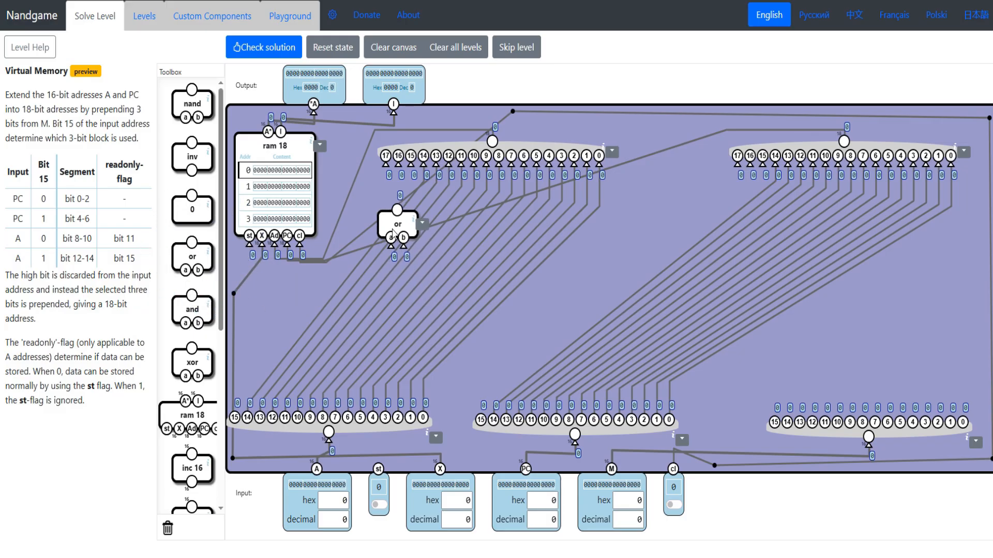
{"action": "left_click_drag", "start_coordinate": [192, 310], "coordinate": [350, 276]}
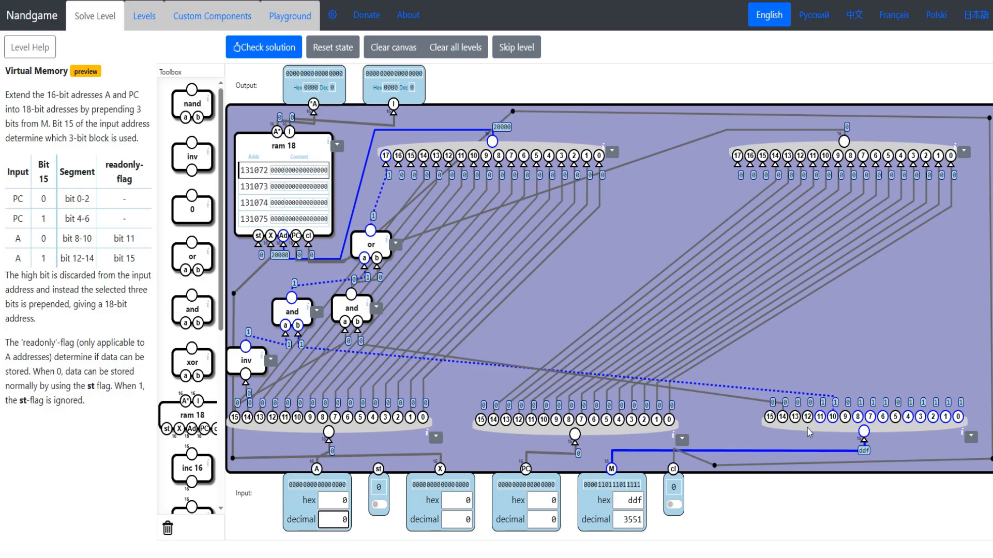
{"action": "double_click", "coordinate": [87, 238]}
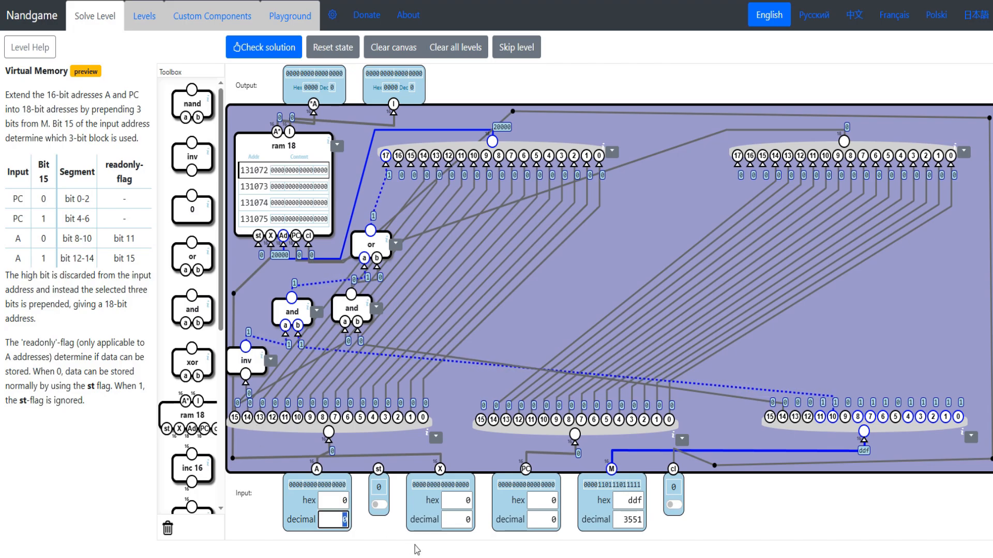
- Set input A to decimal -1, lower both bundlers and the inv slightly, and shift the PC splitter and bundler sideways
{"action": "type", "text": "-1"}
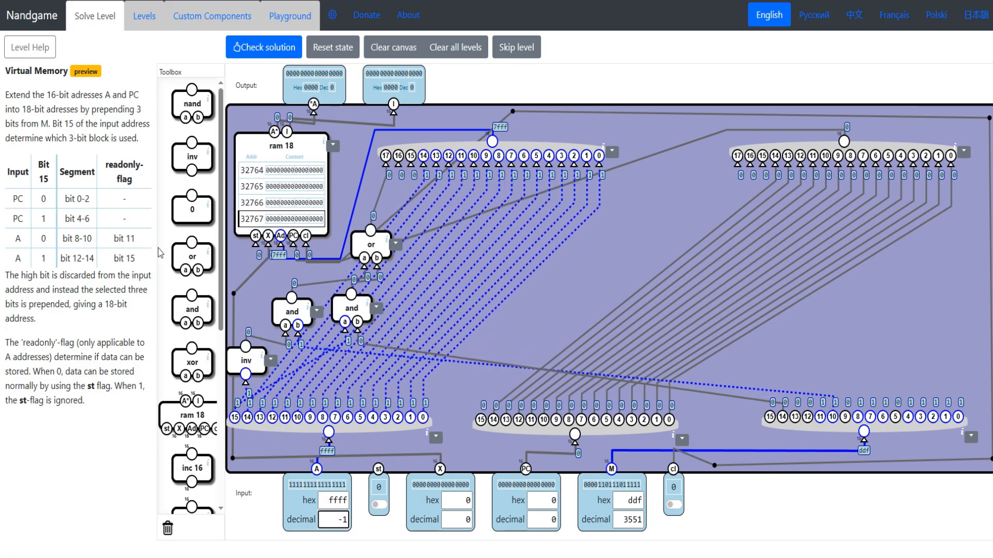
{"action": "double_click", "coordinate": [90, 258]}
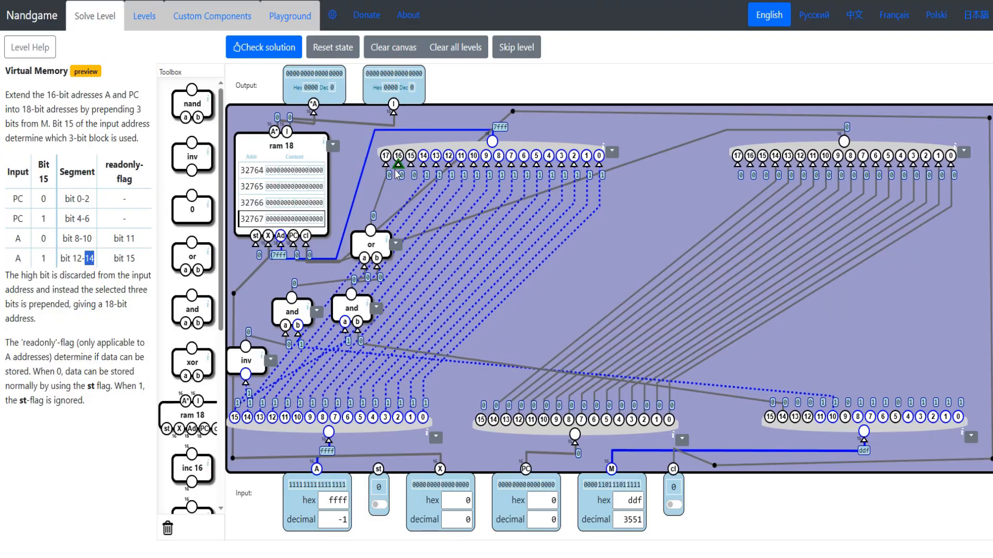
{"action": "left_click_drag", "start_coordinate": [449, 153], "coordinate": [452, 160]}
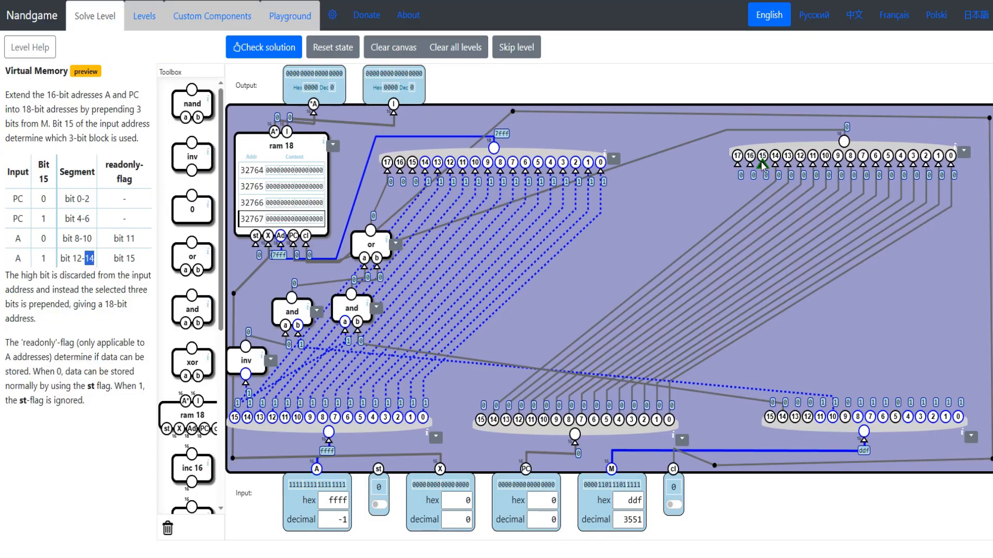
{"action": "left_click_drag", "start_coordinate": [784, 152], "coordinate": [765, 157]}
{"action": "left_click_drag", "start_coordinate": [250, 368], "coordinate": [249, 372]}
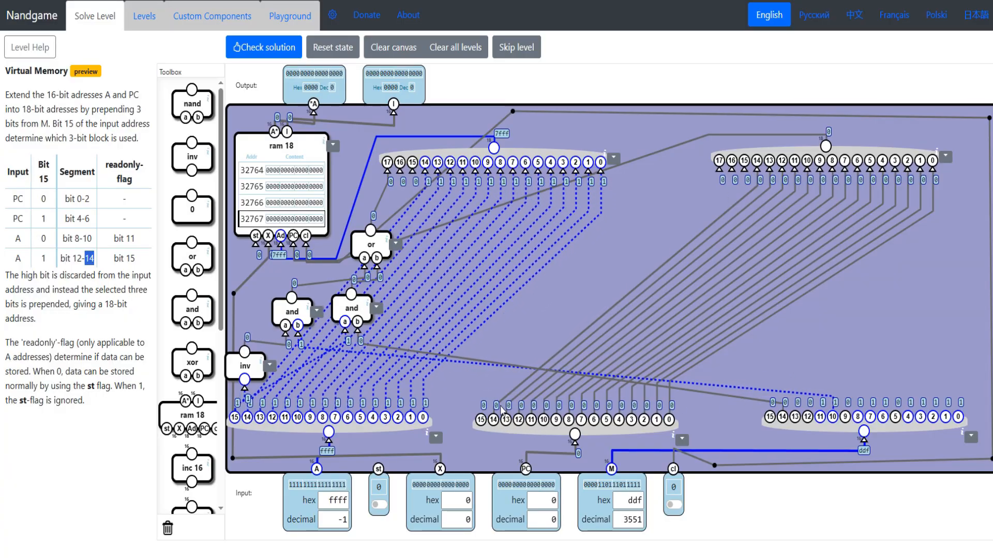
{"action": "left_click_drag", "start_coordinate": [521, 426], "coordinate": [527, 426]}
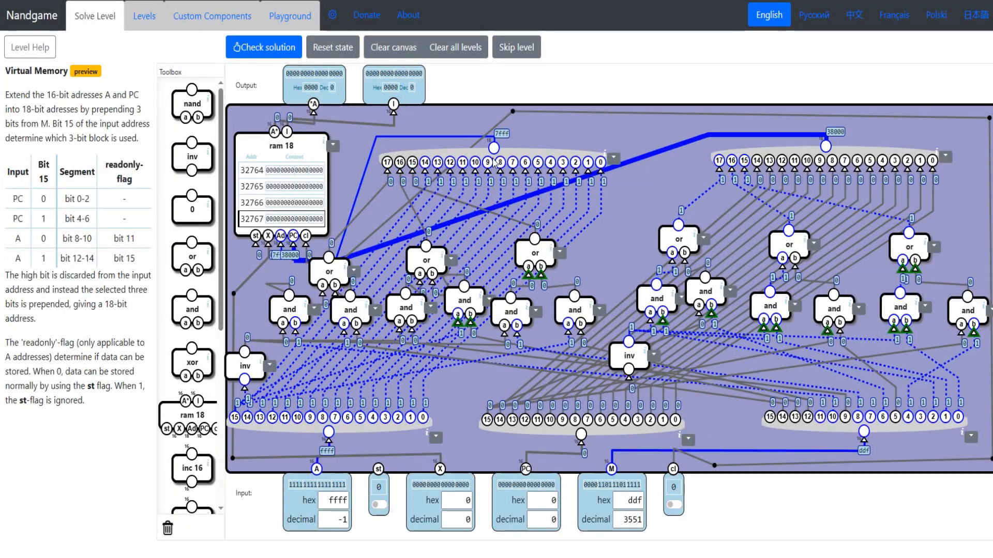
- Move the A splitter slightly right and down, and shift the M splitter slightly left
{"action": "left_click_drag", "start_coordinate": [513, 178], "coordinate": [340, 391]}
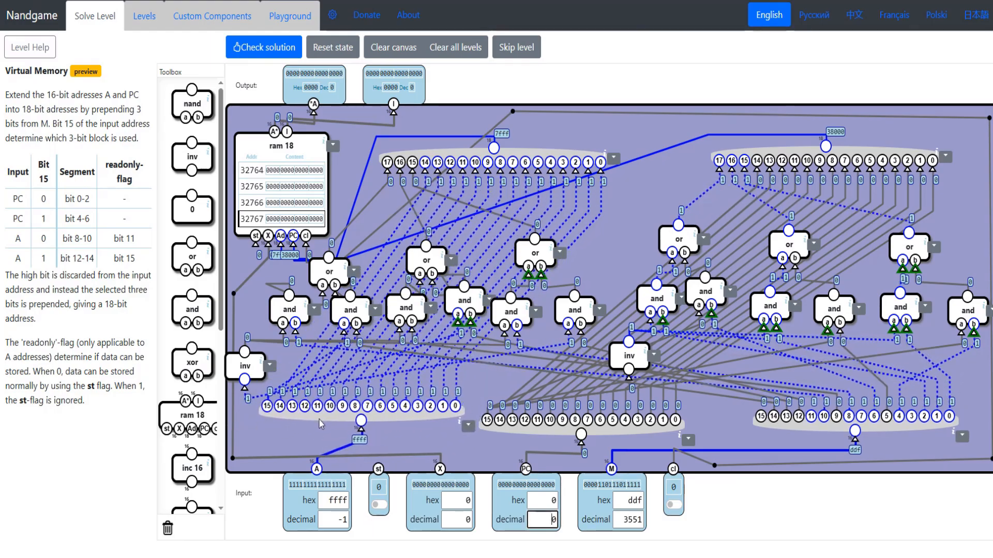
{"action": "left_click_drag", "start_coordinate": [318, 420], "coordinate": [297, 431]}
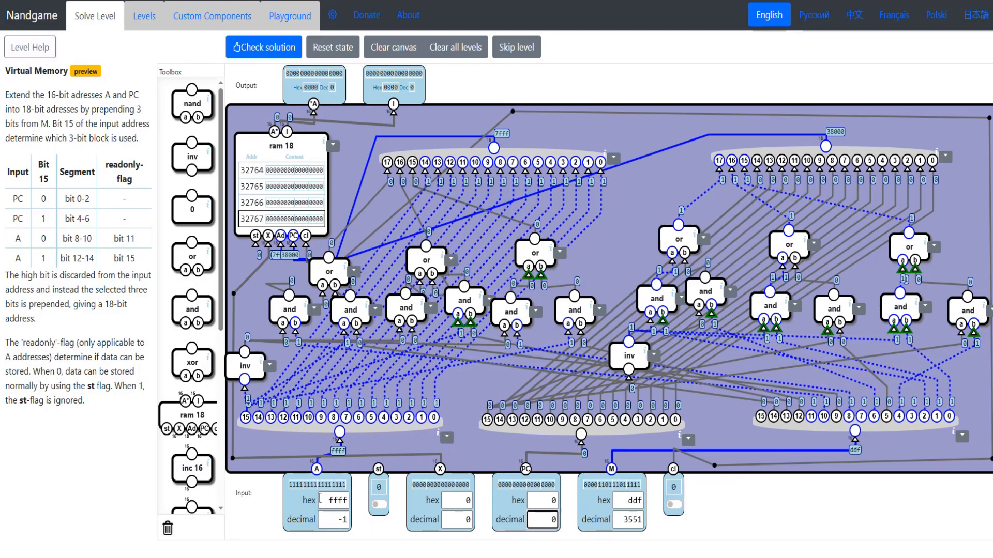
{"action": "left_click_drag", "start_coordinate": [263, 433], "coordinate": [264, 441]}
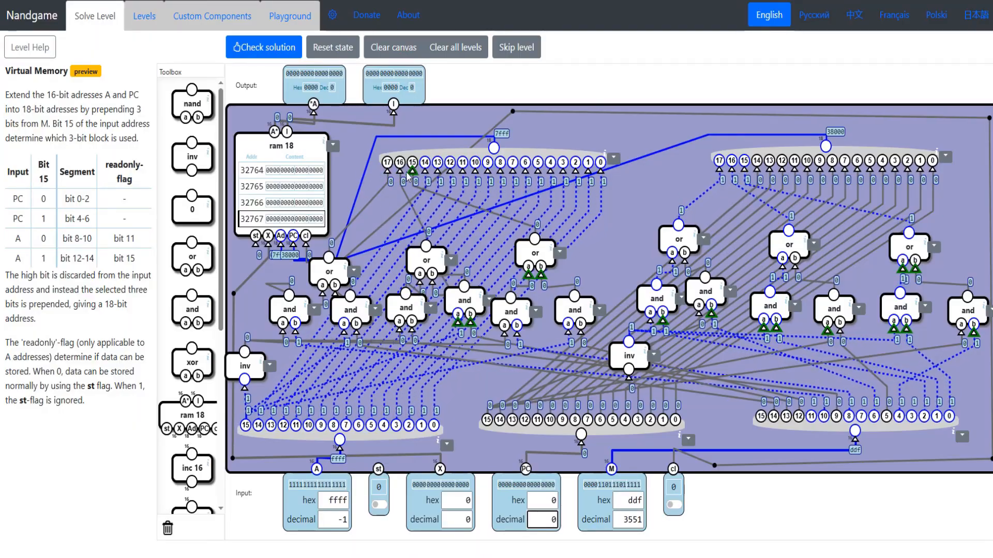
- Set input A to decimal 0 and input PC to decimal -1, nudging the A bundler slightly left in between
{"action": "left_click_drag", "start_coordinate": [332, 521], "coordinate": [392, 528]}
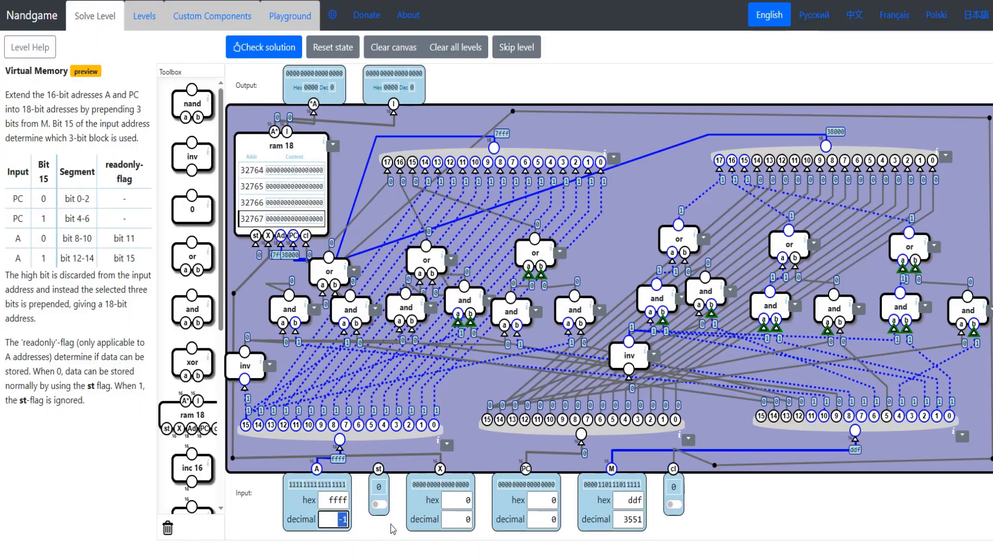
{"action": "type", "text": "0"}
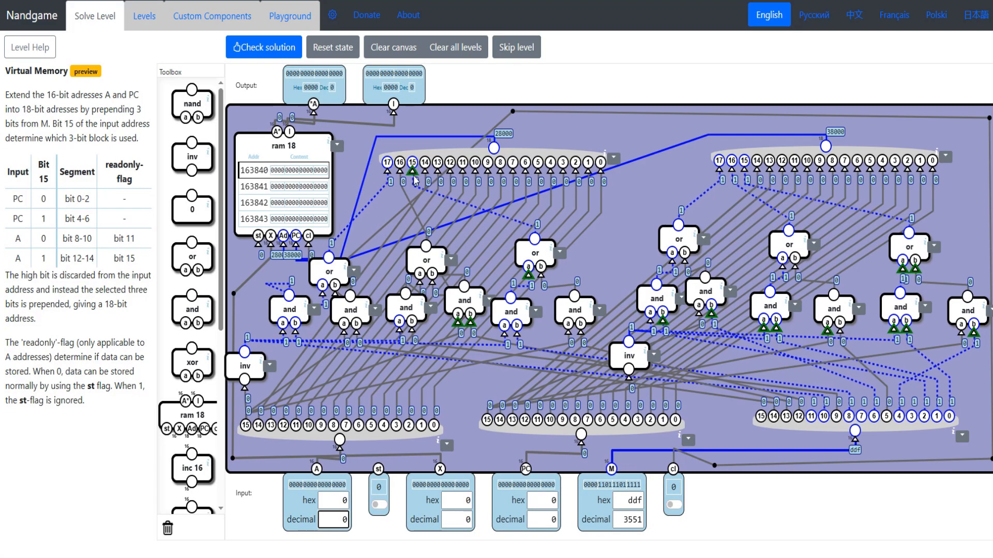
{"action": "left_click_drag", "start_coordinate": [384, 178], "coordinate": [376, 177]}
{"action": "left_click", "coordinate": [540, 520]}
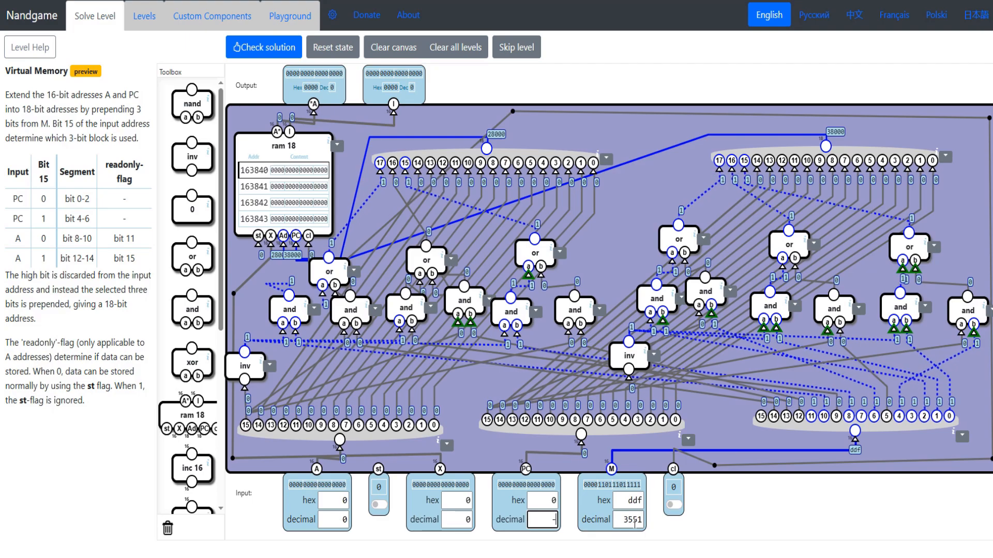
{"action": "type", "text": "1"}
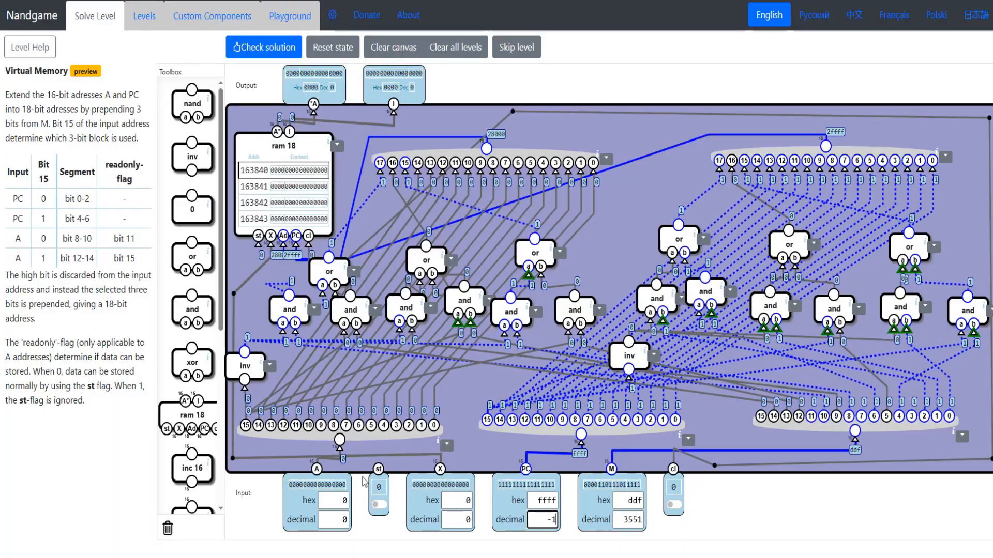
- Add an and gate for the readonly flag, wire it to input st and A's bit 15, and connect its output to the ram 18's st input
{"action": "left_click", "coordinate": [385, 501]}
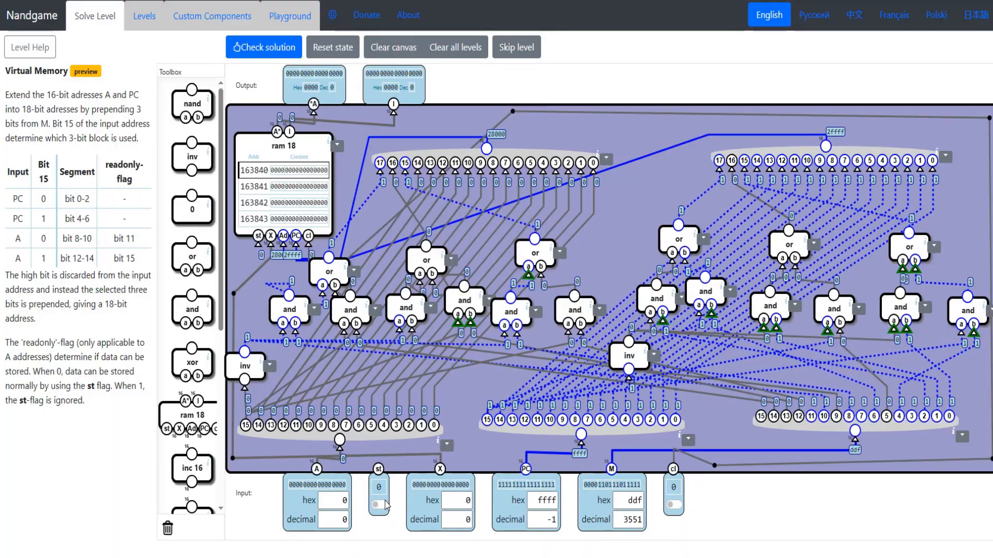
{"action": "double_click", "coordinate": [48, 259]}
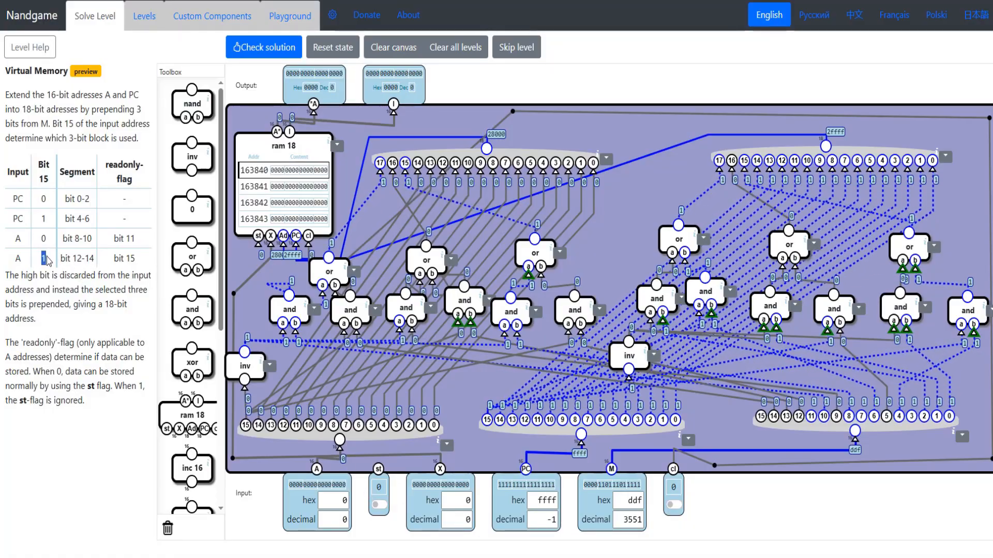
{"action": "left_click_drag", "start_coordinate": [105, 262], "coordinate": [131, 260]}
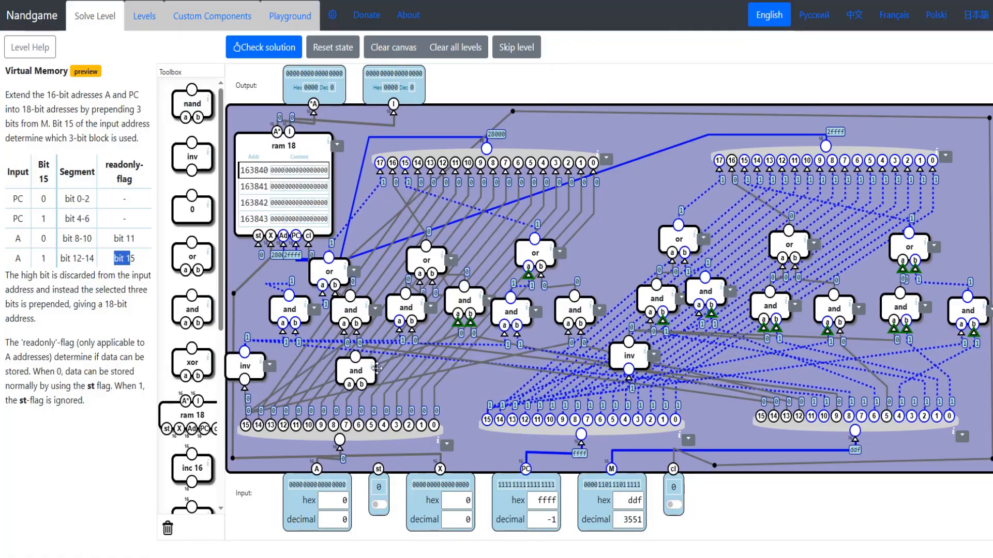
{"action": "left_click_drag", "start_coordinate": [377, 369], "coordinate": [379, 469]}
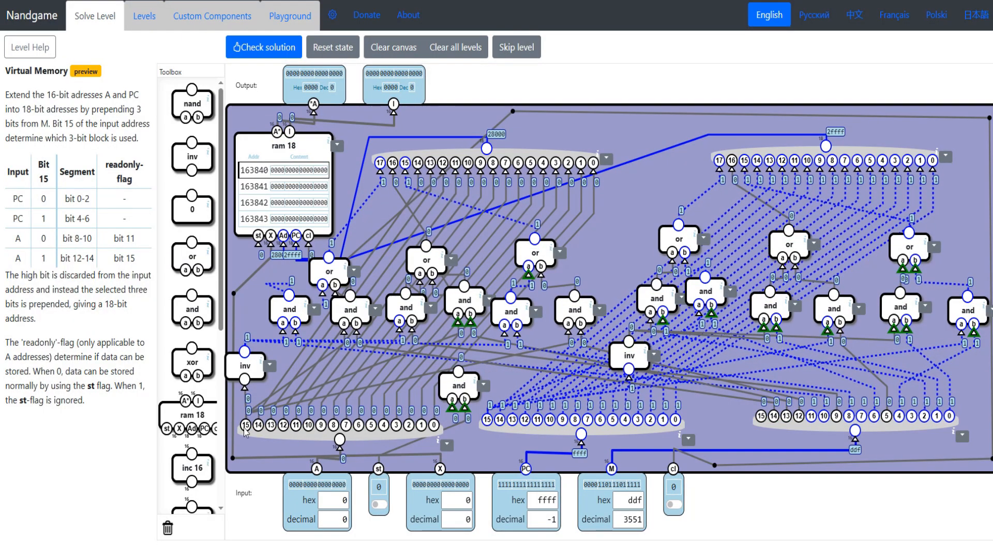
{"action": "left_click_drag", "start_coordinate": [244, 428], "coordinate": [245, 425]}
{"action": "left_click_drag", "start_coordinate": [457, 385], "coordinate": [450, 398]}
{"action": "left_click_drag", "start_coordinate": [258, 236], "coordinate": [432, 369]}
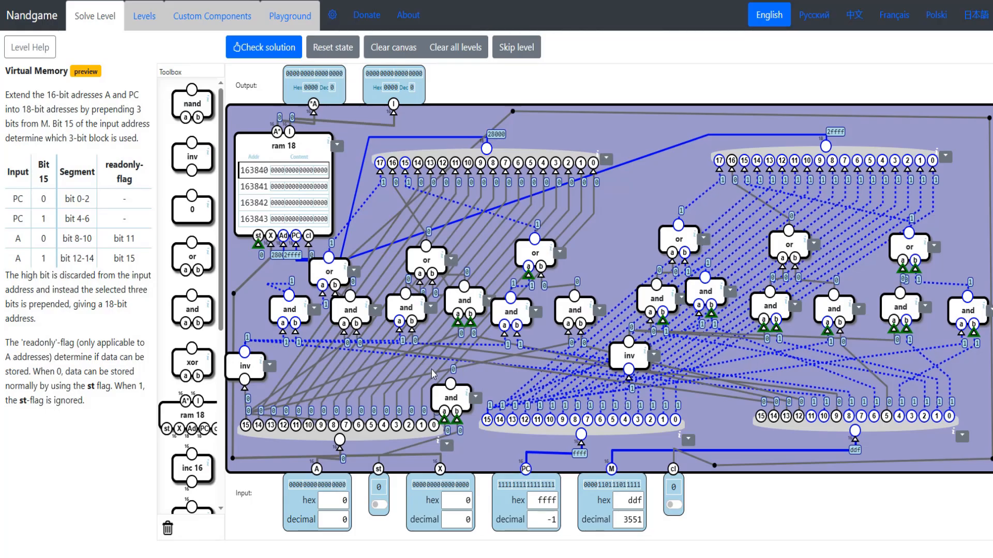
{"action": "left_click_drag", "start_coordinate": [258, 237], "coordinate": [450, 384]}
{"action": "left_click_drag", "start_coordinate": [450, 397], "coordinate": [396, 387]}
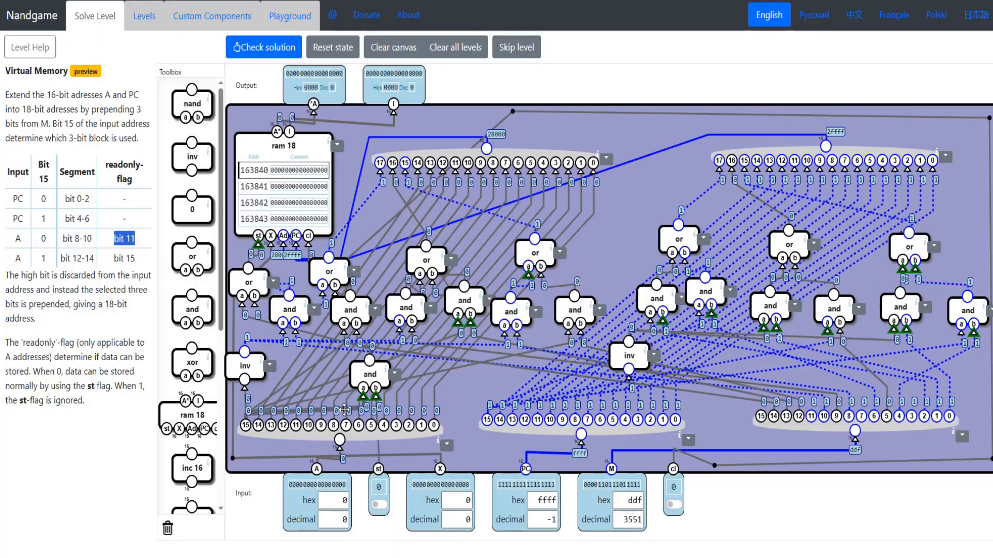
- Add two more and gates beside the readonly-flag and gate above the A and PC splitters
{"action": "scroll", "coordinate": [194, 486], "scroll_direction": "down", "scroll_amount": 6}
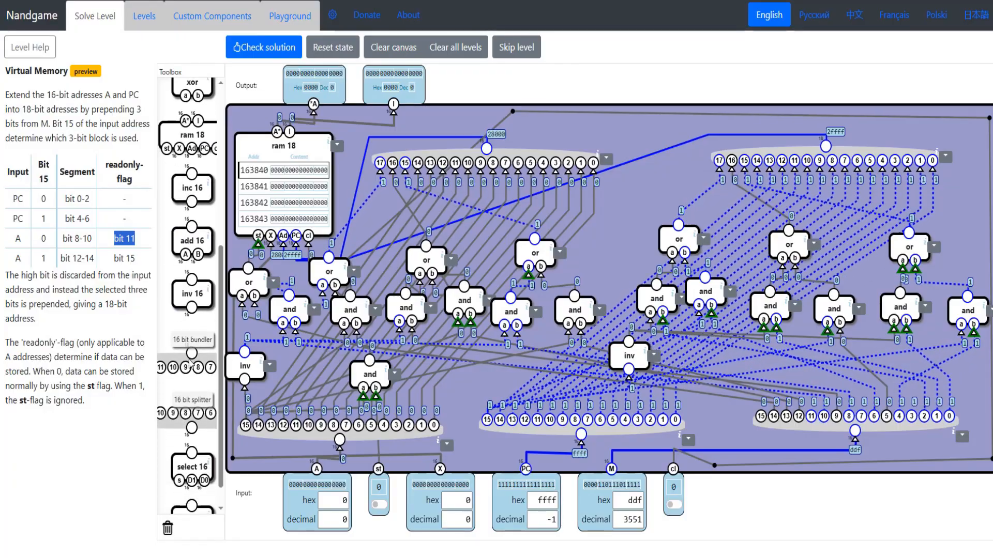
{"action": "scroll", "coordinate": [194, 308], "scroll_direction": "up", "scroll_amount": 6}
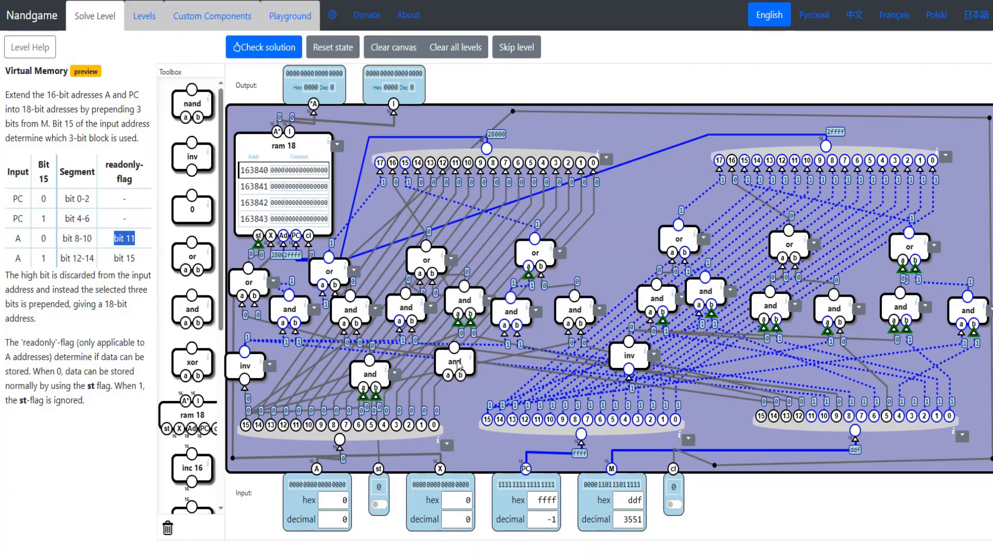
{"action": "left_click_drag", "start_coordinate": [458, 365], "coordinate": [460, 375]}
{"action": "left_click_drag", "start_coordinate": [199, 308], "coordinate": [476, 399]}
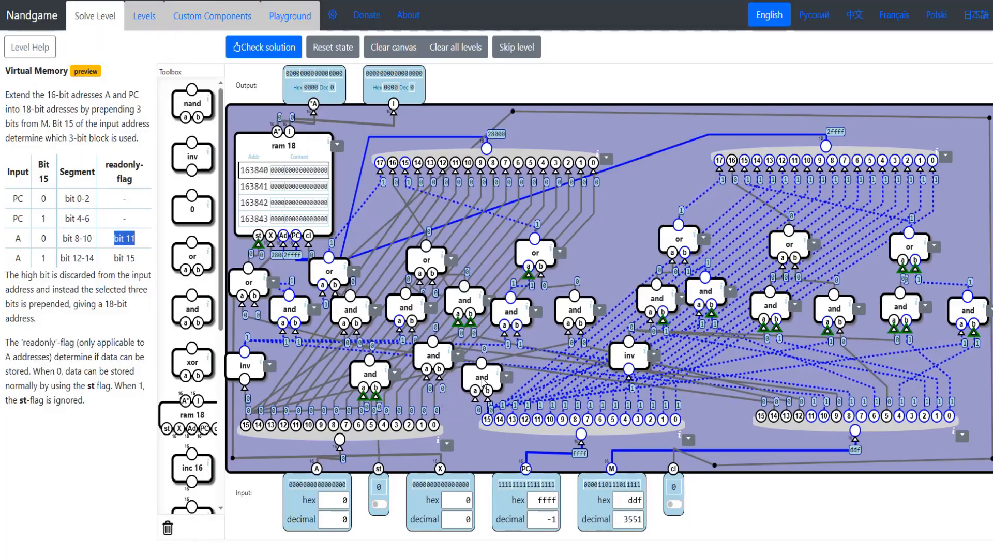
{"action": "left_click_drag", "start_coordinate": [482, 365], "coordinate": [439, 378]}
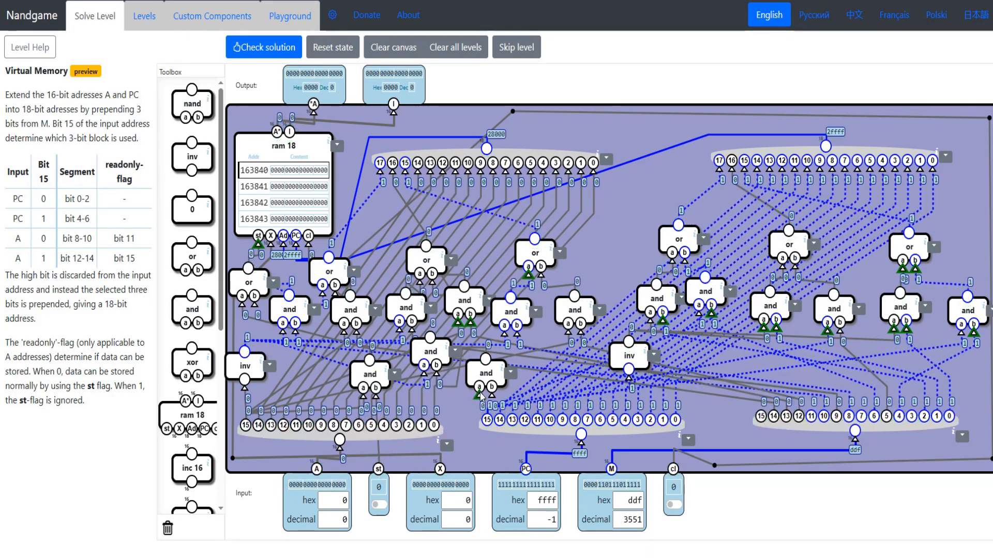
- Wire the newest and gate and the first readonly-flag and gate to input st, and connect the st or gate's b input
{"action": "left_click_drag", "start_coordinate": [476, 398], "coordinate": [379, 471]}
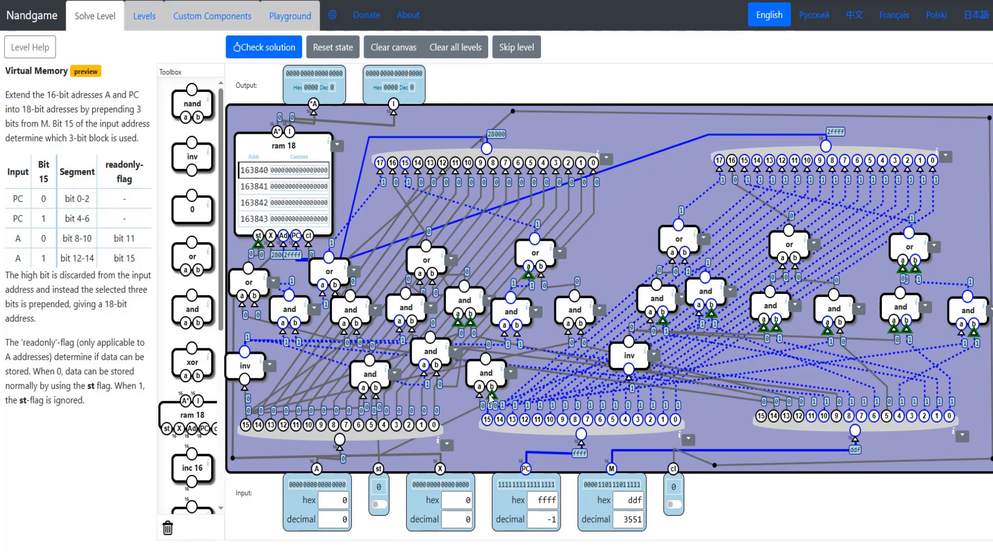
{"action": "left_click_drag", "start_coordinate": [485, 373], "coordinate": [447, 387]}
{"action": "left_click", "coordinate": [254, 303]}
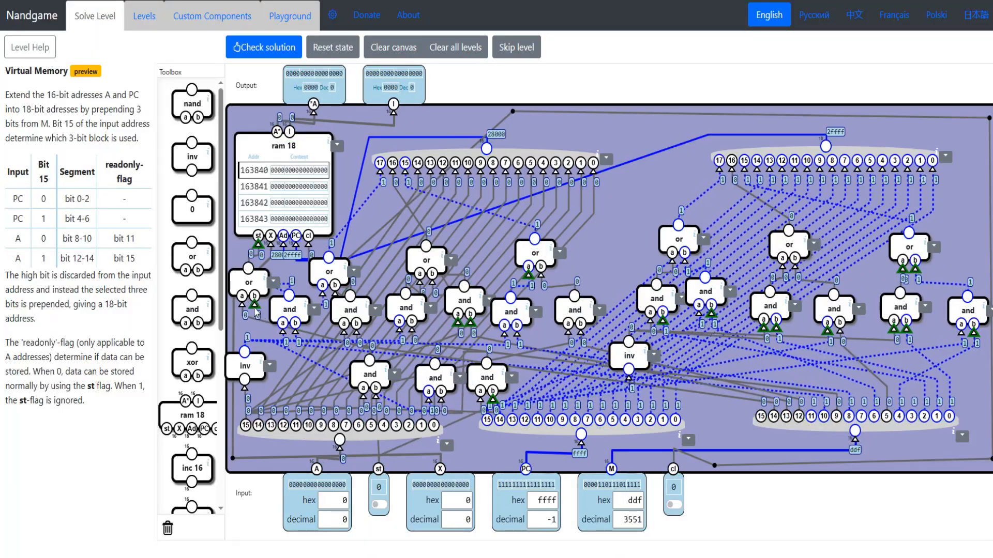
{"action": "left_click_drag", "start_coordinate": [376, 389], "coordinate": [378, 469]}
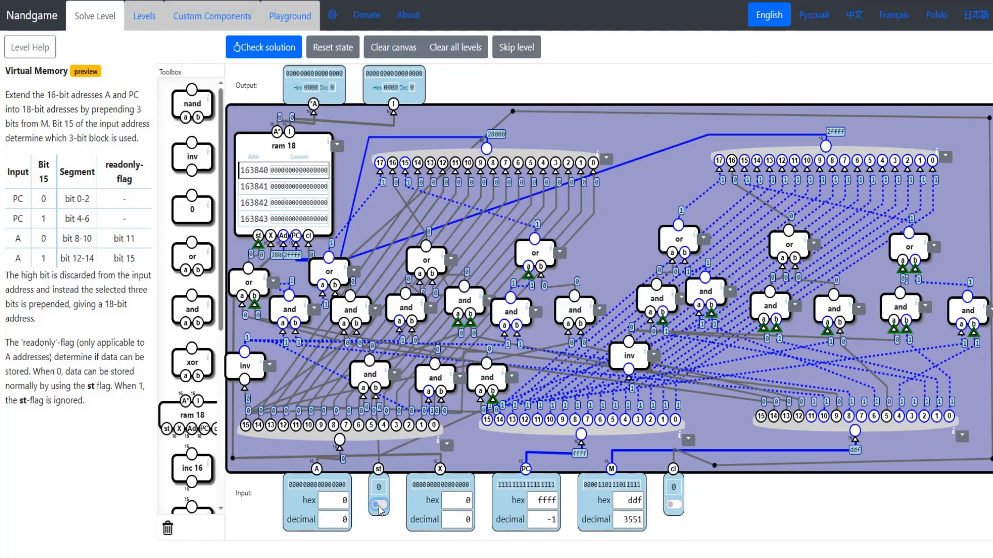
- Test the store logic with st on and A at decimal -1 and 15555, lower the st or gate, and switch st off
{"action": "left_click", "coordinate": [378, 505]}
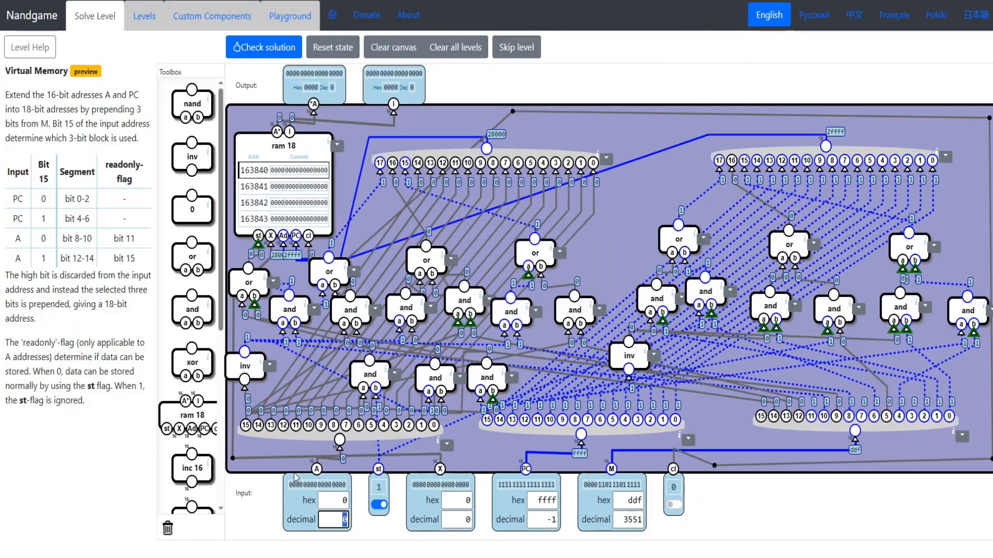
{"action": "type", "text": "-1"}
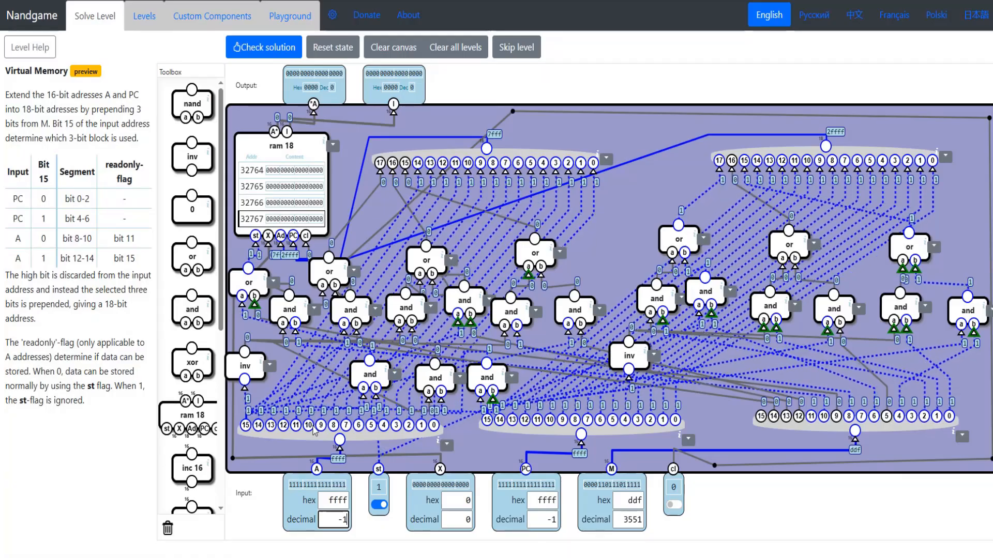
{"action": "type", "text": "15555"}
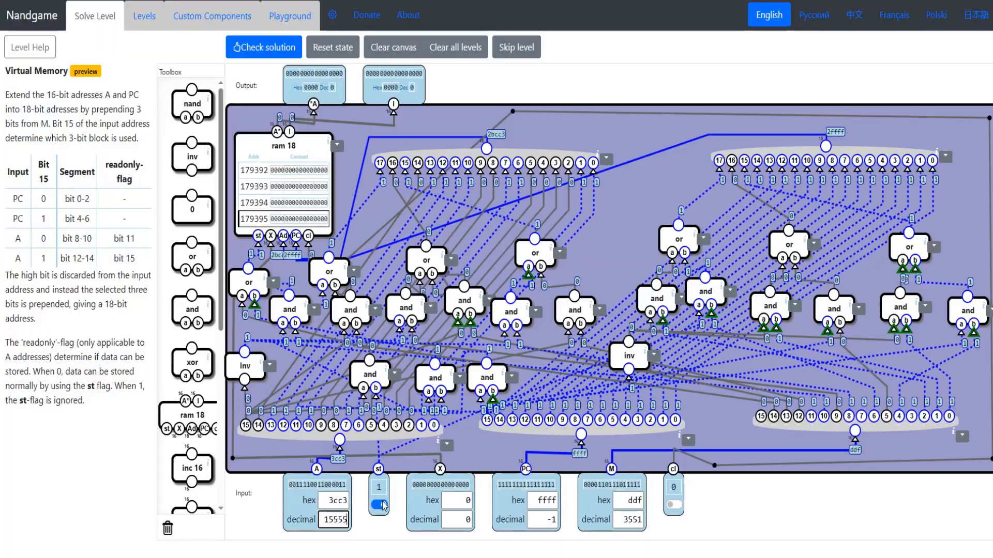
{"action": "left_click_drag", "start_coordinate": [245, 280], "coordinate": [247, 294]}
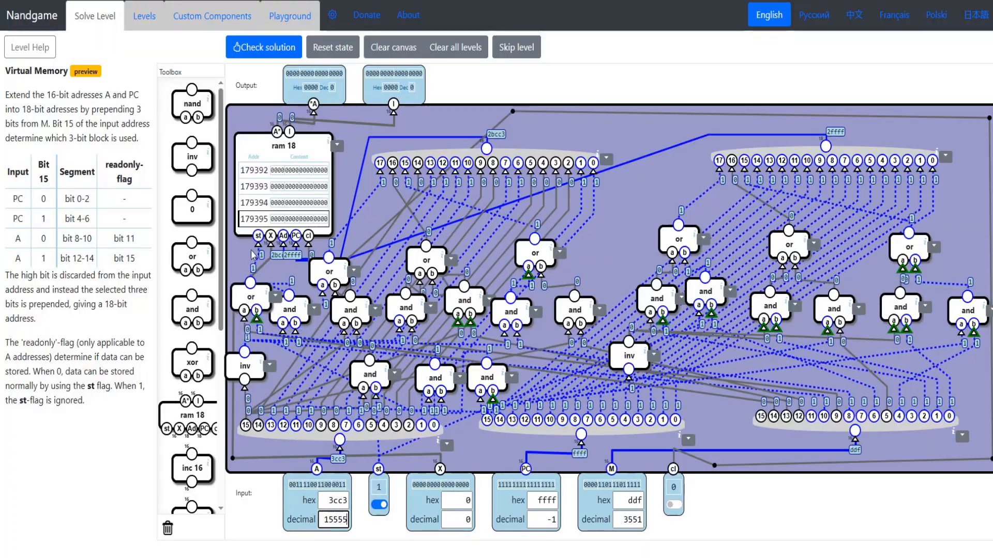
{"action": "left_click", "coordinate": [380, 505]}
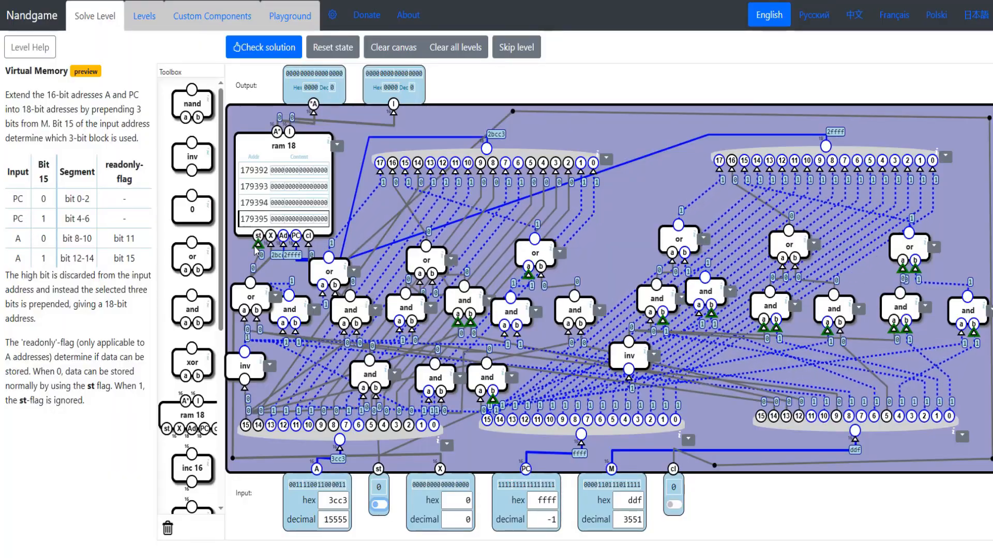
- Check the Virtual Memory solution, return to the level to review its description and toolbox, and check the solution again
{"action": "left_click", "coordinate": [265, 48]}
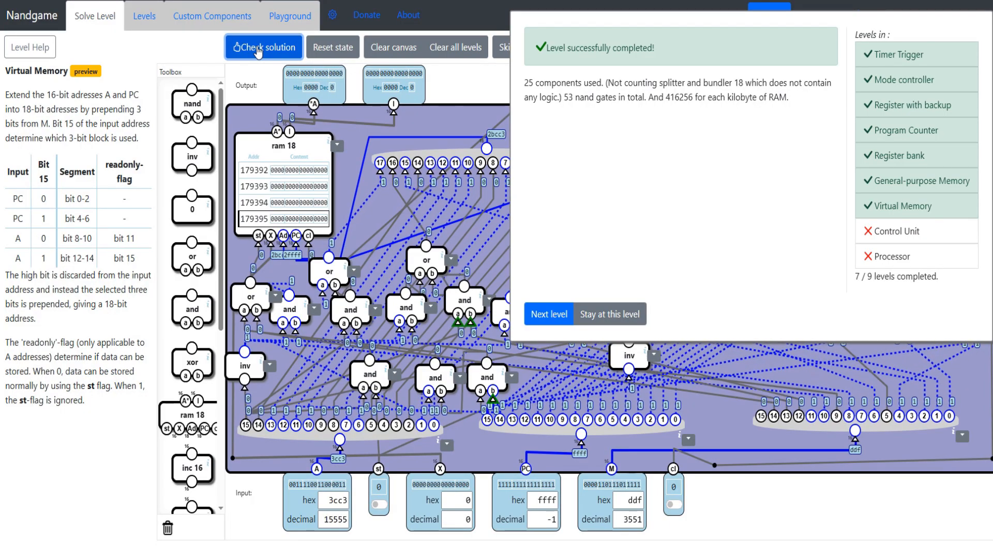
{"action": "left_click", "coordinate": [93, 417]}
{"action": "left_click_drag", "start_coordinate": [93, 417], "coordinate": [3, 64]}
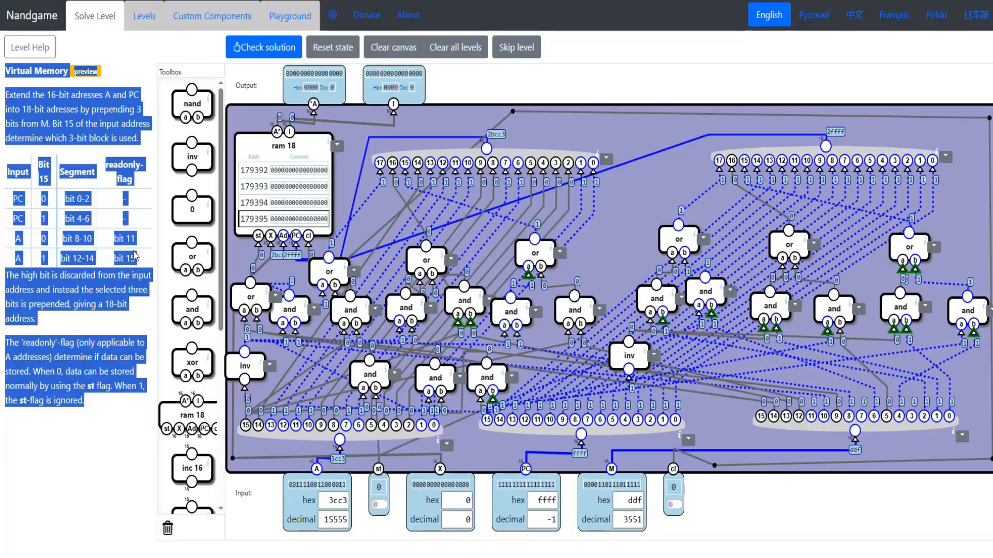
{"action": "left_click", "coordinate": [136, 256]}
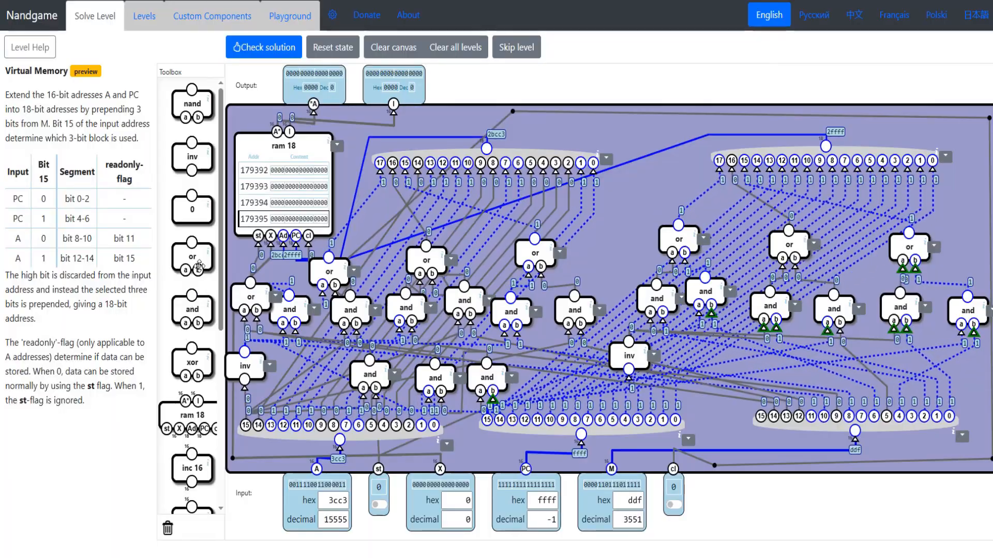
{"action": "scroll", "coordinate": [202, 362], "scroll_direction": "down", "scroll_amount": 3}
{"action": "scroll", "coordinate": [206, 366], "scroll_direction": "up", "scroll_amount": 3}
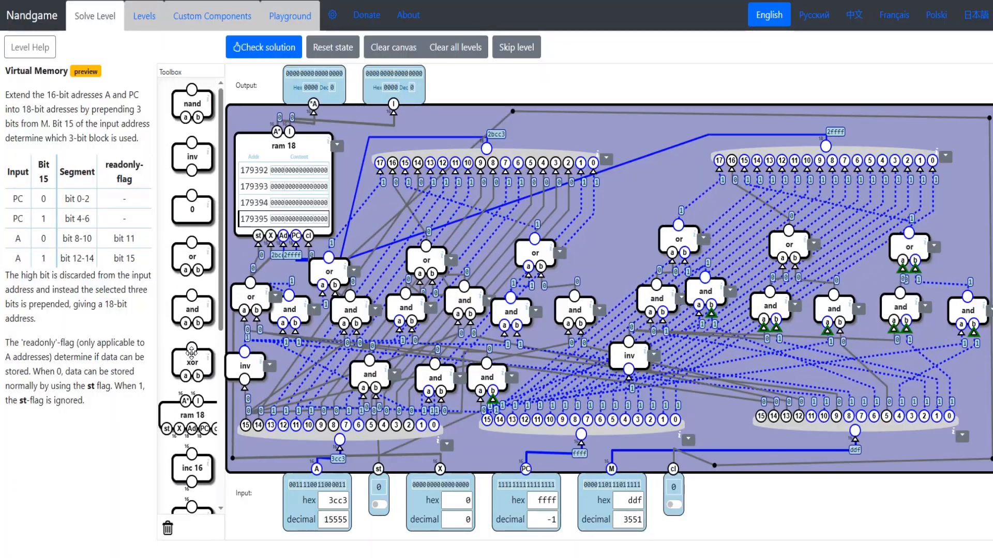
{"action": "left_click", "coordinate": [241, 47]}
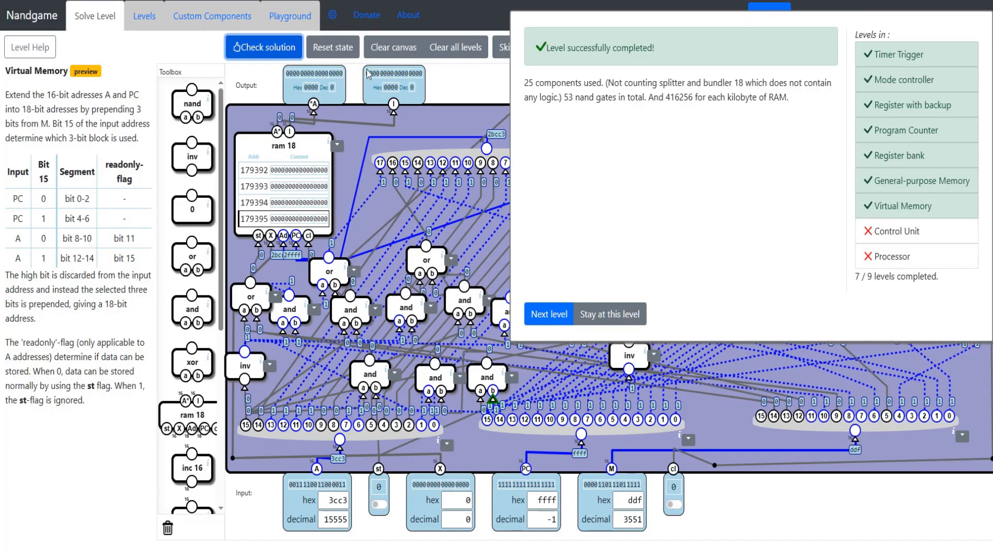
- Proceed to the next level, Control Unit, and reduce the page zoom to 80% so the whole level fits
{"action": "left_click", "coordinate": [540, 314]}
{"action": "double_click", "coordinate": [37, 45]}
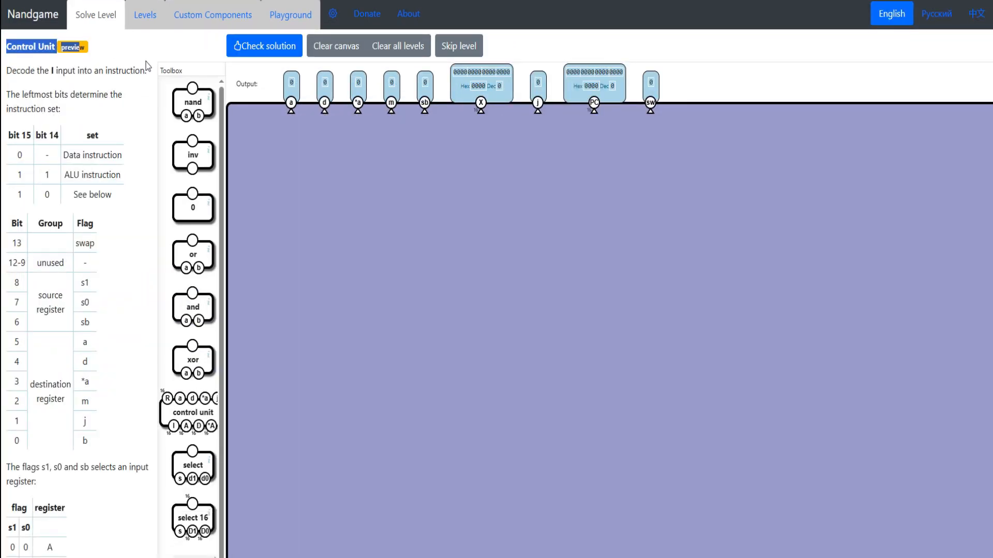
{"action": "scroll", "coordinate": [392, 231], "scroll_direction": "down", "scroll_amount": 2}
{"action": "scroll", "coordinate": [380, 230], "scroll_direction": "up", "scroll_amount": 2}
{"action": "key", "text": "ctrl+minus"}
{"action": "key", "text": "ctrl+minus"}
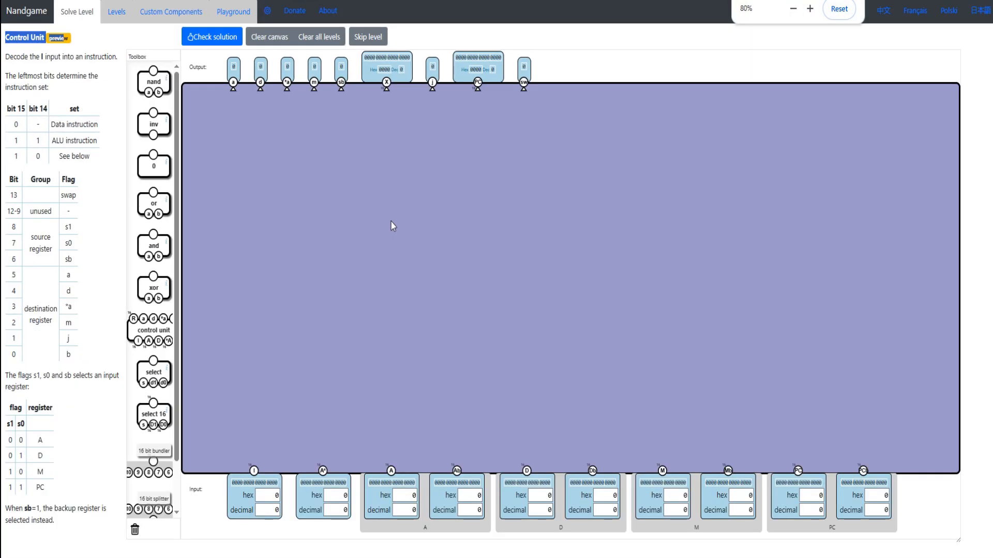
- Read the opening instructions and add a 16 bit splitter above input I, wired to that input
{"action": "left_click_drag", "start_coordinate": [10, 56], "coordinate": [111, 61]}
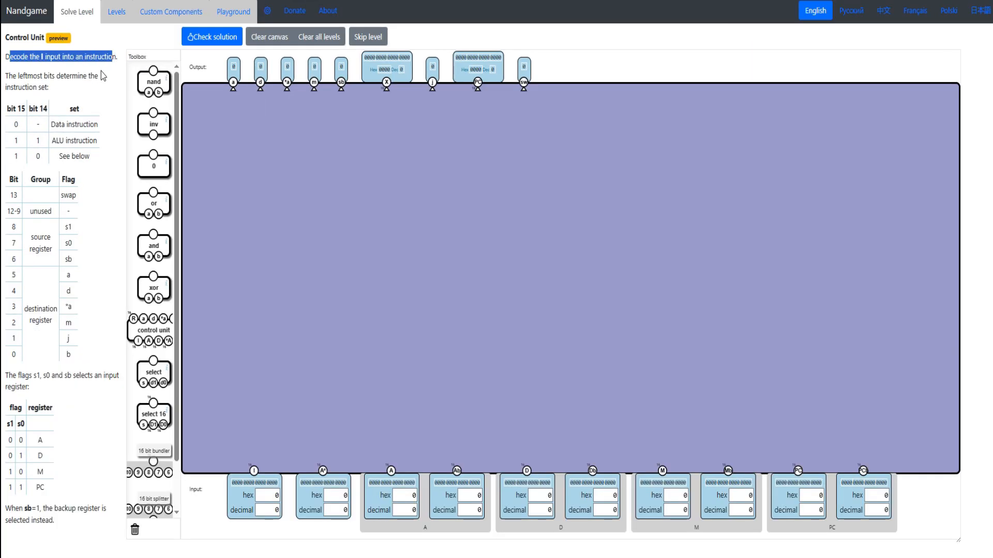
{"action": "left_click_drag", "start_coordinate": [7, 76], "coordinate": [46, 85]}
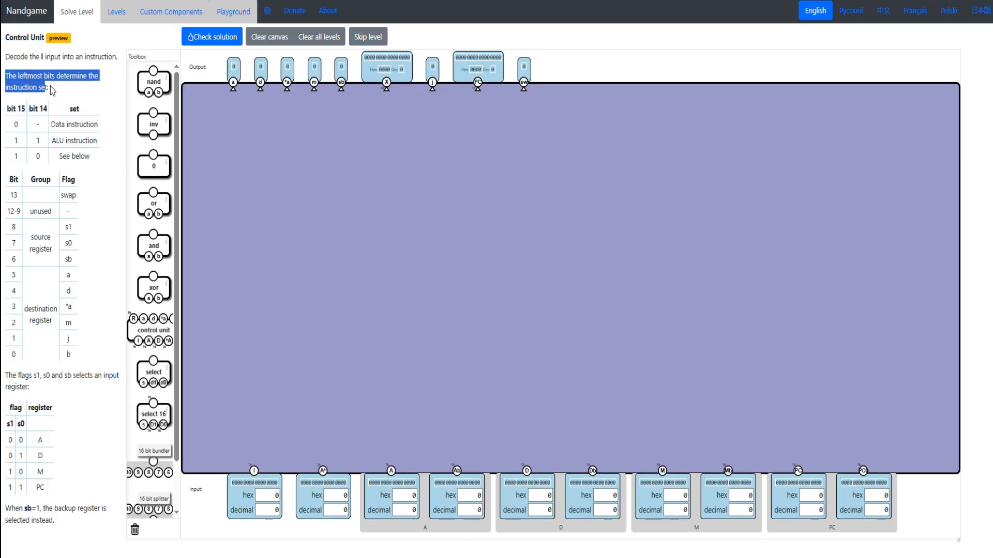
{"action": "scroll", "coordinate": [153, 439], "scroll_direction": "down", "scroll_amount": 1}
{"action": "left_click_drag", "start_coordinate": [154, 463], "coordinate": [268, 425]}
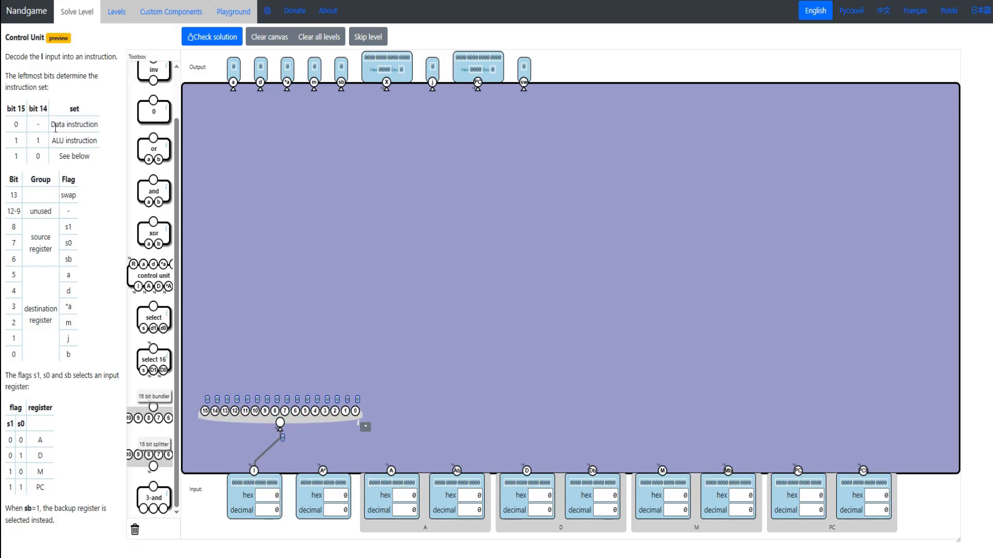
- Examine the instruction-set table, the bit and flag table, and the rules for selecting registers with s1, s0 and sb
{"action": "left_click_drag", "start_coordinate": [51, 127], "coordinate": [98, 140]}
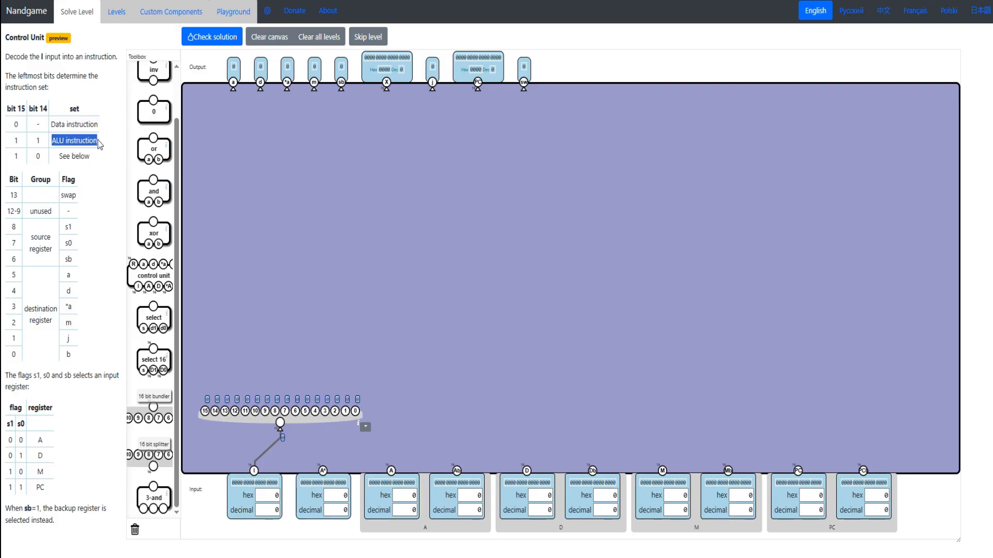
{"action": "left_click_drag", "start_coordinate": [40, 160], "coordinate": [36, 163]}
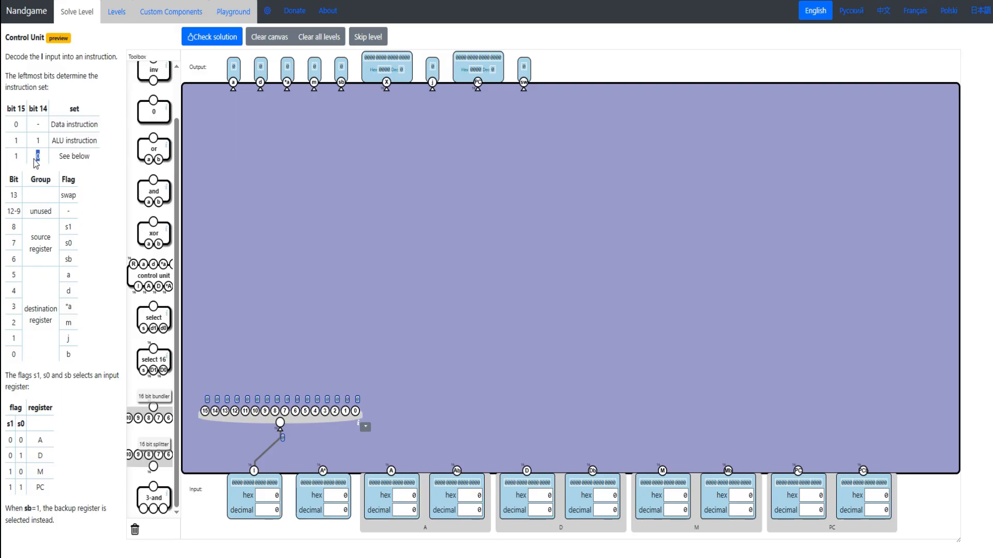
{"action": "triple_click", "coordinate": [63, 156]}
{"action": "left_click_drag", "start_coordinate": [85, 184], "coordinate": [13, 193]}
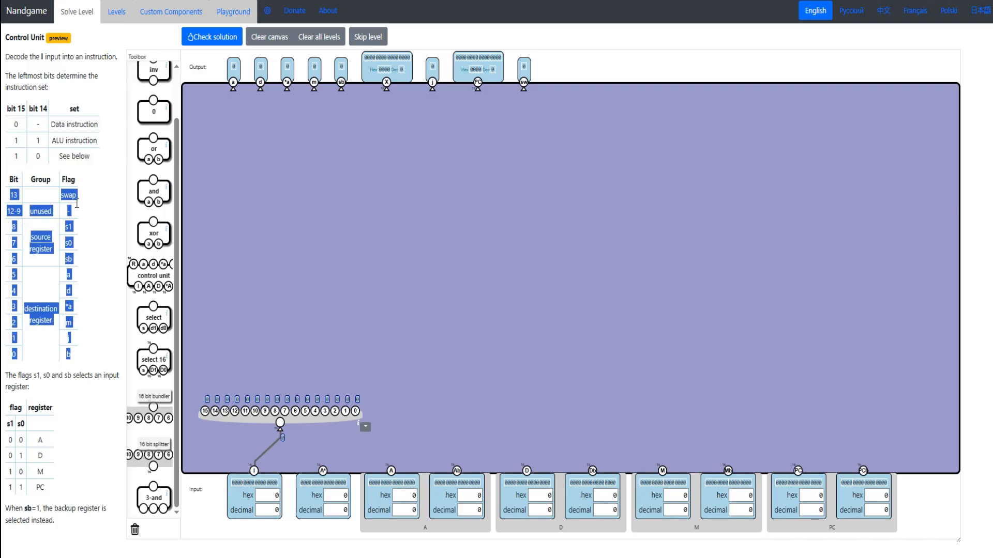
{"action": "left_click_drag", "start_coordinate": [8, 376], "coordinate": [40, 391]}
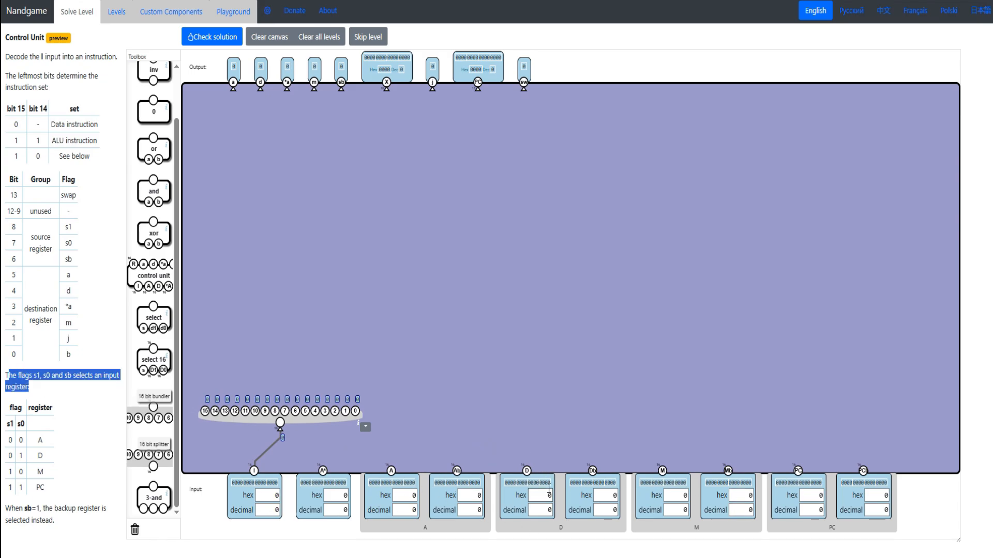
{"action": "left_click_drag", "start_coordinate": [73, 526], "coordinate": [3, 508]}
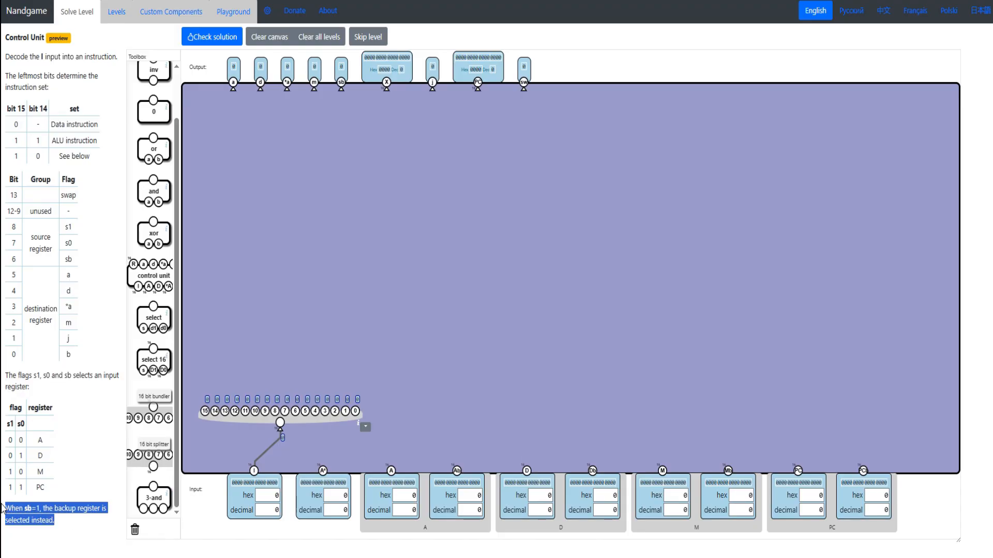
{"action": "left_click_drag", "start_coordinate": [88, 150], "coordinate": [7, 142]}
- Place a control unit component above the splitter, and open the earlier Control Unit level that handles data and ALU instructions
{"action": "scroll", "coordinate": [154, 290], "scroll_direction": "up", "scroll_amount": 1}
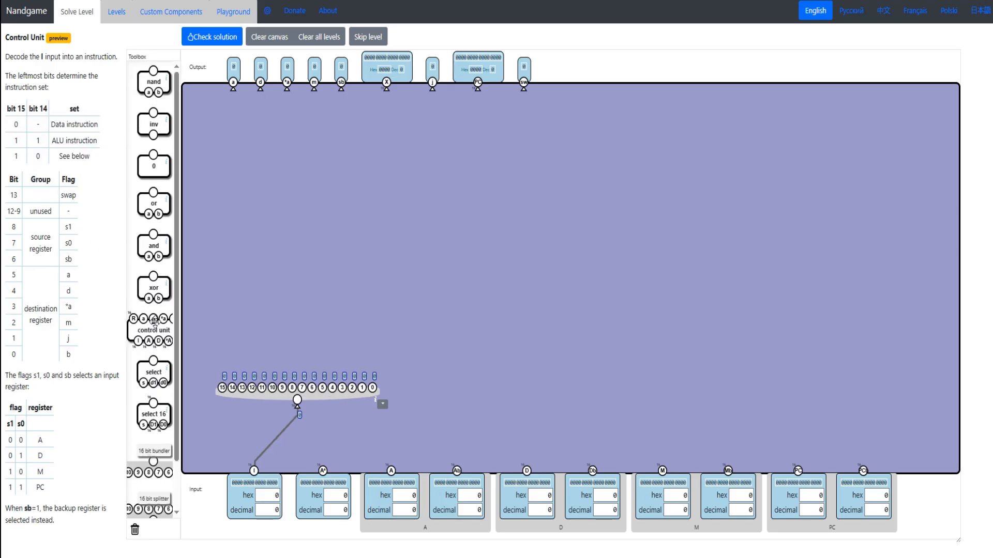
{"action": "left_click_drag", "start_coordinate": [148, 330], "coordinate": [321, 251]}
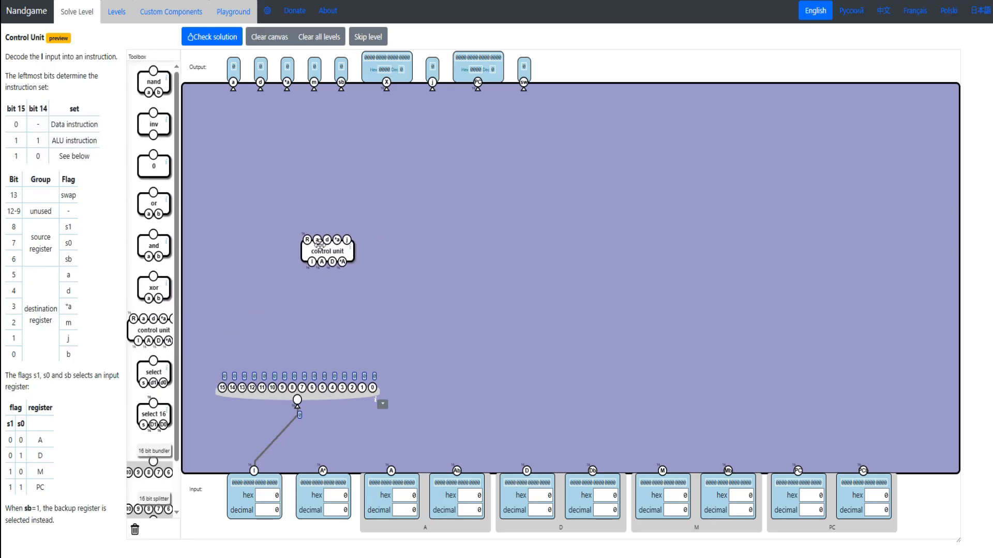
{"action": "left_click", "coordinate": [116, 20]}
{"action": "left_click", "coordinate": [255, 427]}
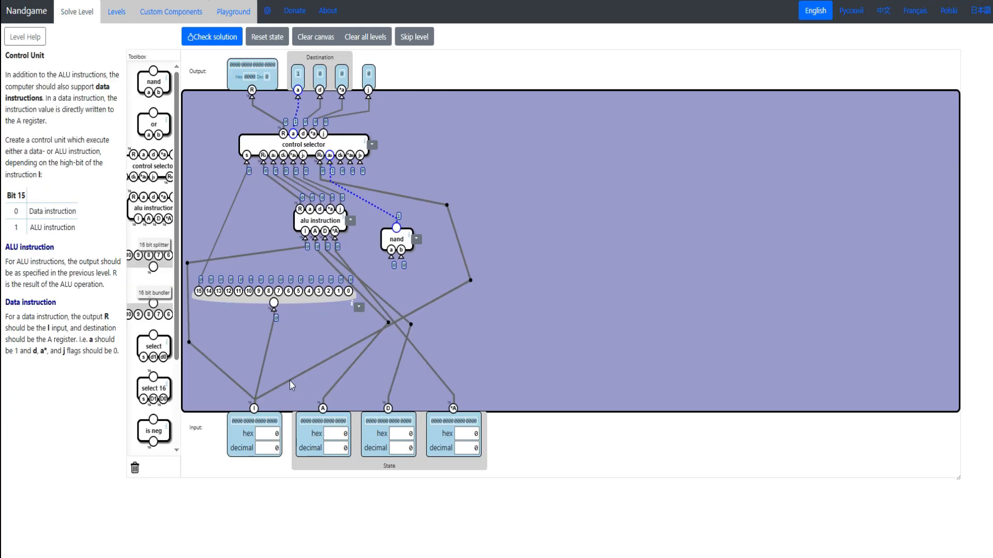
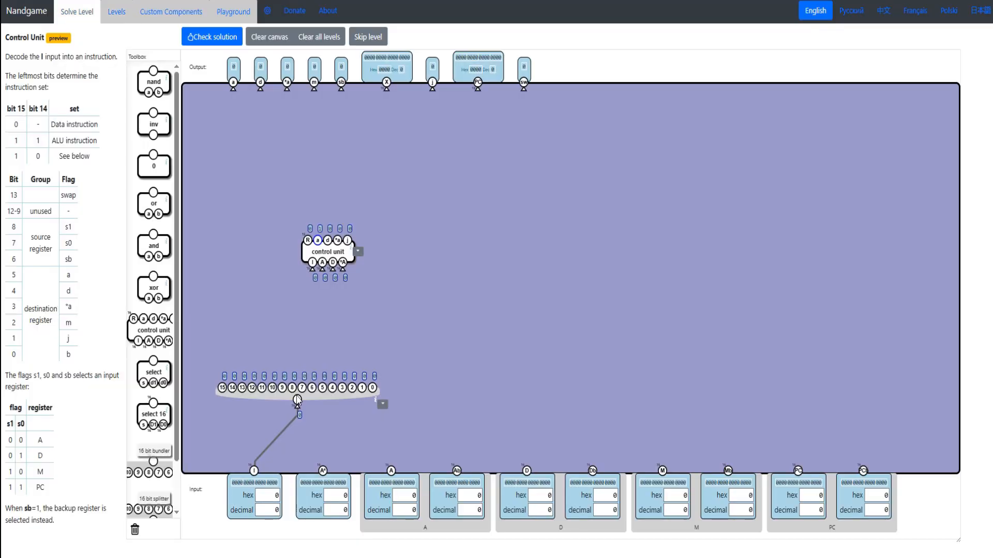
- Move the splitter aside and wire the control unit's inputs I, A, D and *A to the matching level inputs
{"action": "left_click_drag", "start_coordinate": [331, 395], "coordinate": [687, 369]}
{"action": "left_click_drag", "start_coordinate": [316, 258], "coordinate": [253, 470]}
{"action": "left_click_drag", "start_coordinate": [271, 231], "coordinate": [297, 240]}
{"action": "mouse_move", "coordinate": [288, 256]}
{"action": "left_mouse_down"}
{"action": "mouse_move", "coordinate": [377, 471]}
{"action": "mouse_move", "coordinate": [530, 475]}
{"action": "mouse_move", "coordinate": [475, 394]}
{"action": "mouse_move", "coordinate": [527, 472]}
{"action": "mouse_move", "coordinate": [323, 460]}
{"action": "mouse_move", "coordinate": [323, 471]}
{"action": "left_mouse_up"}
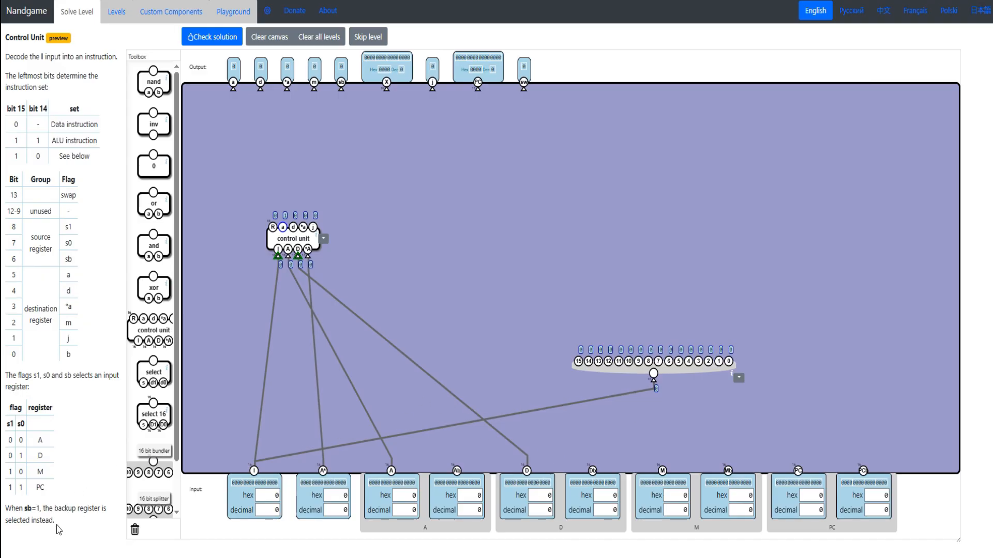
{"action": "left_click_drag", "start_coordinate": [58, 530], "coordinate": [33, 521]}
{"action": "left_click_drag", "start_coordinate": [640, 368], "coordinate": [644, 366]}
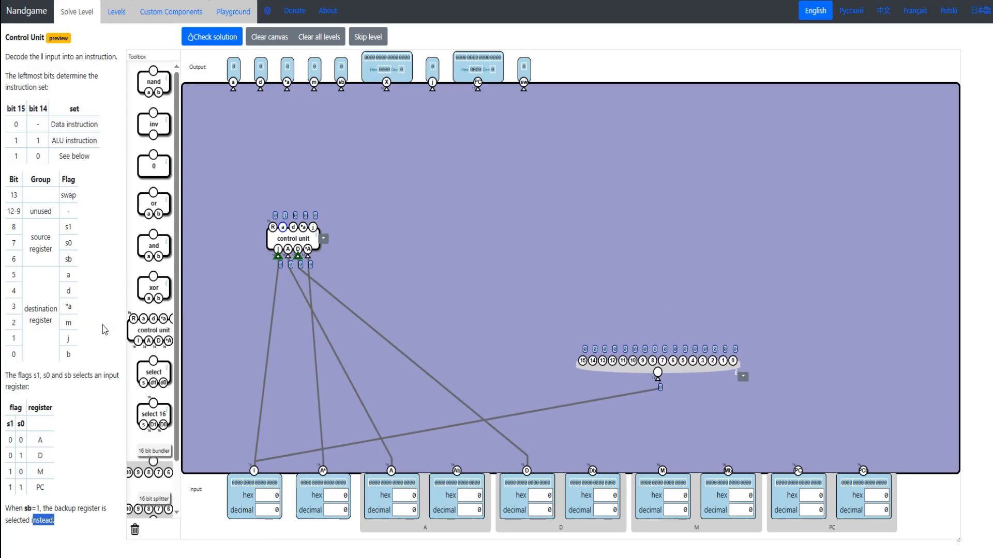
- Wire the control unit's outputs j, *a, d and a to the matching level outputs, and its R output to X
{"action": "left_click_drag", "start_coordinate": [105, 326], "coordinate": [11, 217]}
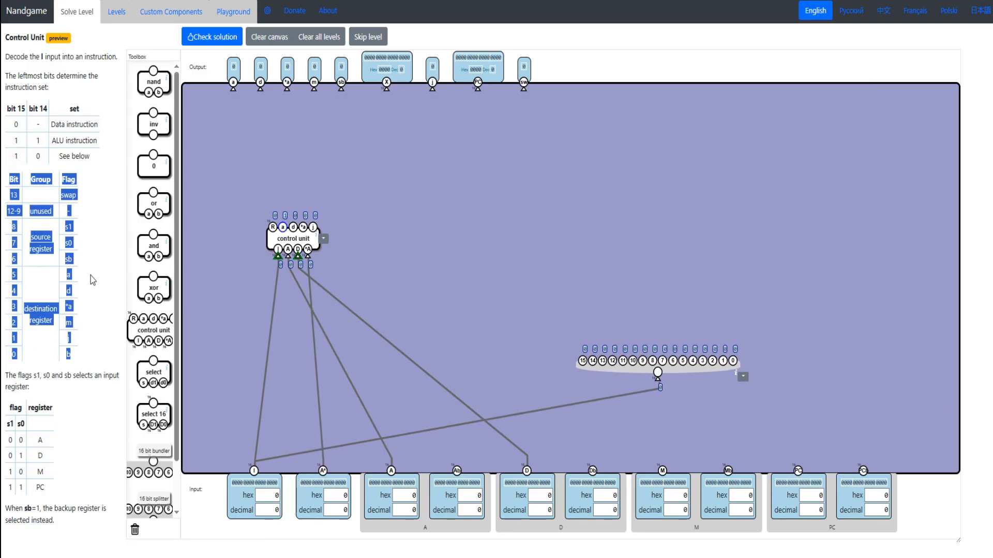
{"action": "left_click", "coordinate": [97, 287]}
{"action": "left_click_drag", "start_coordinate": [289, 244], "coordinate": [432, 89]}
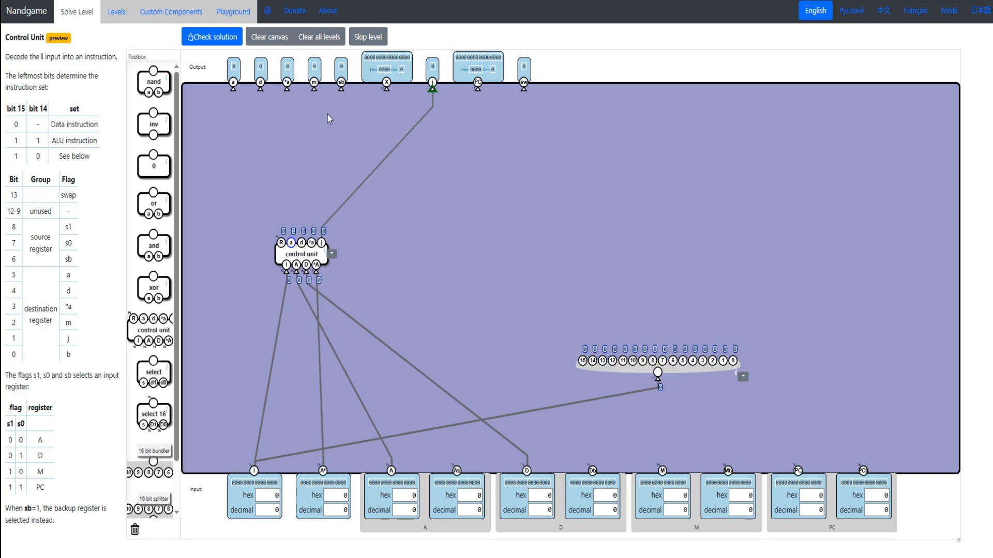
{"action": "left_click_drag", "start_coordinate": [287, 89], "coordinate": [301, 243]}
{"action": "left_click_drag", "start_coordinate": [233, 89], "coordinate": [291, 242]}
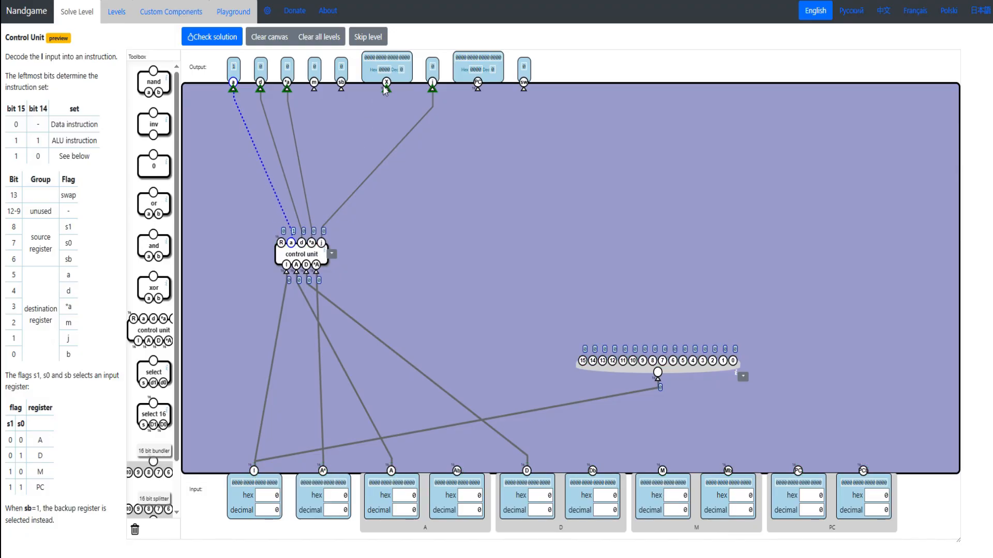
{"action": "left_click_drag", "start_coordinate": [386, 91], "coordinate": [280, 243]}
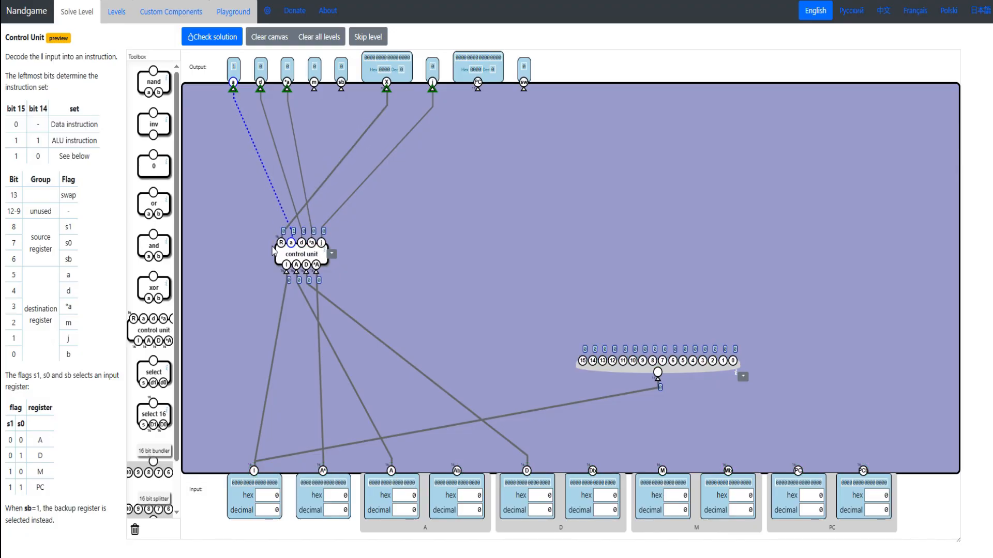
- Review the instruction-set and flag tables, and move the control unit to the canvas's far edge with the splitter beside it
{"action": "mouse_move", "coordinate": [100, 159]}
{"action": "left_mouse_down"}
{"action": "mouse_move", "coordinate": [83, 138]}
{"action": "mouse_move", "coordinate": [8, 128]}
{"action": "mouse_move", "coordinate": [99, 140]}
{"action": "left_mouse_up"}
{"action": "left_click", "coordinate": [17, 124]}
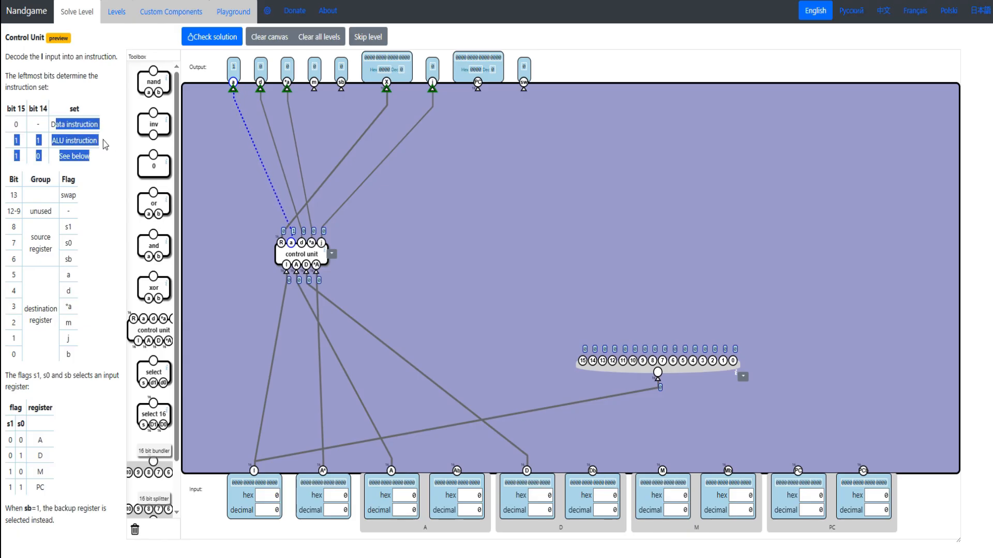
{"action": "left_click", "coordinate": [31, 165]}
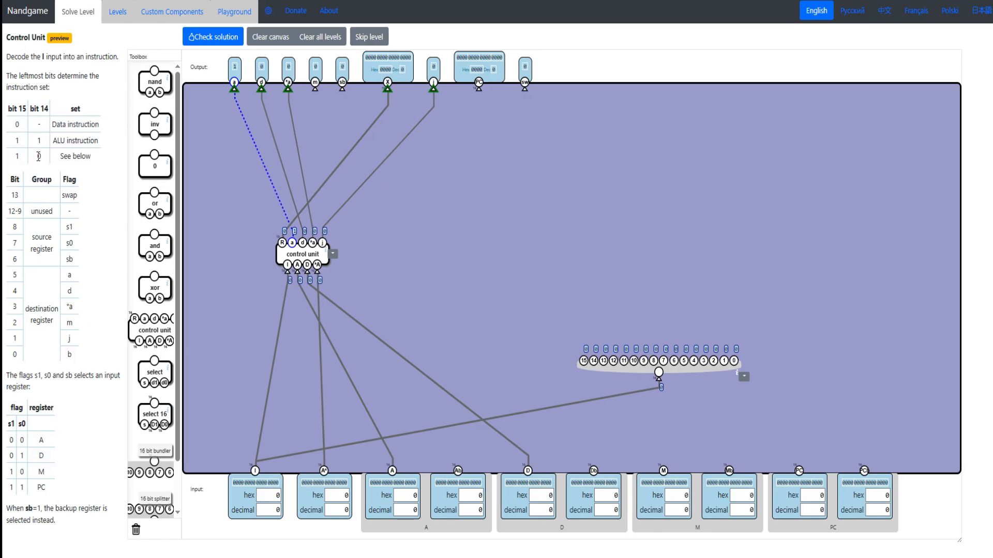
{"action": "double_click", "coordinate": [38, 156]}
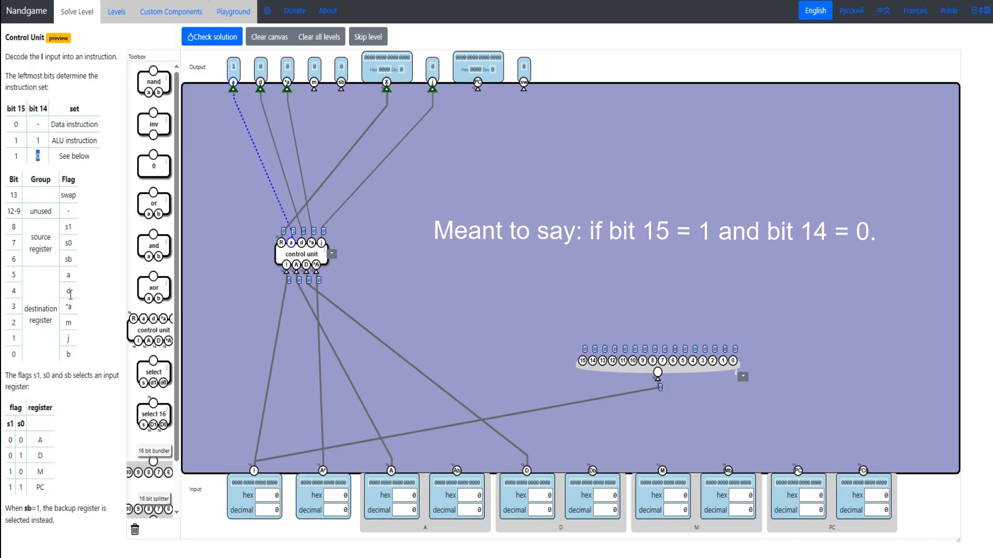
{"action": "left_click_drag", "start_coordinate": [78, 351], "coordinate": [6, 185]}
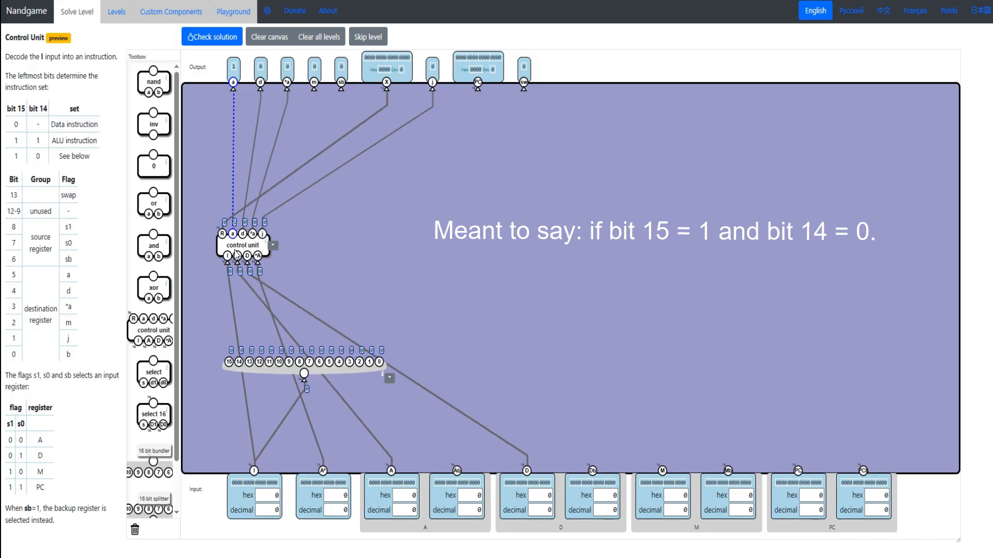
{"action": "left_click_drag", "start_coordinate": [231, 256], "coordinate": [210, 255]}
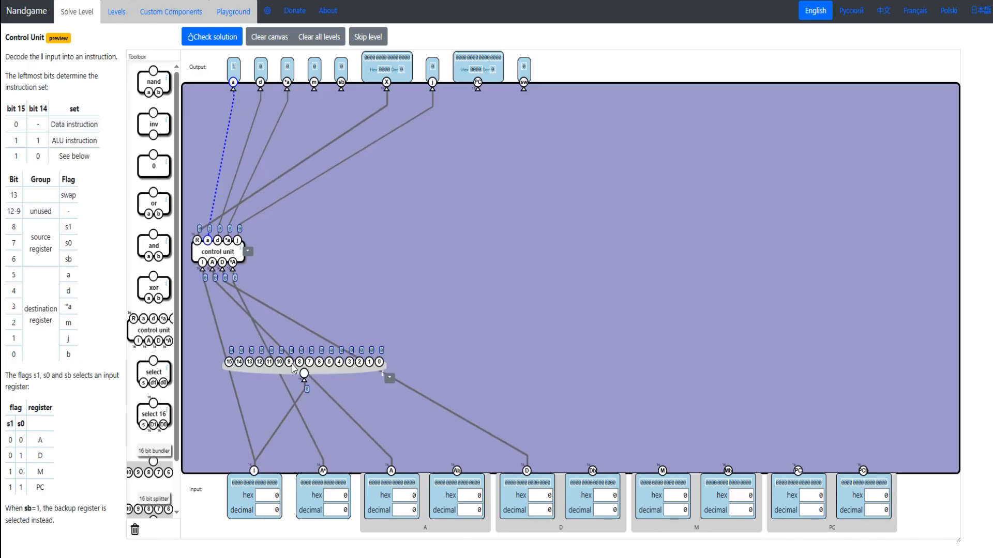
{"action": "left_click_drag", "start_coordinate": [293, 368], "coordinate": [419, 335]}
- Add an and gate that takes splitter bit 15 directly and bit 14 through a new inverter
{"action": "left_click_drag", "start_coordinate": [17, 156], "coordinate": [86, 152]}
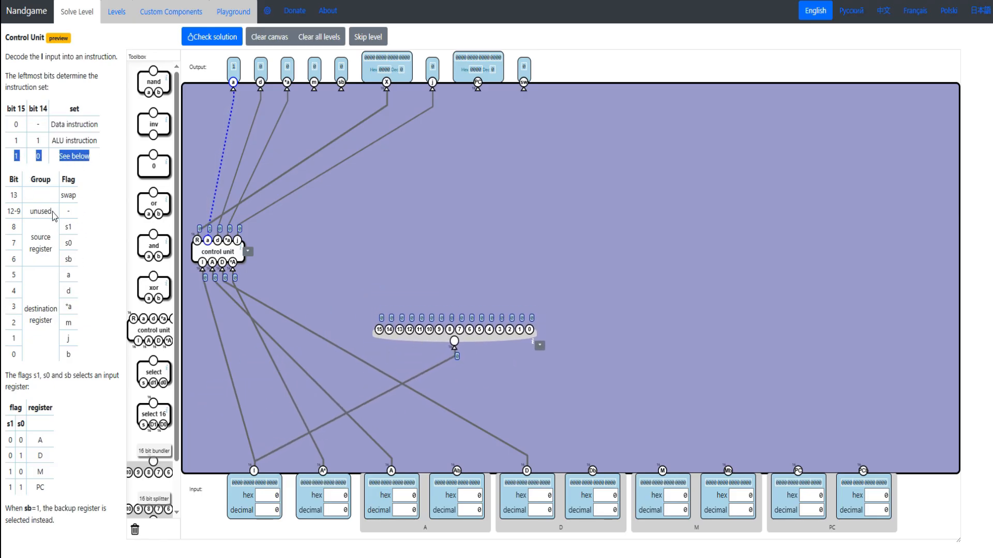
{"action": "left_click_drag", "start_coordinate": [153, 245], "coordinate": [398, 254]}
{"action": "left_click_drag", "start_coordinate": [154, 125], "coordinate": [434, 281]}
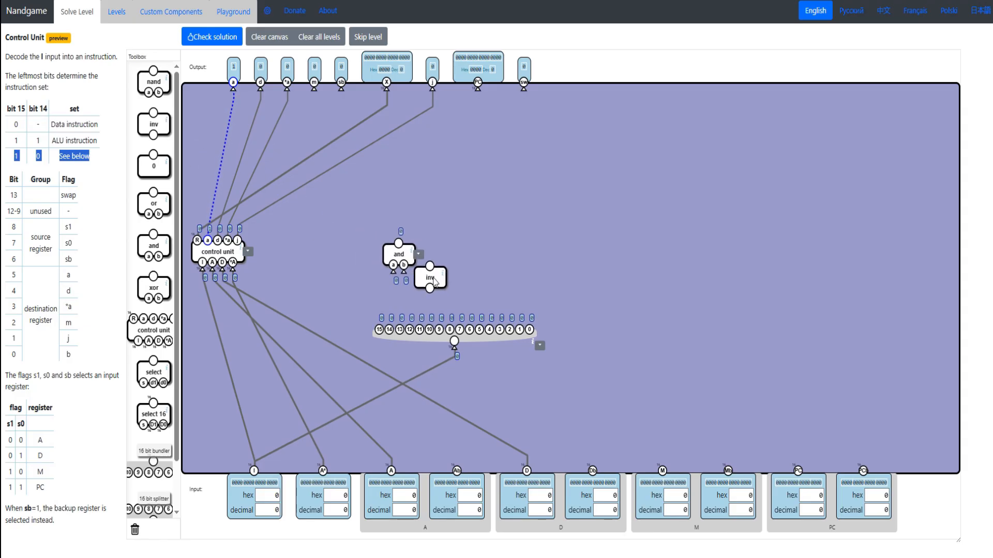
{"action": "left_click_drag", "start_coordinate": [398, 255], "coordinate": [381, 319]}
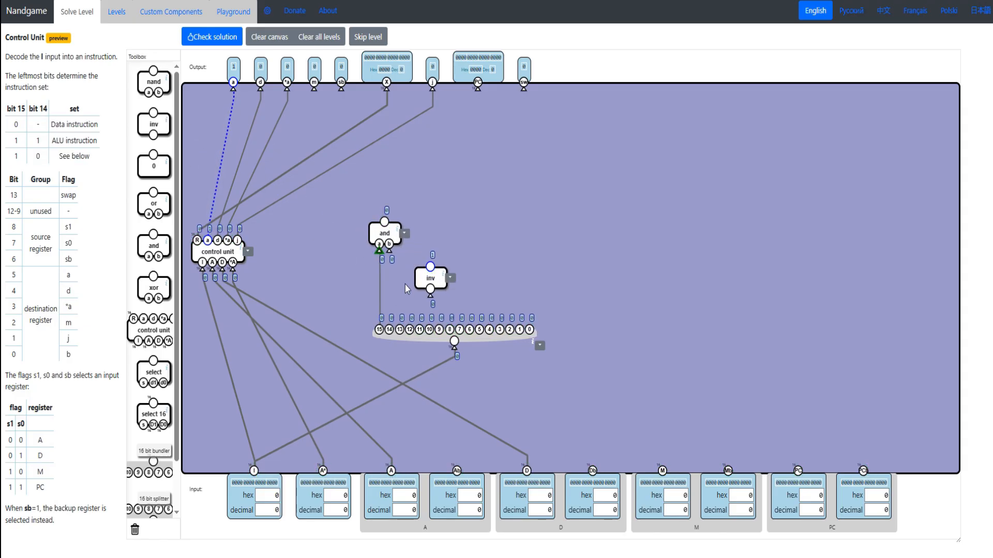
{"action": "left_click_drag", "start_coordinate": [423, 274], "coordinate": [389, 330]}
{"action": "left_click_drag", "start_coordinate": [381, 239], "coordinate": [381, 227]}
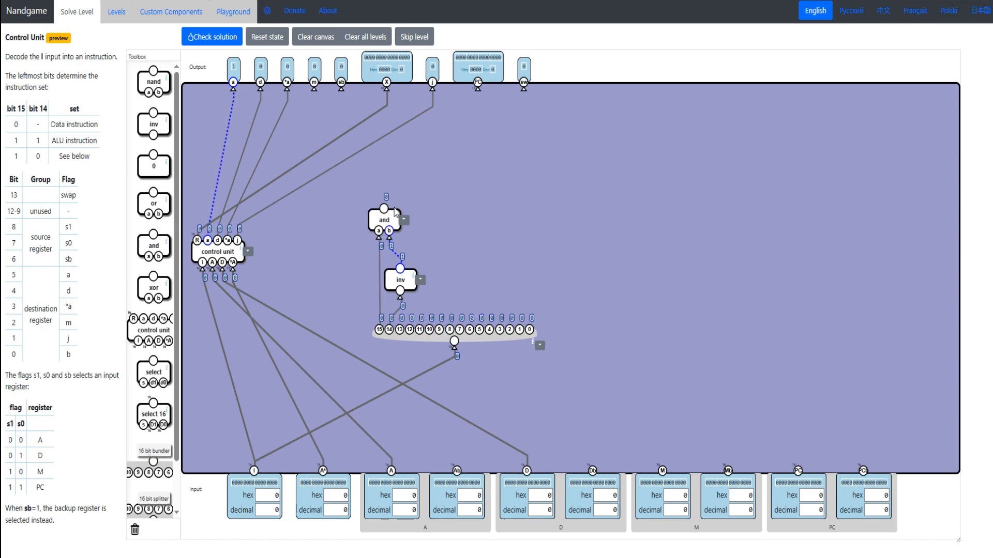
- Check the bit 13 swap flag and add an and gate feeding output sw from the bit 15/14 detection gate and bit 13
{"action": "left_click_drag", "start_coordinate": [73, 313], "coordinate": [58, 244]}
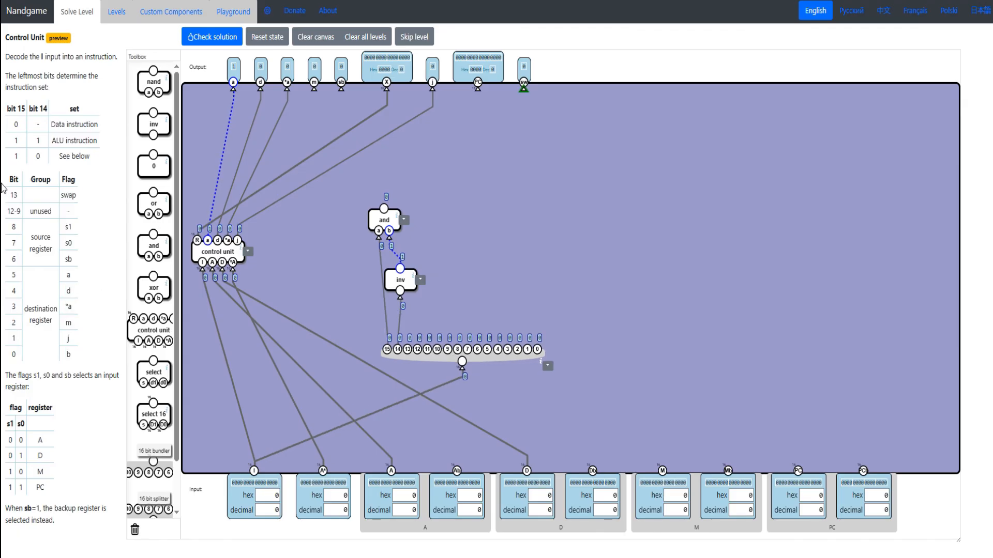
{"action": "left_click_drag", "start_coordinate": [6, 191], "coordinate": [78, 197]}
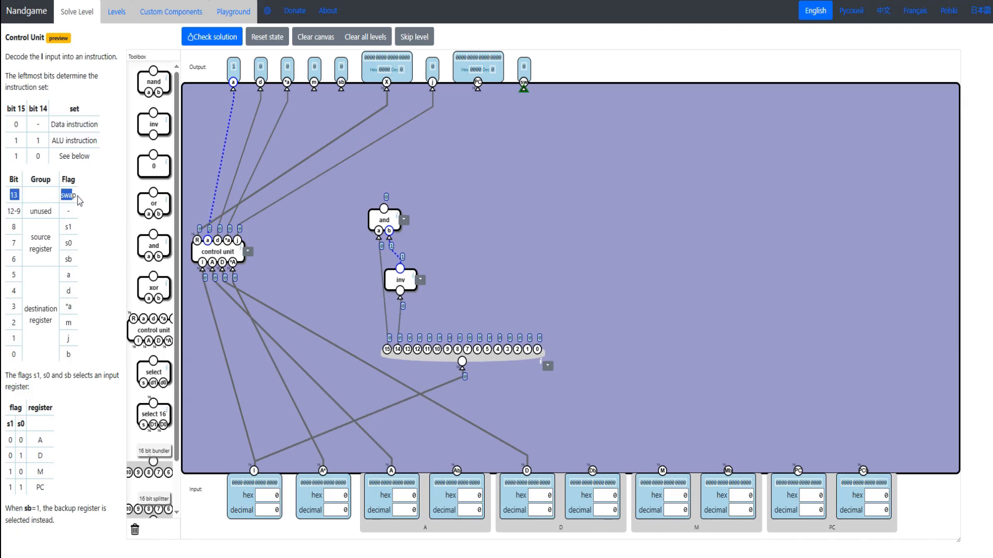
{"action": "left_click_drag", "start_coordinate": [385, 220], "coordinate": [380, 220]}
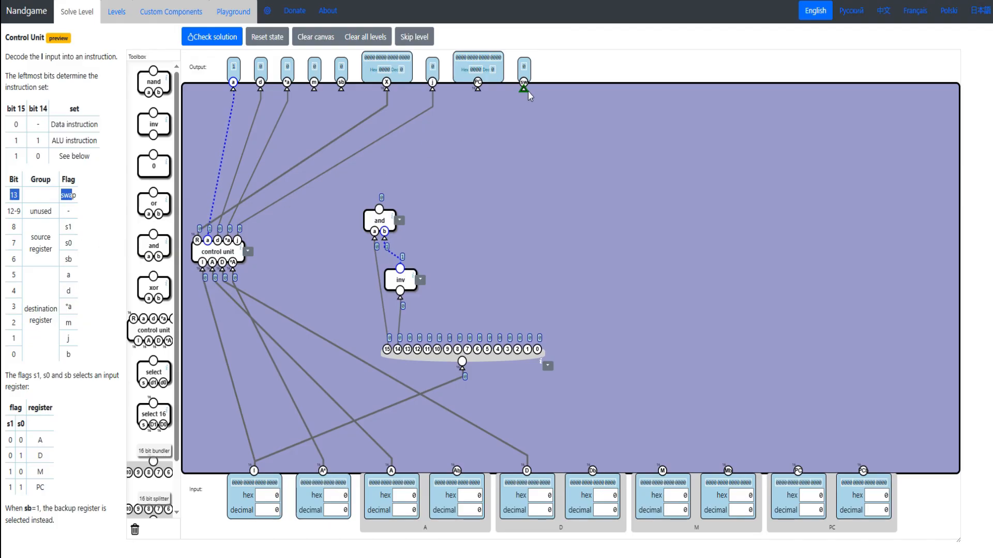
{"action": "left_click_drag", "start_coordinate": [142, 235], "coordinate": [526, 119]}
{"action": "left_click_drag", "start_coordinate": [523, 154], "coordinate": [379, 208]}
{"action": "left_click_drag", "start_coordinate": [533, 154], "coordinate": [408, 349]}
{"action": "left_click_drag", "start_coordinate": [385, 215], "coordinate": [377, 214]}
{"action": "left_click_drag", "start_coordinate": [397, 276], "coordinate": [387, 275]}
- Read the source and destination register flags, and add an and gate combining the bit 15/14 detection gate with bit 5 for flag a
{"action": "left_click_drag", "start_coordinate": [18, 223], "coordinate": [94, 216]}
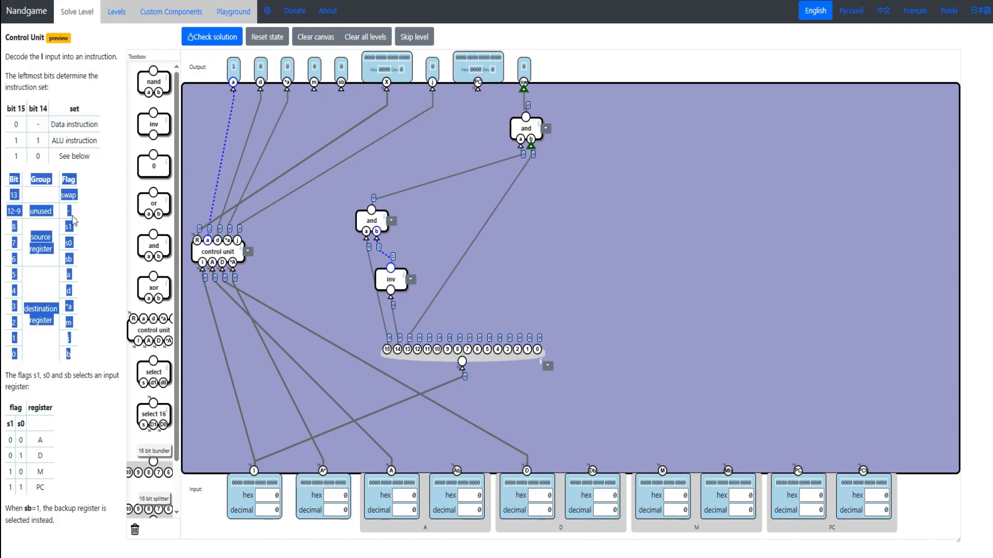
{"action": "left_click", "coordinate": [24, 229]}
{"action": "left_click_drag", "start_coordinate": [17, 225], "coordinate": [57, 255]}
{"action": "left_click", "coordinate": [59, 245]}
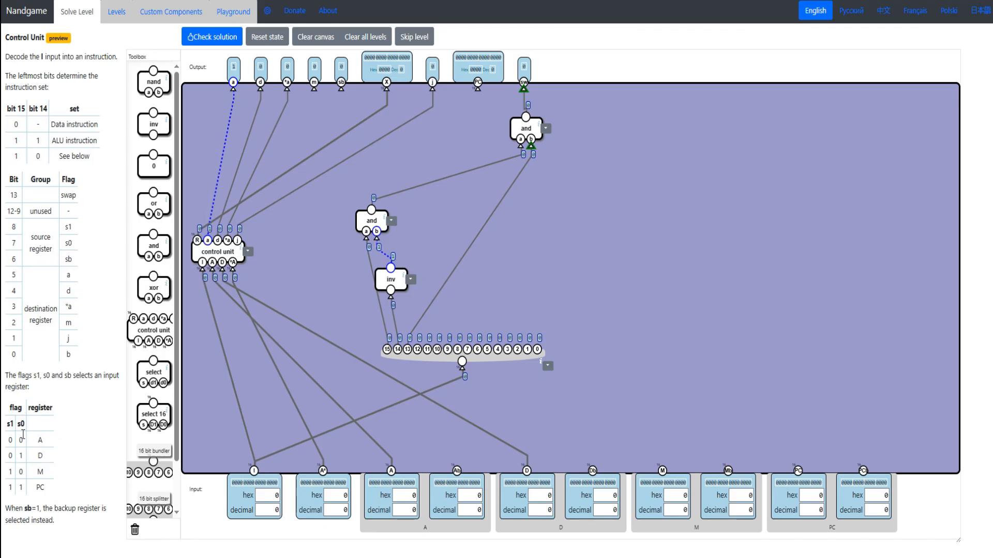
{"action": "left_click_drag", "start_coordinate": [73, 360], "coordinate": [8, 283]}
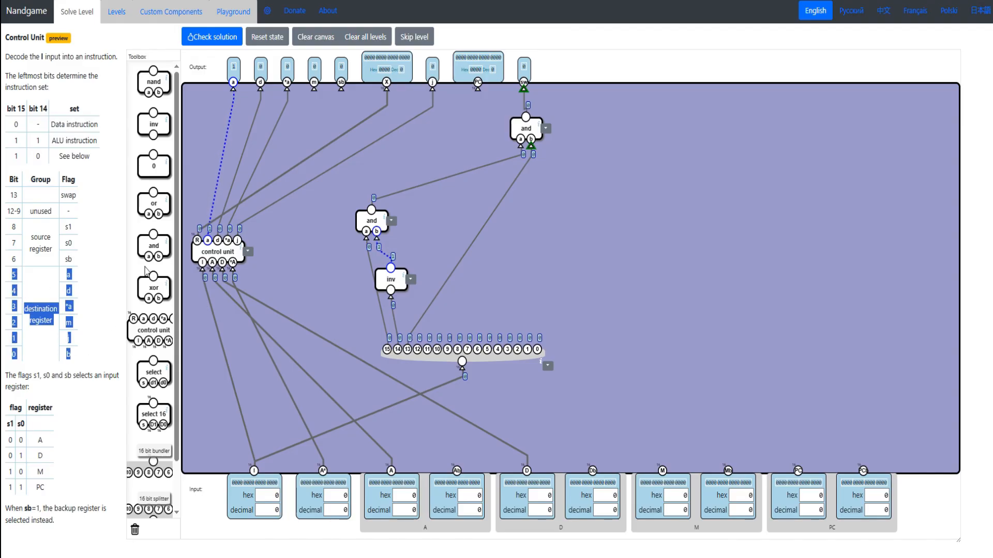
{"action": "left_click_drag", "start_coordinate": [153, 243], "coordinate": [453, 223]}
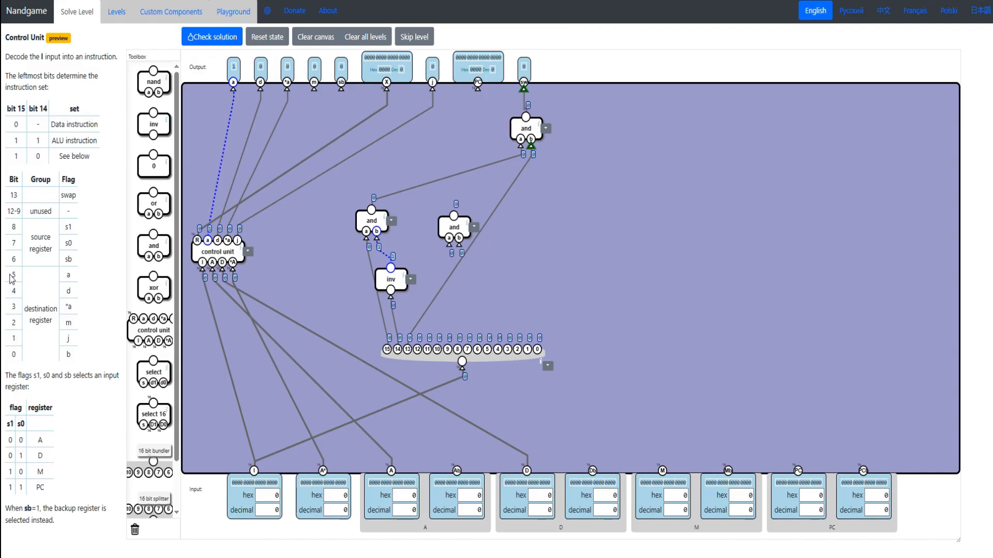
{"action": "double_click", "coordinate": [65, 278]}
{"action": "left_click_drag", "start_coordinate": [449, 245], "coordinate": [375, 227]}
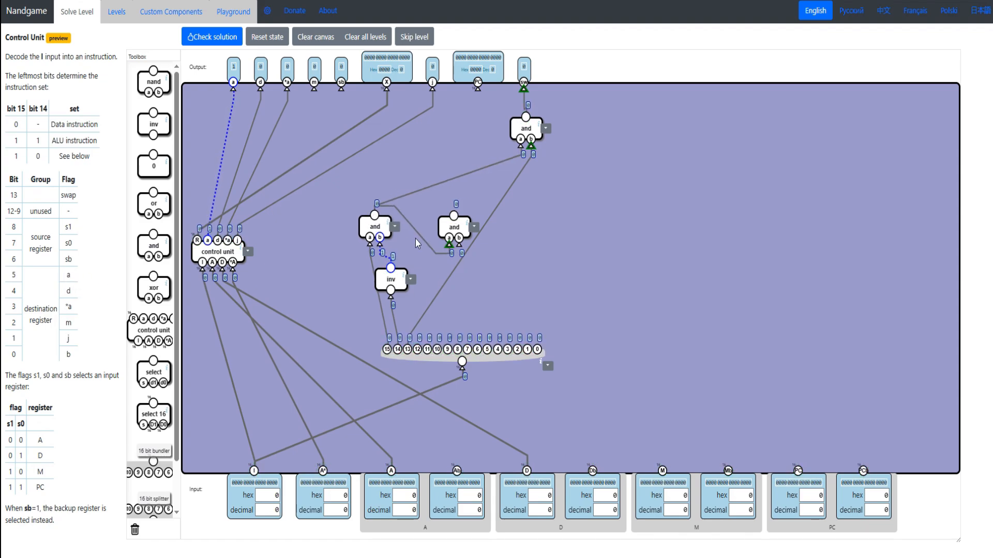
{"action": "left_click_drag", "start_coordinate": [460, 245], "coordinate": [487, 349]}
{"action": "left_click_drag", "start_coordinate": [456, 221], "coordinate": [505, 258]}
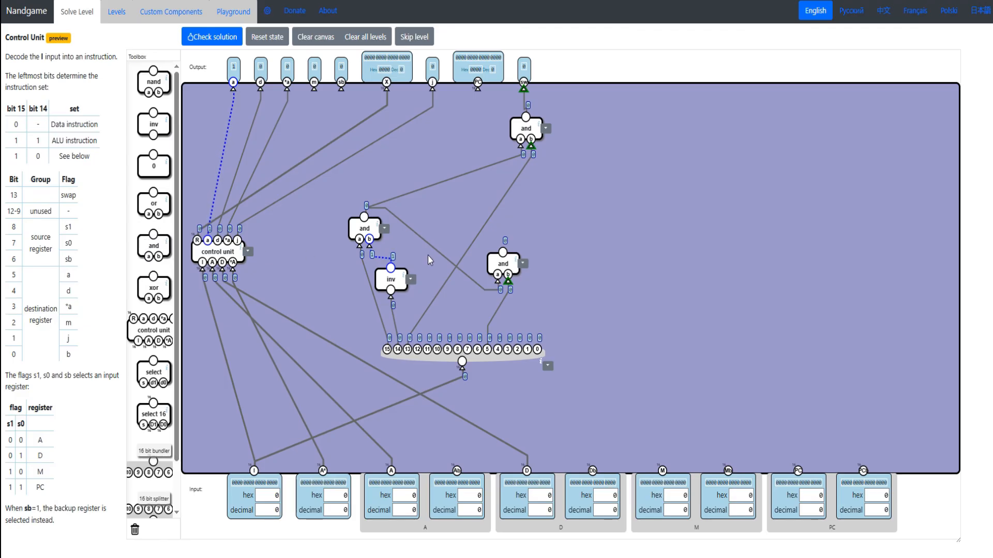
{"action": "left_click_drag", "start_coordinate": [510, 265], "coordinate": [492, 271]}
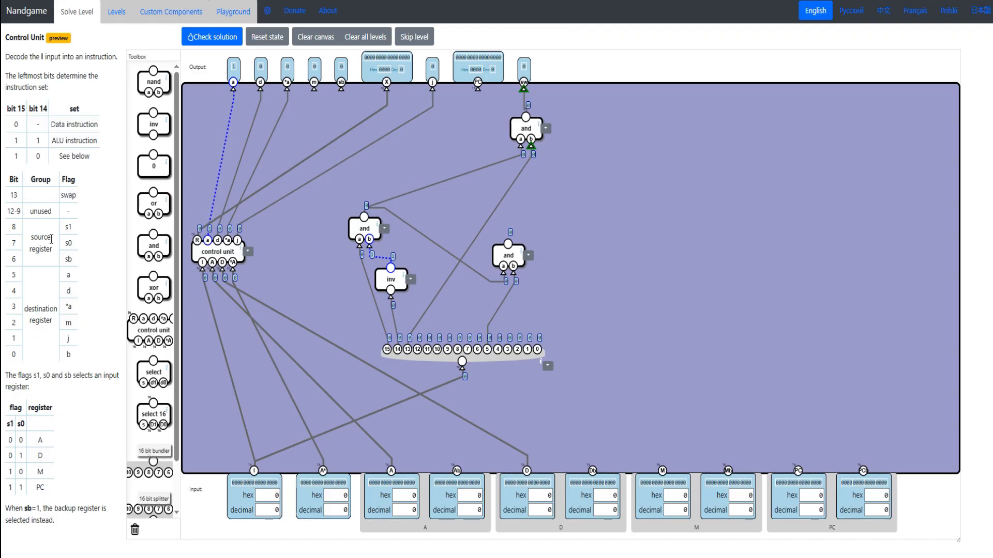
- Drive output a with an or gate combining the bit 5 gate and the control unit's a output, anded with the inverted detection signal
{"action": "left_click_drag", "start_coordinate": [155, 244], "coordinate": [207, 239]}
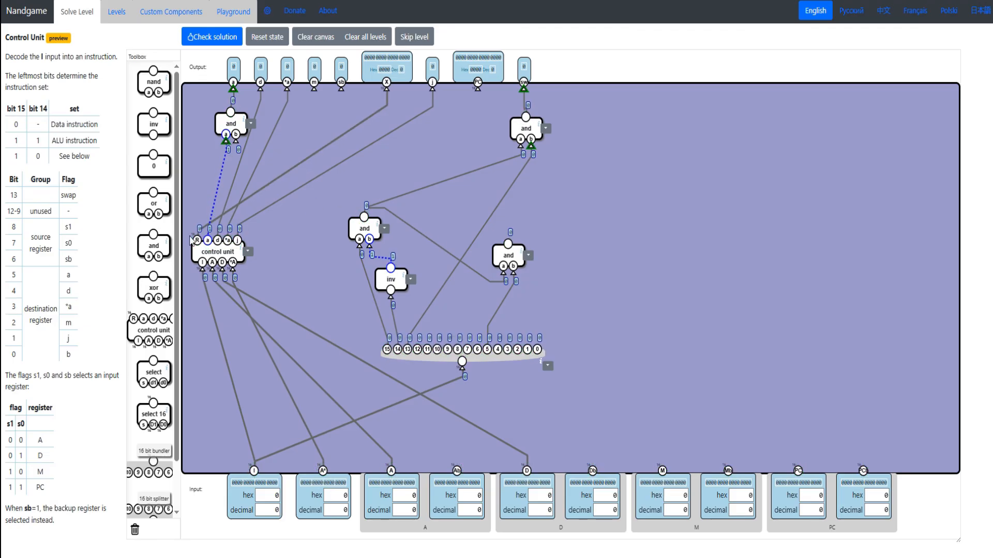
{"action": "left_click_drag", "start_coordinate": [155, 126], "coordinate": [236, 141]}
{"action": "left_click_drag", "start_coordinate": [154, 203], "coordinate": [241, 116]}
{"action": "left_click_drag", "start_coordinate": [222, 126], "coordinate": [208, 150]}
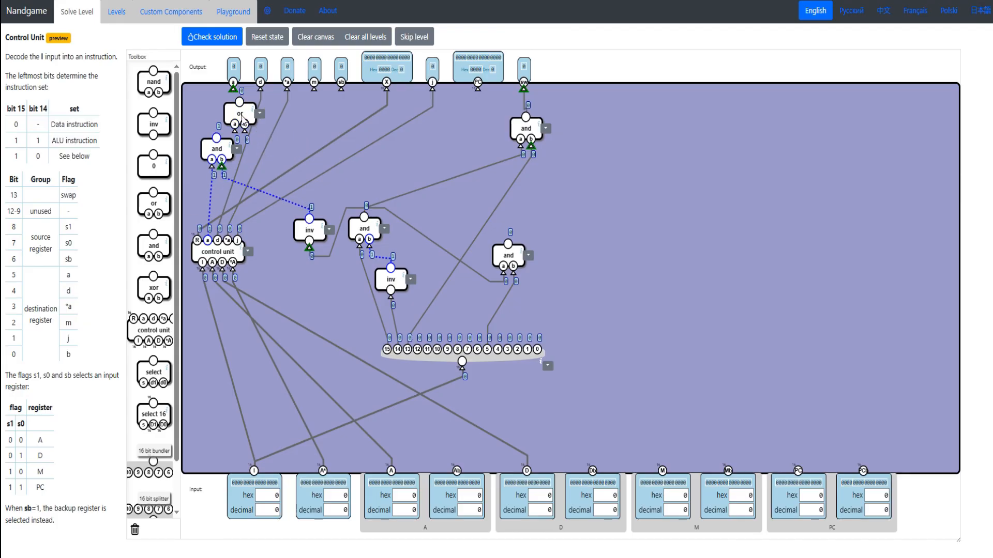
{"action": "left_click_drag", "start_coordinate": [233, 89], "coordinate": [217, 160]}
{"action": "left_click_drag", "start_coordinate": [241, 116], "coordinate": [238, 119]}
{"action": "left_click_drag", "start_coordinate": [217, 150], "coordinate": [233, 89]}
{"action": "left_click_drag", "start_coordinate": [243, 136], "coordinate": [508, 244]}
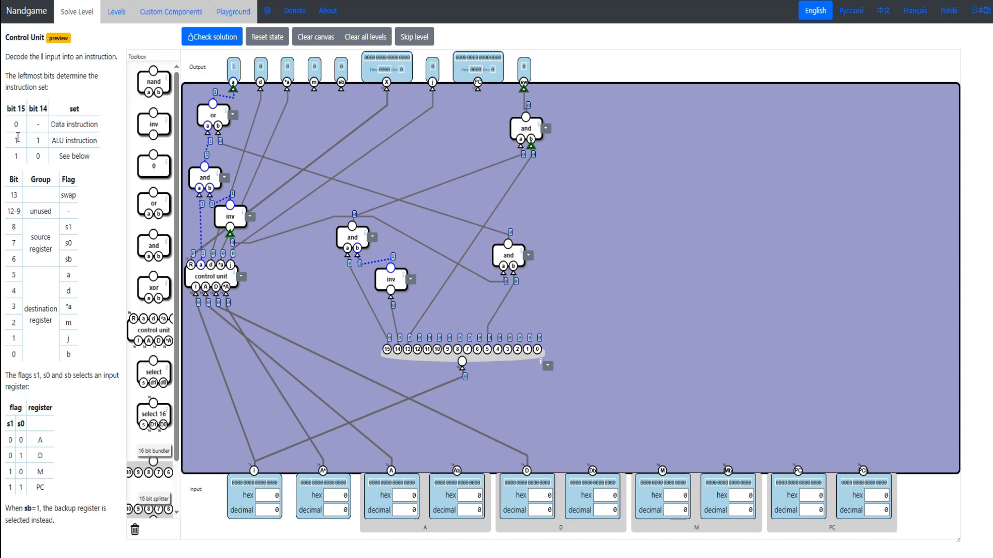
- Recheck the bit 15 and bit 14 combinations, and space out the control unit and its surrounding gates
{"action": "left_click_drag", "start_coordinate": [13, 139], "coordinate": [52, 139]}
{"action": "left_click_drag", "start_coordinate": [206, 282], "coordinate": [213, 298]}
{"action": "left_click_drag", "start_coordinate": [223, 265], "coordinate": [218, 313]}
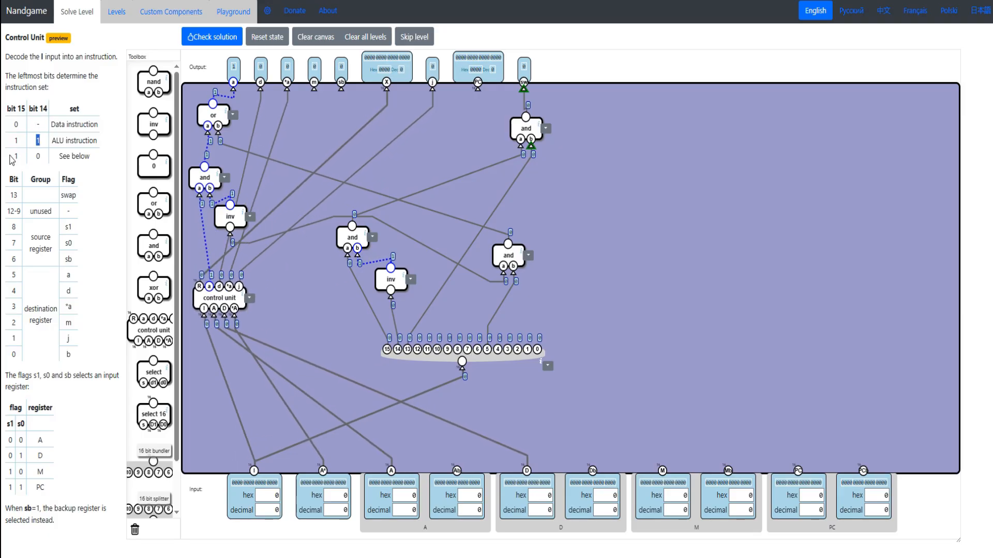
{"action": "left_click_drag", "start_coordinate": [14, 156], "coordinate": [43, 154]}
{"action": "left_click_drag", "start_coordinate": [389, 283], "coordinate": [387, 291]}
{"action": "left_click_drag", "start_coordinate": [365, 239], "coordinate": [364, 255]}
{"action": "left_click_drag", "start_coordinate": [511, 255], "coordinate": [509, 257]}
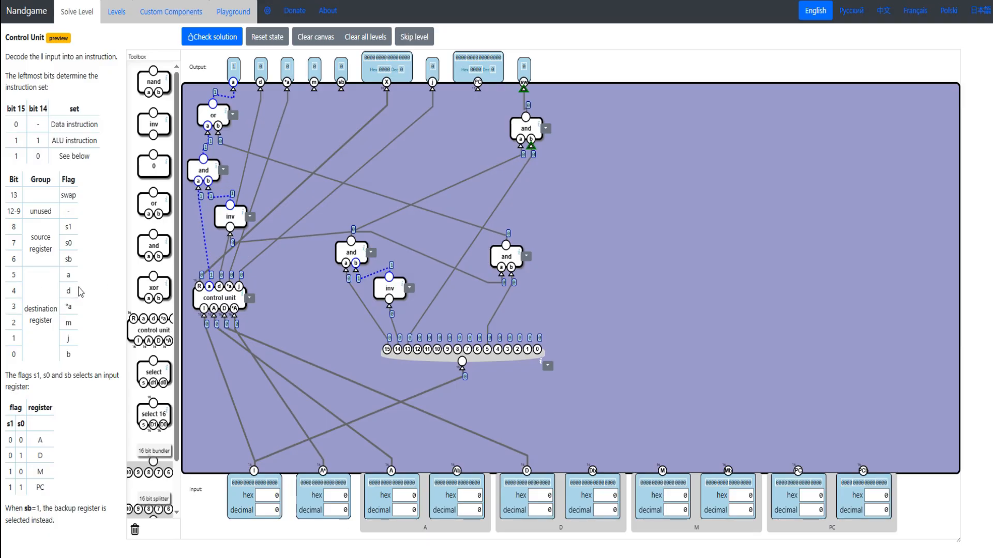
- Add an and gate for flag d that combines the bit 15/14 detection gate with splitter bit 4
{"action": "left_click_drag", "start_coordinate": [7, 296], "coordinate": [77, 295]}
{"action": "mouse_move", "coordinate": [149, 249]}
{"action": "left_mouse_down"}
{"action": "mouse_move", "coordinate": [590, 267]}
{"action": "mouse_move", "coordinate": [557, 255]}
{"action": "left_mouse_up"}
{"action": "left_click_drag", "start_coordinate": [556, 268], "coordinate": [351, 241]}
{"action": "mouse_move", "coordinate": [566, 269]}
{"action": "left_mouse_down"}
{"action": "mouse_move", "coordinate": [515, 317]}
{"action": "mouse_move", "coordinate": [498, 349]}
{"action": "left_mouse_up"}
{"action": "left_click_drag", "start_coordinate": [561, 252], "coordinate": [560, 245]}
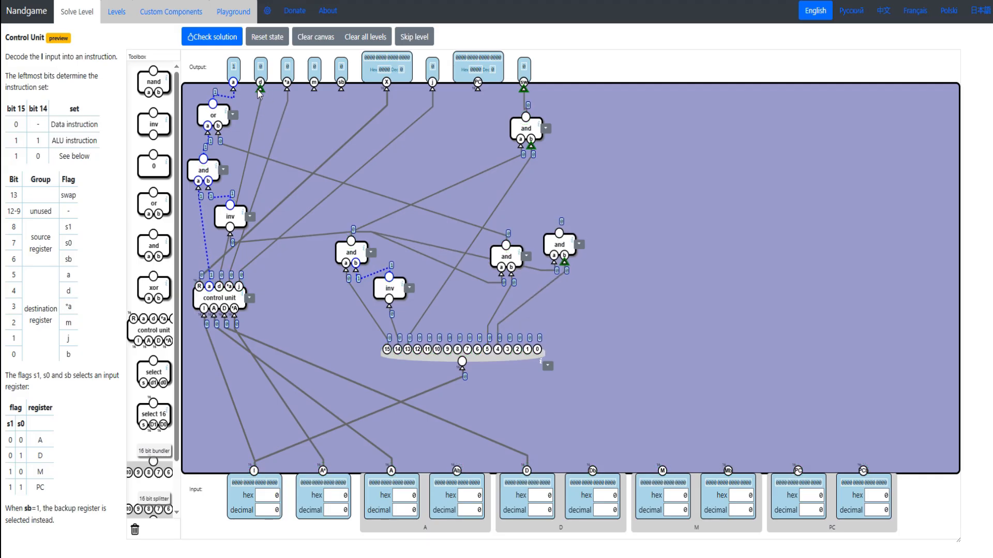
- Drive output d with an or gate combining the bit 4 gate and the control unit's d output, anded with the inverted detection signal
{"action": "left_click_drag", "start_coordinate": [231, 216], "coordinate": [233, 210]}
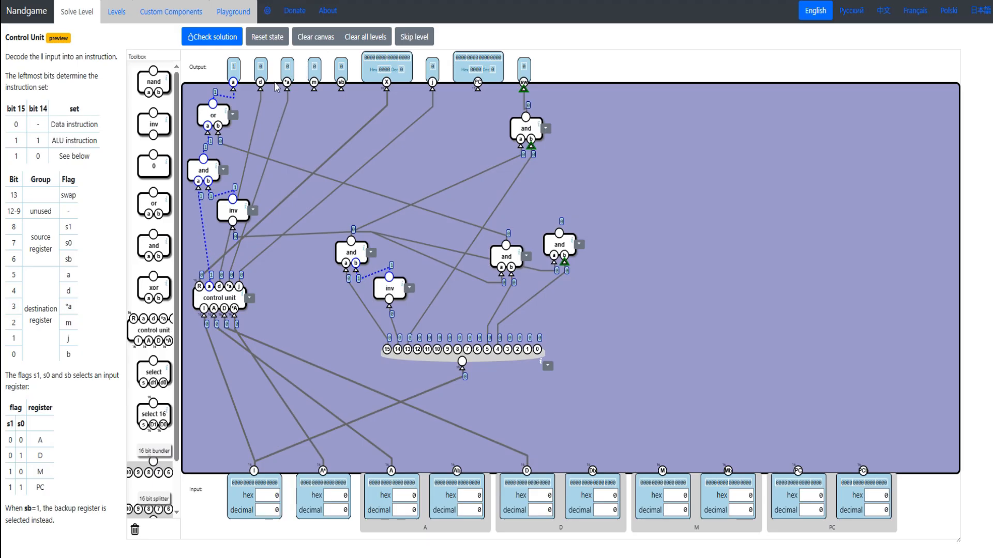
{"action": "left_click_drag", "start_coordinate": [153, 203], "coordinate": [265, 118]}
{"action": "left_click_drag", "start_coordinate": [265, 107], "coordinate": [260, 88]}
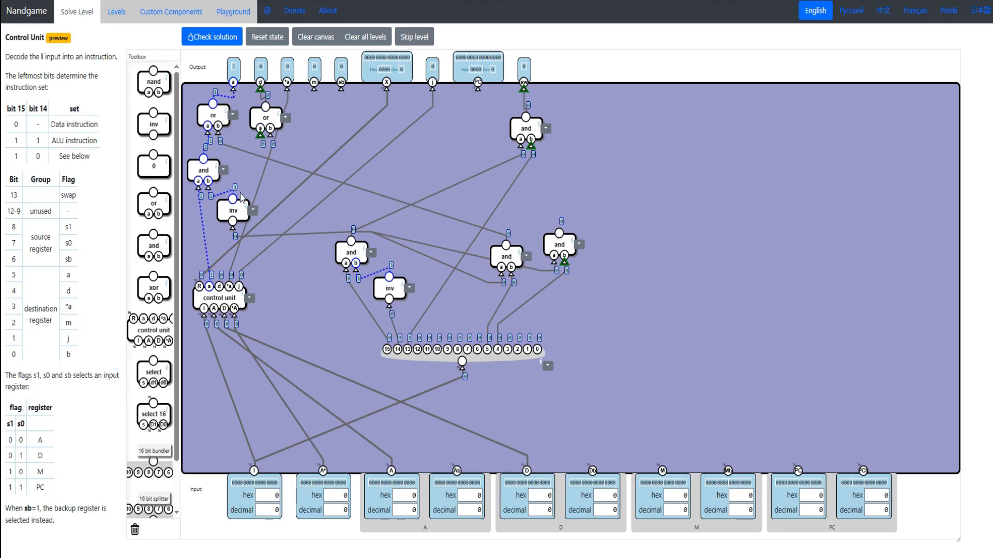
{"action": "left_click_drag", "start_coordinate": [233, 211], "coordinate": [237, 221]}
{"action": "left_click_drag", "start_coordinate": [160, 239], "coordinate": [254, 162]}
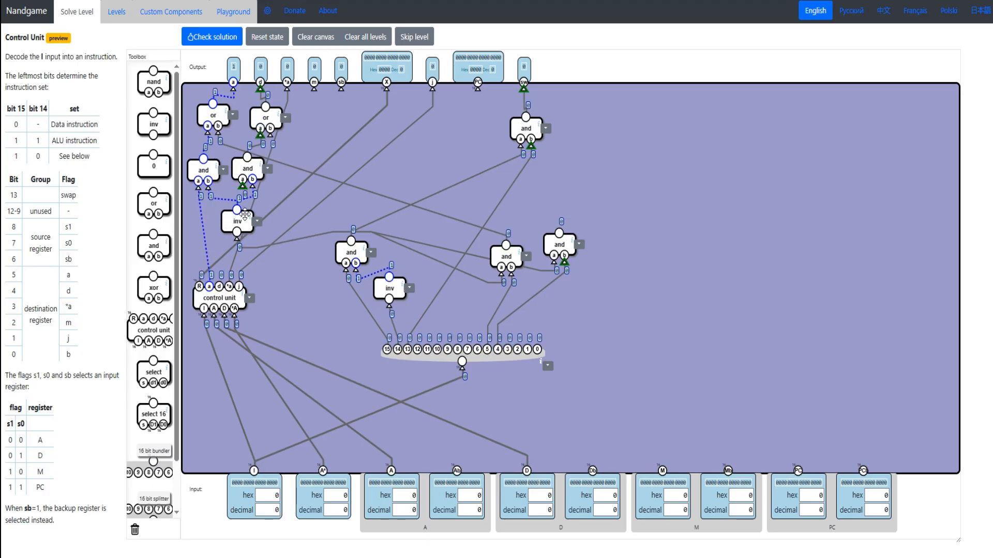
{"action": "left_click_drag", "start_coordinate": [245, 215], "coordinate": [250, 227]}
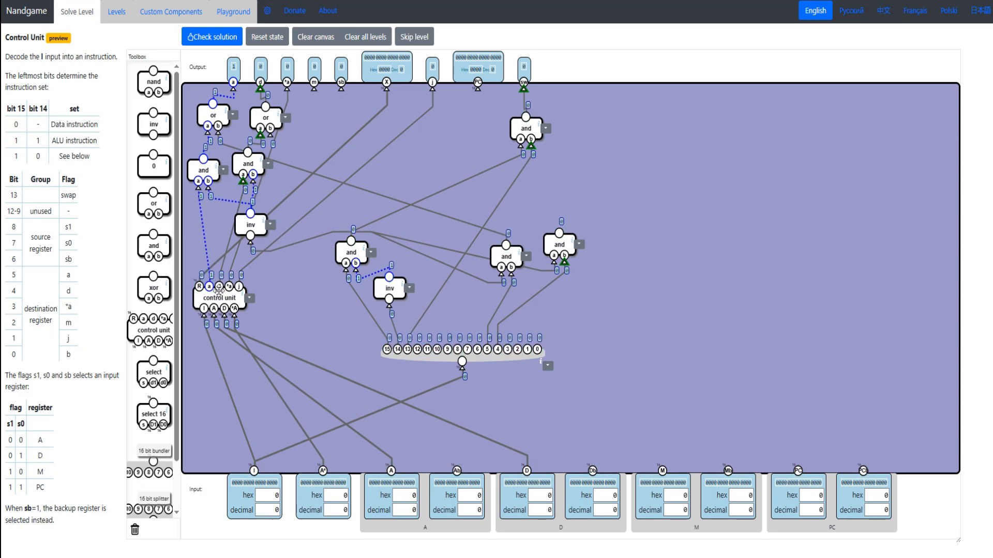
{"action": "left_click_drag", "start_coordinate": [271, 135], "coordinate": [560, 234]}
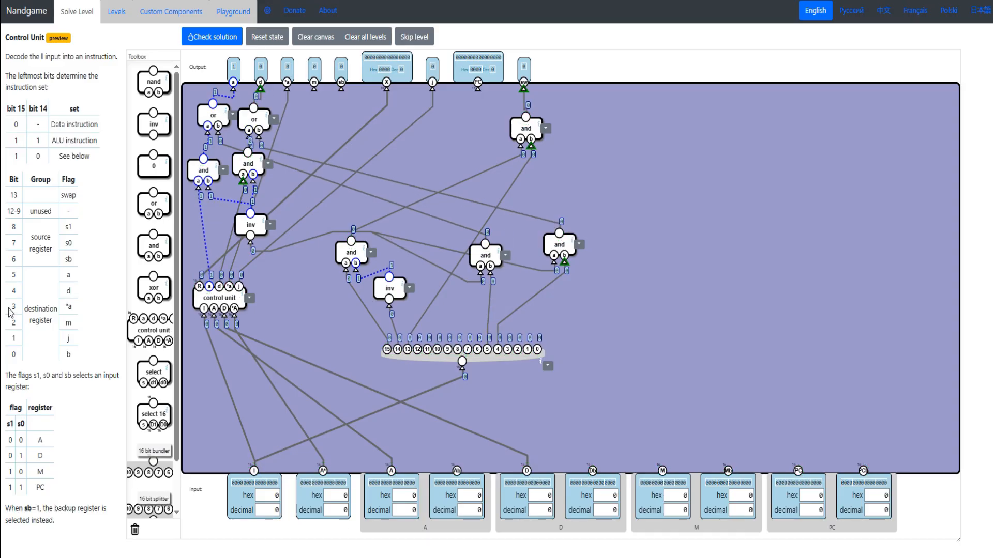
- Add and gates for flags *a, m, j and b that combine the bit 15/14 detection gate with splitter bits 3, 2, 1 and 0
{"action": "left_click_drag", "start_coordinate": [73, 358], "coordinate": [20, 307]}
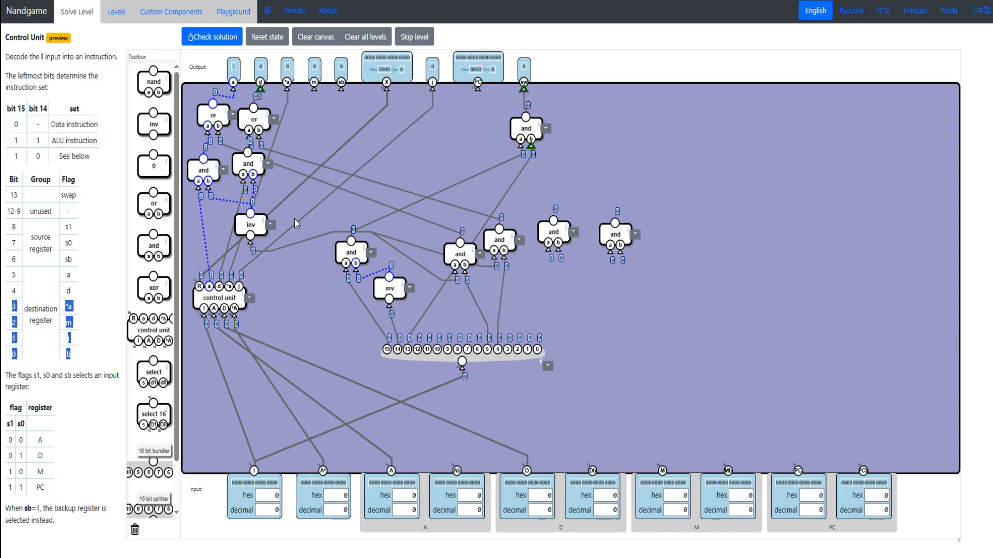
{"action": "left_click_drag", "start_coordinate": [155, 242], "coordinate": [685, 238]}
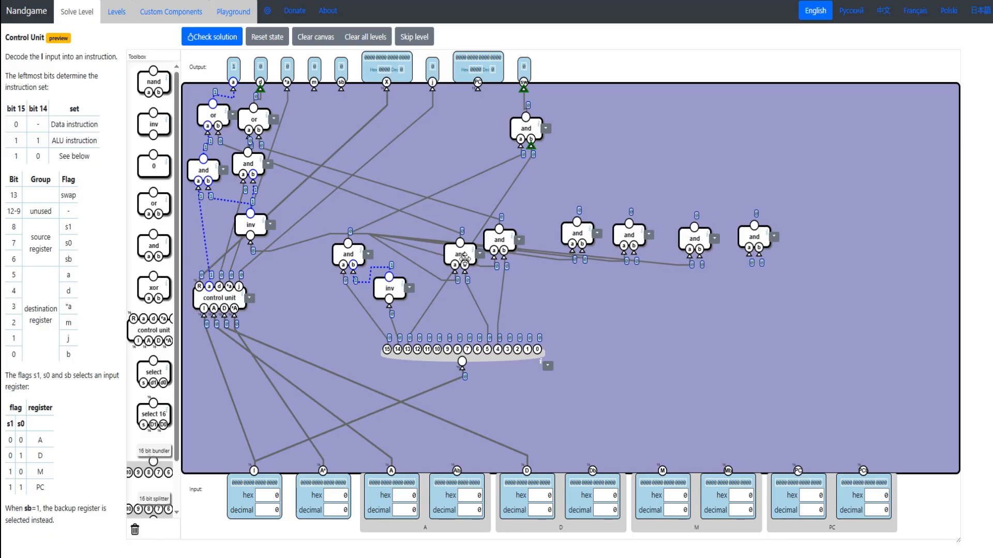
{"action": "mouse_move", "coordinate": [353, 258]}
{"action": "left_mouse_down"}
{"action": "mouse_move", "coordinate": [372, 257]}
{"action": "mouse_move", "coordinate": [361, 246]}
{"action": "left_mouse_up"}
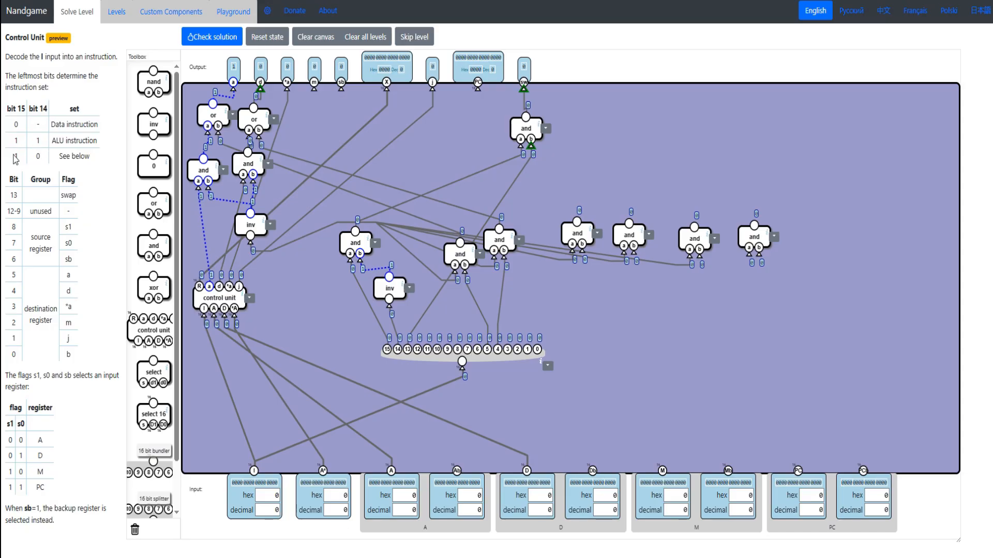
{"action": "left_click_drag", "start_coordinate": [15, 161], "coordinate": [26, 151]}
{"action": "left_click_drag", "start_coordinate": [747, 256], "coordinate": [510, 356]}
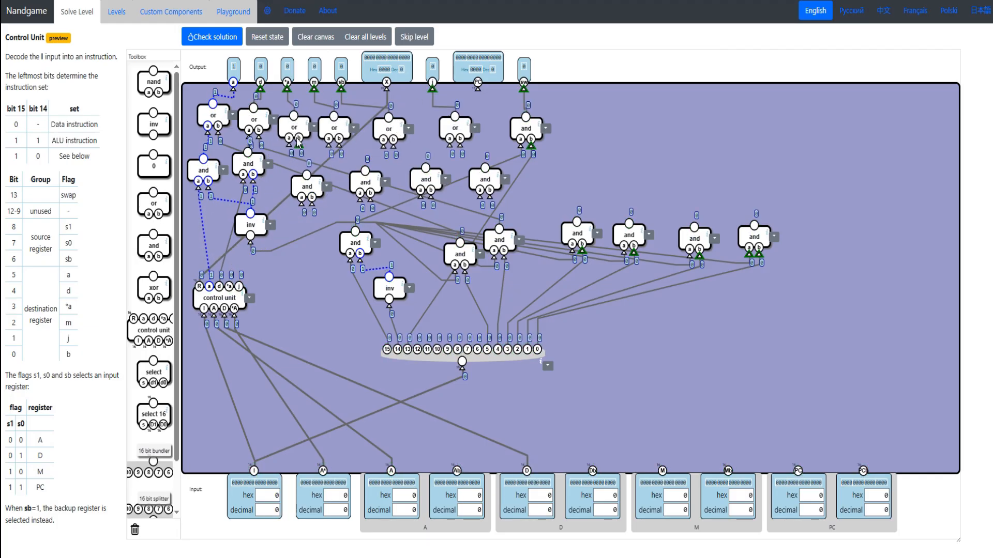
- Place or gates on outputs *a, m, j and sb, and feed them from the bit 3, 2, 1 and 0 gates
{"action": "left_click_drag", "start_coordinate": [573, 230], "coordinate": [569, 224]}
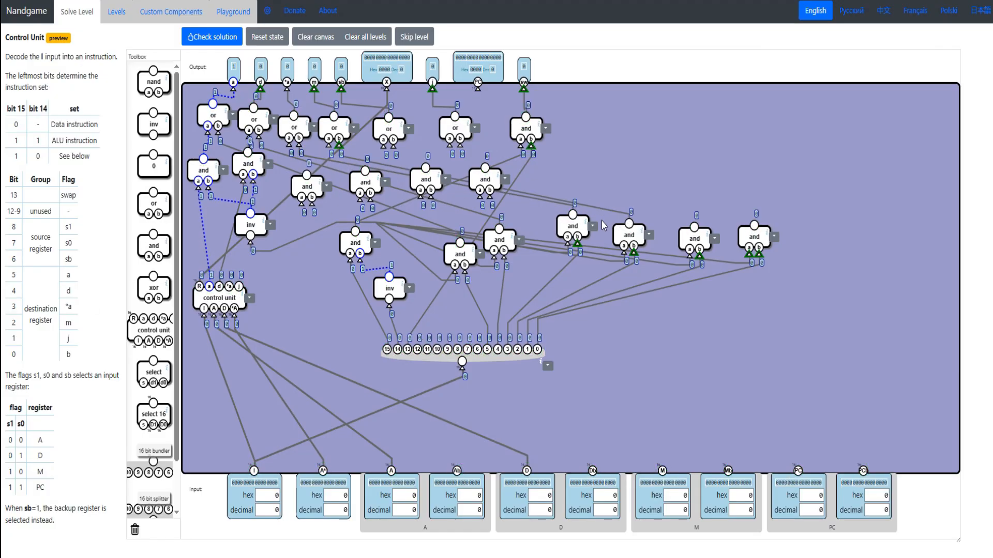
{"action": "left_click_drag", "start_coordinate": [455, 120], "coordinate": [447, 114]}
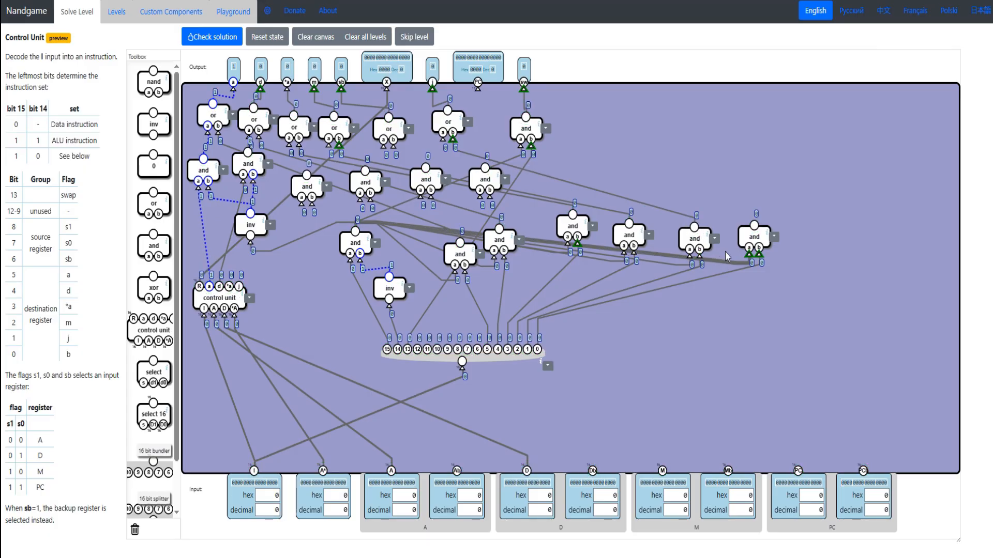
{"action": "left_click_drag", "start_coordinate": [389, 124], "coordinate": [386, 128]}
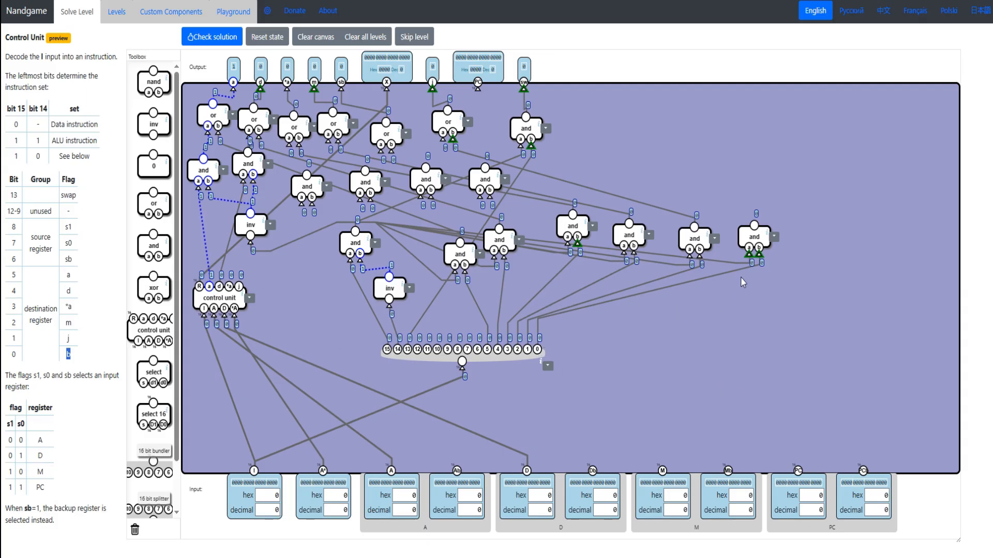
{"action": "left_click_drag", "start_coordinate": [391, 130], "coordinate": [395, 123]}
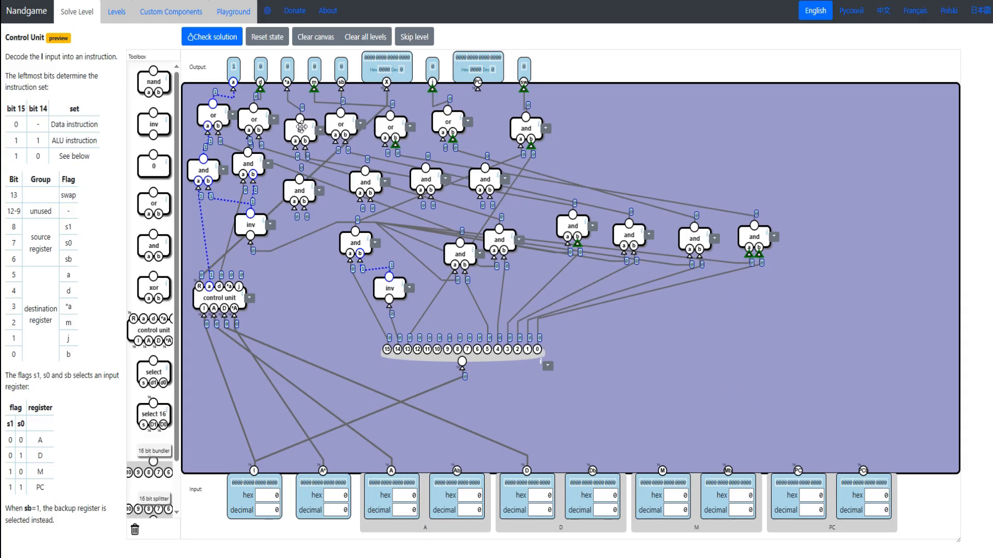
{"action": "left_click_drag", "start_coordinate": [296, 122], "coordinate": [300, 121]}
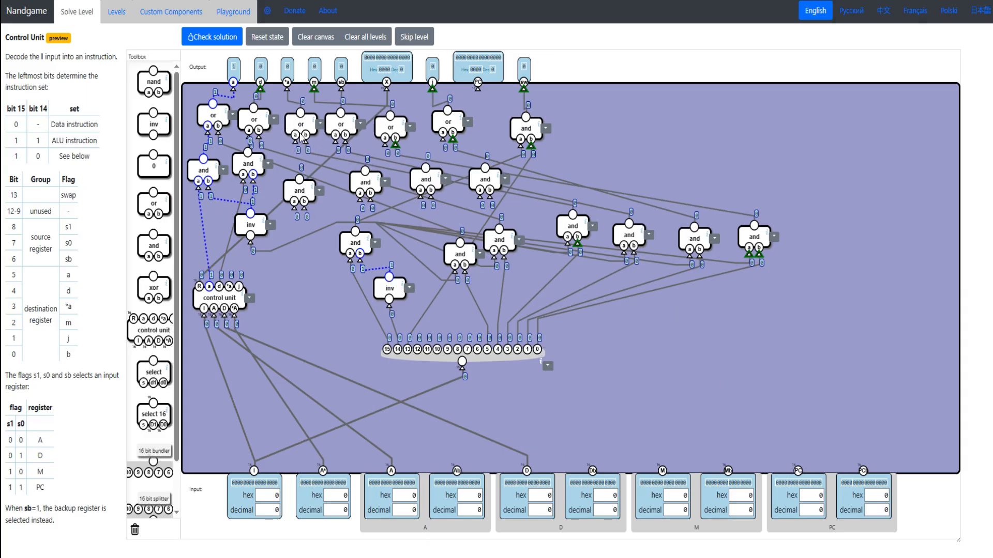
- Feed the inverted detection signal into and gates below the or gates, and wire the control unit's *a and j outputs to their gates
{"action": "left_click_drag", "start_coordinate": [300, 181], "coordinate": [293, 172]}
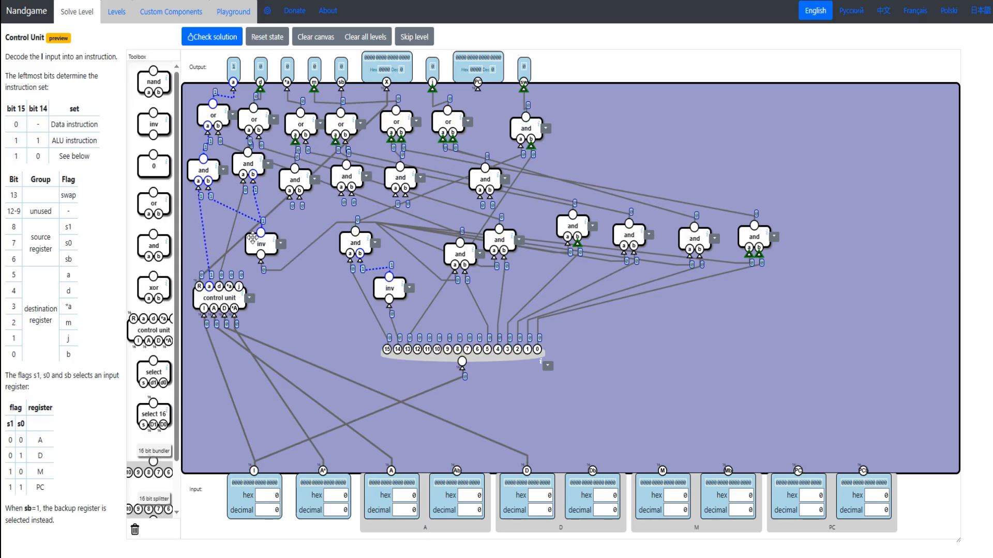
{"action": "left_click_drag", "start_coordinate": [252, 238], "coordinate": [257, 254]}
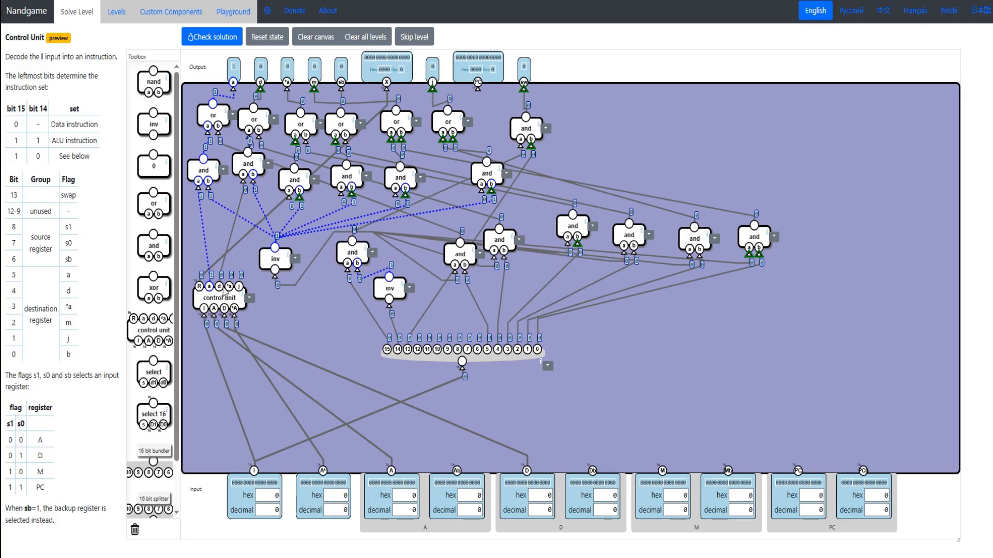
{"action": "left_click_drag", "start_coordinate": [217, 297], "coordinate": [221, 299]}
{"action": "left_click_drag", "start_coordinate": [290, 196], "coordinate": [233, 288]}
{"action": "left_click_drag", "start_coordinate": [441, 123], "coordinate": [454, 121]}
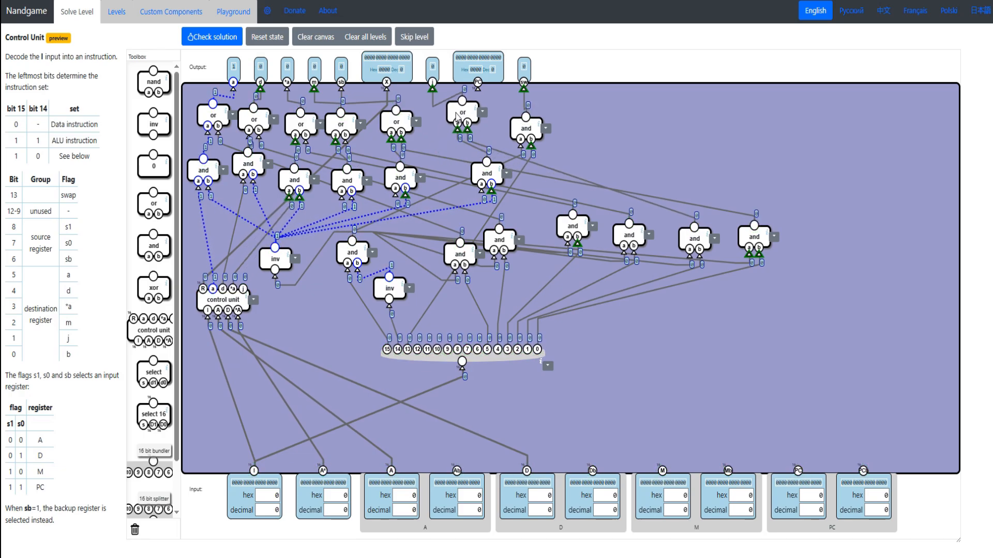
{"action": "left_click_drag", "start_coordinate": [481, 168], "coordinate": [243, 290]}
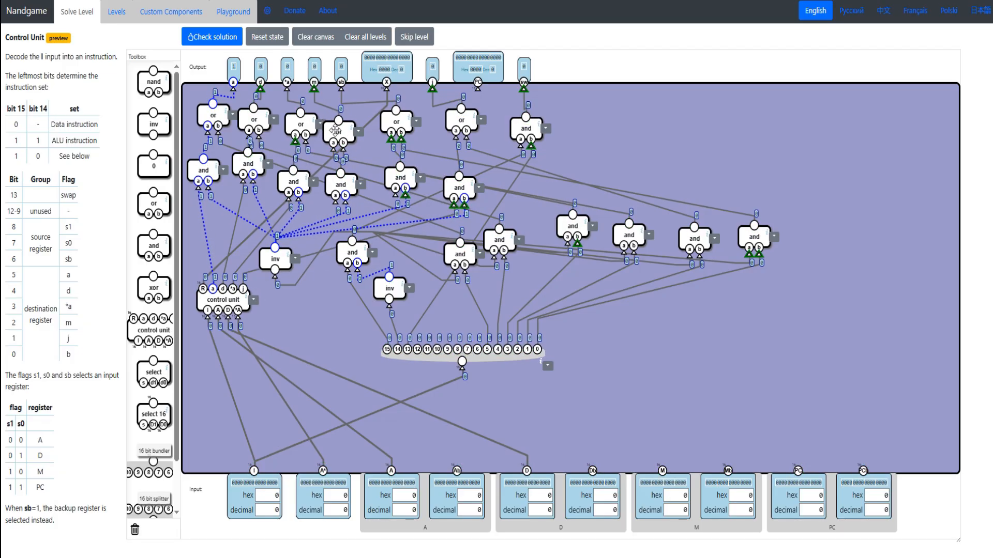
- Delete the or and and gates for outputs m and sb, and connect those outputs directly to the bit 2 and bit 0 gates
{"action": "left_click_drag", "start_coordinate": [351, 130], "coordinate": [148, 528]}
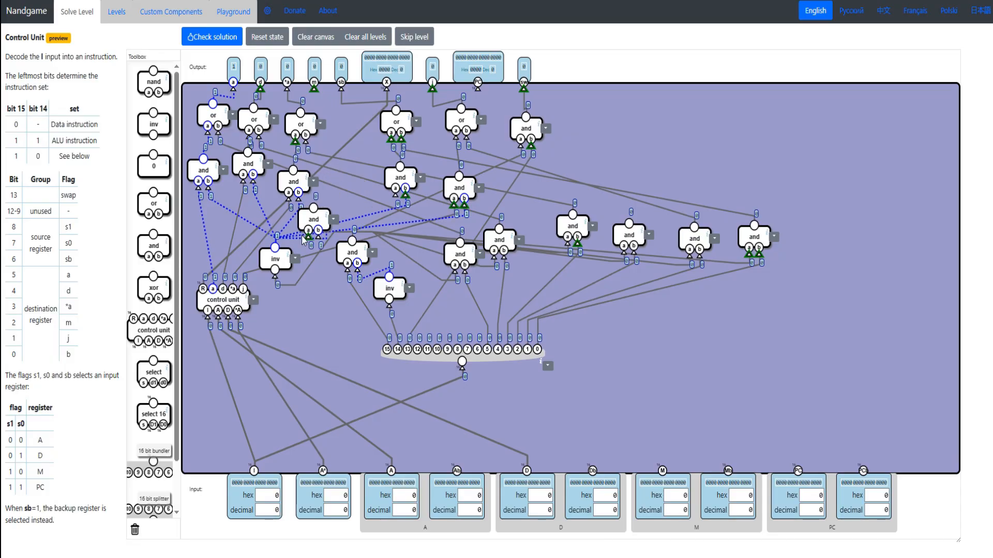
{"action": "left_click_drag", "start_coordinate": [306, 223], "coordinate": [154, 468]}
{"action": "mouse_move", "coordinate": [625, 227]}
{"action": "left_mouse_down"}
{"action": "mouse_move", "coordinate": [625, 211]}
{"action": "mouse_move", "coordinate": [620, 229]}
{"action": "left_mouse_up"}
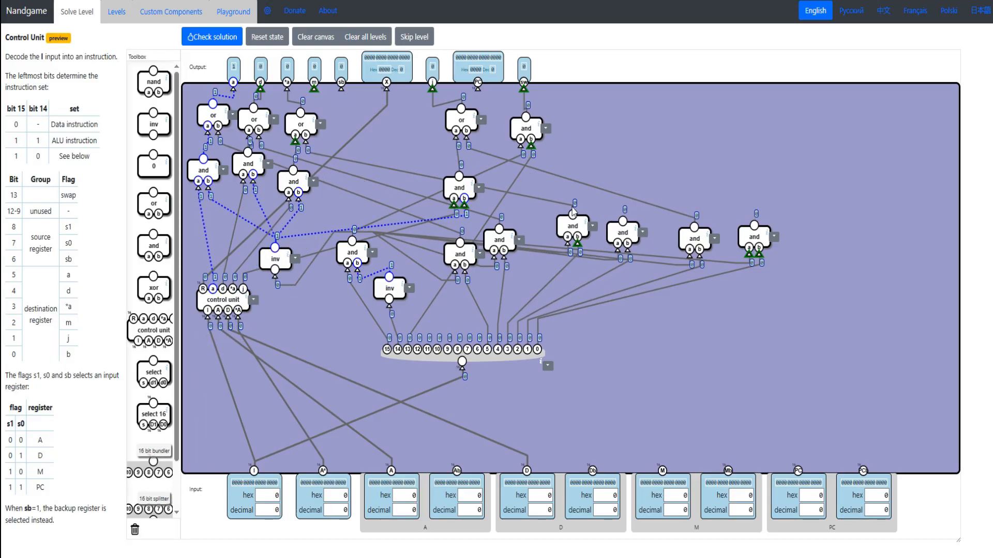
{"action": "left_click_drag", "start_coordinate": [314, 90], "coordinate": [617, 222]}
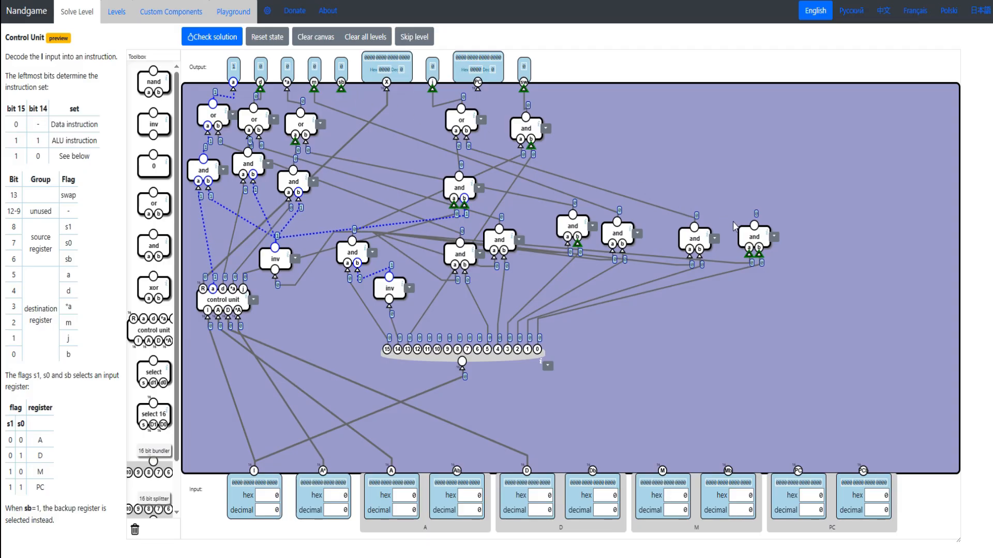
{"action": "left_click_drag", "start_coordinate": [227, 303], "coordinate": [224, 321]}
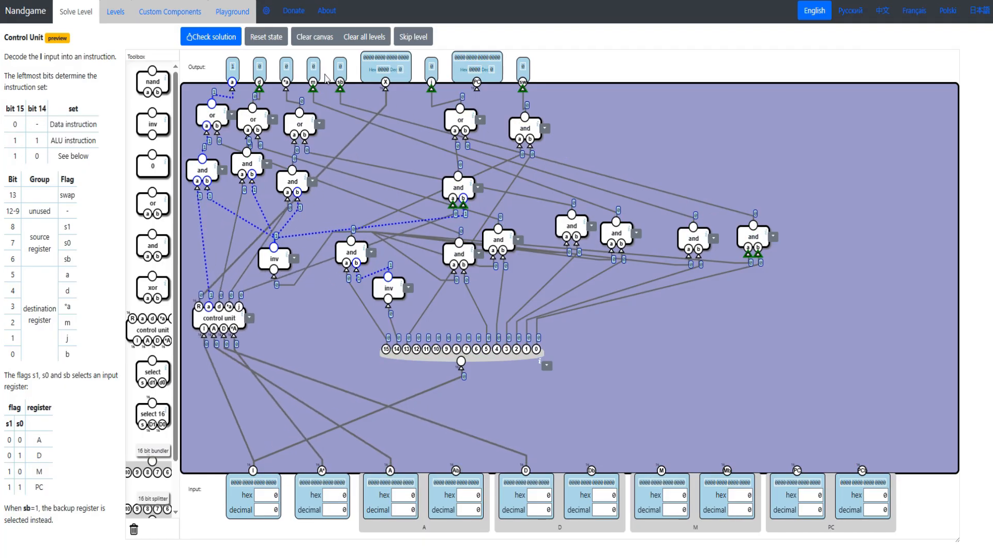
- Place a row of three select 16 components for the source register flags, and move the splitter down to make room
{"action": "left_click_drag", "start_coordinate": [13, 228], "coordinate": [77, 255]}
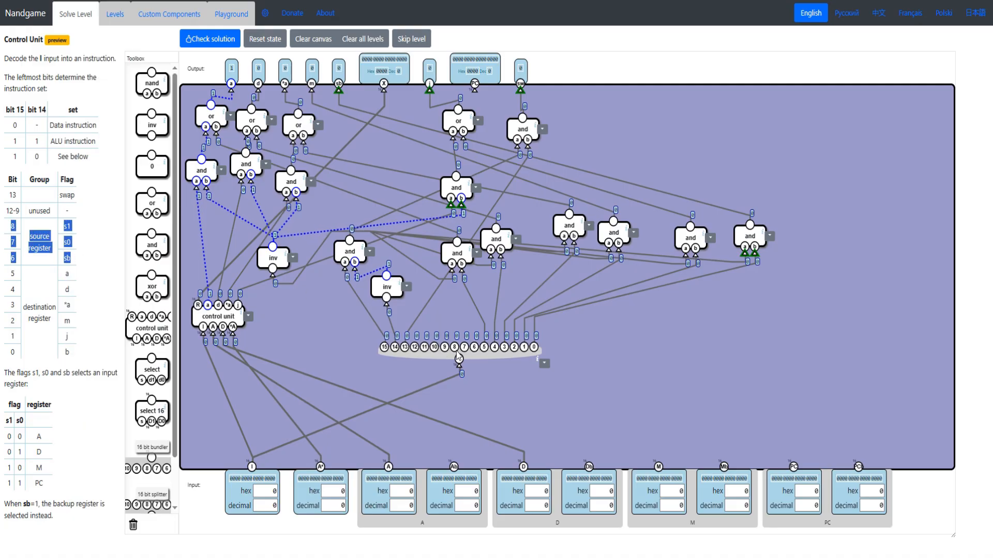
{"action": "left_click_drag", "start_coordinate": [150, 411], "coordinate": [607, 350]}
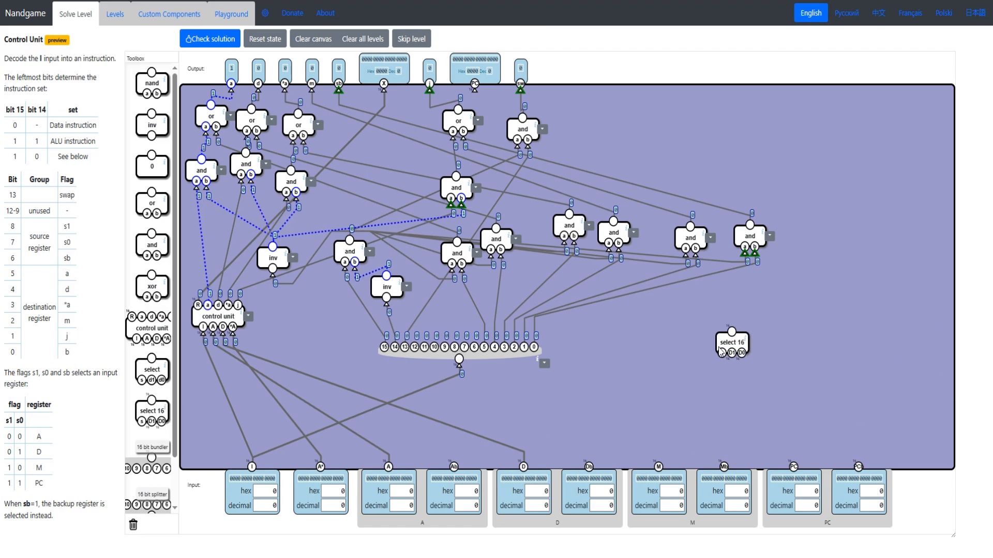
{"action": "left_click_drag", "start_coordinate": [144, 408], "coordinate": [665, 348]}
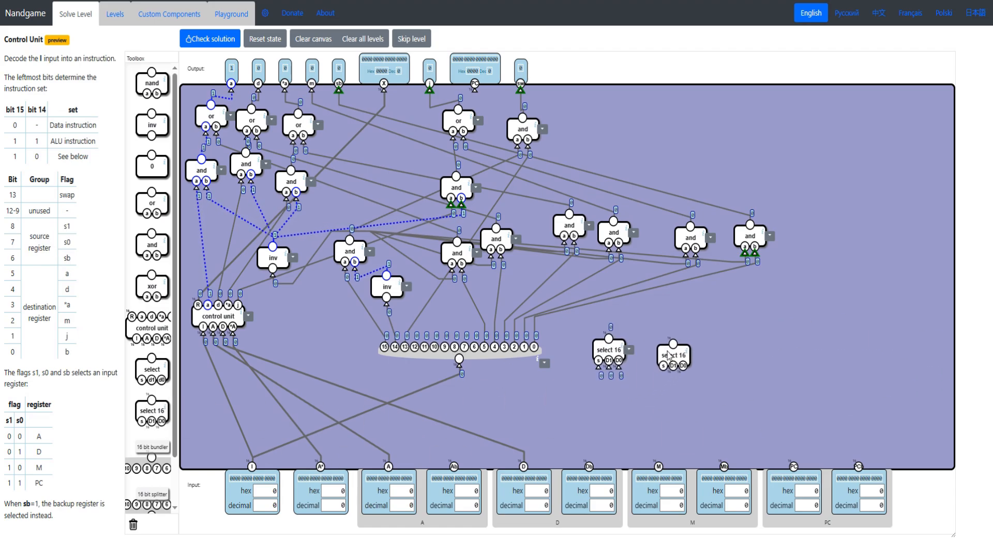
{"action": "left_click_drag", "start_coordinate": [146, 408], "coordinate": [739, 348]}
{"action": "left_click_drag", "start_coordinate": [429, 358], "coordinate": [431, 444]}
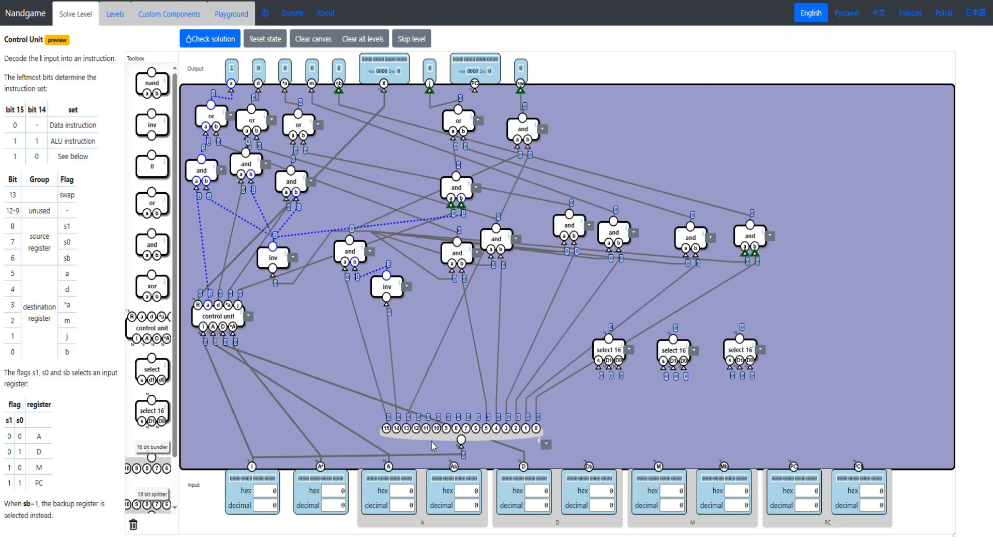
{"action": "mouse_move", "coordinate": [605, 355]}
{"action": "left_mouse_down"}
{"action": "mouse_move", "coordinate": [583, 339]}
{"action": "mouse_move", "coordinate": [617, 356]}
{"action": "left_mouse_up"}
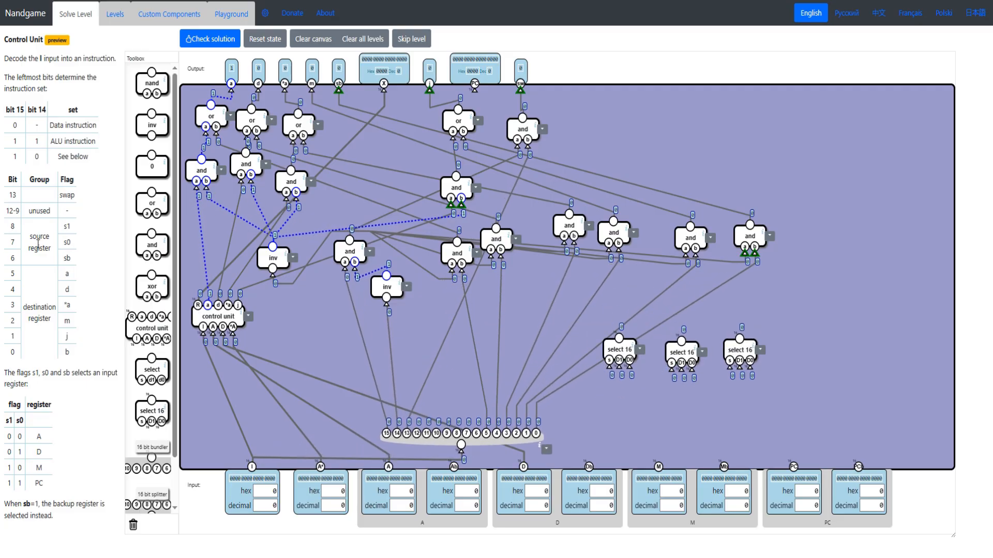
{"action": "left_click_drag", "start_coordinate": [12, 244], "coordinate": [77, 244]}
{"action": "left_click_drag", "start_coordinate": [9, 224], "coordinate": [66, 224]}
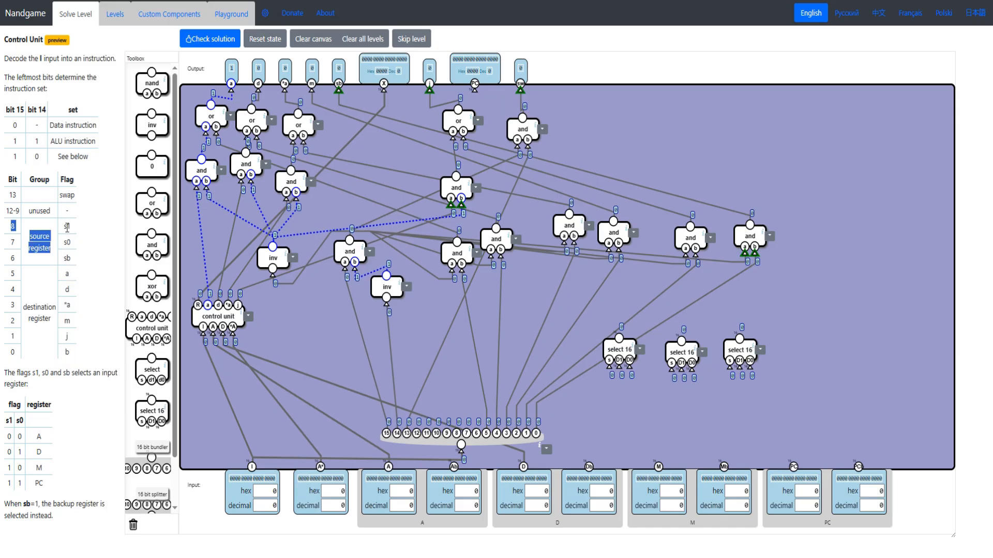
{"action": "left_click", "coordinate": [73, 226]}
{"action": "left_click_drag", "start_coordinate": [621, 346], "coordinate": [613, 334]}
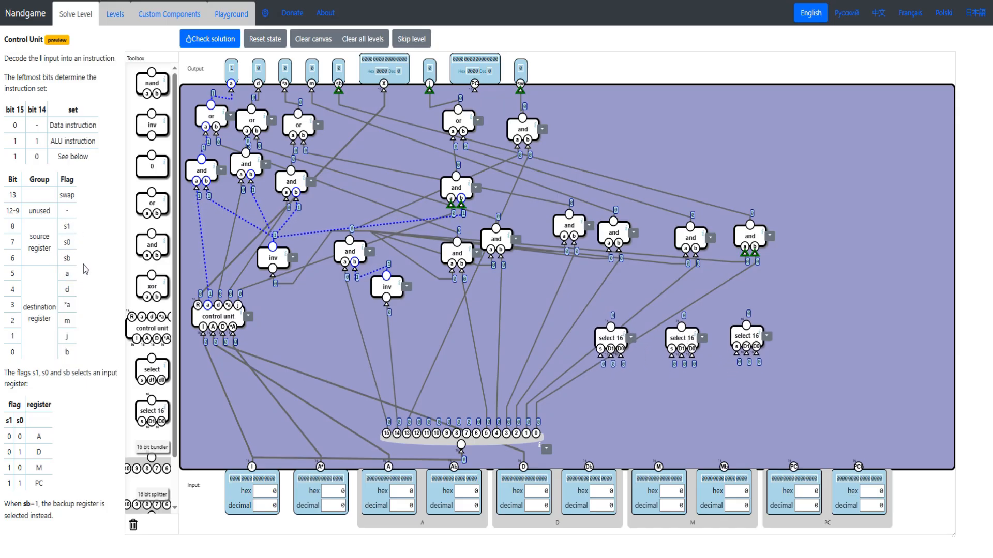
- Add a second row of four select 16 components below the first, and connect their s inputs to splitter bit 6 for flag sb
{"action": "left_click_drag", "start_coordinate": [79, 260], "coordinate": [25, 259]}
{"action": "left_click", "coordinate": [52, 261]}
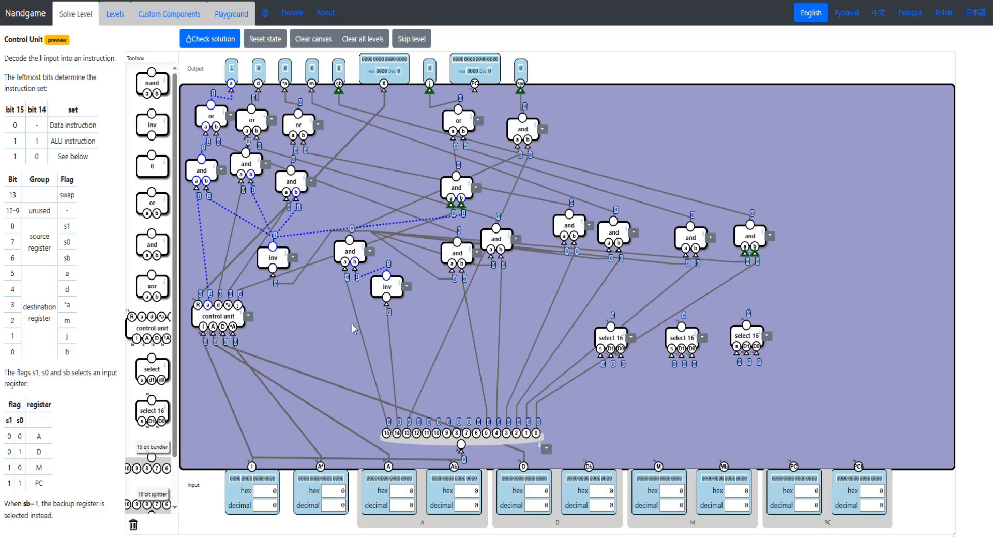
{"action": "left_click_drag", "start_coordinate": [151, 411], "coordinate": [567, 410]}
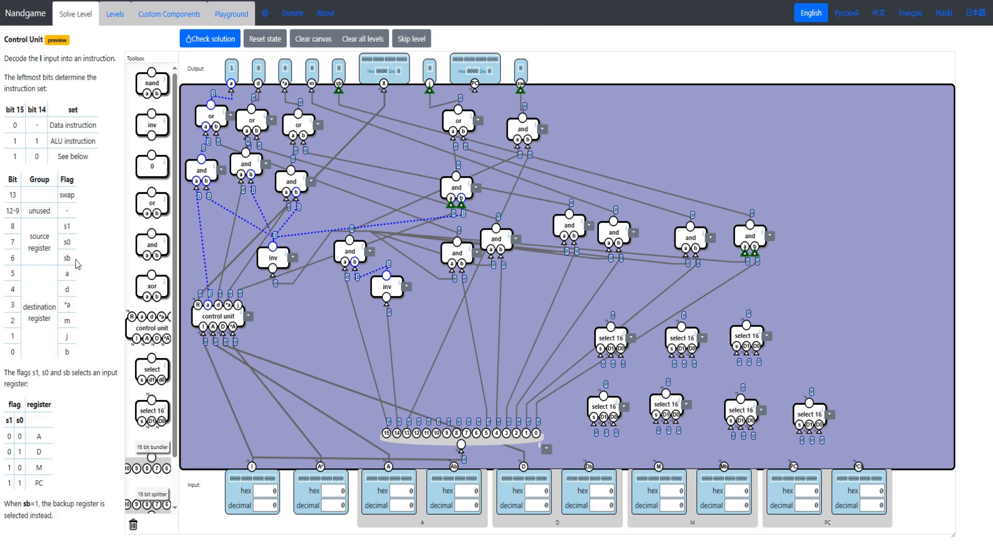
{"action": "left_click_drag", "start_coordinate": [6, 263], "coordinate": [14, 258]}
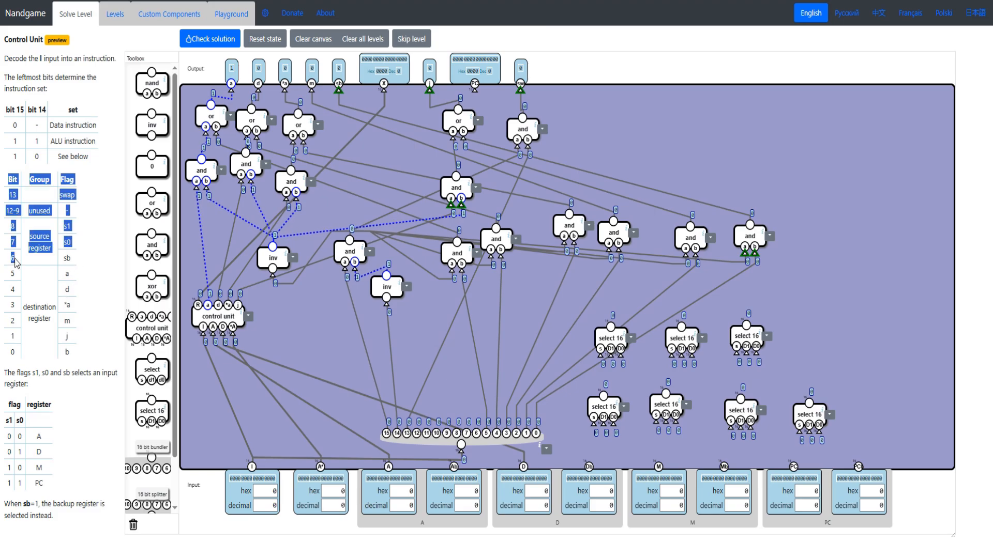
{"action": "left_click", "coordinate": [15, 263]}
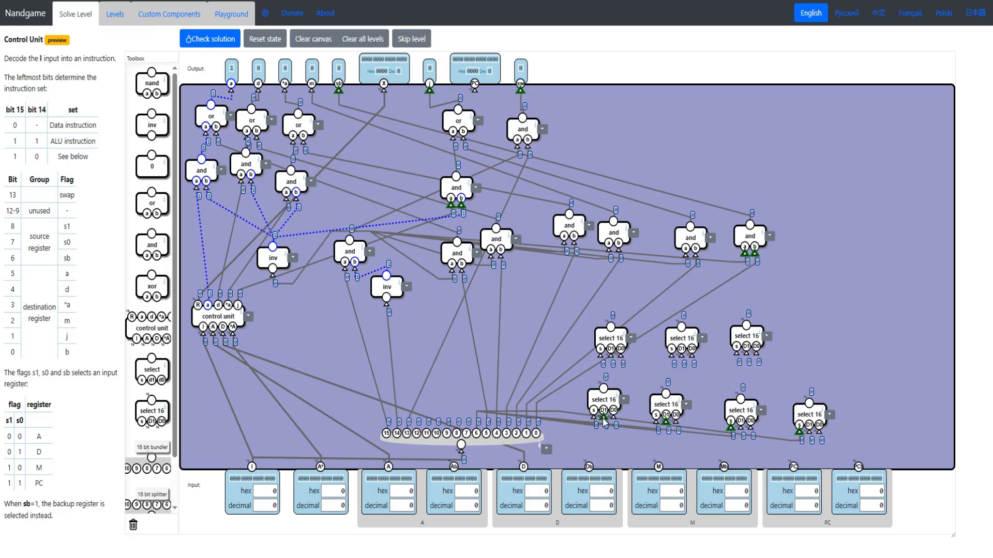
- Connect the D1 inputs of the four lower select 16 components to the backup registers of A, D, M and PC
{"action": "left_click_drag", "start_coordinate": [604, 423], "coordinate": [454, 471]}
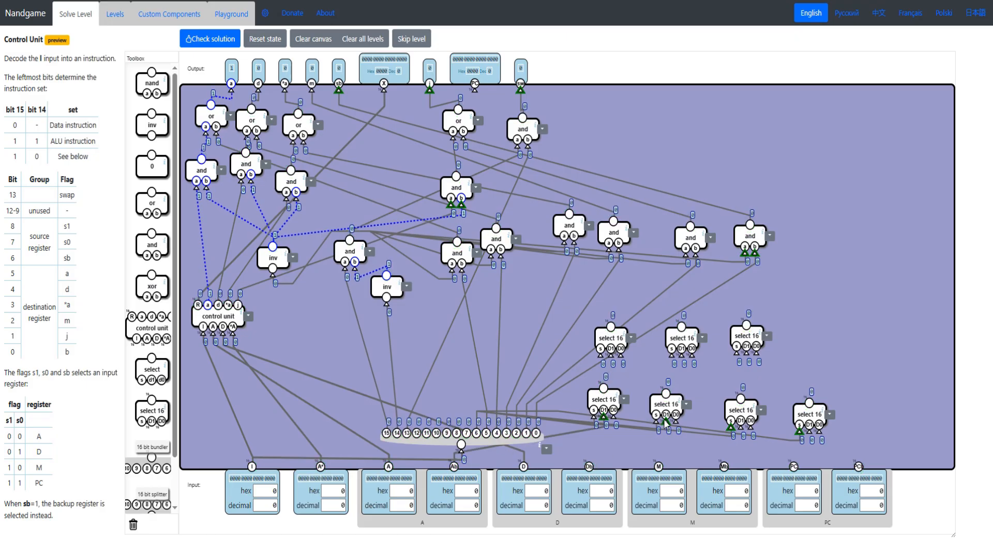
{"action": "left_click_drag", "start_coordinate": [611, 464], "coordinate": [589, 469]}
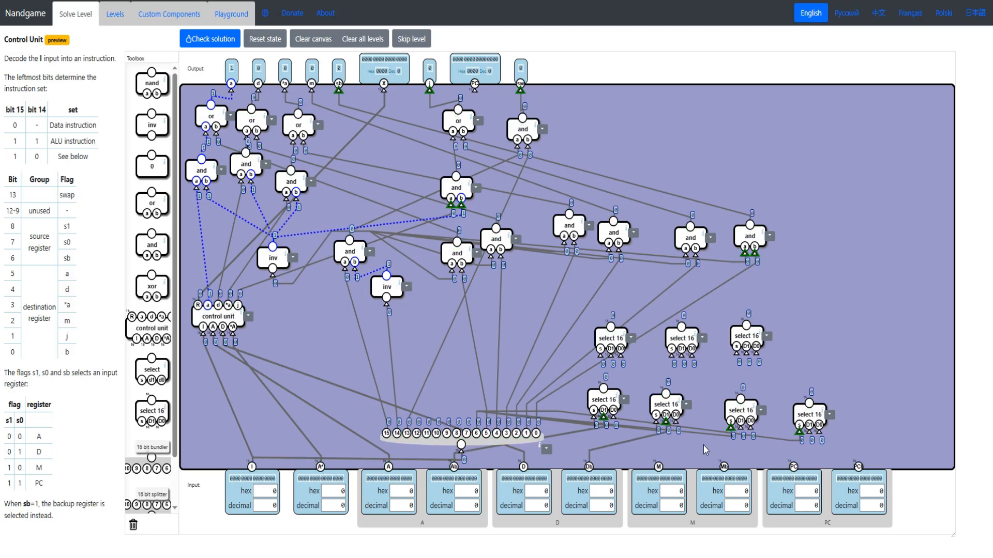
{"action": "left_click_drag", "start_coordinate": [723, 466], "coordinate": [859, 468]}
{"action": "left_click_drag", "start_coordinate": [614, 414], "coordinate": [601, 423]}
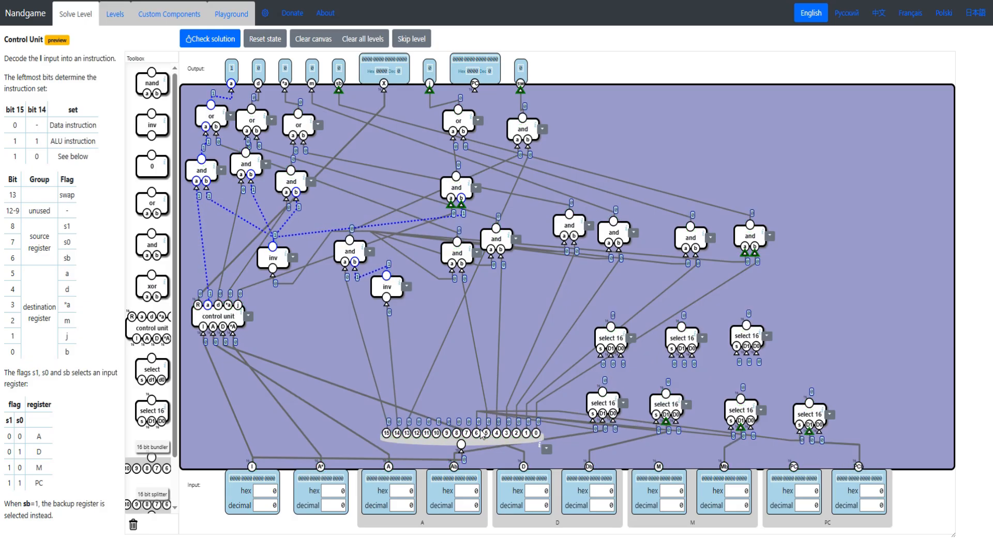
- Connect the D0 inputs of the four lower select 16 components to the A, D, M and PC registers, and straighten the row
{"action": "left_click_drag", "start_coordinate": [438, 456], "coordinate": [390, 468]}
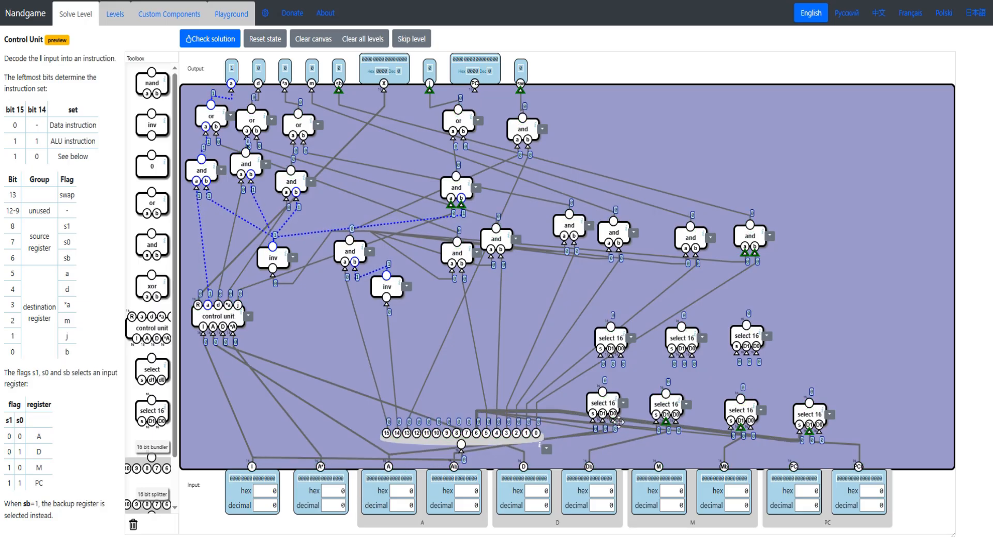
{"action": "left_click_drag", "start_coordinate": [676, 423], "coordinate": [524, 468]}
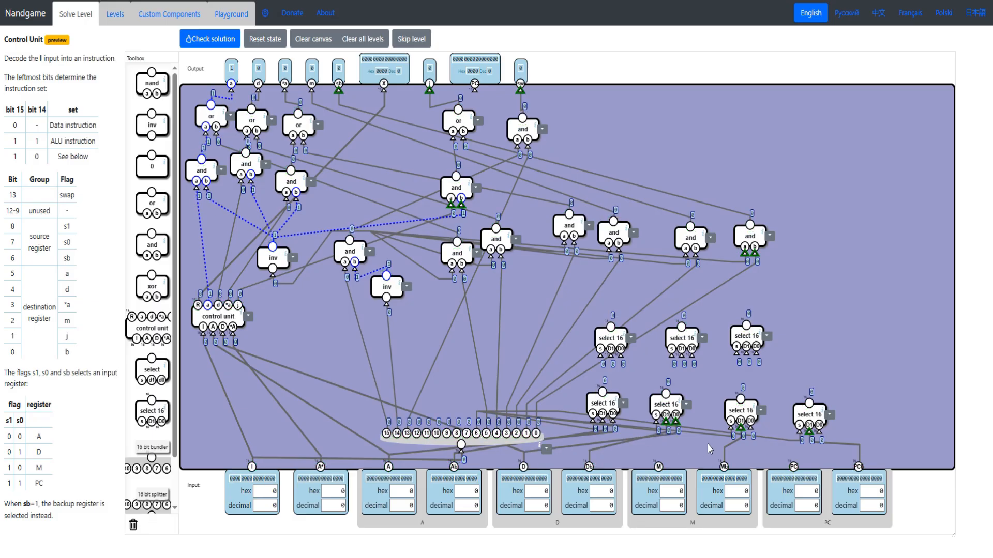
{"action": "left_click_drag", "start_coordinate": [659, 468], "coordinate": [750, 428]}
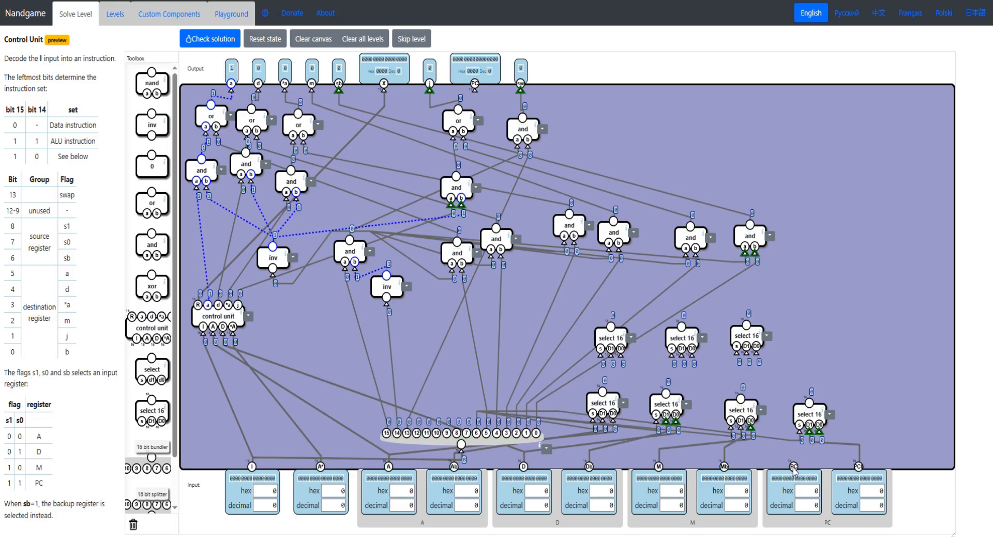
{"action": "left_click_drag", "start_coordinate": [793, 468], "coordinate": [793, 469]}
{"action": "left_click_drag", "start_coordinate": [670, 407], "coordinate": [668, 406]}
{"action": "left_click_drag", "start_coordinate": [605, 401], "coordinate": [603, 401]}
{"action": "left_click_drag", "start_coordinate": [739, 407], "coordinate": [732, 407]}
{"action": "left_click_drag", "start_coordinate": [814, 412], "coordinate": [801, 411]}
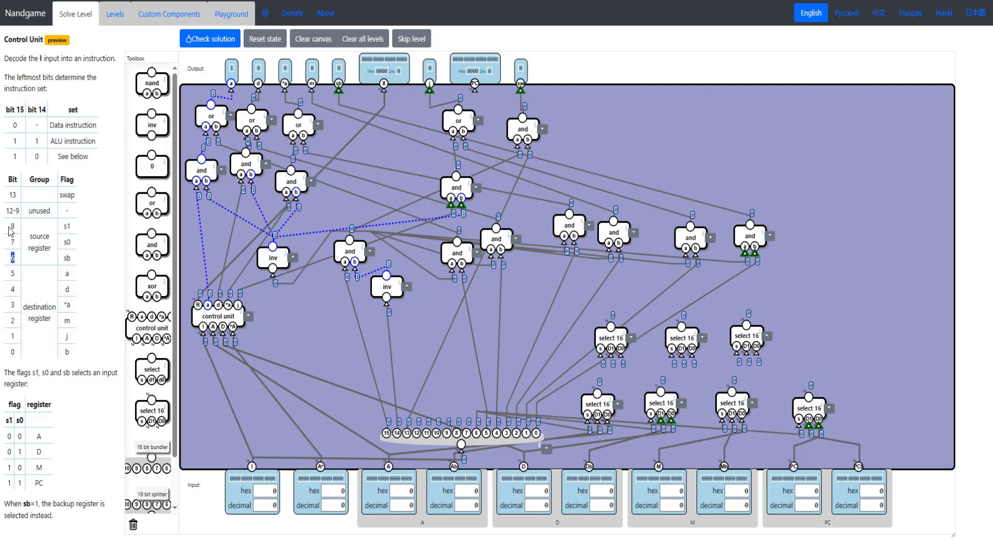
- Place an and gate just below the first upper select 16, and move the upper row of select 16 components up to make room
{"action": "left_click_drag", "start_coordinate": [27, 248], "coordinate": [19, 234]}
{"action": "left_click", "coordinate": [30, 423]}
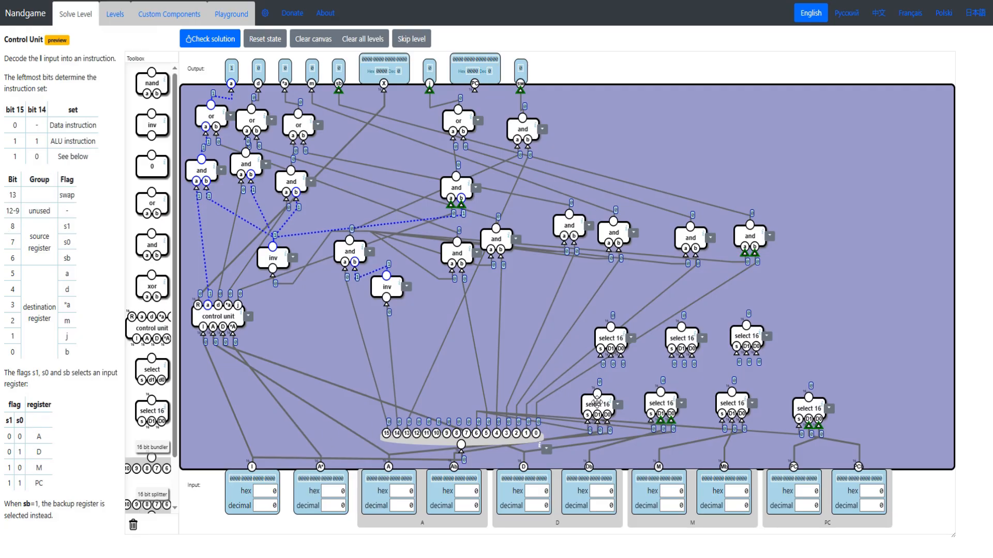
{"action": "left_click_drag", "start_coordinate": [597, 403], "coordinate": [596, 410]}
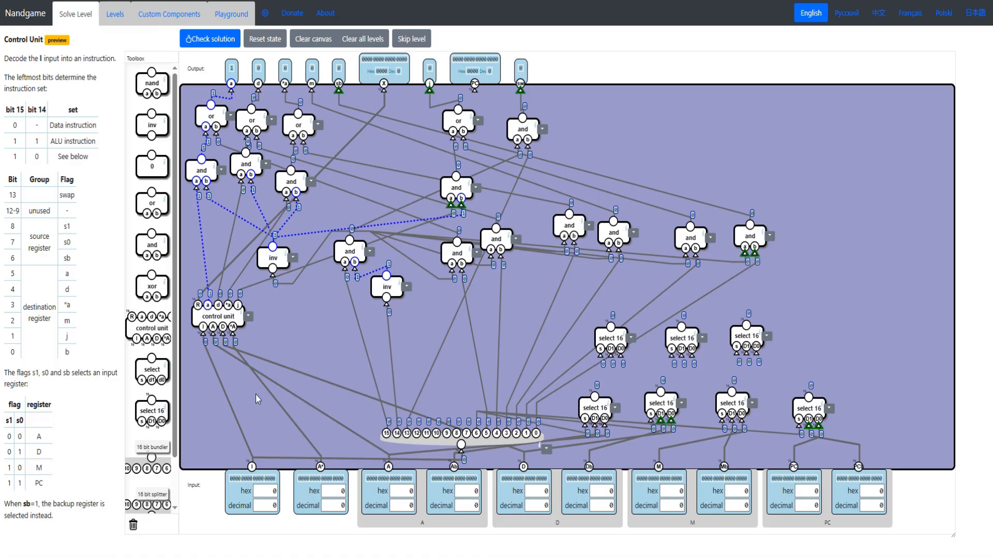
{"action": "left_click_drag", "start_coordinate": [150, 244], "coordinate": [558, 368]}
{"action": "left_click_drag", "start_coordinate": [610, 339], "coordinate": [612, 318]}
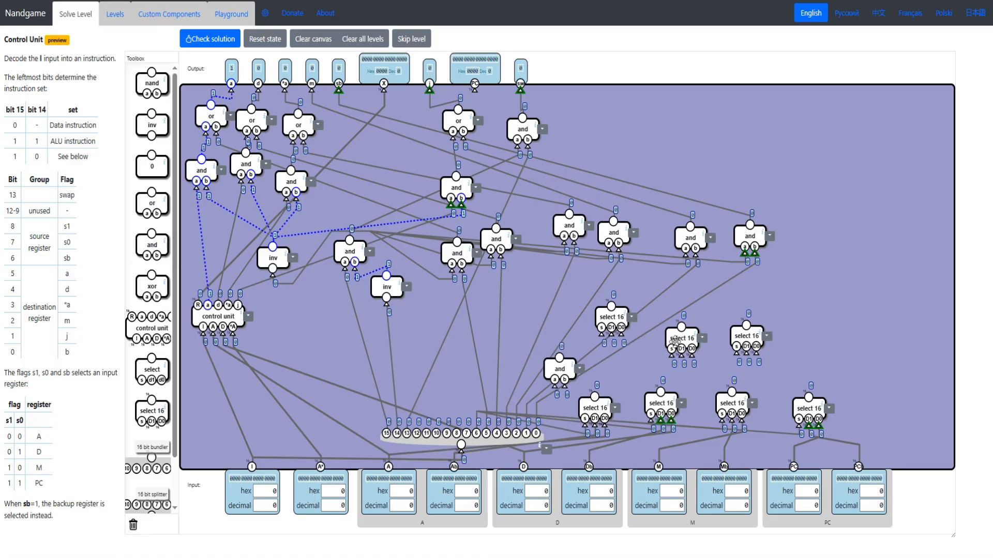
{"action": "left_click_drag", "start_coordinate": [682, 339], "coordinate": [682, 315]}
{"action": "left_click_drag", "start_coordinate": [750, 341], "coordinate": [753, 321]}
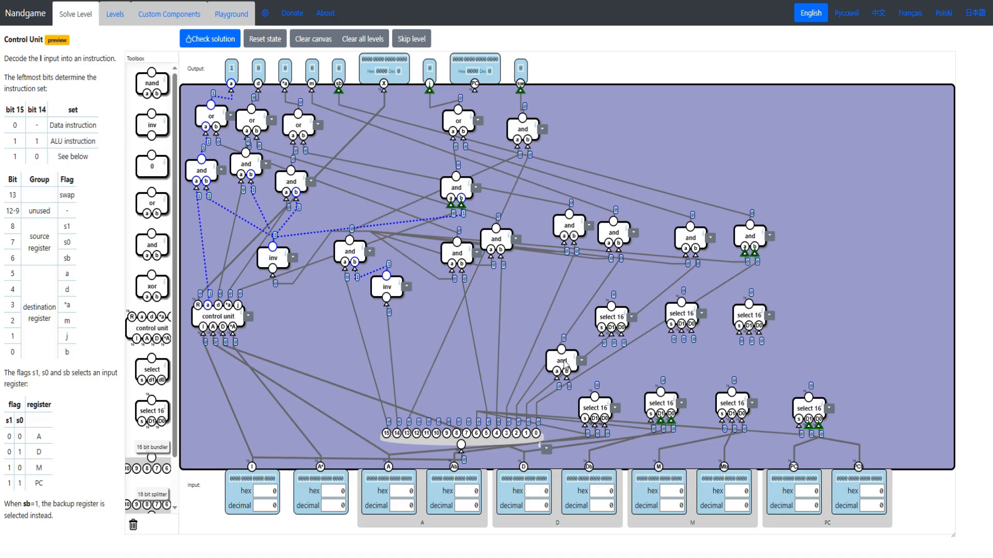
{"action": "left_click_drag", "start_coordinate": [560, 368], "coordinate": [561, 357]}
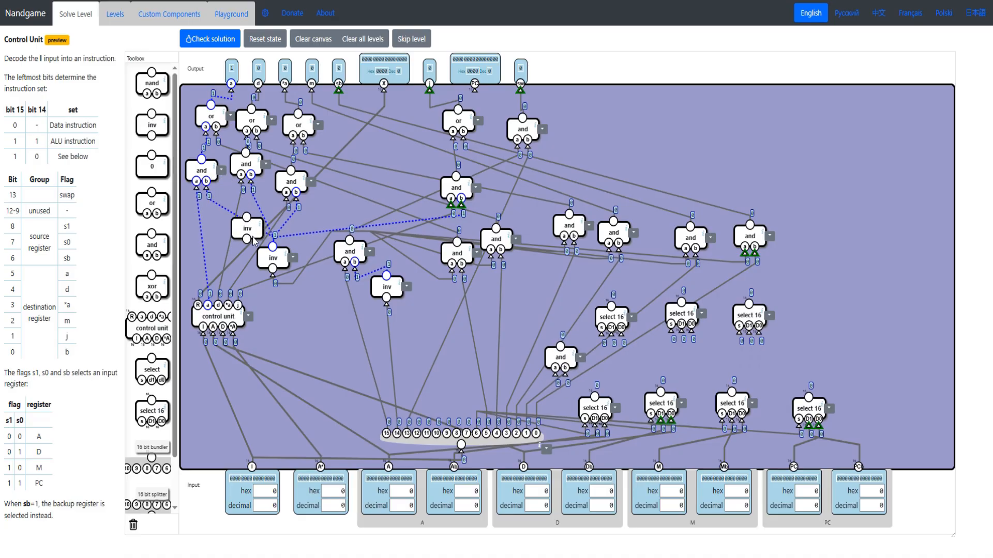
- Feed inverted splitter bits 8 and 7 through the and gate to the first upper select 16's s, and wire its D1 to A's lower select
{"action": "left_click_drag", "start_coordinate": [314, 293], "coordinate": [457, 434]}
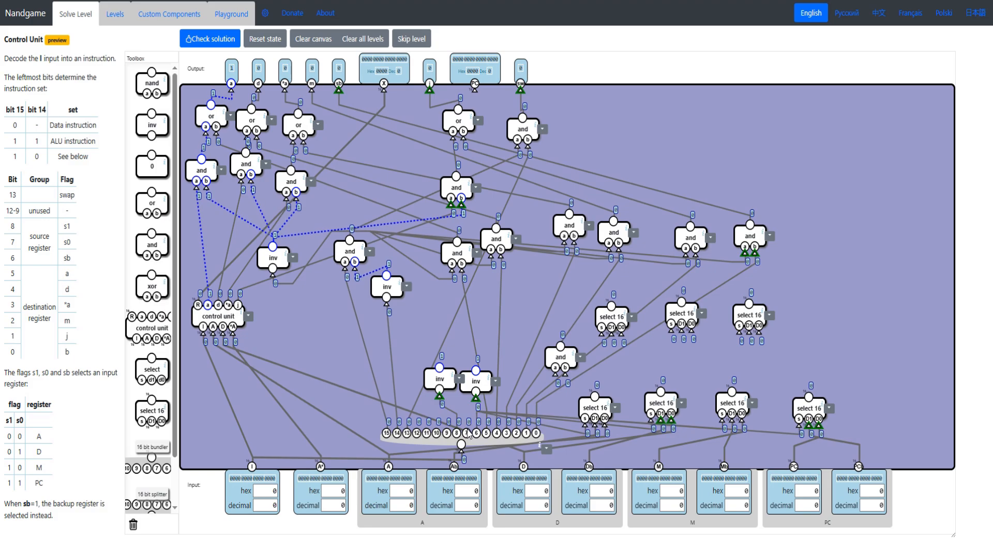
{"action": "left_click_drag", "start_coordinate": [437, 371], "coordinate": [429, 377]}
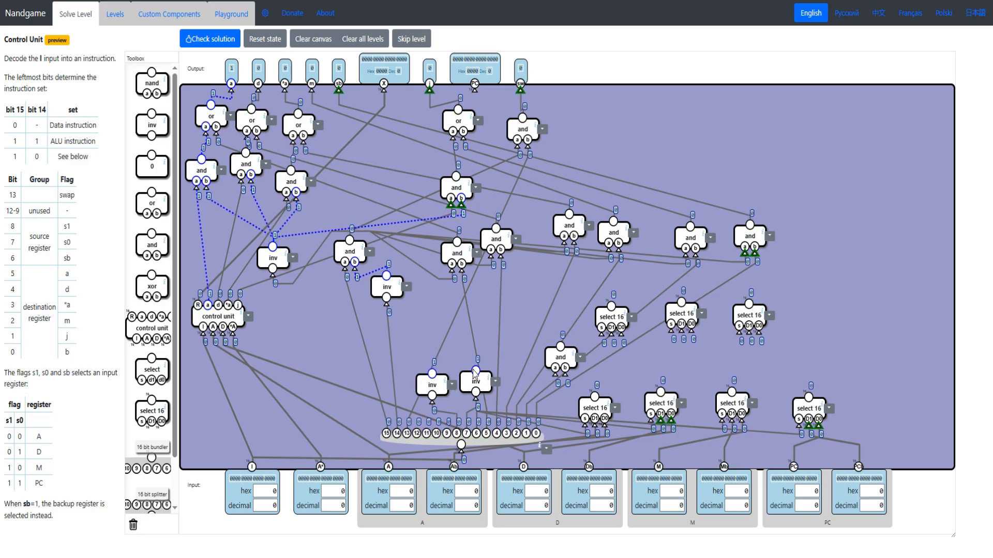
{"action": "left_click_drag", "start_coordinate": [564, 354], "coordinate": [433, 373]}
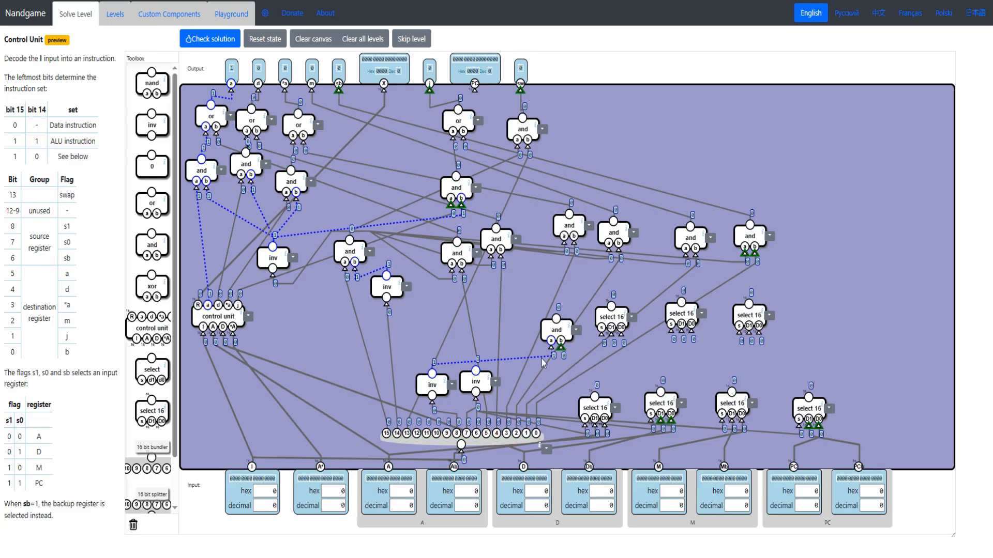
{"action": "left_click_drag", "start_coordinate": [561, 347], "coordinate": [476, 372]}
{"action": "mouse_move", "coordinate": [566, 328]}
{"action": "left_mouse_down"}
{"action": "mouse_move", "coordinate": [565, 353]}
{"action": "mouse_move", "coordinate": [556, 345]}
{"action": "left_mouse_up"}
{"action": "left_click_drag", "start_coordinate": [611, 317], "coordinate": [596, 398]}
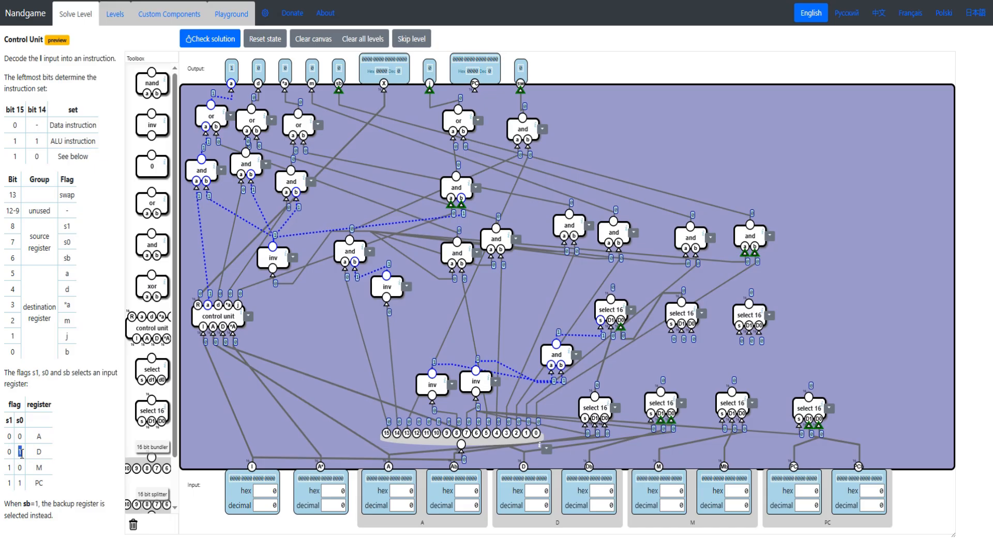
- Add a second and gate for inverted bit 8 and bit 7, and wire the second upper select 16 to it and to D's lower select 16
{"action": "left_click_drag", "start_coordinate": [518, 371], "coordinate": [636, 369]}
{"action": "left_click_drag", "start_coordinate": [492, 397], "coordinate": [432, 374]}
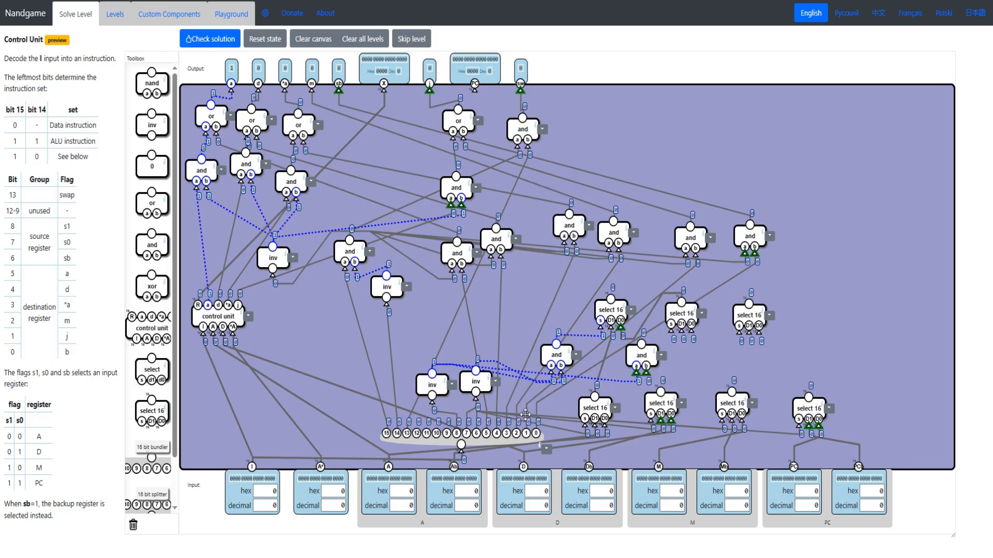
{"action": "left_click_drag", "start_coordinate": [525, 414], "coordinate": [460, 443]}
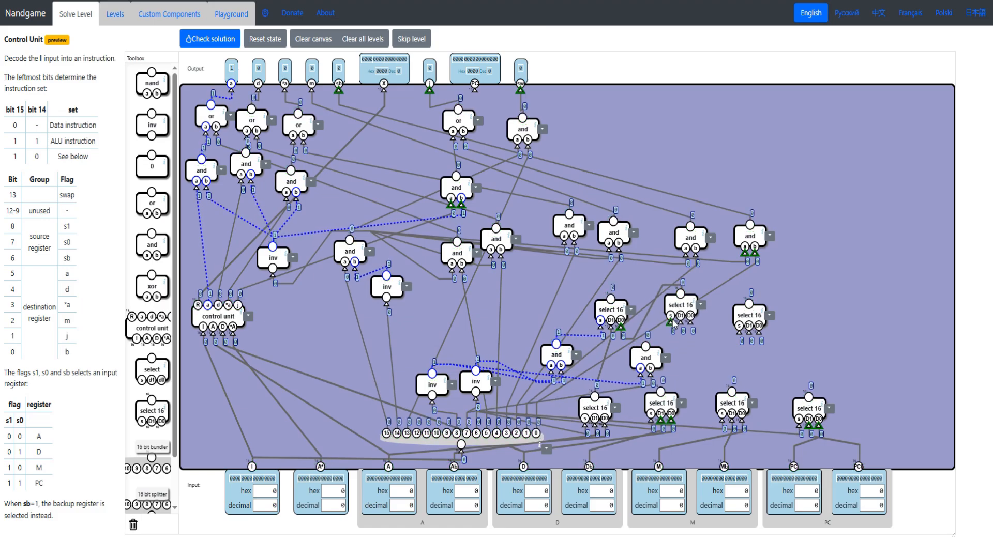
{"action": "left_click_drag", "start_coordinate": [646, 358], "coordinate": [660, 410]}
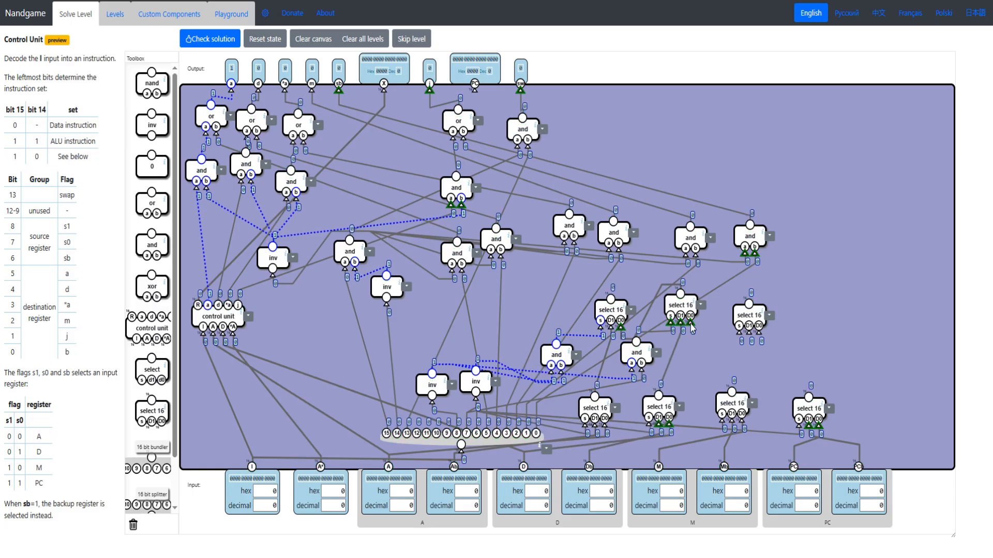
{"action": "left_click_drag", "start_coordinate": [690, 322], "coordinate": [750, 311]}
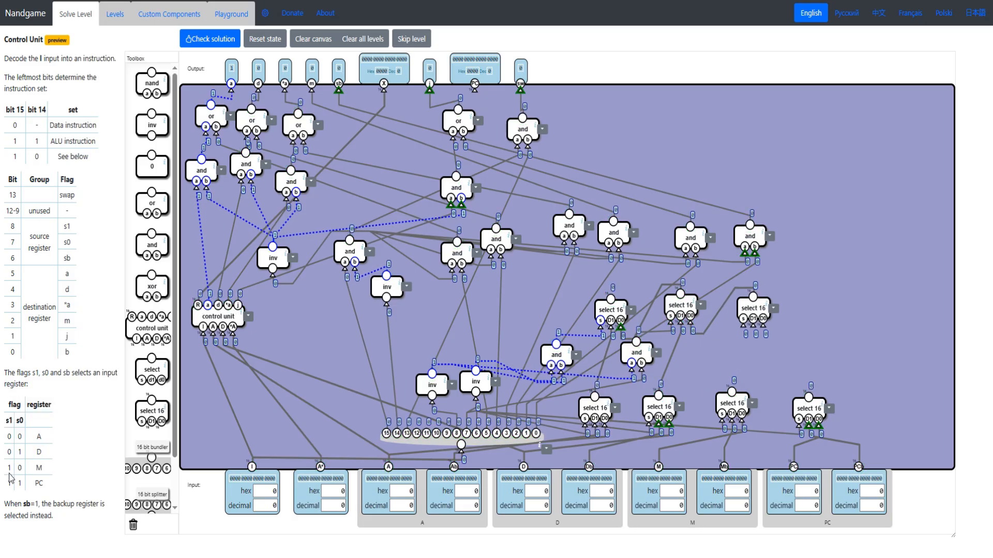
- Place a third and gate for source register M, and connect its inputs to splitter bit 8 and the inverted bit 7
{"action": "left_click_drag", "start_coordinate": [12, 471], "coordinate": [16, 469]}
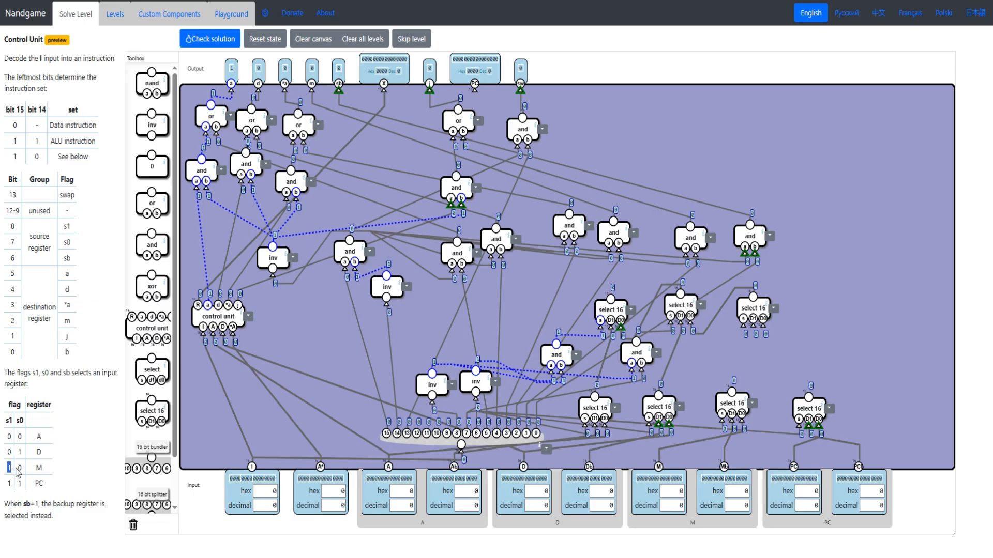
{"action": "double_click", "coordinate": [20, 468]}
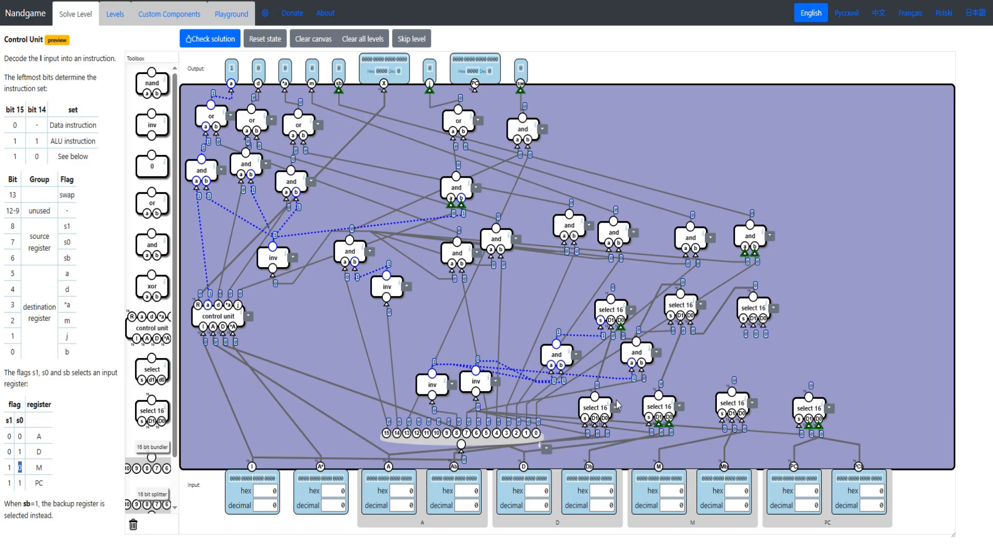
{"action": "left_click", "coordinate": [743, 321]}
{"action": "left_click_drag", "start_coordinate": [150, 247], "coordinate": [456, 433]}
{"action": "left_click", "coordinate": [717, 354]}
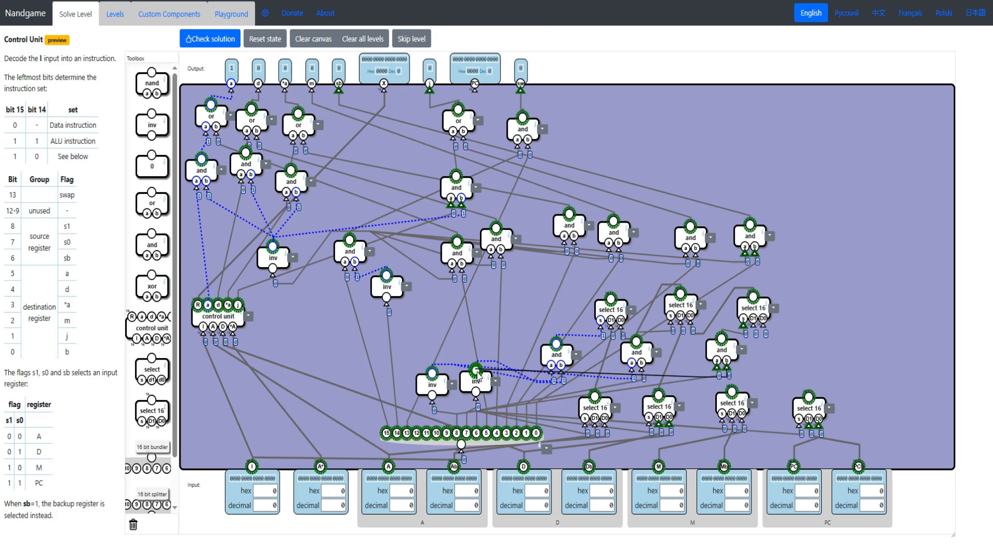
- Connect the third upper select 16's s to the third and gate, D1 to M's lower select 16 and D0 to PC's
{"action": "mouse_move", "coordinate": [760, 302]}
{"action": "left_mouse_down"}
{"action": "mouse_move", "coordinate": [767, 290]}
{"action": "mouse_move", "coordinate": [773, 299]}
{"action": "left_mouse_up"}
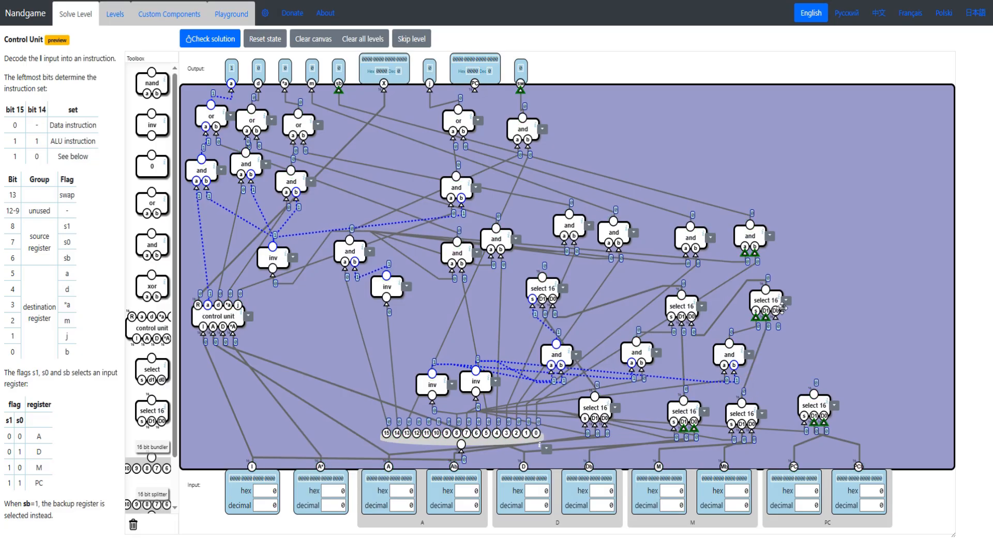
{"action": "left_click_drag", "start_coordinate": [815, 383], "coordinate": [815, 395]}
{"action": "left_click_drag", "start_coordinate": [6, 434], "coordinate": [41, 483]}
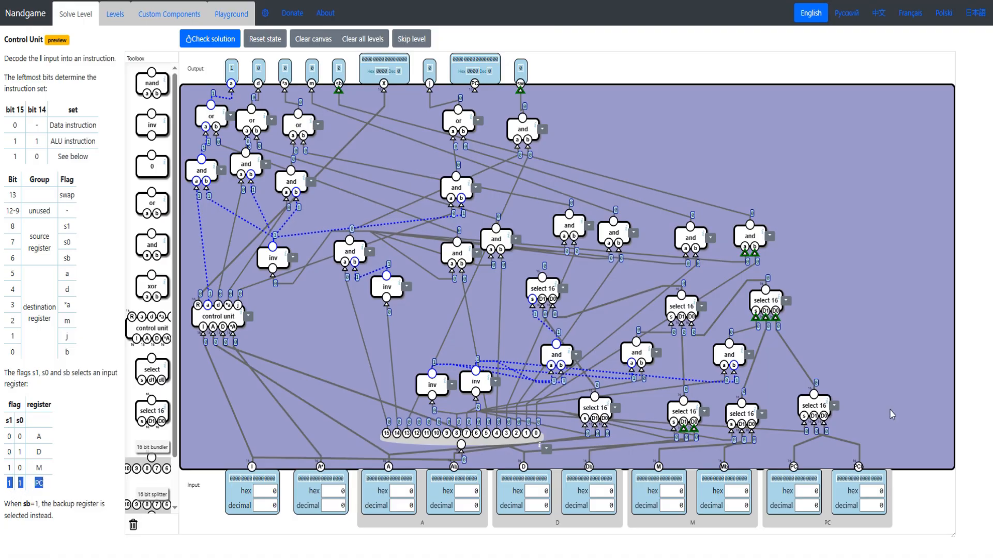
{"action": "left_click_drag", "start_coordinate": [815, 396], "coordinate": [815, 393]}
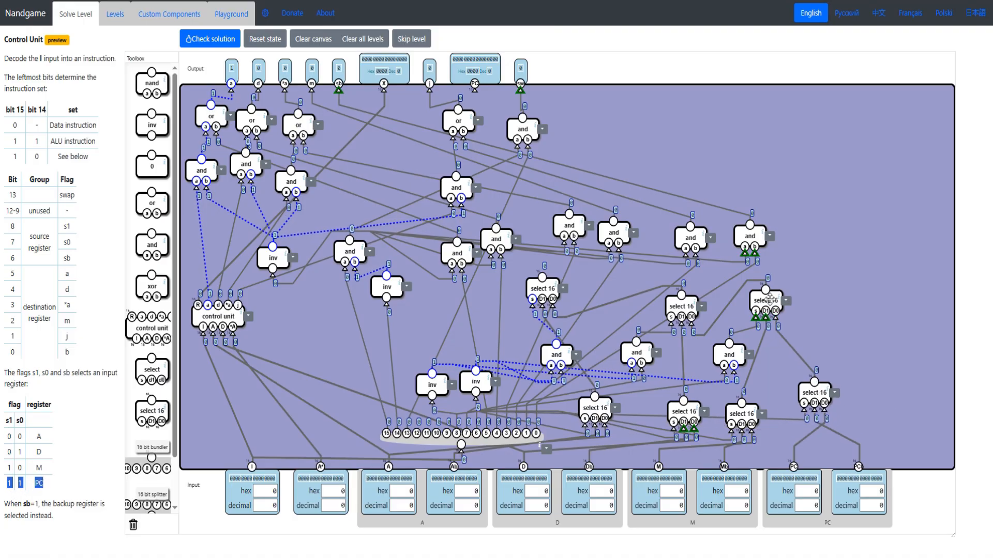
{"action": "left_click_drag", "start_coordinate": [768, 299], "coordinate": [775, 300]}
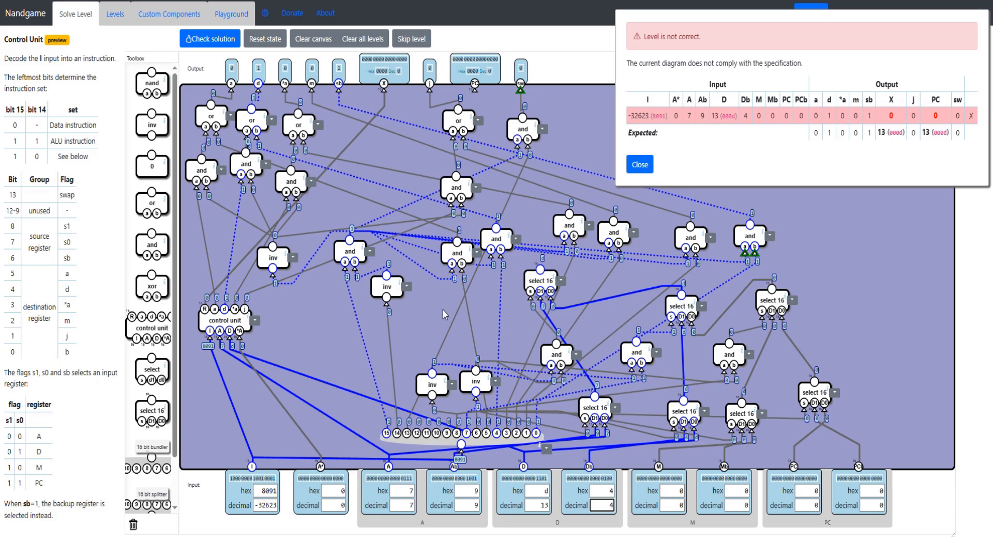
- Place a select 16 below output X, with s from the instruction-set and gate, D1 from the first upper select 16 and D0 from control unit R
{"action": "mouse_move", "coordinate": [351, 251]}
{"action": "left_mouse_down"}
{"action": "mouse_move", "coordinate": [359, 256]}
{"action": "mouse_move", "coordinate": [348, 247]}
{"action": "left_mouse_up"}
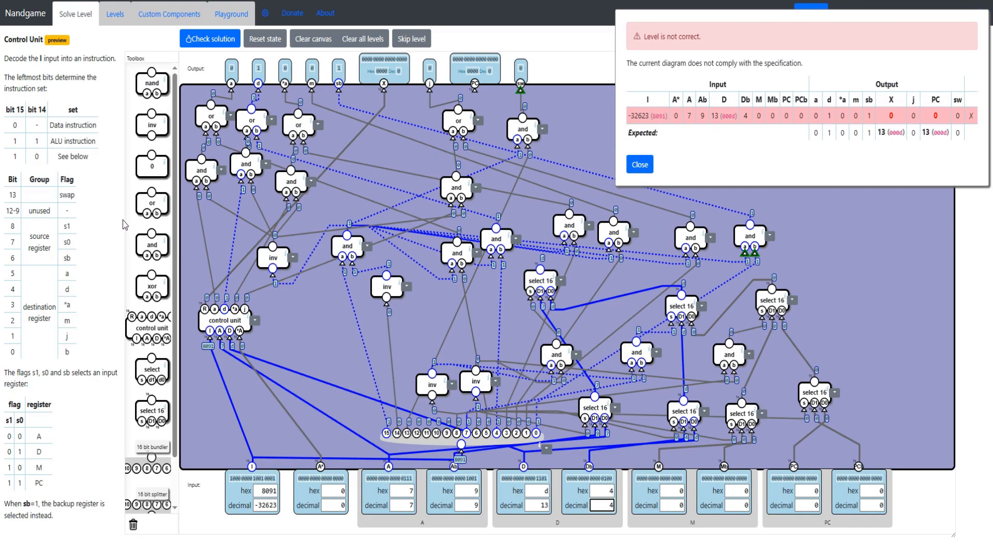
{"action": "double_click", "coordinate": [37, 156]}
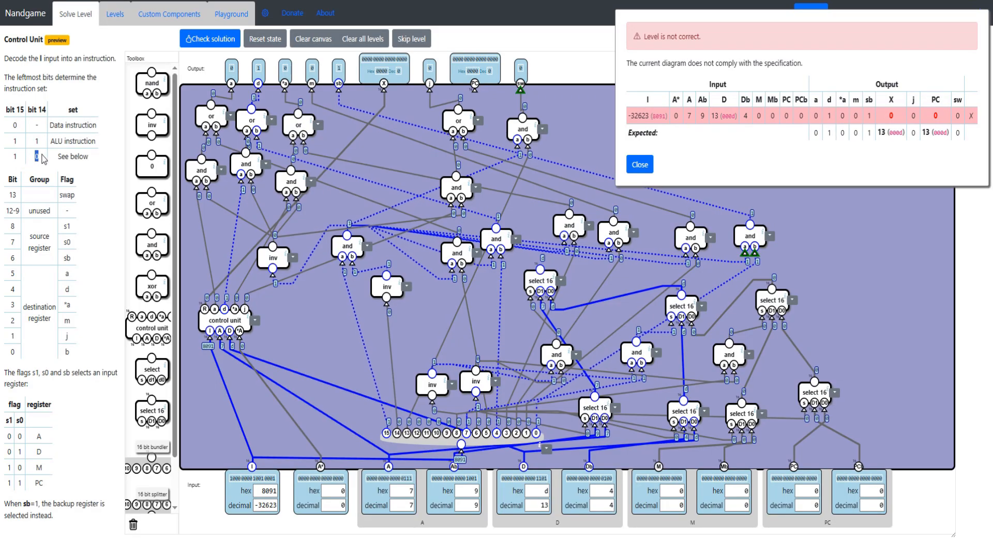
{"action": "left_click_drag", "start_coordinate": [347, 247], "coordinate": [348, 260]}
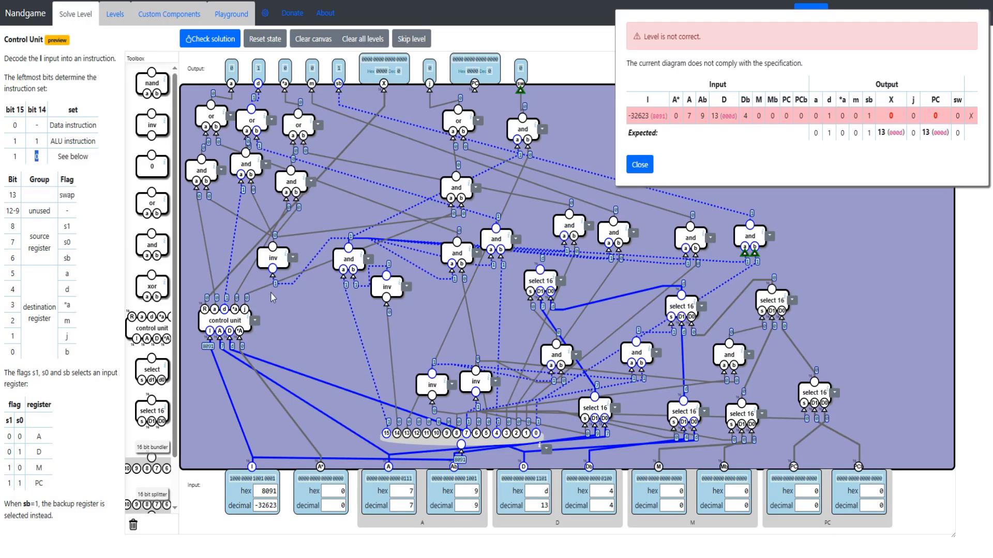
{"action": "left_click_drag", "start_coordinate": [139, 374], "coordinate": [372, 145]}
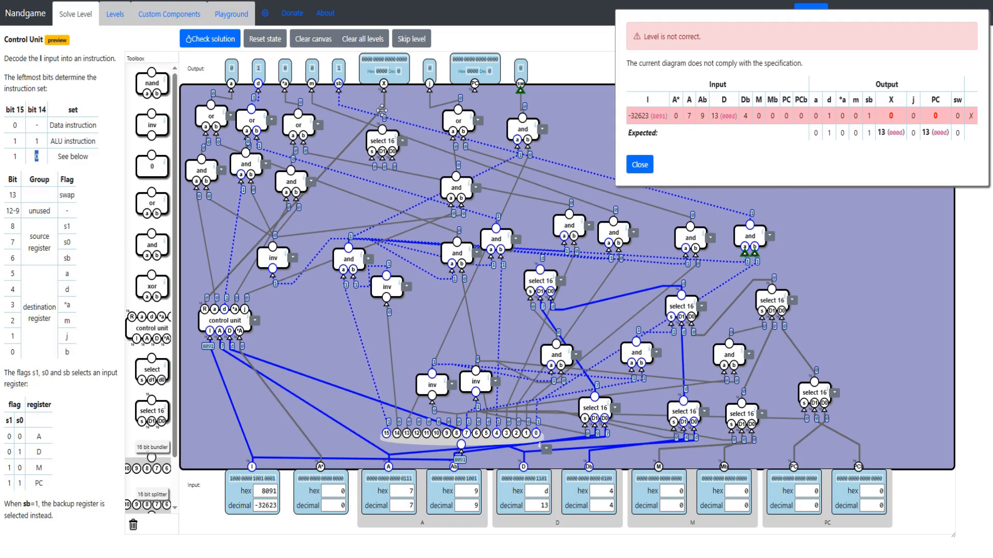
{"action": "left_click_drag", "start_coordinate": [372, 156], "coordinate": [351, 250]}
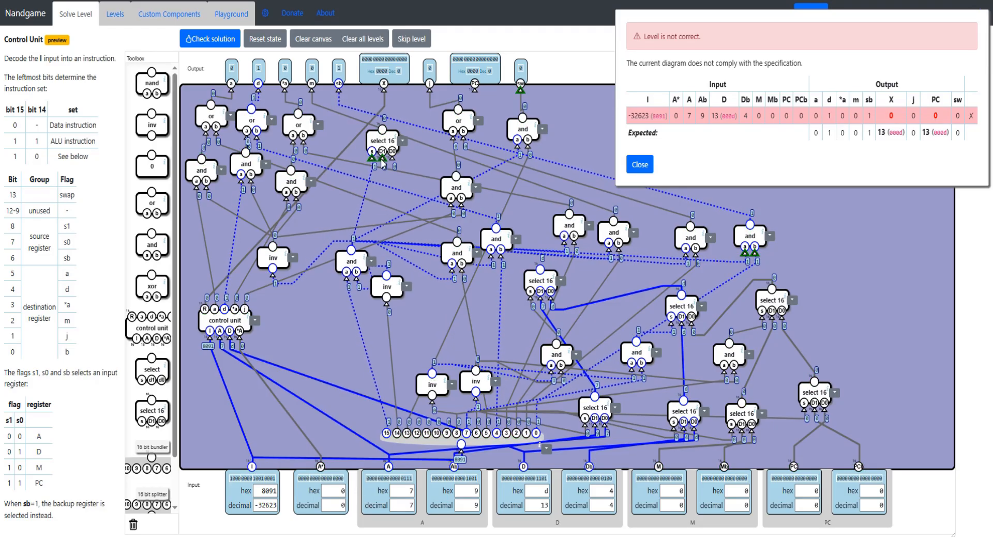
{"action": "left_click_drag", "start_coordinate": [383, 152], "coordinate": [540, 270]}
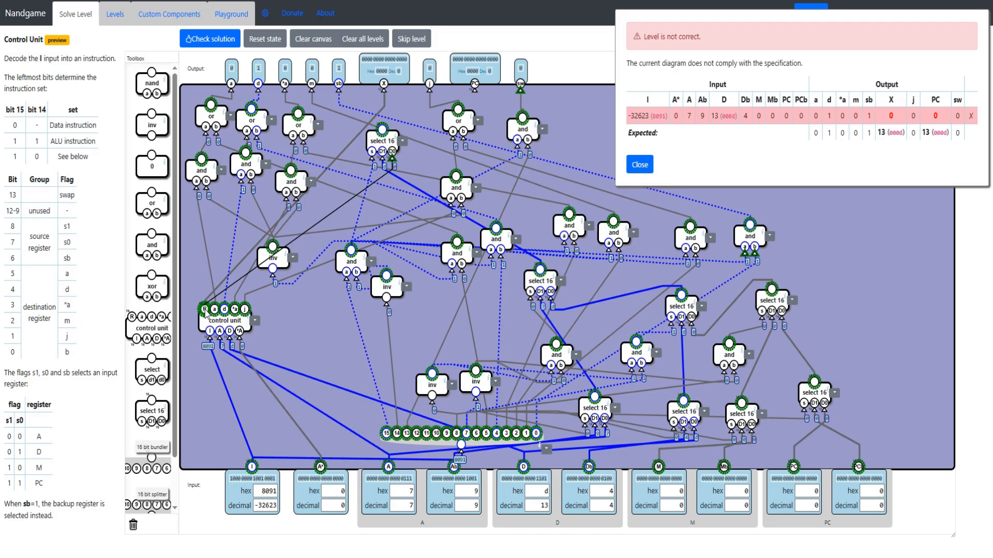
- Connect the new select 16's output to the X and PC outputs, and check the solution
{"action": "left_click_drag", "start_coordinate": [384, 91], "coordinate": [382, 130]}
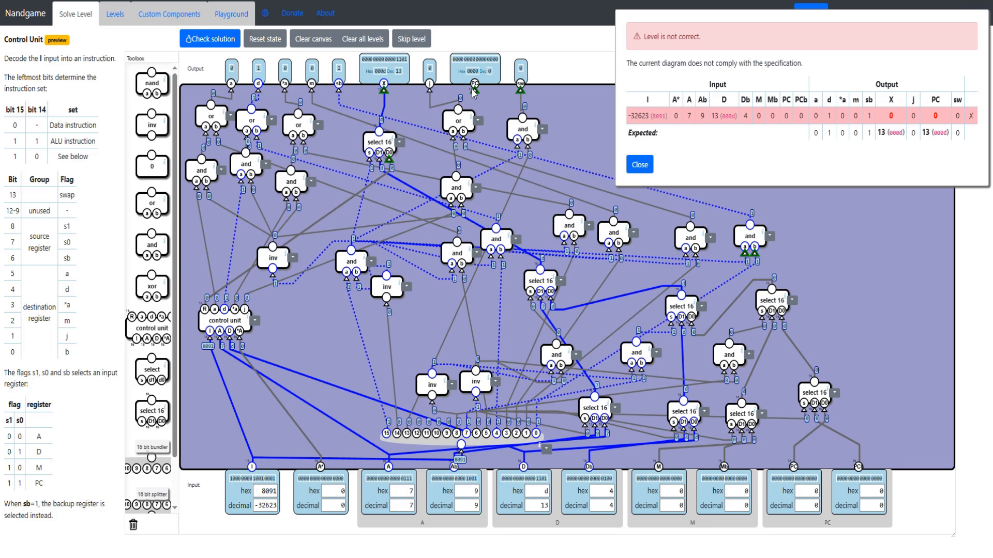
{"action": "left_click_drag", "start_coordinate": [388, 125], "coordinate": [470, 93]}
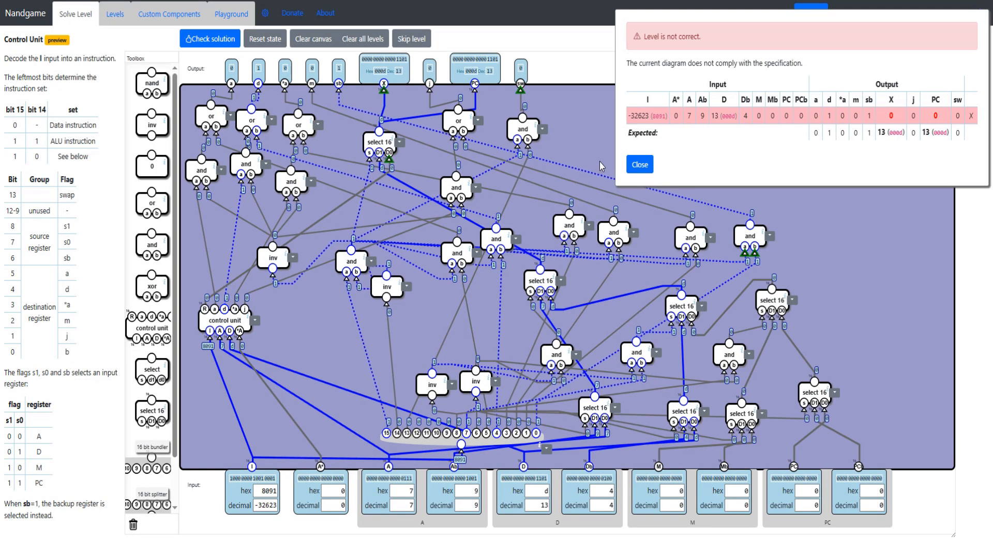
{"action": "left_click", "coordinate": [640, 165]}
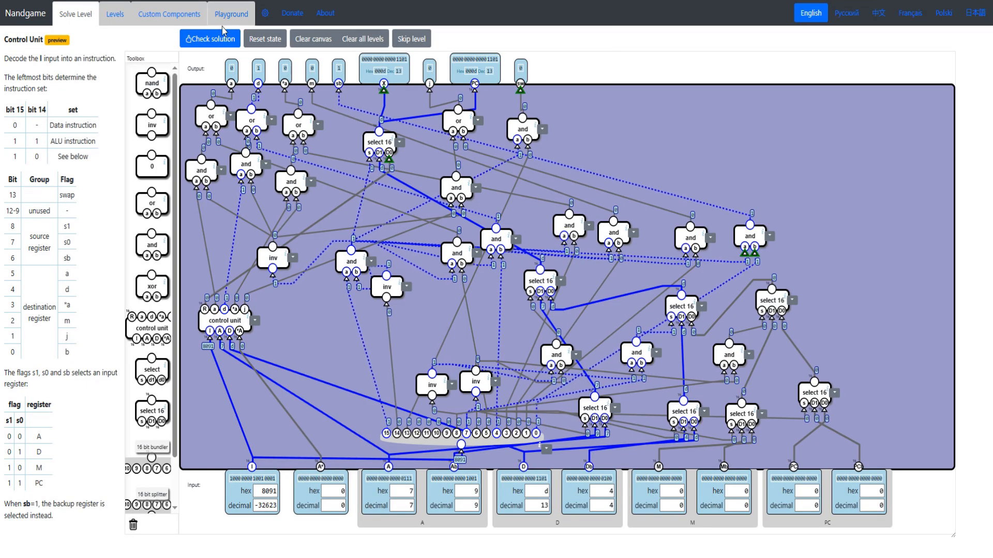
{"action": "left_click", "coordinate": [215, 40]}
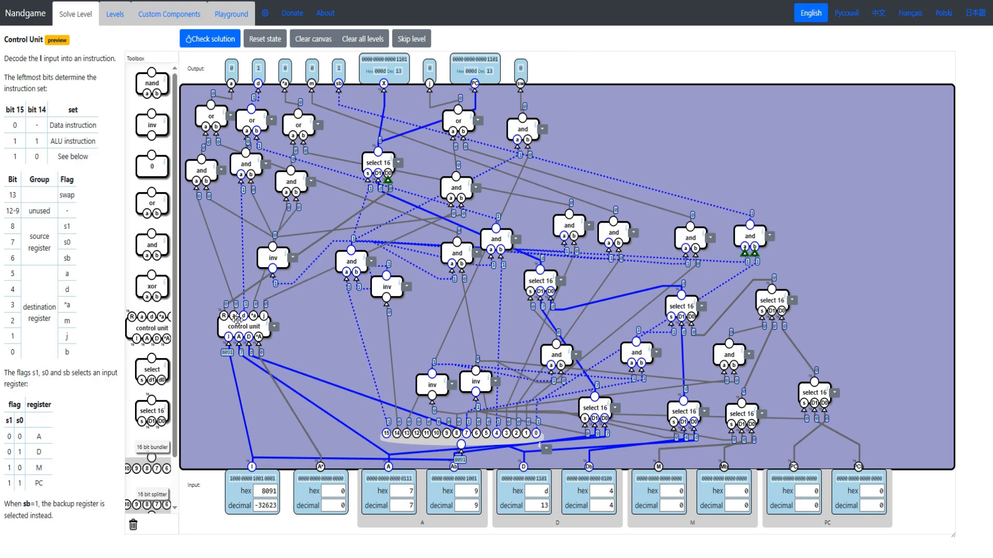
{"action": "left_click_drag", "start_coordinate": [244, 327], "coordinate": [238, 332]}
{"action": "left_click_drag", "start_coordinate": [102, 148], "coordinate": [50, 140]}
{"action": "left_click", "coordinate": [14, 128]}
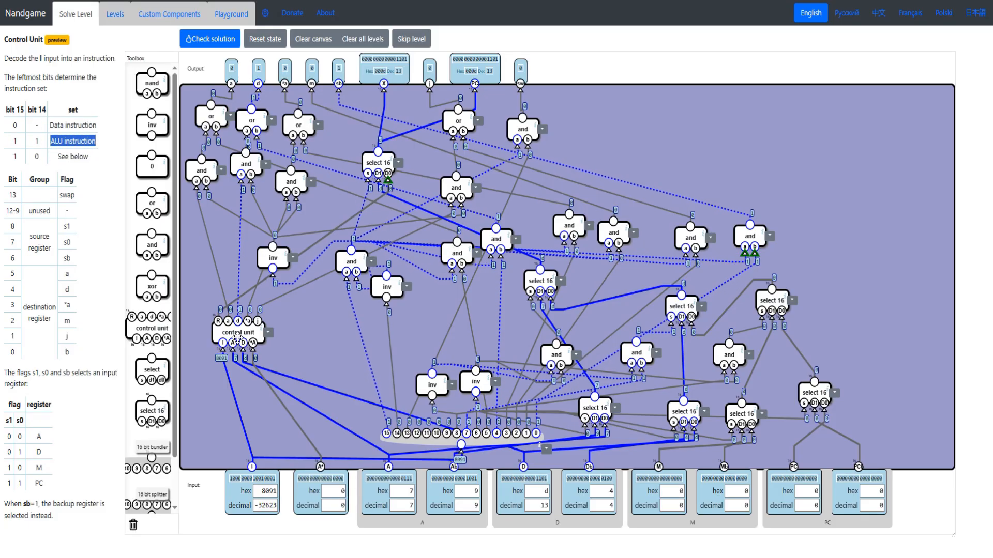
- Tidy the control unit, 16 bit splitter, lower inverters and lower and gates on the canvas, and check the solution
{"action": "mouse_move", "coordinate": [239, 333]}
{"action": "left_mouse_down"}
{"action": "mouse_move", "coordinate": [259, 345]}
{"action": "mouse_move", "coordinate": [239, 316]}
{"action": "mouse_move", "coordinate": [249, 319]}
{"action": "left_mouse_up"}
{"action": "left_click_drag", "start_coordinate": [90, 476], "coordinate": [15, 192]}
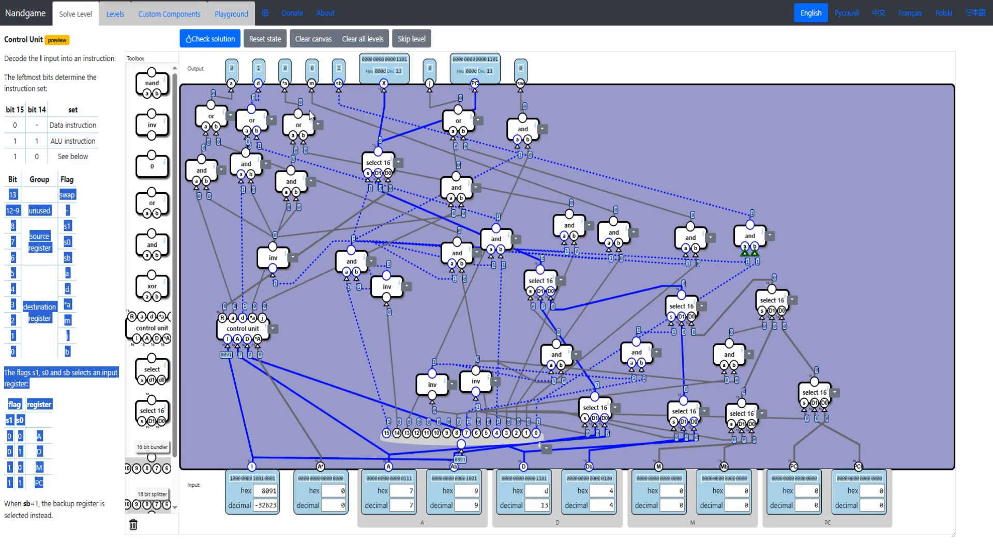
{"action": "left_click_drag", "start_coordinate": [428, 441], "coordinate": [397, 441]}
{"action": "left_click_drag", "start_coordinate": [428, 381], "coordinate": [463, 351]}
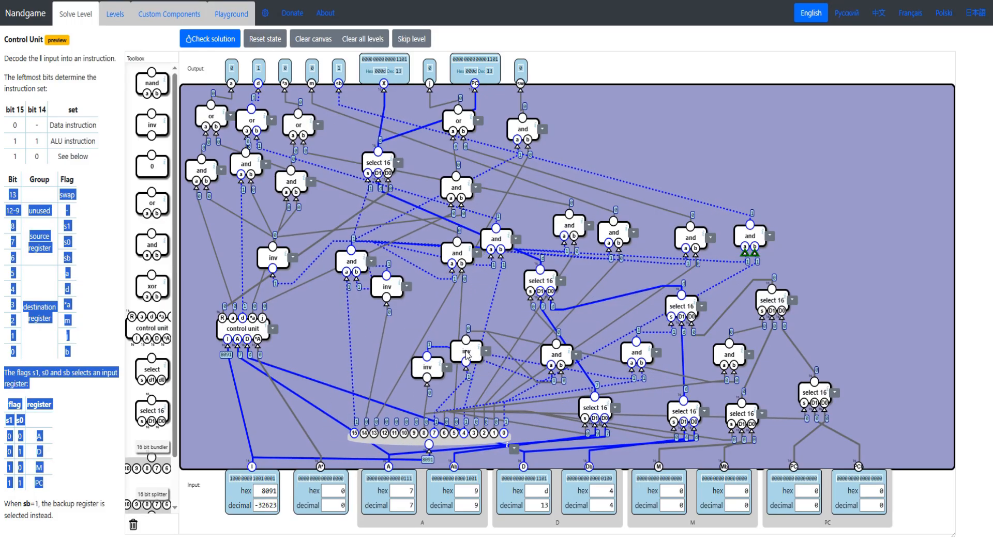
{"action": "left_click_drag", "start_coordinate": [551, 356], "coordinate": [523, 363]}
{"action": "left_click_drag", "start_coordinate": [636, 354], "coordinate": [632, 361]}
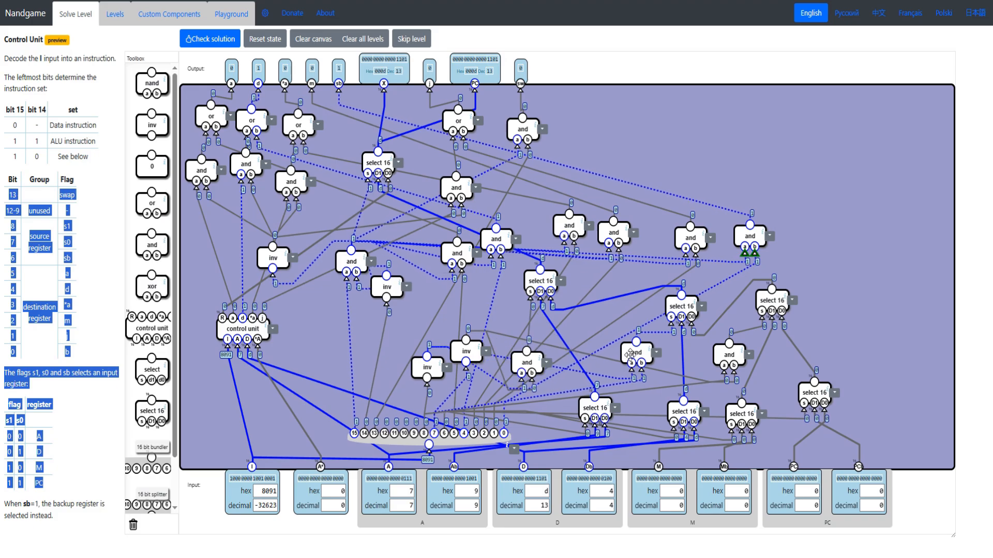
{"action": "left_click_drag", "start_coordinate": [726, 356], "coordinate": [716, 358]}
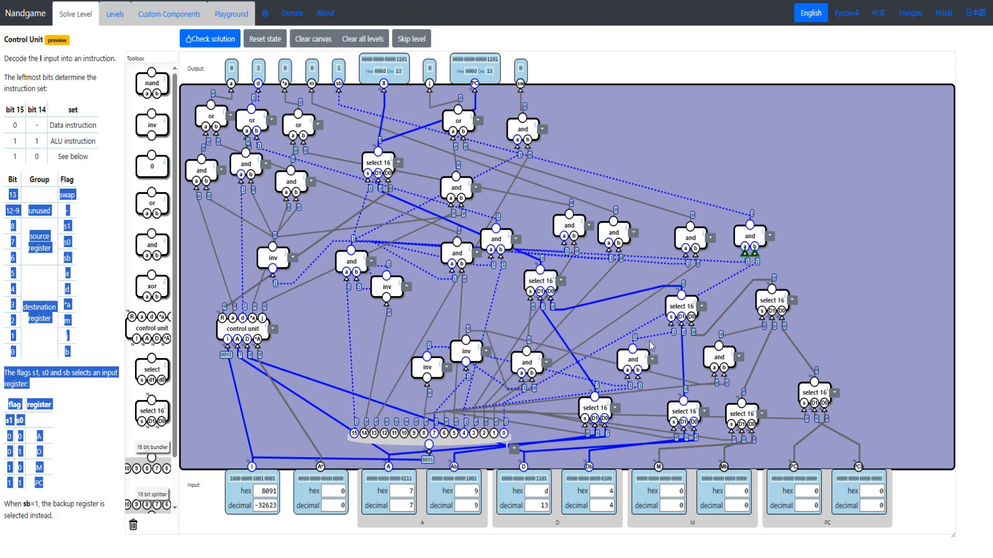
{"action": "left_click", "coordinate": [210, 39]}
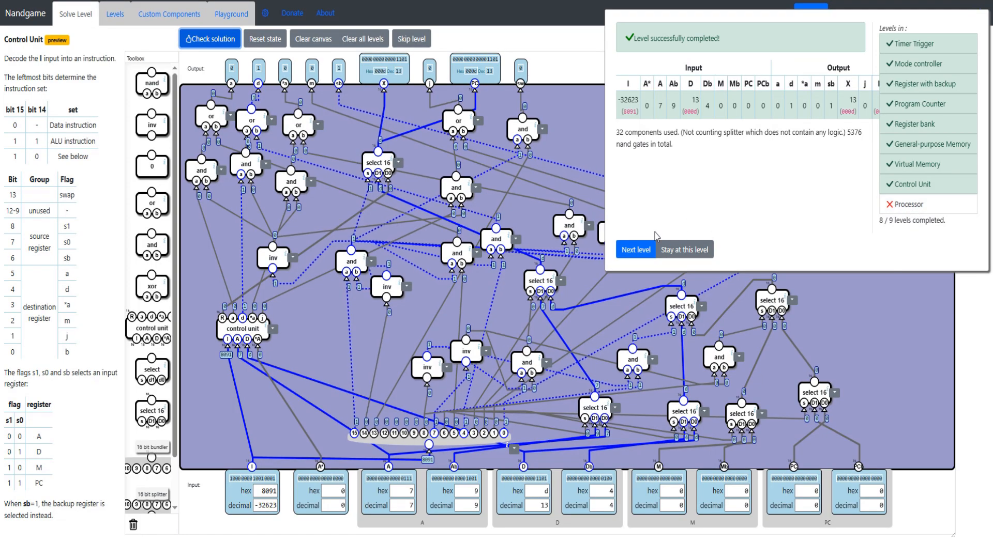
- Open the Processor level and place the registers, memory, clock, mode, trigger and control unit components on the canvas
{"action": "left_click", "coordinate": [912, 206]}
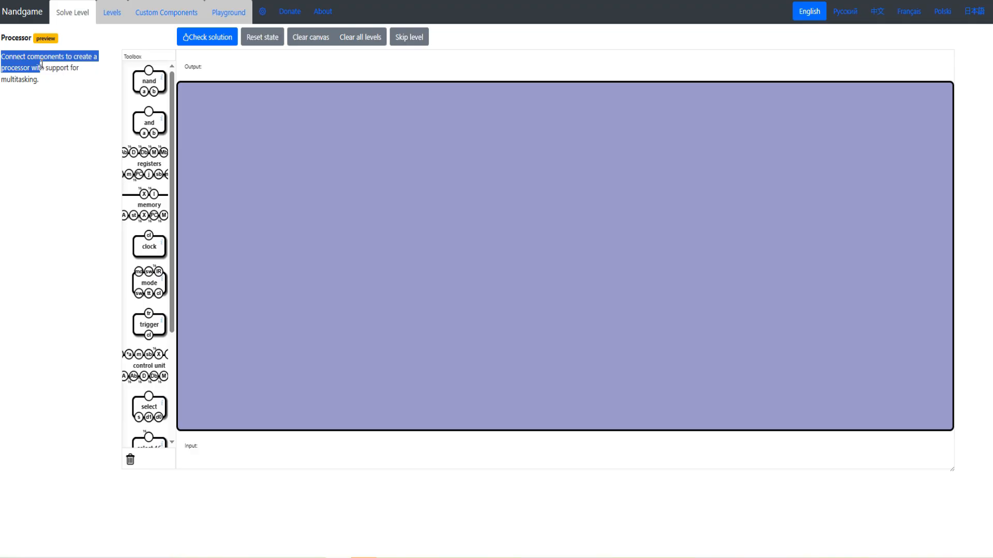
{"action": "left_click_drag", "start_coordinate": [49, 71], "coordinate": [56, 86]}
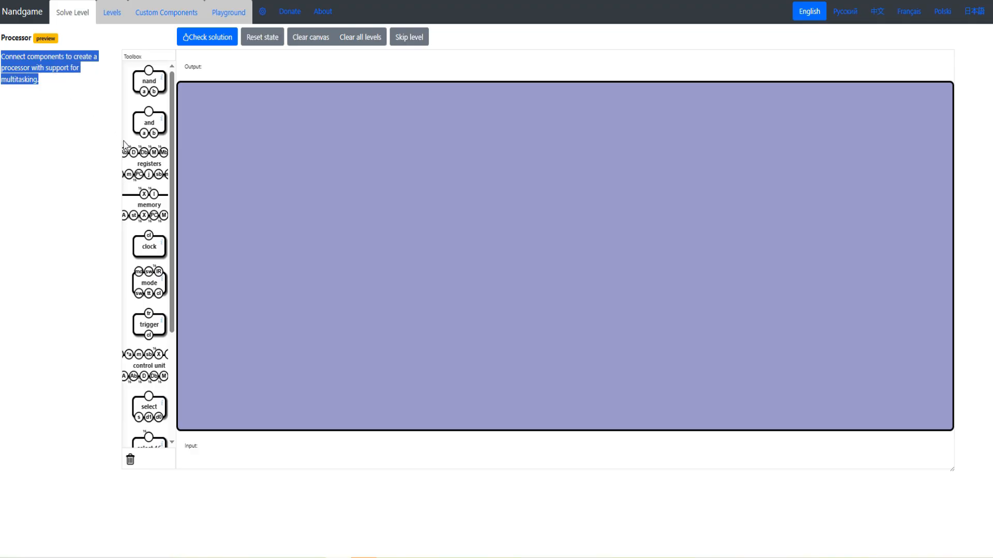
{"action": "left_click", "coordinate": [134, 154]}
{"action": "left_click_drag", "start_coordinate": [145, 200], "coordinate": [591, 199]}
{"action": "left_click_drag", "start_coordinate": [180, 250], "coordinate": [274, 326]}
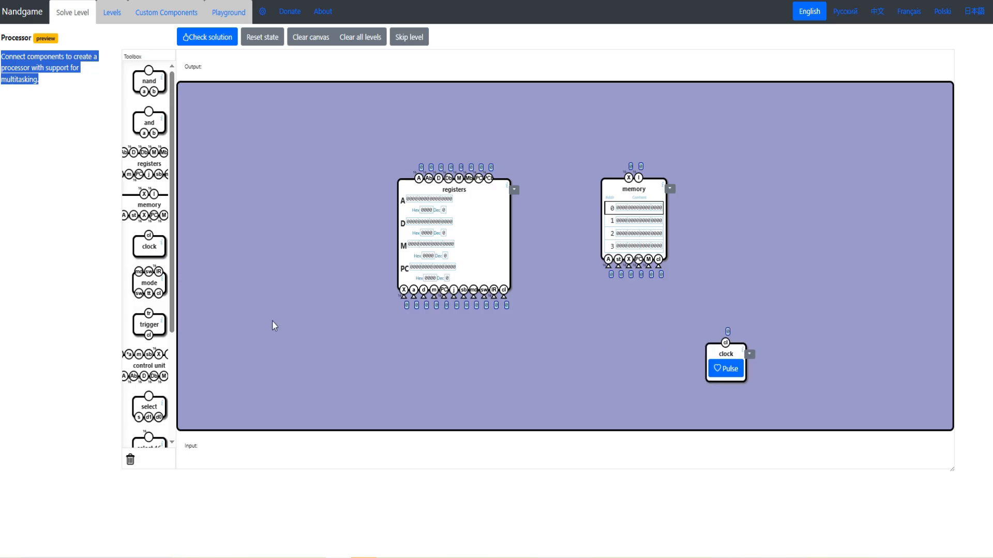
{"action": "left_click_drag", "start_coordinate": [153, 301], "coordinate": [269, 202]}
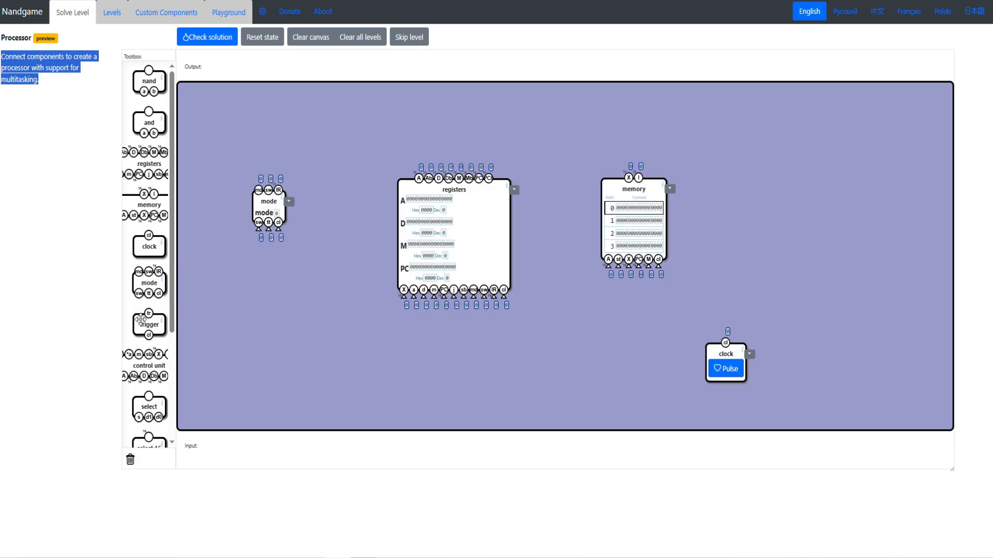
{"action": "left_click_drag", "start_coordinate": [139, 319], "coordinate": [277, 314]}
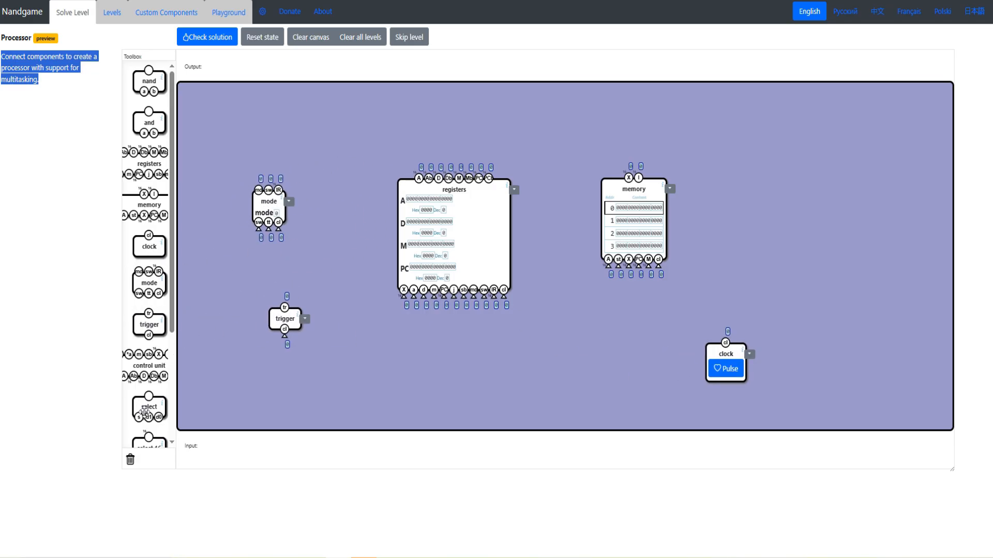
{"action": "left_click_drag", "start_coordinate": [145, 365], "coordinate": [440, 358]}
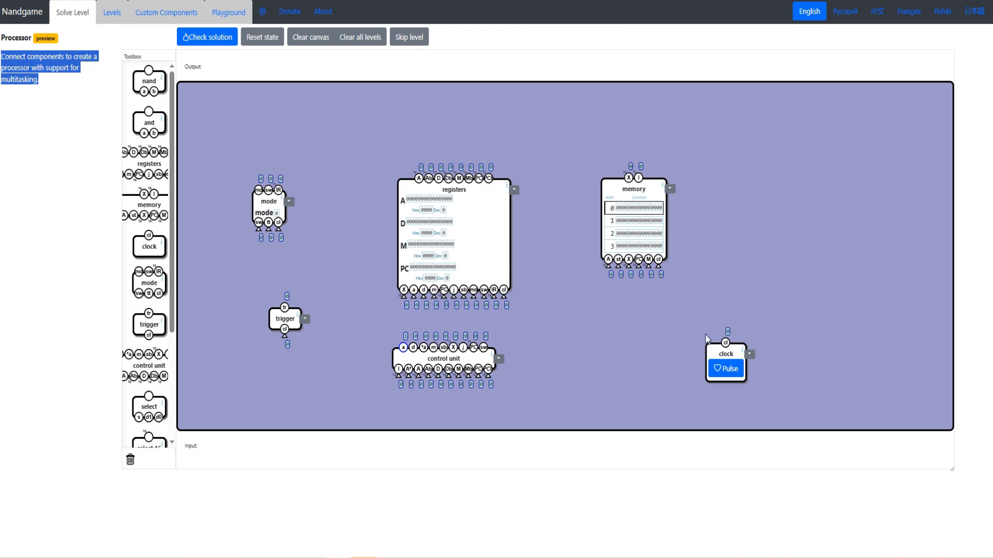
- Spread out the components and connect the cl inputs of memory, registers, mode and trigger to the clock's cl output
{"action": "left_click_drag", "start_coordinate": [722, 355], "coordinate": [759, 356]}
{"action": "left_click_drag", "start_coordinate": [627, 204], "coordinate": [814, 138]}
{"action": "left_click_drag", "start_coordinate": [846, 201], "coordinate": [764, 333]}
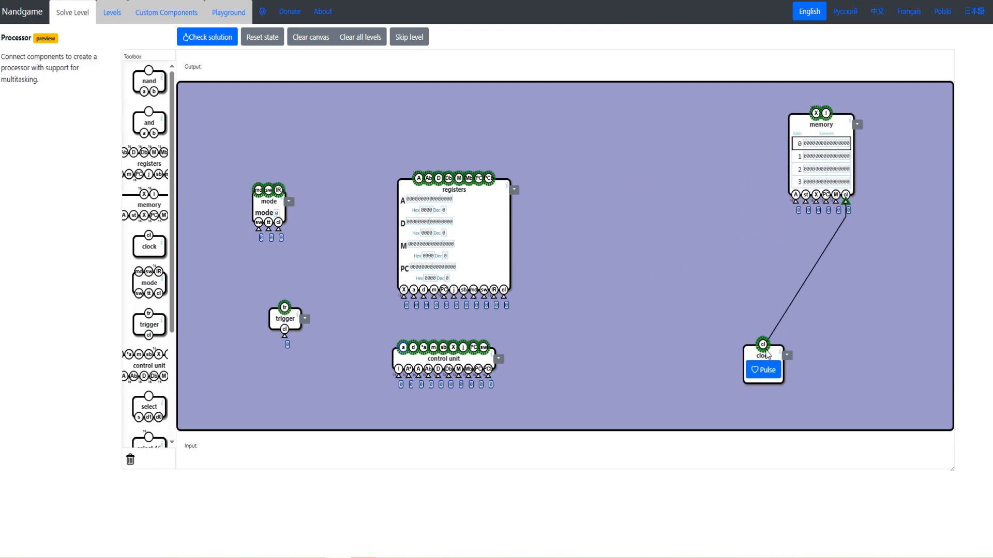
{"action": "left_click_drag", "start_coordinate": [454, 351], "coordinate": [466, 357]}
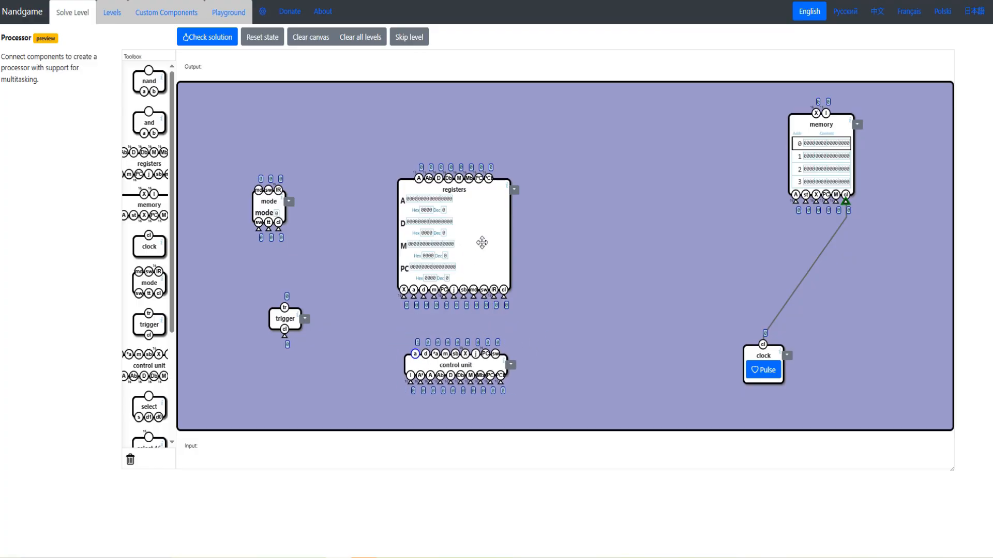
{"action": "left_click_drag", "start_coordinate": [482, 243], "coordinate": [646, 179]}
{"action": "left_click_drag", "start_coordinate": [667, 233], "coordinate": [771, 369]}
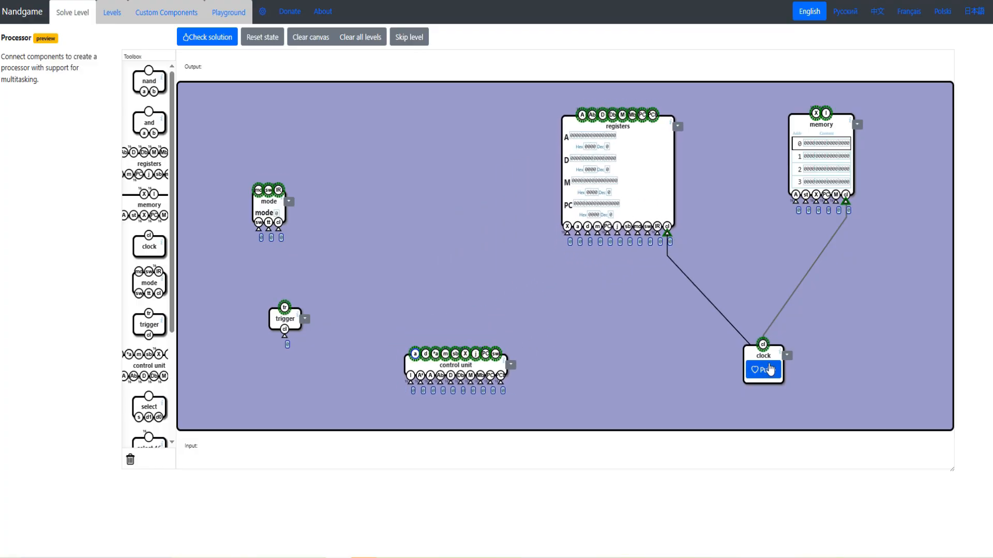
{"action": "left_click_drag", "start_coordinate": [269, 202], "coordinate": [758, 347]}
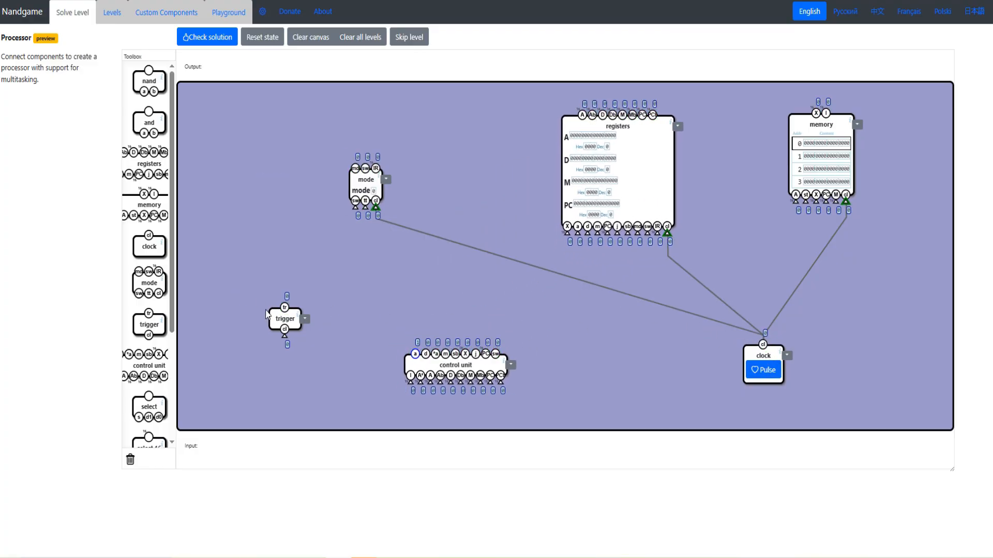
{"action": "left_click_drag", "start_coordinate": [277, 313], "coordinate": [763, 345]}
- Connect mode's tt input to trigger's tr output and its sw input to the control unit's sw output, repositioning the components as needed
{"action": "left_click_drag", "start_coordinate": [263, 242], "coordinate": [250, 332]}
{"action": "left_click_drag", "start_coordinate": [367, 216], "coordinate": [273, 217]}
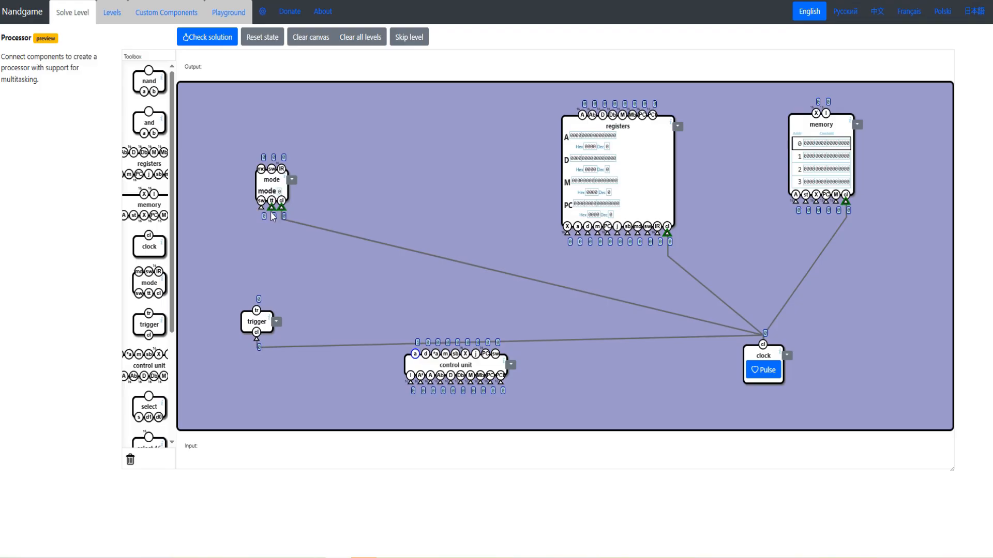
{"action": "mouse_move", "coordinate": [268, 176]}
{"action": "left_mouse_down"}
{"action": "mouse_move", "coordinate": [256, 310]}
{"action": "mouse_move", "coordinate": [256, 176]}
{"action": "left_mouse_up"}
{"action": "left_click_drag", "start_coordinate": [257, 323], "coordinate": [254, 336]}
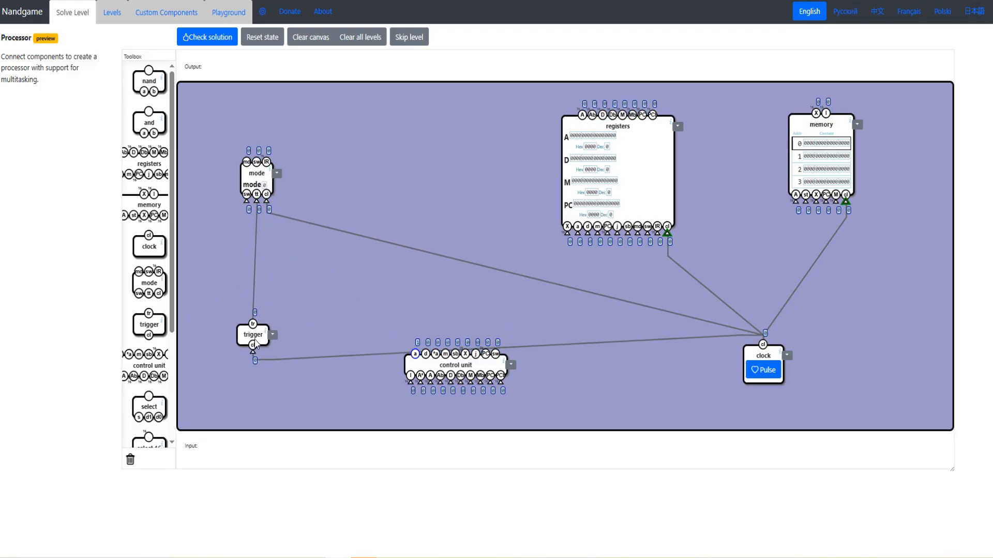
{"action": "left_click_drag", "start_coordinate": [764, 355], "coordinate": [763, 374]}
{"action": "left_click_drag", "start_coordinate": [451, 366], "coordinate": [414, 164]}
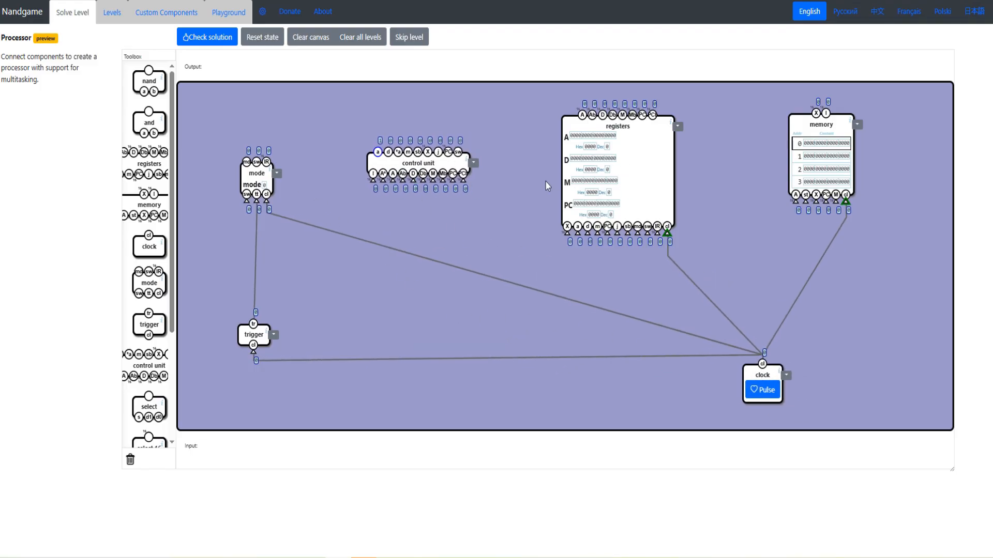
{"action": "mouse_move", "coordinate": [247, 168]}
{"action": "left_mouse_down"}
{"action": "mouse_move", "coordinate": [293, 157]}
{"action": "mouse_move", "coordinate": [245, 163]}
{"action": "left_mouse_up"}
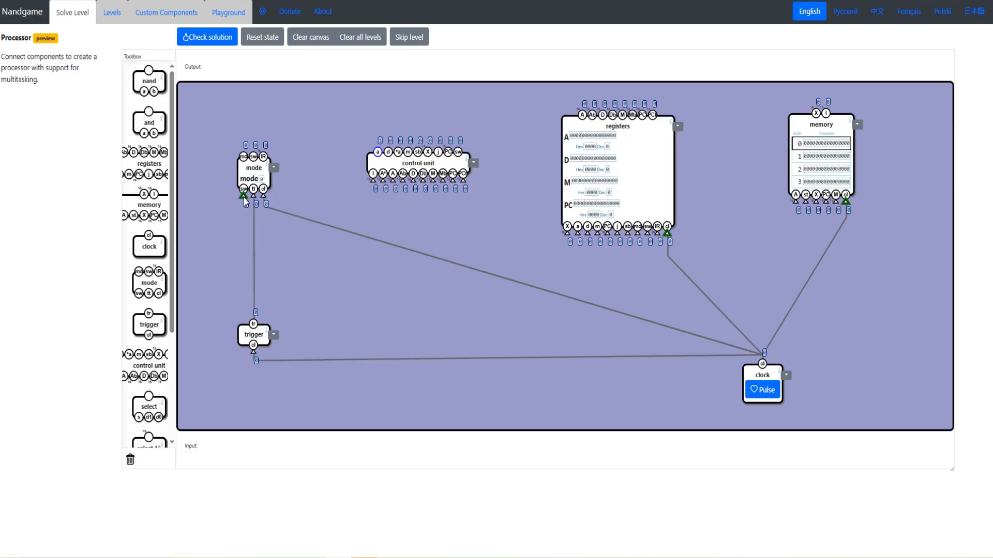
{"action": "left_click_drag", "start_coordinate": [245, 202], "coordinate": [453, 170]}
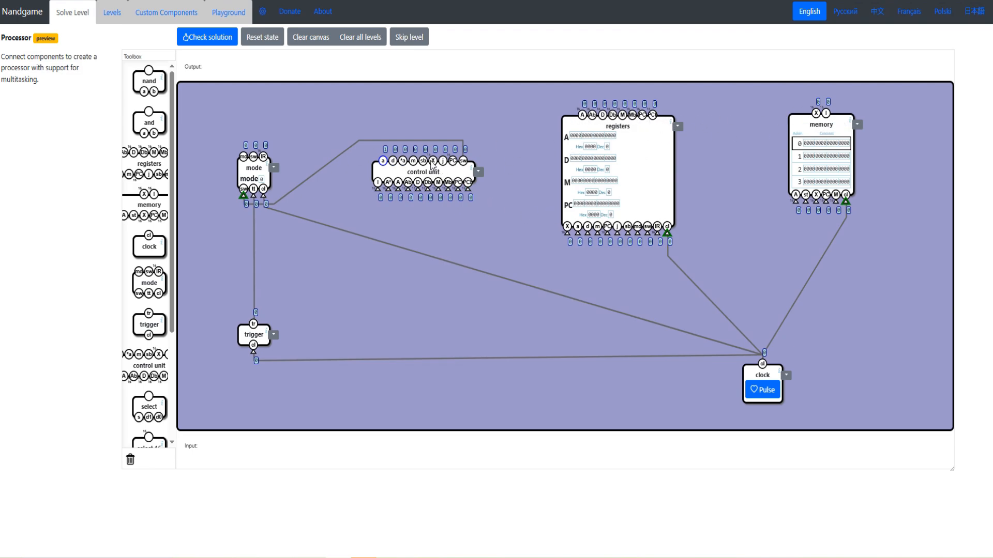
- Move mode below registers and connect the registers' md, sw and IR inputs to mode's matching outputs
{"action": "left_click_drag", "start_coordinate": [251, 169], "coordinate": [641, 299]}
{"action": "left_click_drag", "start_coordinate": [630, 199], "coordinate": [631, 194]}
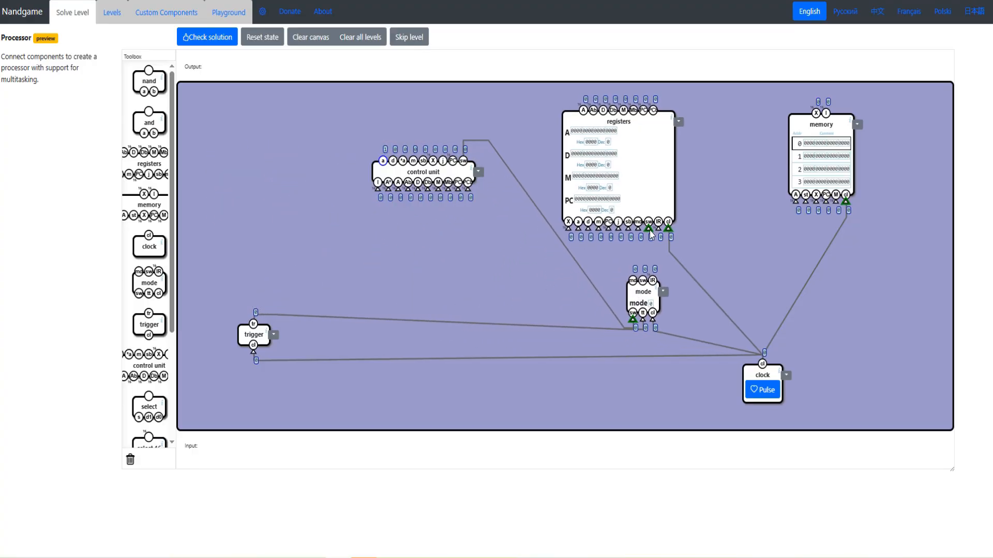
{"action": "left_click_drag", "start_coordinate": [660, 239], "coordinate": [632, 282]}
{"action": "left_click_drag", "start_coordinate": [623, 208], "coordinate": [629, 206]}
- Move the control unit below registers and connect the registers' X, a, d, m, PC, j and sb inputs to its matching outputs
{"action": "left_click_drag", "start_coordinate": [436, 167], "coordinate": [464, 275]}
{"action": "left_click_drag", "start_coordinate": [583, 230], "coordinate": [436, 264]}
{"action": "left_click_drag", "start_coordinate": [574, 231], "coordinate": [485, 265]}
{"action": "left_click_drag", "start_coordinate": [485, 276], "coordinate": [502, 289]}
{"action": "left_click_drag", "start_coordinate": [593, 232], "coordinate": [525, 278]}
{"action": "left_click_drag", "start_coordinate": [624, 232], "coordinate": [513, 279]}
{"action": "left_click_drag", "start_coordinate": [634, 231], "coordinate": [474, 300]}
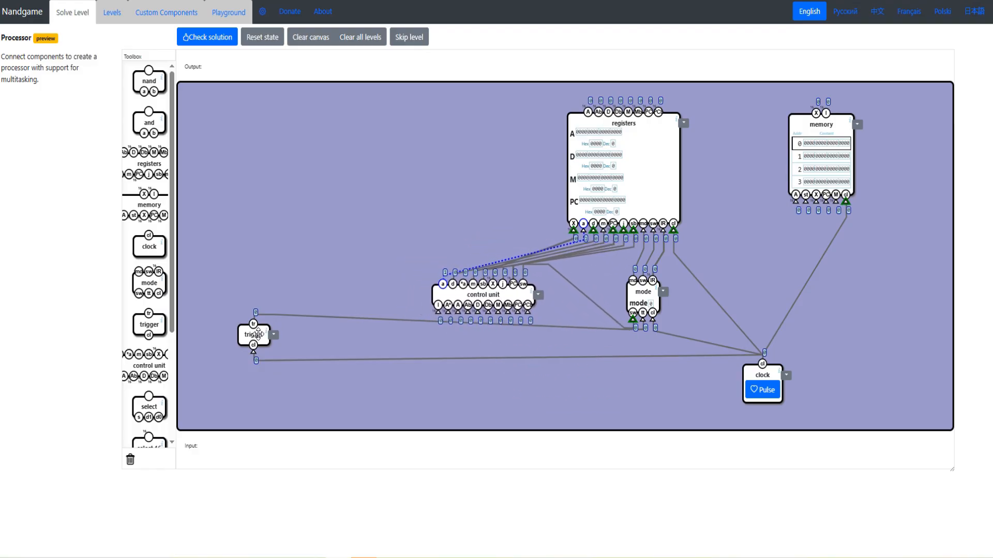
- Rearrange the components with the control unit directly below registers, mode beside it, trigger below mode, and memory and clock farther away
{"action": "left_click_drag", "start_coordinate": [259, 335], "coordinate": [656, 382]}
{"action": "left_click_drag", "start_coordinate": [638, 163], "coordinate": [458, 153]}
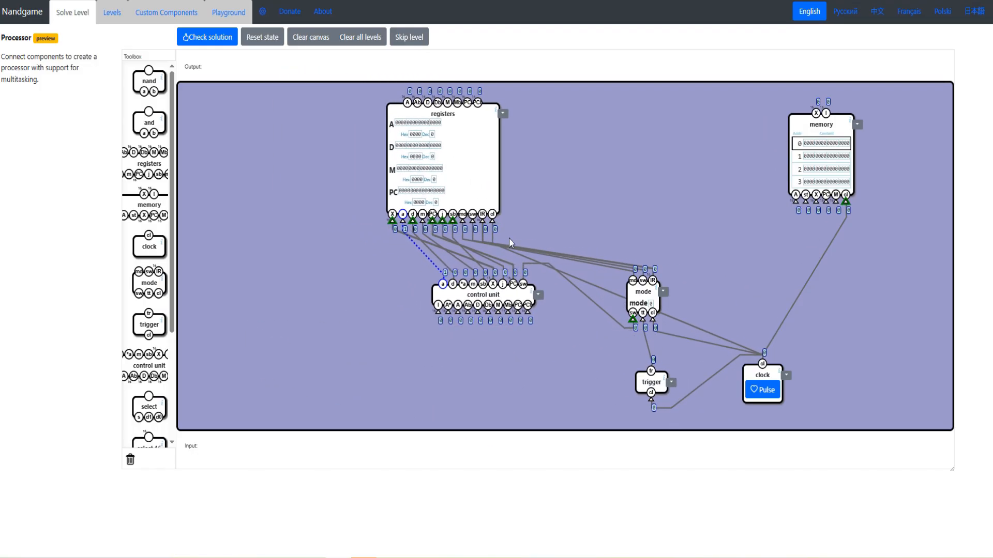
{"action": "left_click_drag", "start_coordinate": [491, 292], "coordinate": [431, 352]}
{"action": "left_click_drag", "start_coordinate": [448, 160], "coordinate": [428, 178]}
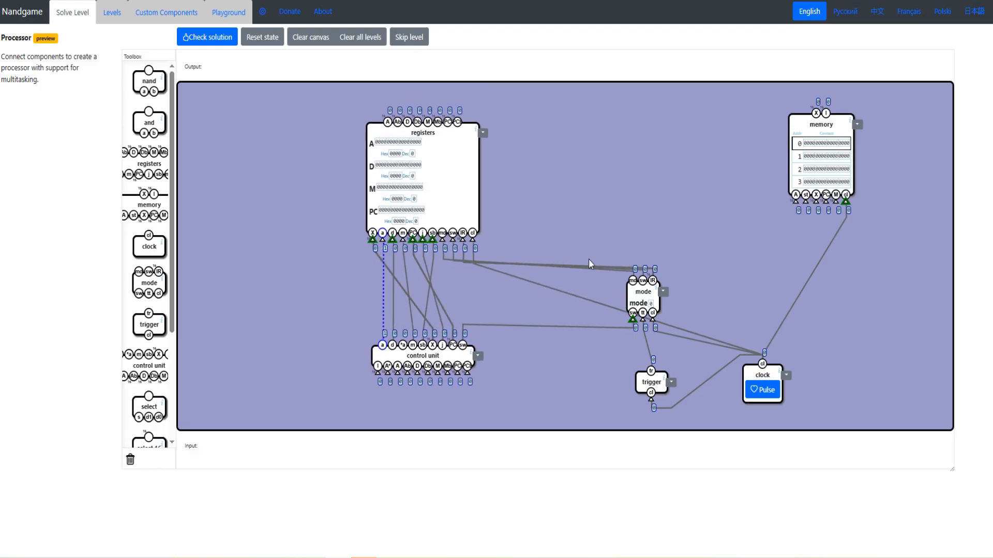
{"action": "left_click_drag", "start_coordinate": [637, 292], "coordinate": [517, 297]}
{"action": "left_click_drag", "start_coordinate": [462, 188], "coordinate": [485, 208]}
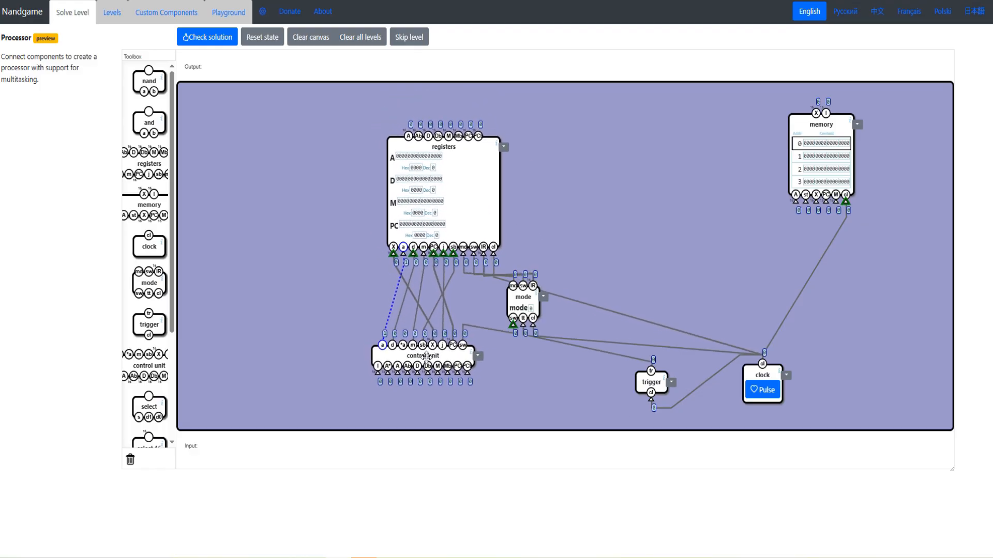
{"action": "left_click_drag", "start_coordinate": [423, 356], "coordinate": [413, 367]}
{"action": "left_click_drag", "start_coordinate": [457, 206], "coordinate": [368, 193]}
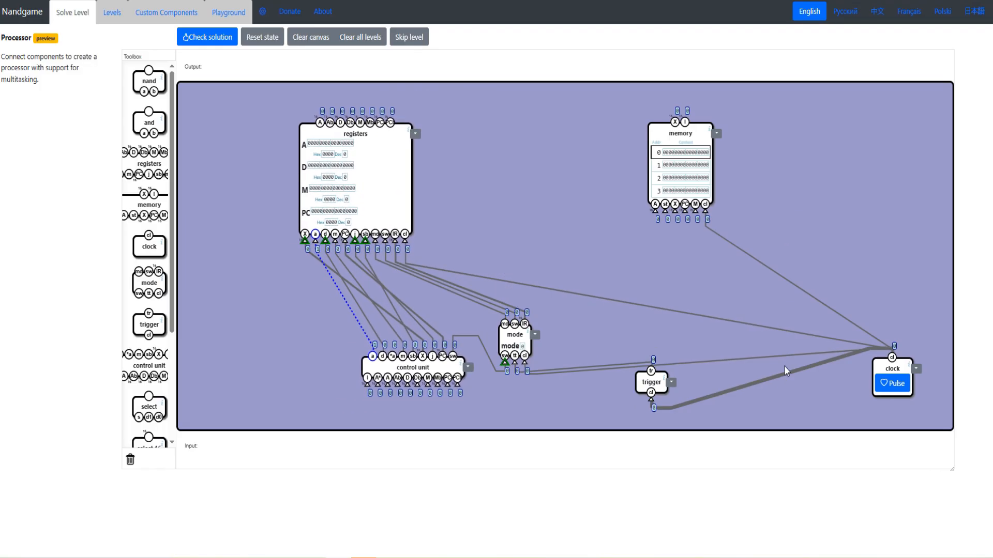
{"action": "left_click_drag", "start_coordinate": [659, 387], "coordinate": [527, 406]}
{"action": "left_click_drag", "start_coordinate": [515, 335], "coordinate": [485, 315]}
{"action": "left_click_drag", "start_coordinate": [518, 413], "coordinate": [514, 396]}
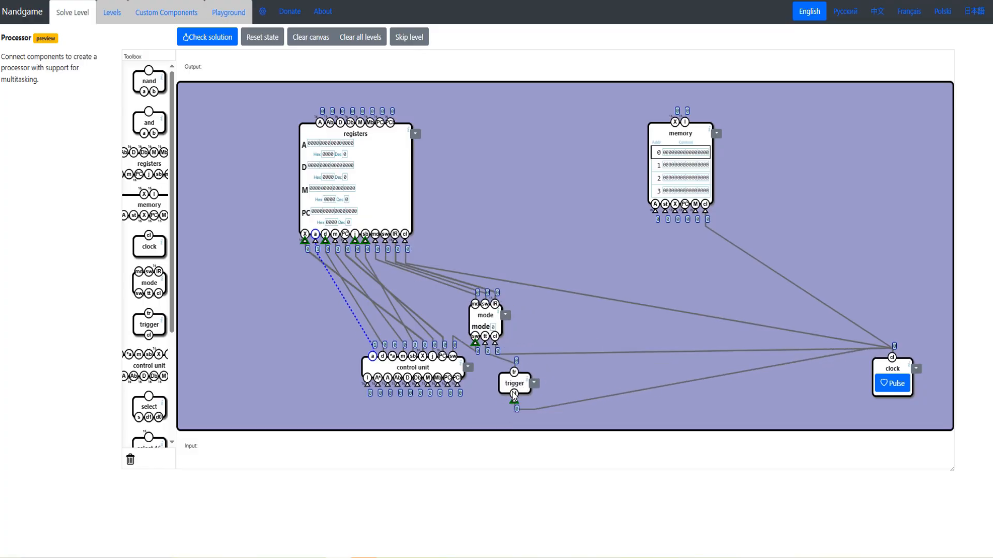
{"action": "left_click_drag", "start_coordinate": [414, 368], "coordinate": [353, 353]}
{"action": "left_click_drag", "start_coordinate": [364, 147], "coordinate": [375, 151]}
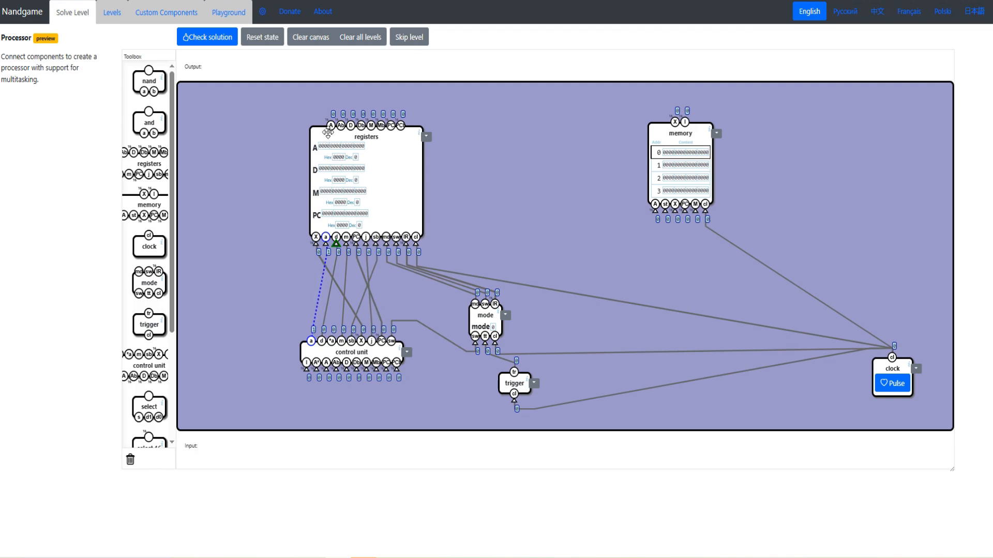
- Connect the registers' A and Ab outputs to the control unit's A and Ab inputs, routing the wires around the left of both components
{"action": "left_click_drag", "start_coordinate": [331, 125], "coordinate": [326, 370]}
{"action": "left_click_drag", "start_coordinate": [306, 155], "coordinate": [200, 130]}
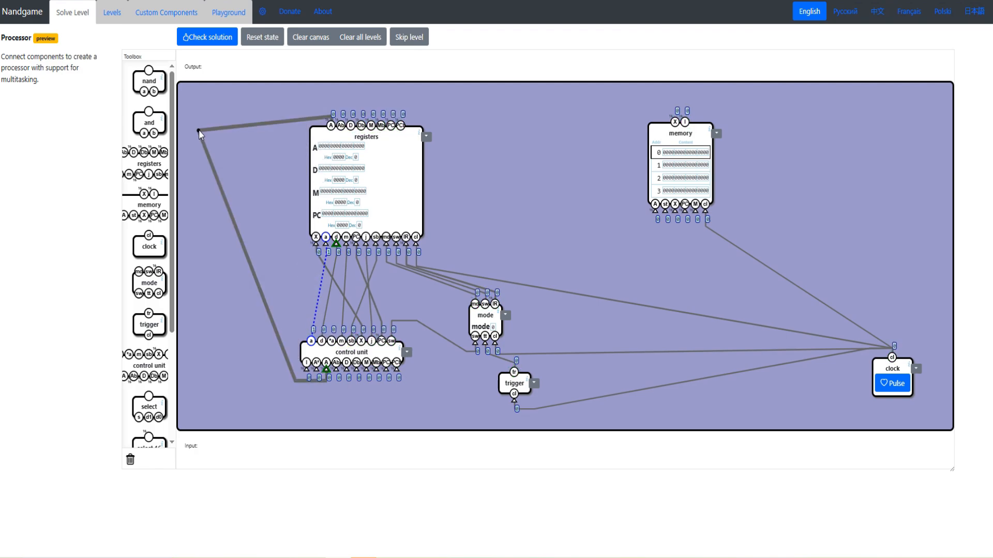
{"action": "left_click_drag", "start_coordinate": [282, 348], "coordinate": [192, 397]}
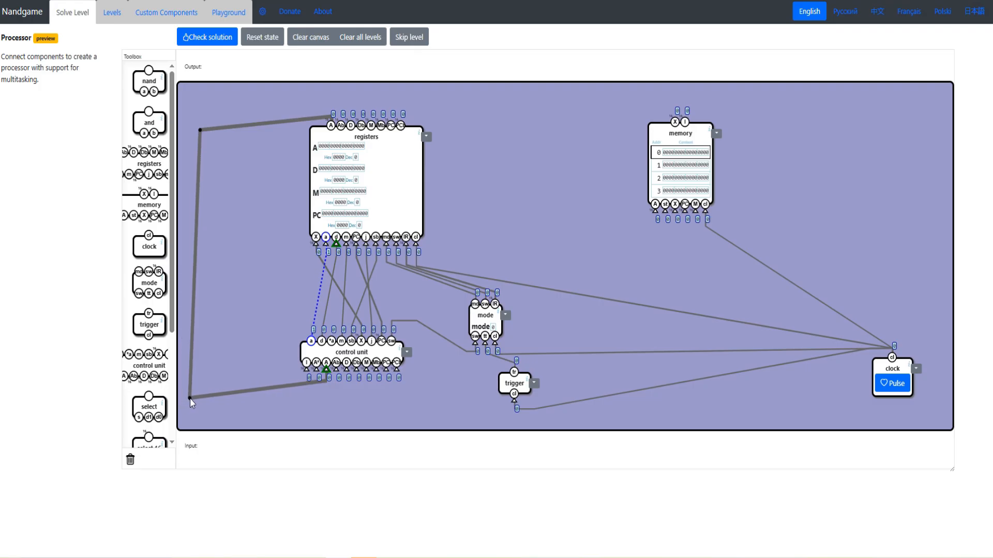
{"action": "left_click_drag", "start_coordinate": [336, 369], "coordinate": [209, 136]}
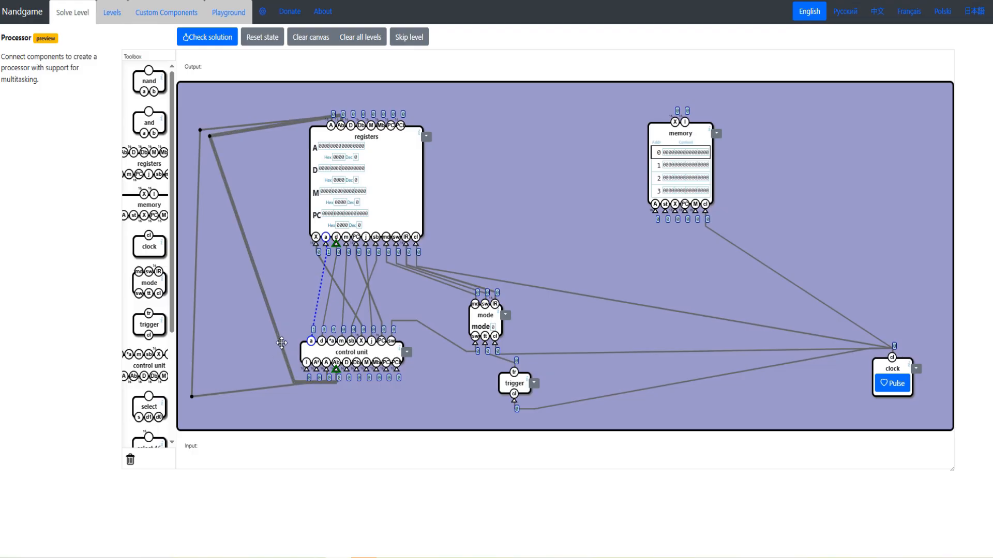
{"action": "left_click_drag", "start_coordinate": [293, 382], "coordinate": [204, 387]}
- Connect the registers' D, Db, M and Mb outputs to the control unit's matching inputs, routing the wires alongside the A and Ab ones
{"action": "left_click_drag", "start_coordinate": [347, 369], "coordinate": [351, 128]}
{"action": "left_click_drag", "start_coordinate": [304, 145], "coordinate": [218, 148]}
{"action": "left_click_drag", "start_coordinate": [356, 369], "coordinate": [362, 128]}
{"action": "left_click_drag", "start_coordinate": [366, 369], "coordinate": [371, 127]}
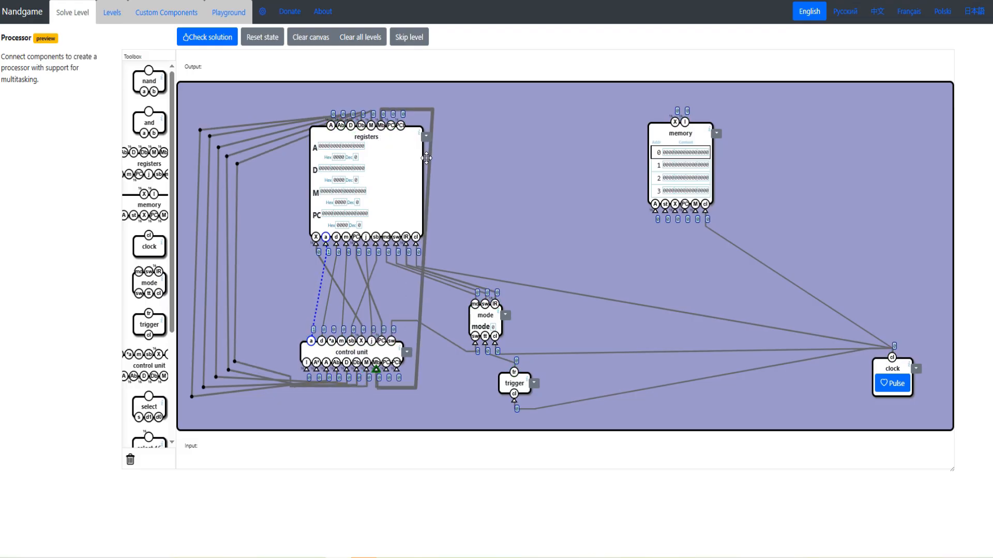
{"action": "left_click_drag", "start_coordinate": [429, 156], "coordinate": [245, 173]}
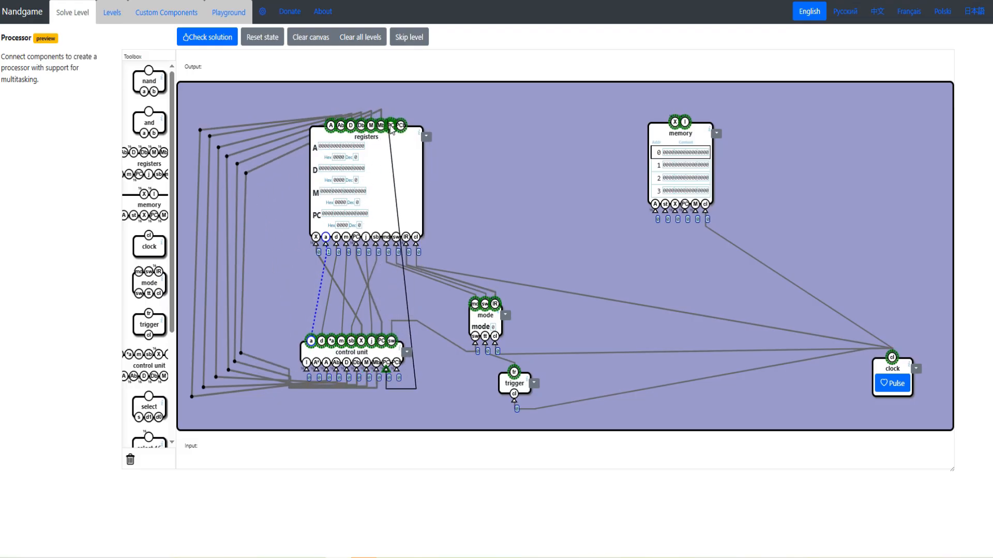
- Connect the registers' PC and PCb outputs to the control unit's matching inputs, and adjust the positions of registers, control unit and memory
{"action": "left_click_drag", "start_coordinate": [386, 369], "coordinate": [391, 126]}
{"action": "left_click_drag", "start_coordinate": [396, 369], "coordinate": [401, 126]}
{"action": "left_click_drag", "start_coordinate": [329, 356], "coordinate": [343, 369]}
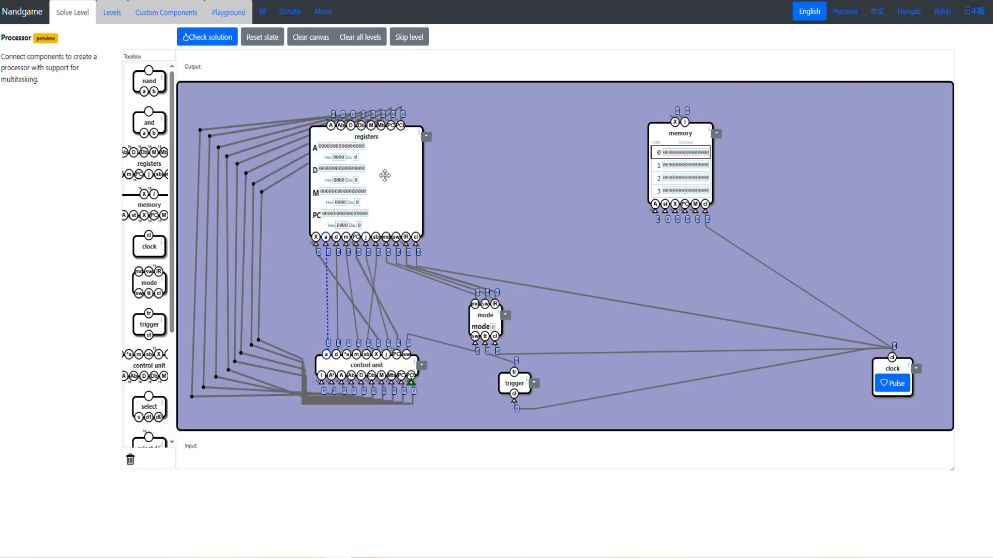
{"action": "mouse_move", "coordinate": [385, 176]}
{"action": "left_mouse_down"}
{"action": "mouse_move", "coordinate": [368, 174]}
{"action": "mouse_move", "coordinate": [392, 187]}
{"action": "mouse_move", "coordinate": [374, 175]}
{"action": "left_mouse_up"}
{"action": "left_click_drag", "start_coordinate": [355, 365], "coordinate": [352, 371]}
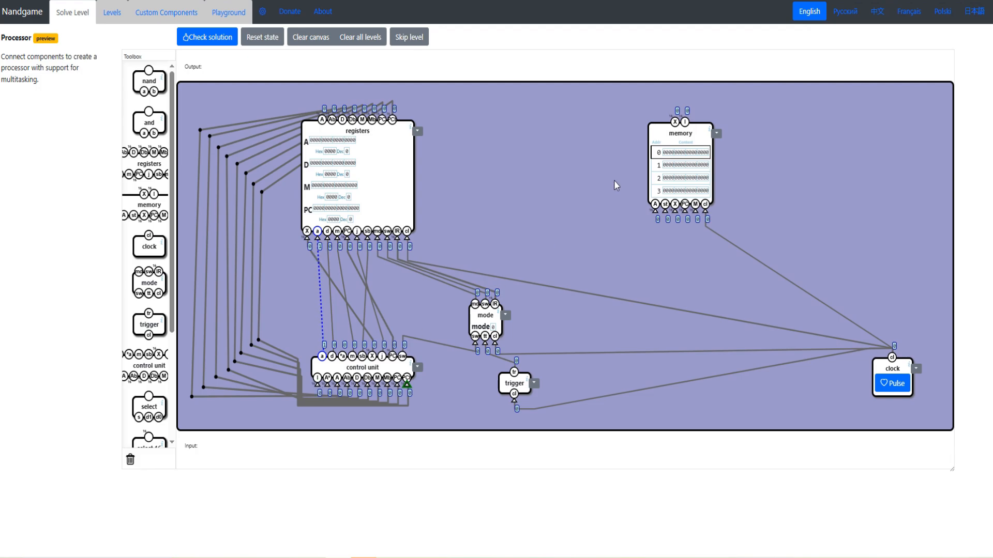
{"action": "left_click_drag", "start_coordinate": [677, 136], "coordinate": [670, 140]}
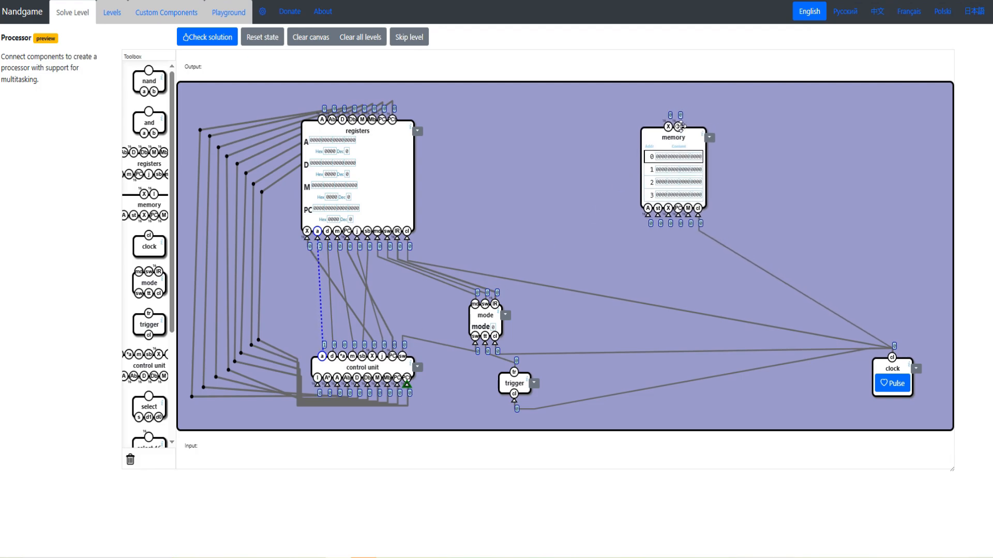
- Connect the memory's I and X outputs to the control unit's I and *A inputs, routing both wires between registers and memory and nudging components
{"action": "left_click_drag", "start_coordinate": [317, 385], "coordinate": [678, 127]}
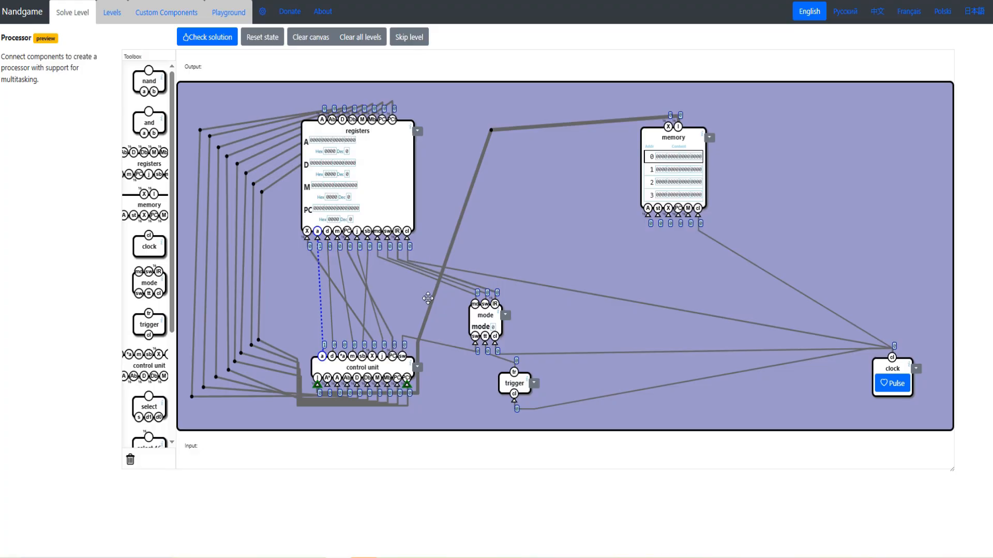
{"action": "left_click_drag", "start_coordinate": [425, 320], "coordinate": [440, 415]}
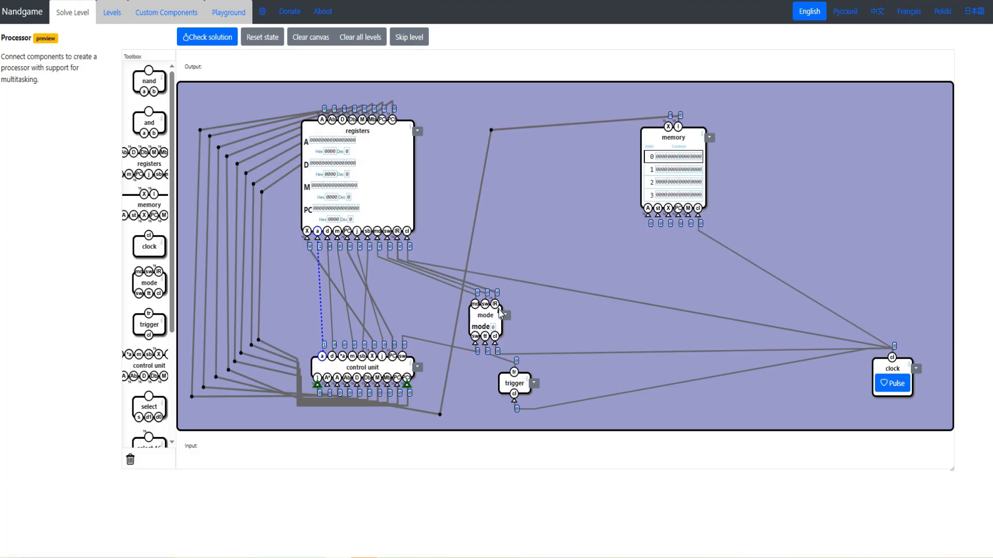
{"action": "left_click_drag", "start_coordinate": [334, 381], "coordinate": [337, 370]}
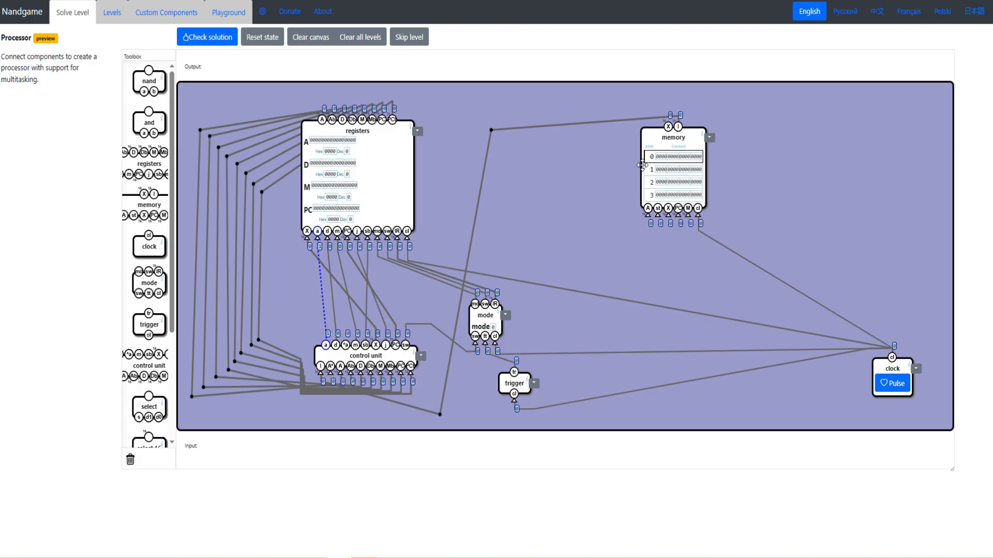
{"action": "left_click_drag", "start_coordinate": [665, 128], "coordinate": [664, 142]}
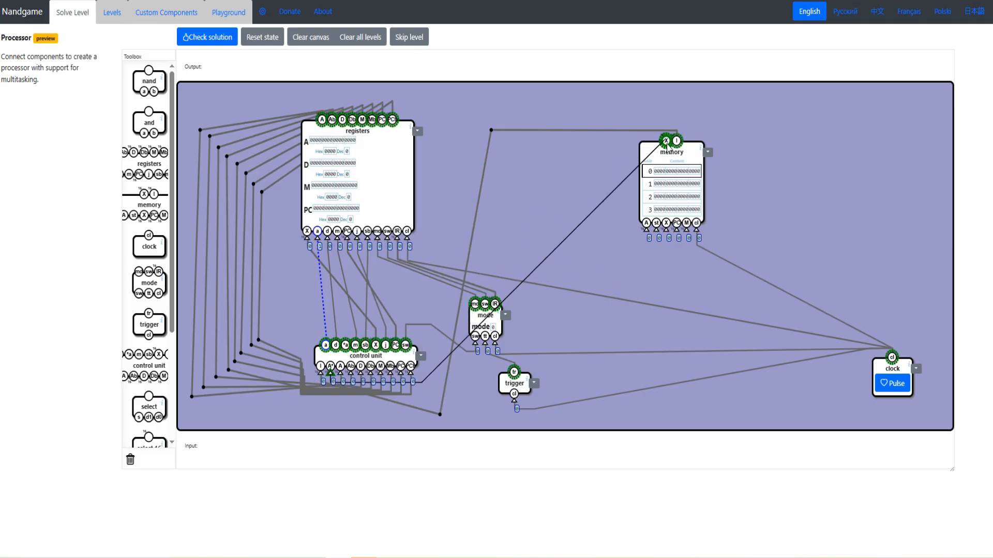
{"action": "left_click_drag", "start_coordinate": [385, 356], "coordinate": [364, 351]}
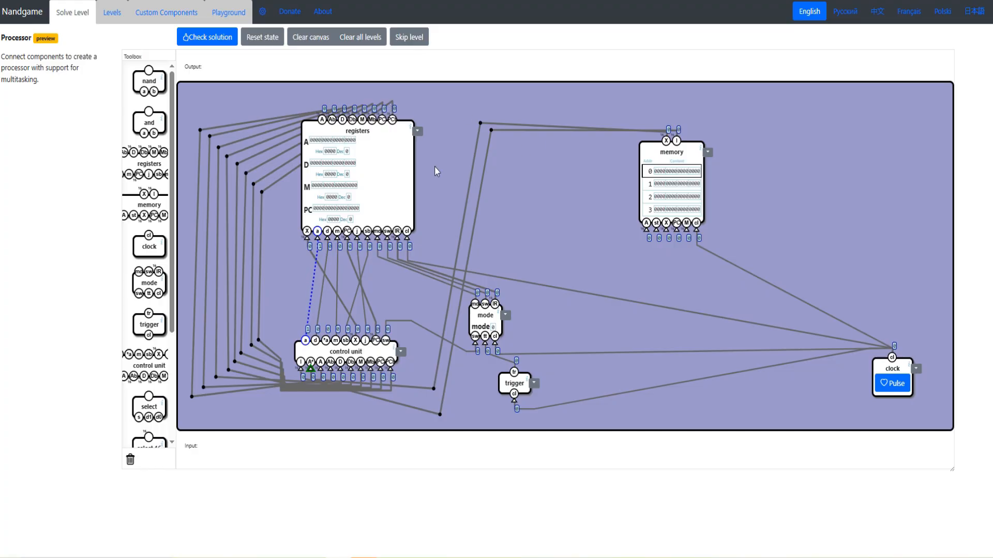
{"action": "left_click_drag", "start_coordinate": [653, 159], "coordinate": [636, 161]}
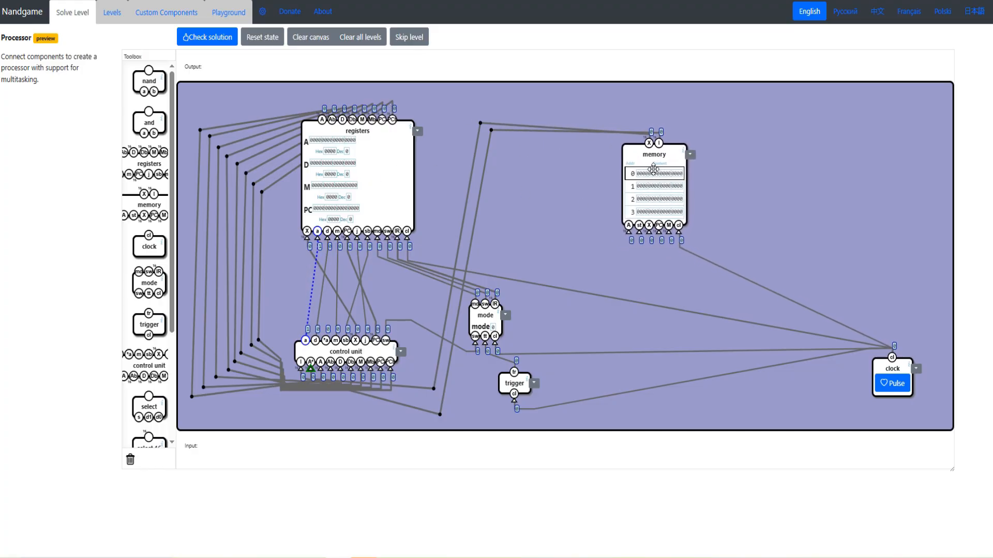
- Connect the registers' M, PC and A outputs to the memory's matching inputs
{"action": "left_click_drag", "start_coordinate": [668, 241], "coordinate": [370, 128]}
{"action": "left_click_drag", "start_coordinate": [363, 126], "coordinate": [363, 122]}
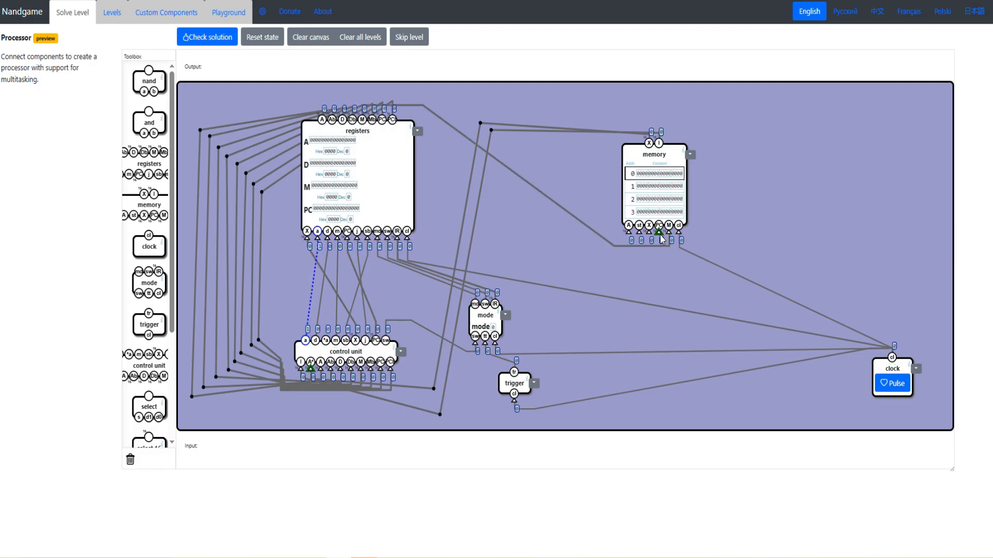
{"action": "left_click_drag", "start_coordinate": [628, 233], "coordinate": [323, 119]}
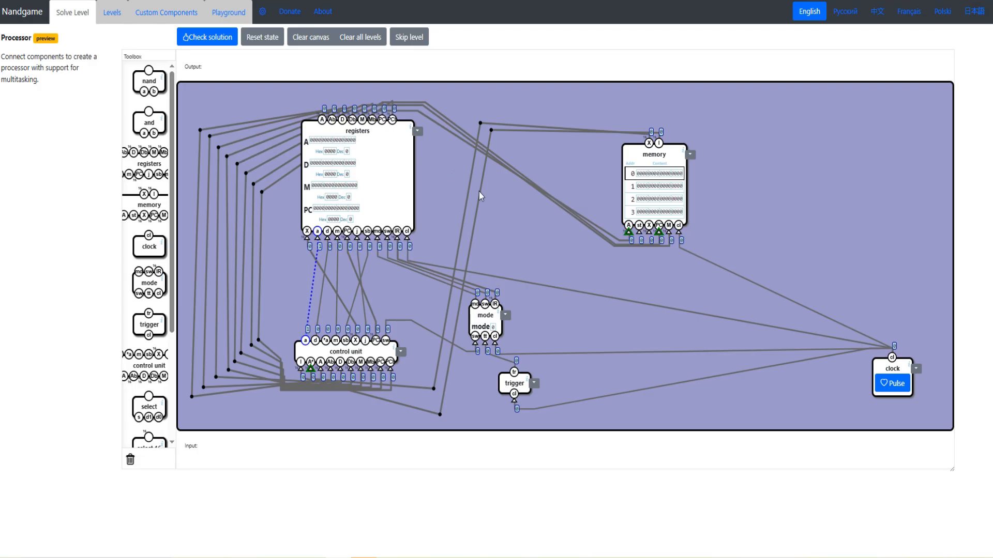
- Connect the control unit's X output to the memory's X input and its *a output to the memory's st input
{"action": "left_click_drag", "start_coordinate": [649, 233], "coordinate": [373, 339]}
{"action": "left_click_drag", "start_coordinate": [649, 232], "coordinate": [356, 341]}
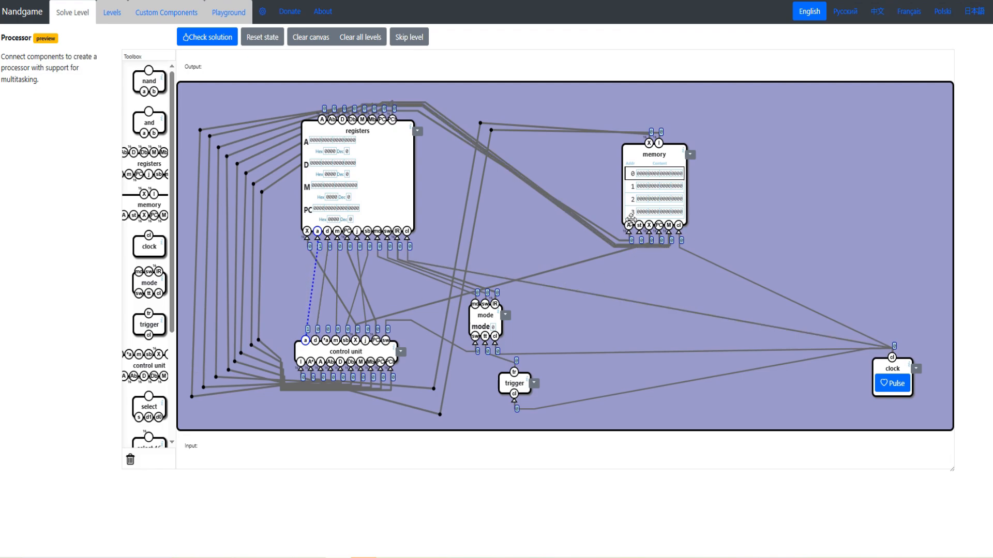
{"action": "left_click_drag", "start_coordinate": [640, 234], "coordinate": [326, 341]}
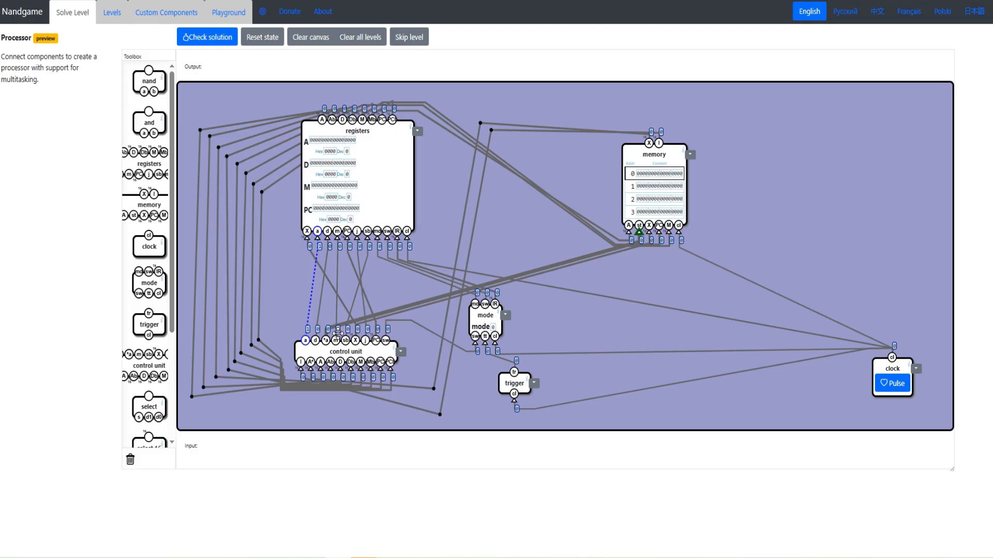
- Check the Processor solution and continue past the level, reading through the completion messages
{"action": "left_click", "coordinate": [193, 41]}
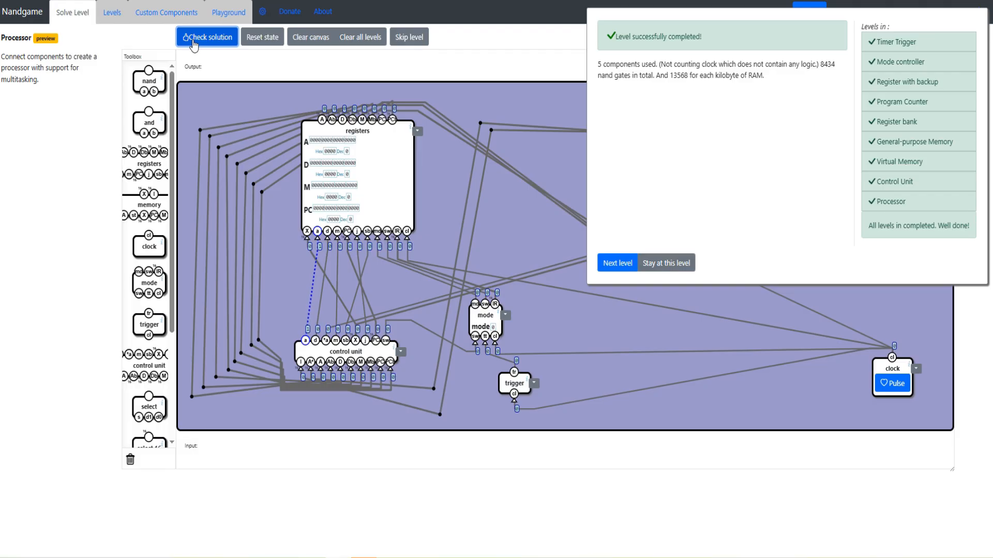
{"action": "left_click_drag", "start_coordinate": [869, 226], "coordinate": [935, 229]}
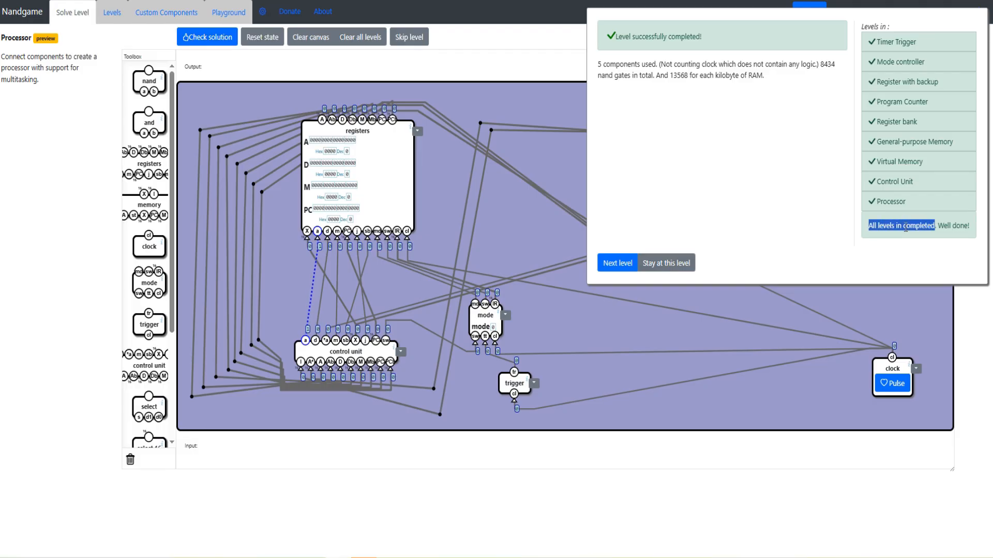
{"action": "left_click_drag", "start_coordinate": [869, 226], "coordinate": [950, 226]}
{"action": "left_click", "coordinate": [611, 270]}
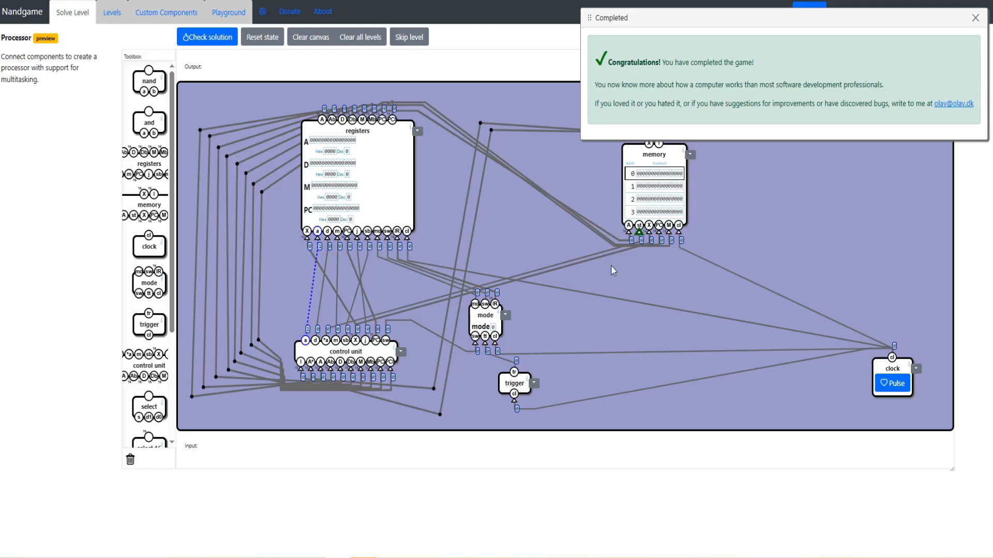
{"action": "left_click_drag", "start_coordinate": [613, 103], "coordinate": [631, 104]}
{"action": "left_click_drag", "start_coordinate": [772, 104], "coordinate": [816, 104]}
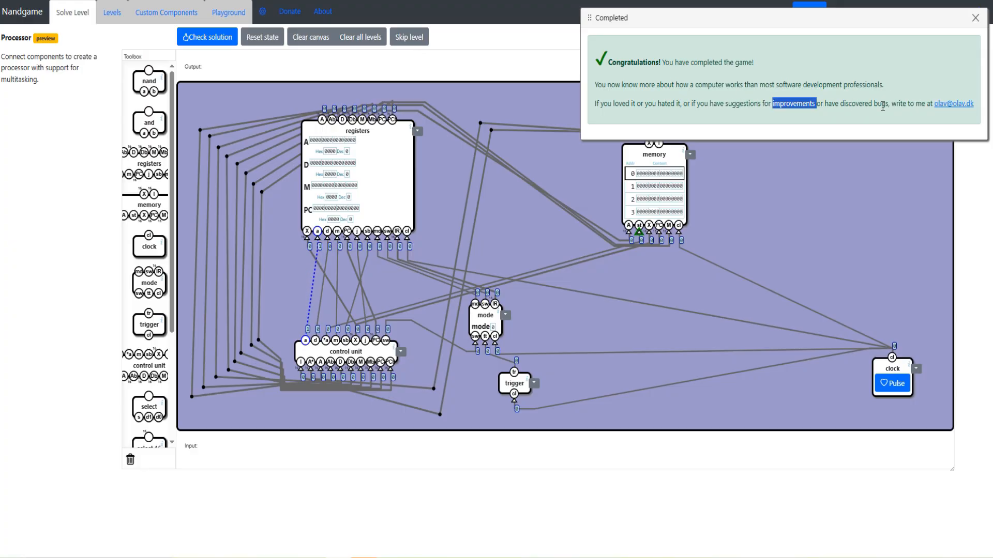
{"action": "left_click_drag", "start_coordinate": [888, 103], "coordinate": [982, 107]}
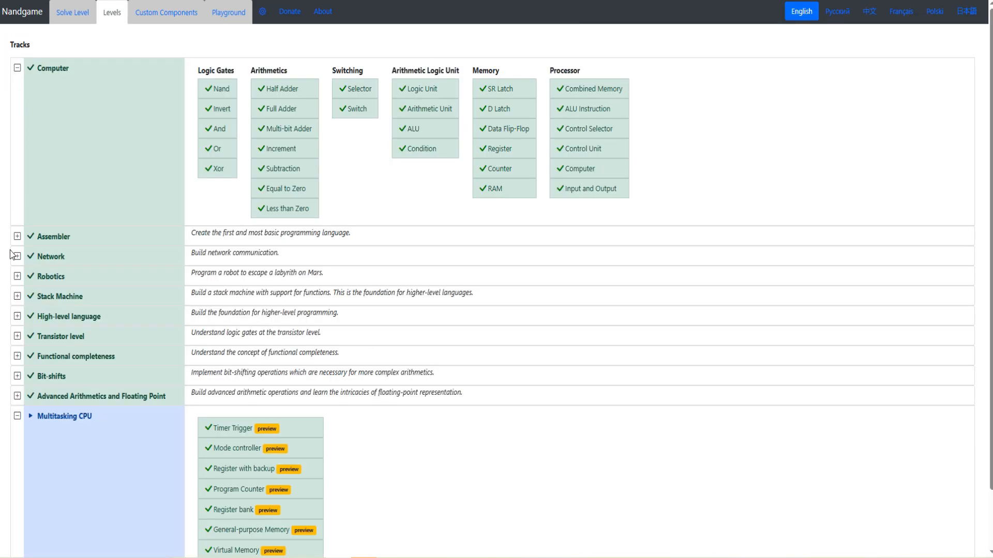
- Open the levels overview and expand the Assembler, Network, Robotics, Stack Machine and High-level language tracks
{"action": "left_click", "coordinate": [17, 236]}
{"action": "left_click", "coordinate": [17, 316]}
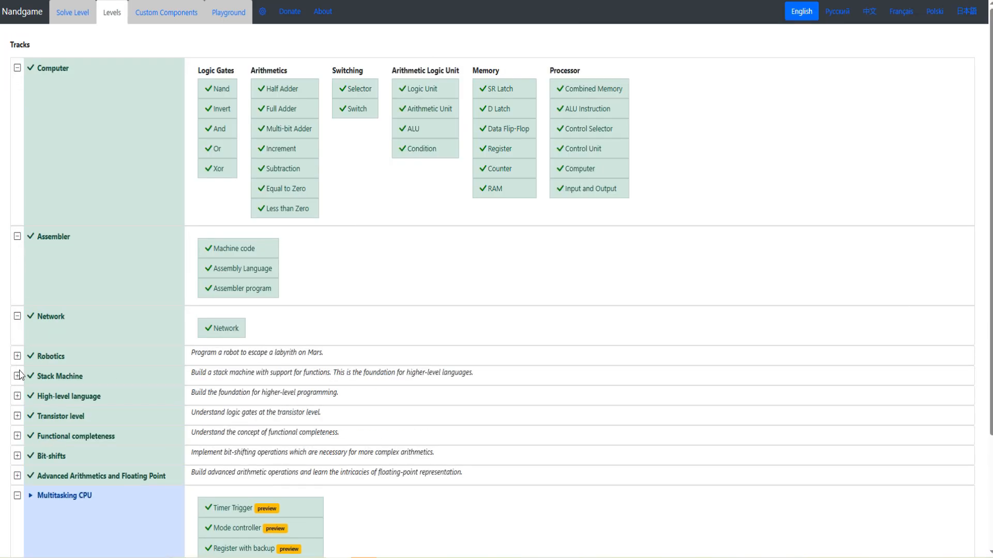
{"action": "left_click", "coordinate": [17, 356]}
{"action": "left_click", "coordinate": [17, 397]}
{"action": "scroll", "coordinate": [17, 399], "scroll_direction": "down", "scroll_amount": 4}
{"action": "left_click", "coordinate": [17, 418]}
{"action": "scroll", "coordinate": [26, 420], "scroll_direction": "down", "scroll_amount": 5}
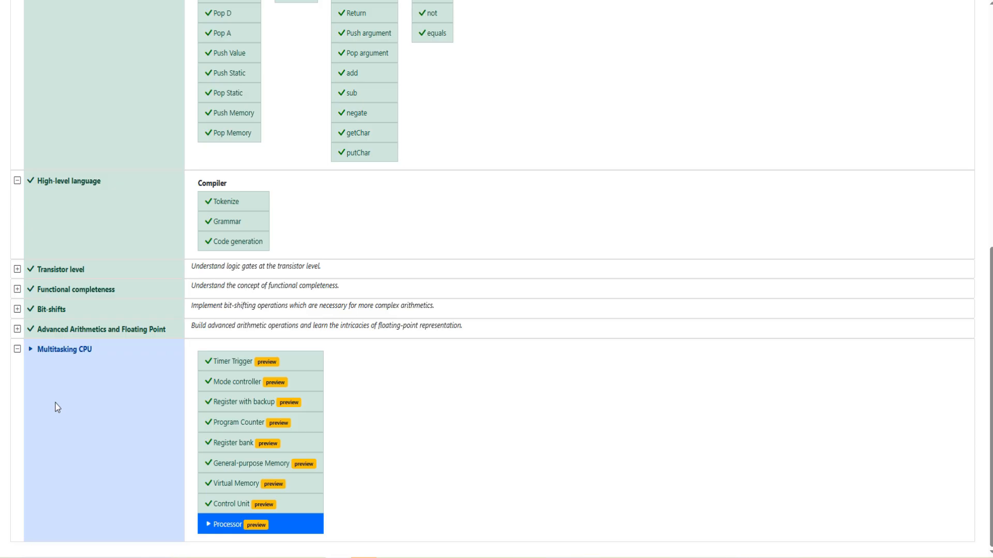
- Expand the Transistor level, Functional completeness, Bit-shifts, and Advanced Arithmetics and Floating Point tracks
{"action": "left_click", "coordinate": [17, 270]}
{"action": "left_click", "coordinate": [17, 349]}
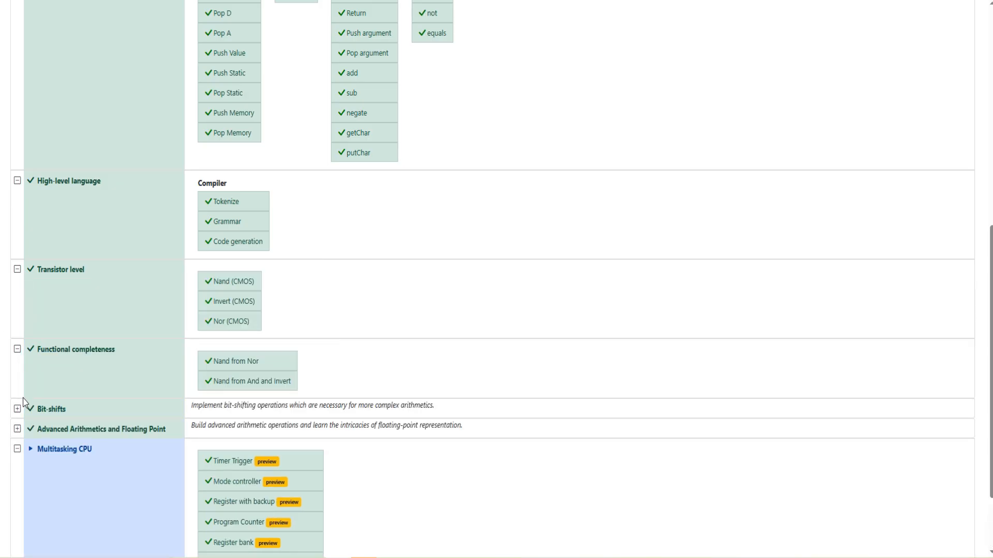
{"action": "left_click", "coordinate": [17, 405]}
{"action": "scroll", "coordinate": [17, 406], "scroll_direction": "down", "scroll_amount": 4}
{"action": "left_click", "coordinate": [17, 274]}
{"action": "scroll", "coordinate": [238, 421], "scroll_direction": "down", "scroll_amount": 2}
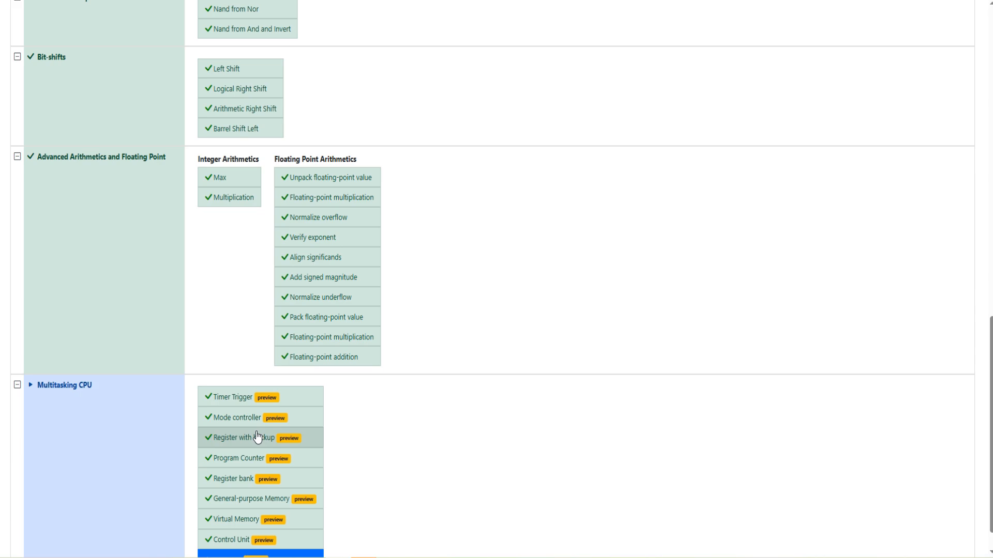
- Review the level lists of all expanded tracks, from Computer through Multitasking CPU
{"action": "scroll", "coordinate": [254, 439], "scroll_direction": "up", "scroll_amount": 15}
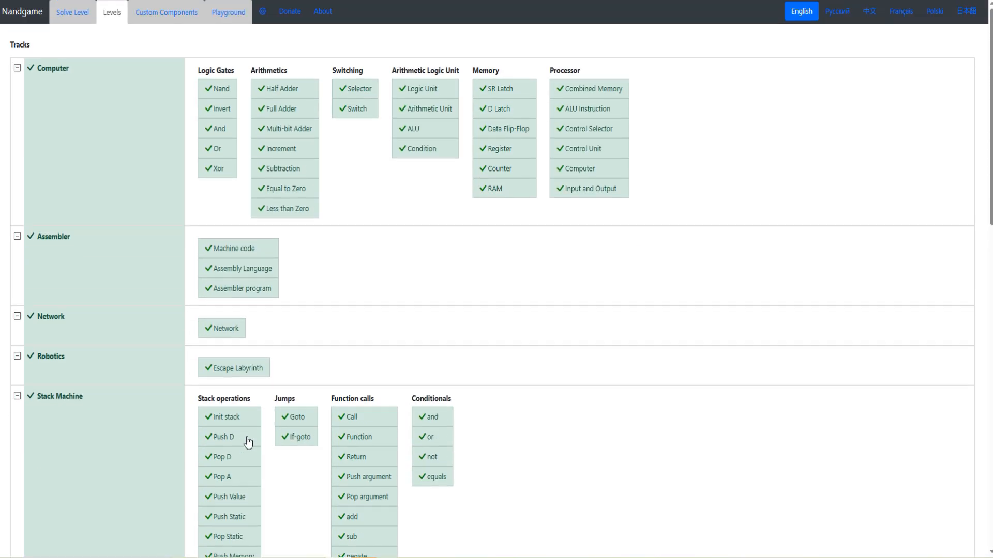
{"action": "scroll", "coordinate": [266, 399], "scroll_direction": "down", "scroll_amount": 5}
{"action": "scroll", "coordinate": [266, 394], "scroll_direction": "up", "scroll_amount": 5}
{"action": "scroll", "coordinate": [262, 390], "scroll_direction": "down", "scroll_amount": 4}
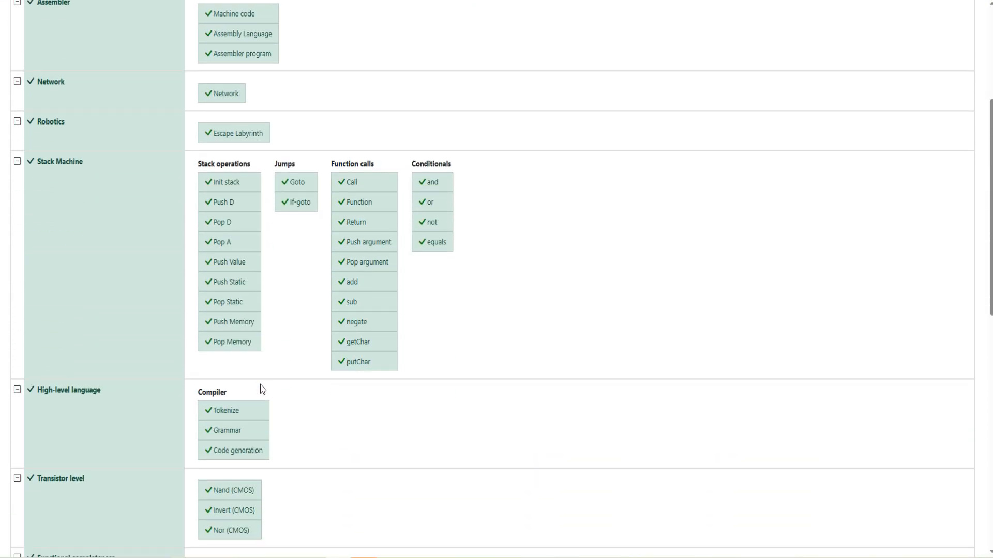
{"action": "scroll", "coordinate": [261, 388], "scroll_direction": "down", "scroll_amount": 10}
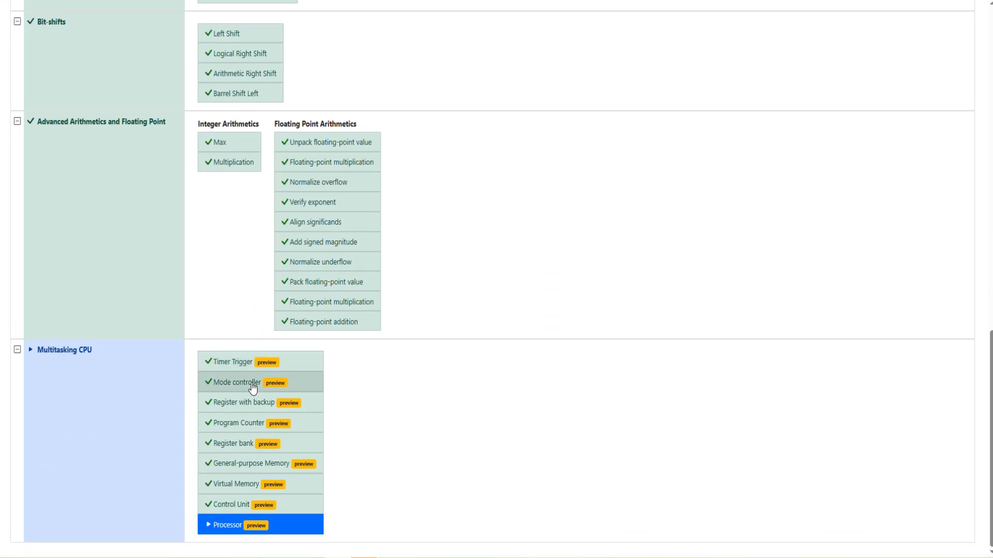